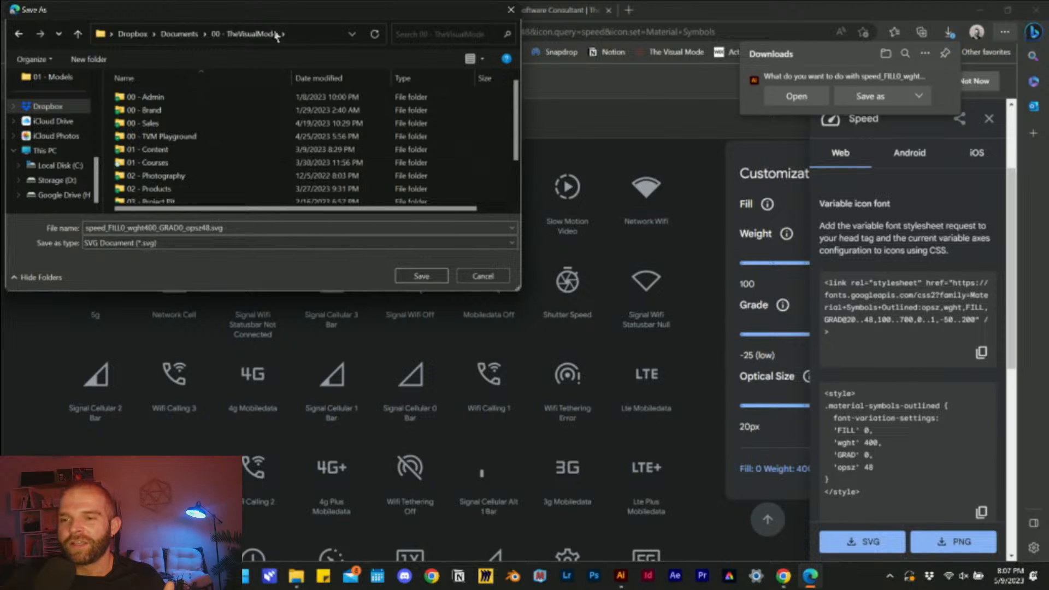
- Copy the path of the folder 01 - Content\01 - Live\23-05-09_SVG TO 3D Icon and save speed_FILL0_wght400_GRAD0_opsz48.svg there
drag(284, 16, 652, 215)
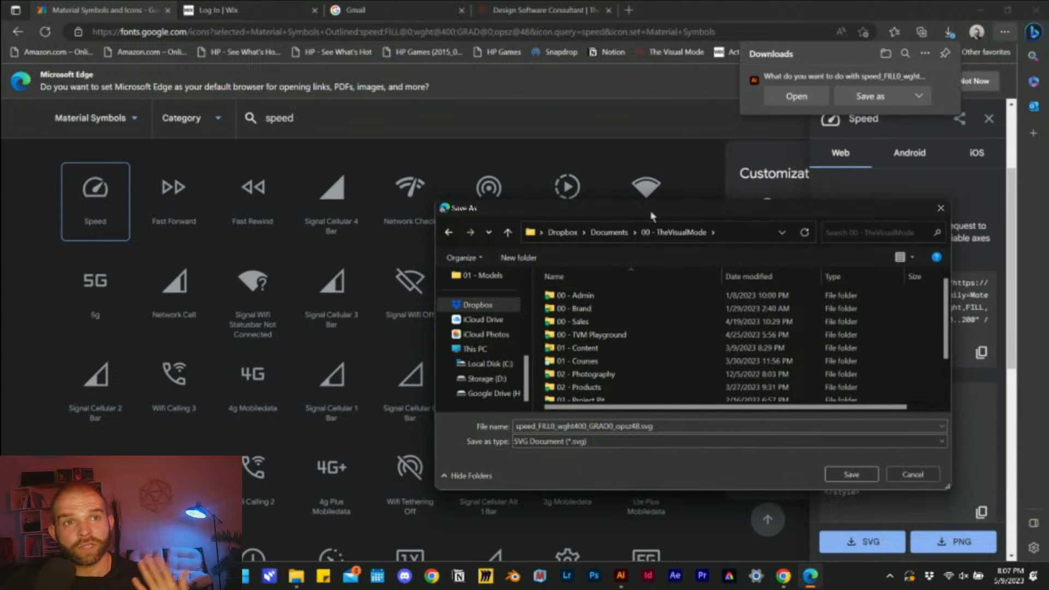
drag(652, 216, 371, 261)
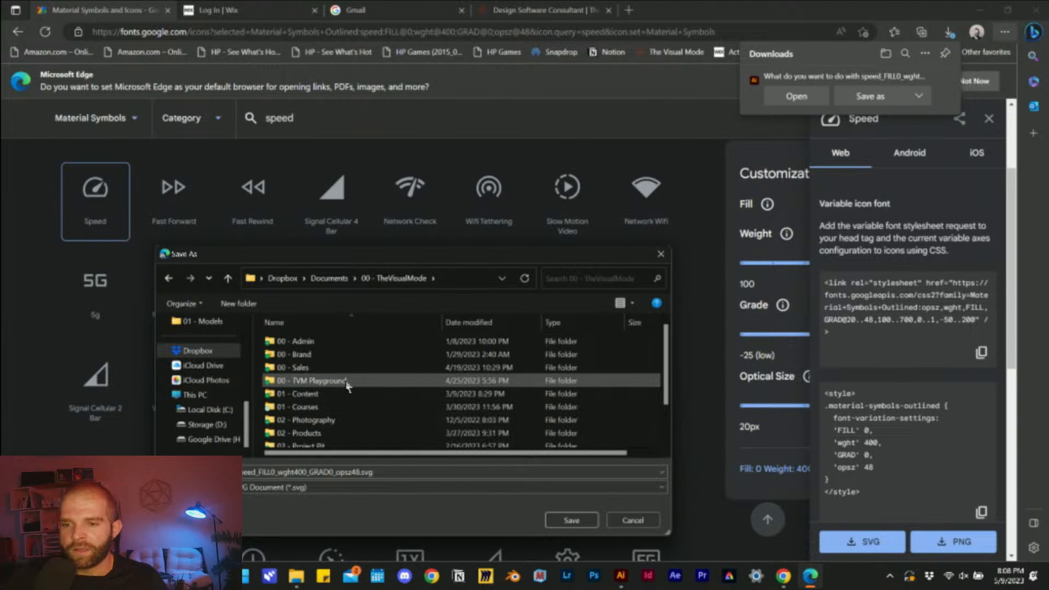
double_click(323, 393)
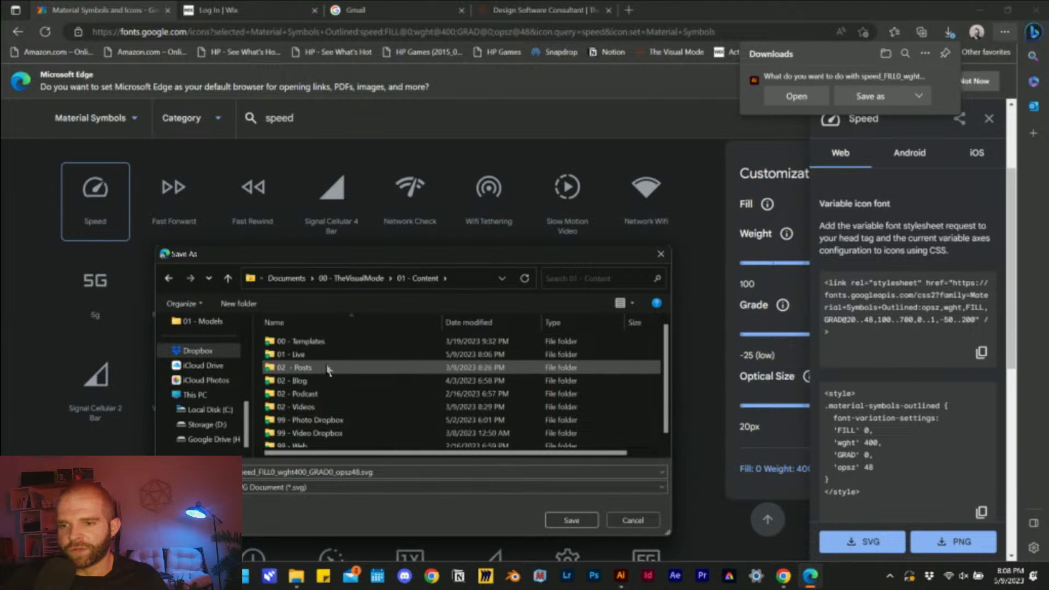
double_click(327, 358)
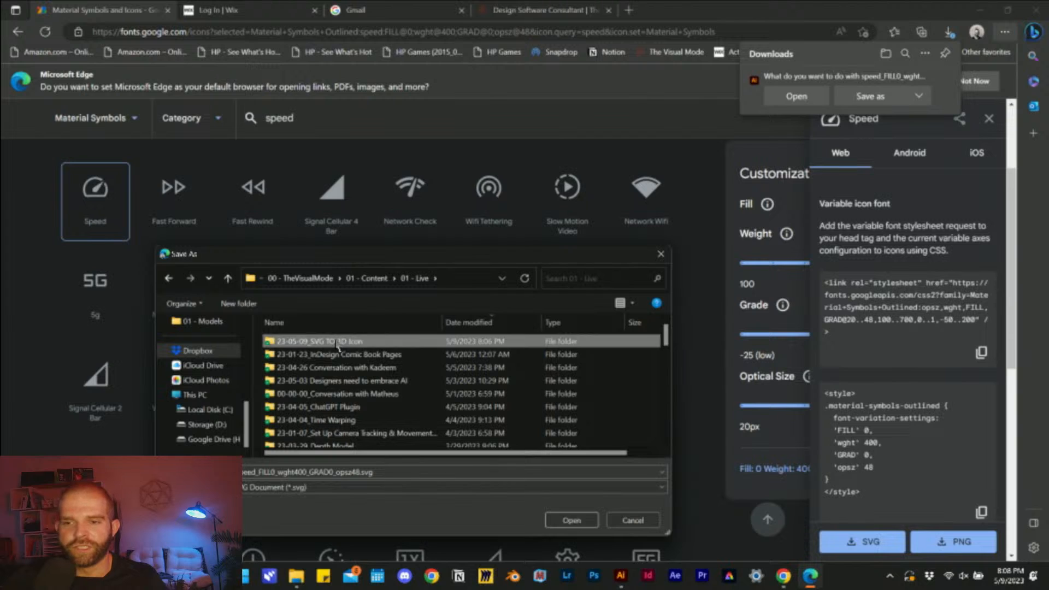
double_click(336, 342)
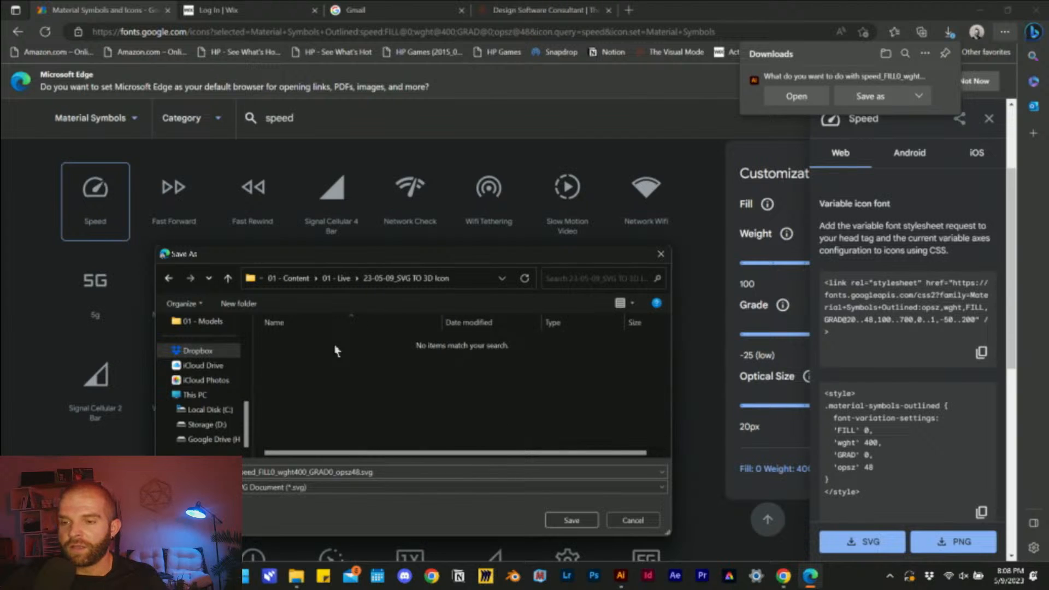
click(463, 282)
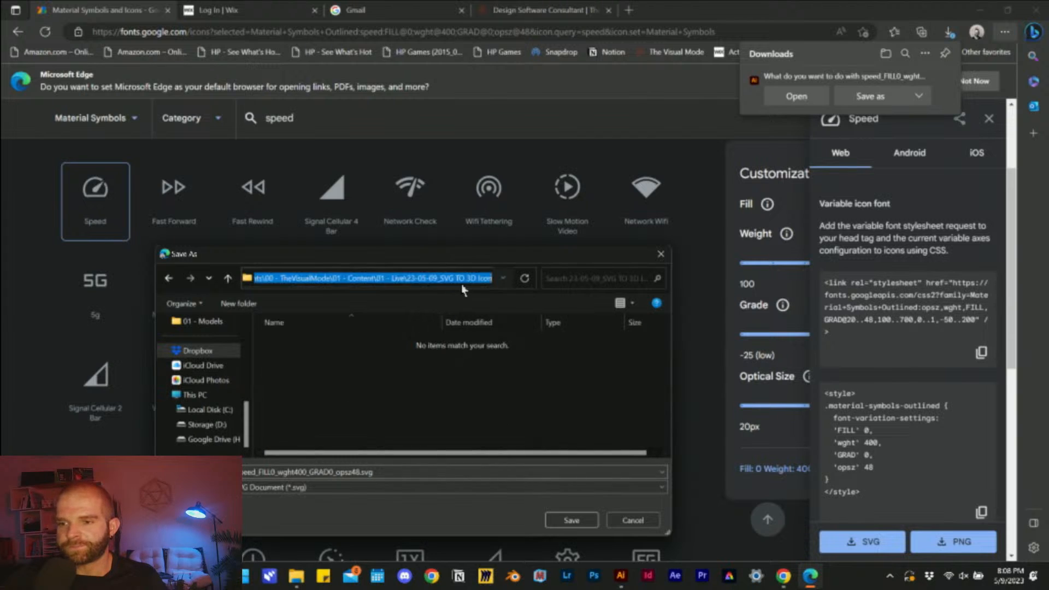
click(572, 520)
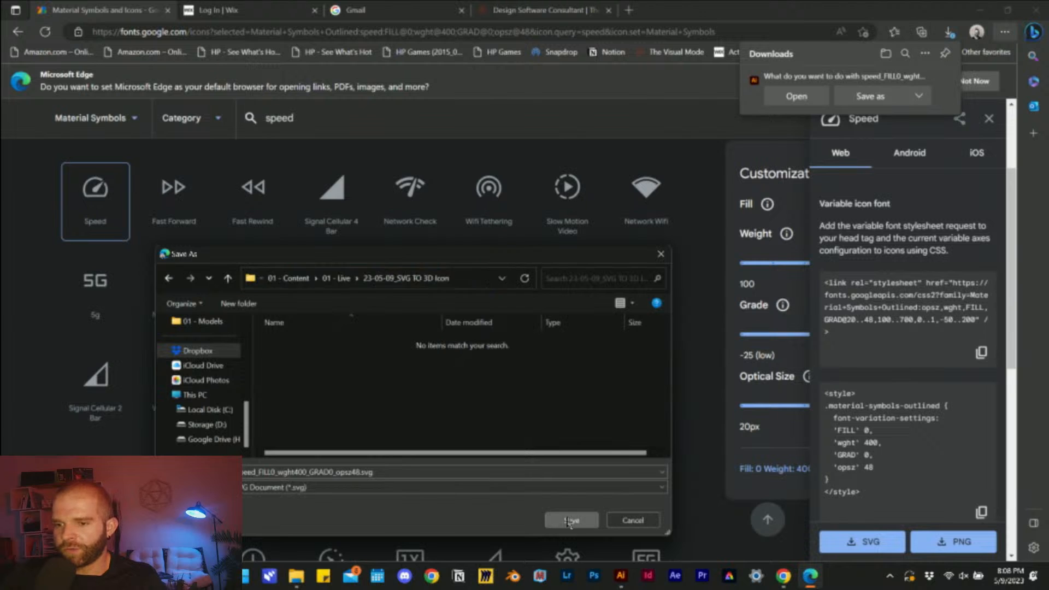
- Switch to Illustrator and open the saved speed icon SVG from the 23-05-09_SVG TO 3D Icon folder using the copied path
click(621, 575)
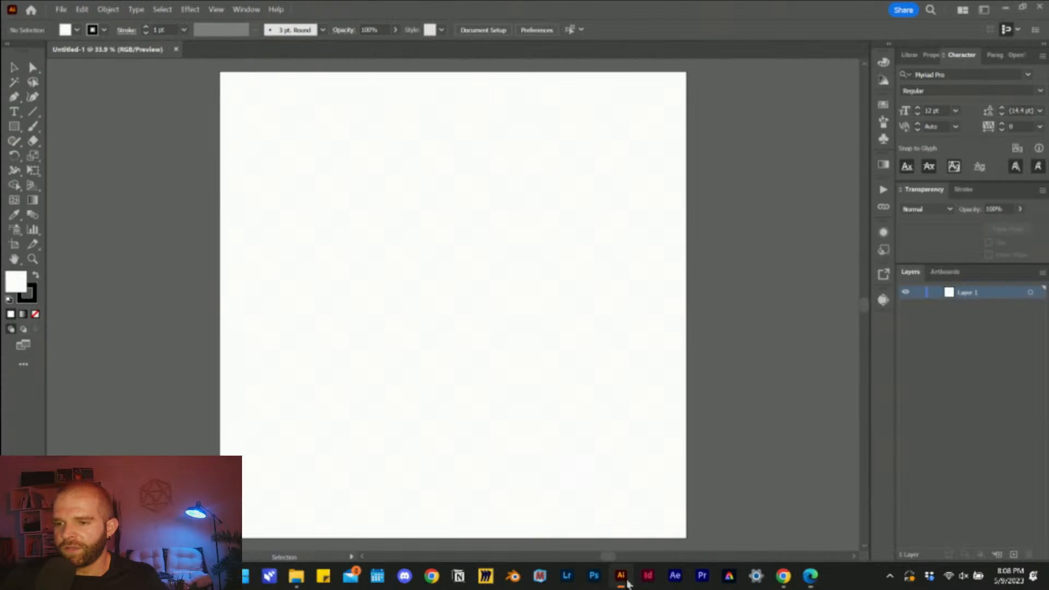
click(296, 576)
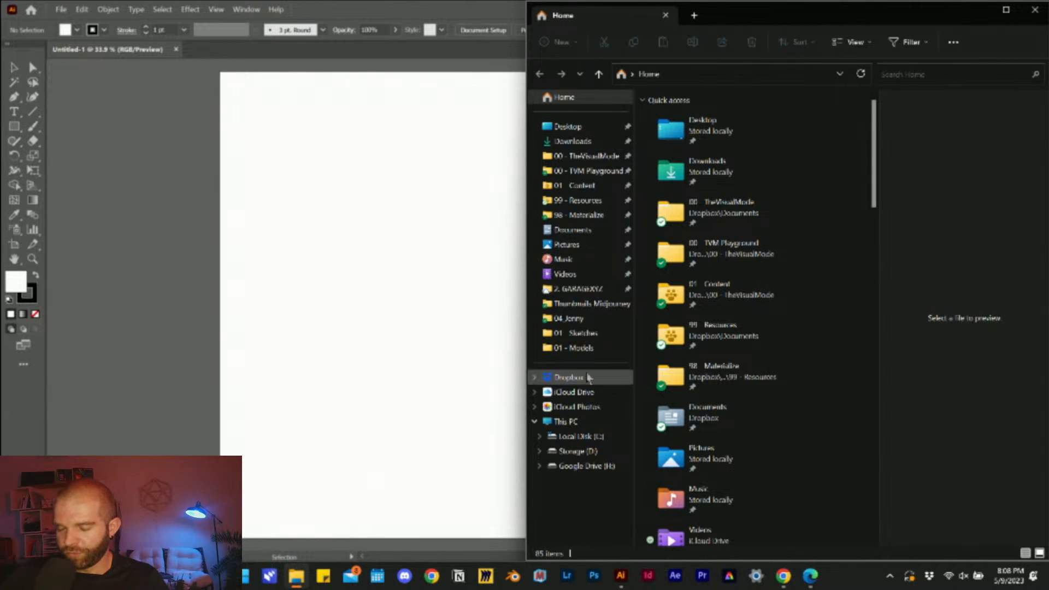
click(588, 381)
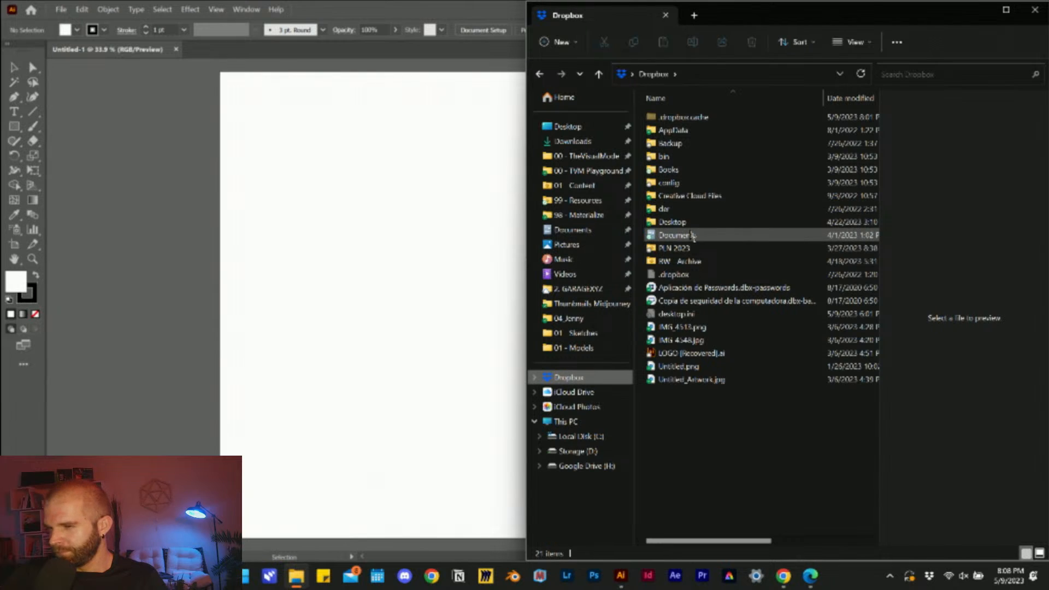
click(709, 75)
key(ctrl+v)
key(Return)
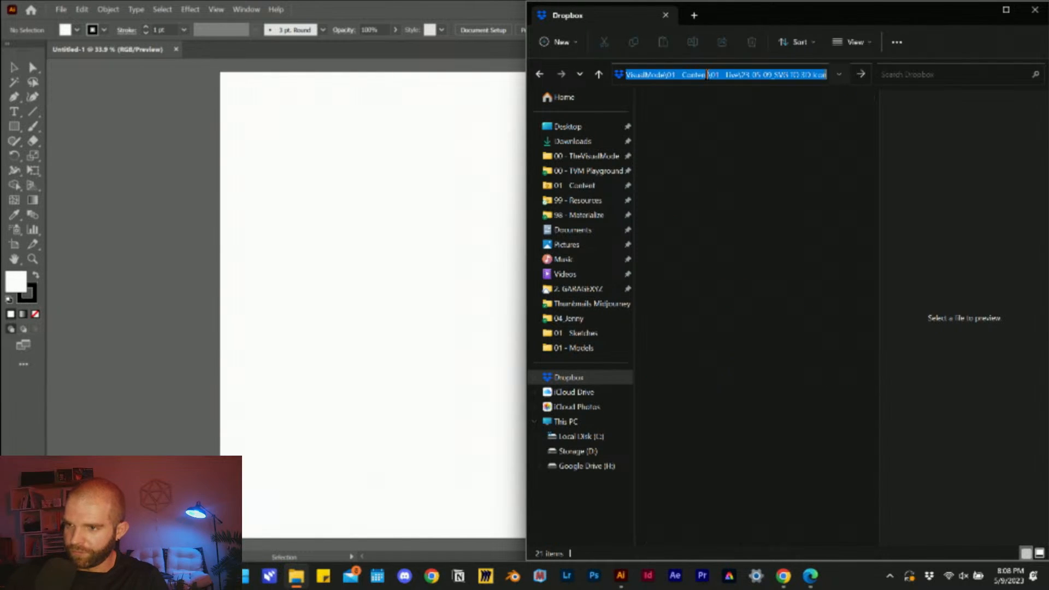
drag(727, 117, 345, 230)
click(319, 272)
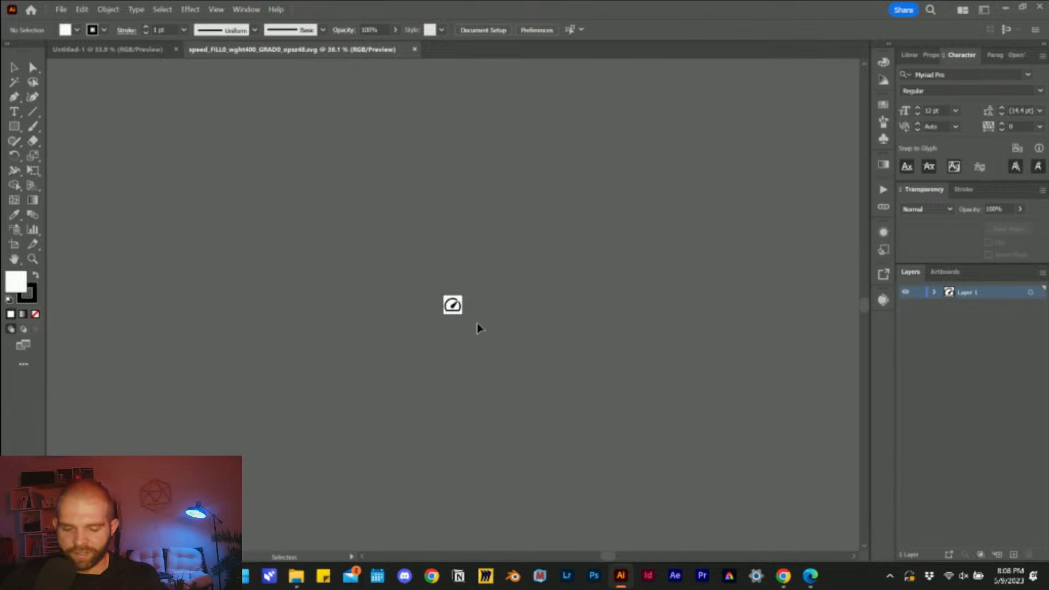
- Close the empty Untitled-1 document, keeping only the speed icon file open
alt+scroll(437, 327, up, 4)
alt+scroll(424, 330, up, 6)
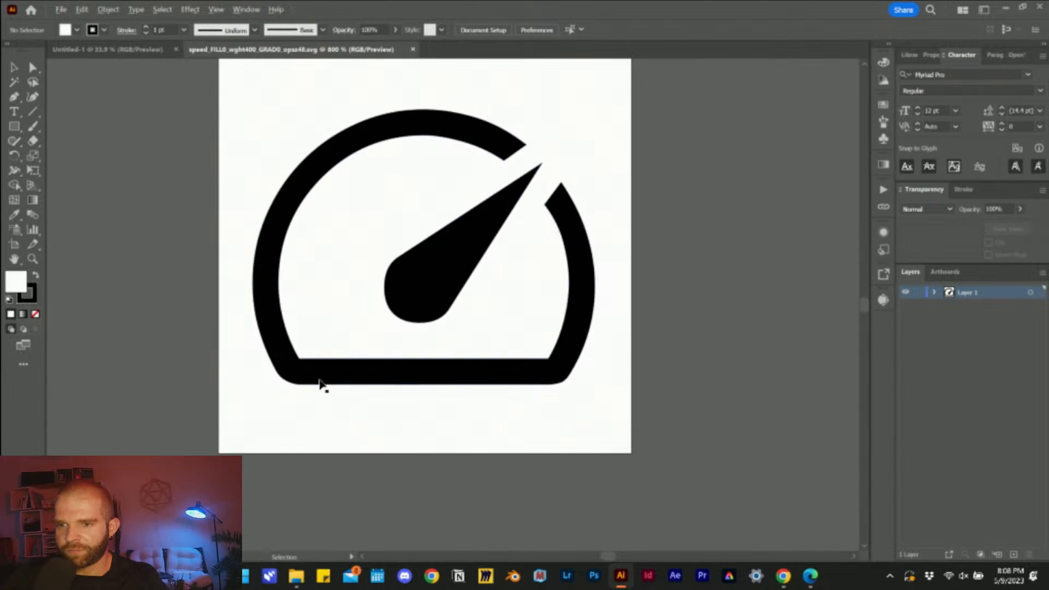
alt+scroll(306, 355, down, 1)
alt+scroll(282, 326, up, 1)
click(140, 50)
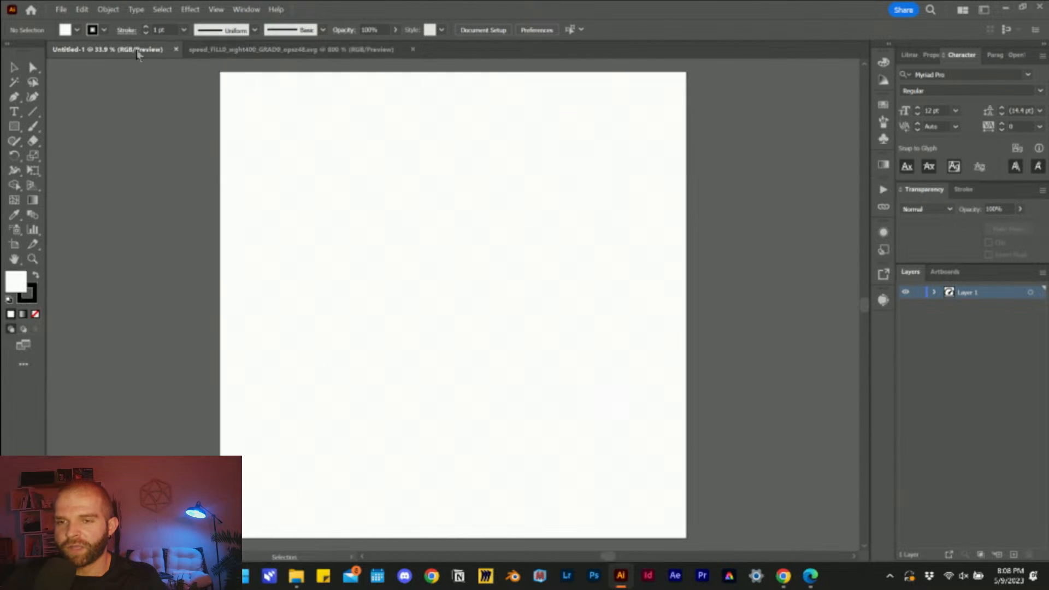
click(175, 49)
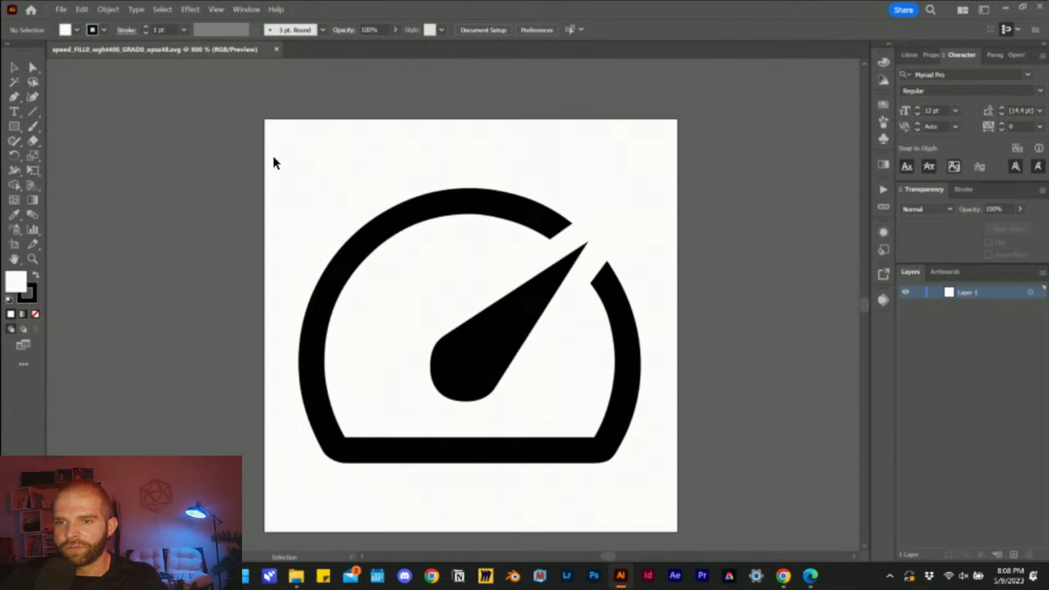
- Isolate the speed icon's compound path and activate the Direct Selection tool
scroll(404, 301, down, 1)
alt+scroll(412, 302, up, 1)
alt+scroll(353, 246, down, 1)
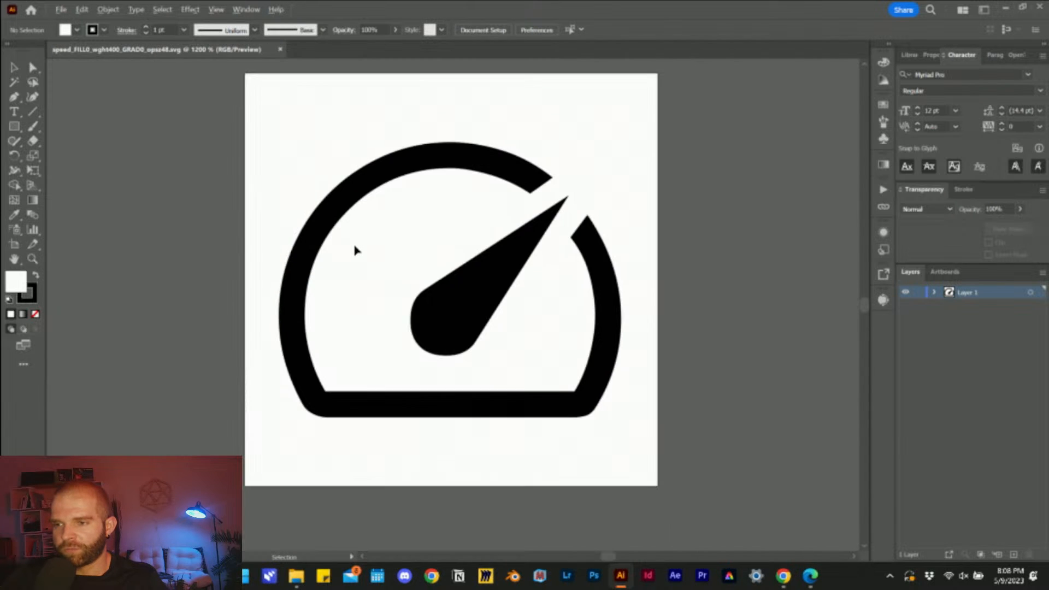
click(529, 173)
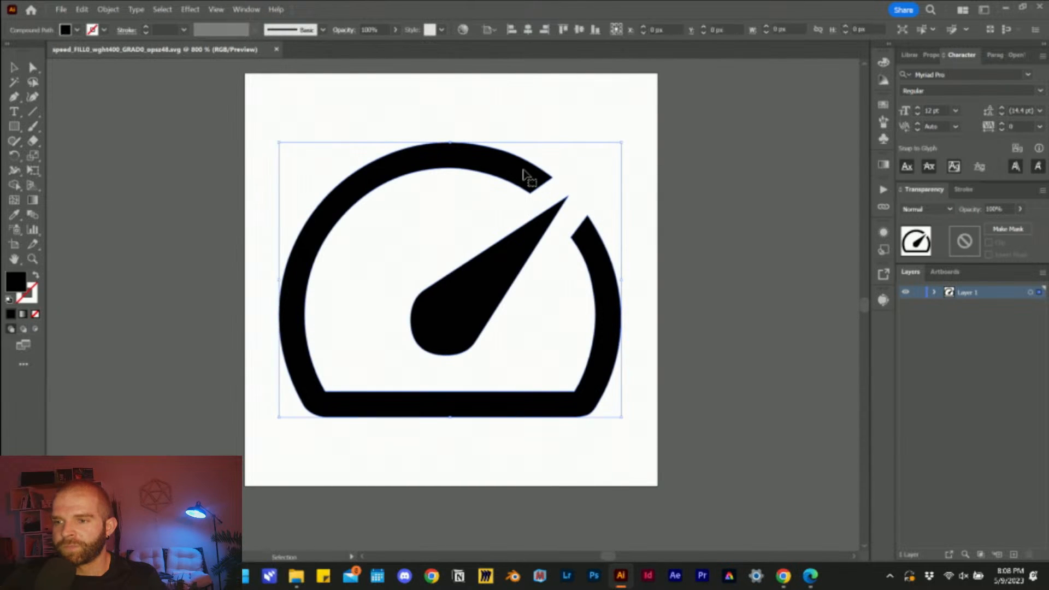
double_click(525, 175)
click(435, 159)
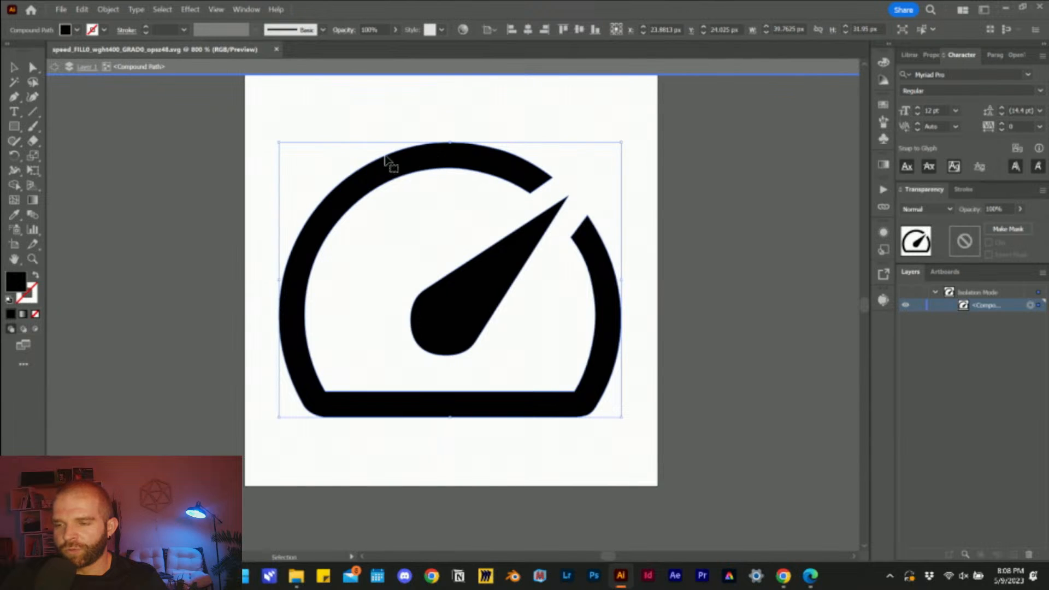
click(33, 67)
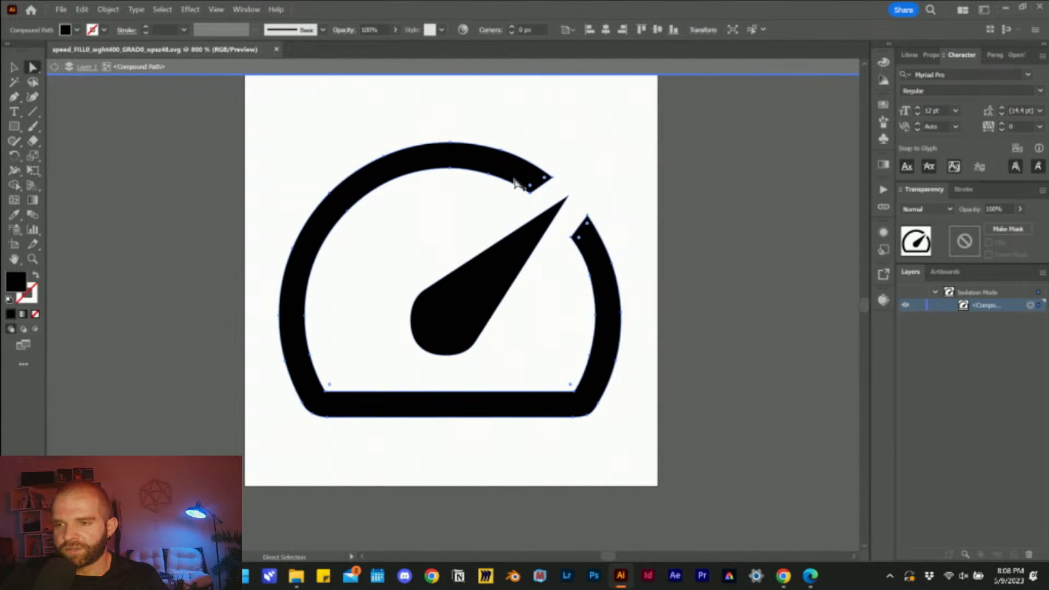
- Try to move the two anchor points at the long arc's end toward the needle tip
alt+scroll(548, 150, up, 4)
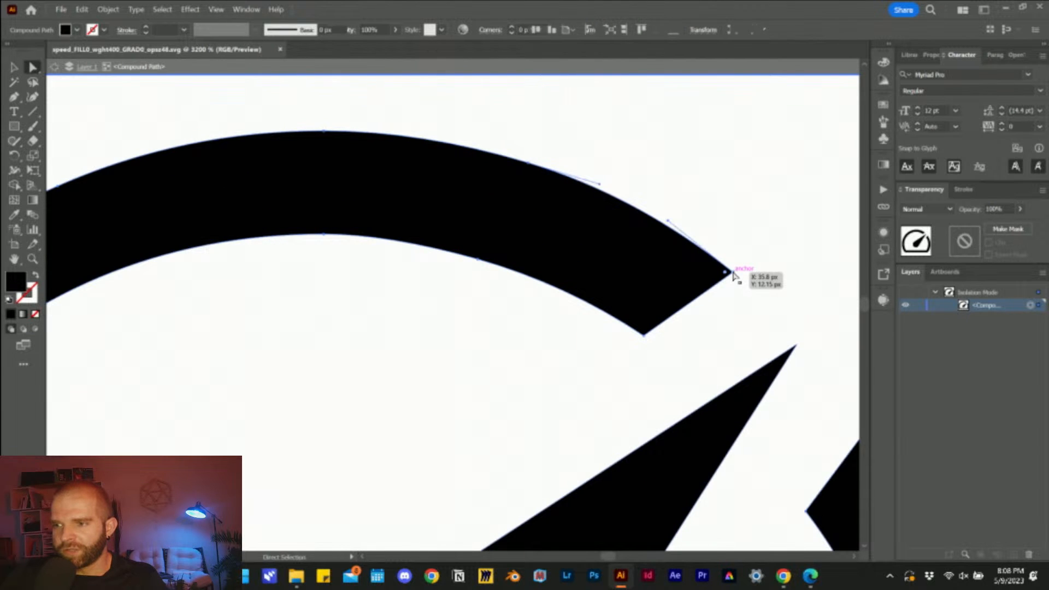
click(733, 272)
click(528, 122)
alt+scroll(599, 169, down, 4)
alt+scroll(598, 224, up, 5)
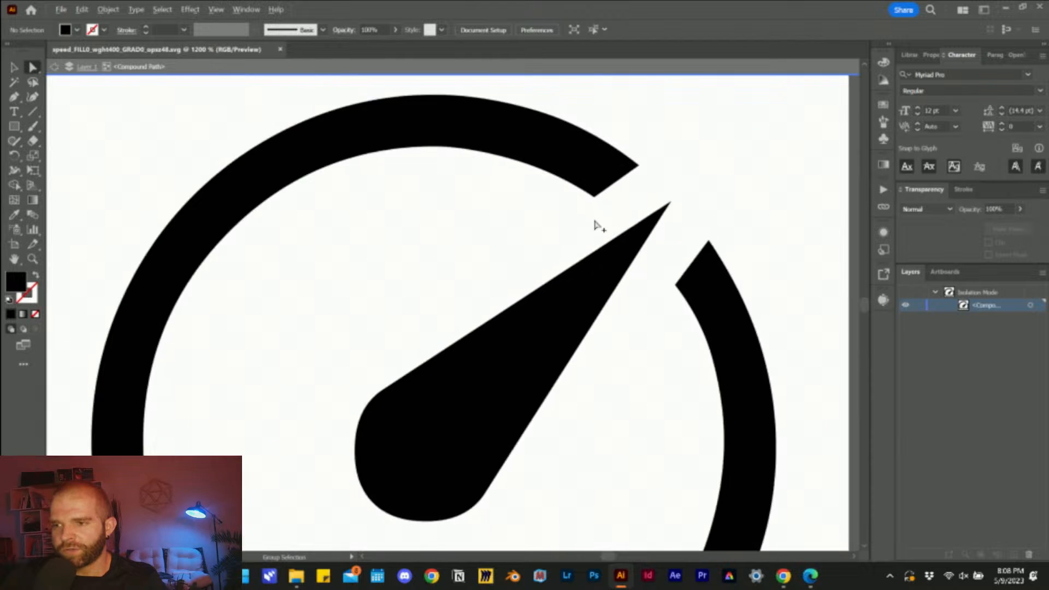
click(590, 155)
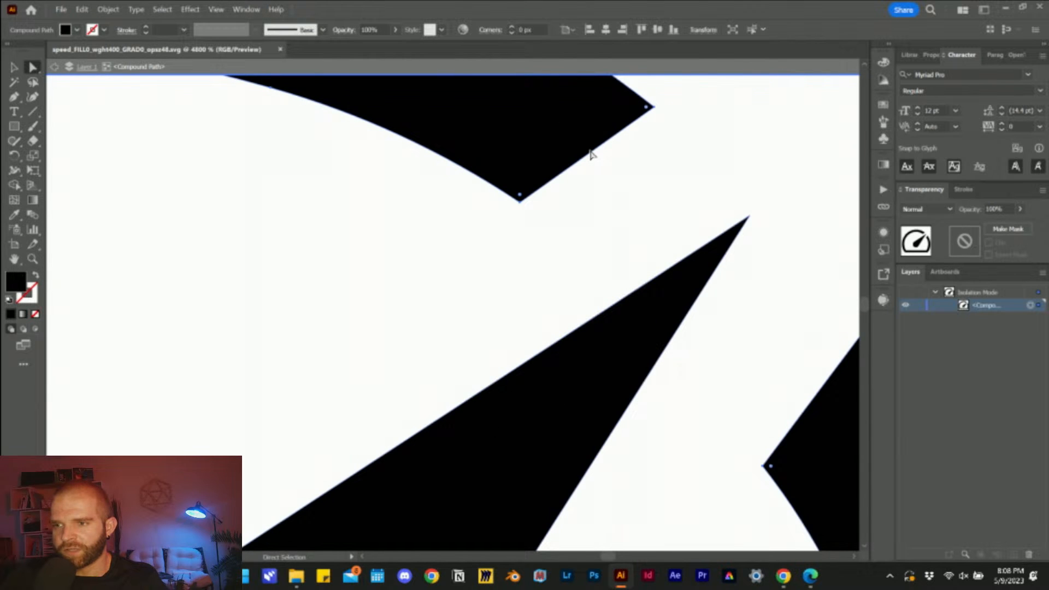
click(520, 196)
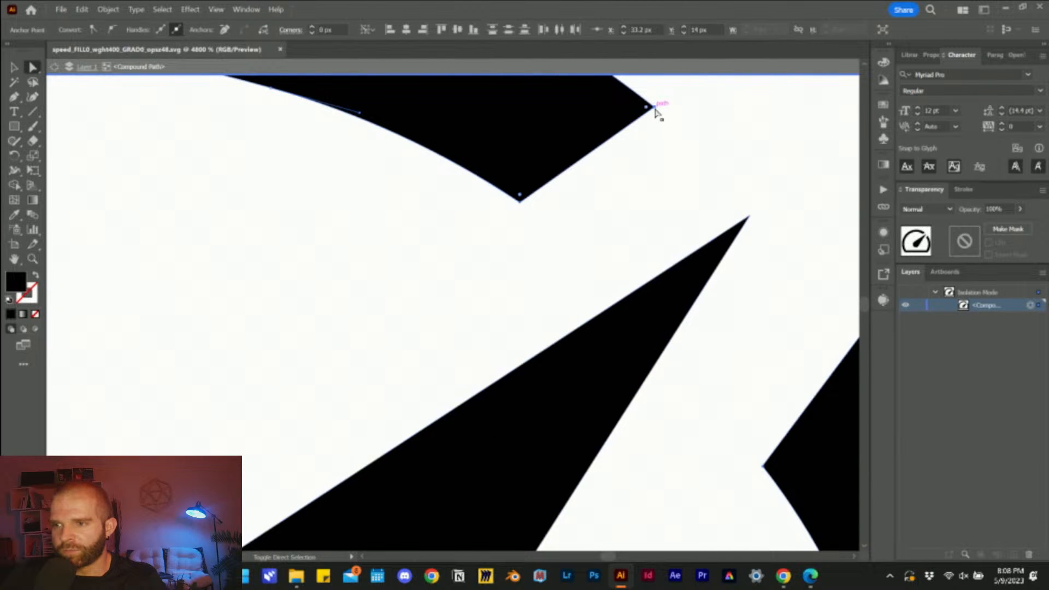
drag(658, 112, 717, 167)
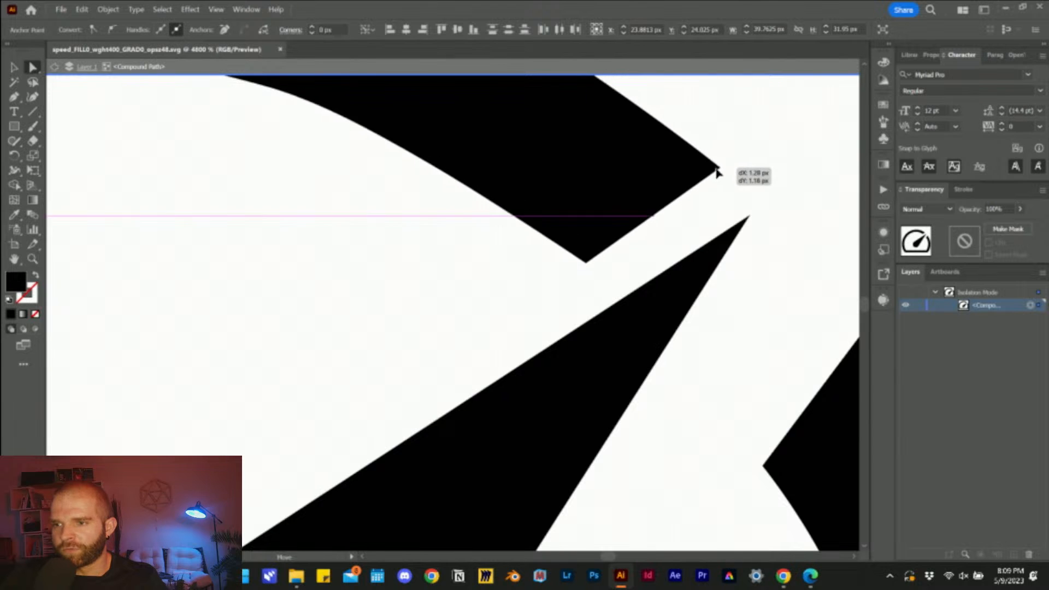
alt+scroll(688, 163, down, 5)
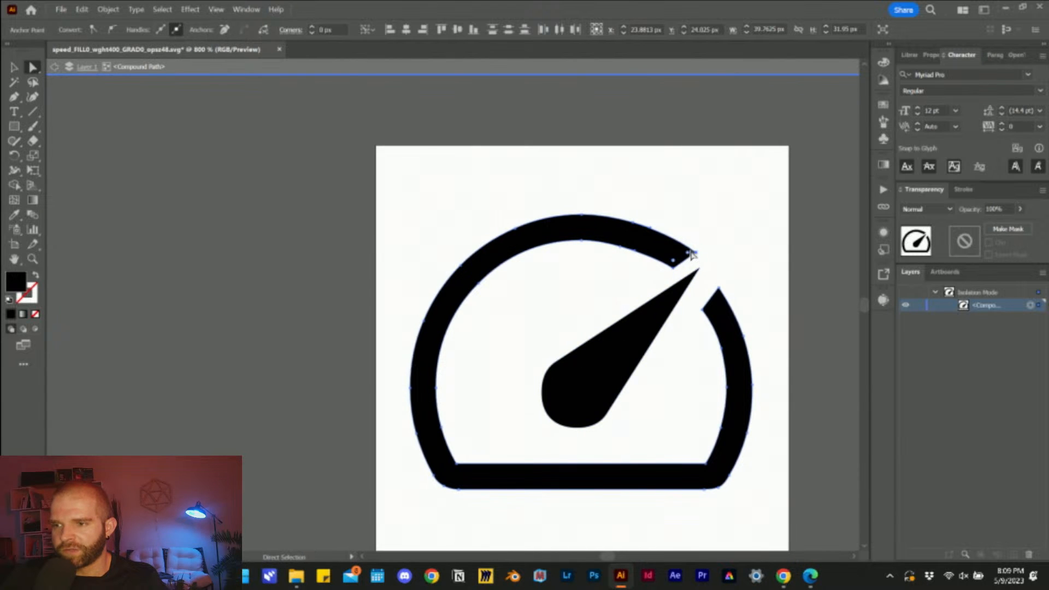
- Try raising the same arc-end anchor points slightly and undo the anchor moves
mouse_move(687, 252)
mouse_down()
mouse_move(668, 226)
mouse_move(656, 273)
mouse_move(668, 207)
mouse_move(694, 242)
mouse_up()
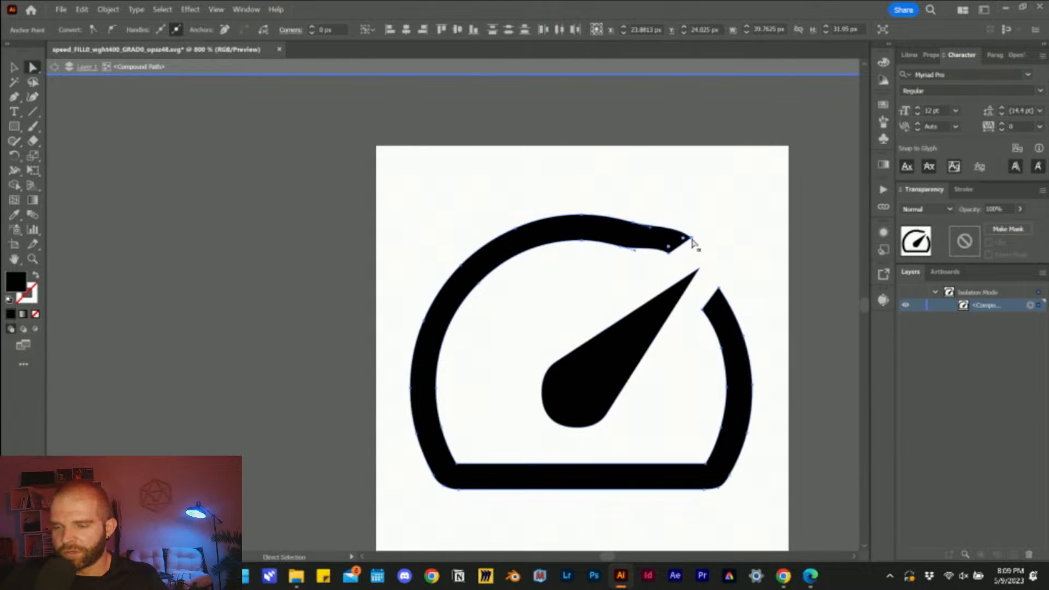
key(ctrl+z)
click(604, 274)
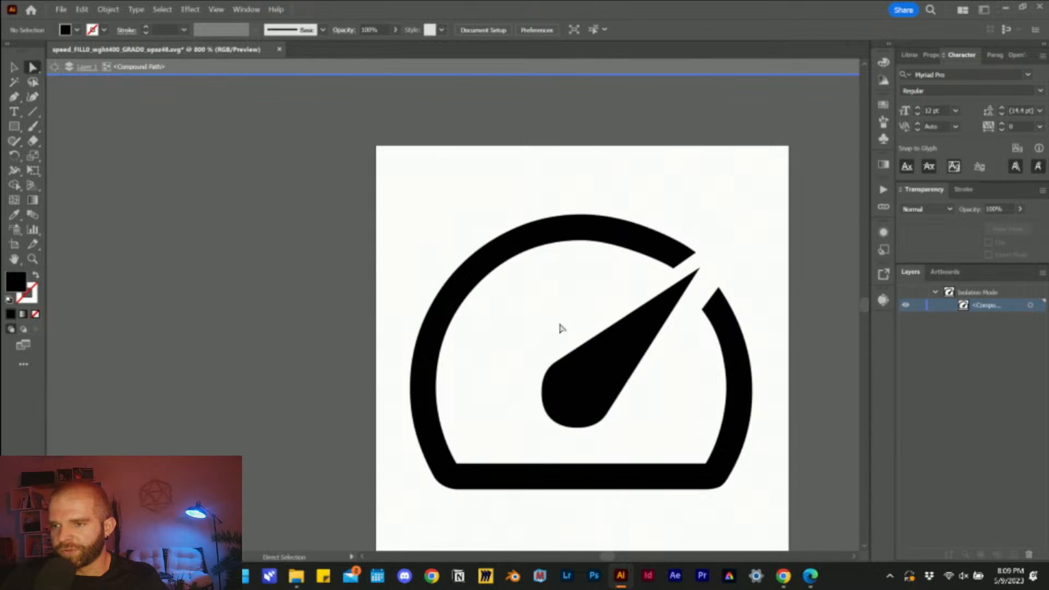
click(608, 334)
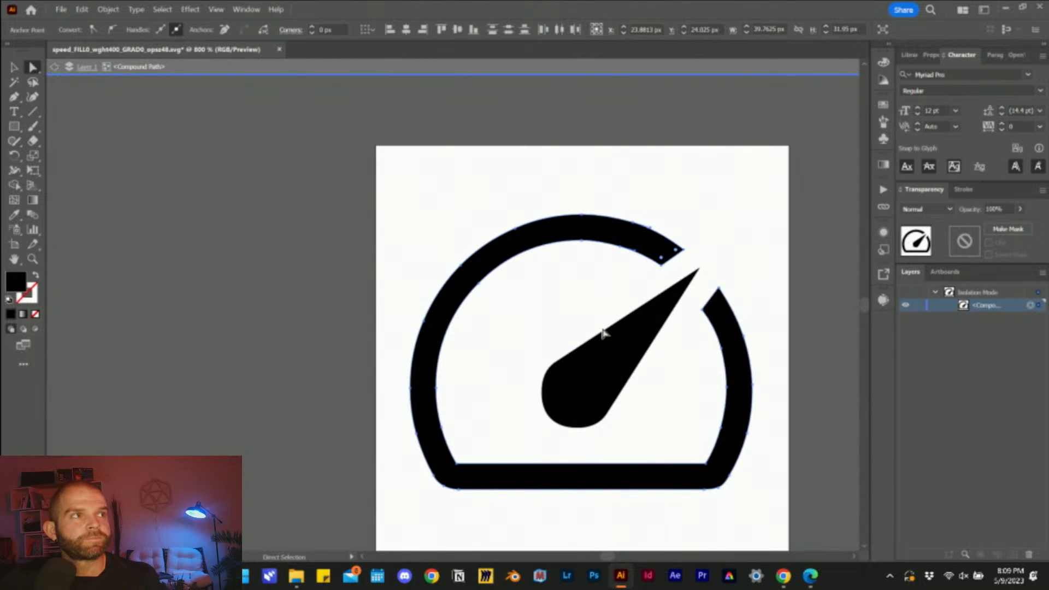
- Select the gauge's needle and its outer frame in turn to examine them as separate shapes of the compound path
scroll(622, 339, down, 2)
scroll(640, 335, up, 1)
click(632, 356)
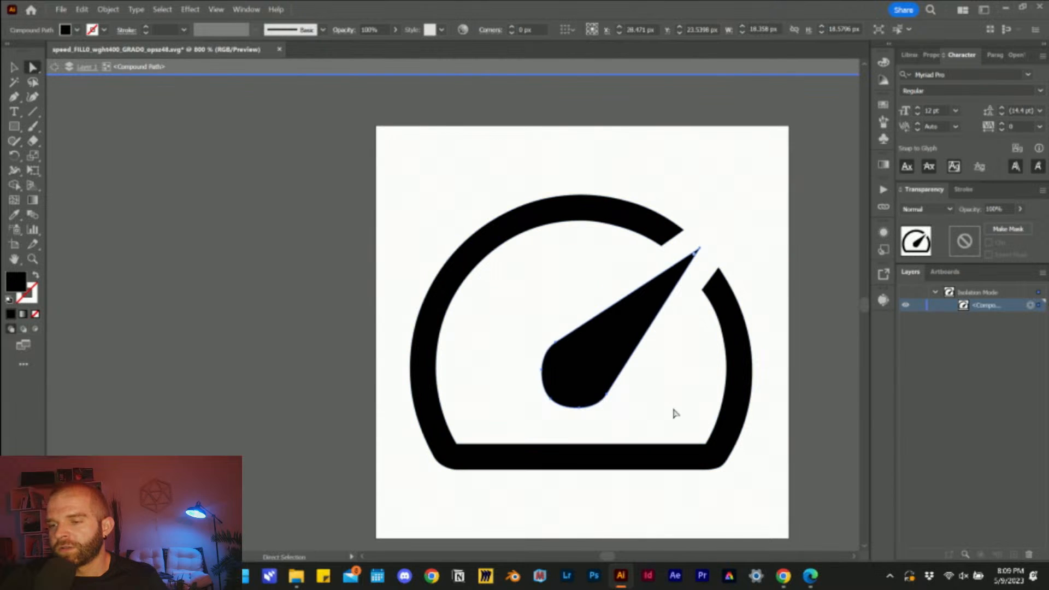
alt+scroll(672, 412, up, 2)
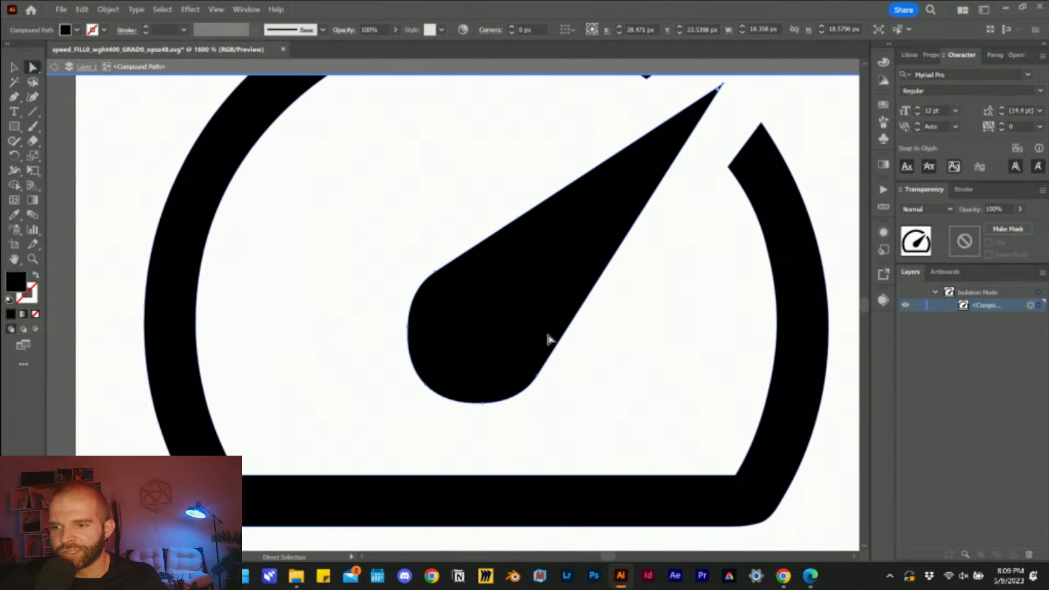
alt+scroll(586, 386, down, 3)
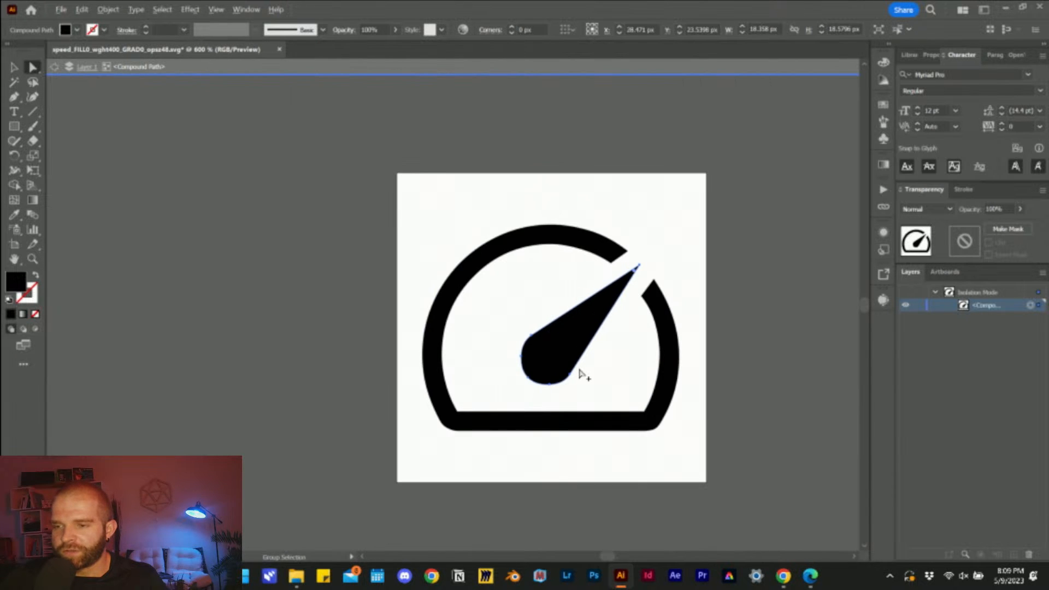
alt+scroll(581, 373, up, 2)
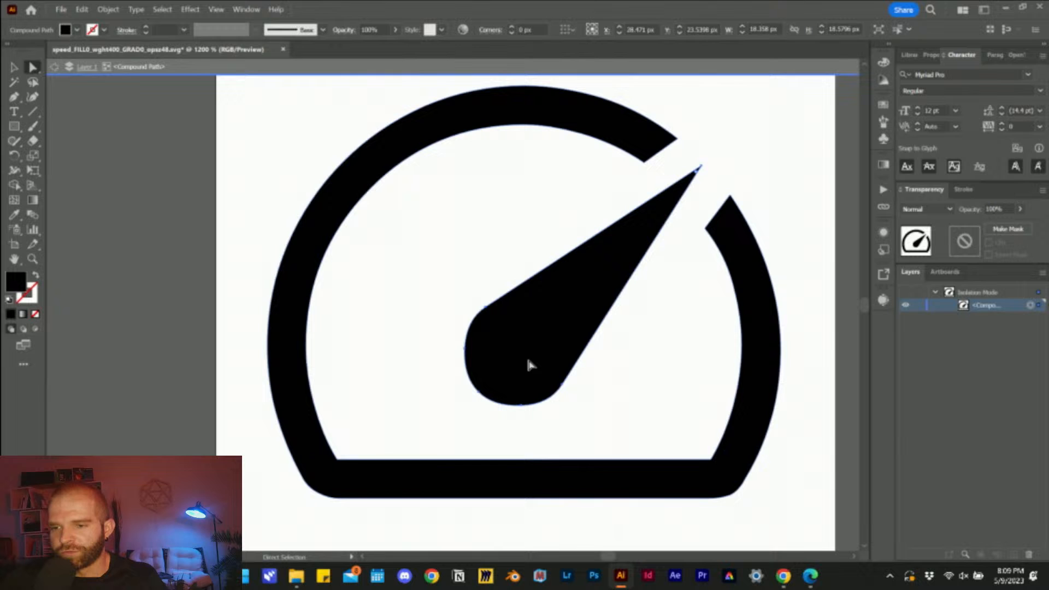
click(400, 495)
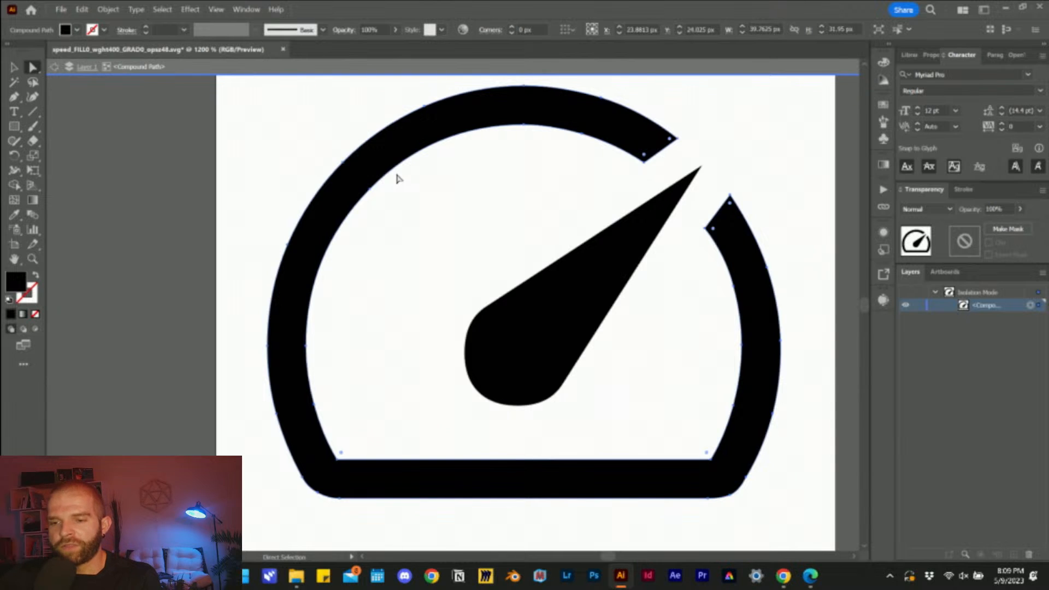
- Deselect the gauge artwork with the Selection tool and lock its compound path
click(14, 67)
click(298, 170)
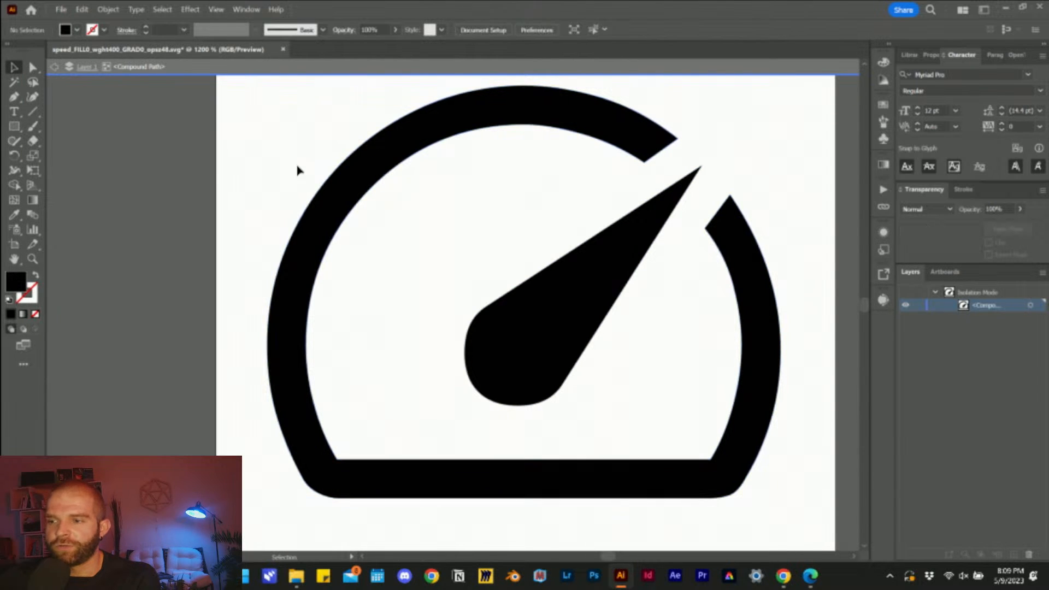
click(918, 306)
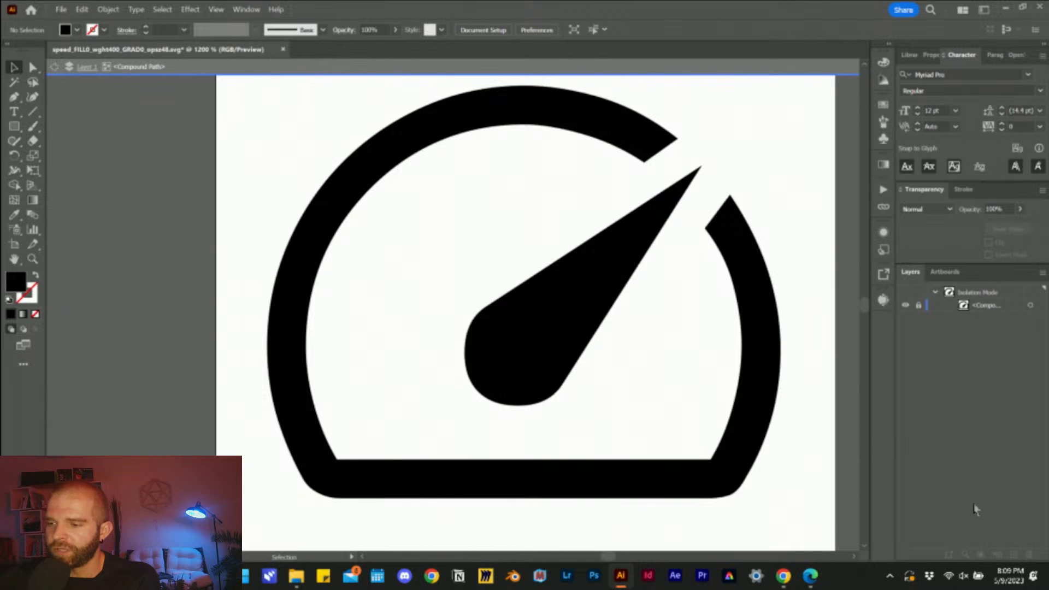
- Unlock the gauge's compound path in the isolated artwork
click(962, 297)
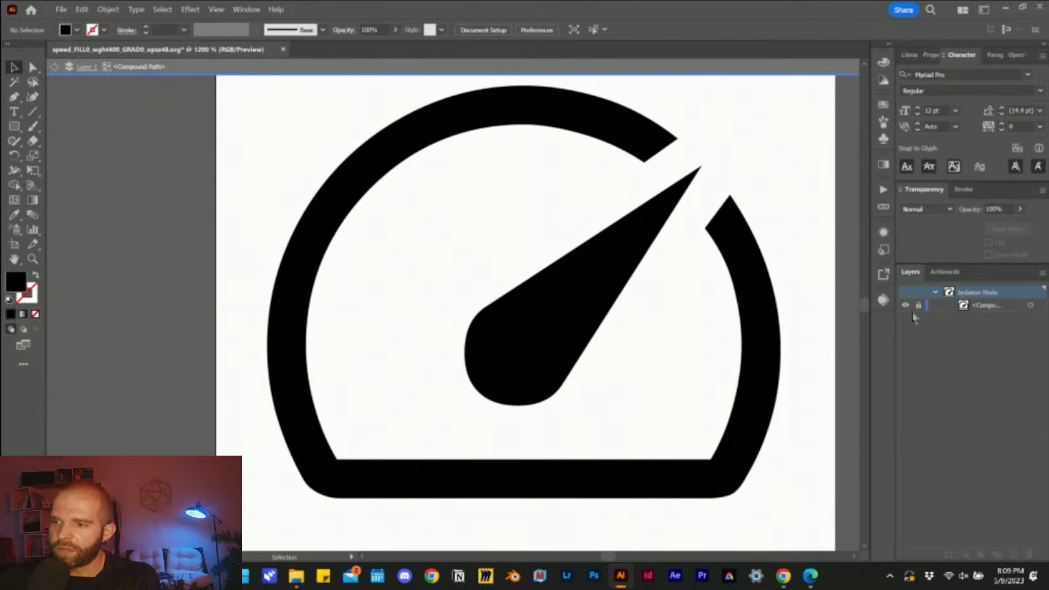
click(919, 306)
click(1012, 317)
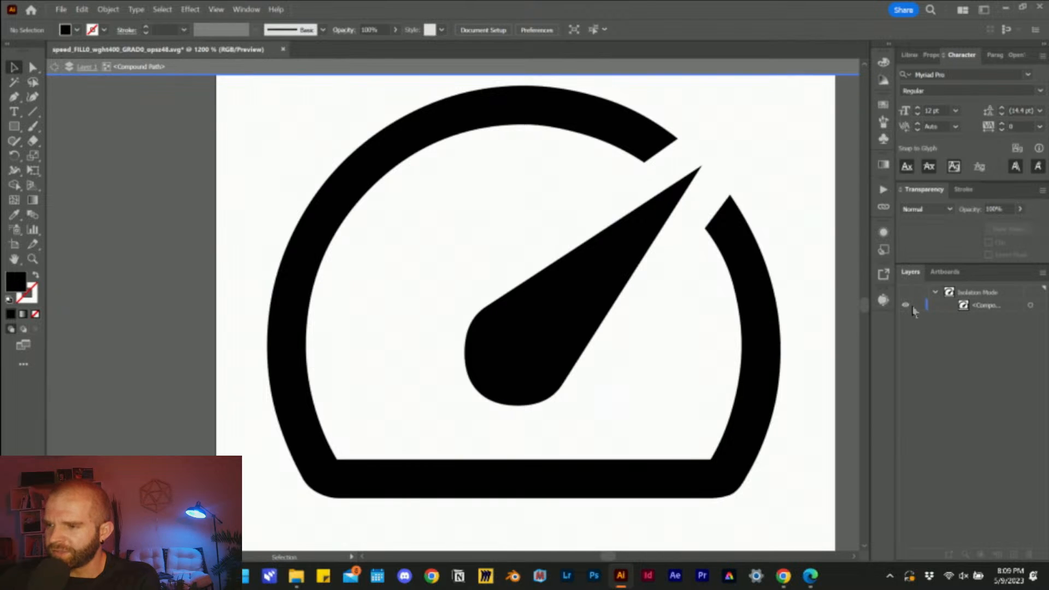
click(911, 297)
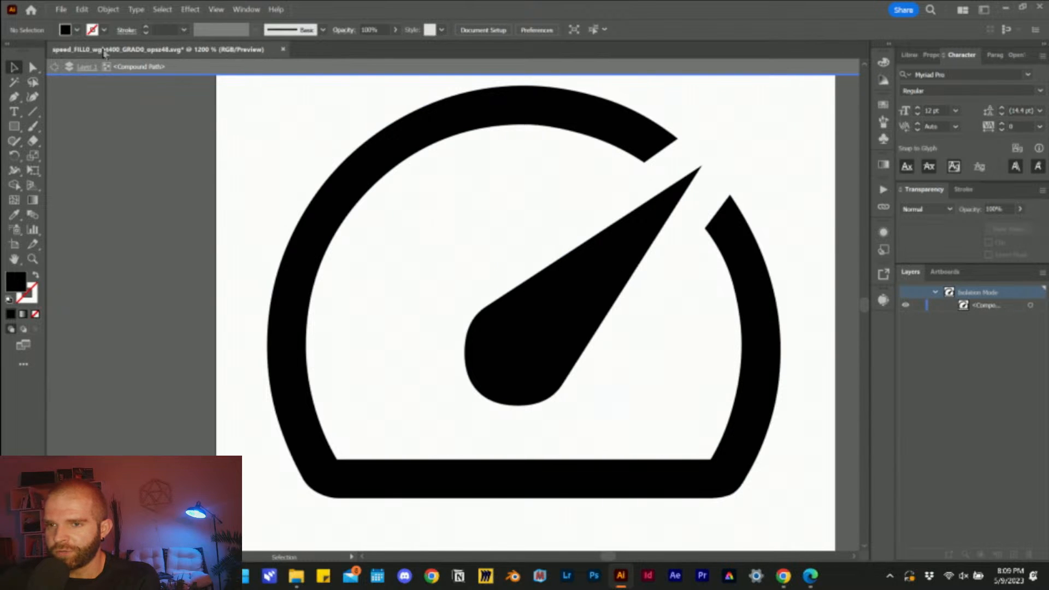
- Create a new document from the Web preset with a size of 1280 x 1280 px and one artboard
click(61, 9)
click(74, 25)
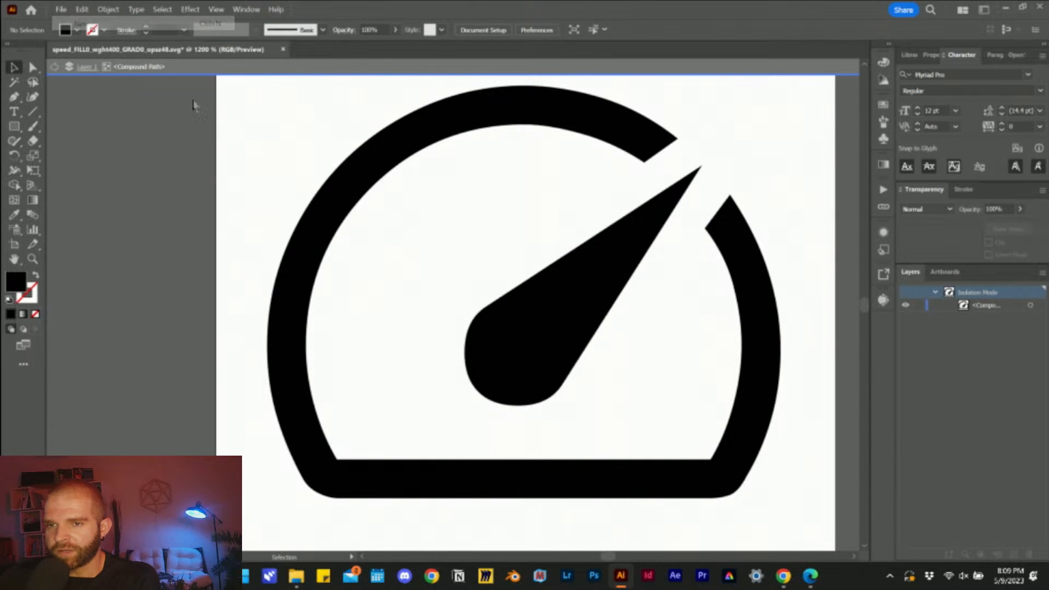
click(346, 90)
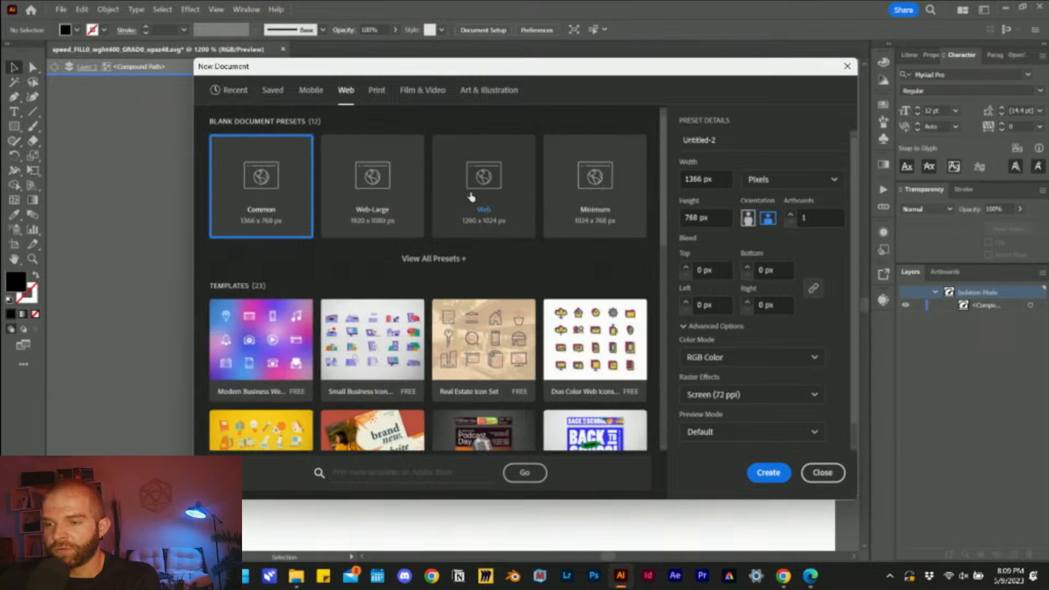
click(480, 214)
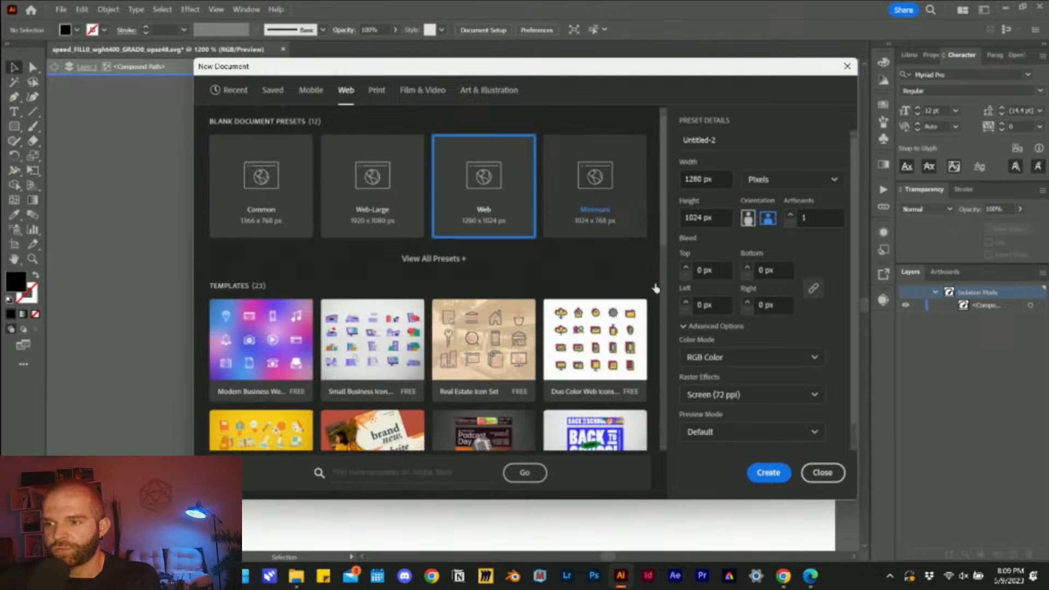
click(705, 219)
text(1280)
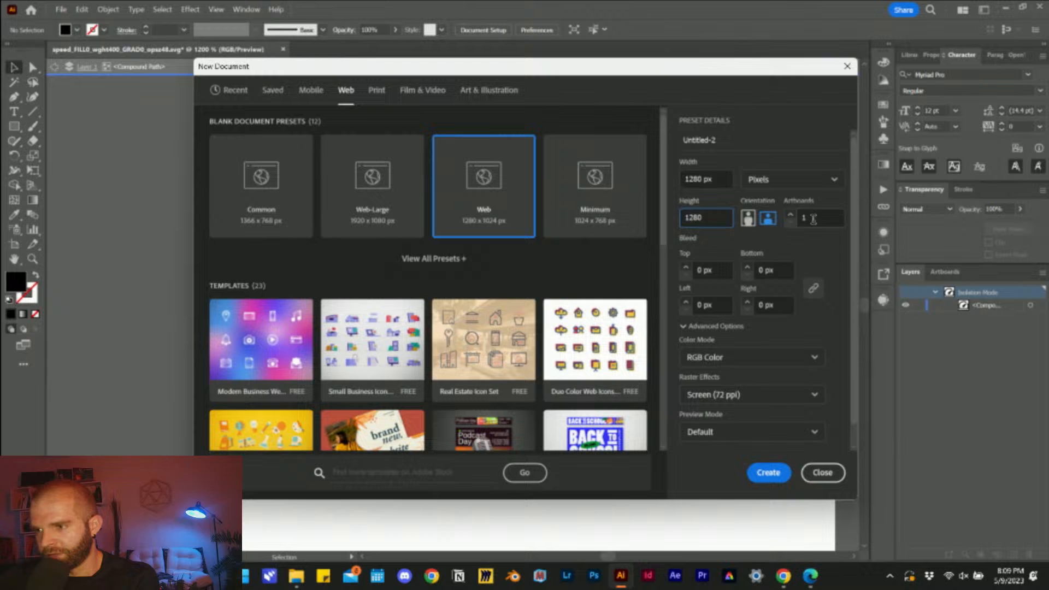
click(813, 218)
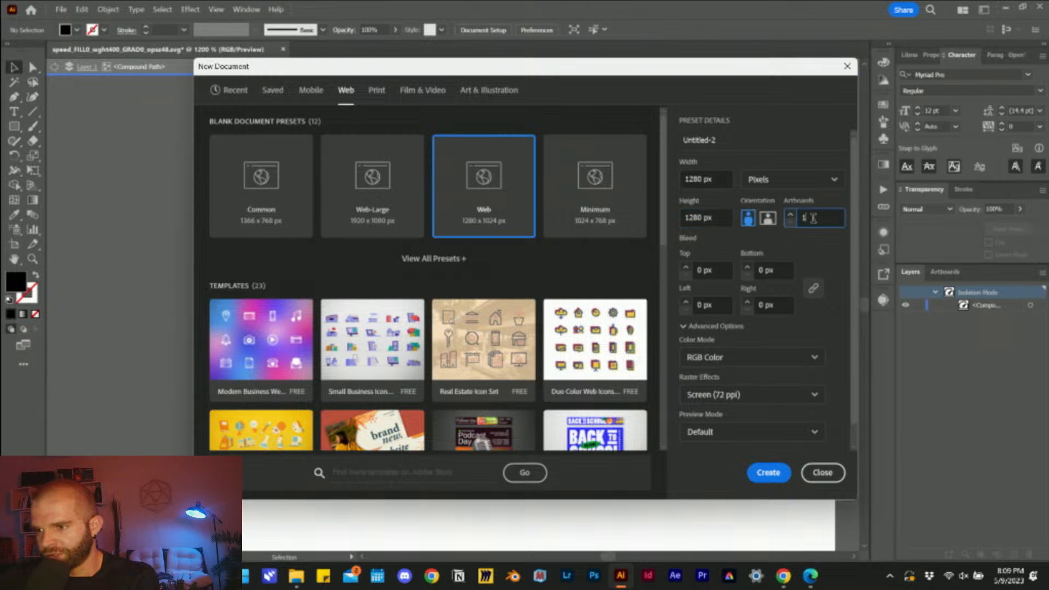
click(768, 473)
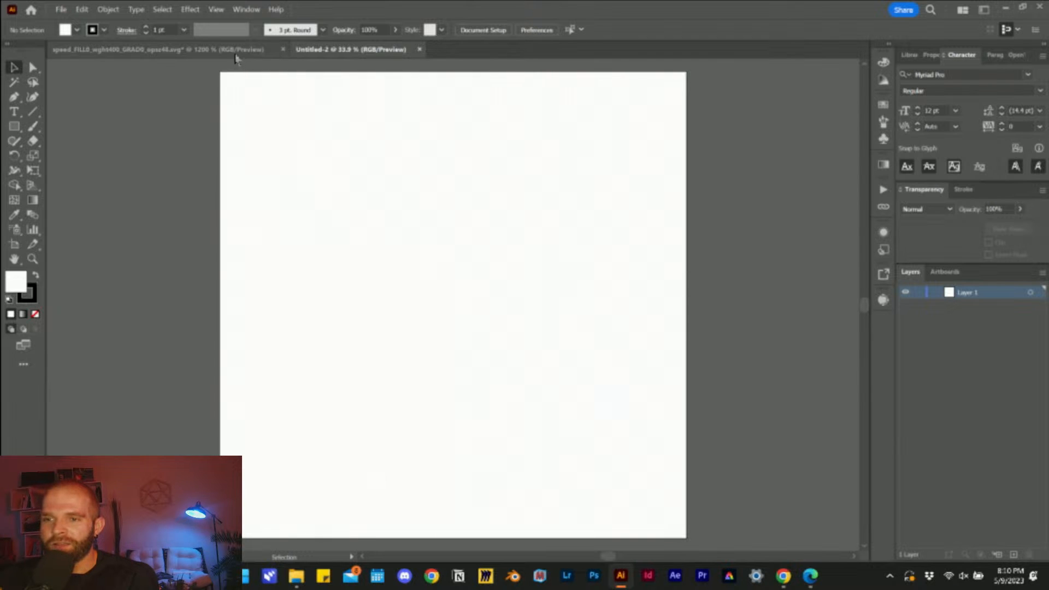
- Copy the gauge from the SVG file into the new document and scale it proportionally from its center to about 996 px wide
click(227, 54)
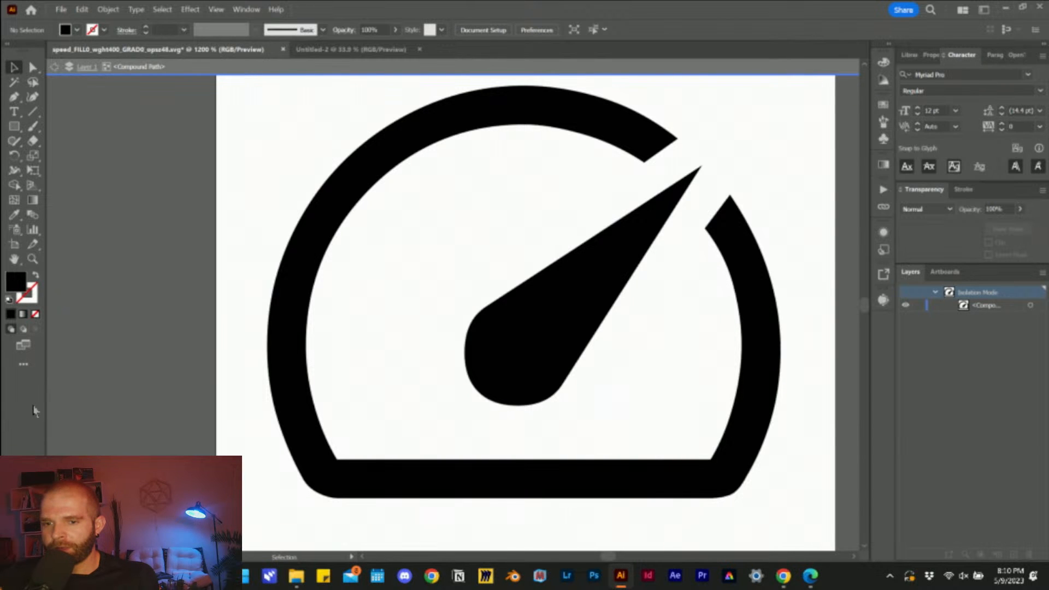
click(286, 405)
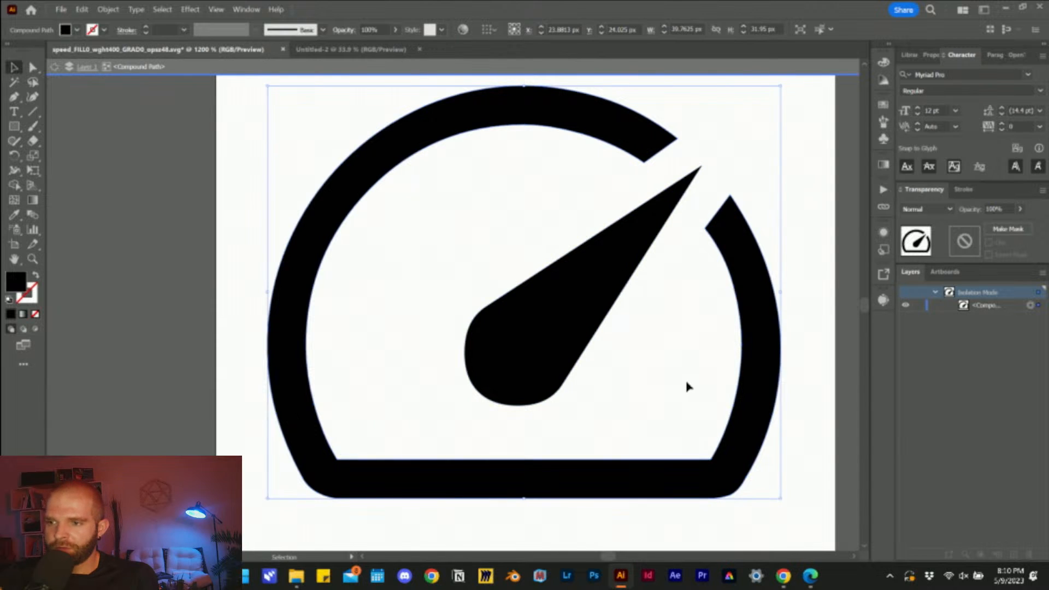
click(351, 50)
key(ctrl+v)
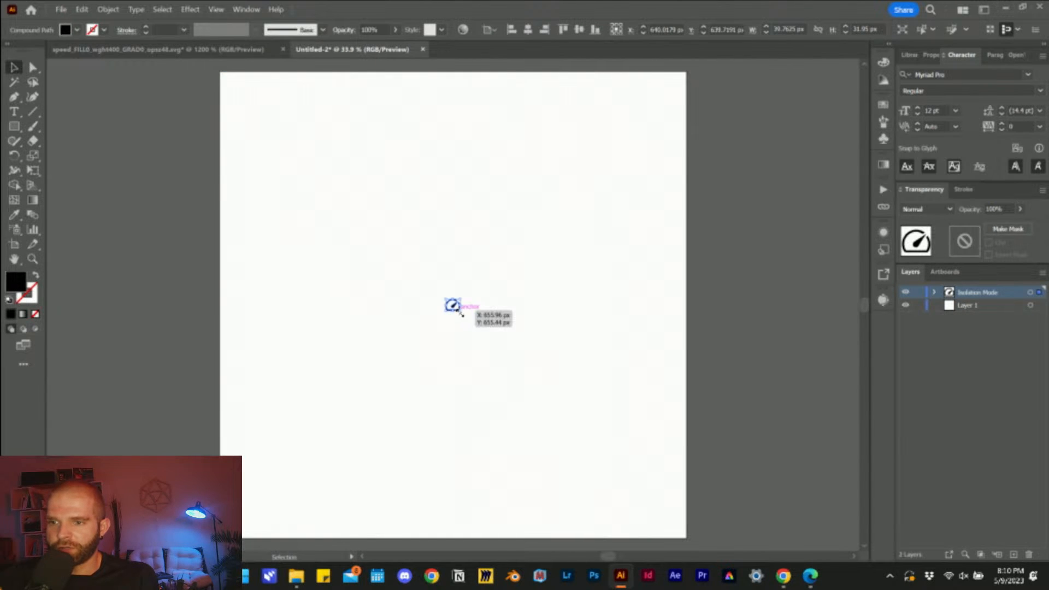
alt+shift+drag(462, 314, 635, 451)
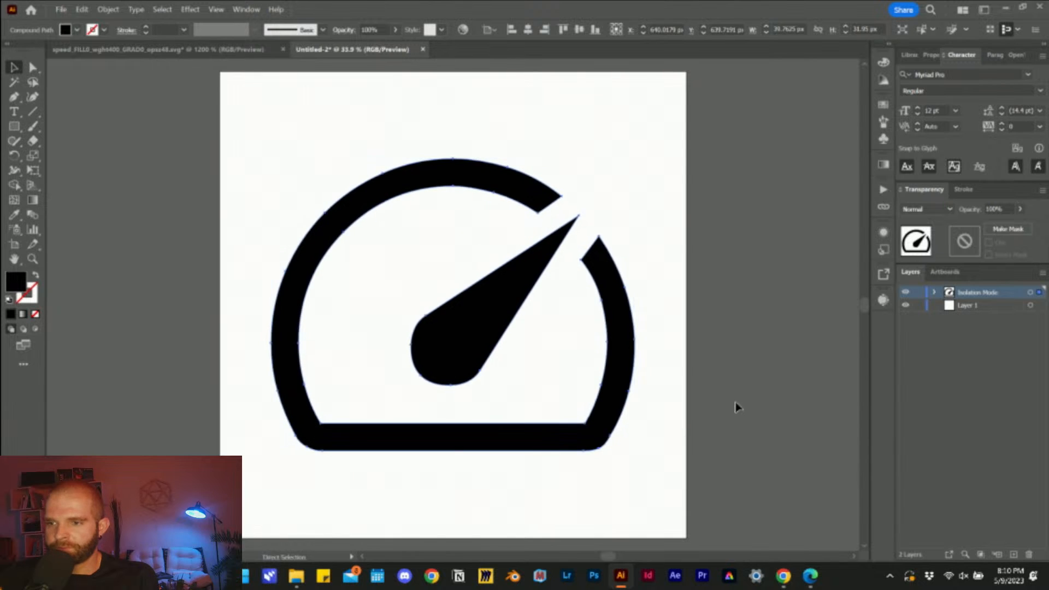
- Deselect the gauge, lock its Isolation Mode layer and move Layer 1 above it
click(631, 392)
alt+scroll(426, 420, up, 1)
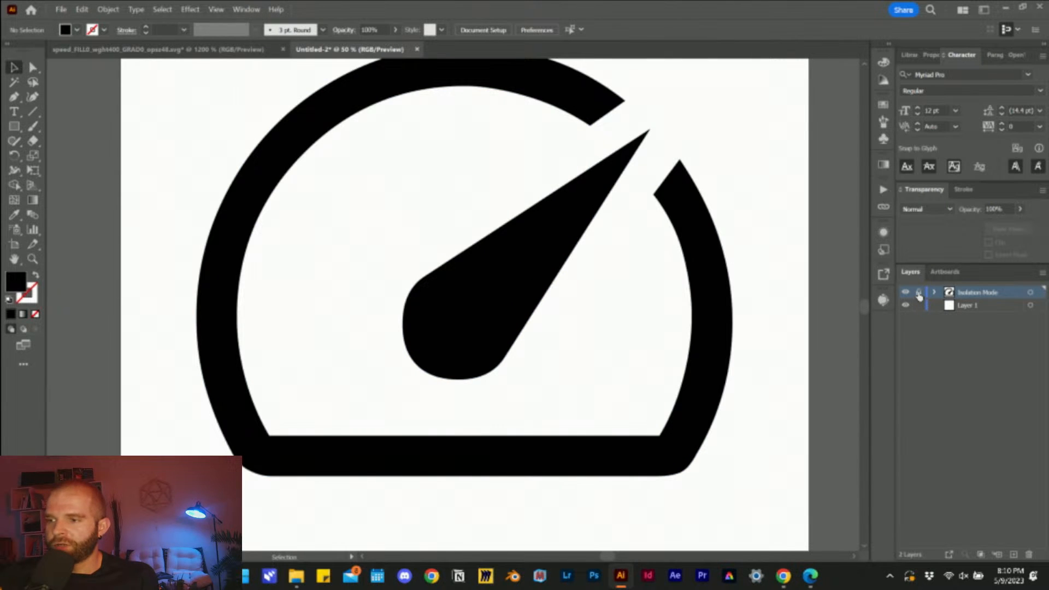
double_click(968, 306)
drag(966, 306, 961, 296)
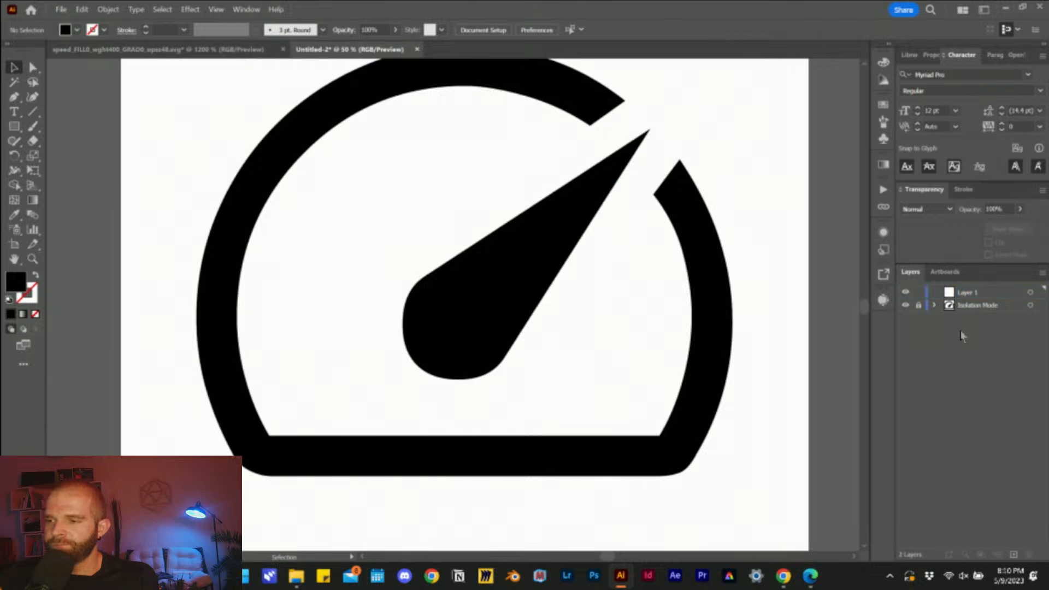
- Unlock the gauge's layer to lower the gauge's opacity to 29%, then relock it with Layer 1 active
click(961, 307)
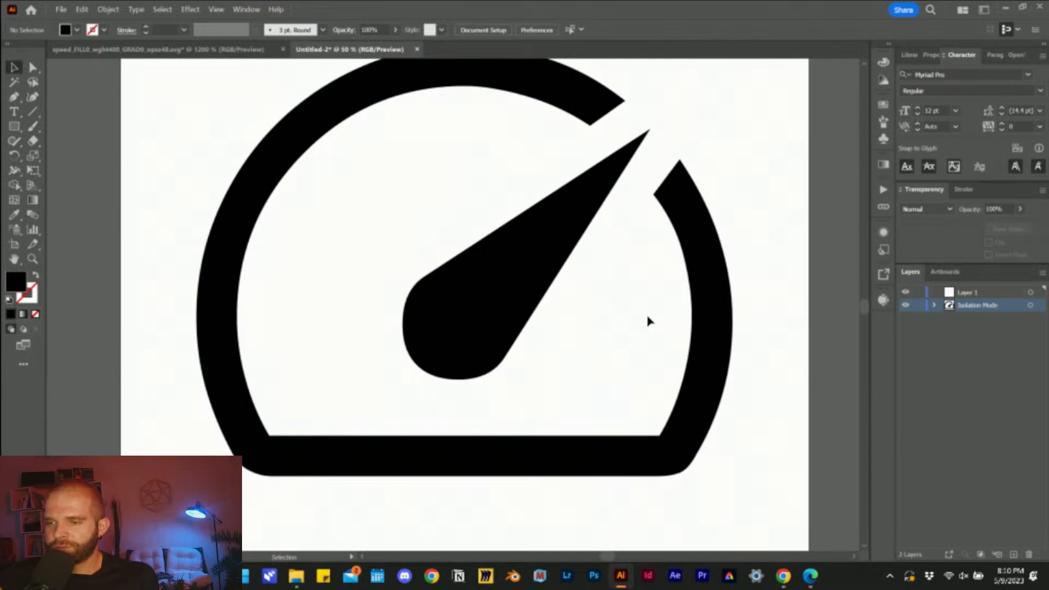
drag(237, 135, 236, 134)
scroll(374, 236, up, 1)
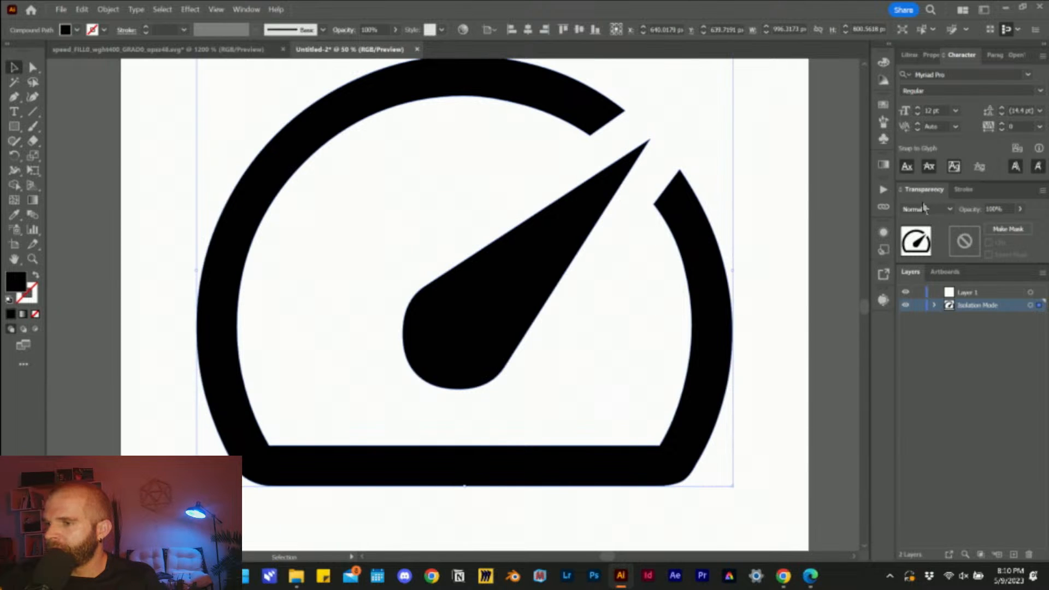
click(1020, 209)
drag(1022, 225, 988, 226)
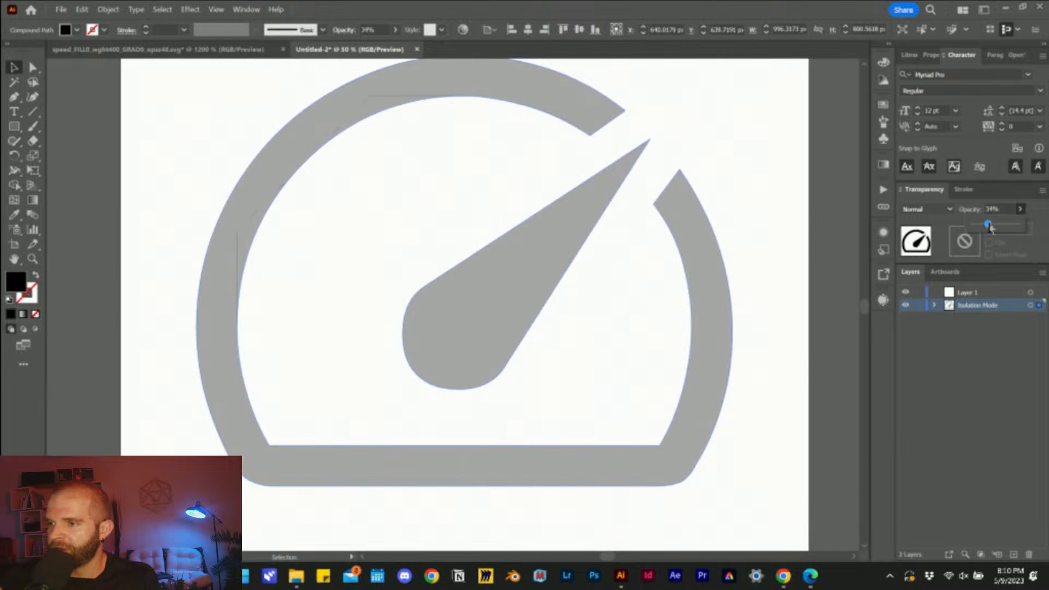
click(962, 293)
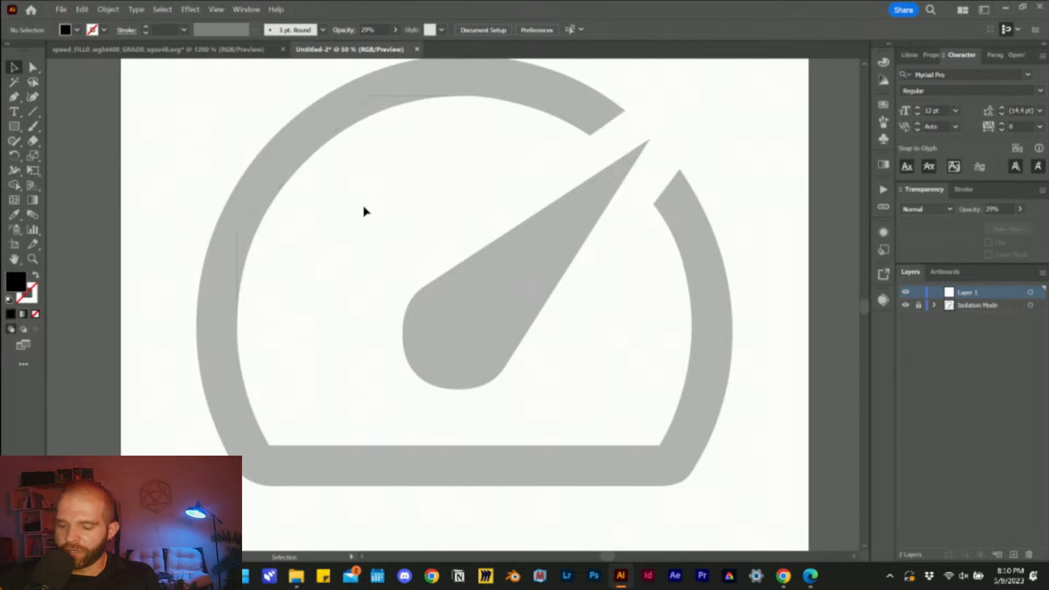
- Trace the left half of the gauge's outer contour up to the top center with the Pen tool as an unfilled black stroke
key(p)
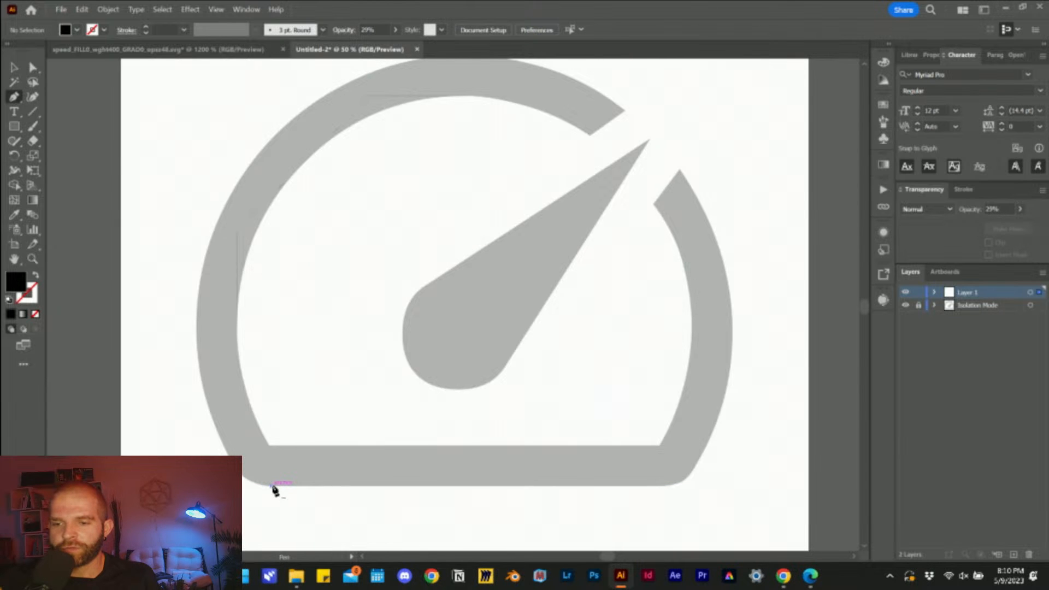
drag(274, 486, 290, 93)
scroll(344, 229, up, 2)
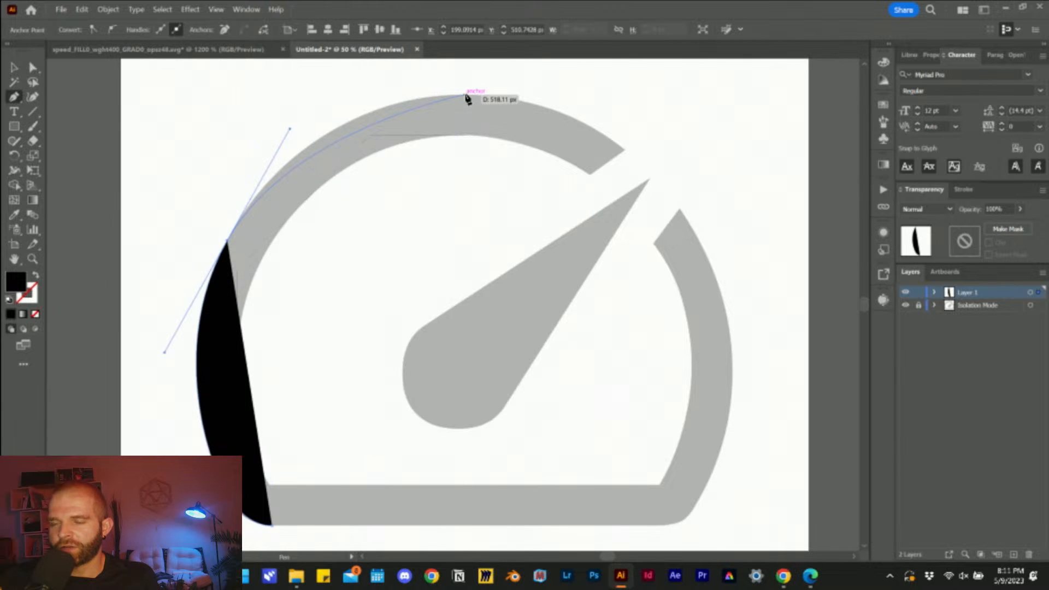
drag(466, 96, 546, 94)
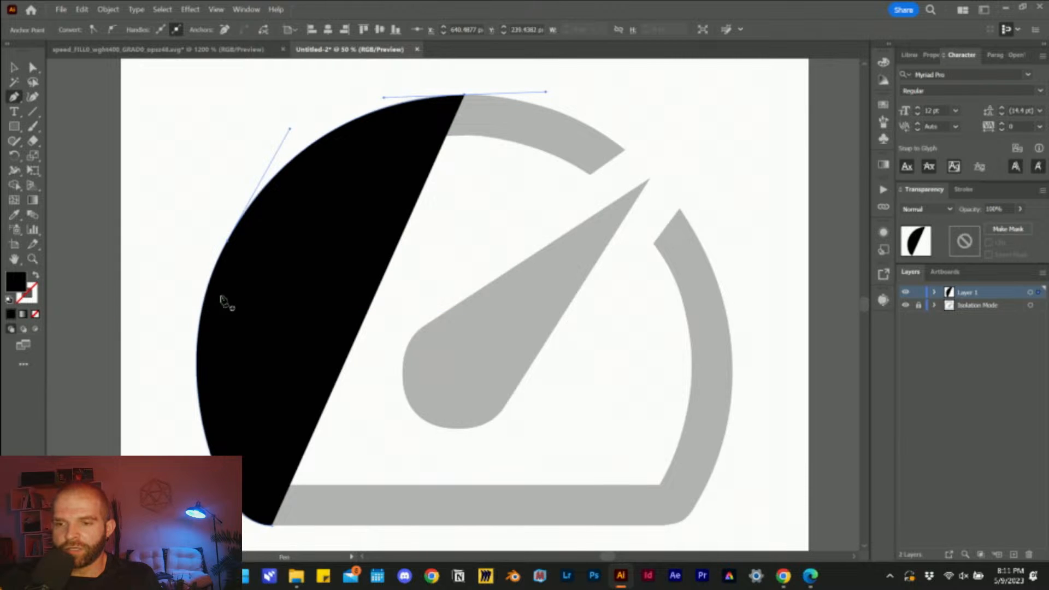
click(35, 278)
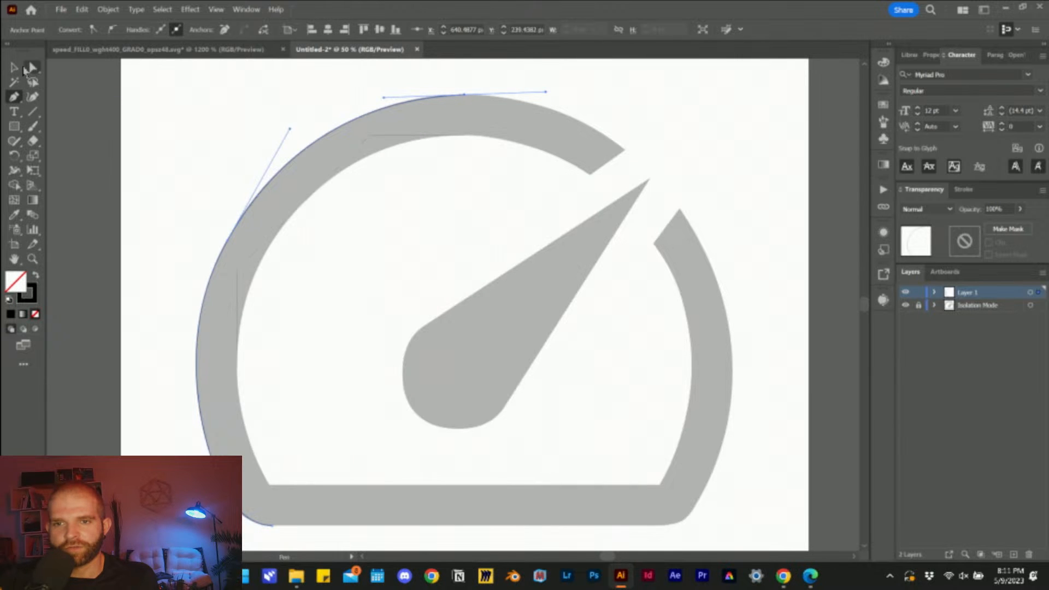
- Duplicate the traced half outline, reflect the copy across the vertical axis and place it along the gauge's right side, meeting at the top center
click(12, 68)
click(289, 228)
click(238, 221)
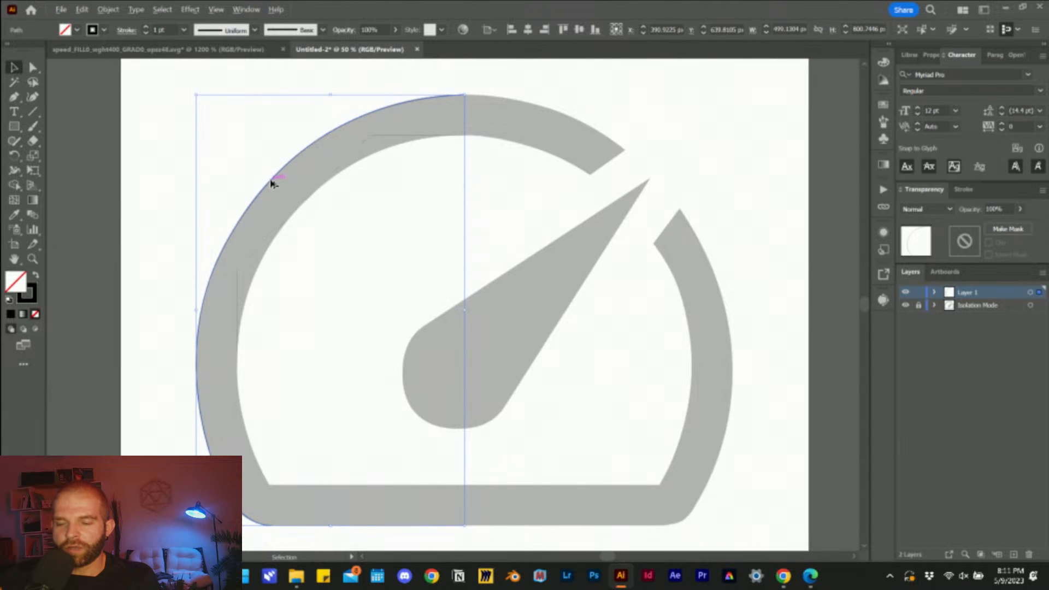
alt+drag(271, 183, 450, 181)
right_click(450, 181)
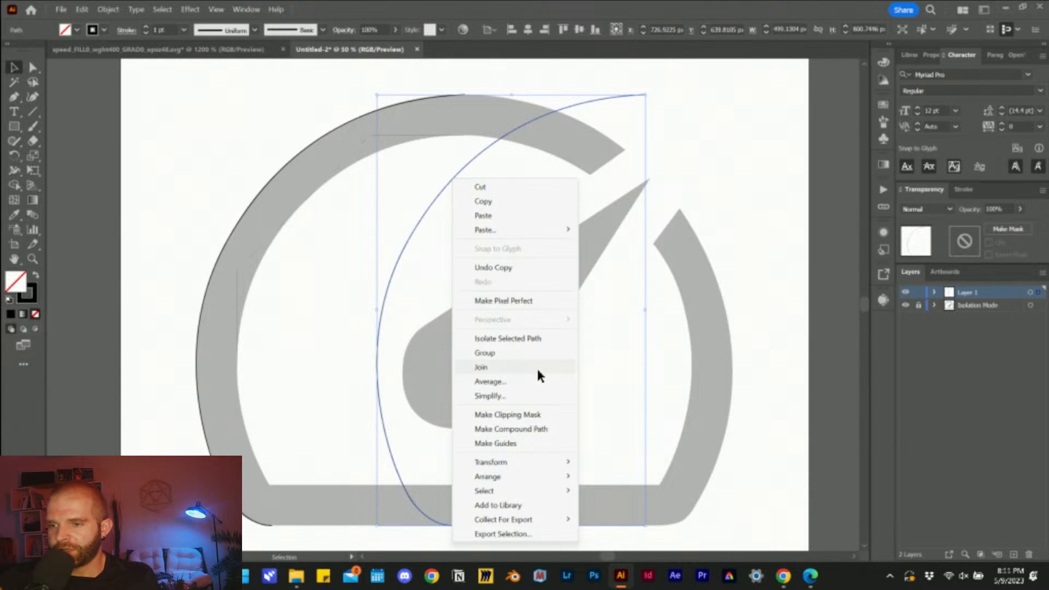
mouse_move(528, 462)
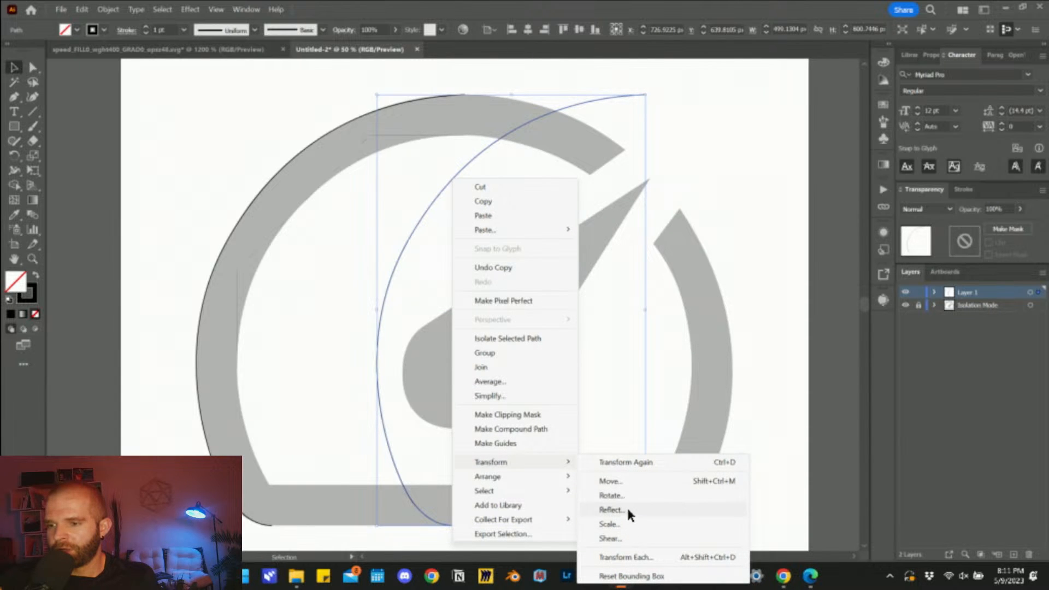
click(650, 511)
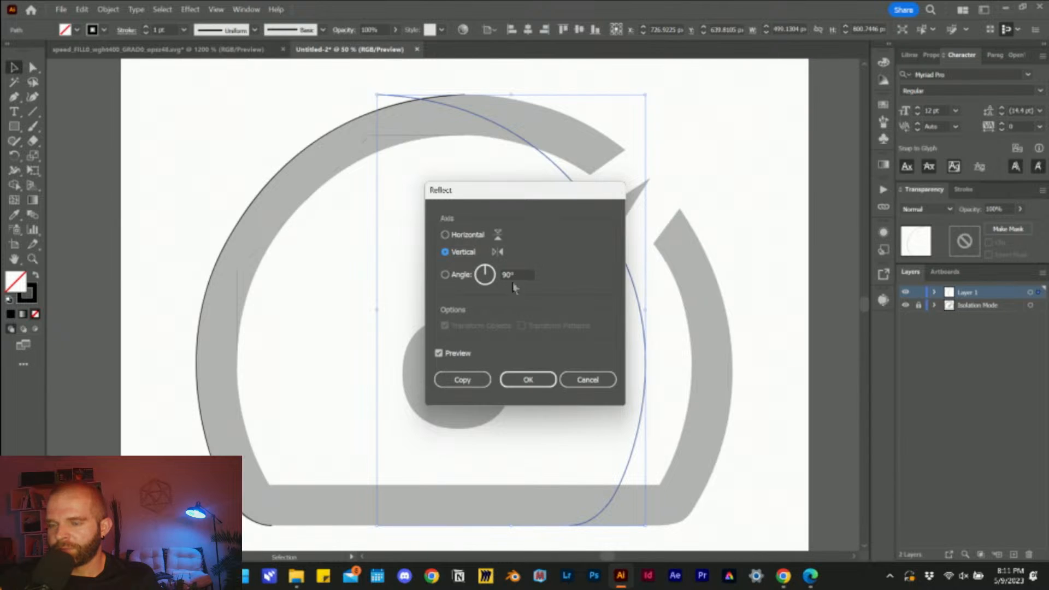
click(535, 382)
drag(627, 277, 719, 275)
click(489, 184)
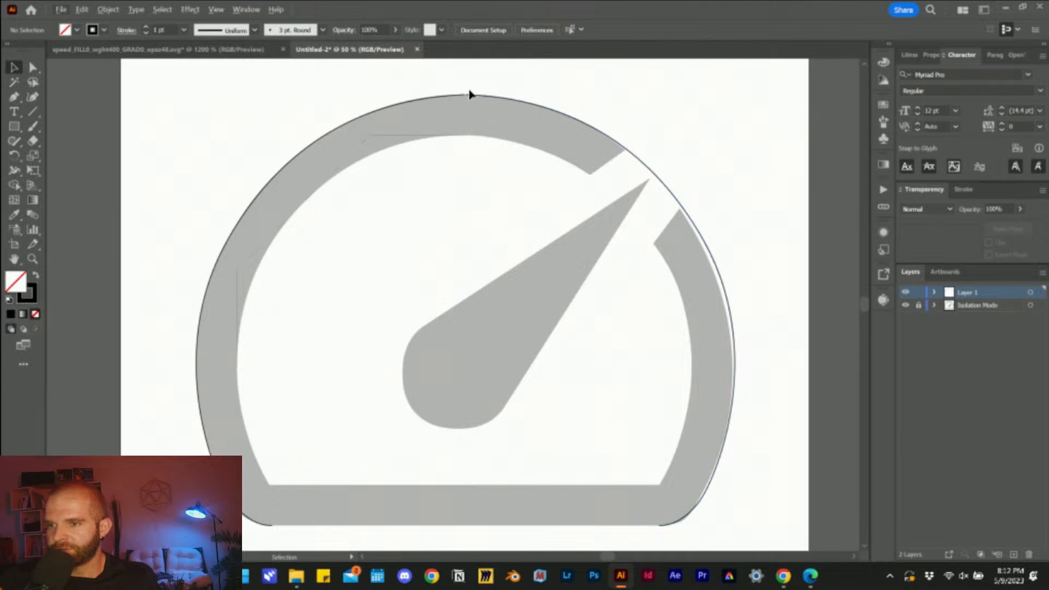
- Join the left and right half outlines into one path and deselect it
scroll(482, 93, up, 1)
click(465, 124)
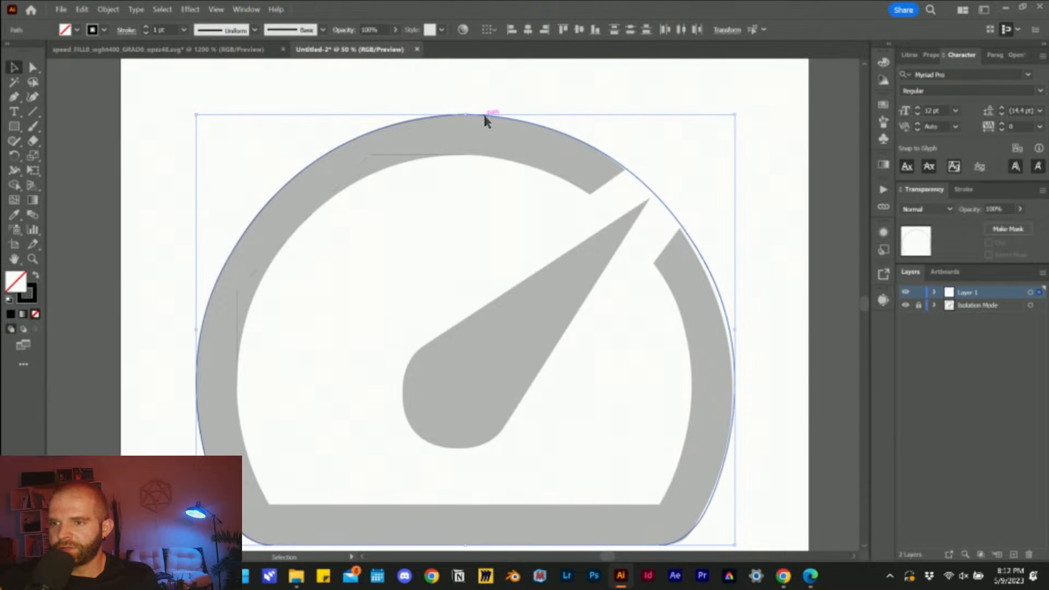
right_click(486, 115)
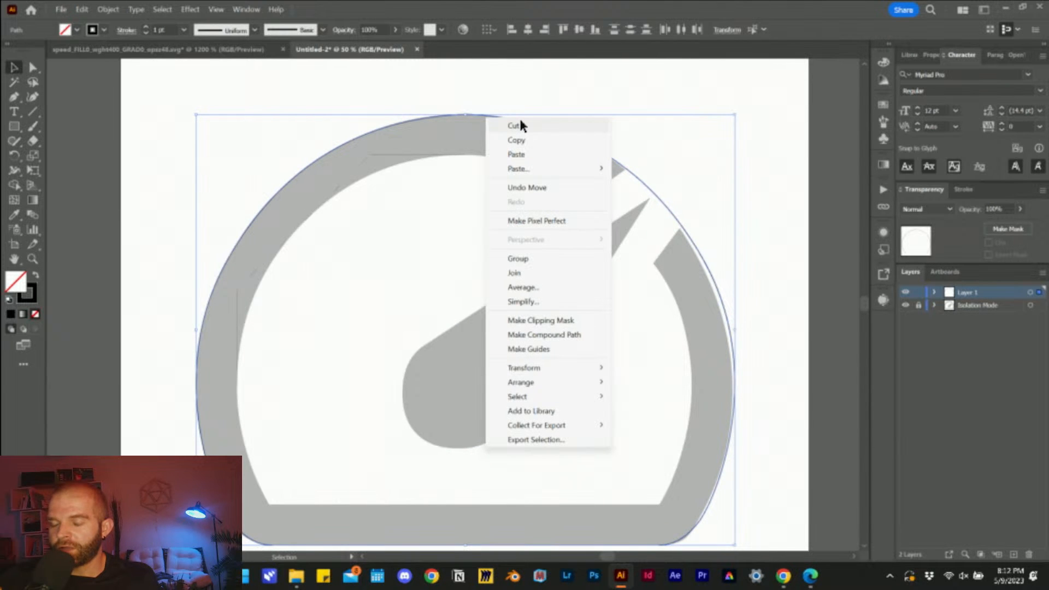
click(536, 273)
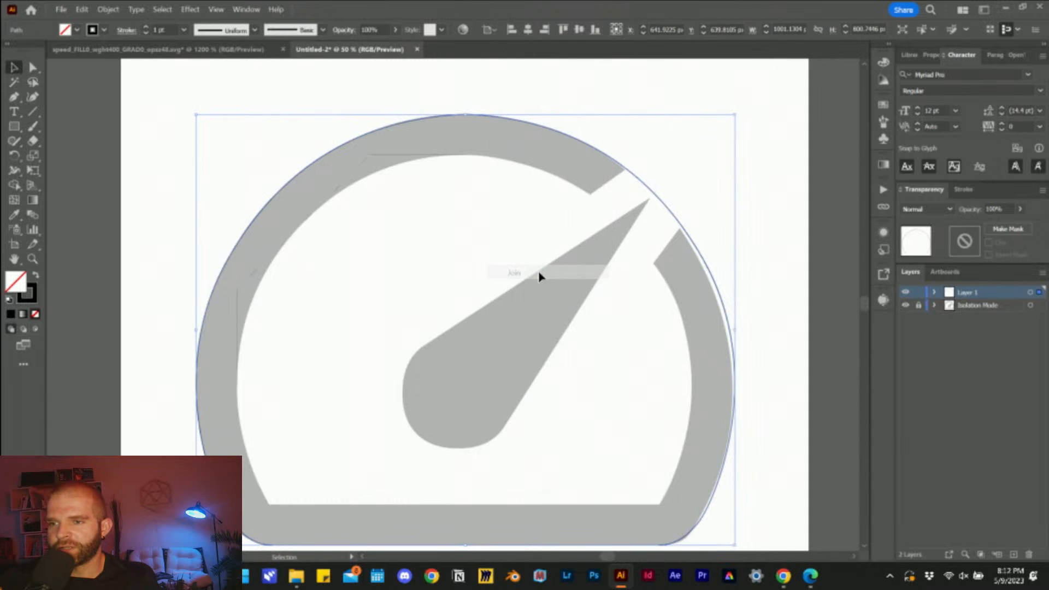
click(458, 202)
scroll(481, 153, down, 1)
click(204, 279)
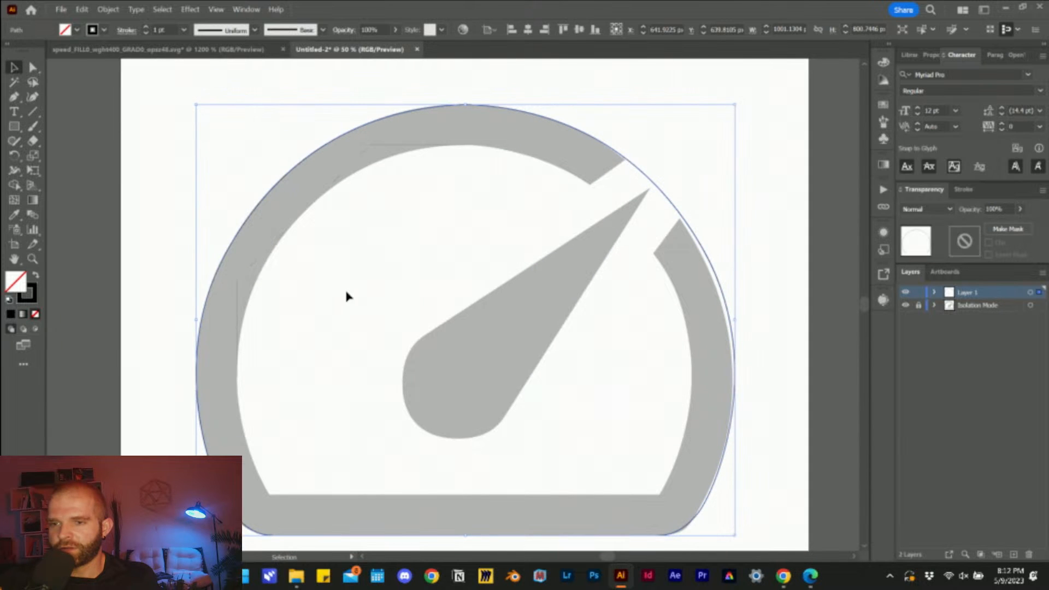
scroll(546, 229, down, 3)
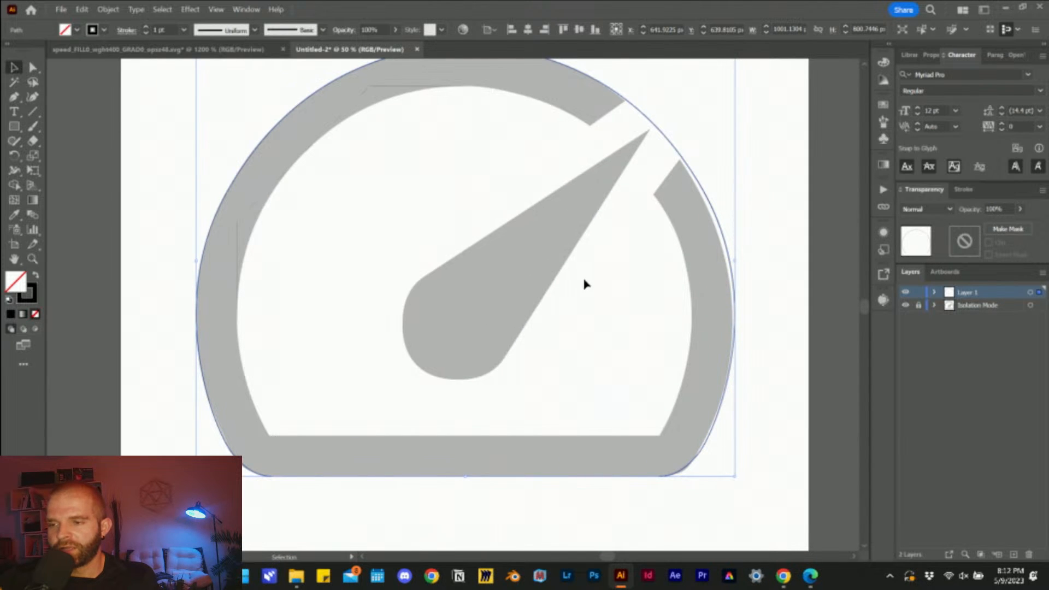
scroll(623, 327, up, 1)
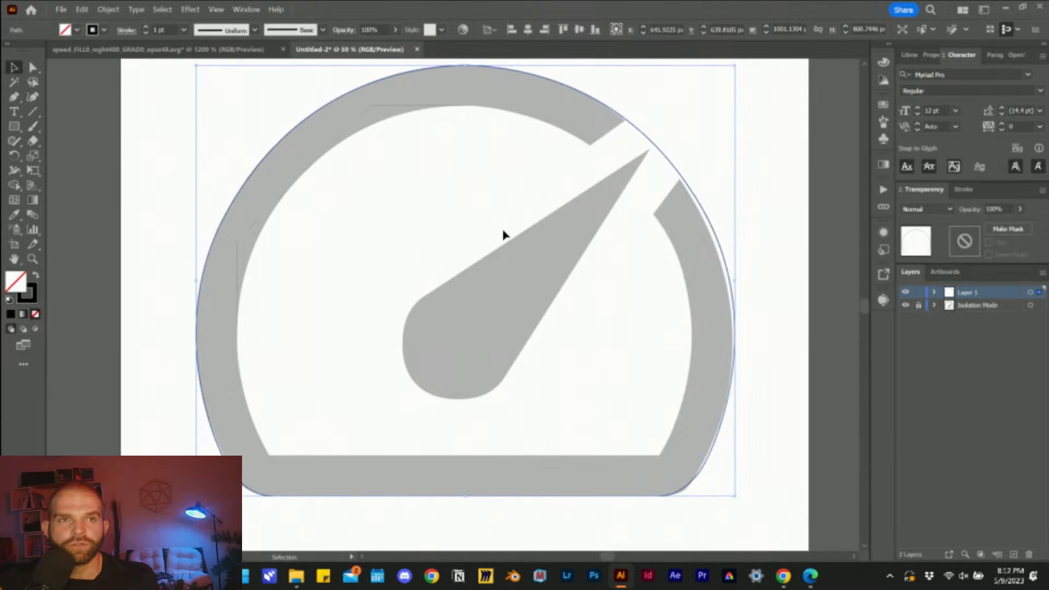
click(479, 210)
scroll(534, 192, up, 1)
scroll(528, 205, down, 1)
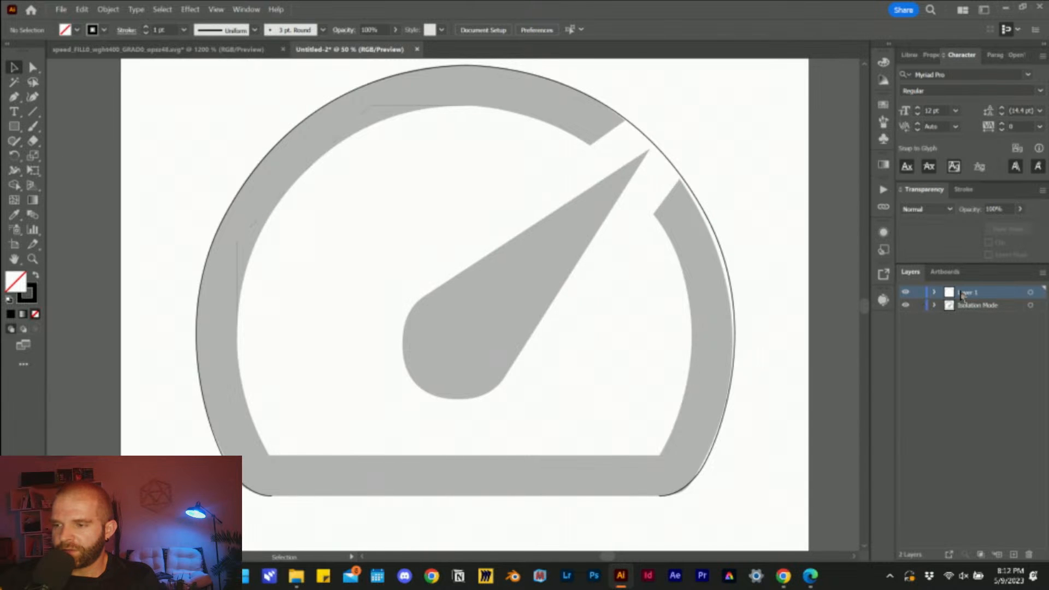
- Isolate the gauge's compound path, rotate its needle to point straight up and move it to the horizontal center of the dial
double_click(530, 340)
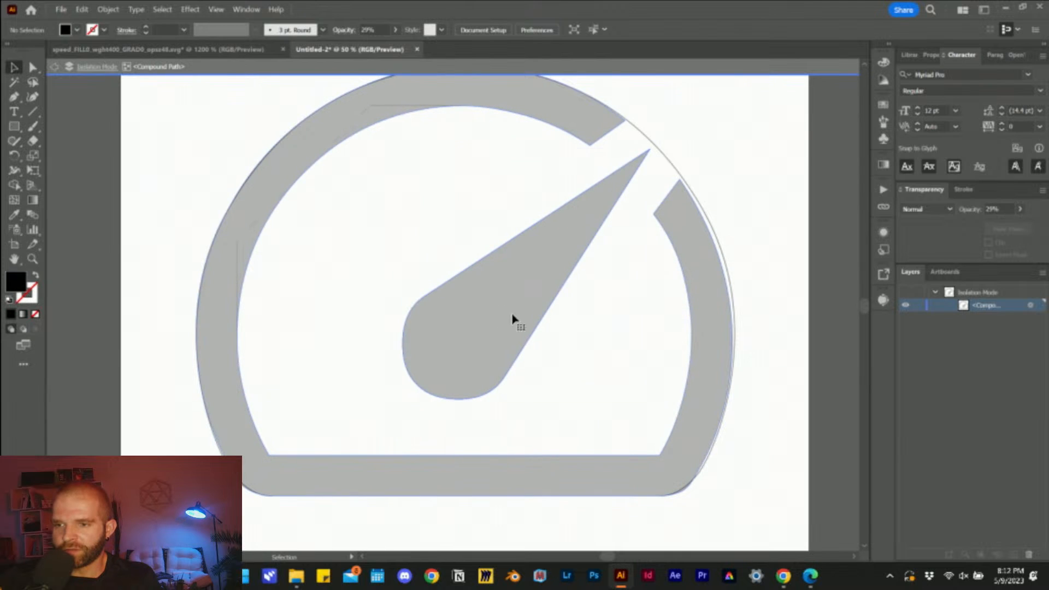
click(513, 321)
drag(652, 146, 533, 130)
key(Caps_Lock)
drag(555, 345, 492, 360)
click(578, 326)
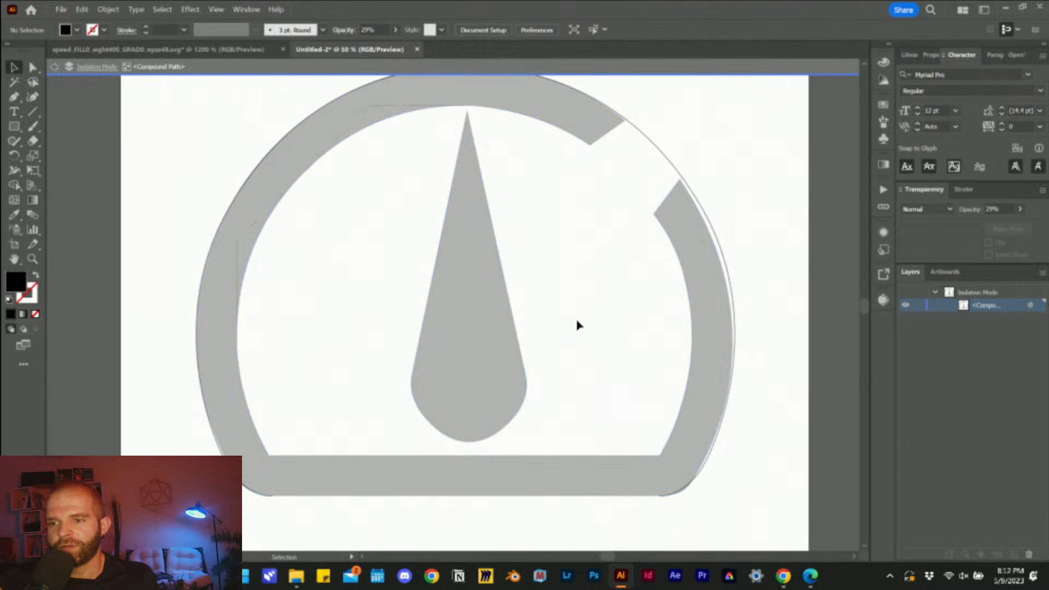
- Scale the anchor points at the needle's rounded lower end uniformly to 50% to narrow the needle
click(477, 305)
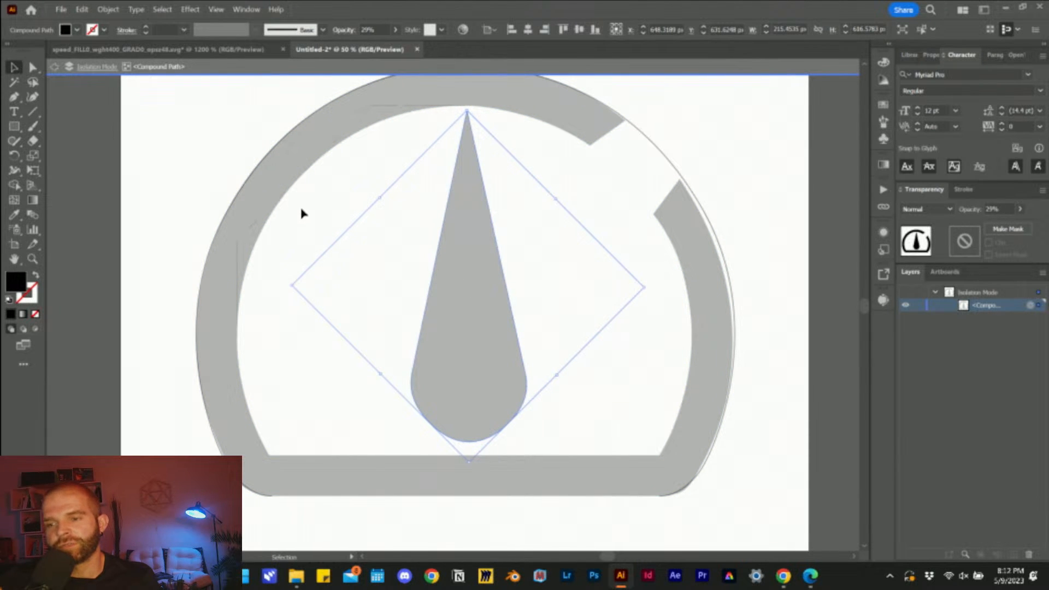
click(33, 68)
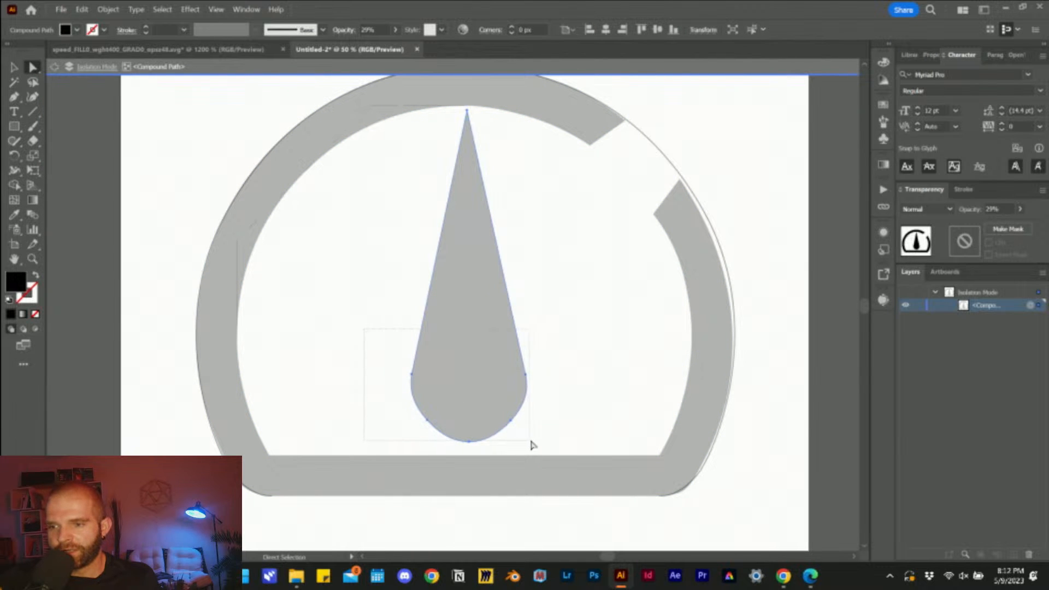
drag(555, 450, 555, 450)
click(519, 408)
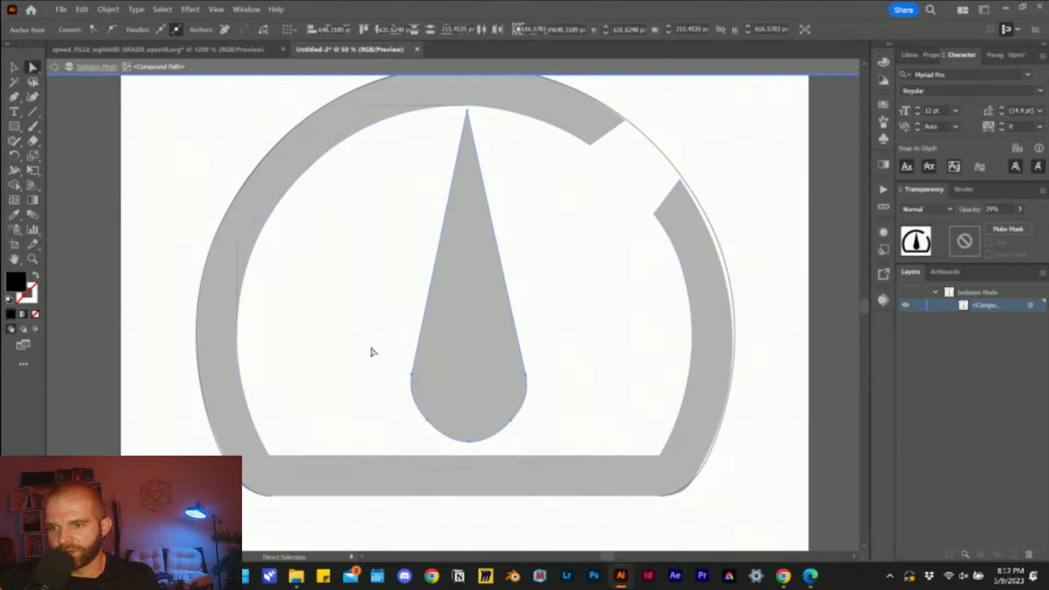
drag(336, 318, 527, 423)
click(480, 387)
click(339, 318)
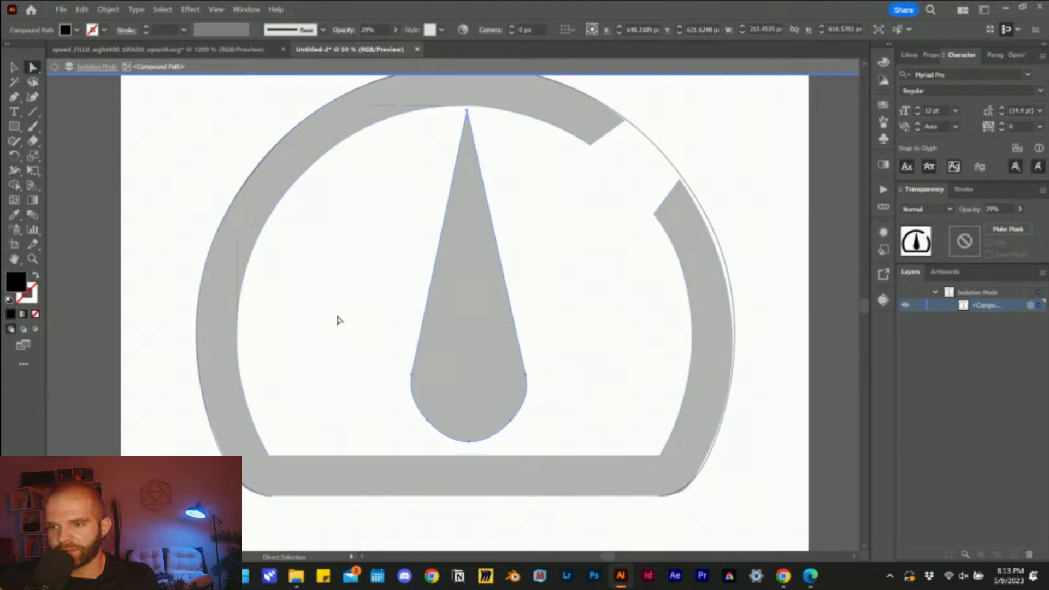
click(436, 350)
drag(349, 317, 590, 452)
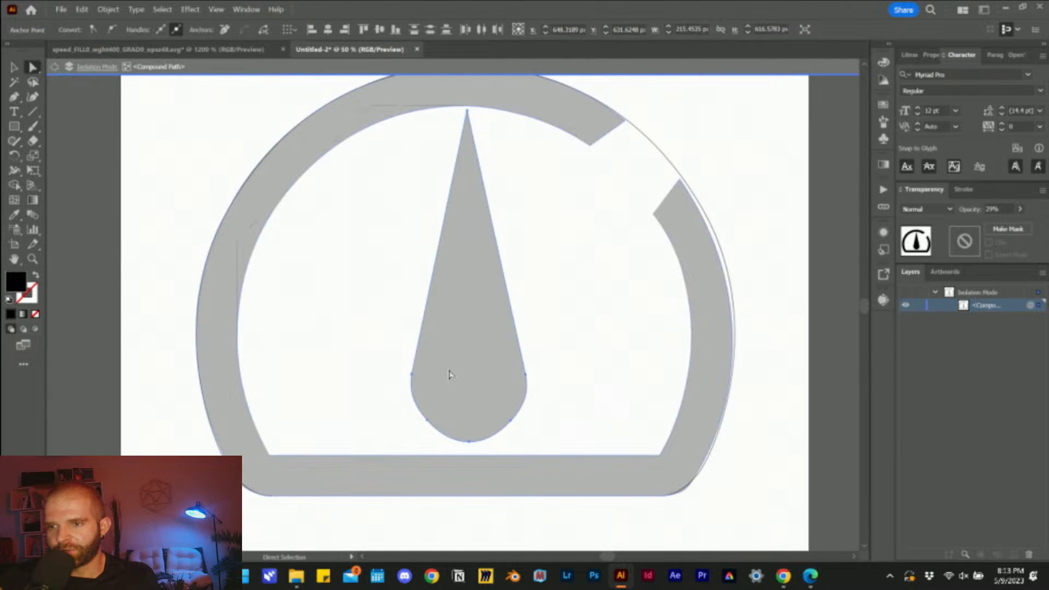
right_click(525, 381)
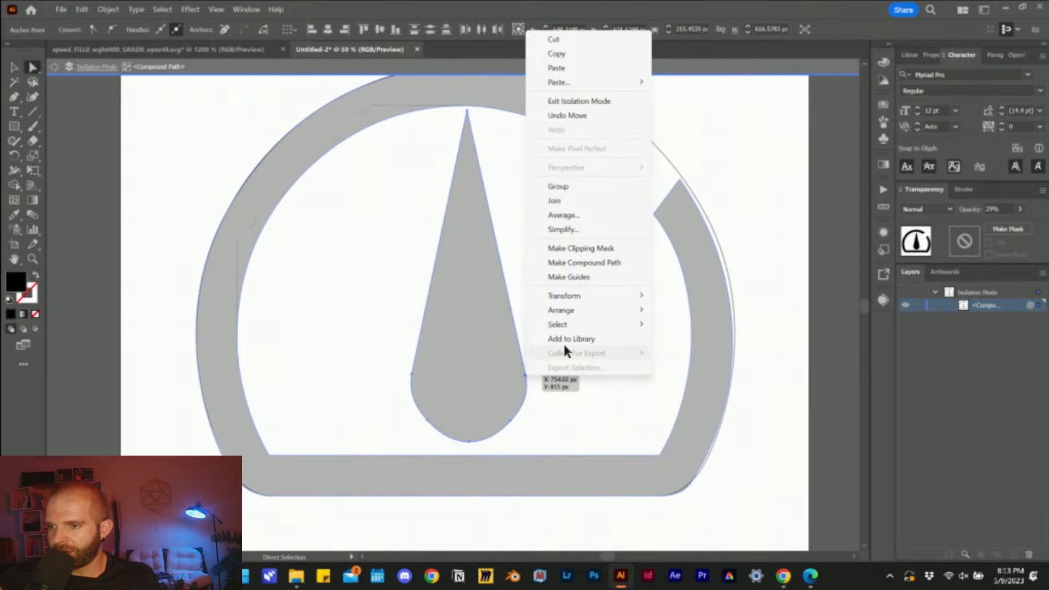
mouse_move(604, 295)
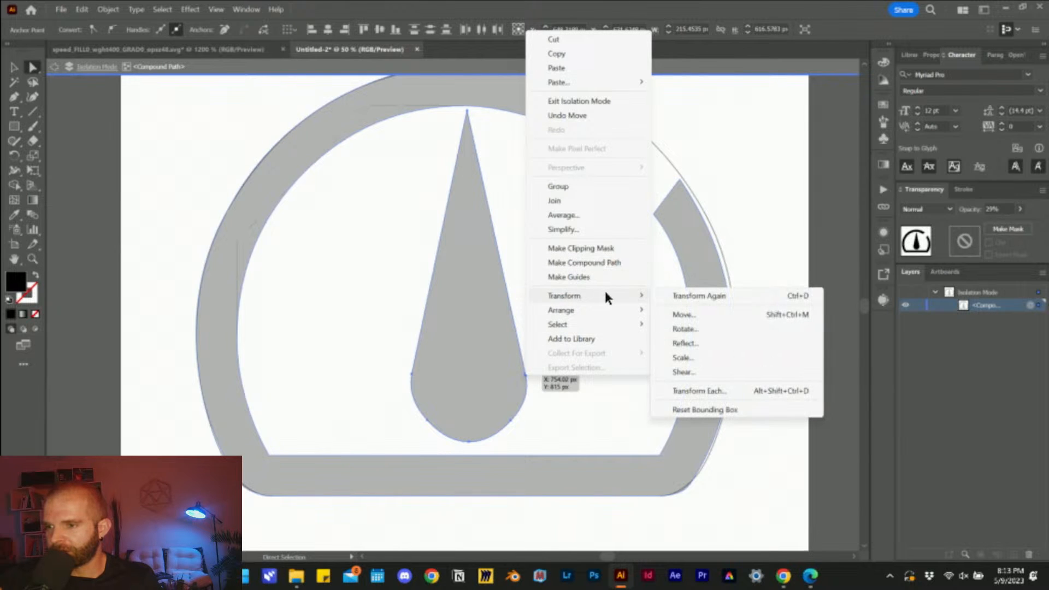
click(704, 355)
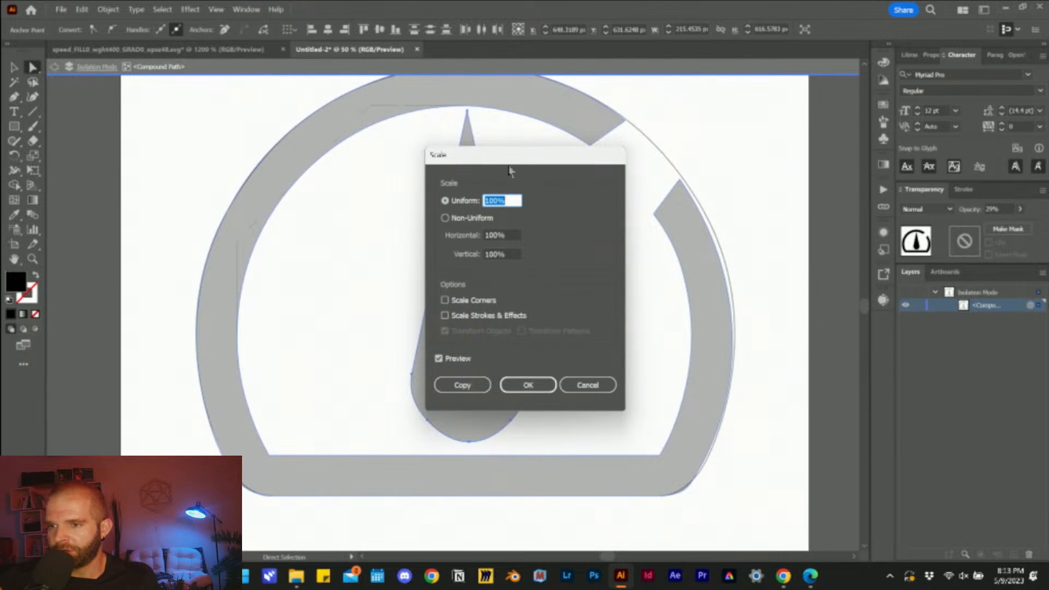
drag(508, 168, 642, 176)
click(648, 209)
click(577, 210)
text(50)
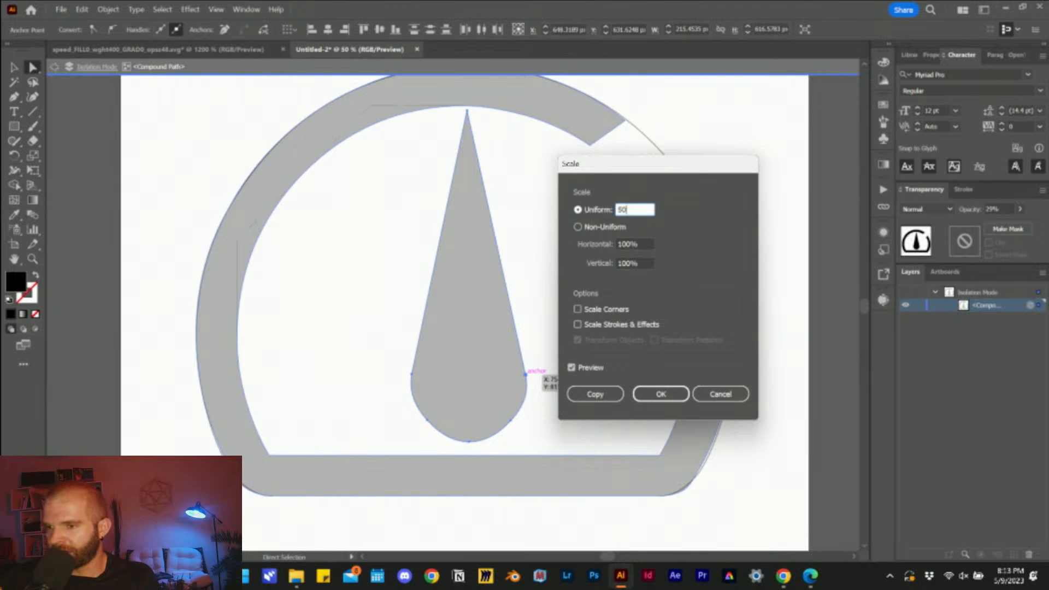
click(646, 397)
click(548, 339)
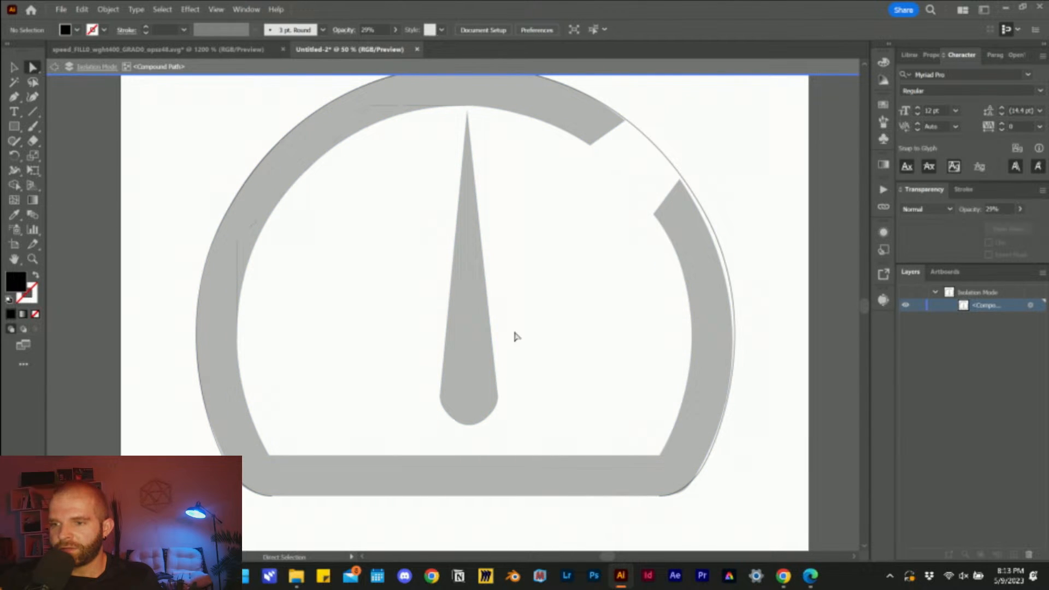
- Exit isolation of the gauge artwork and release its compound path so the needle can be selected on its own
scroll(459, 346, up, 3)
click(463, 352)
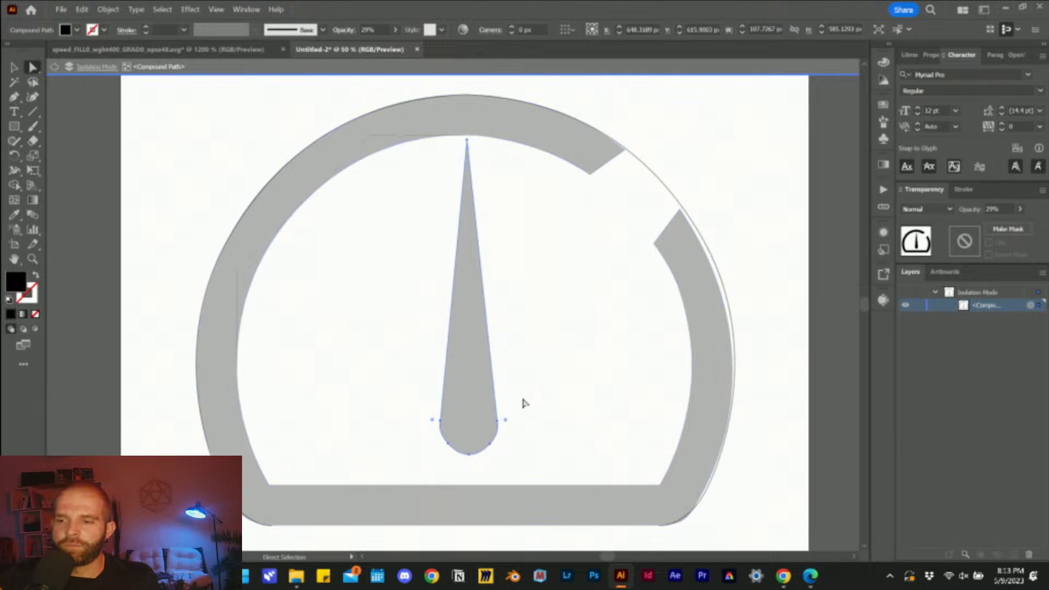
key(v)
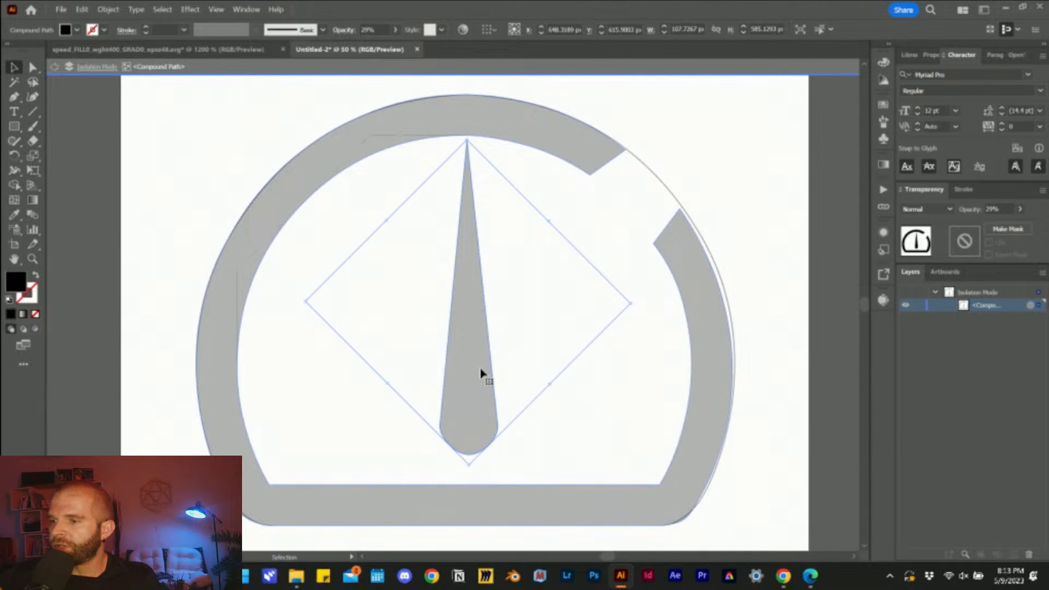
double_click(372, 307)
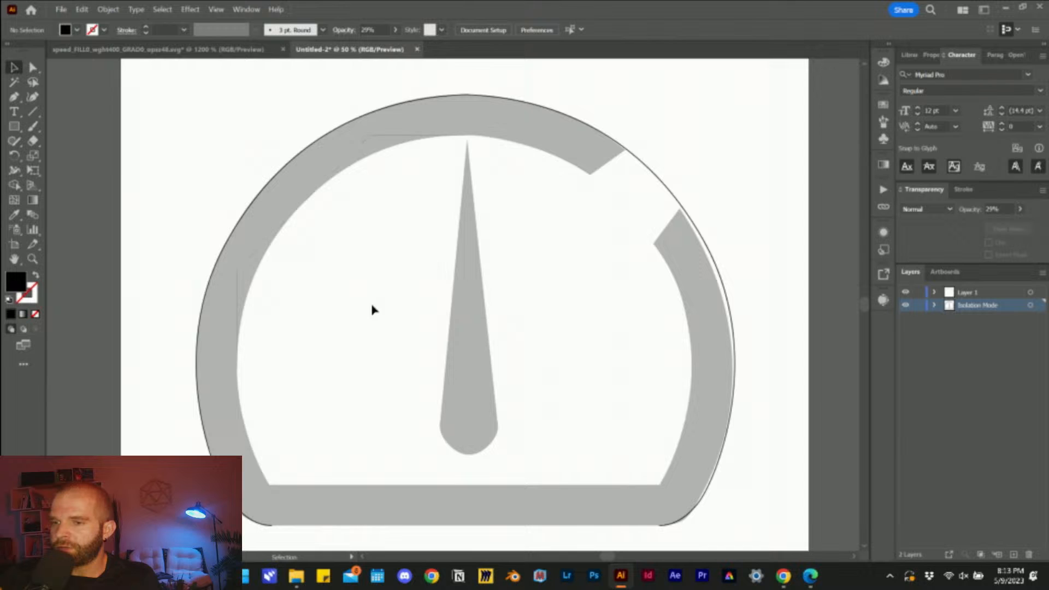
click(454, 336)
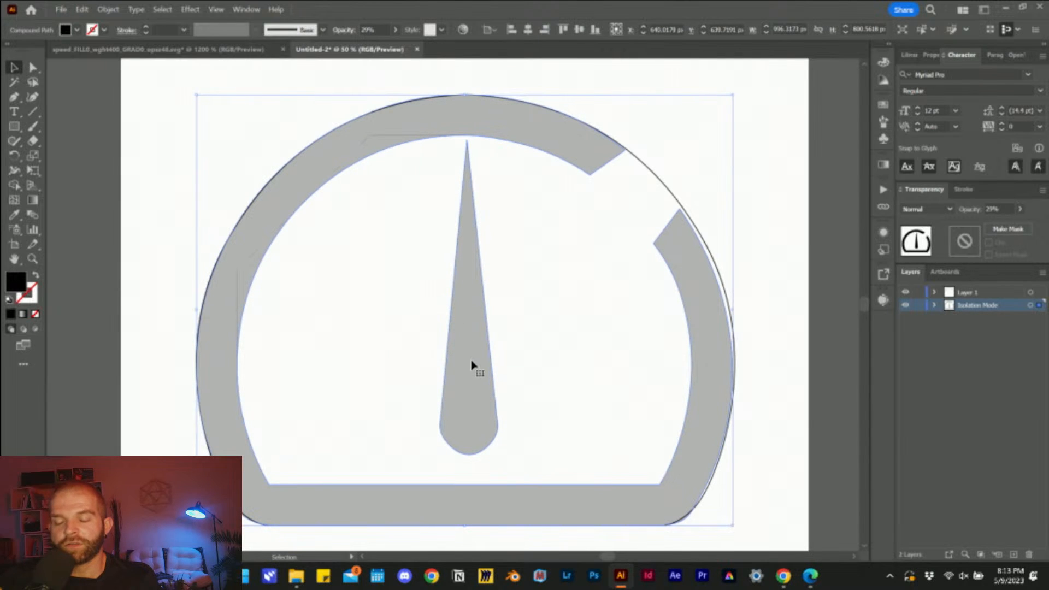
right_click(468, 303)
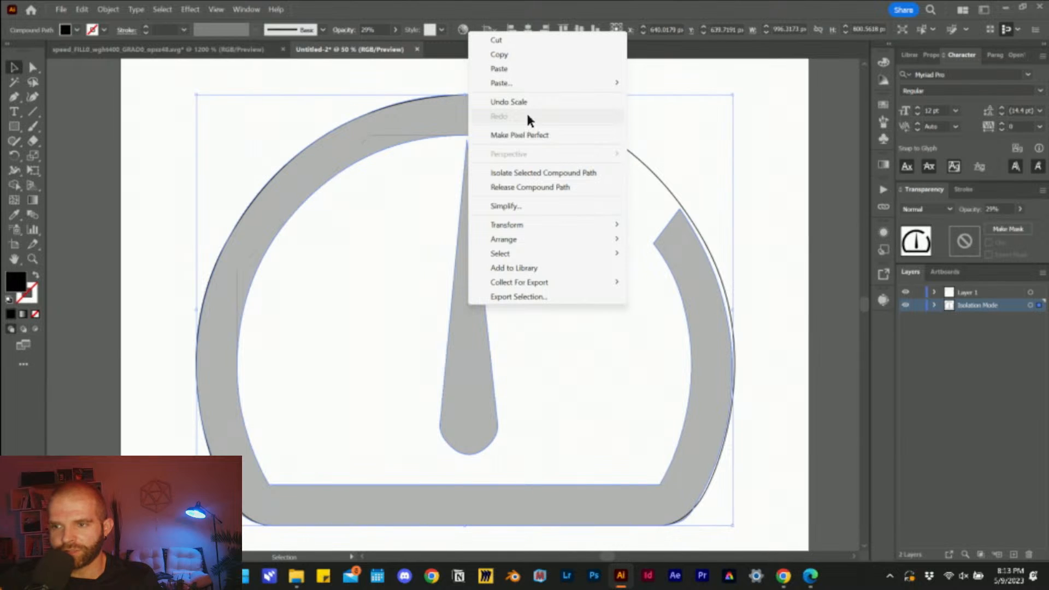
click(545, 187)
click(475, 328)
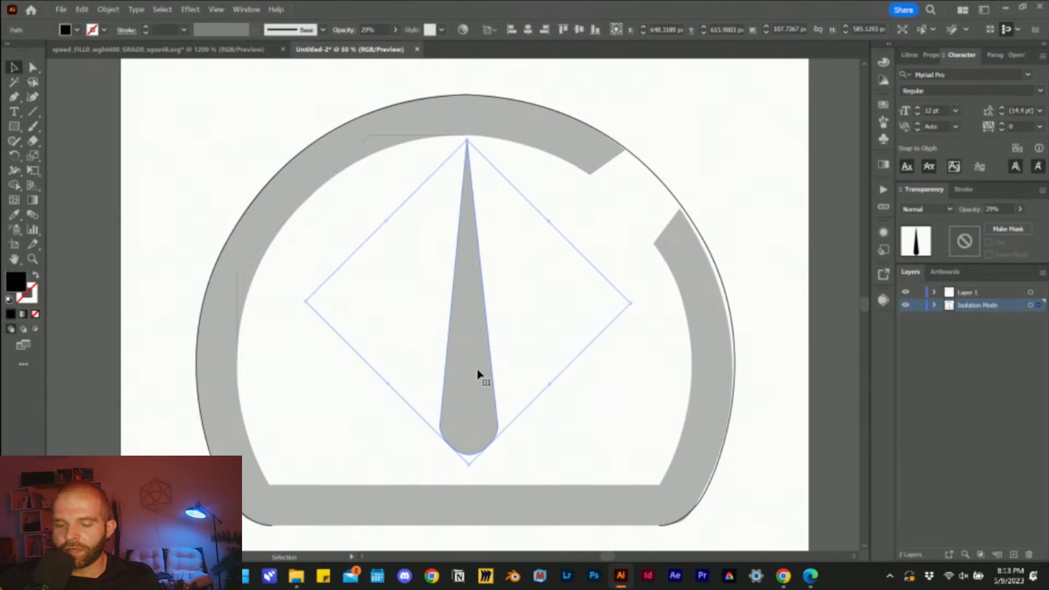
- Duplicate the needle in place and move the copy into Layer 1, keeping the Isolation Mode layer collapsed and locked
mouse_move(479, 384)
mouse_down()
mouse_move(442, 368)
mouse_move(461, 377)
mouse_move(470, 345)
mouse_move(470, 377)
mouse_up()
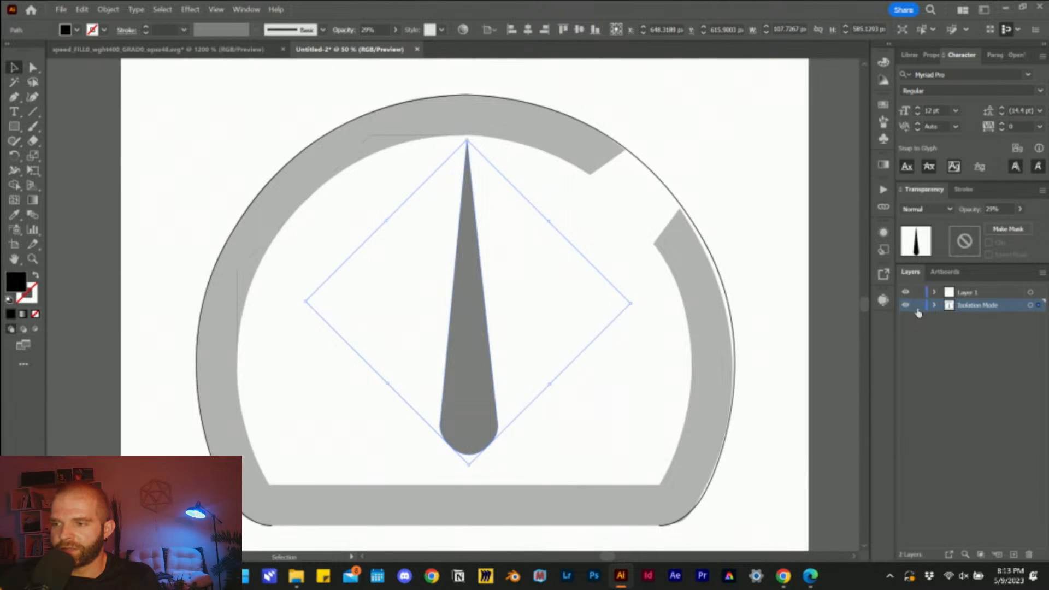
click(935, 306)
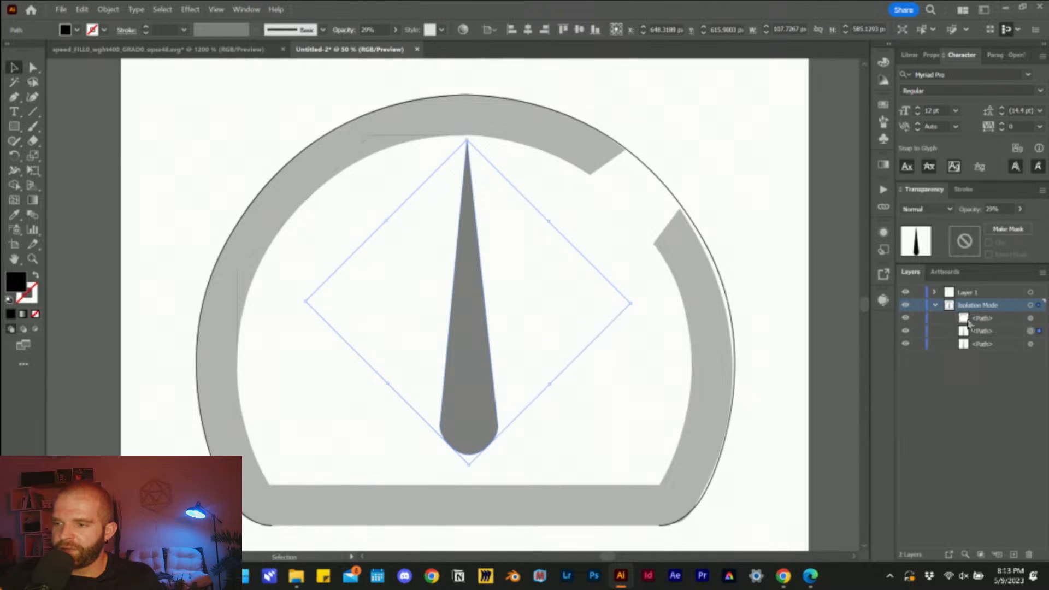
click(986, 334)
click(503, 355)
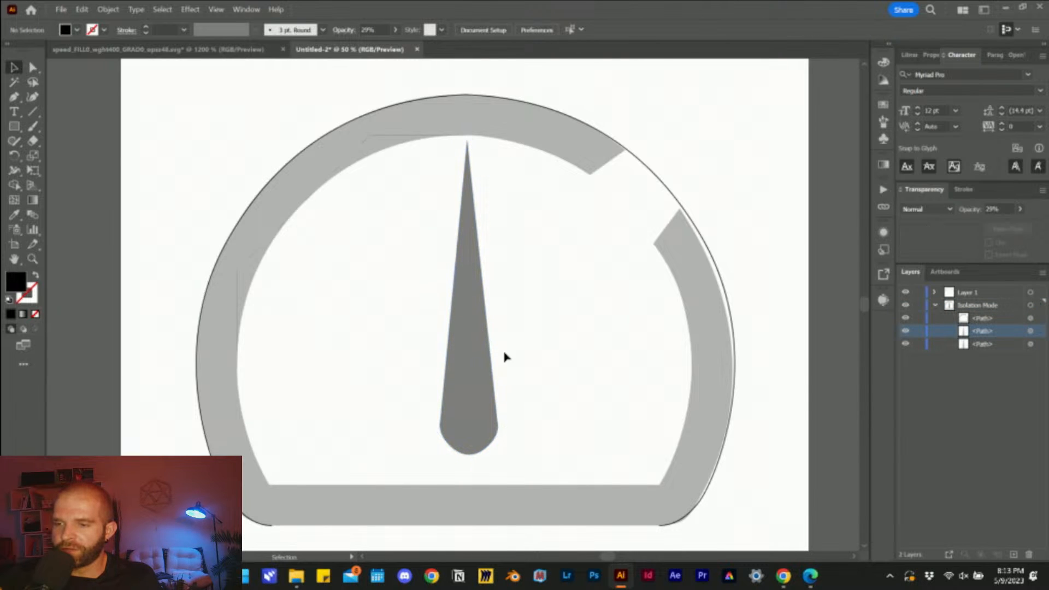
click(474, 328)
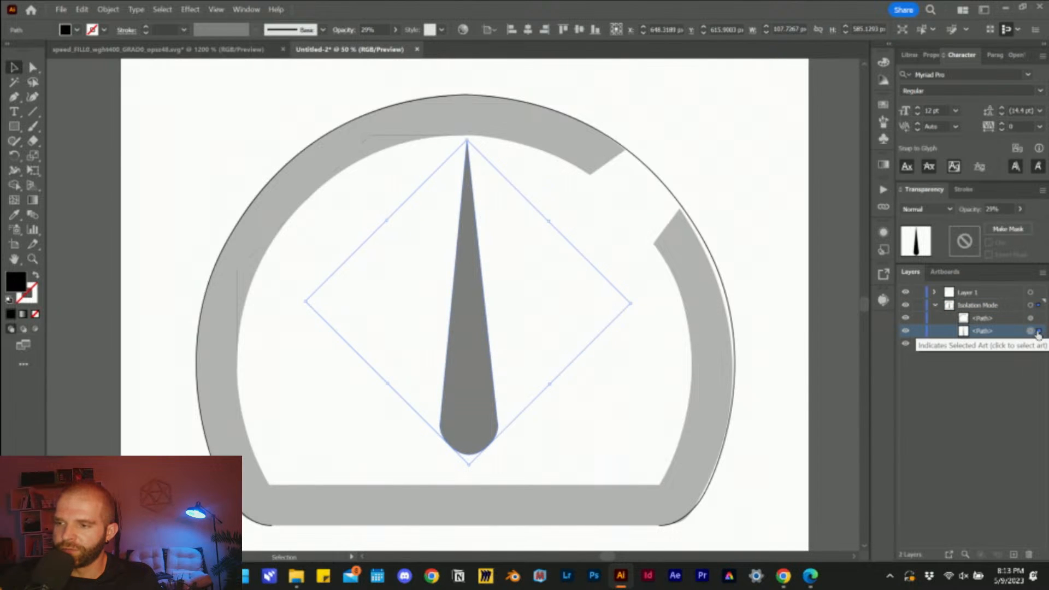
drag(1001, 336, 961, 296)
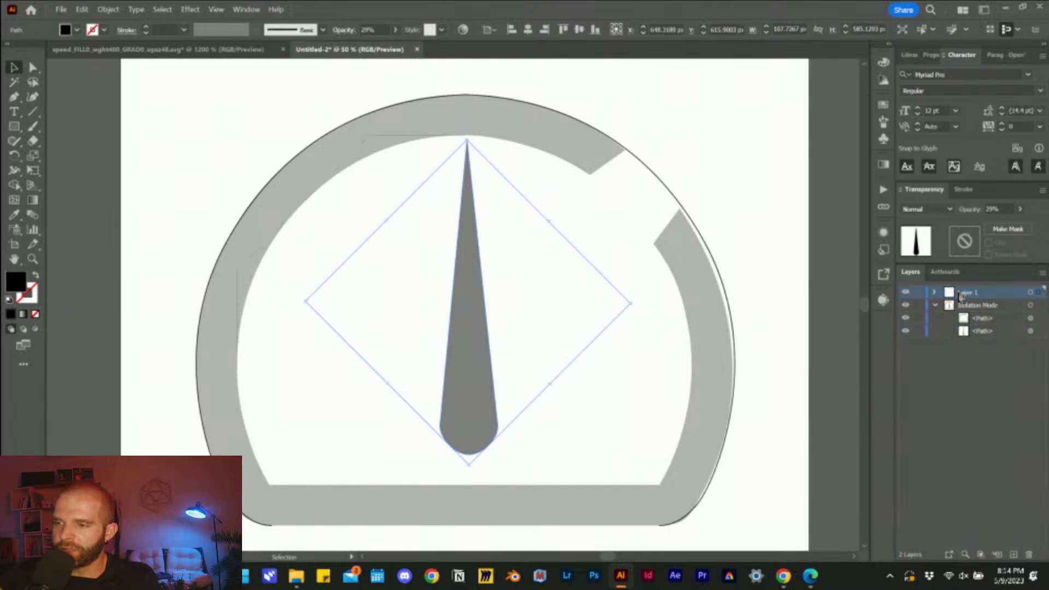
click(936, 306)
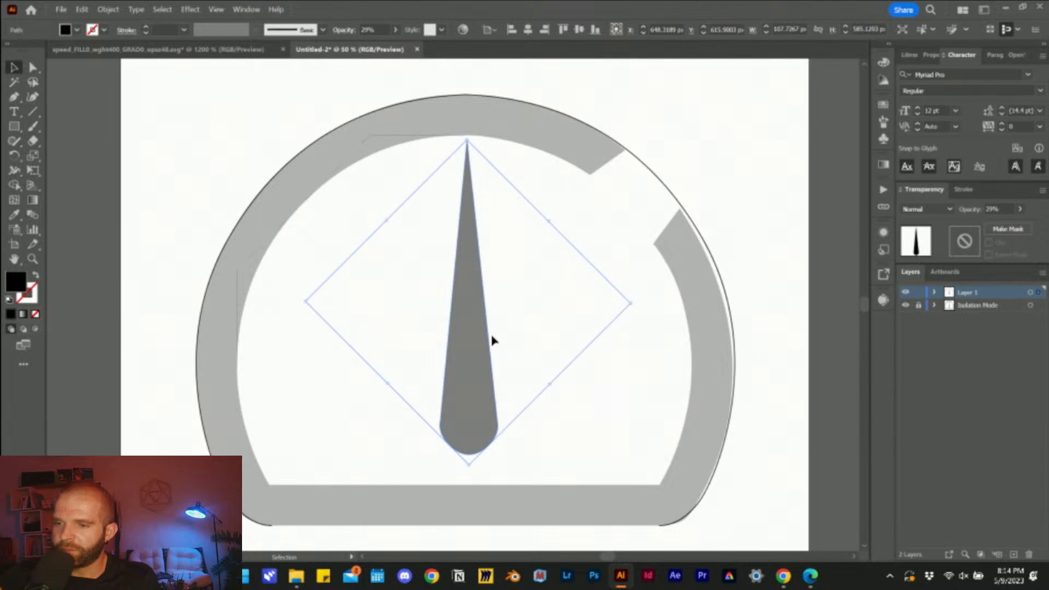
- Rotate the needle copy about 45° clockwise and move it so its tip meets the traced outline at the upper right
alt+drag(491, 341, 544, 325)
key(ctrl+z)
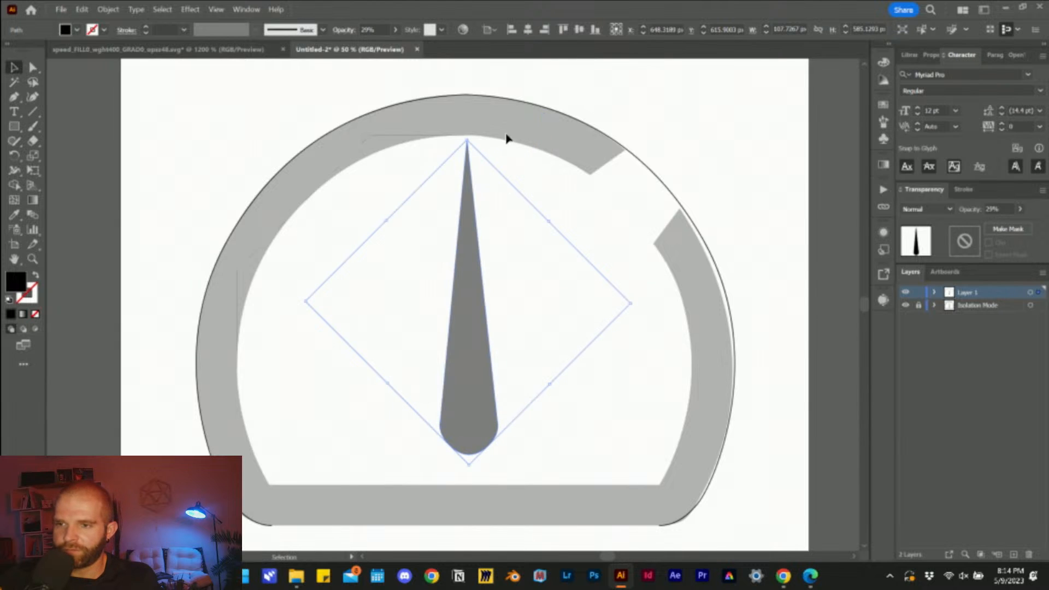
alt+drag(506, 147, 585, 169)
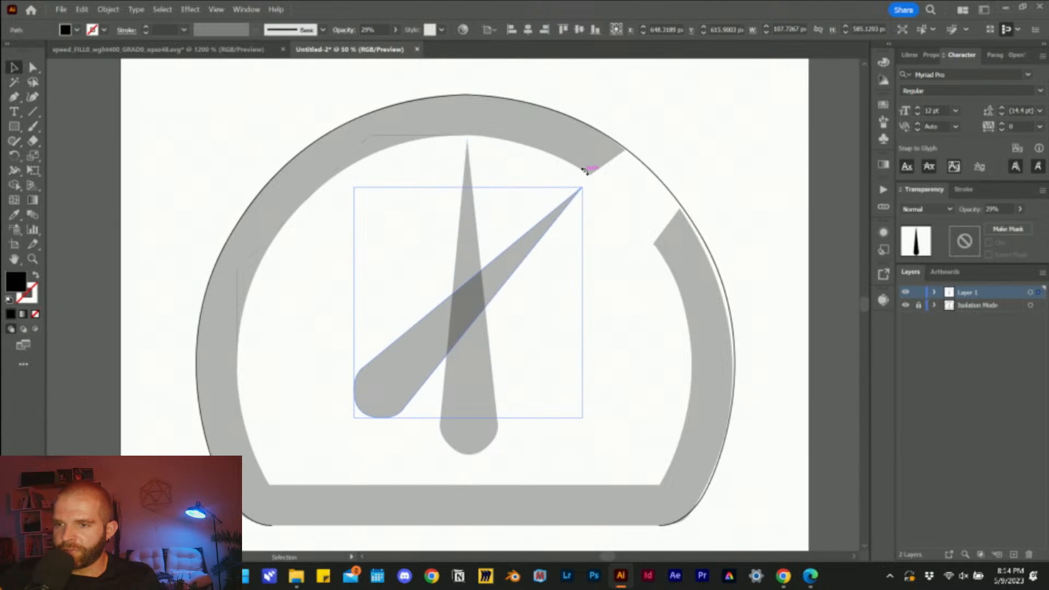
drag(483, 289, 565, 274)
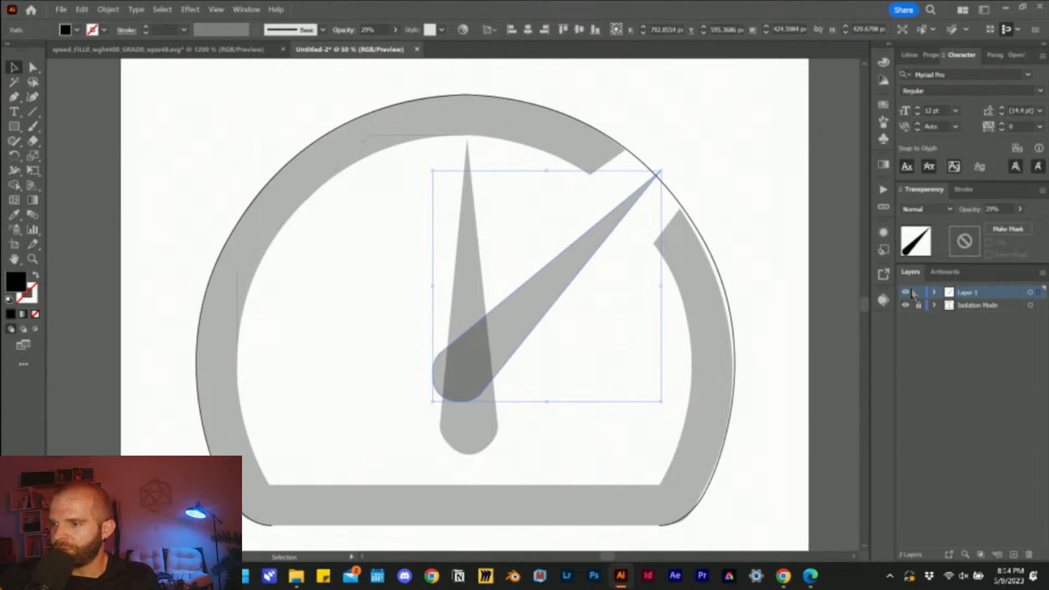
- Hide the Isolation Mode layer and shift the needle slightly up and left, keeping its tip on the traced outline
click(907, 306)
drag(539, 313, 494, 290)
key(ctrl+minus)
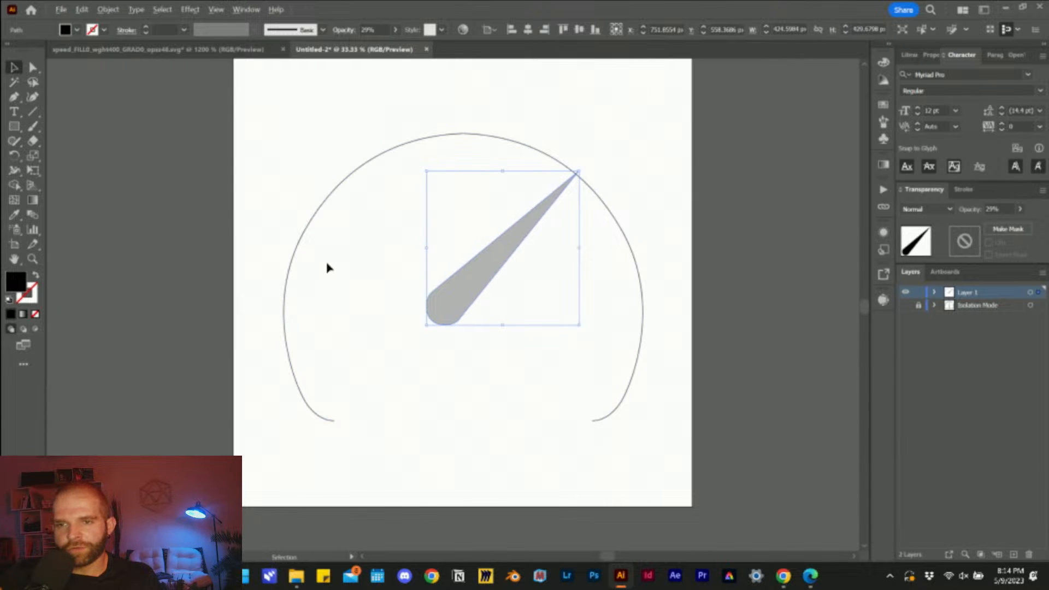
alt+scroll(326, 268, down, 1)
alt+scroll(319, 203, up, 1)
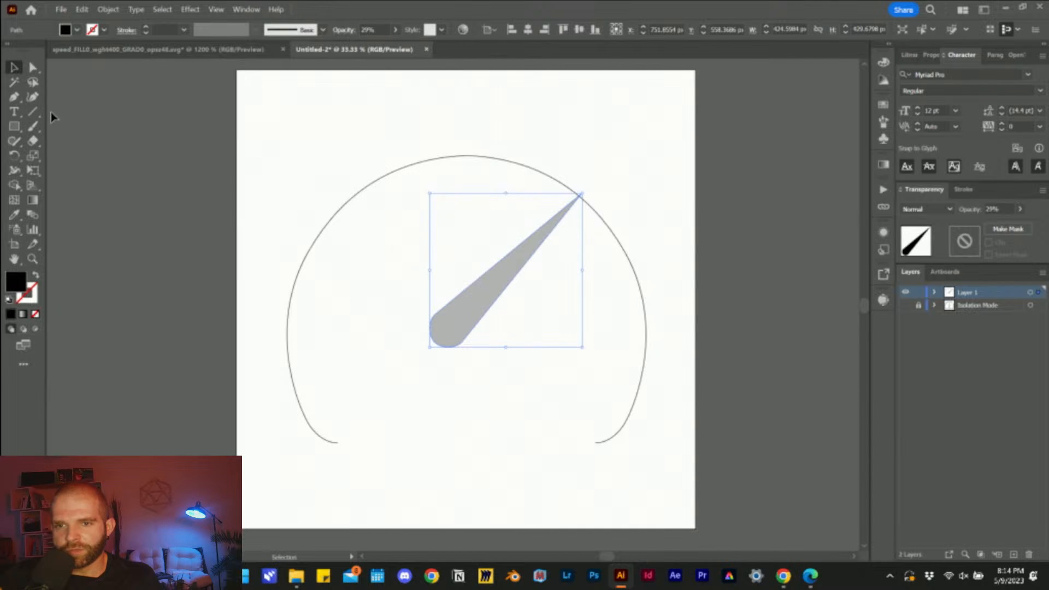
- Draw a diagonal line from the artboard's upper-left corner to its lower-right corner with the Line Segment tool
click(32, 112)
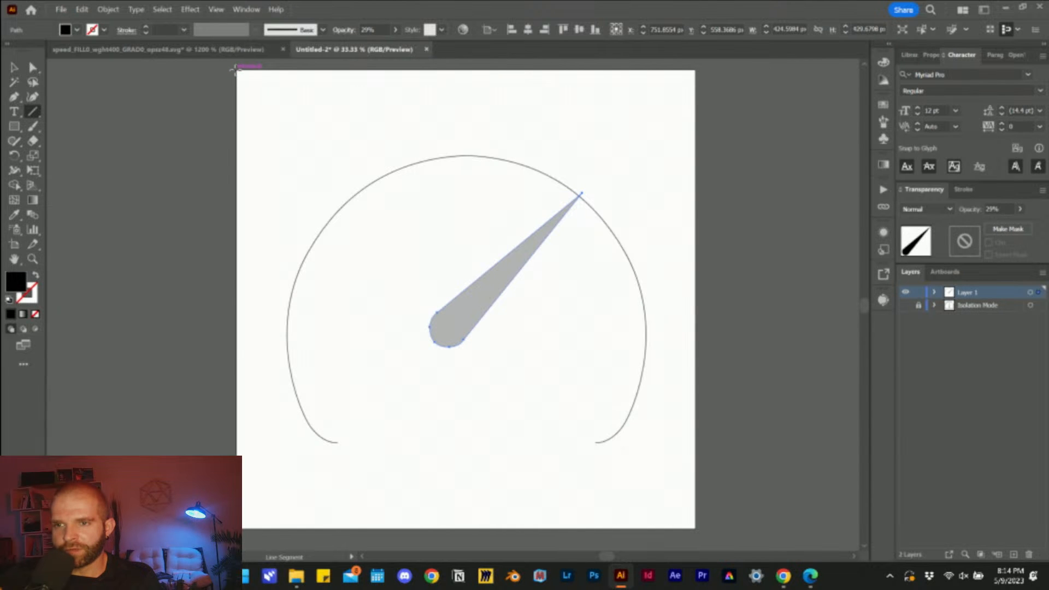
drag(237, 70, 695, 529)
key(v)
click(384, 349)
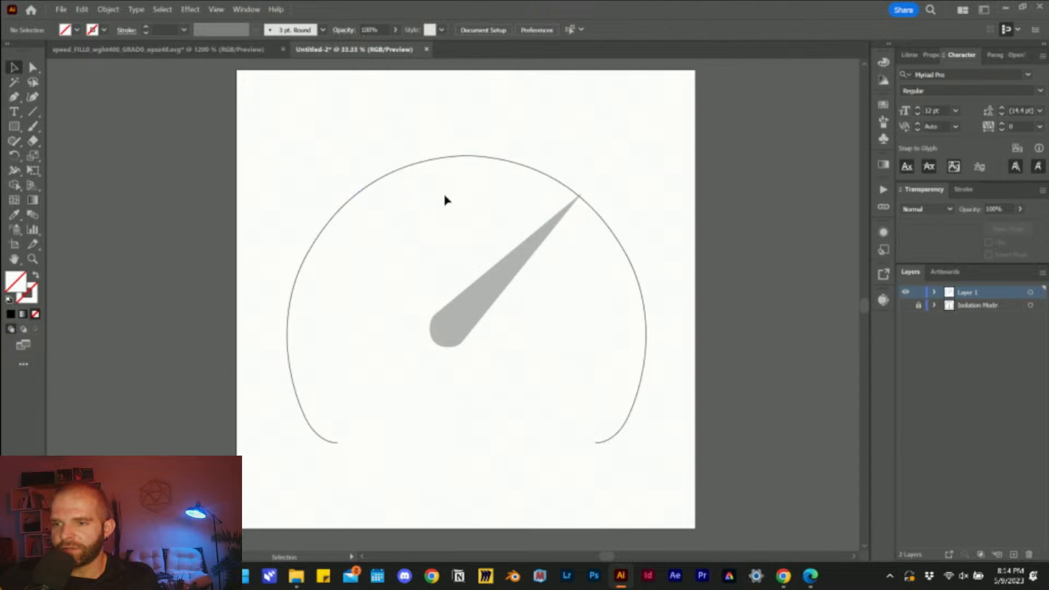
- Set the diagonal line's stroke color to red, FF0000, and deselect it
drag(473, 123, 277, 185)
click(336, 105)
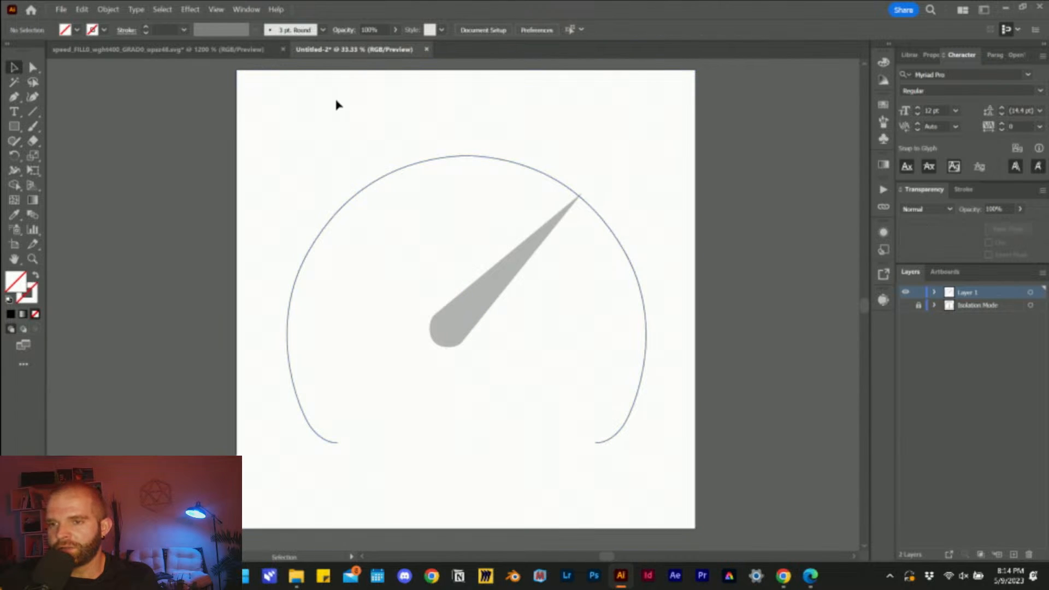
drag(336, 105, 158, 218)
double_click(24, 288)
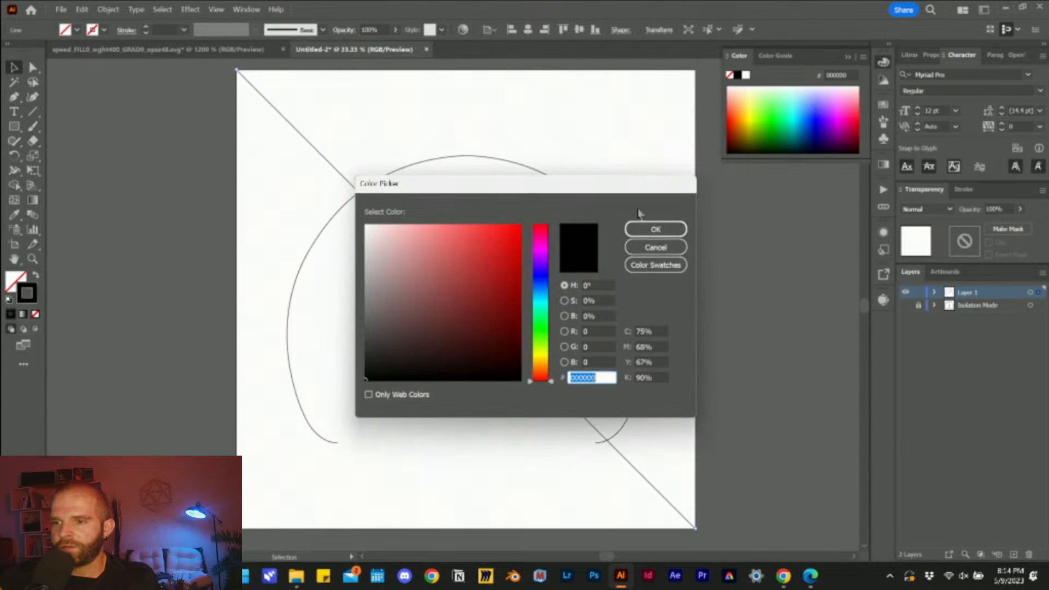
text(FF0000)
click(647, 229)
click(538, 155)
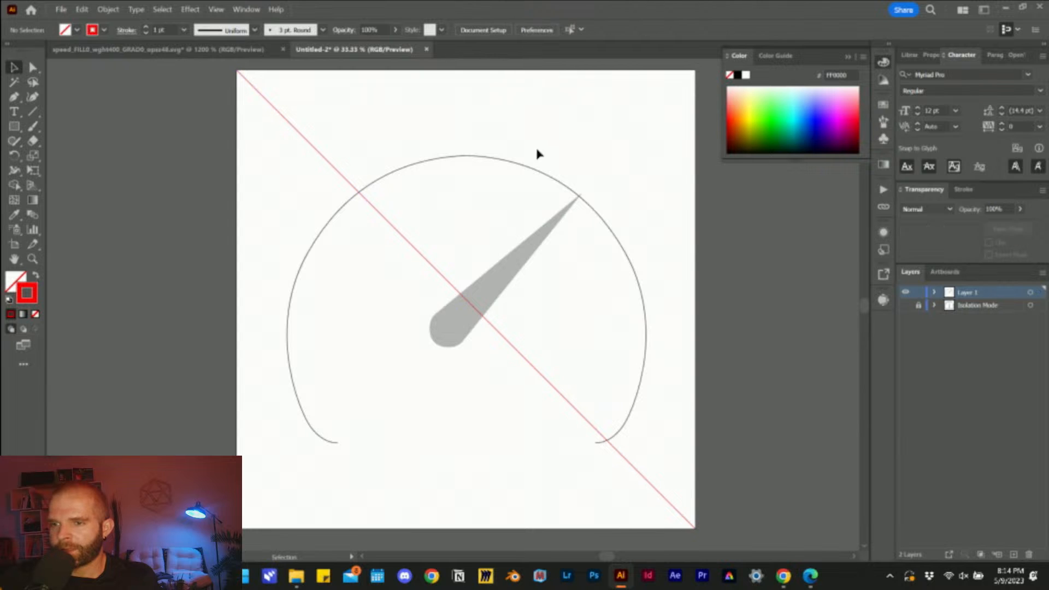
- Move the needle down and to the left, clear of the traced outline
drag(477, 157, 480, 164)
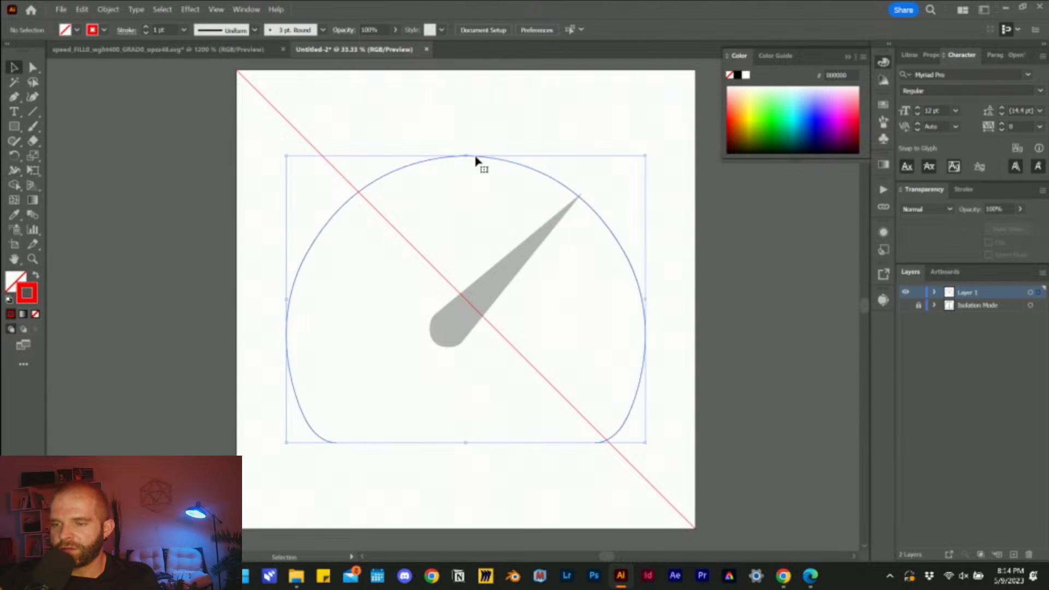
mouse_move(513, 276)
mouse_down()
mouse_move(503, 265)
mouse_move(517, 272)
mouse_move(506, 288)
mouse_up()
drag(454, 322, 425, 366)
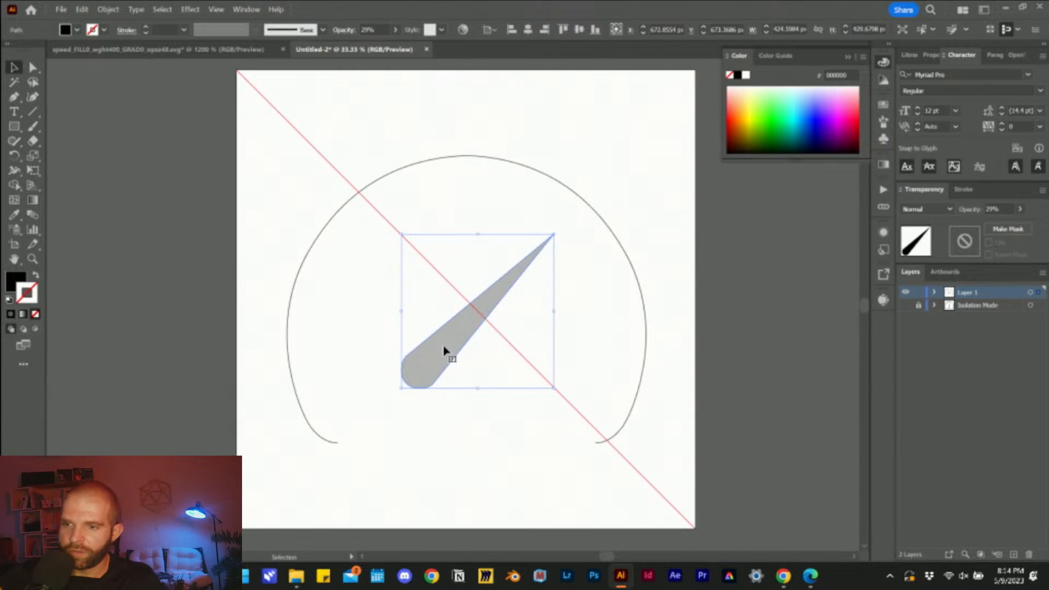
- Draw a second diagonal line from the artboard's lower-left corner to its upper-right corner with the Line Segment tool
click(33, 112)
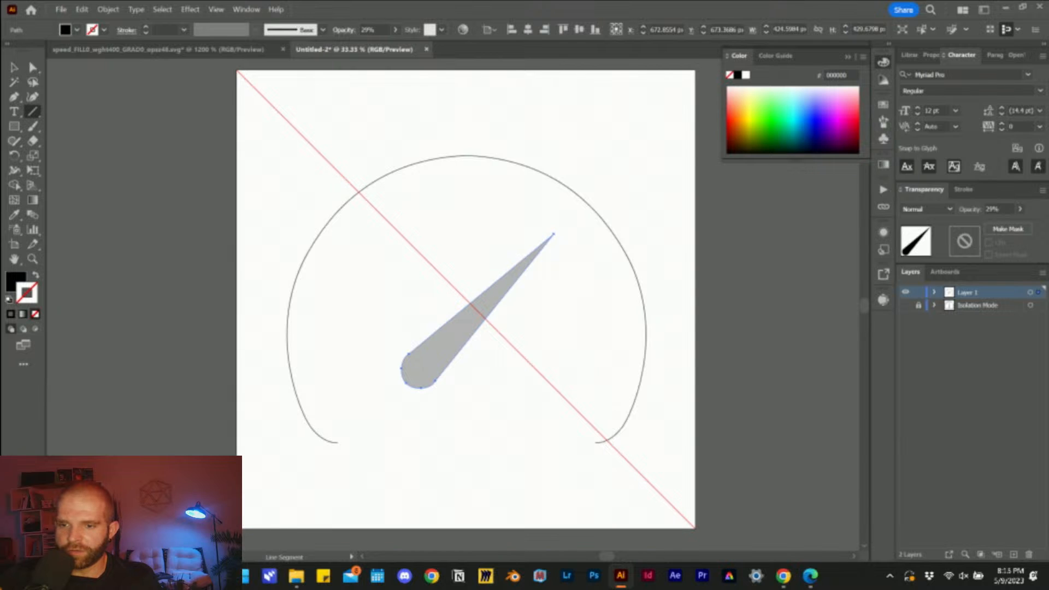
drag(242, 524, 695, 69)
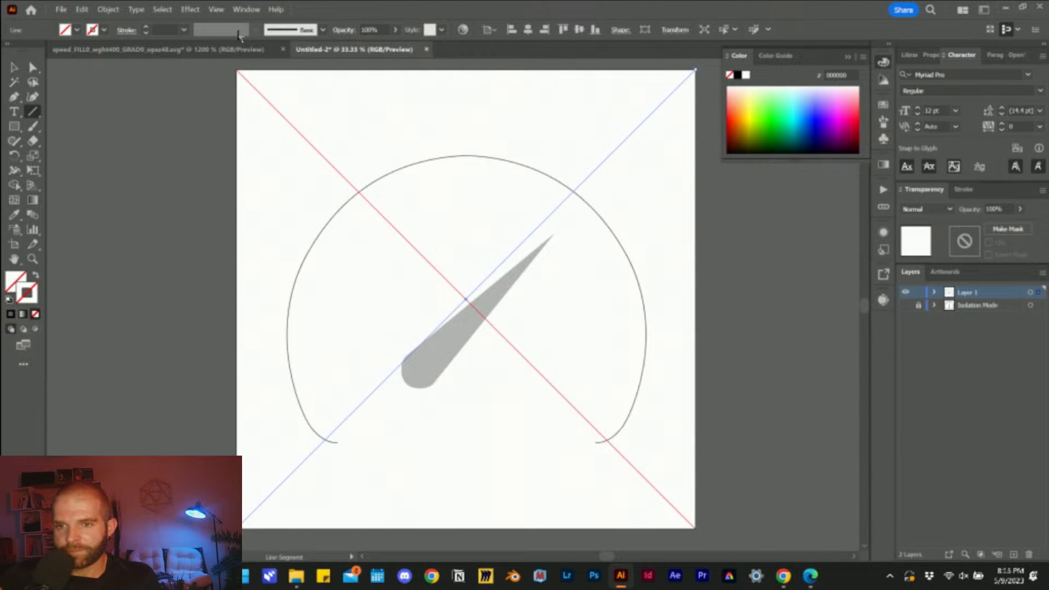
click(13, 68)
click(493, 384)
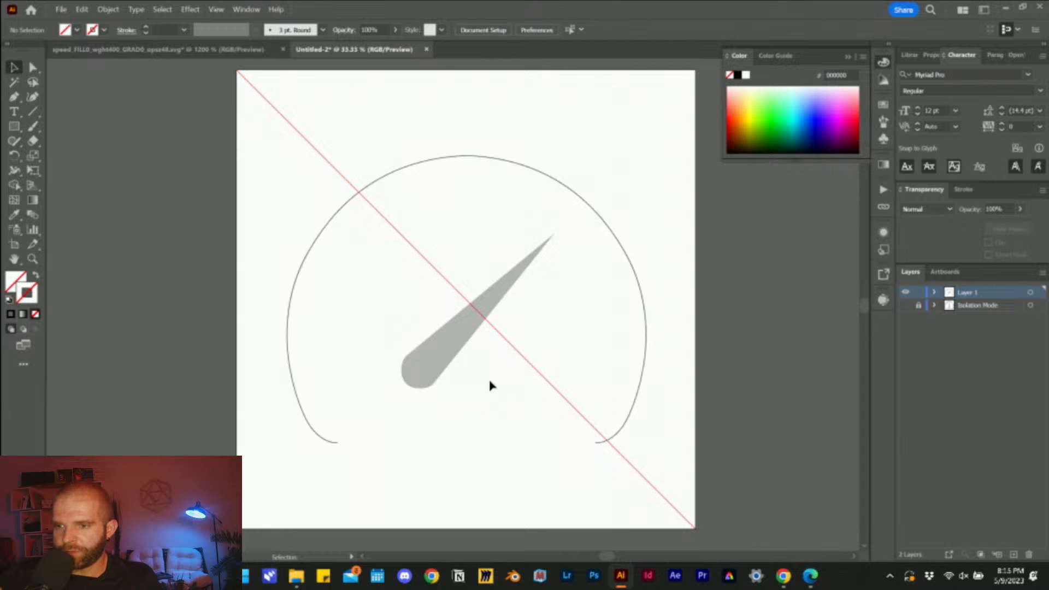
- Set the second diagonal line's stroke color to red, FF0000, and deselect it
click(453, 354)
drag(636, 150, 557, 116)
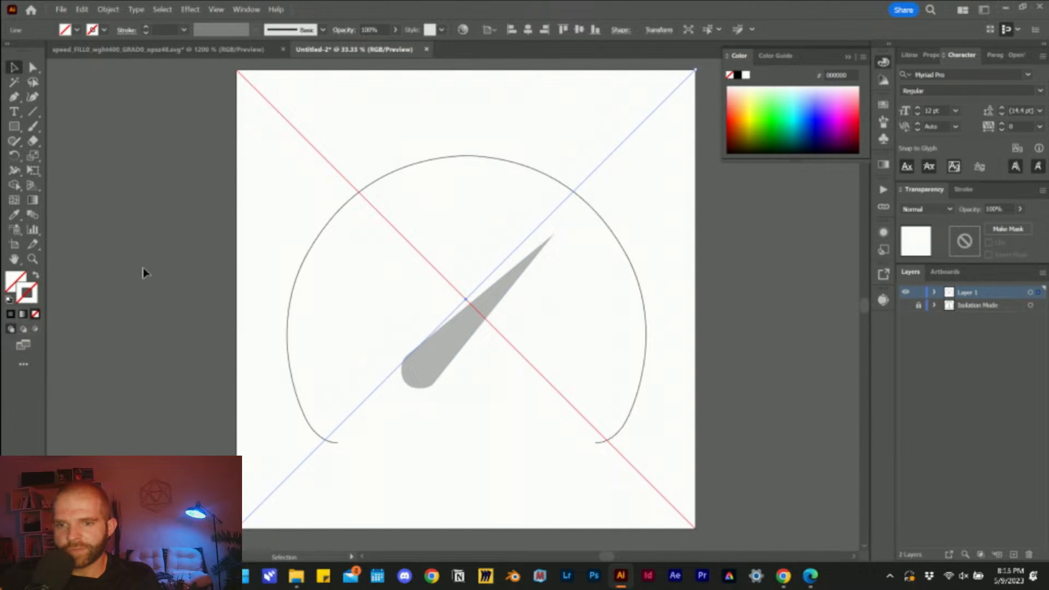
double_click(21, 295)
text(ff0000)
click(639, 227)
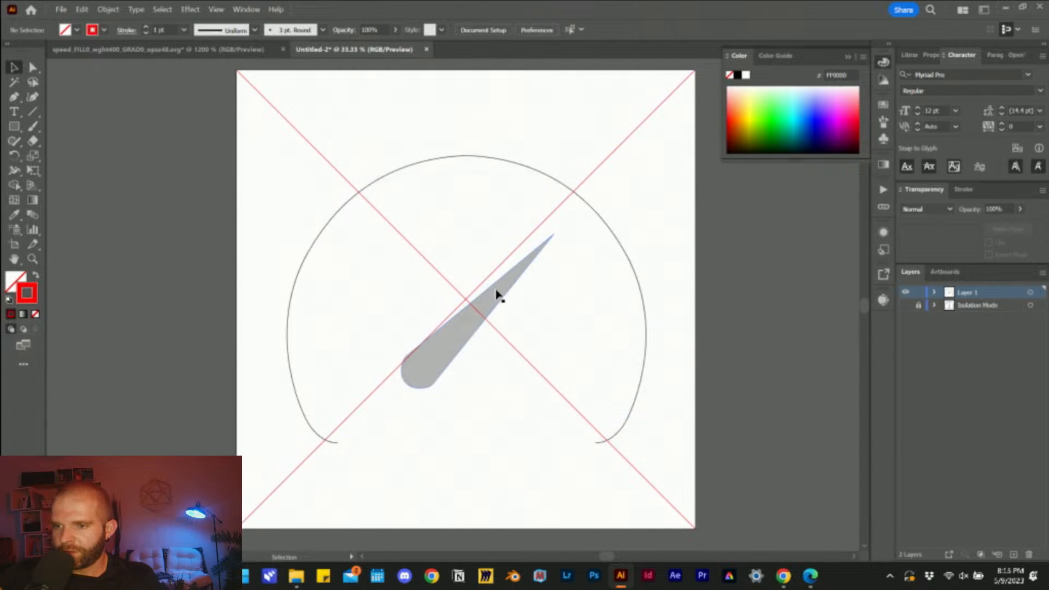
- Move the needle onto the second diagonal so the line runs through its middle and its tip meets the traced outline
drag(498, 295, 545, 225)
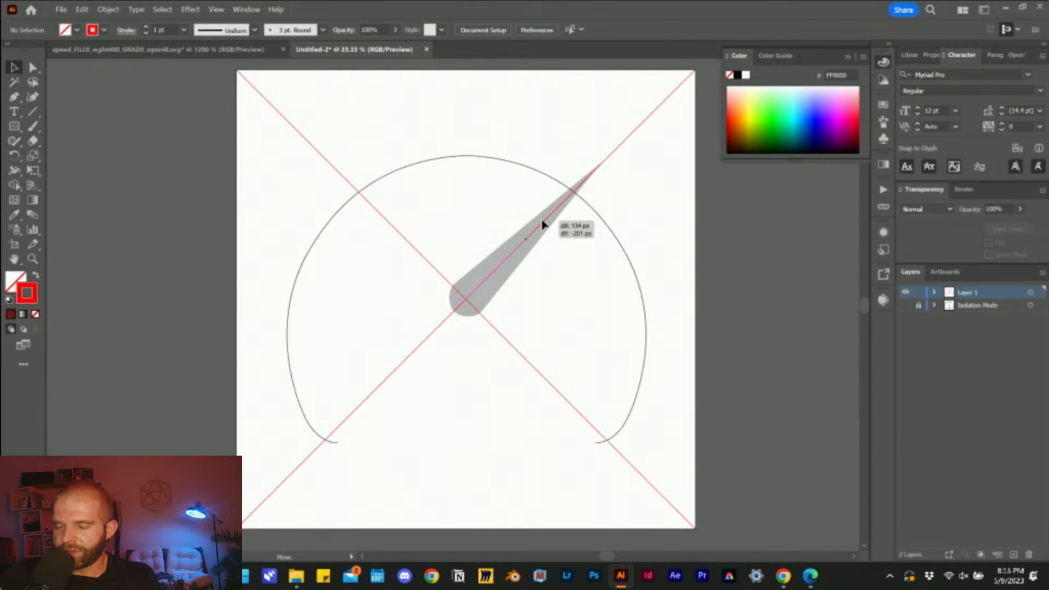
drag(543, 224, 518, 243)
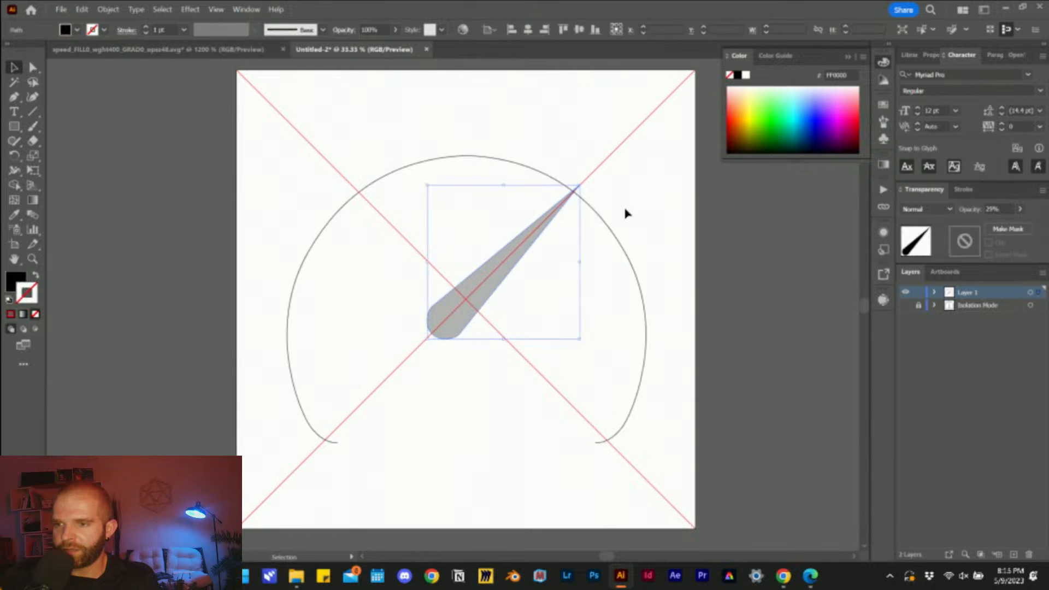
click(654, 203)
- Show the Isolation Mode layer to compare the needle and outline with the original icon, and hide the layer again
click(907, 306)
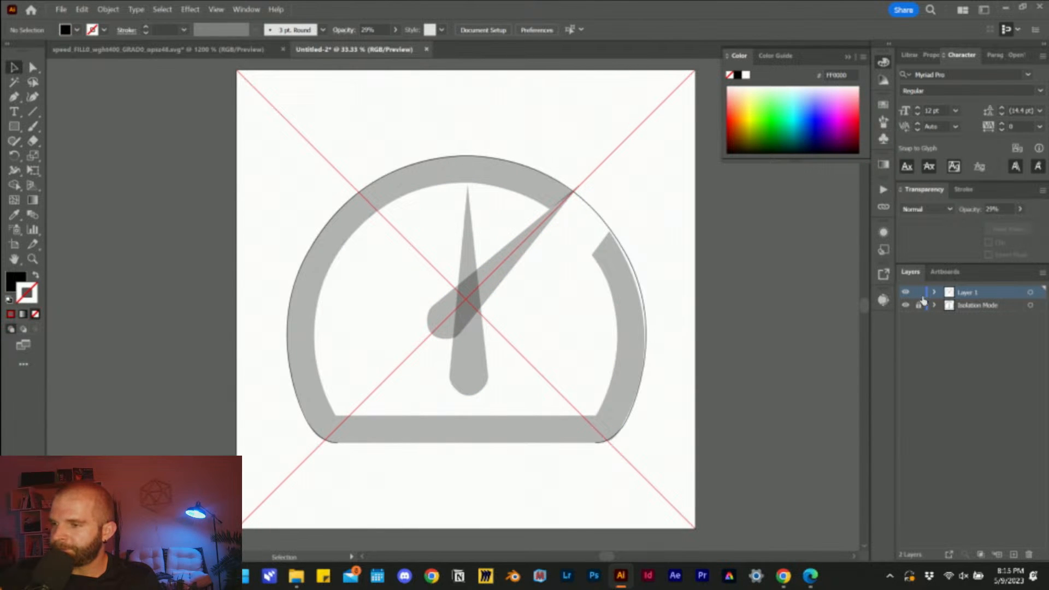
alt+scroll(482, 341, up, 3)
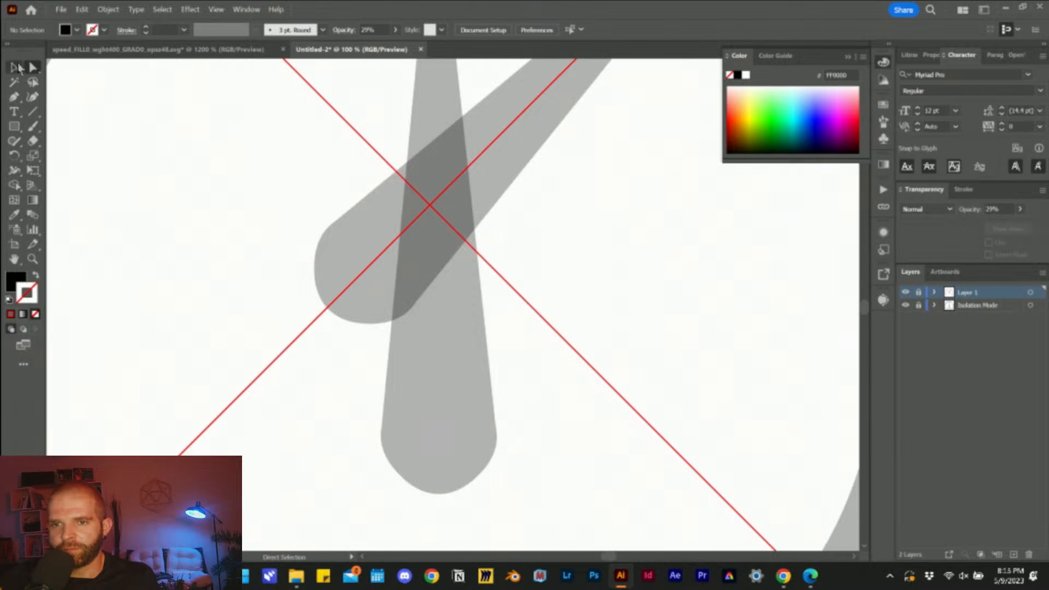
alt+scroll(456, 330, down, 3)
scroll(432, 300, up, 1)
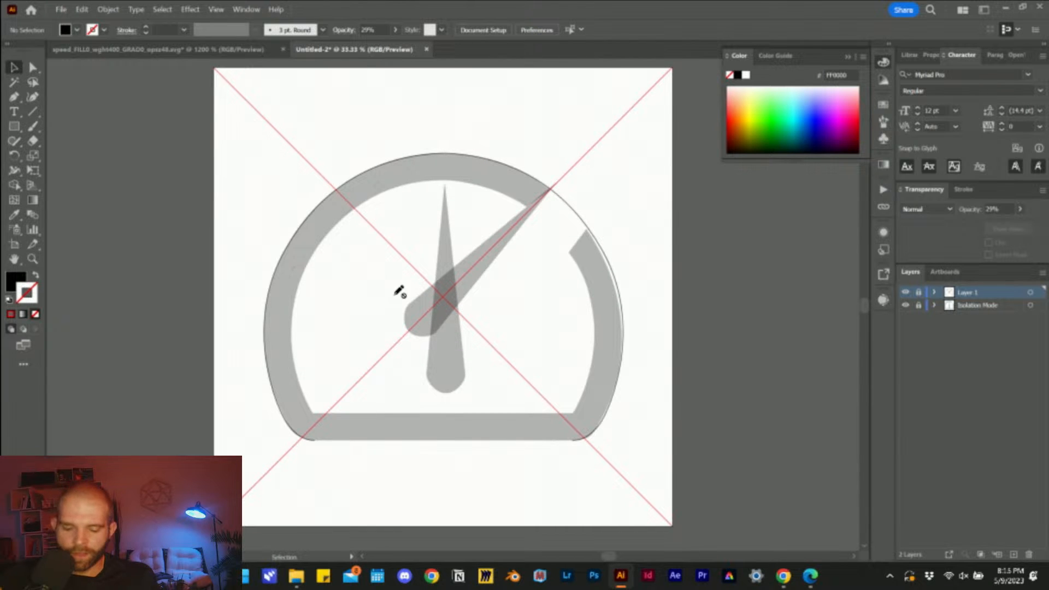
alt+scroll(404, 295, up, 1)
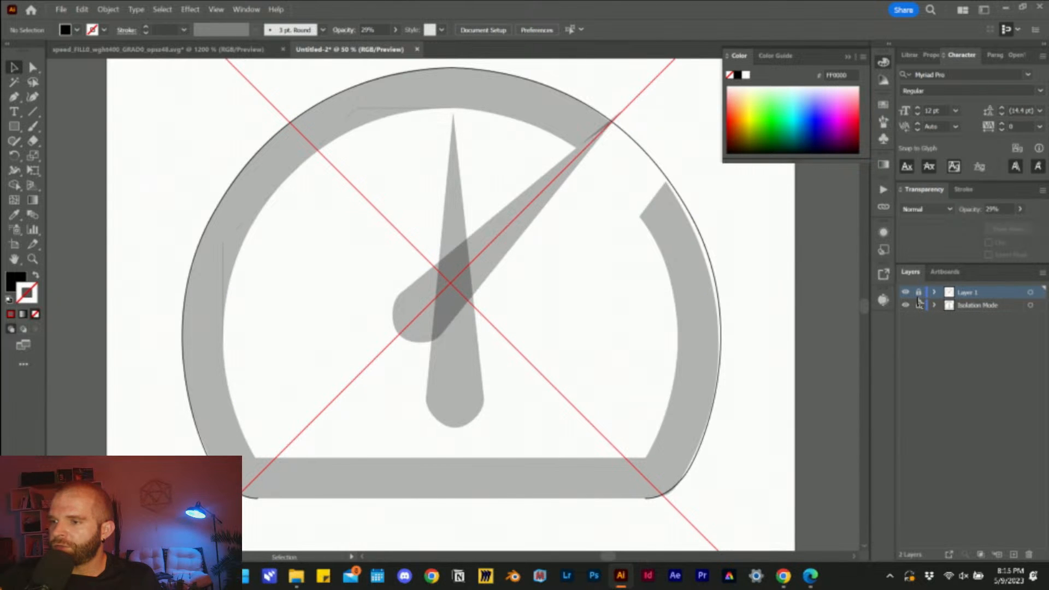
click(907, 306)
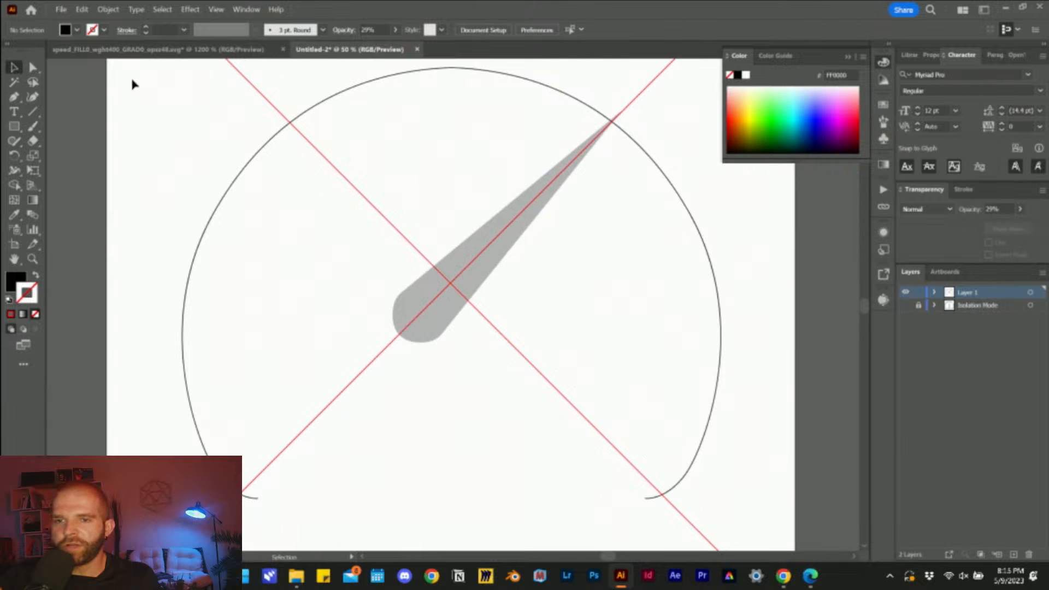
- Set the traced outline's stroke weight to 14 pt and deselect it
click(250, 164)
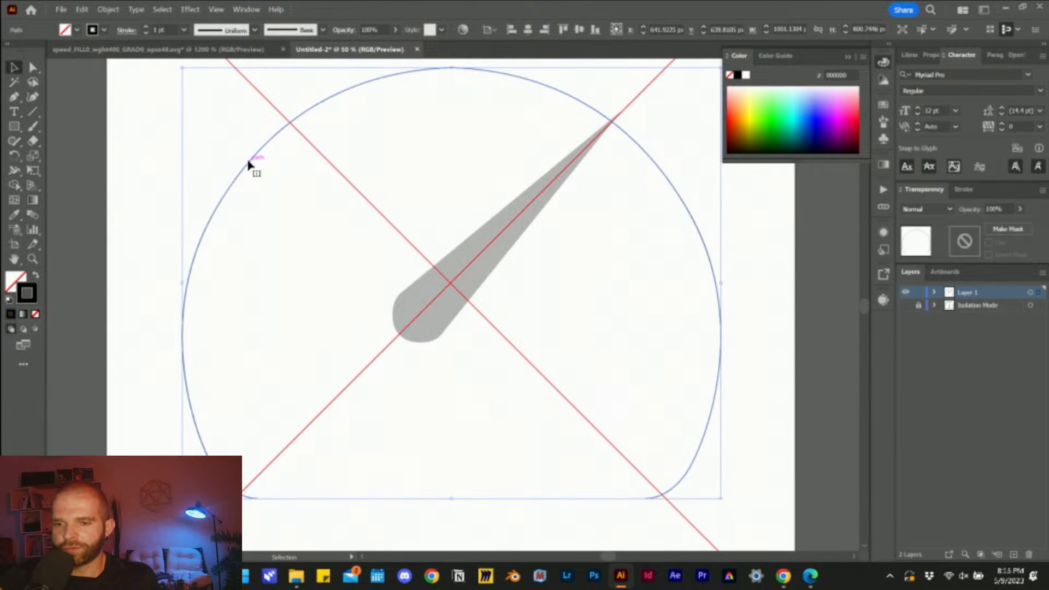
click(968, 190)
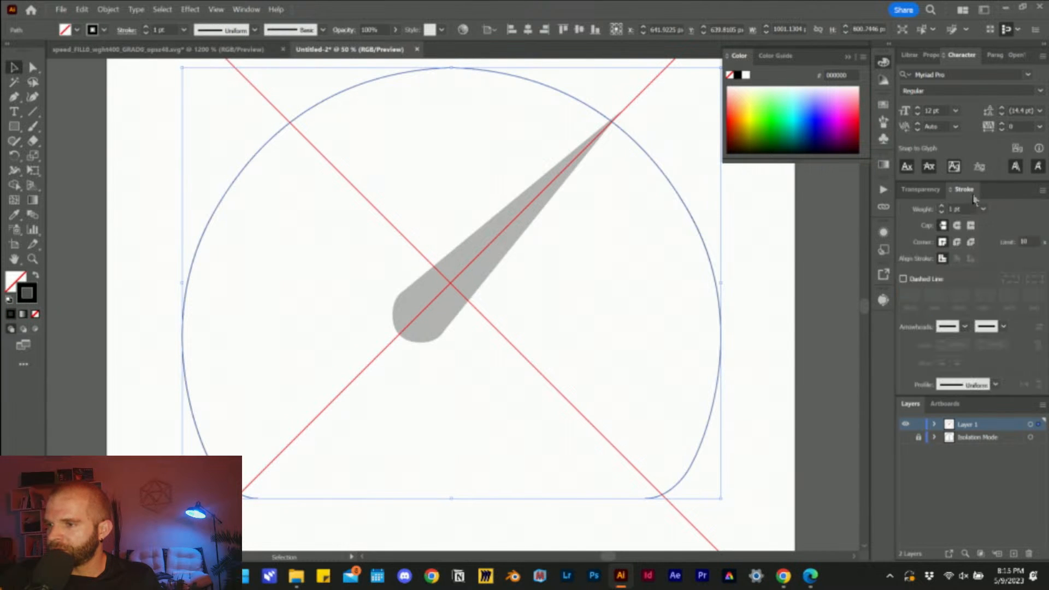
click(983, 208)
click(1006, 365)
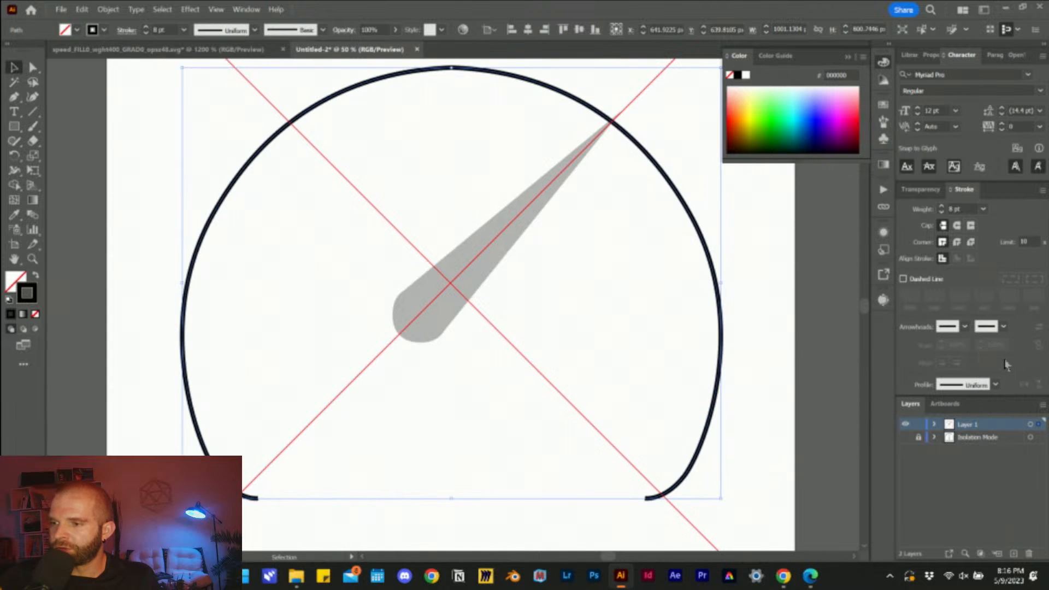
click(983, 210)
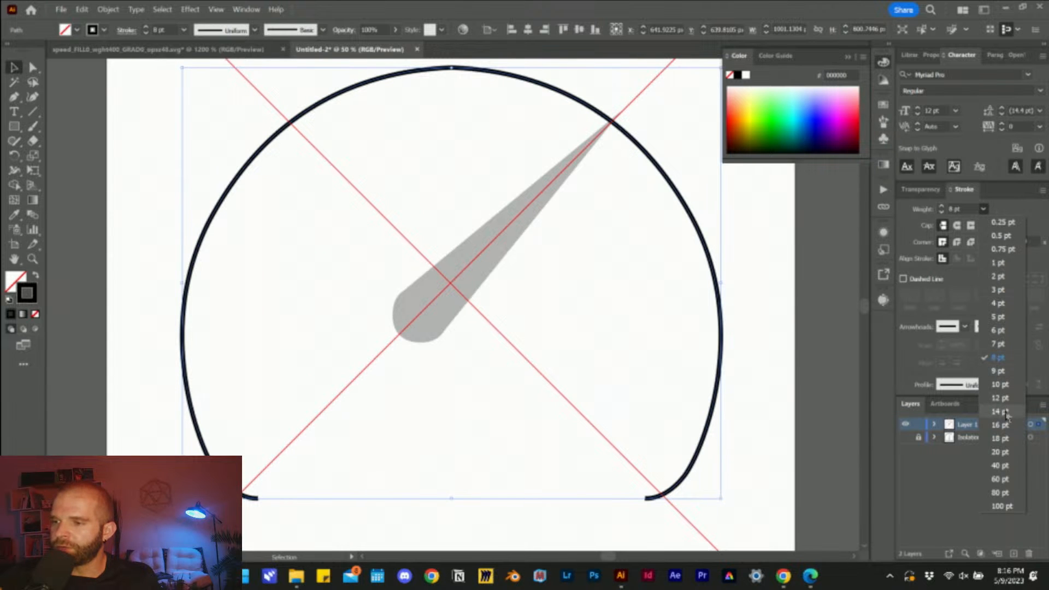
click(1008, 418)
click(604, 260)
scroll(604, 304, up, 2)
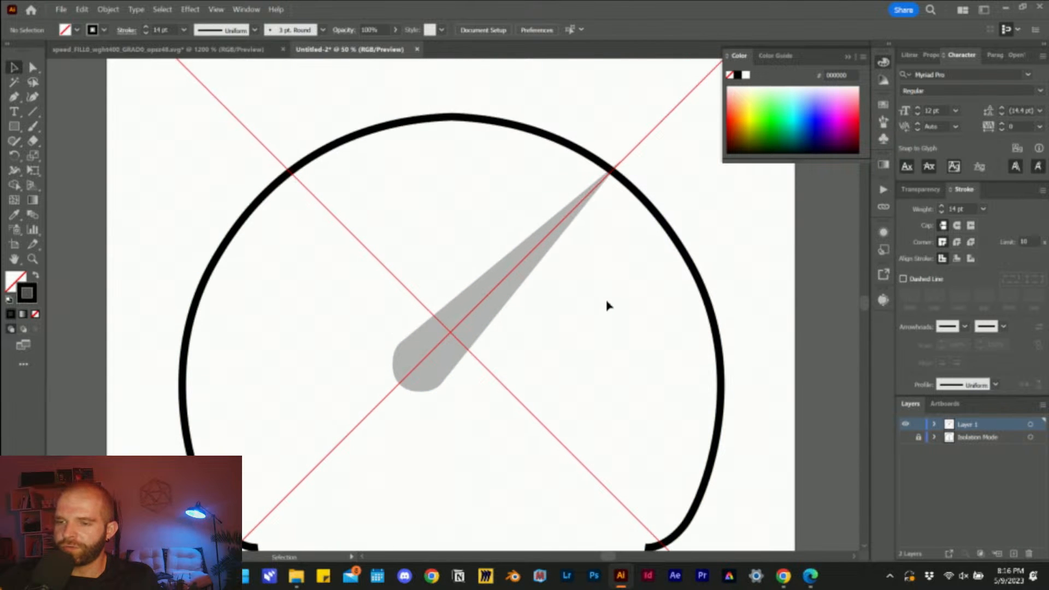
scroll(572, 279, down, 1)
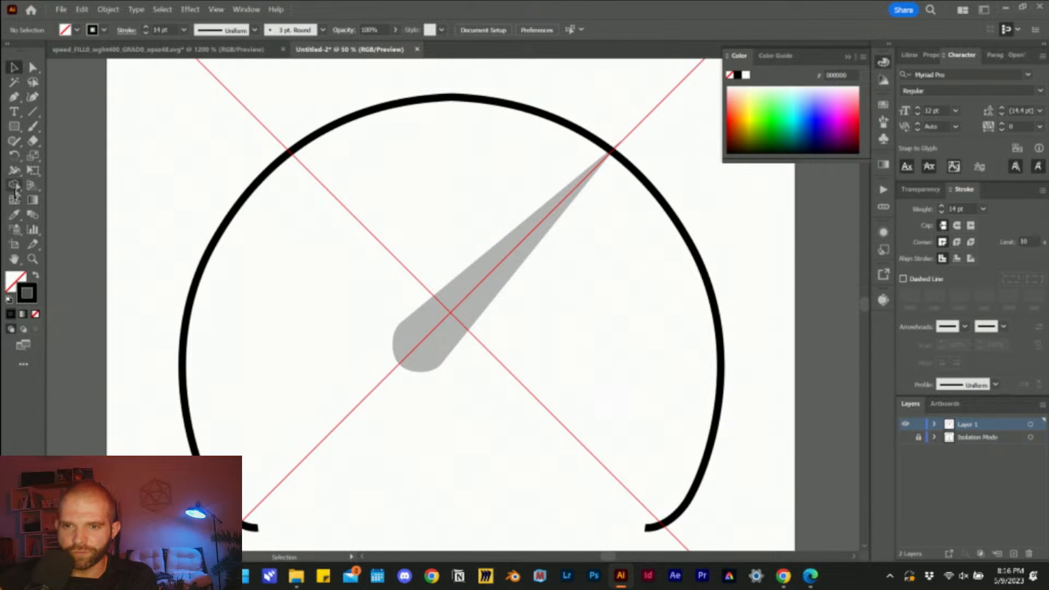
- Pick the Scissors tool from the full set of tools
key(s)
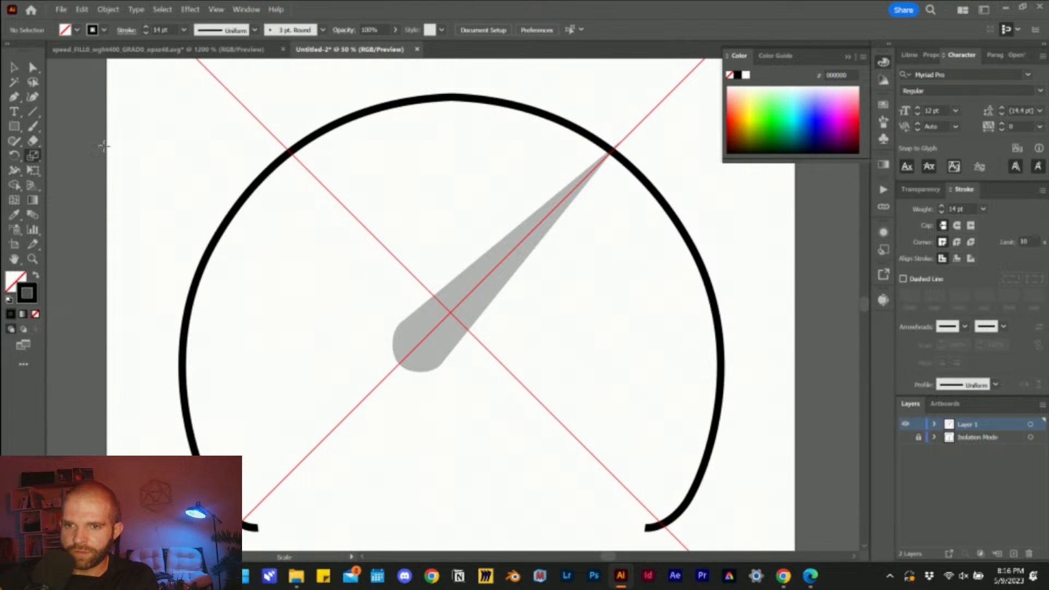
click(33, 157)
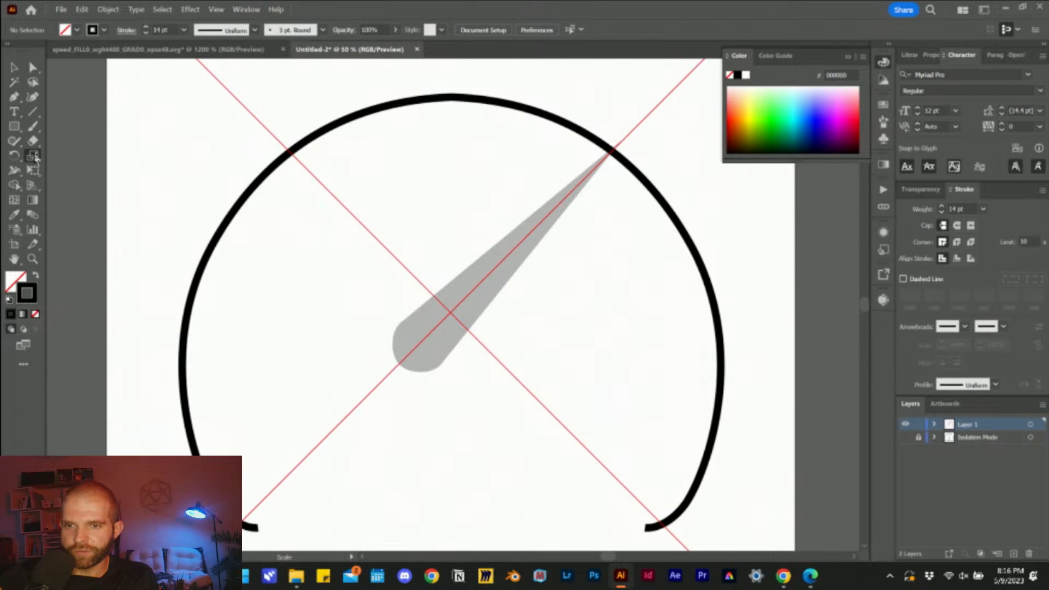
key(t)
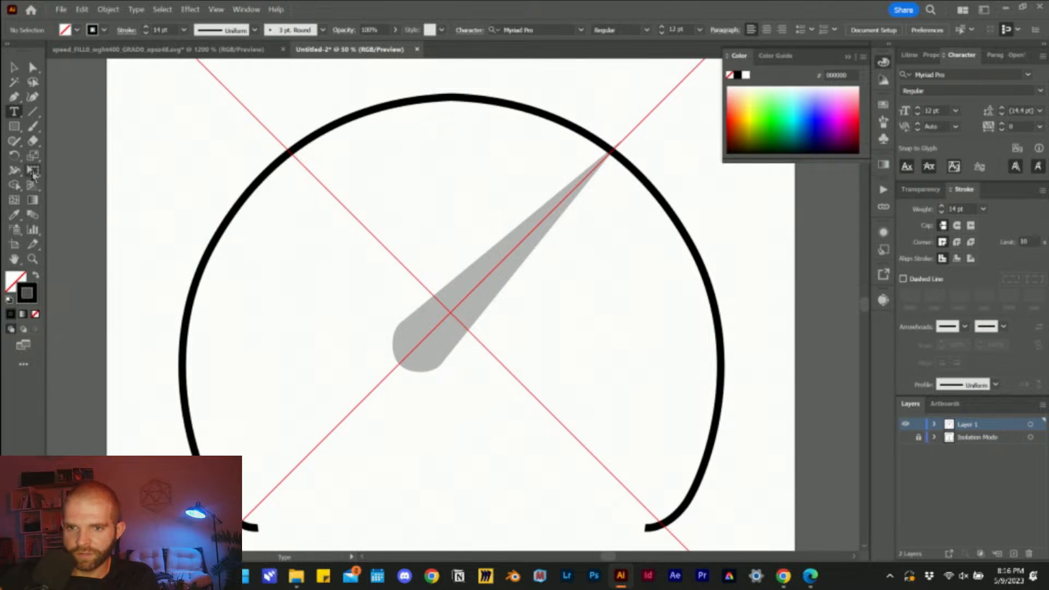
click(23, 363)
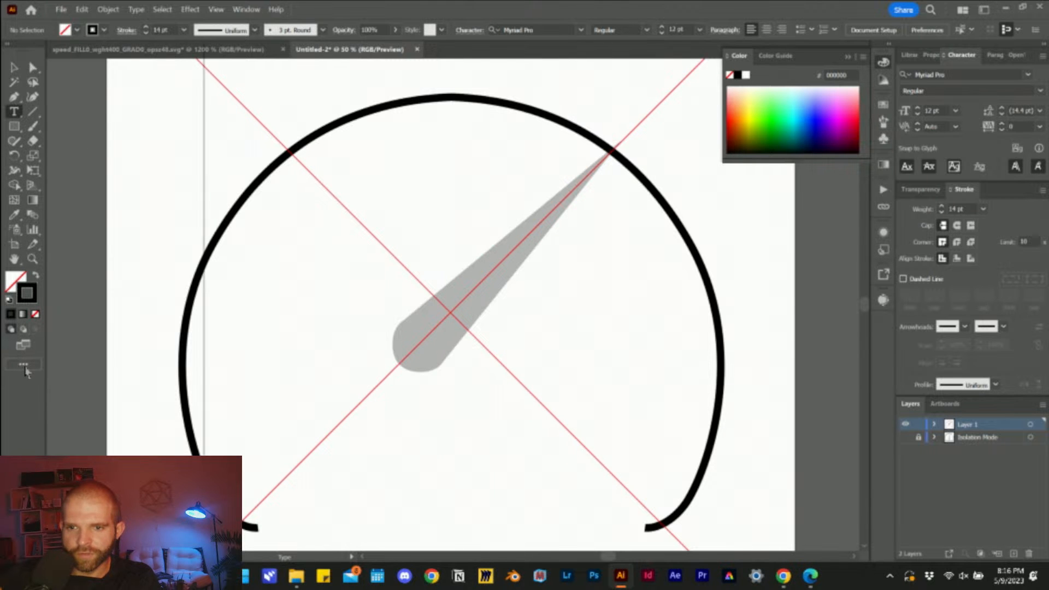
scroll(126, 285, down, 5)
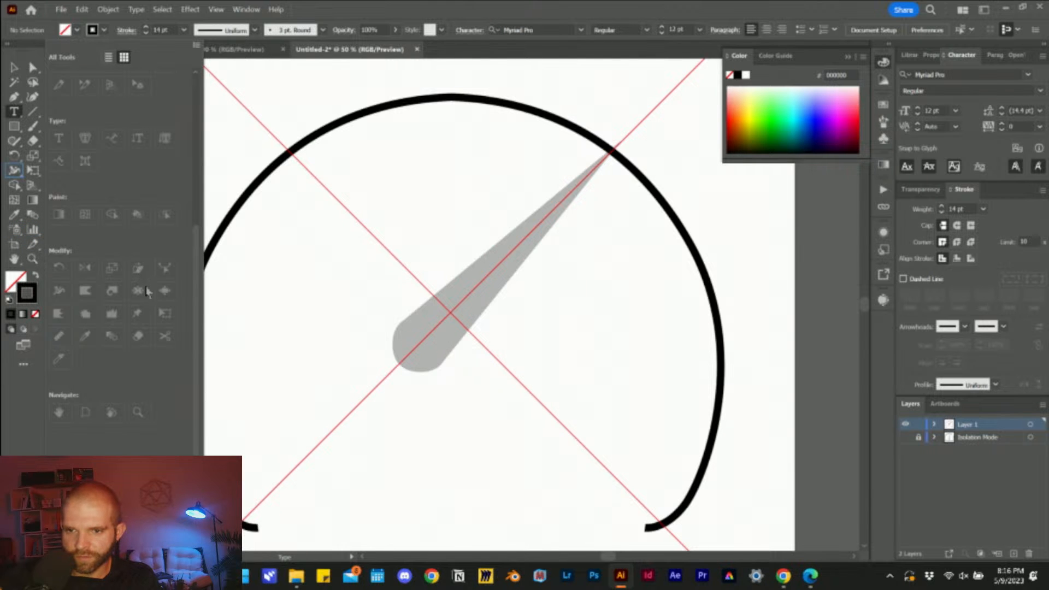
click(170, 340)
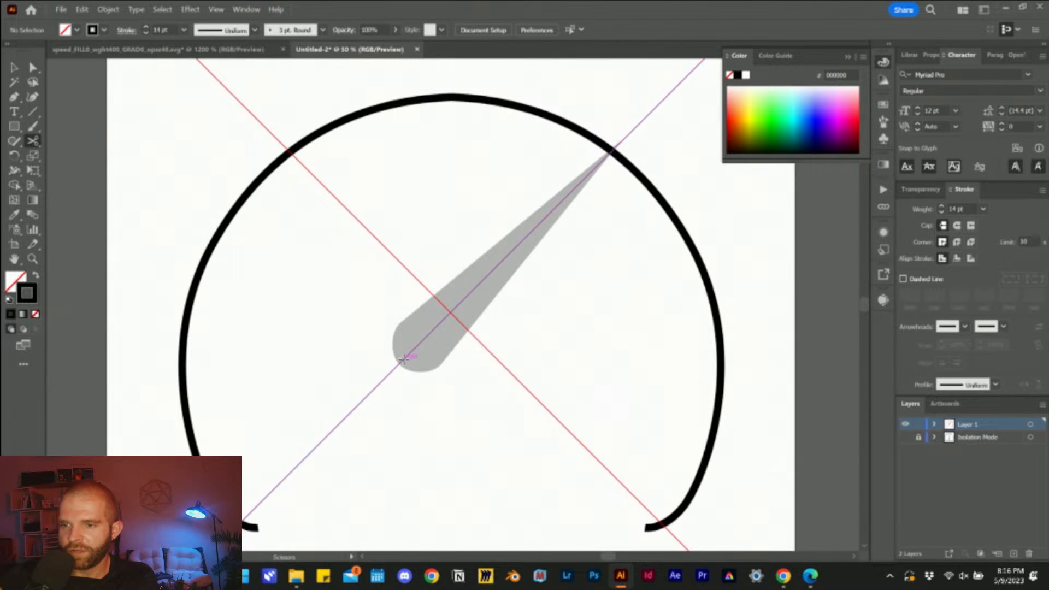
- Try to cut the unselected traced outline just left of the needle's tip with the Scissors tool
click(580, 129)
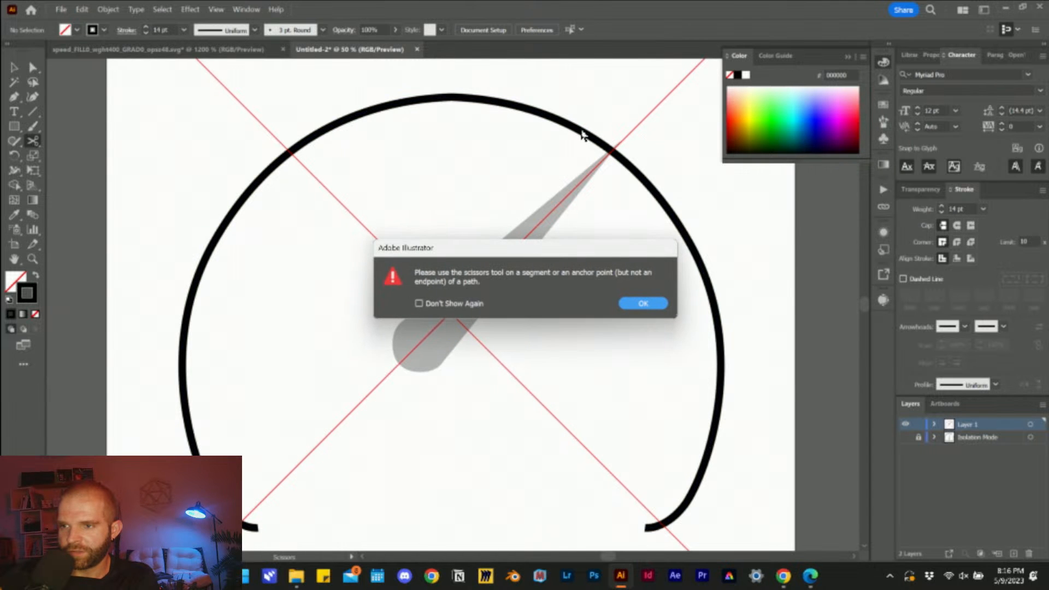
click(644, 303)
key(v)
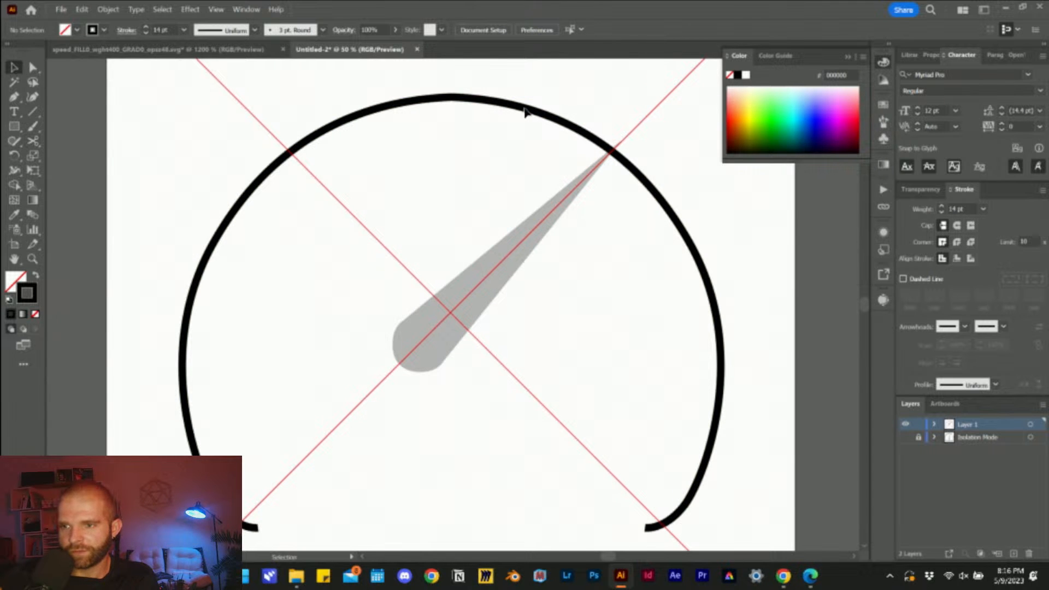
- Select the traced outline, cut it on both sides of the needle's tip with the Scissors tool, and delete the piece between the cuts
click(534, 112)
key(c)
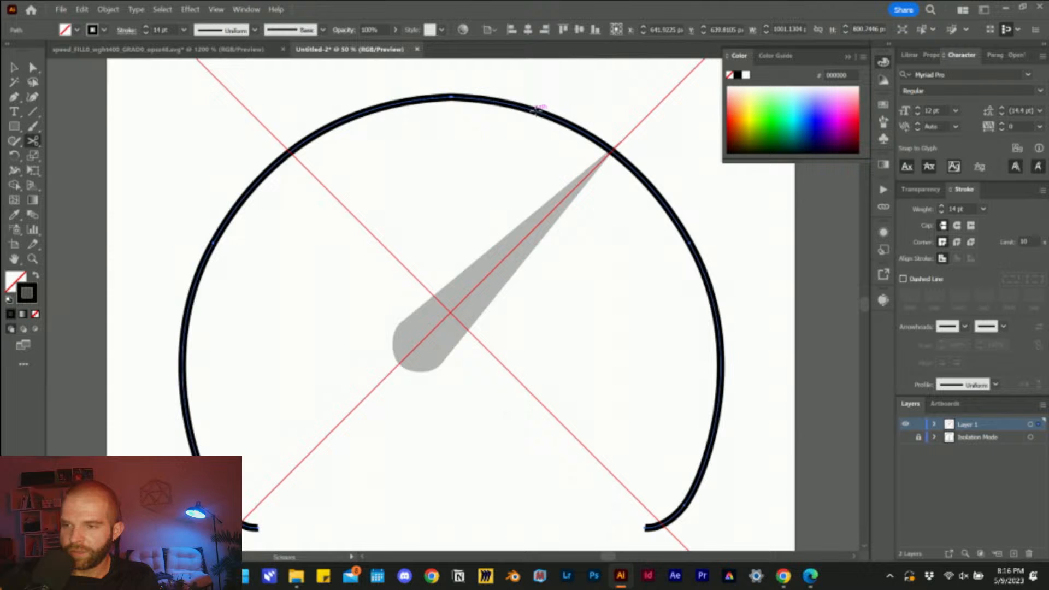
click(579, 129)
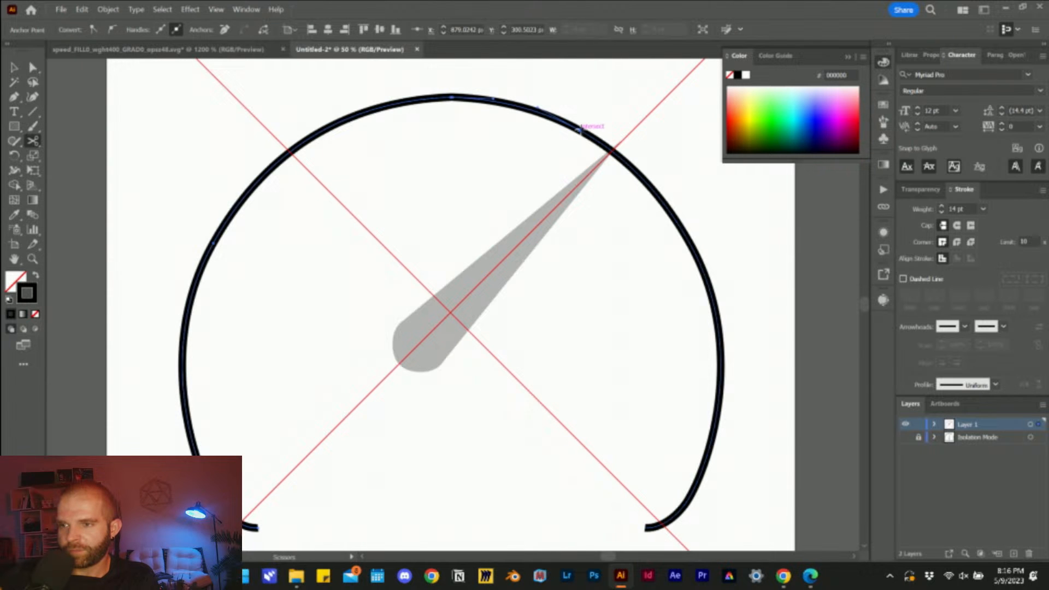
click(644, 181)
key(v)
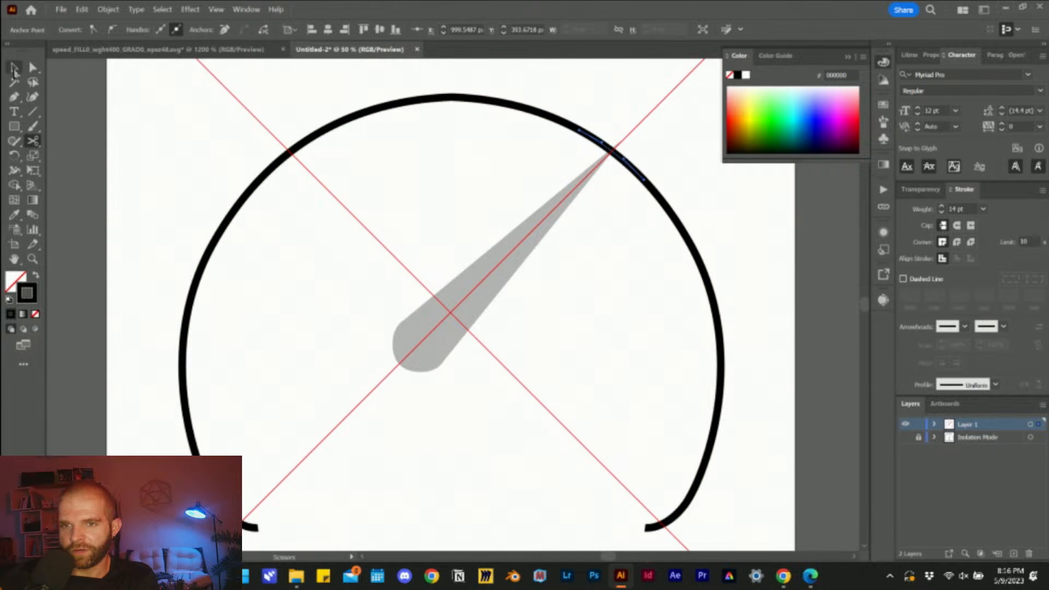
key(Delete)
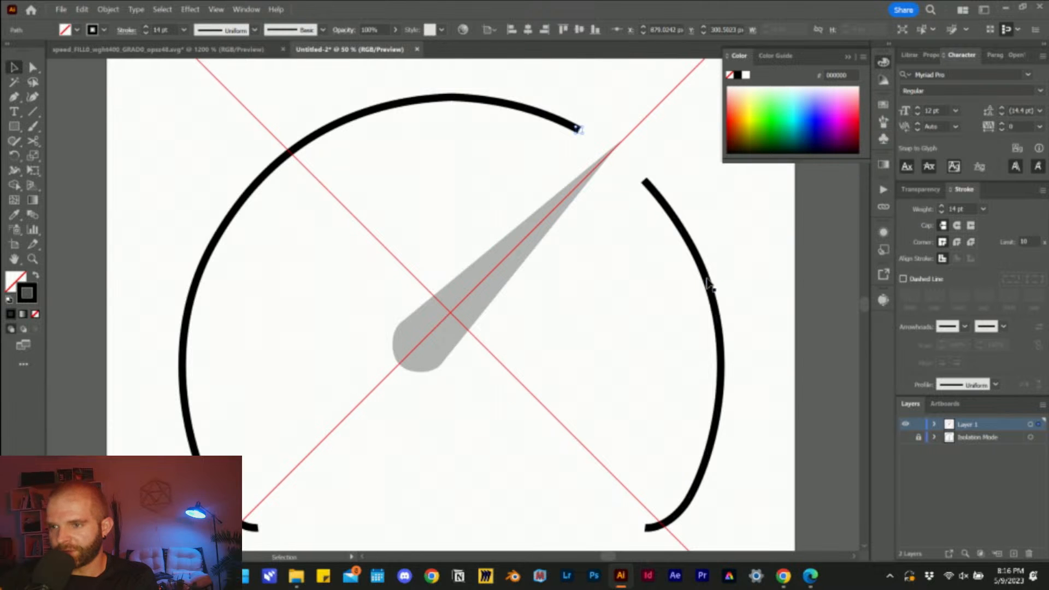
click(551, 259)
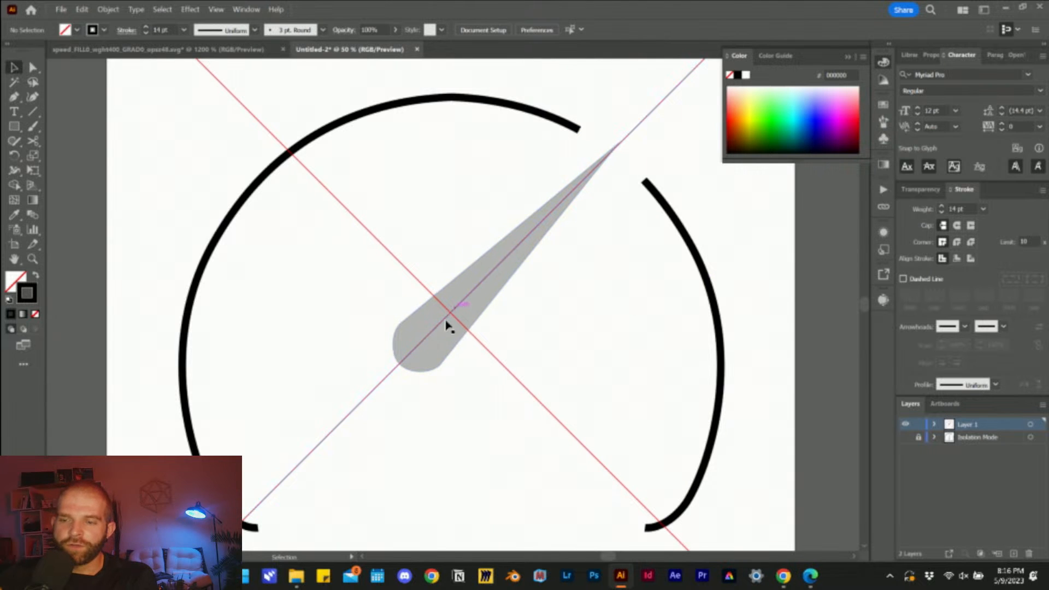
key(c)
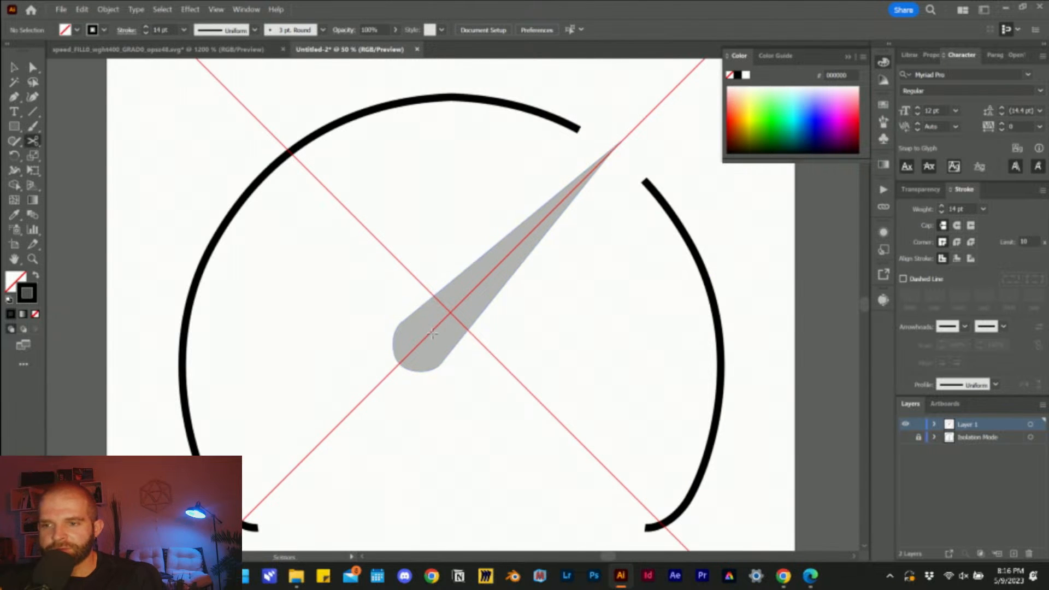
click(21, 68)
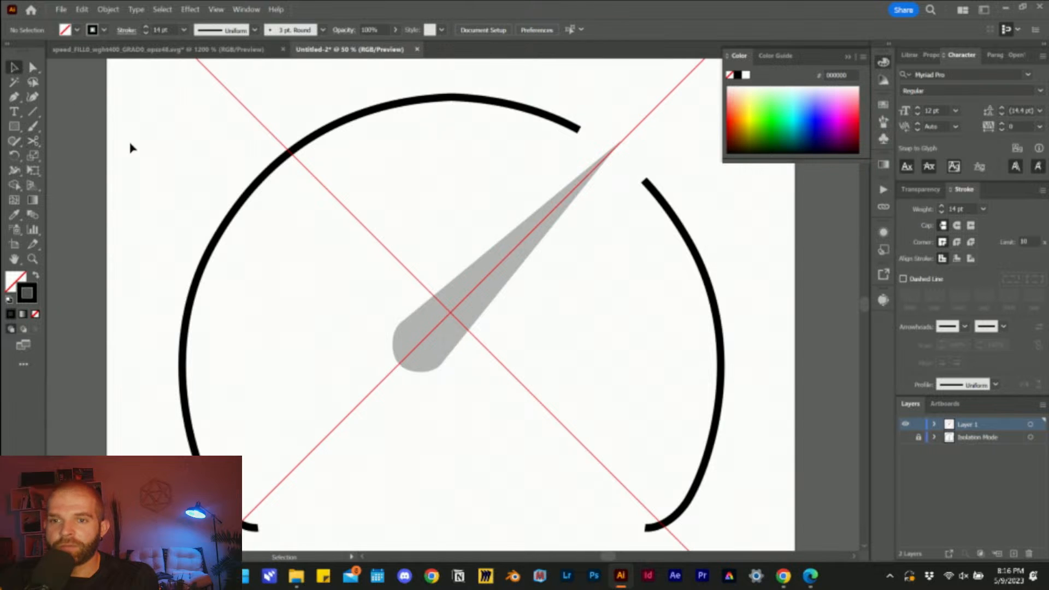
- Show the Isolation Mode layer to compare the original icon with the rebuilt shapes, and hide it again
click(905, 437)
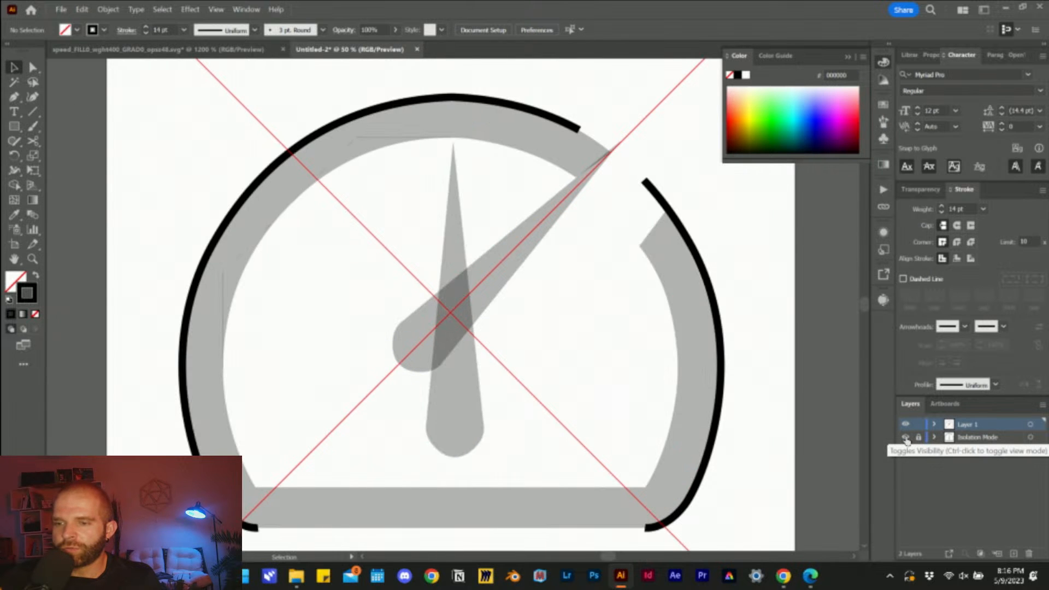
click(905, 438)
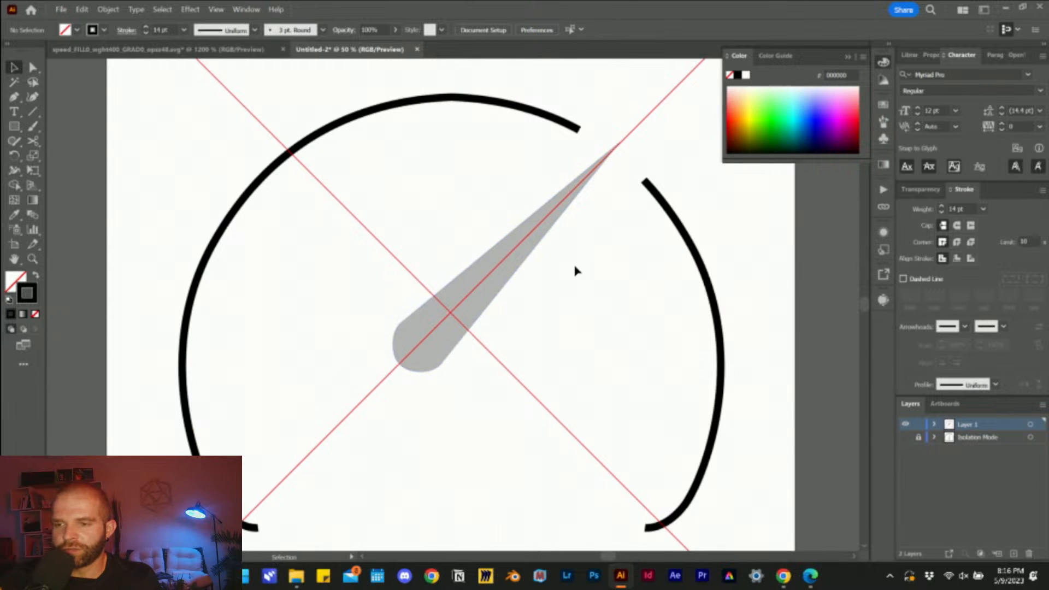
alt+scroll(398, 292, down, 1)
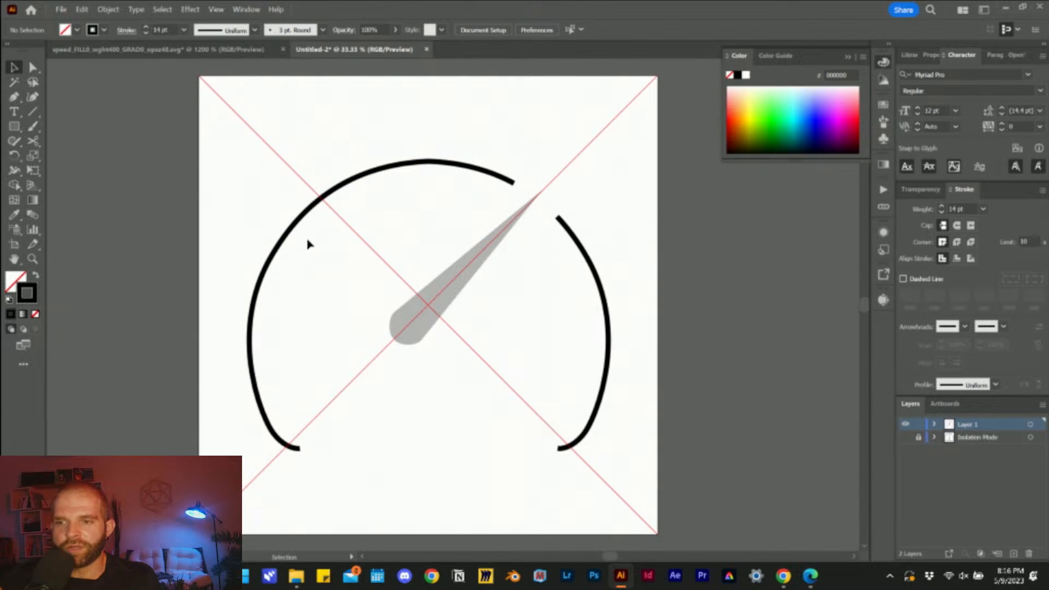
click(61, 10)
mouse_move(118, 289)
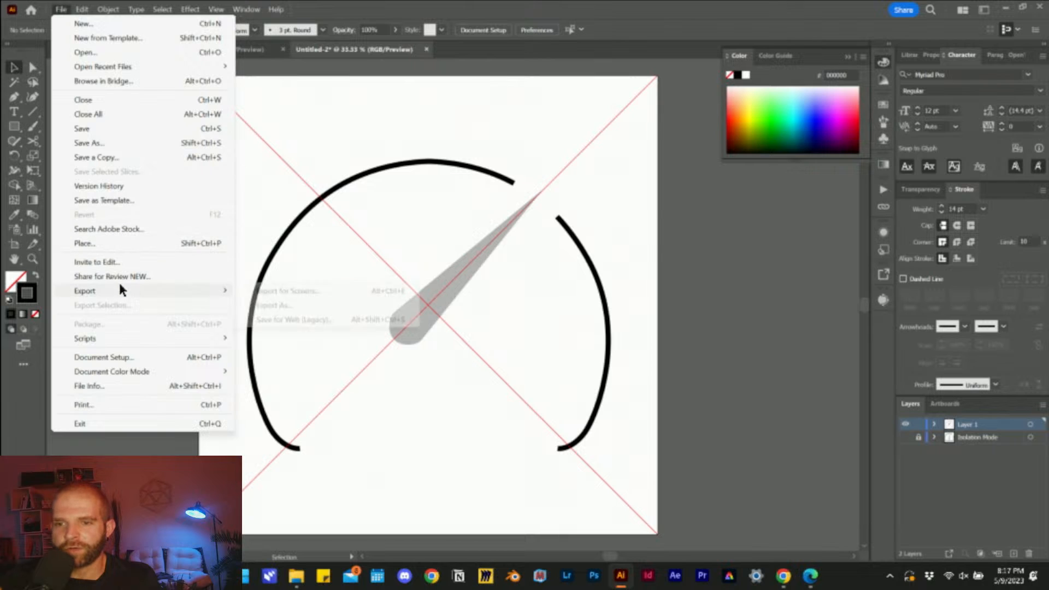
click(287, 305)
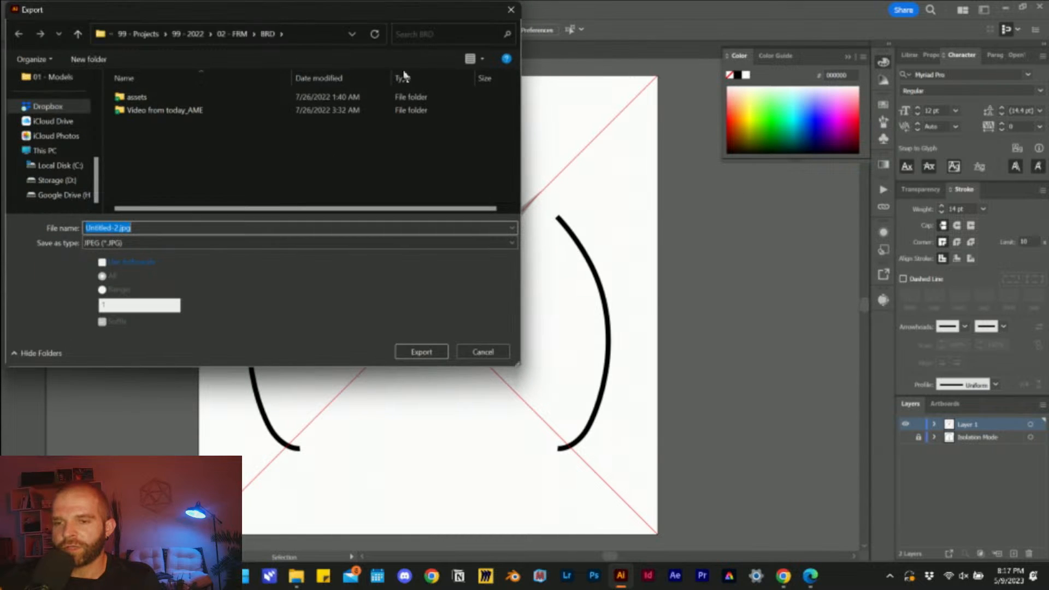
click(141, 243)
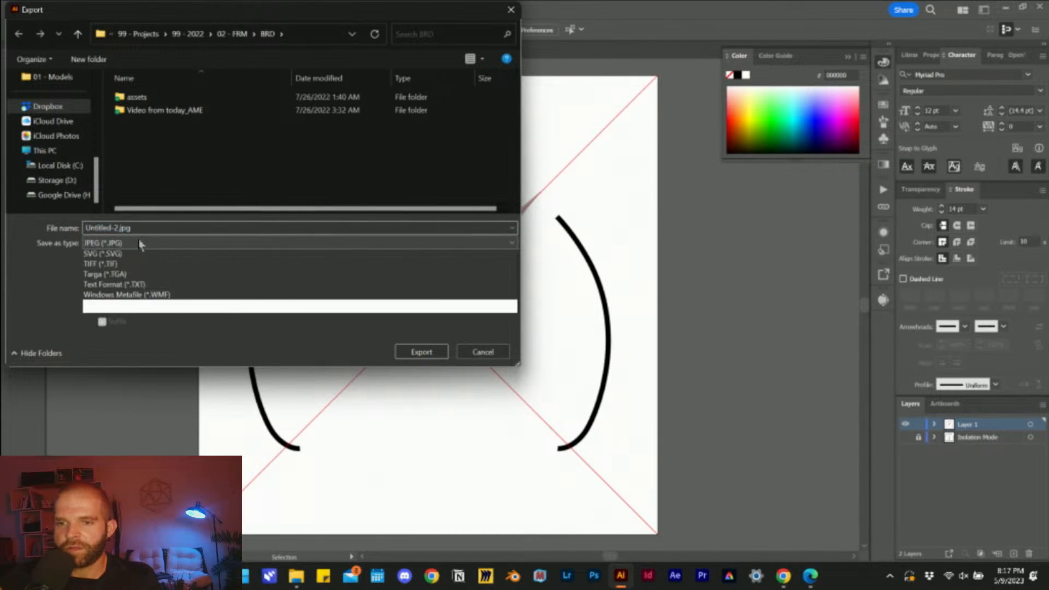
click(158, 337)
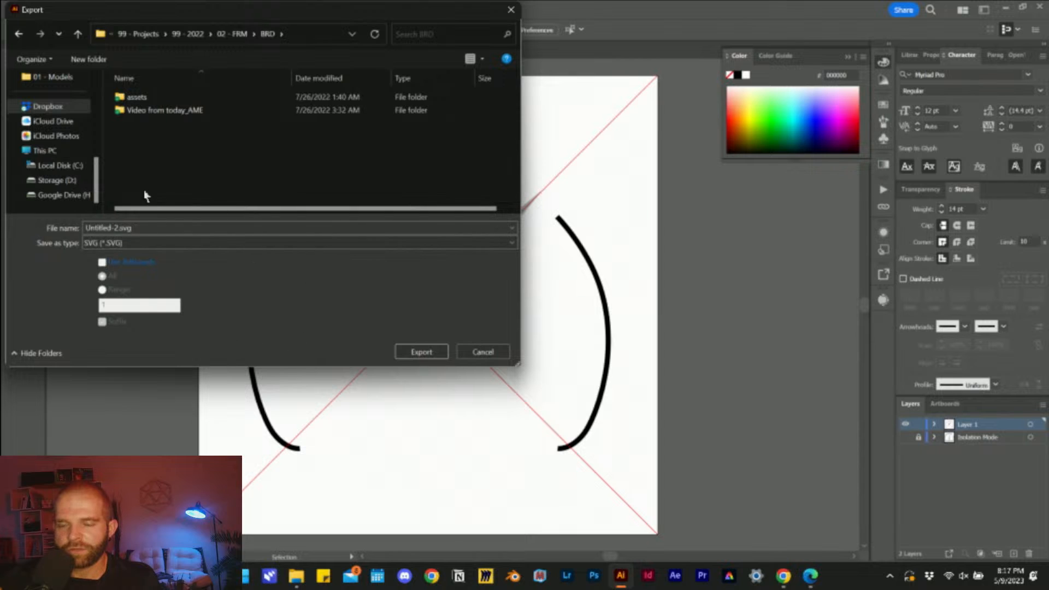
click(307, 34)
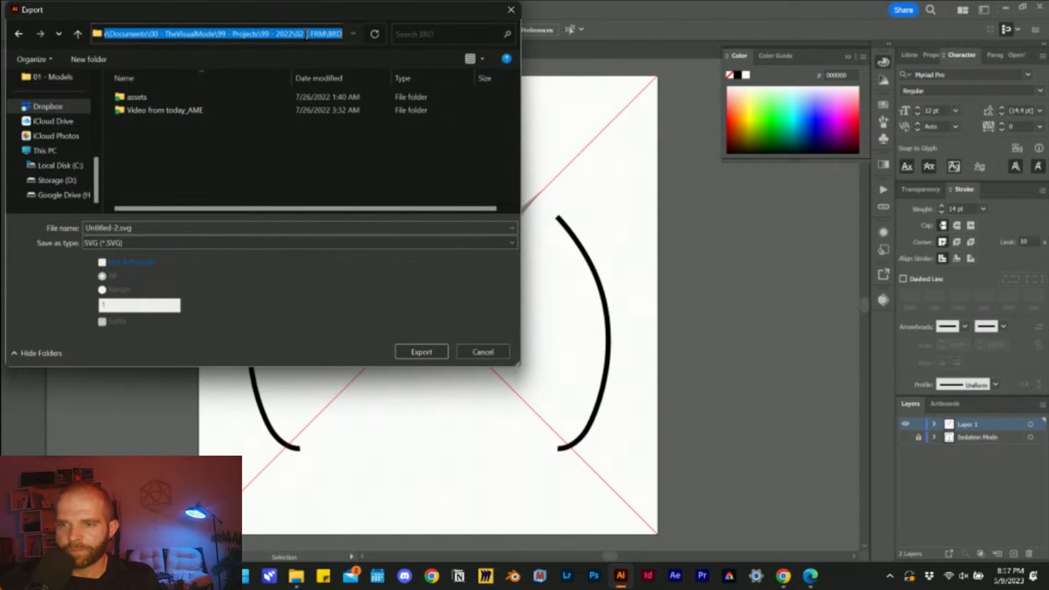
key(ctrl+v)
click(283, 139)
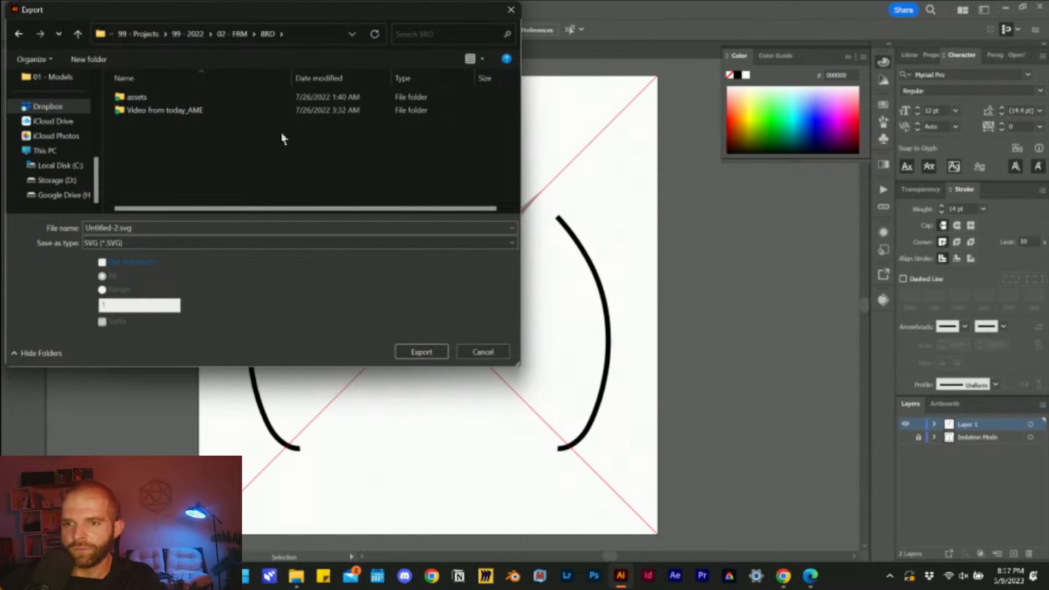
- Switch to File Explorer, copy the path of the 23-05-09_SVG TO 3D Icon folder, try it as the export location, and cancel the export
click(296, 576)
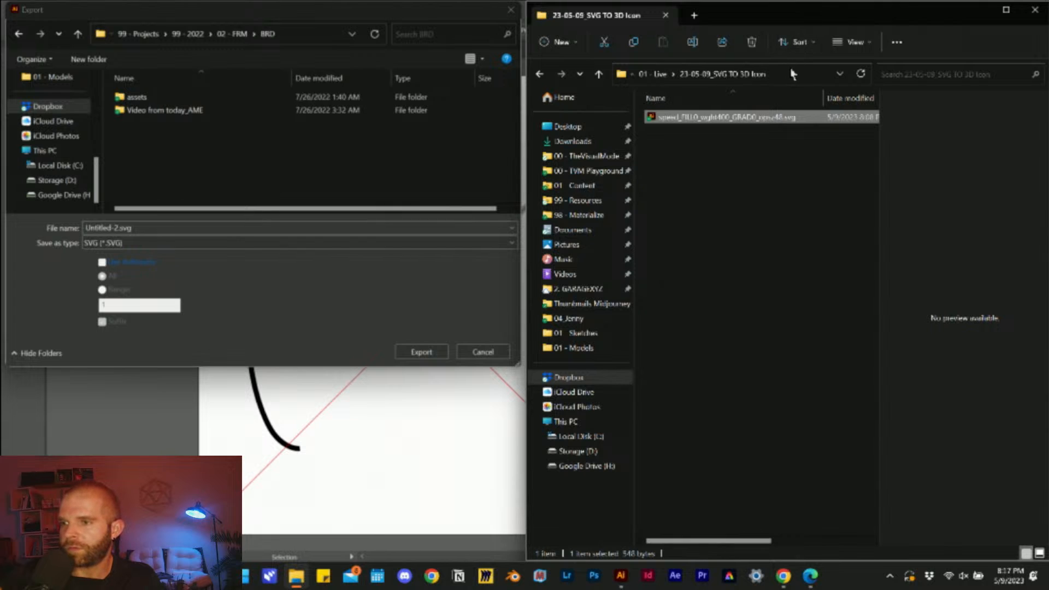
click(790, 74)
click(330, 34)
key(ctrl+v)
key(Return)
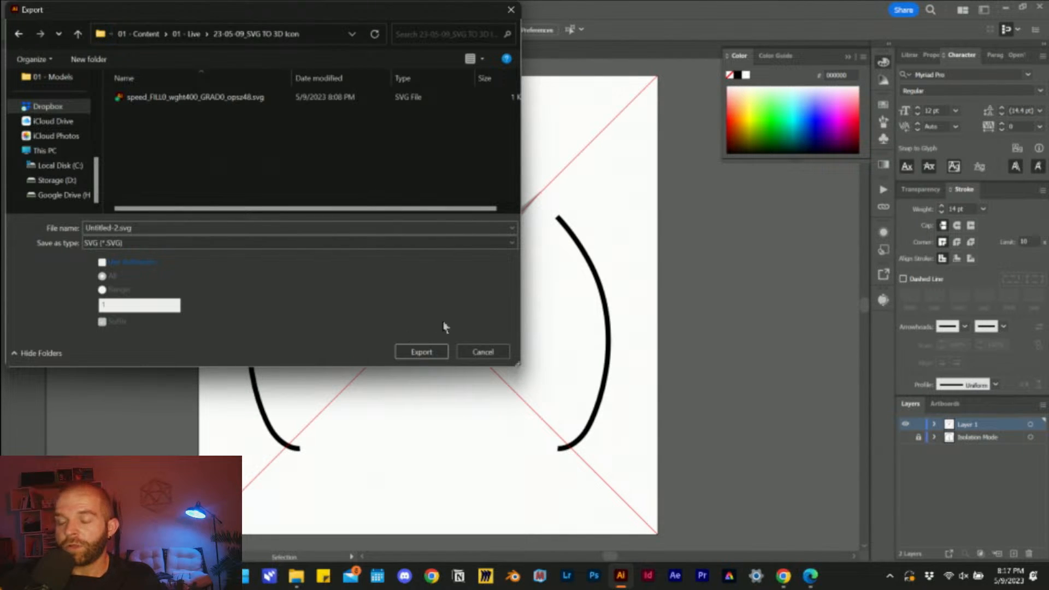
click(483, 352)
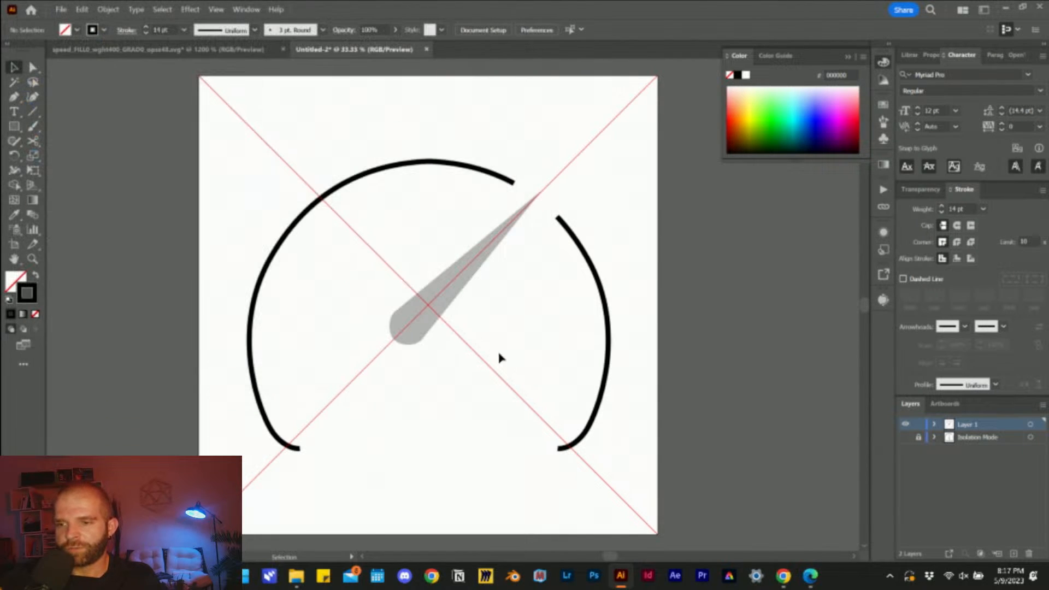
- Select the grey needle and swap its fill and stroke, leaving it with a black stroke and no fill
alt+scroll(429, 335, up, 3)
click(426, 331)
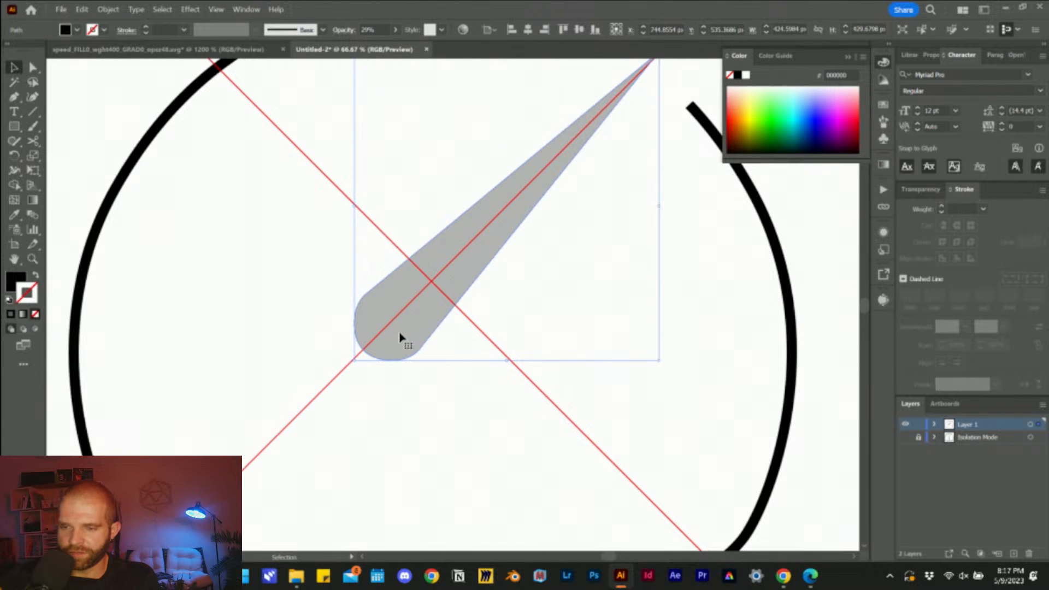
drag(356, 345, 357, 342)
drag(358, 335, 404, 339)
click(36, 276)
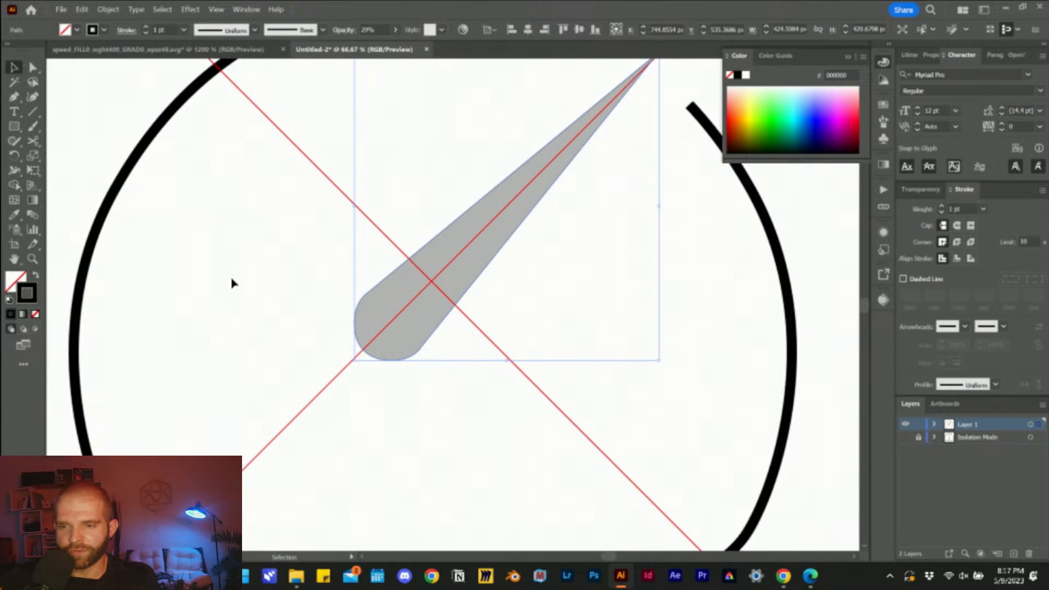
- Set the needle's stroke weight to 16 pt and deselect it
click(955, 111)
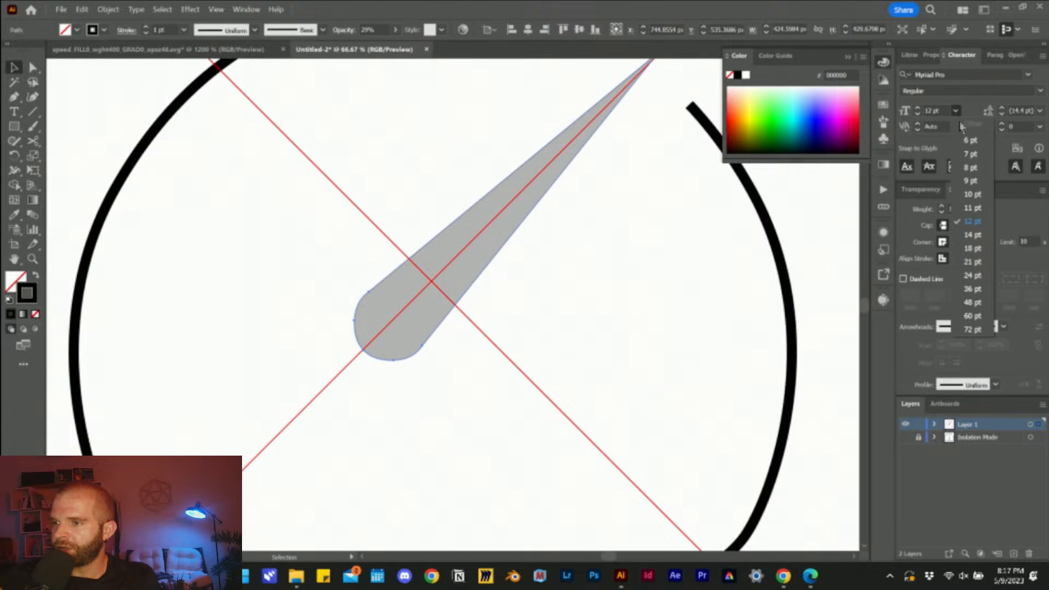
click(975, 289)
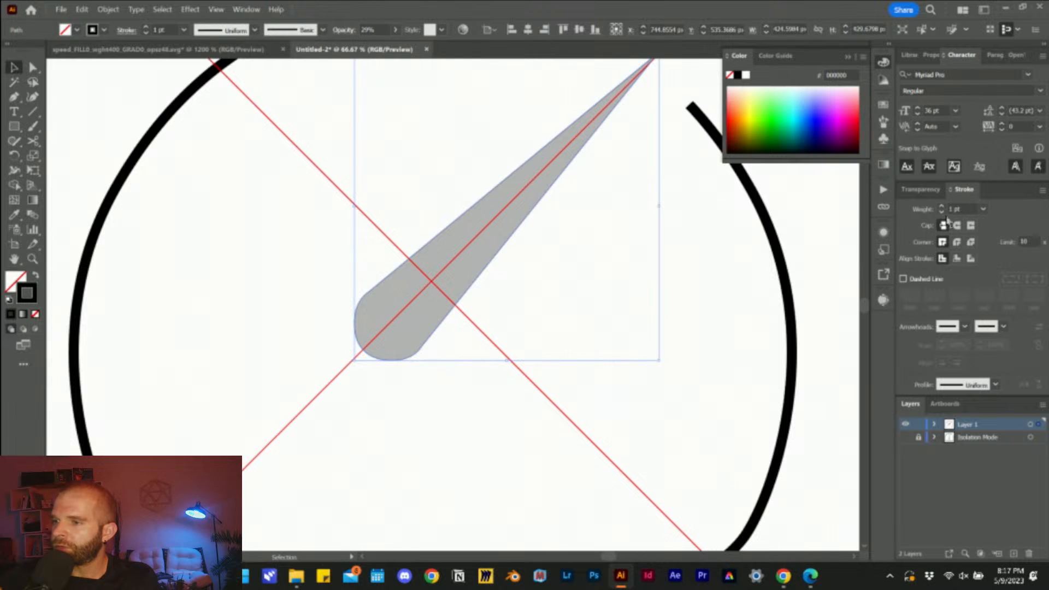
click(984, 209)
click(1000, 425)
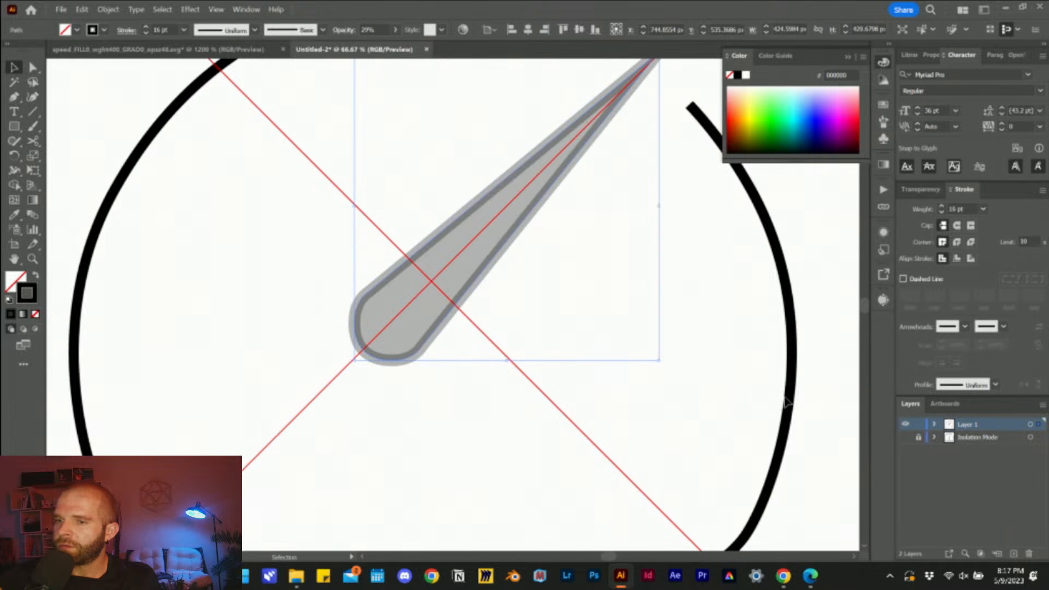
click(661, 399)
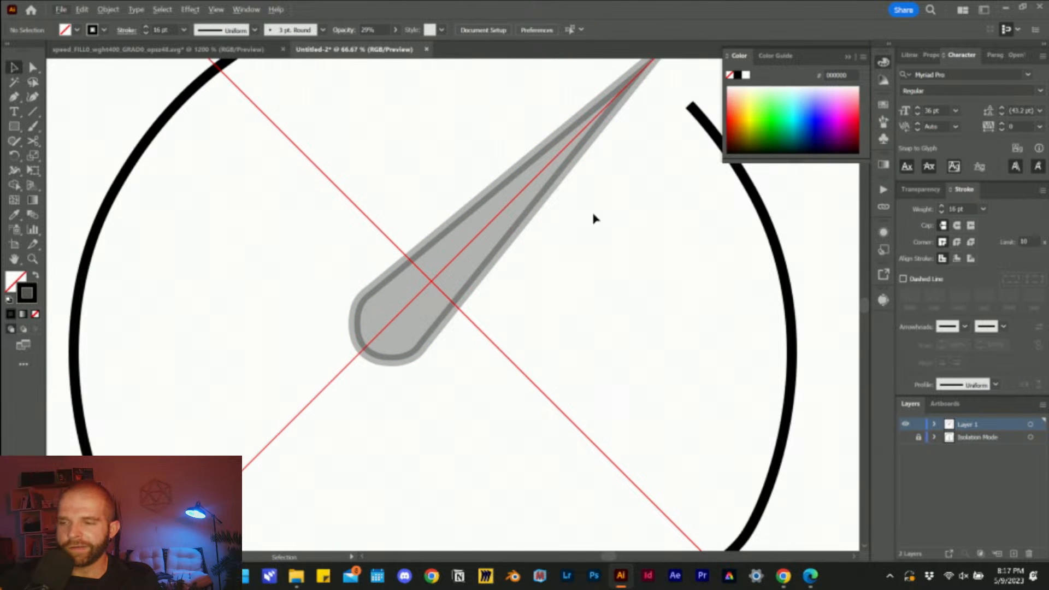
- Start exporting the artwork with Export As and set the copied 23-05-09_SVG TO 3D Icon folder as the destination
alt+scroll(513, 289, down, 1)
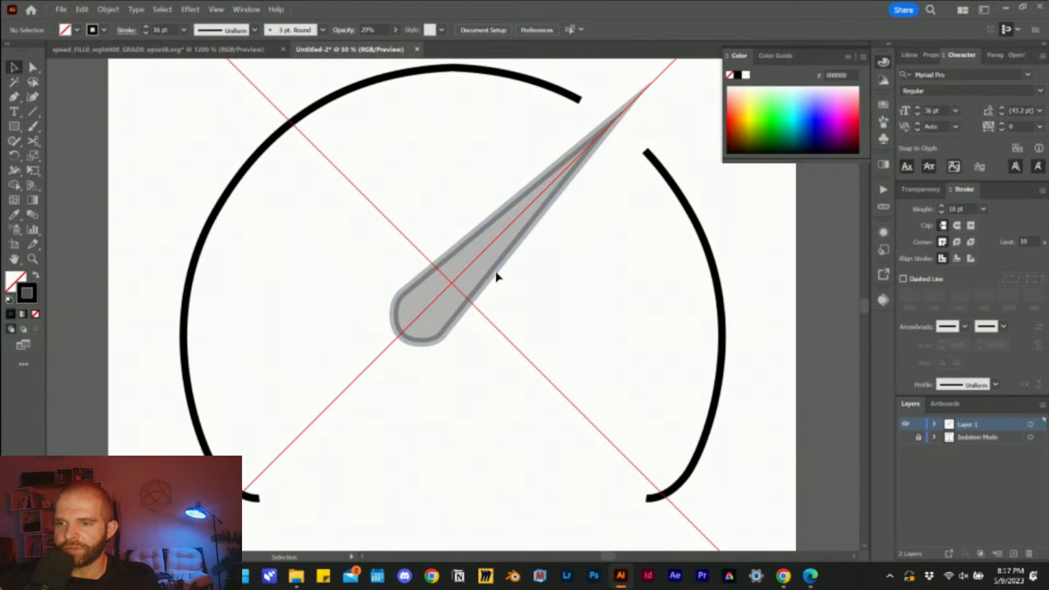
alt+scroll(548, 315, down, 1)
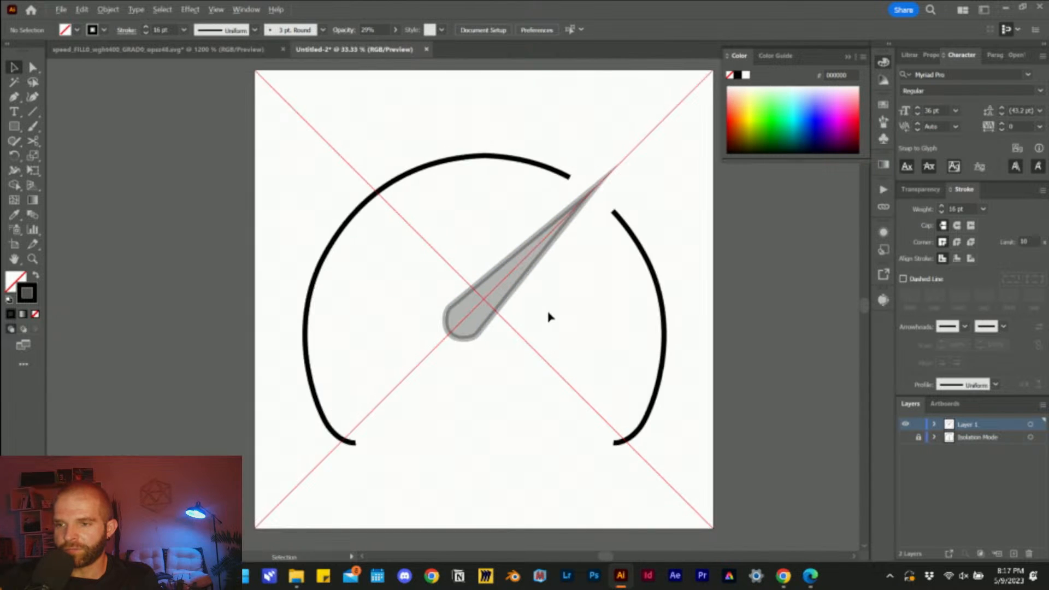
click(61, 10)
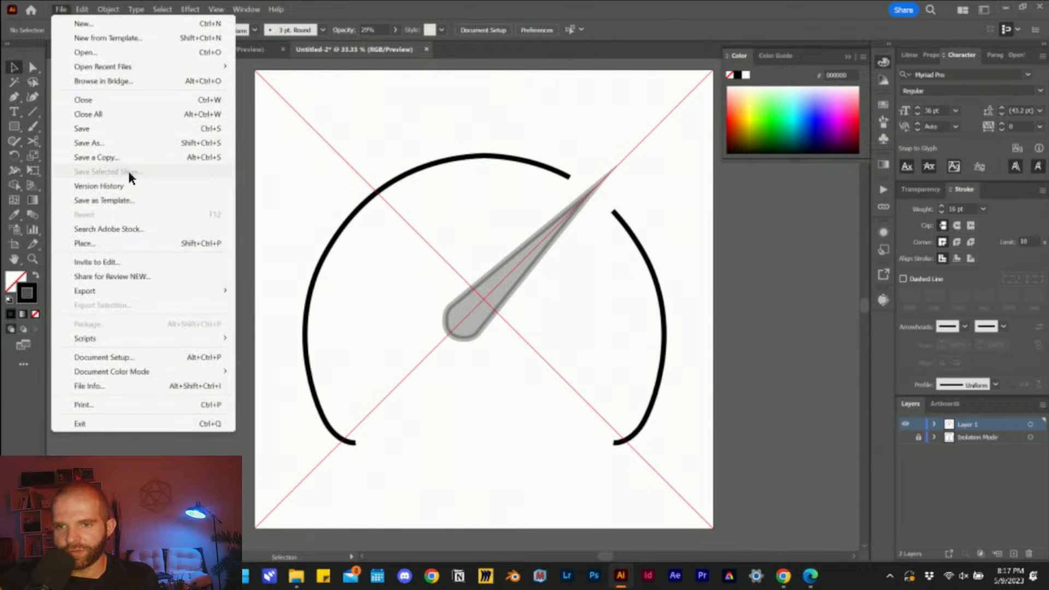
mouse_move(114, 289)
click(270, 305)
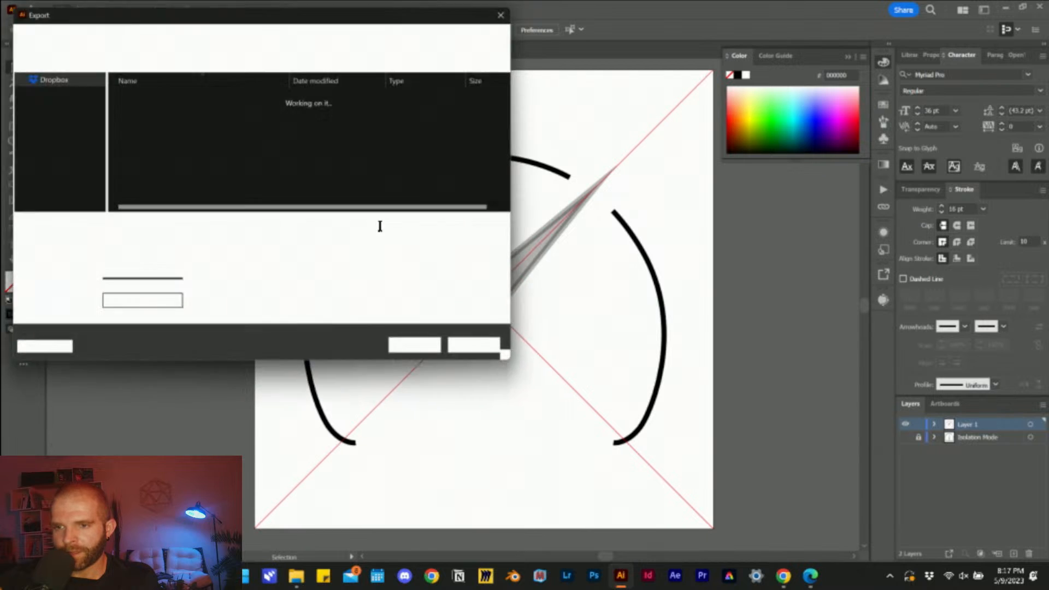
click(310, 35)
key(ctrl+v)
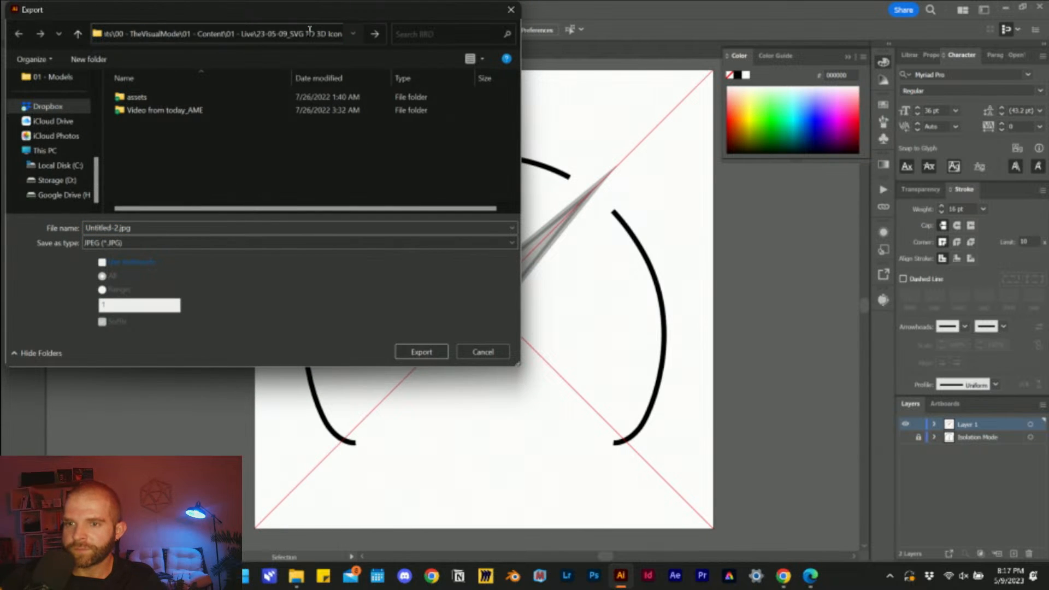
key(Return)
- Name the export file Minimal Speed Gauge and export it
double_click(152, 228)
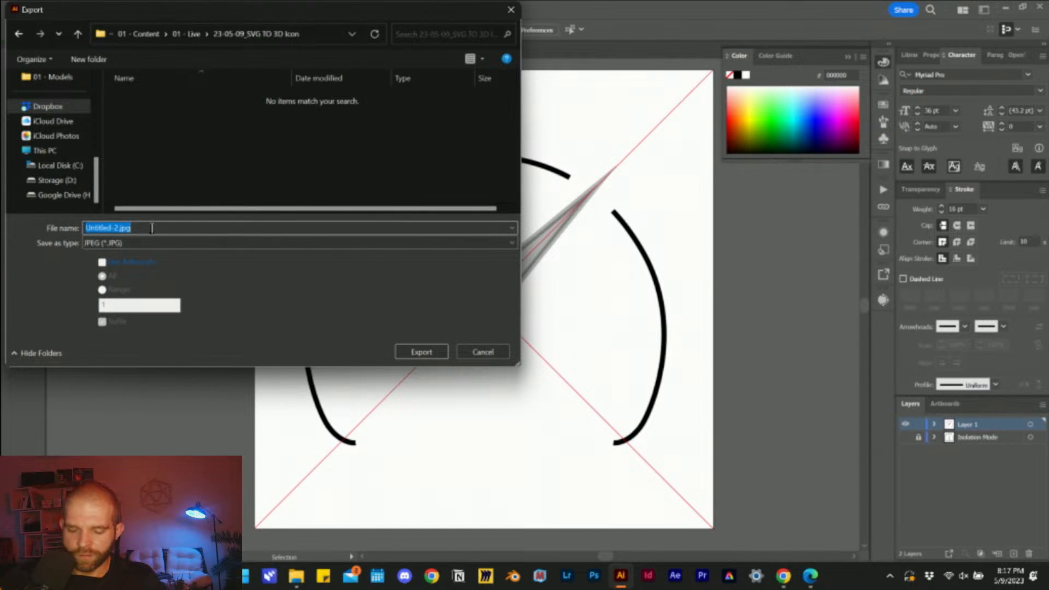
key(Caps_Lock)
text(M)
key(Caps_Lock)
text(i)
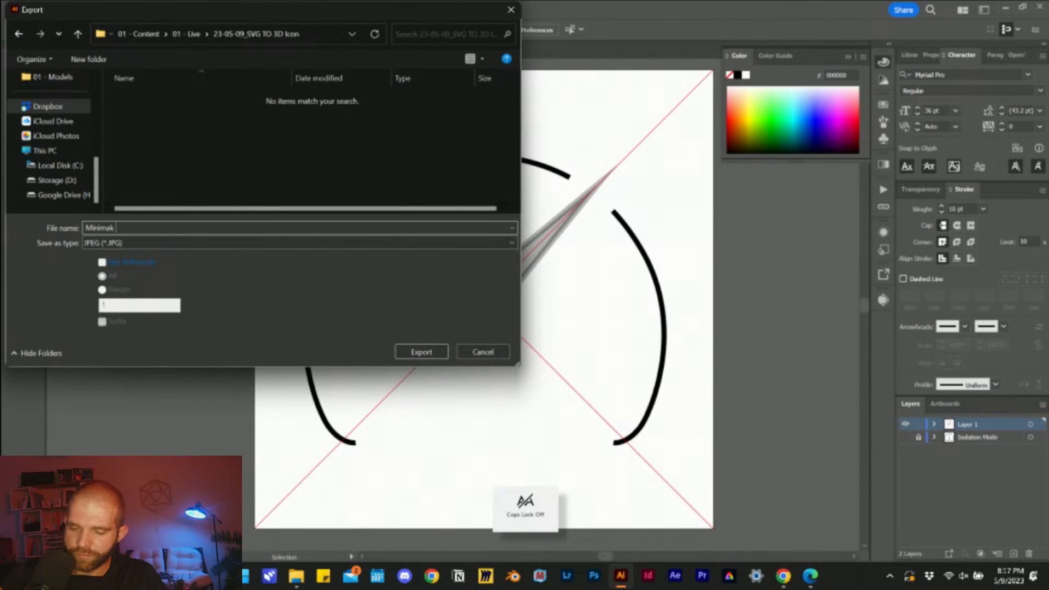
text(nimal )
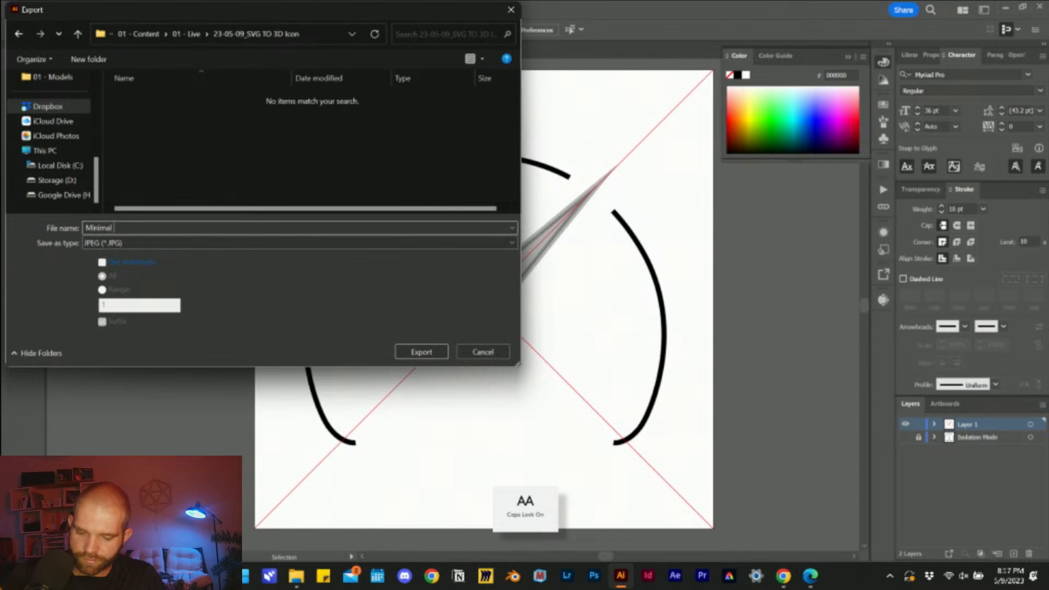
text(S)
key(Caps_Lock)
text(peed G)
key(Caps_Lock)
text(auge)
key(Return)
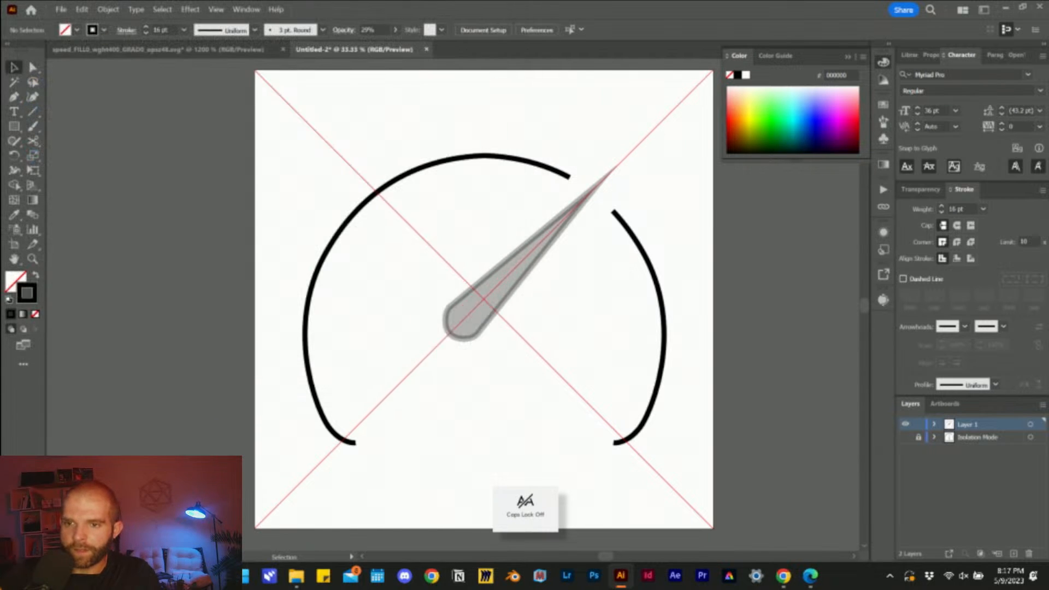
click(578, 452)
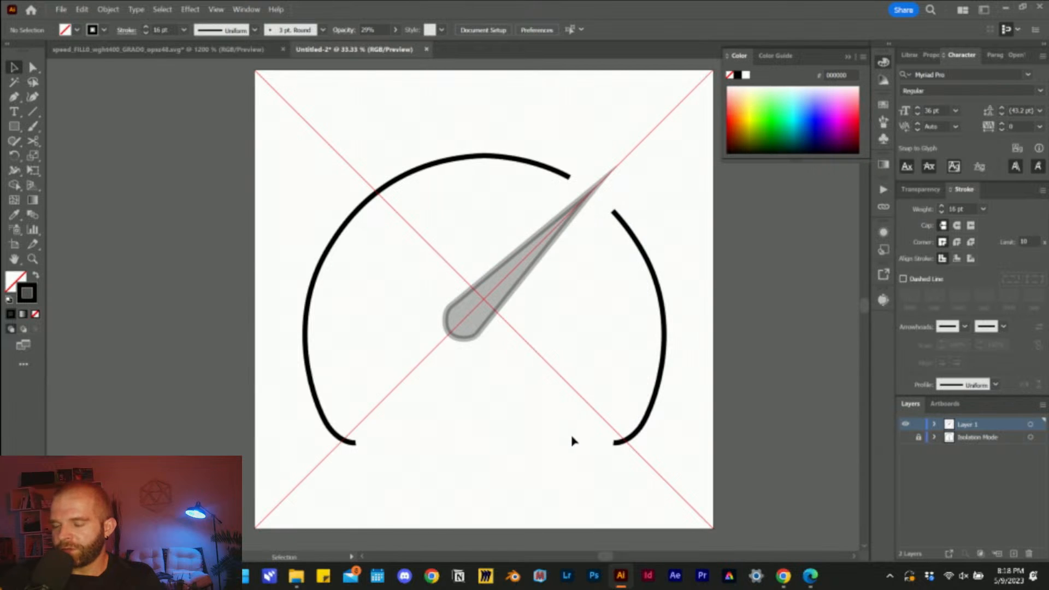
- Switch to Blender, dismiss the splash screen, and delete the default camera, cube and light
click(1006, 8)
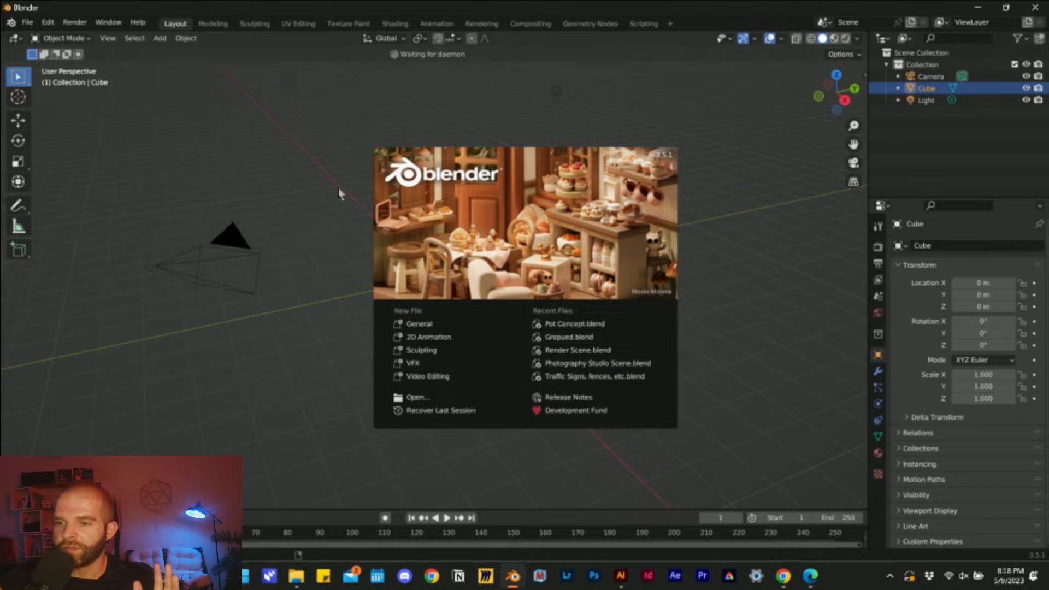
click(339, 194)
scroll(613, 335, down, 2)
key(a)
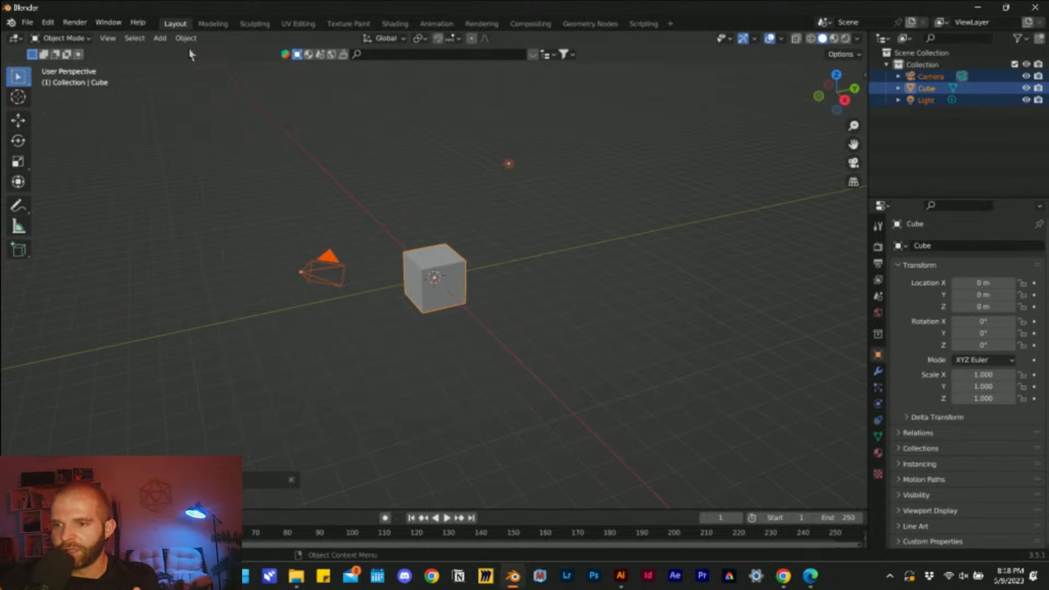
key(Delete)
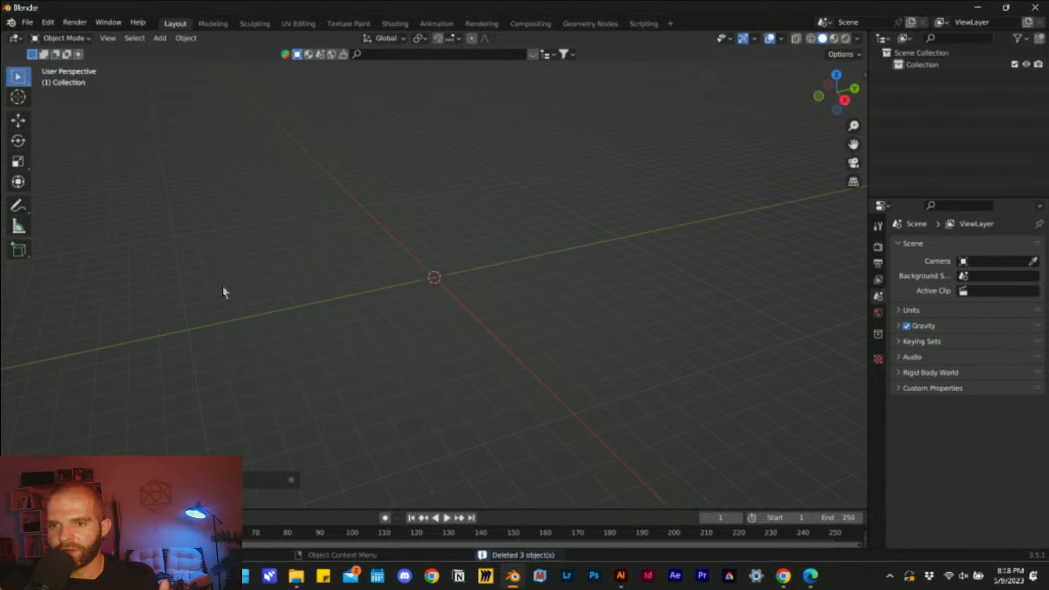
- Import speed_FILL0_wght400_GRAD0_opsz48.svg as Scalable Vector Graphics from the copied 23-05-09_SVG TO 3D Icon folder path
click(27, 23)
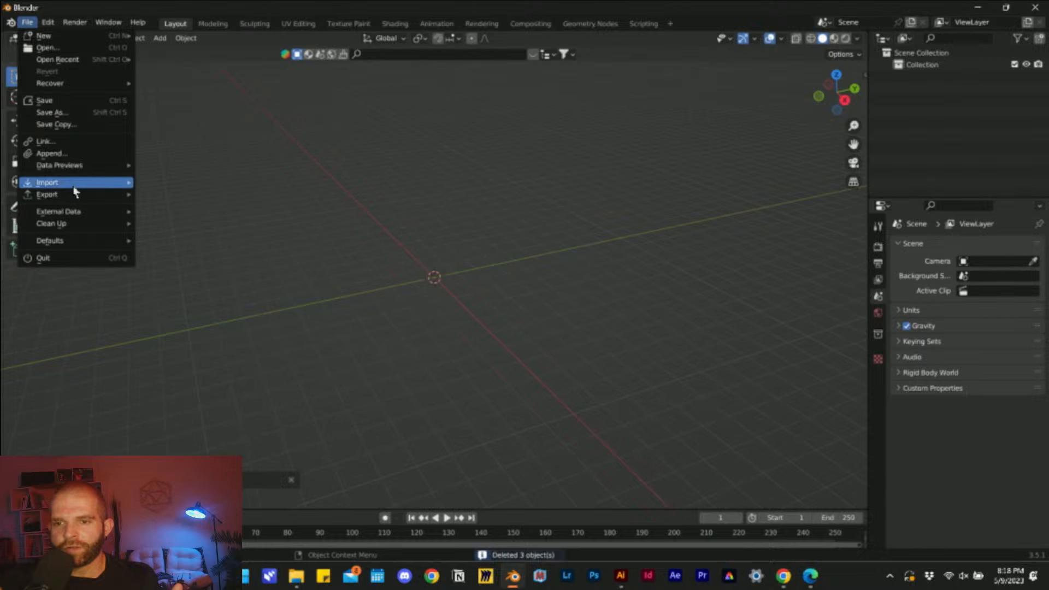
mouse_move(74, 192)
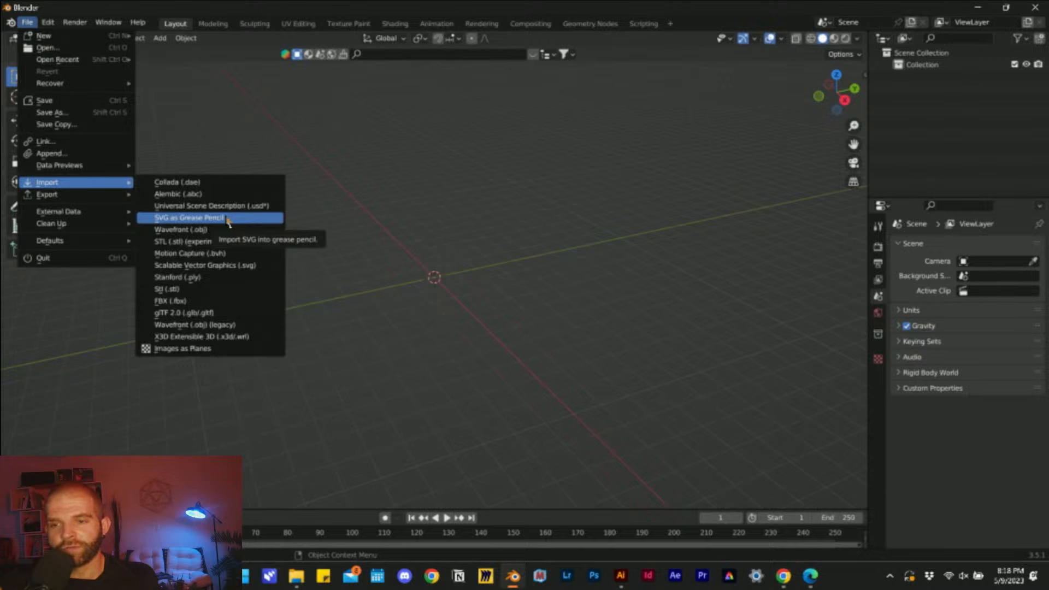
click(234, 268)
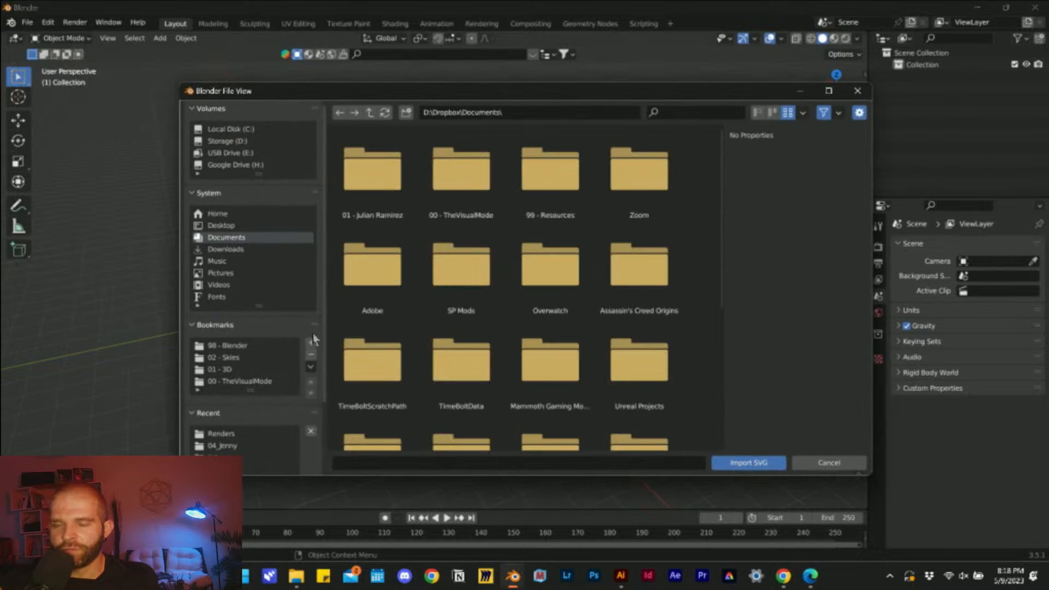
click(536, 109)
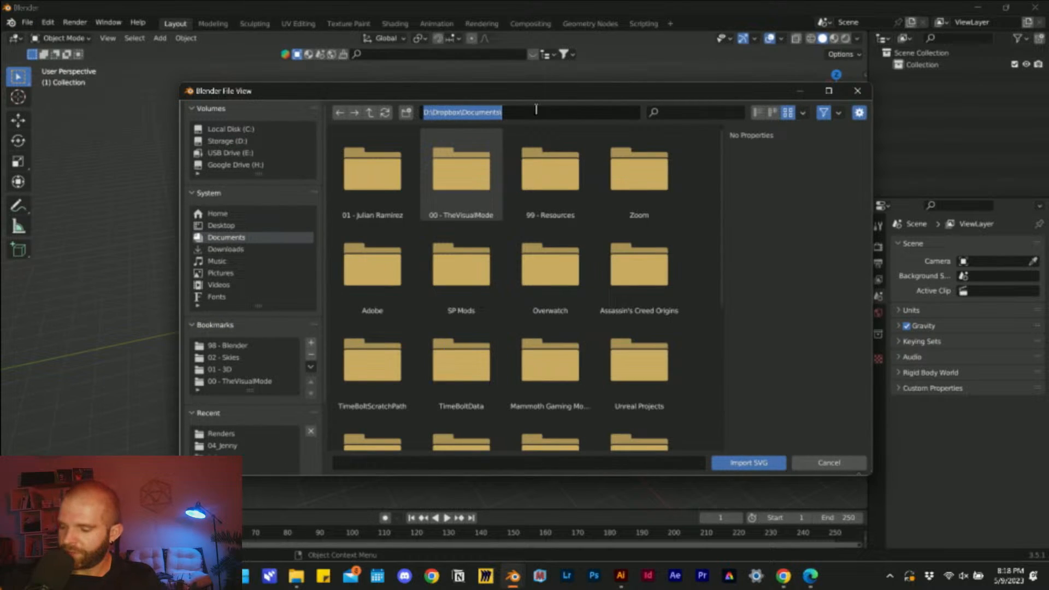
key(ctrl+v)
key(Return)
click(372, 172)
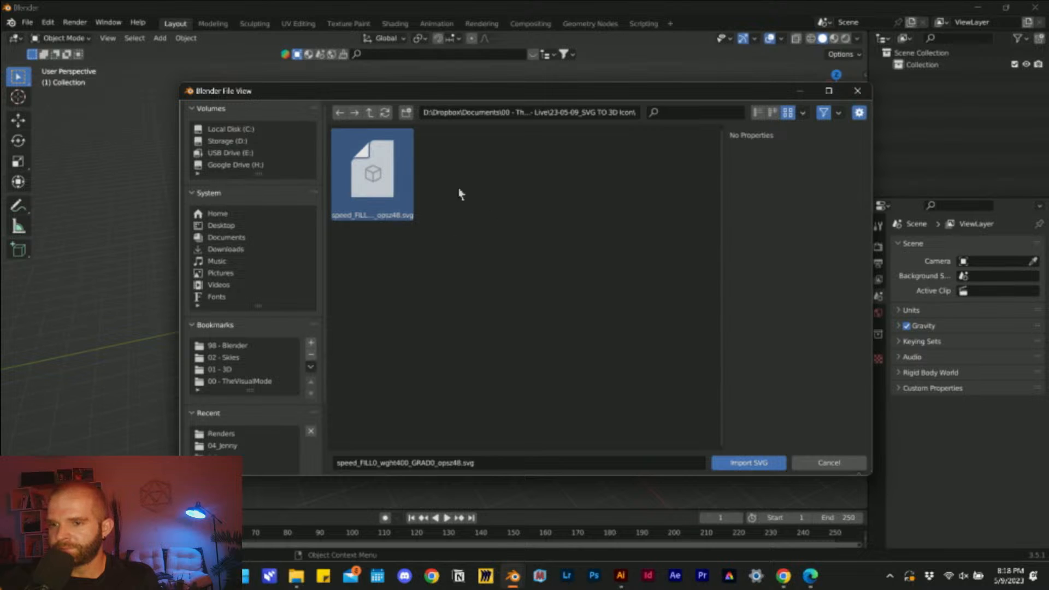
double_click(379, 176)
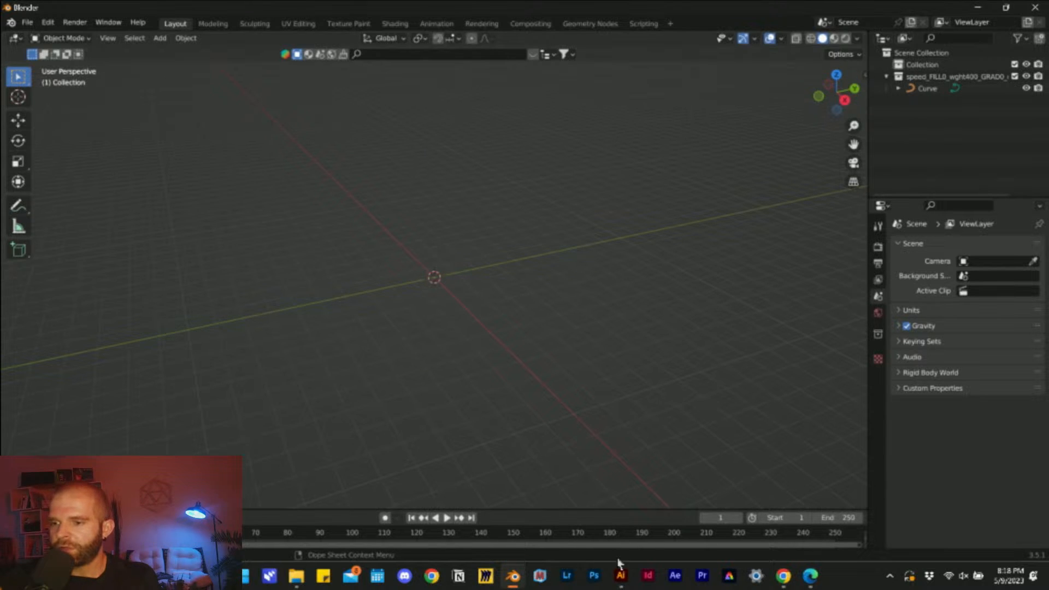
- Switch to Illustrator, start another Export As of the gauge artwork, and set the file type to SVG
click(620, 575)
click(61, 11)
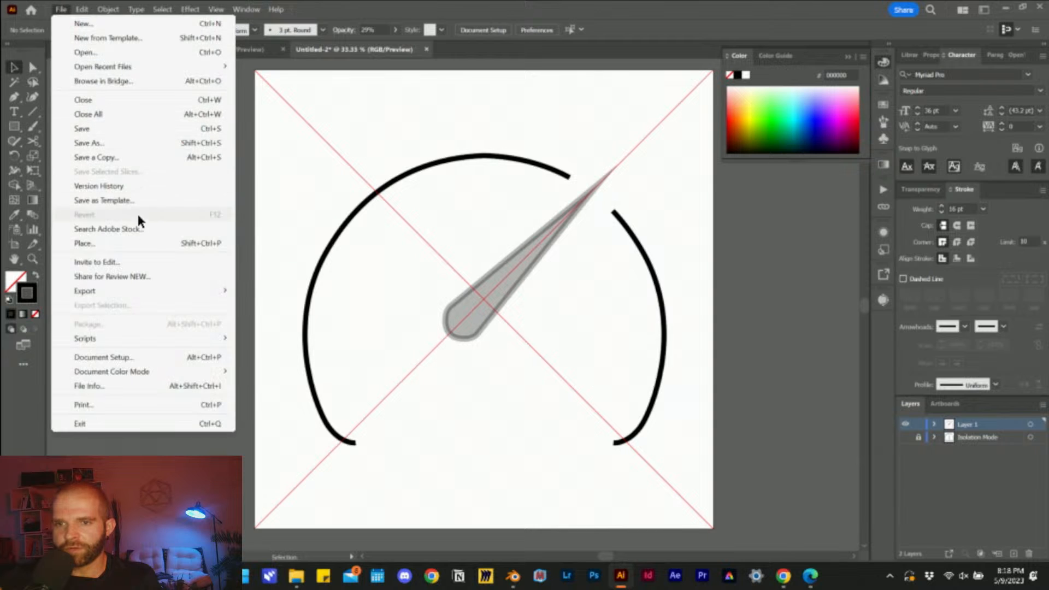
mouse_move(219, 290)
click(268, 304)
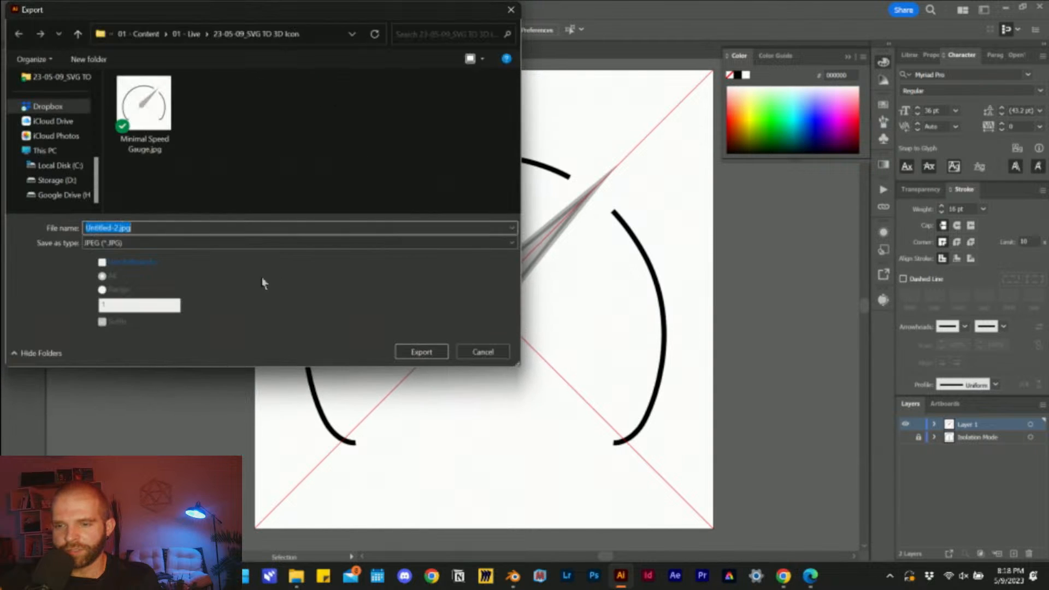
click(136, 245)
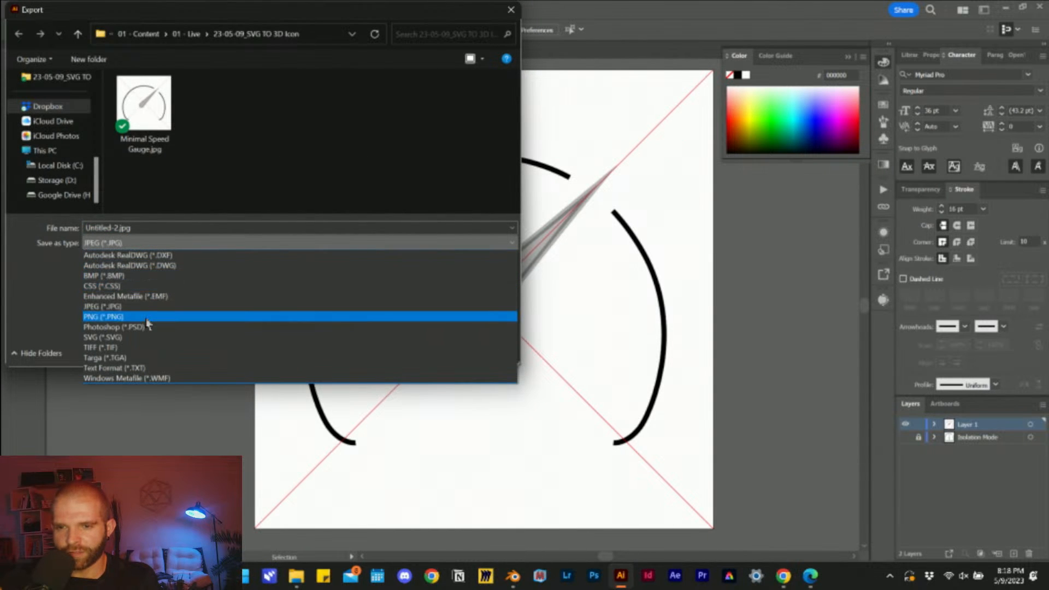
click(143, 339)
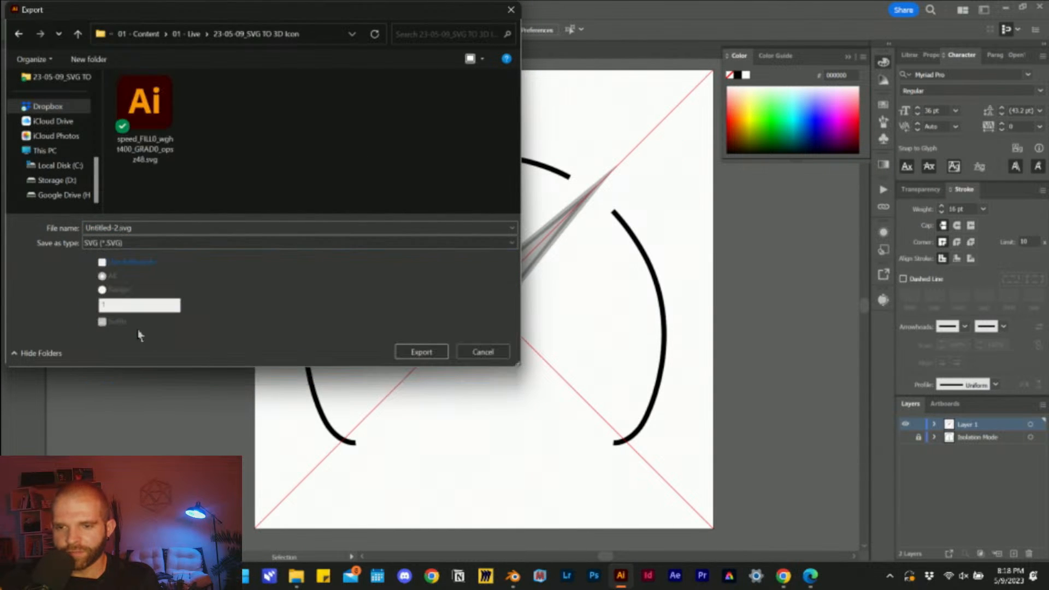
- Reuse the name Minimal Speed Gauge.jpg for the export, turn on Use Artboards, and export with the preset SVG options
double_click(136, 228)
text(Minima)
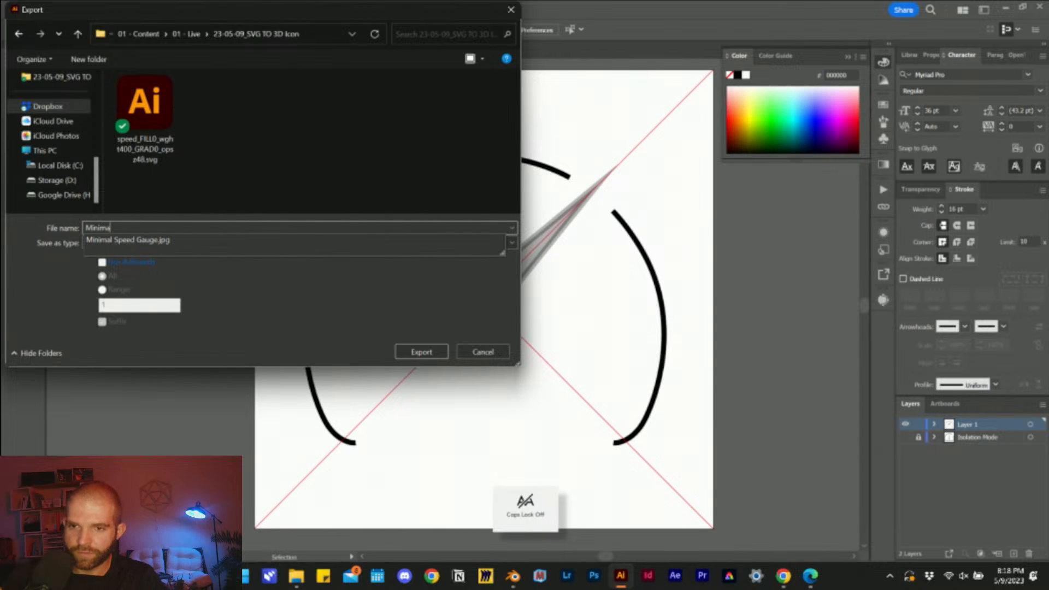
text(l G)
key(BackSpace)
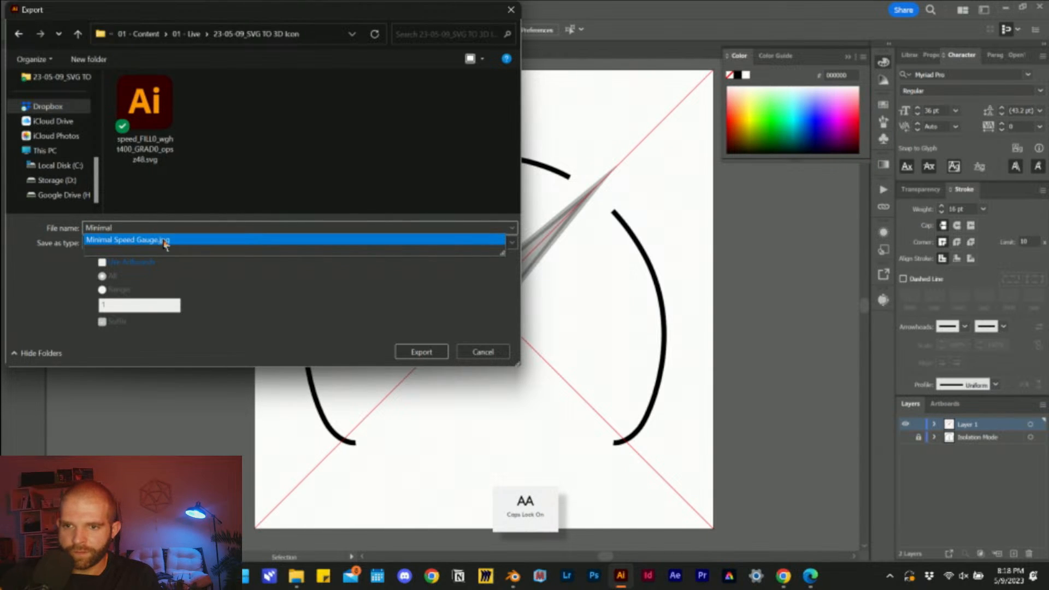
click(279, 159)
click(142, 265)
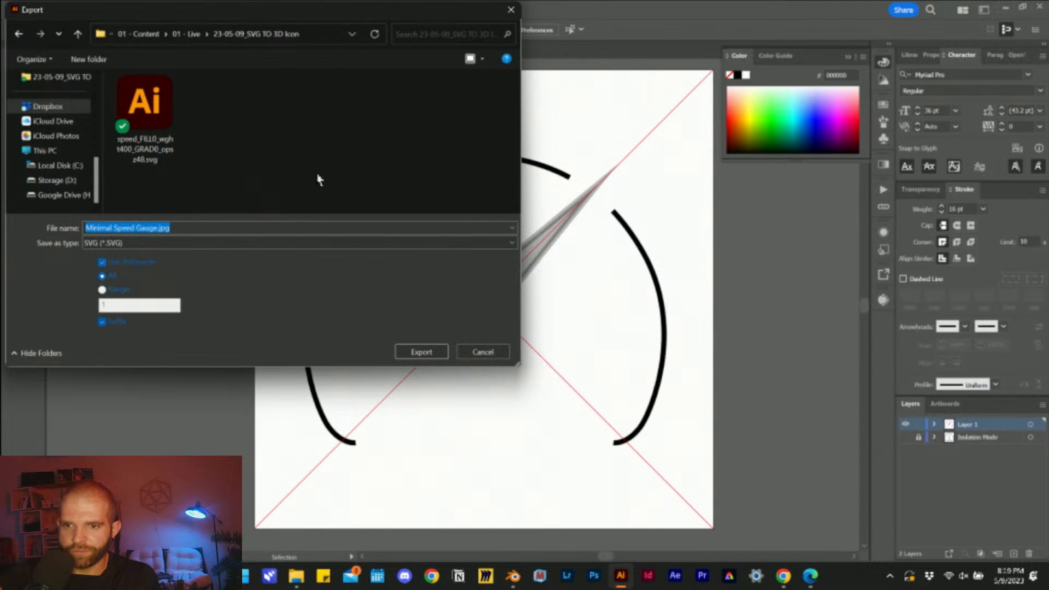
click(420, 352)
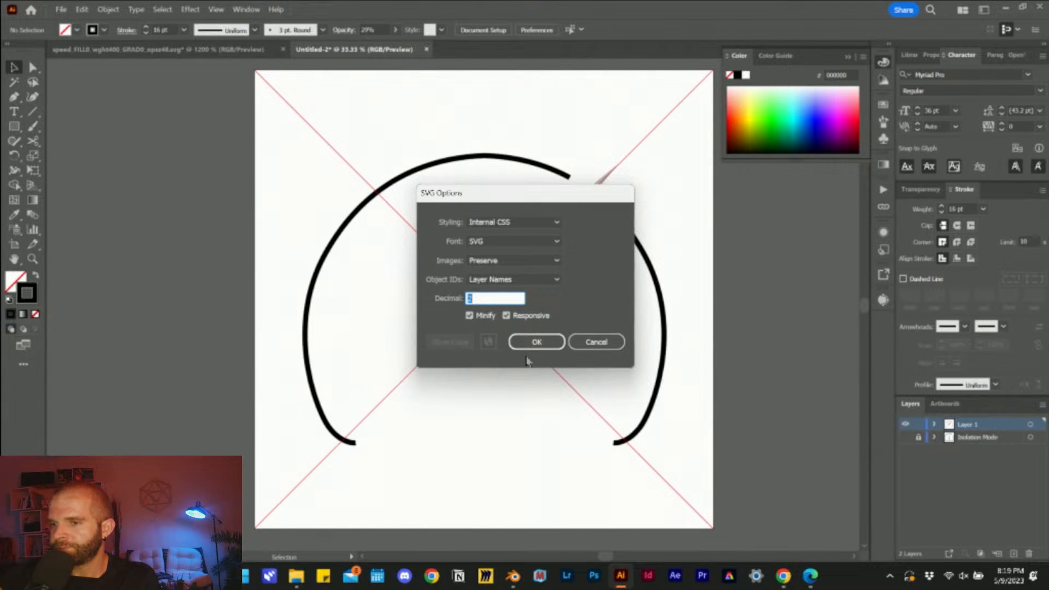
click(531, 343)
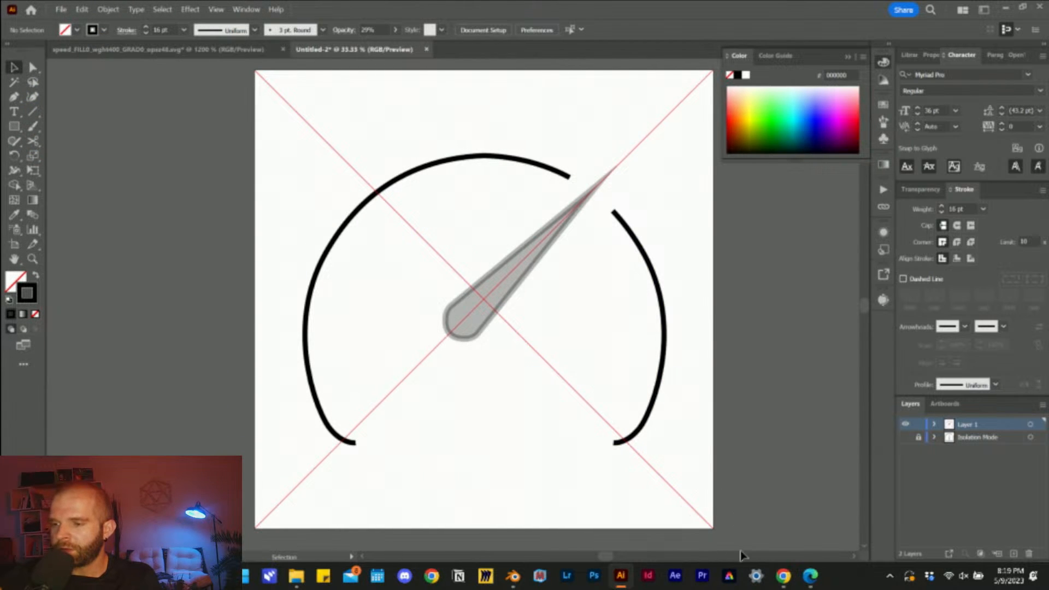
- Switch back to Blender, show the scene from the top, and select the imported speed icon curve
mouse_move(612, 581)
click(512, 575)
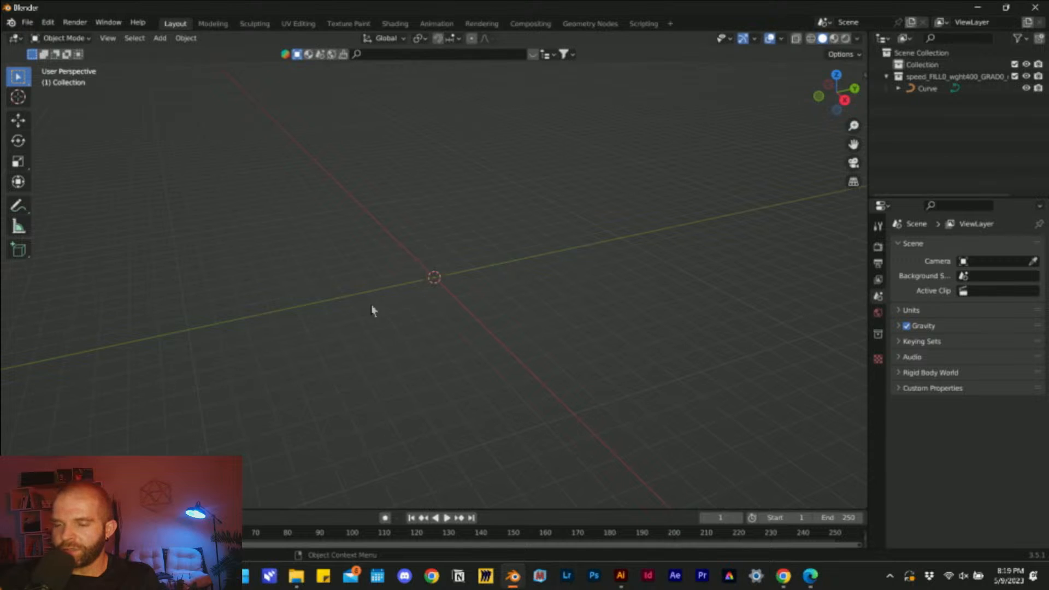
click(838, 74)
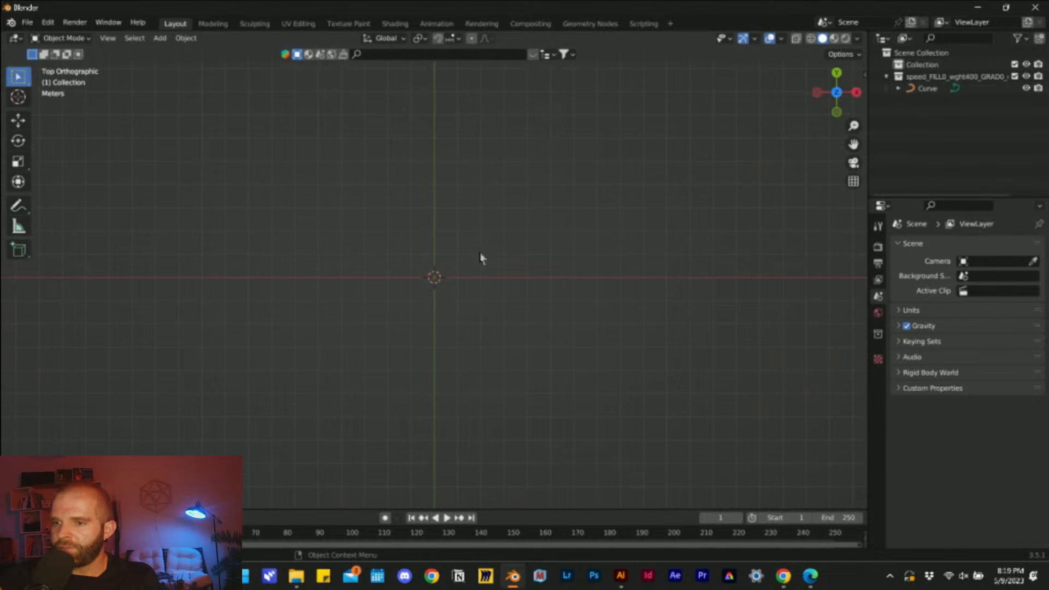
key(a)
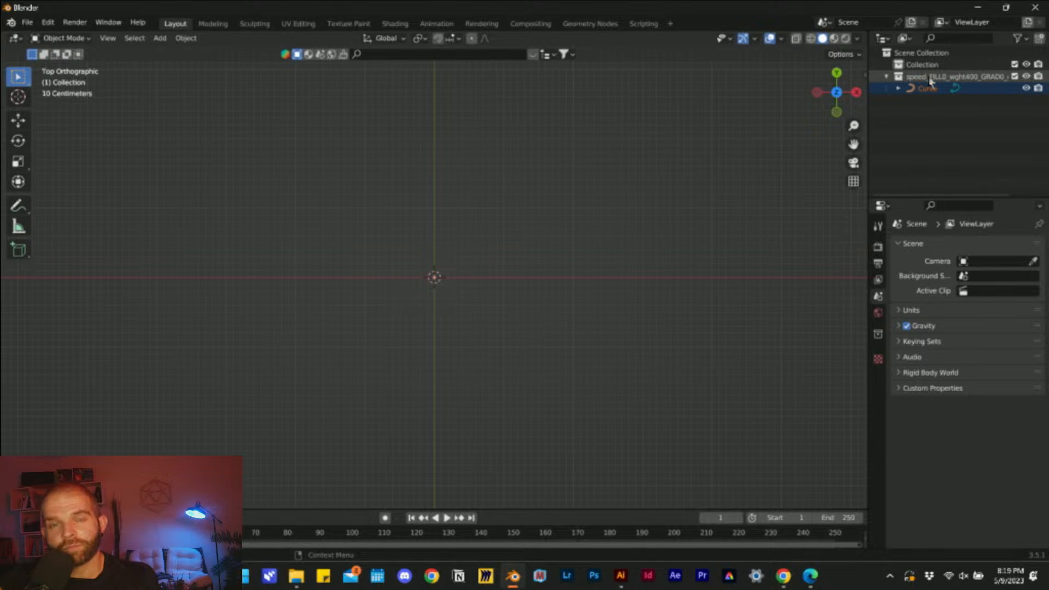
click(948, 77)
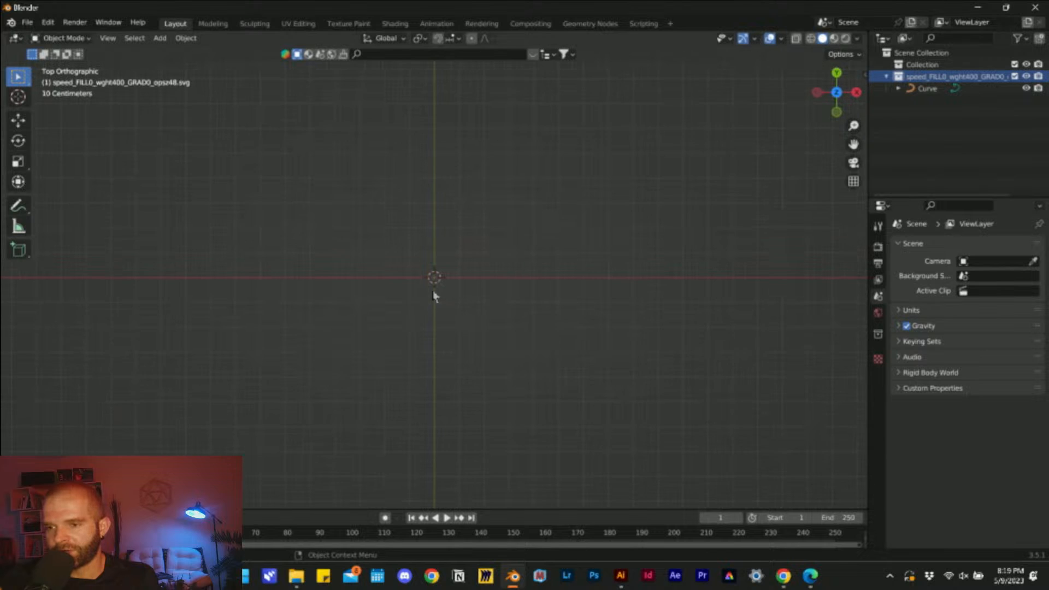
scroll(429, 281, up, 3)
click(464, 175)
scroll(466, 174, up, 2)
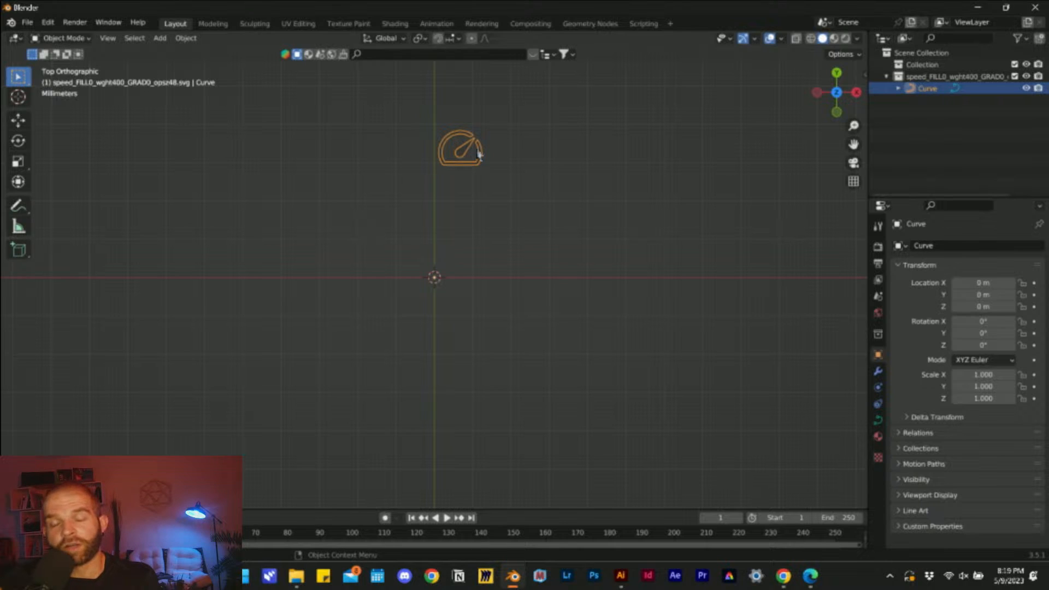
- Set the icon curve's origin to its Center of Mass (Surface)
click(186, 38)
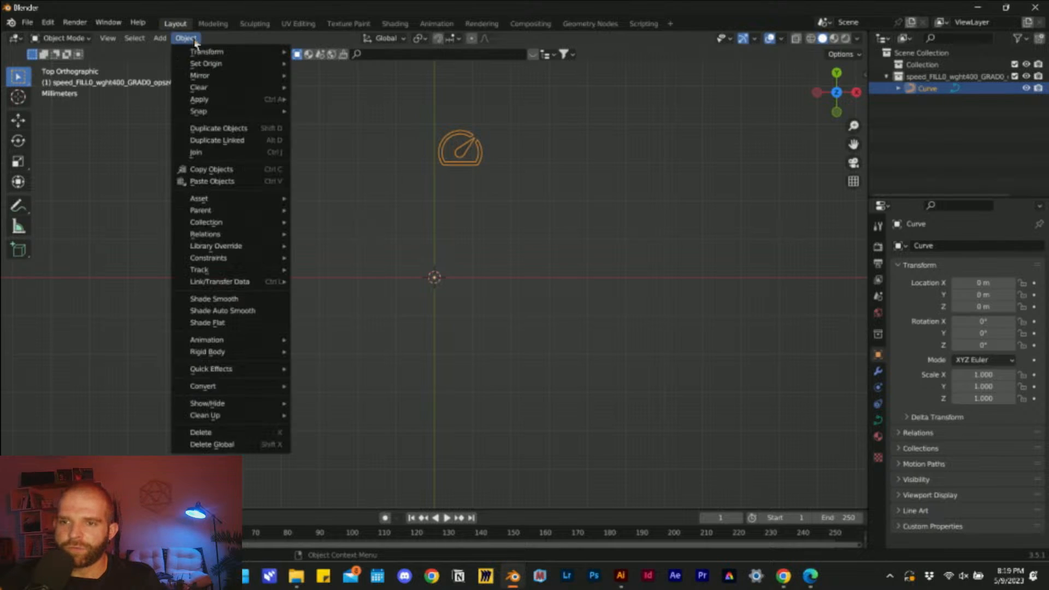
mouse_move(202, 64)
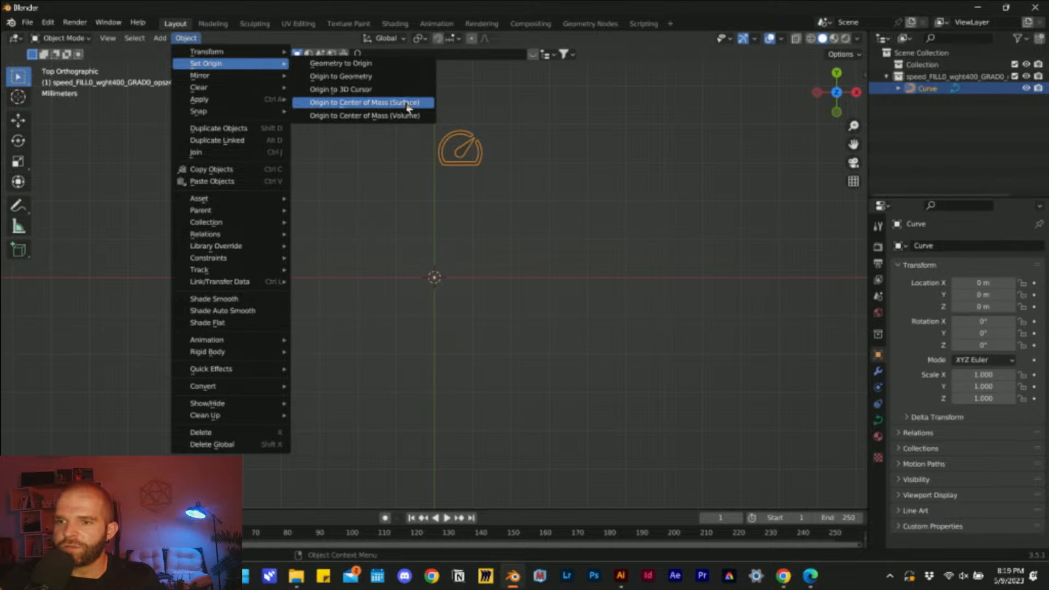
click(398, 103)
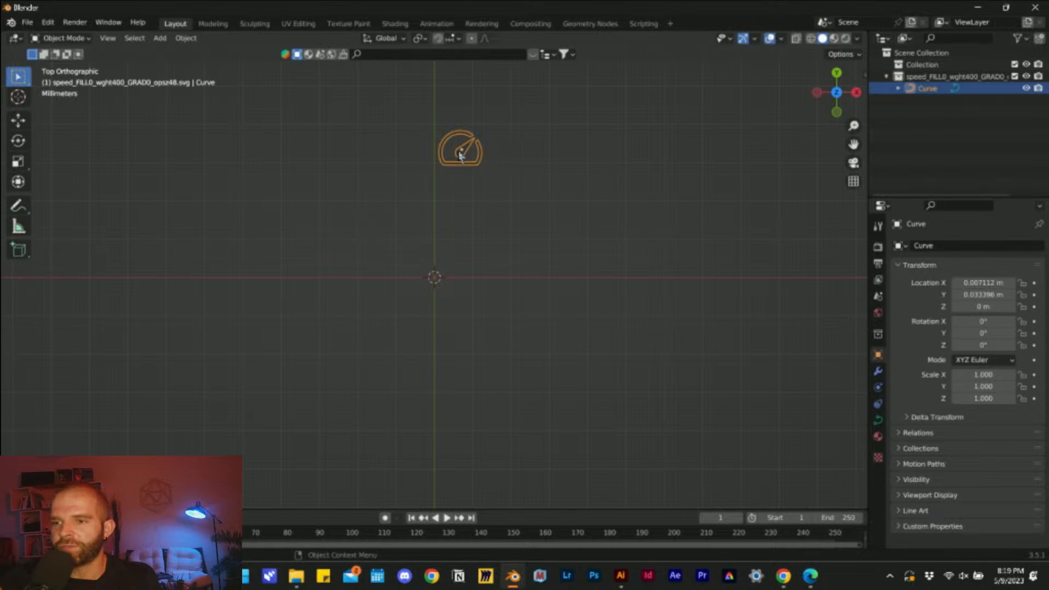
scroll(458, 156, up, 4)
scroll(483, 165, down, 2)
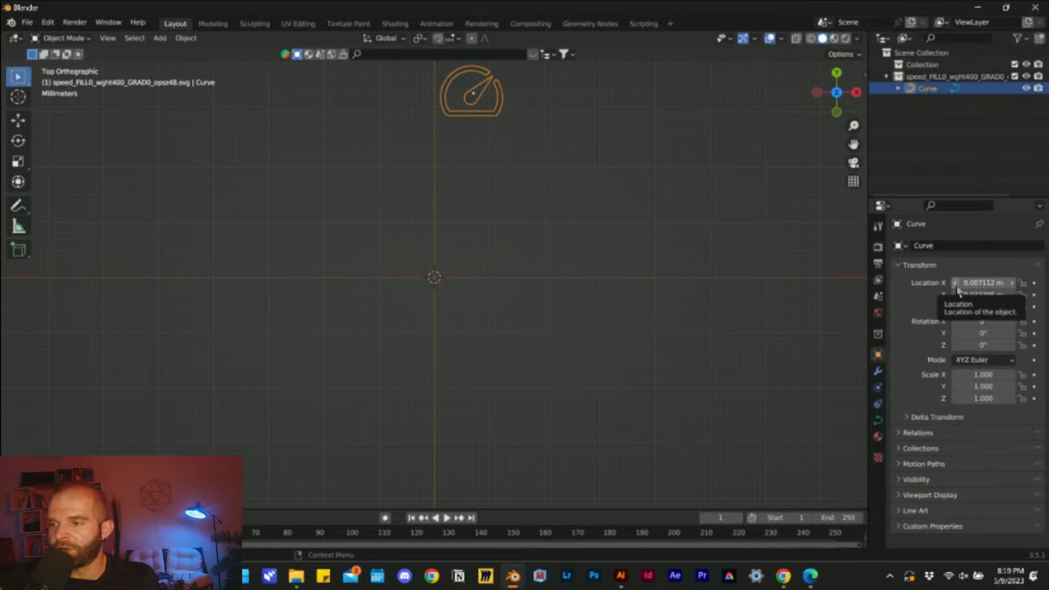
- Set the icon curve's X and Y location to 0 and deselect it
click(981, 283)
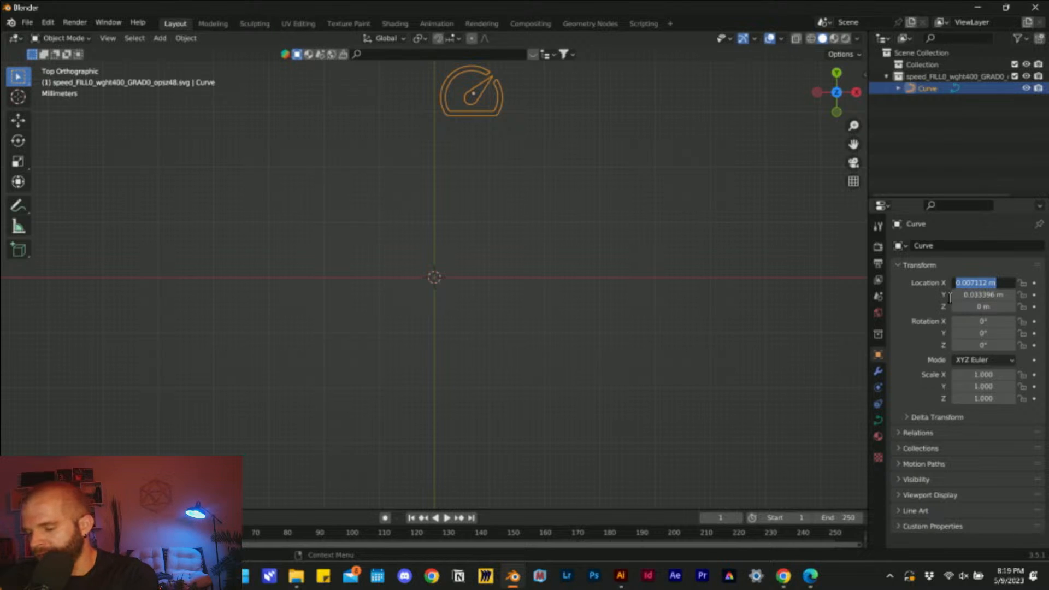
text(0)
key(Return)
click(978, 295)
text(0)
key(Return)
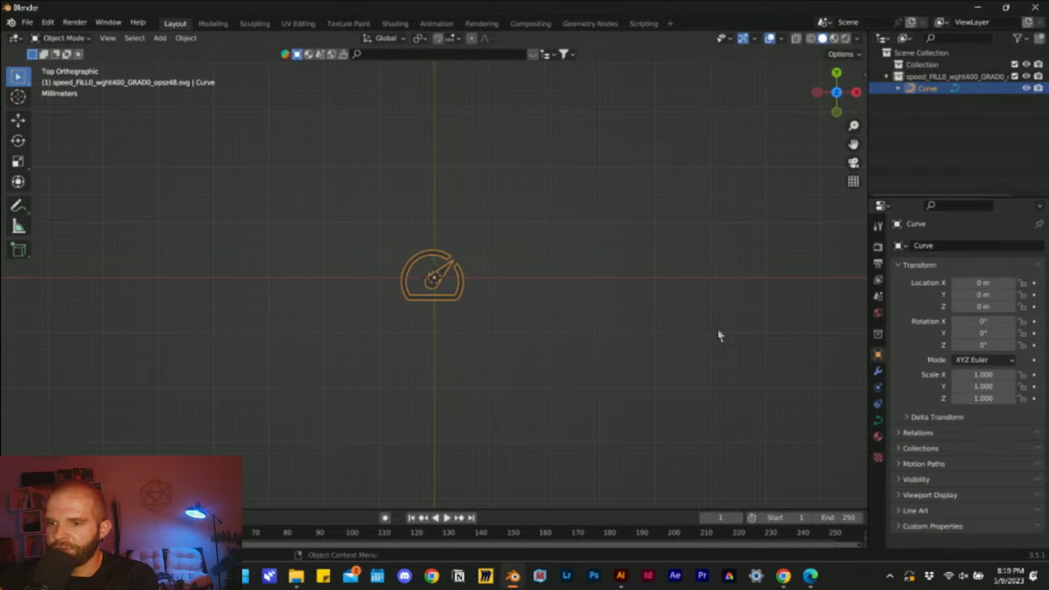
click(621, 335)
- Start another Scalable Vector Graphics import and check the project folder for the newly exported gauge file
click(27, 23)
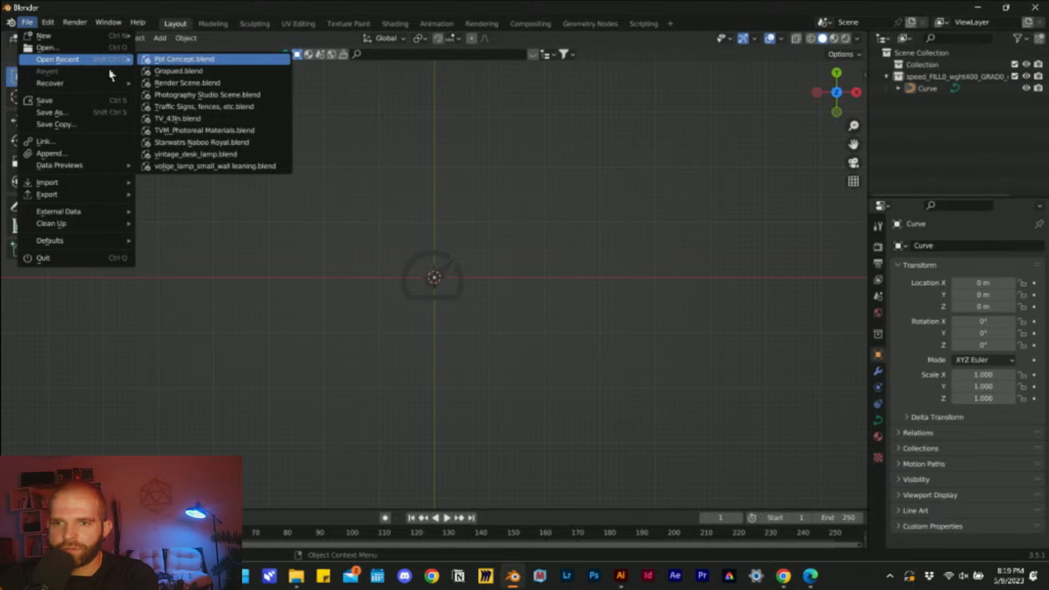
click(28, 23)
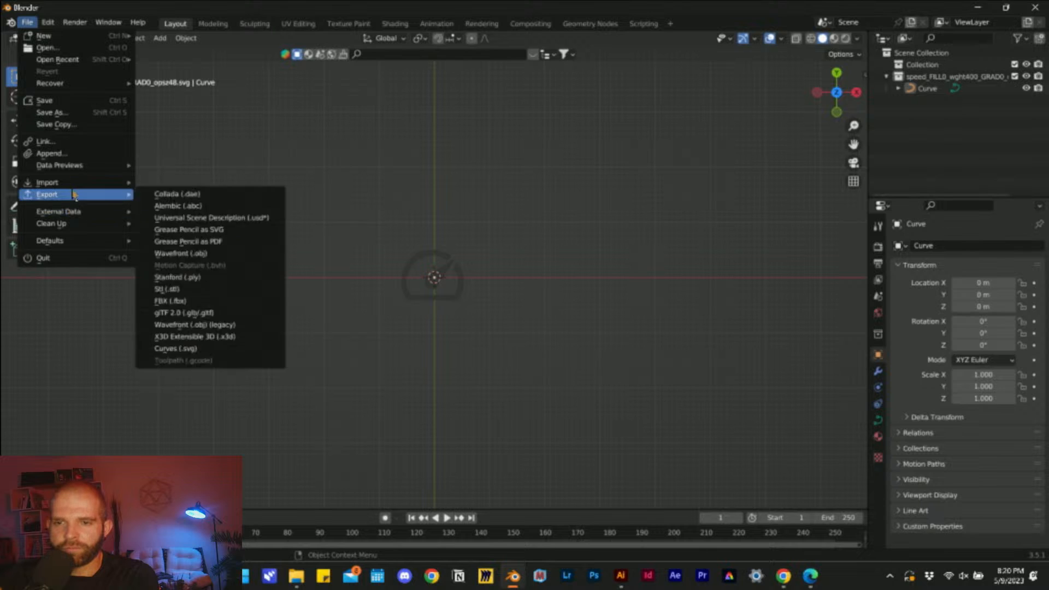
mouse_move(122, 189)
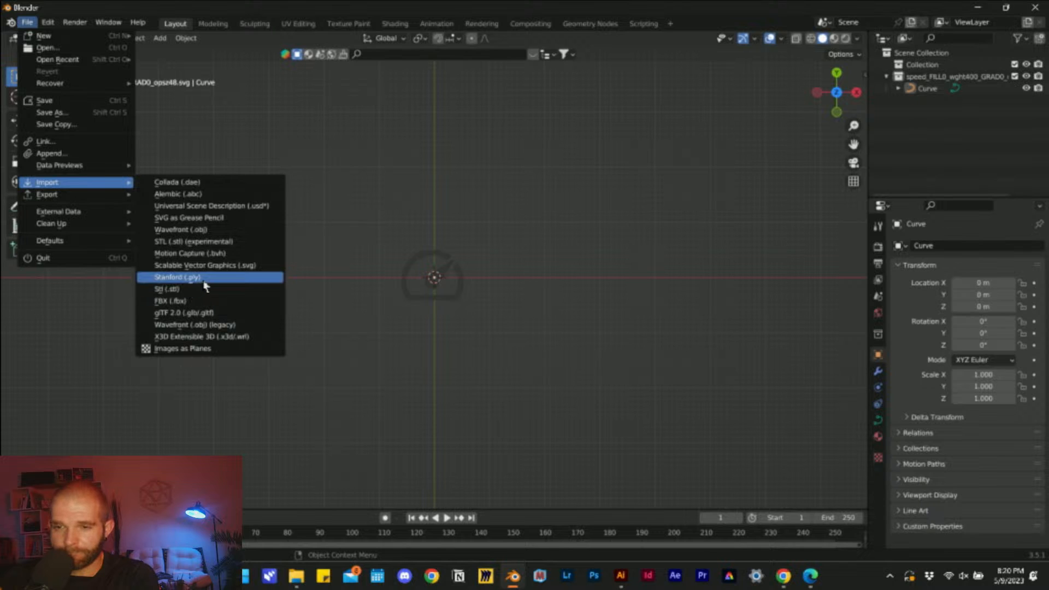
click(205, 265)
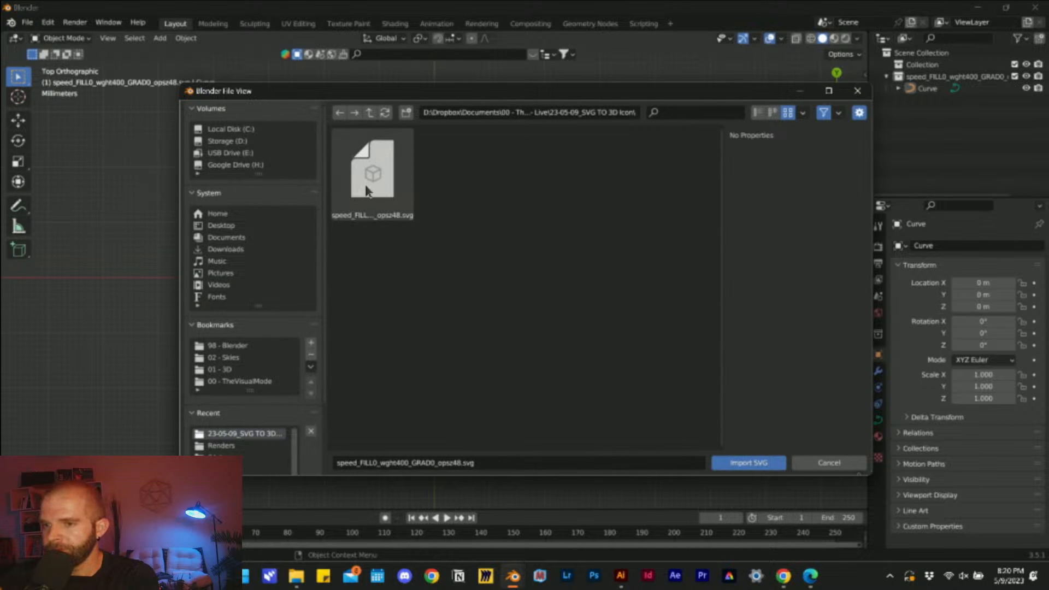
click(373, 194)
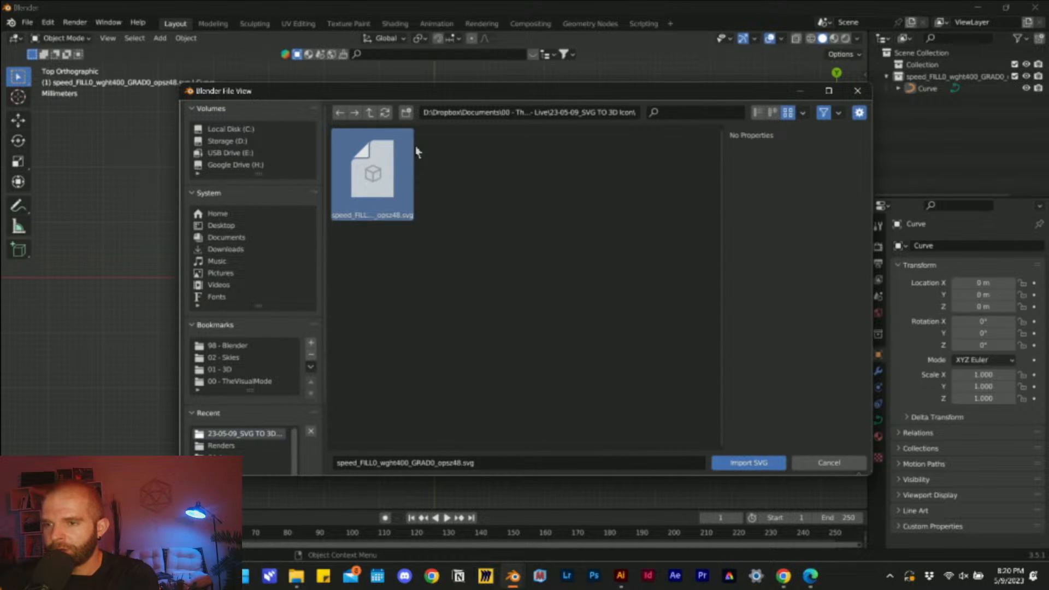
click(435, 272)
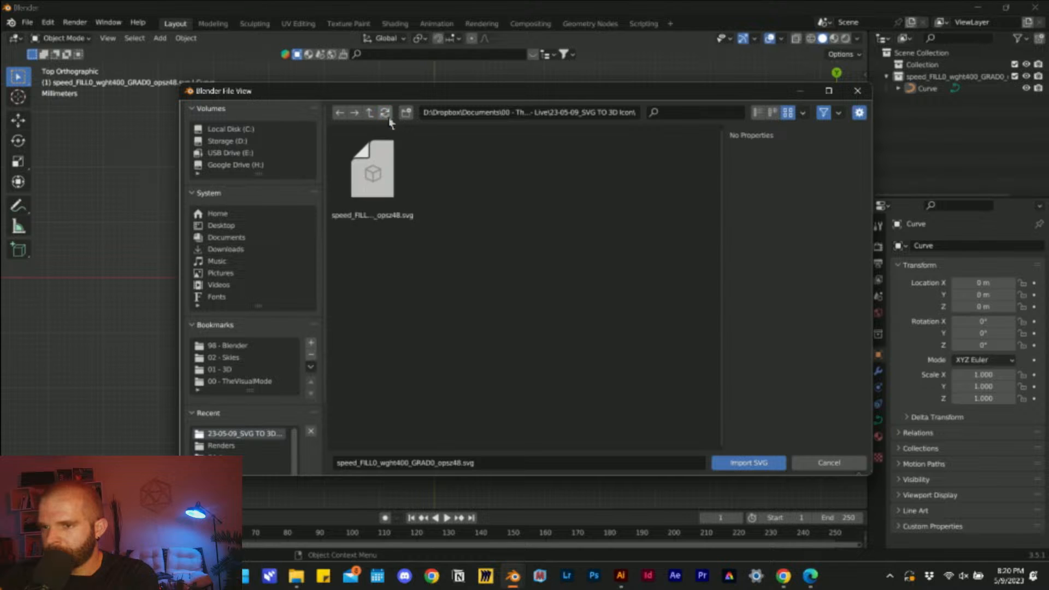
- Switch to Illustrator and check the project folder for the format of the exported Minimal Speed Gauge files
click(621, 577)
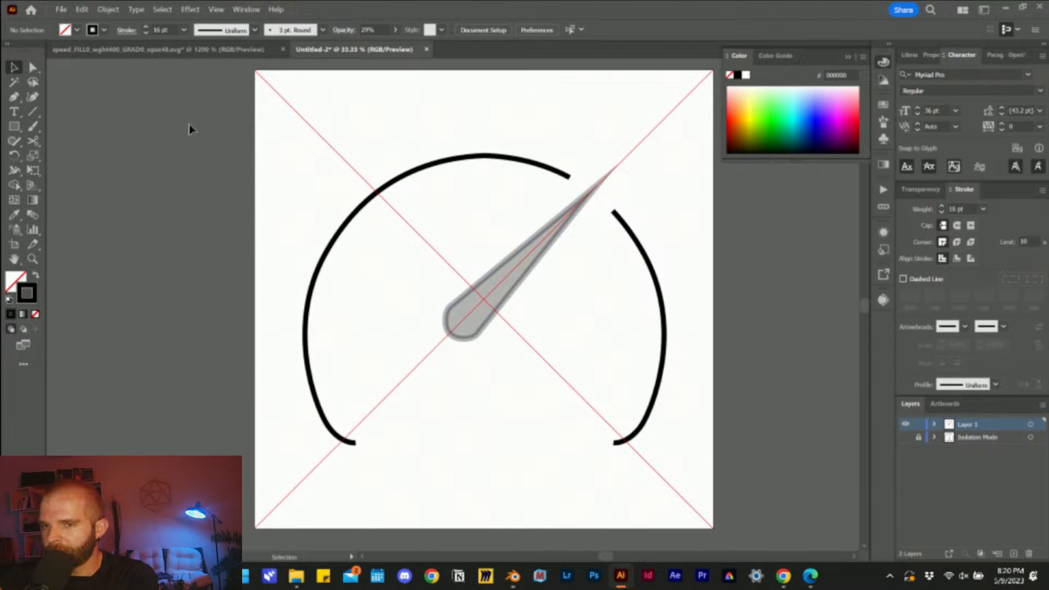
click(296, 577)
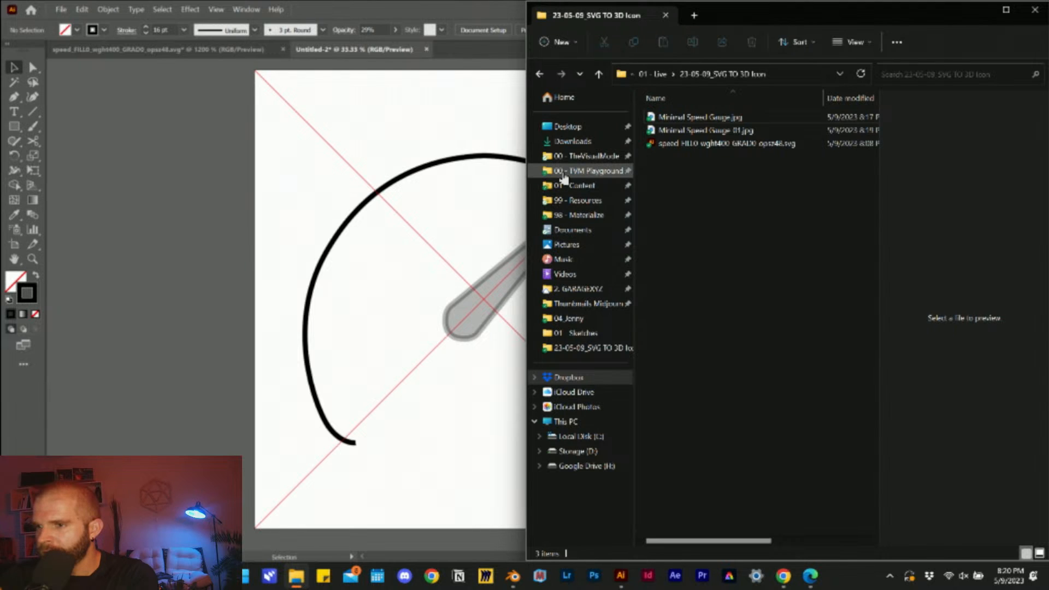
click(729, 131)
click(722, 130)
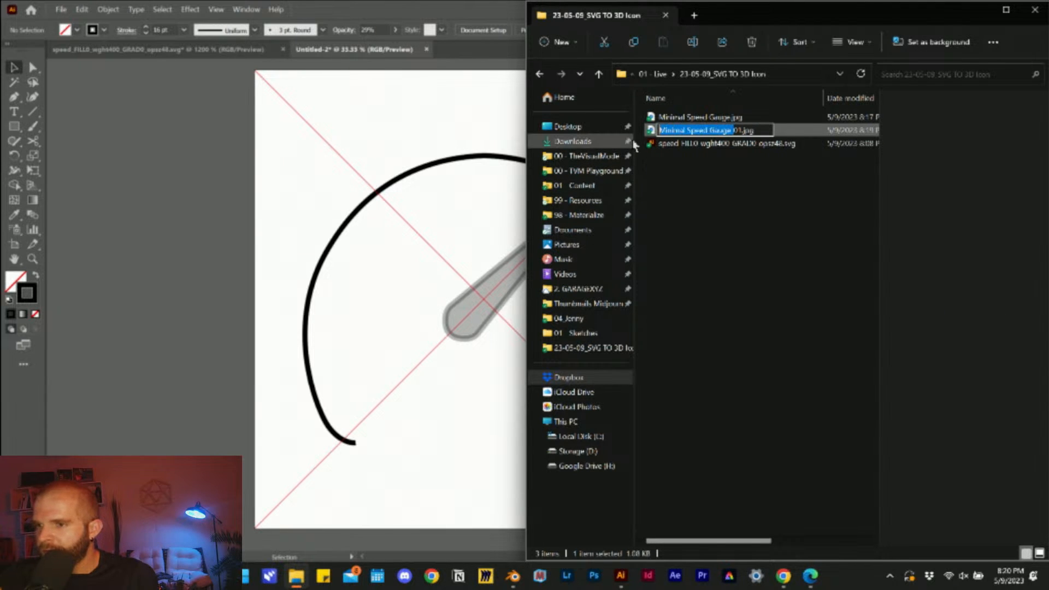
- Export the Illustrator gauge as an SVG named "Minimal Speed Gauge-" using artboards, keeping the default SVG options
click(151, 192)
click(59, 10)
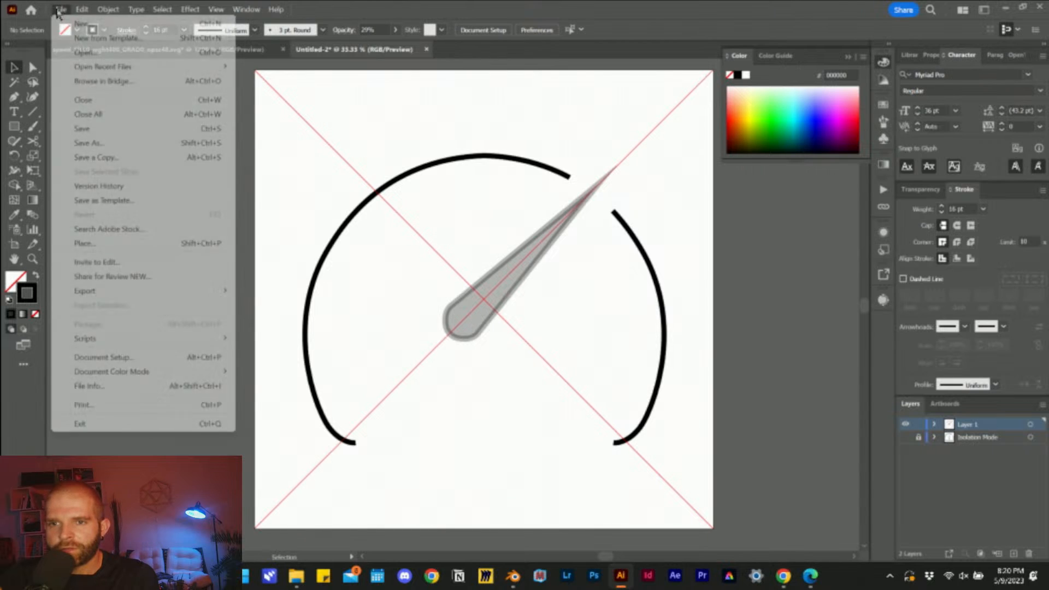
mouse_move(249, 288)
click(259, 304)
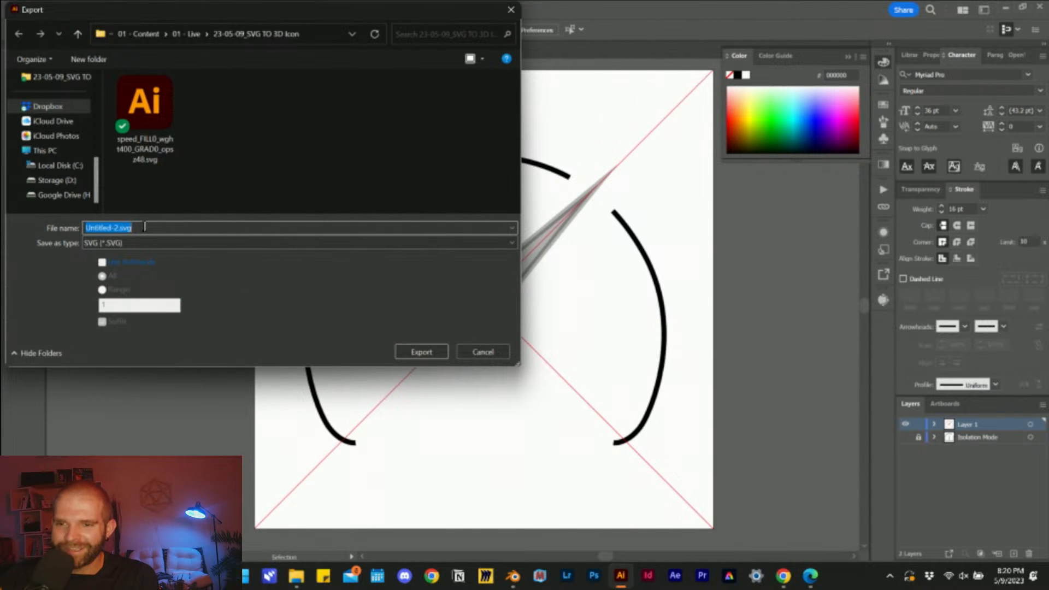
text(Minimal Speed Gauge -)
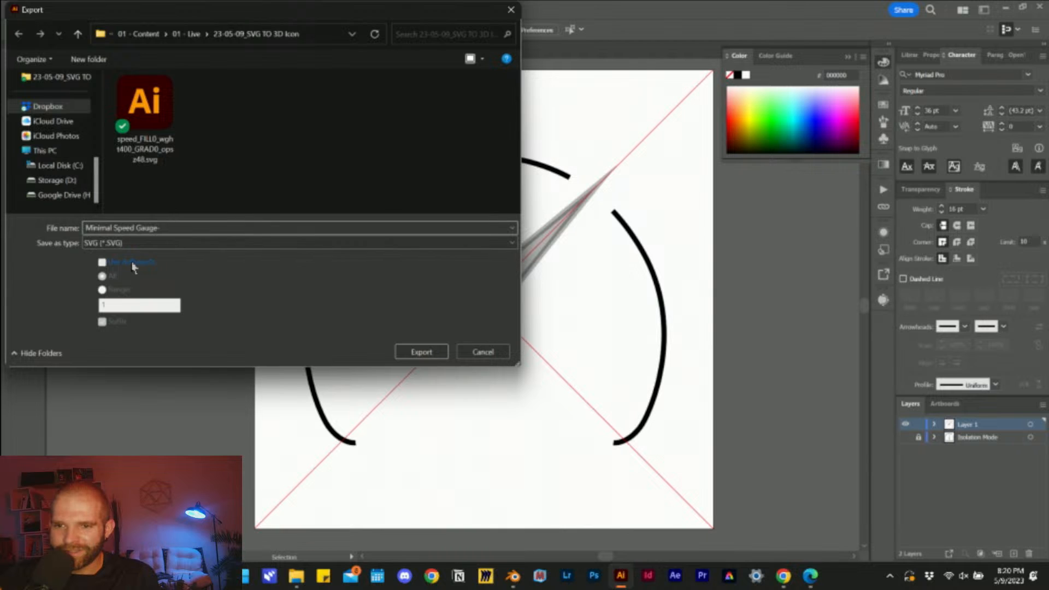
click(133, 265)
click(411, 351)
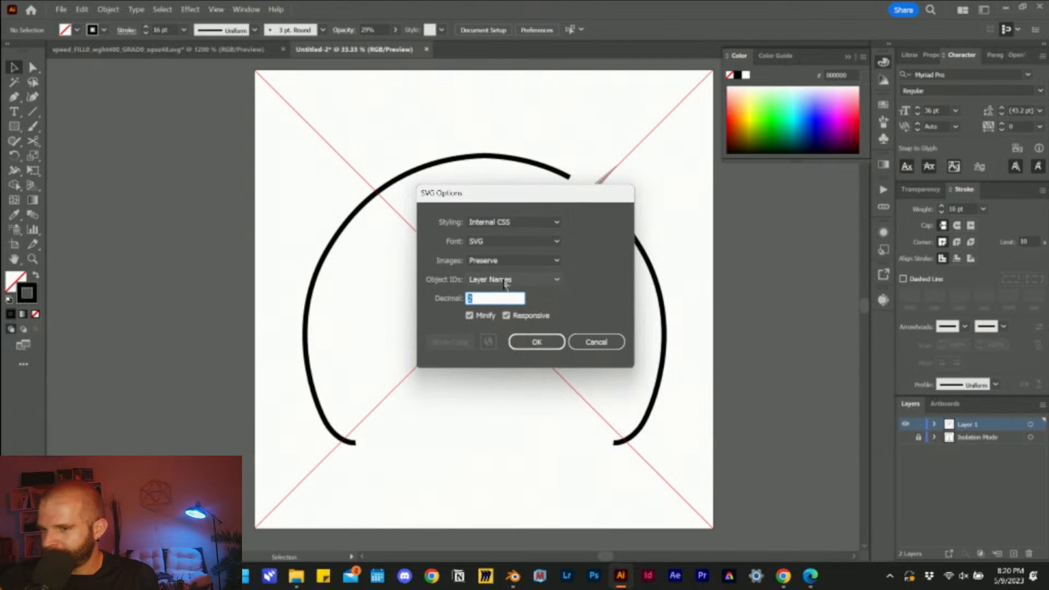
click(535, 342)
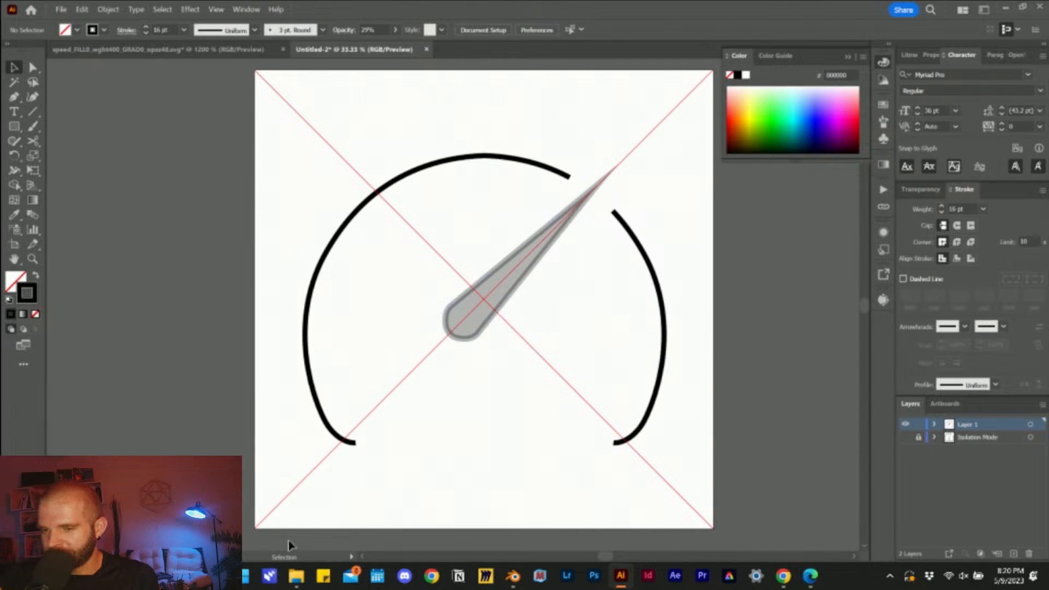
- Check the project folder for the new export, switch to Blender, and import Minimal Speed Gauge-01.svg
click(296, 576)
click(739, 316)
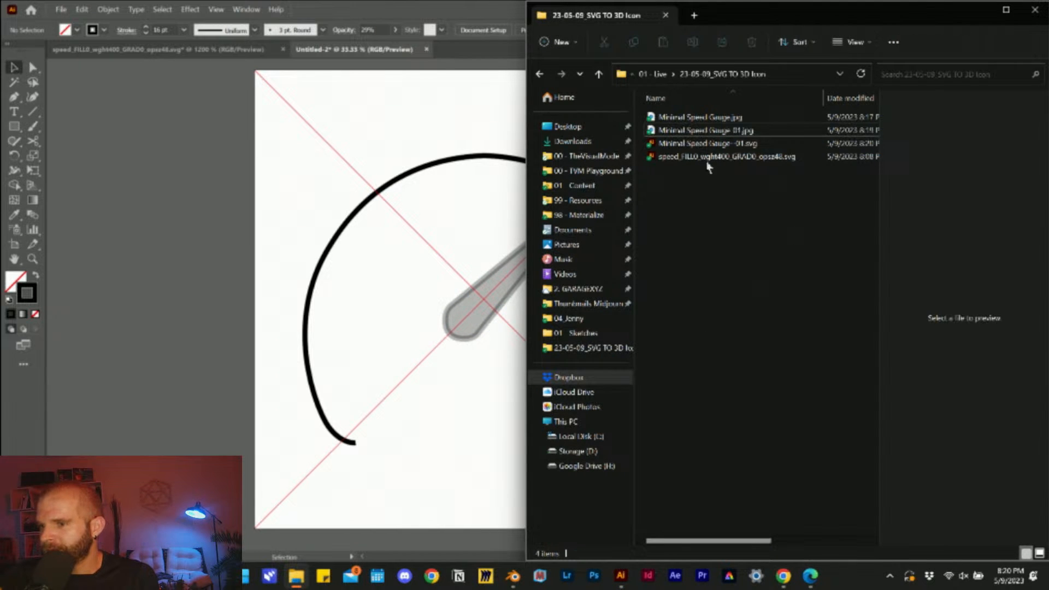
mouse_move(515, 578)
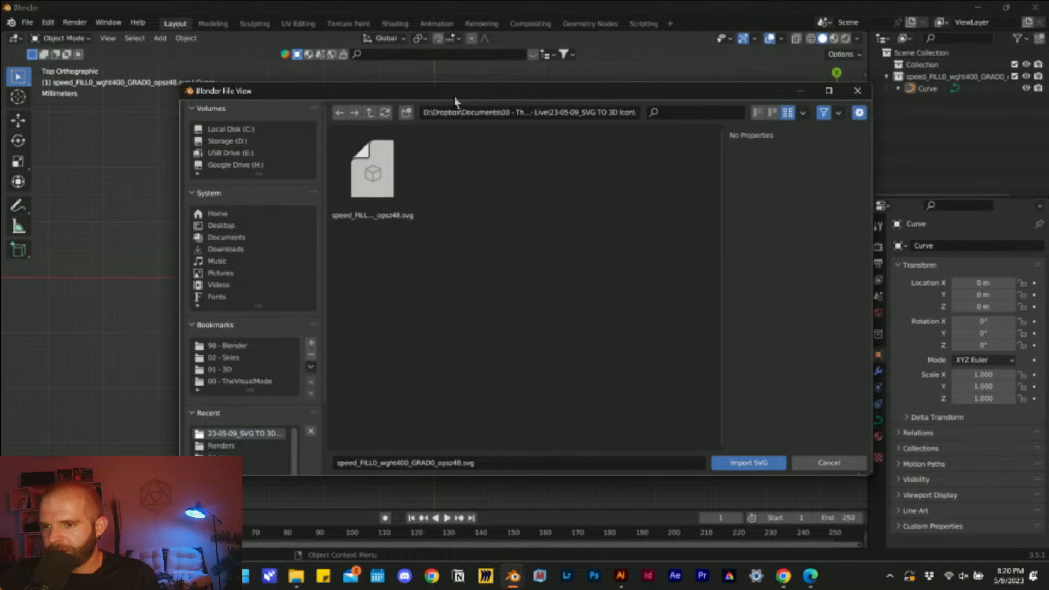
click(384, 112)
click(395, 190)
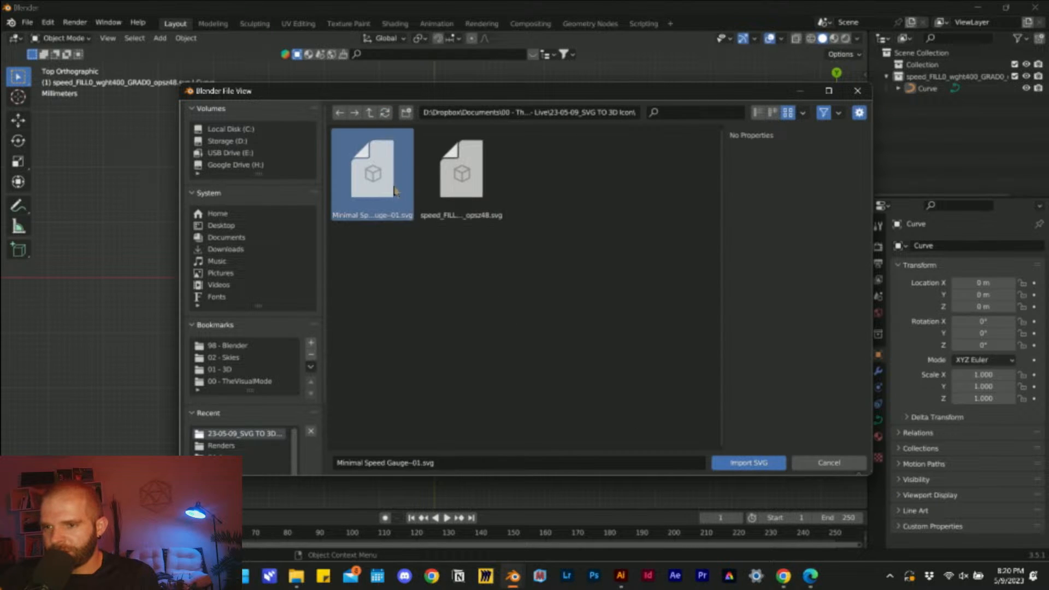
double_click(381, 196)
- Inspect the imported gauge curves from the top, selecting them together and individually to examine their shapes
scroll(432, 375, down, 15)
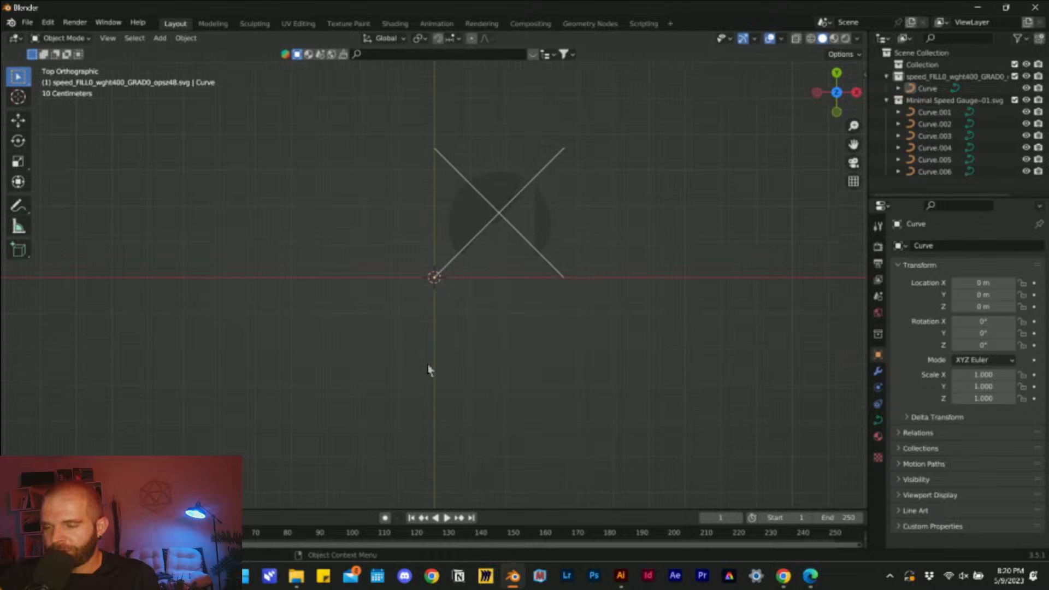
scroll(501, 189, up, 4)
shift+middle_drag(496, 206, 380, 276)
scroll(458, 256, down, 1)
scroll(380, 277, up, 3)
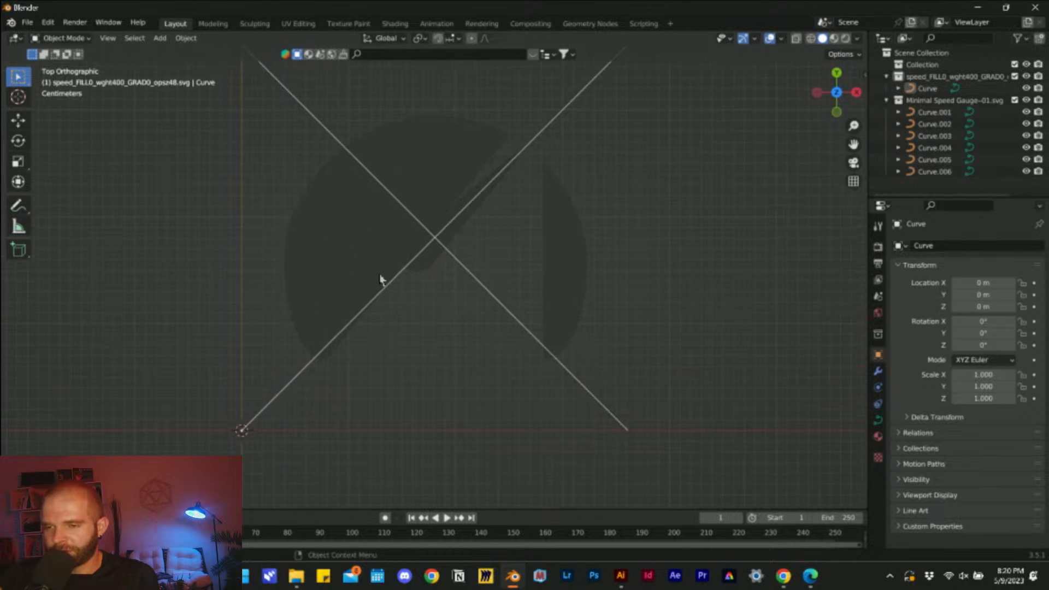
scroll(381, 309, down, 1)
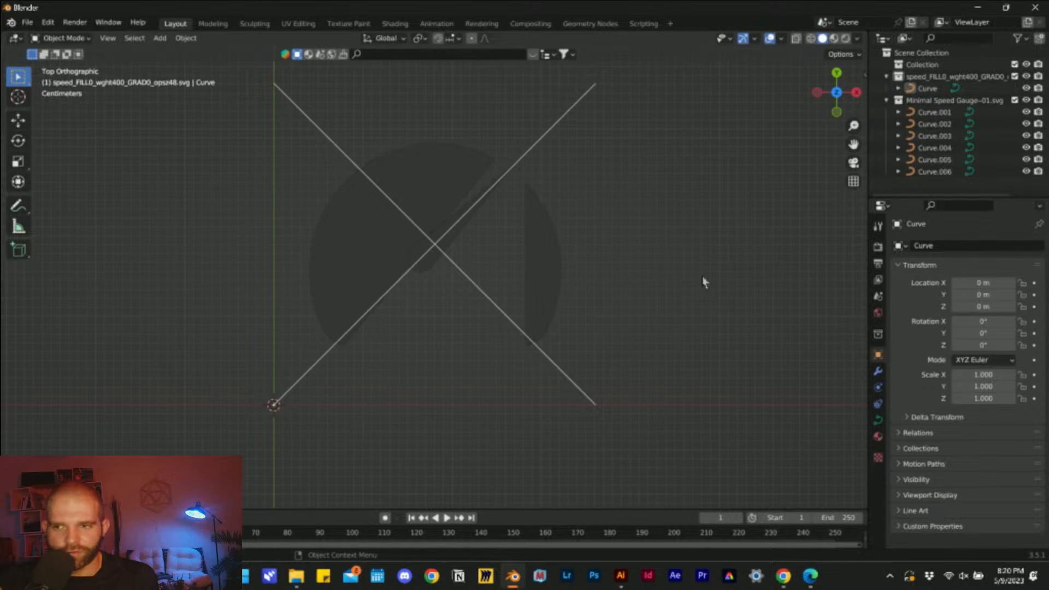
drag(703, 281, 216, 164)
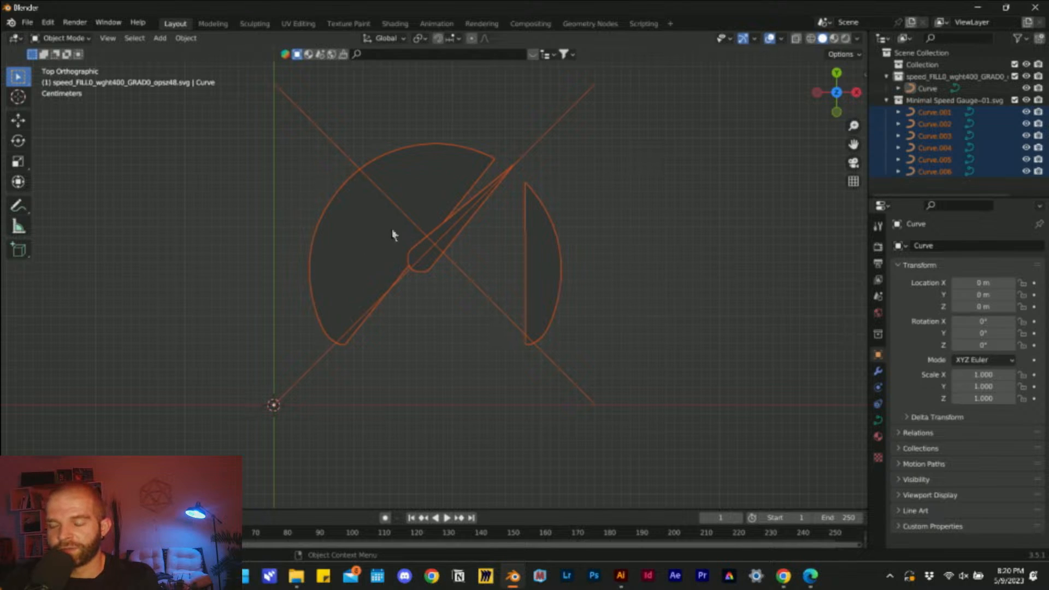
click(742, 266)
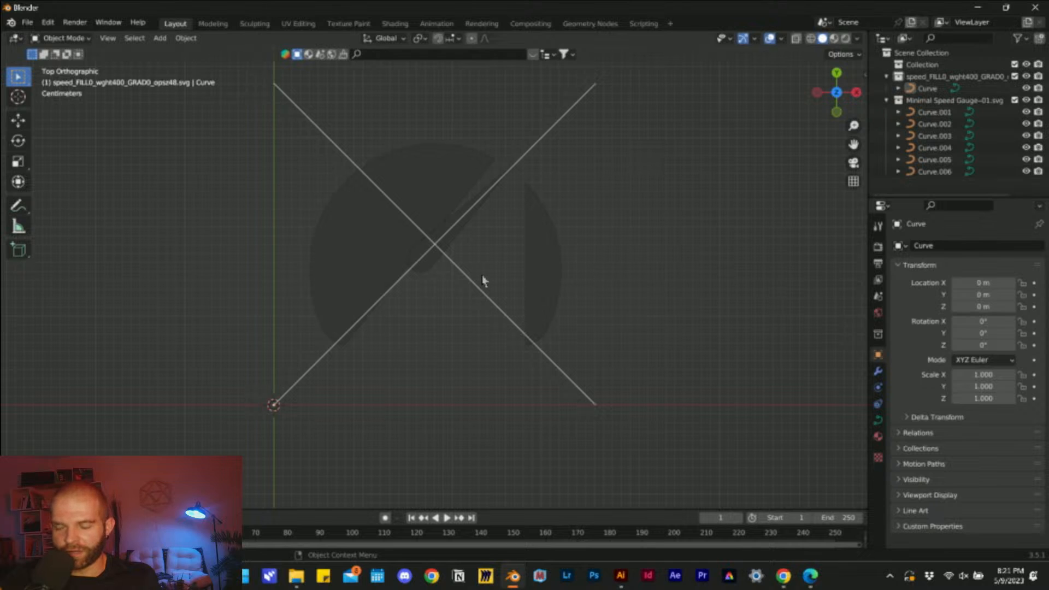
drag(625, 306, 198, 167)
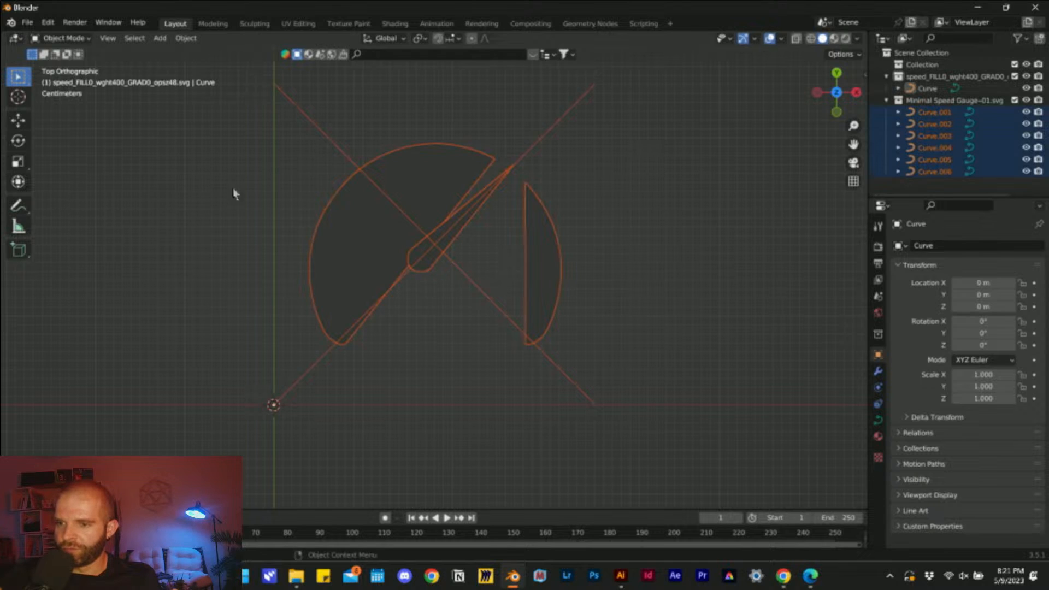
click(592, 240)
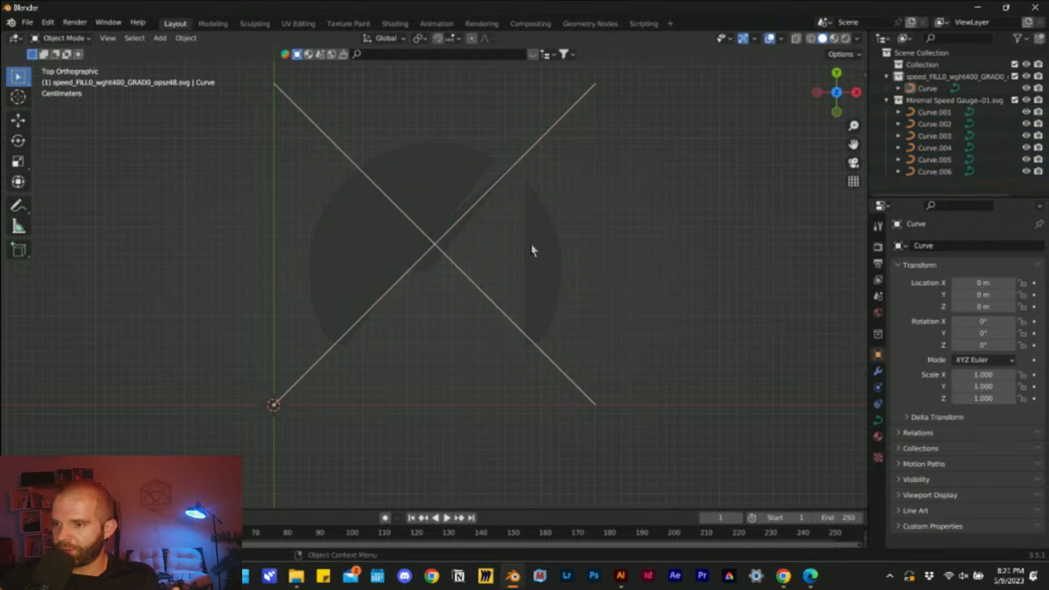
click(533, 250)
click(352, 276)
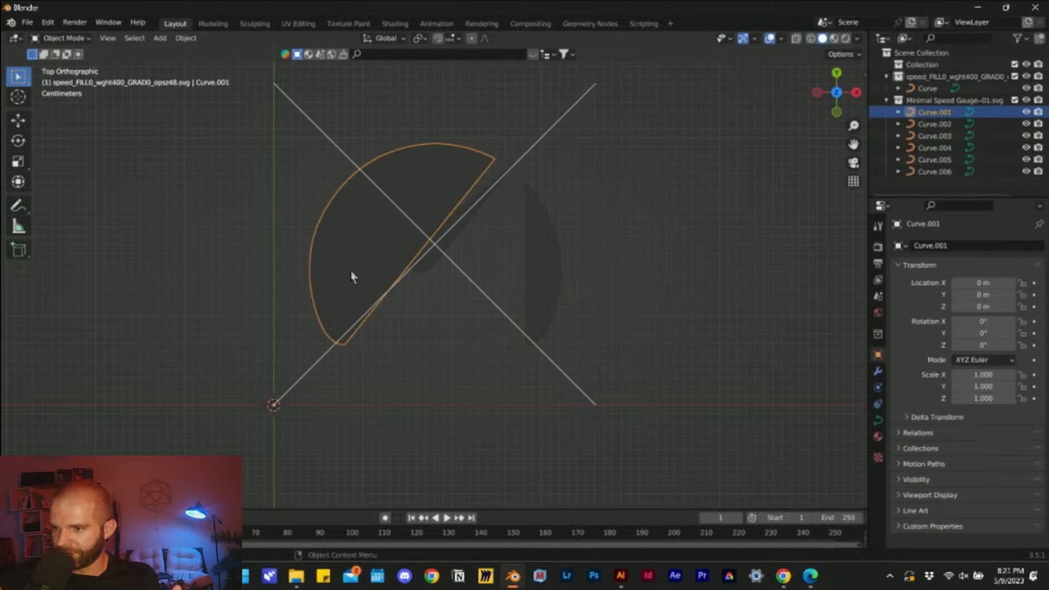
click(421, 269)
click(309, 249)
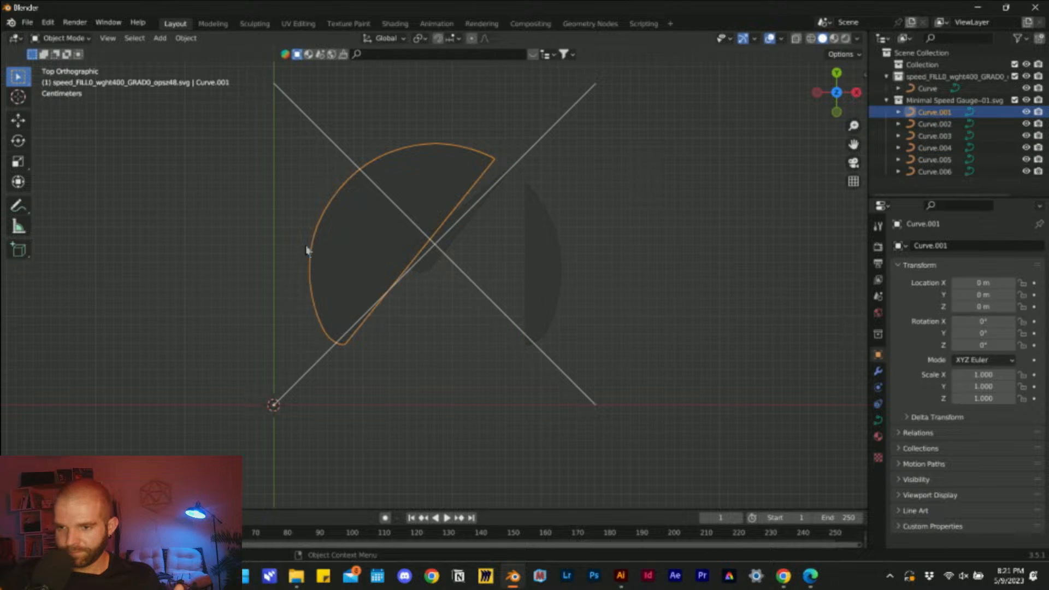
click(329, 145)
click(501, 152)
- Select all the imported gauge curves and set their origins to Center of Mass (Surface)
drag(708, 326, 236, 134)
click(186, 37)
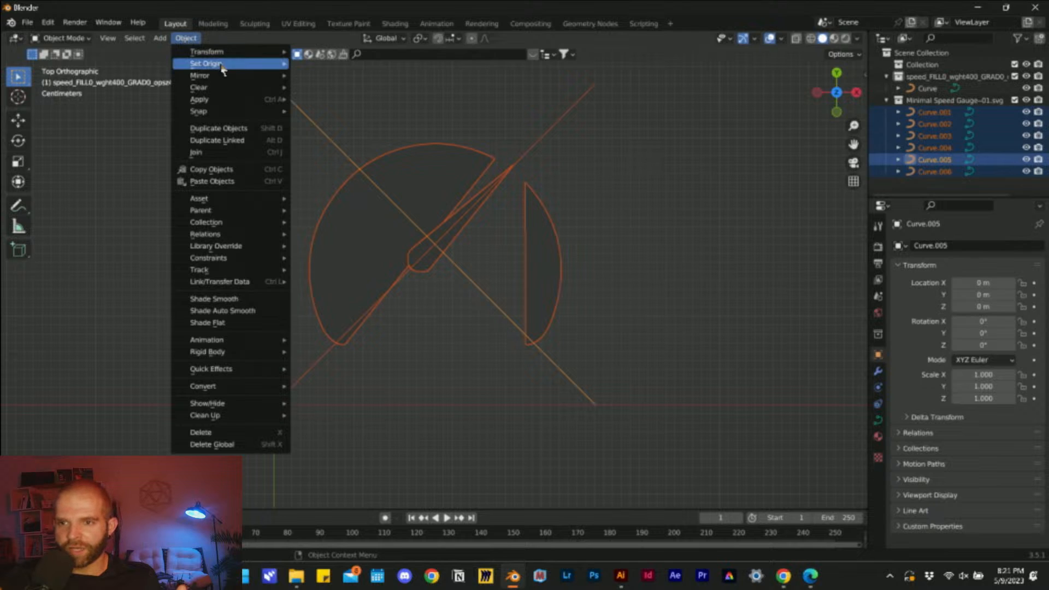
mouse_move(246, 66)
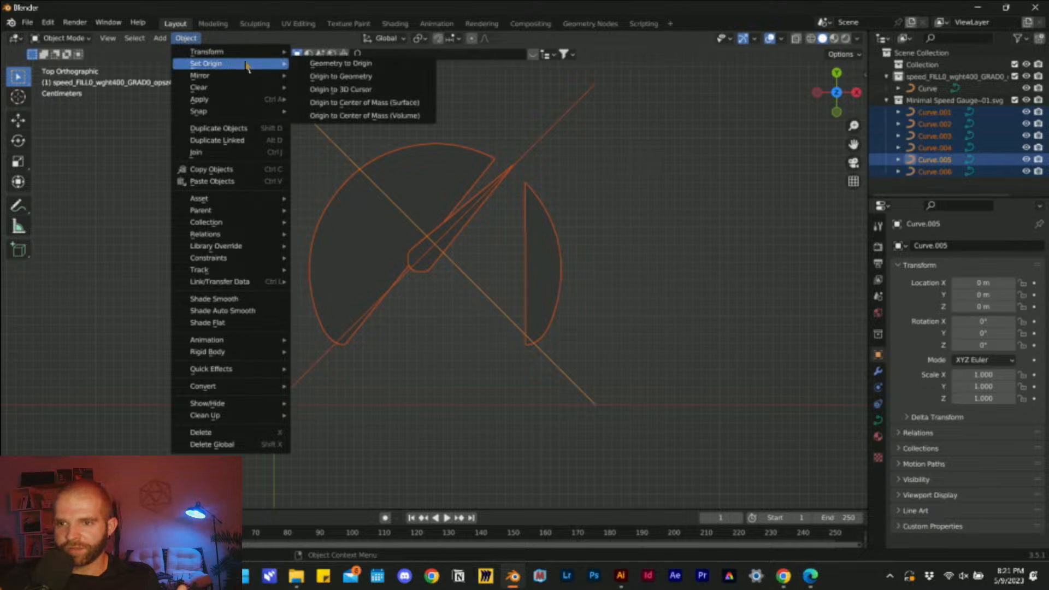
click(404, 103)
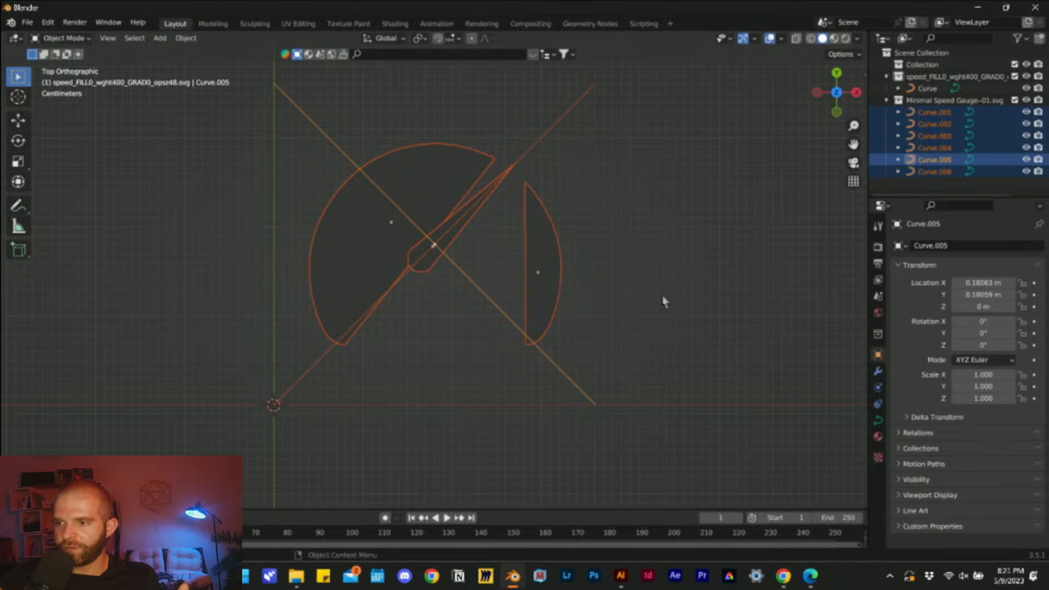
- Try setting the active gauge curve's X location to 0, and undo the change
click(987, 285)
text(0)
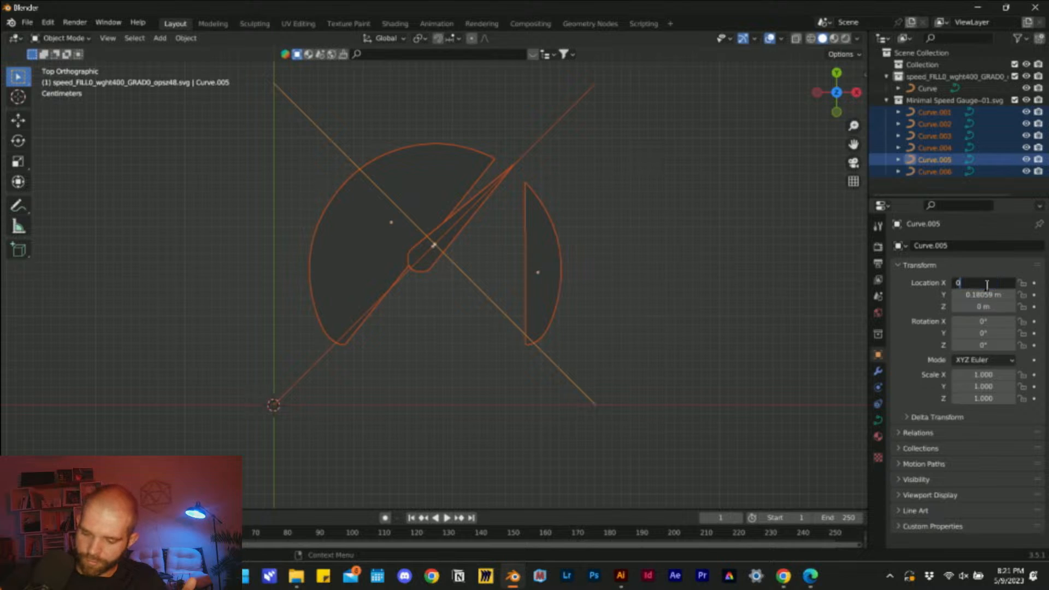
key(Return)
key(ctrl+z)
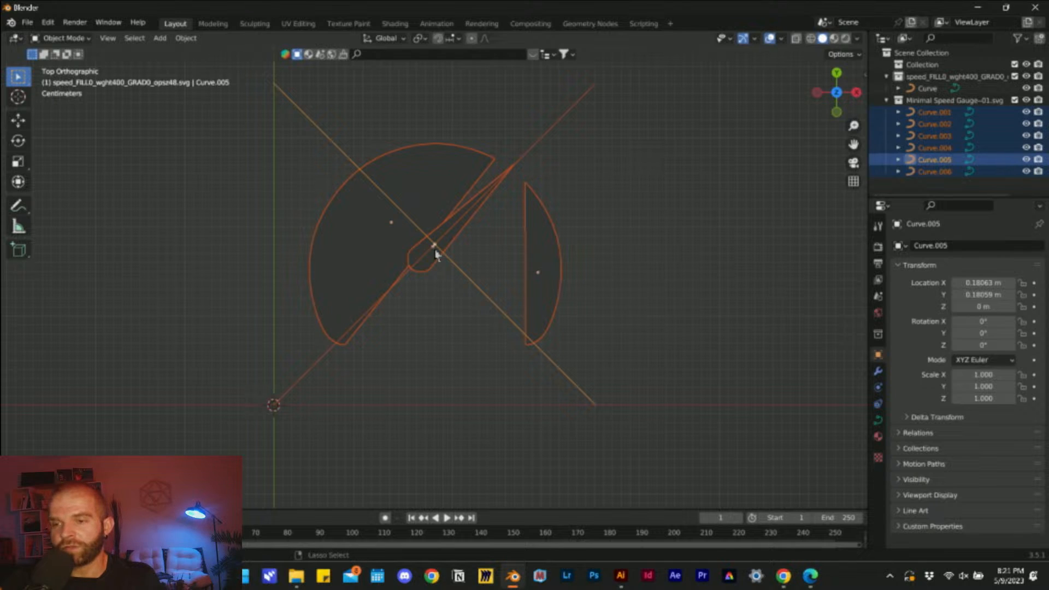
- Join the selected gauge curves into one object and set its X and Y location to 0
key(ctrl+j)
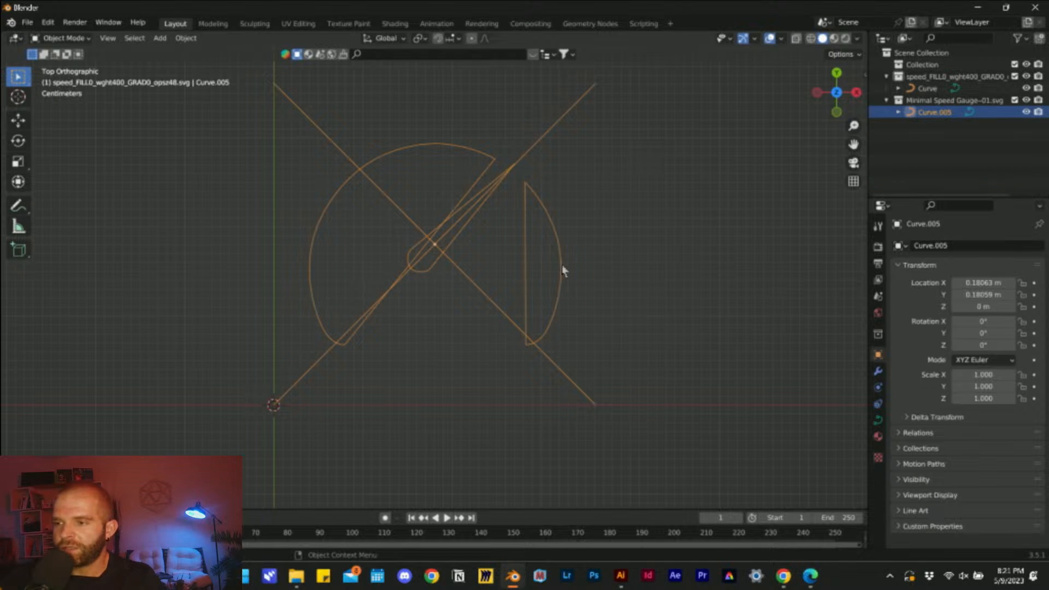
click(980, 283)
text(0)
key(Return)
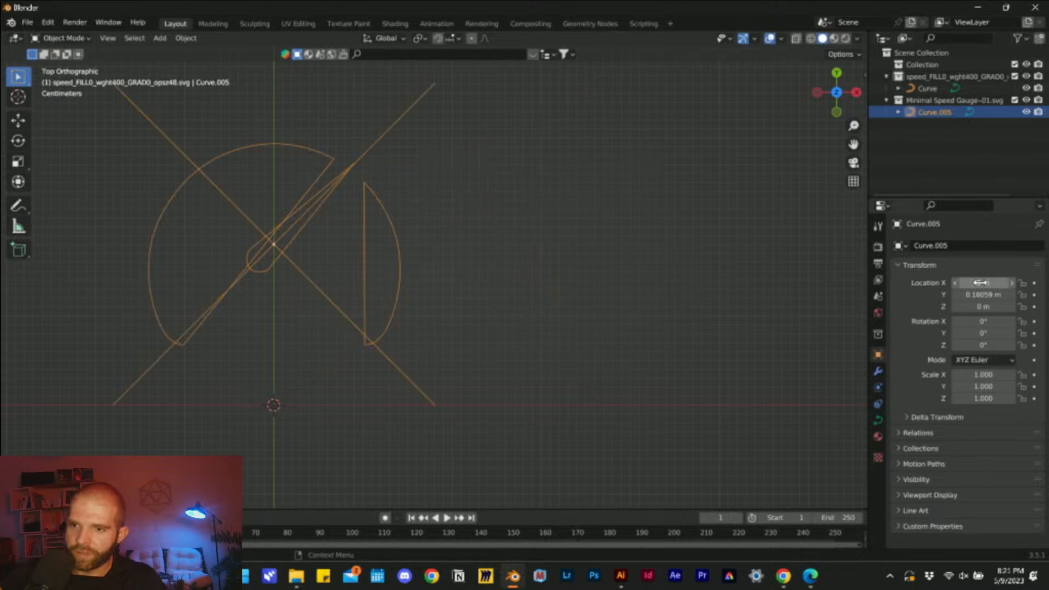
click(981, 295)
text(0)
key(Return)
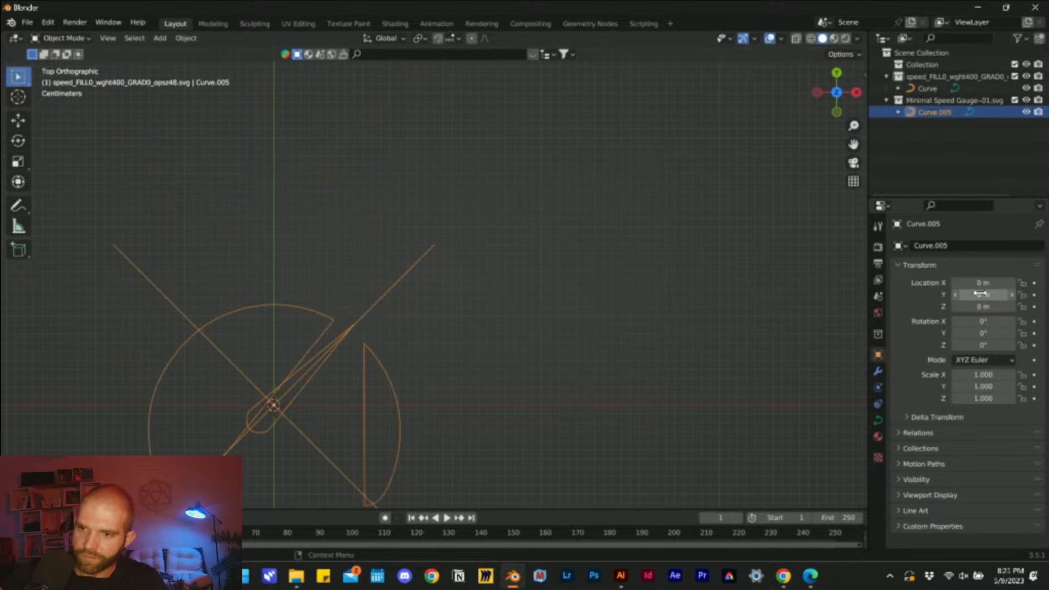
- Try to separate all control points of the joined gauge curve in Edit Mode, and return to Object Mode
key(Tab)
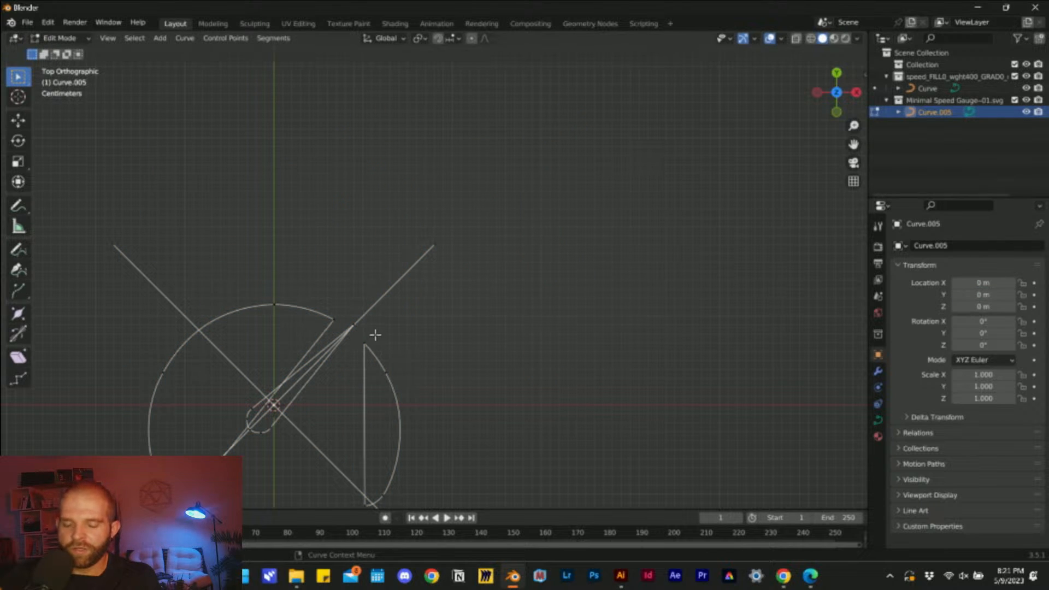
scroll(372, 334, down, 3)
key(a)
shift+middle_drag(356, 360, 476, 286)
scroll(475, 288, up, 3)
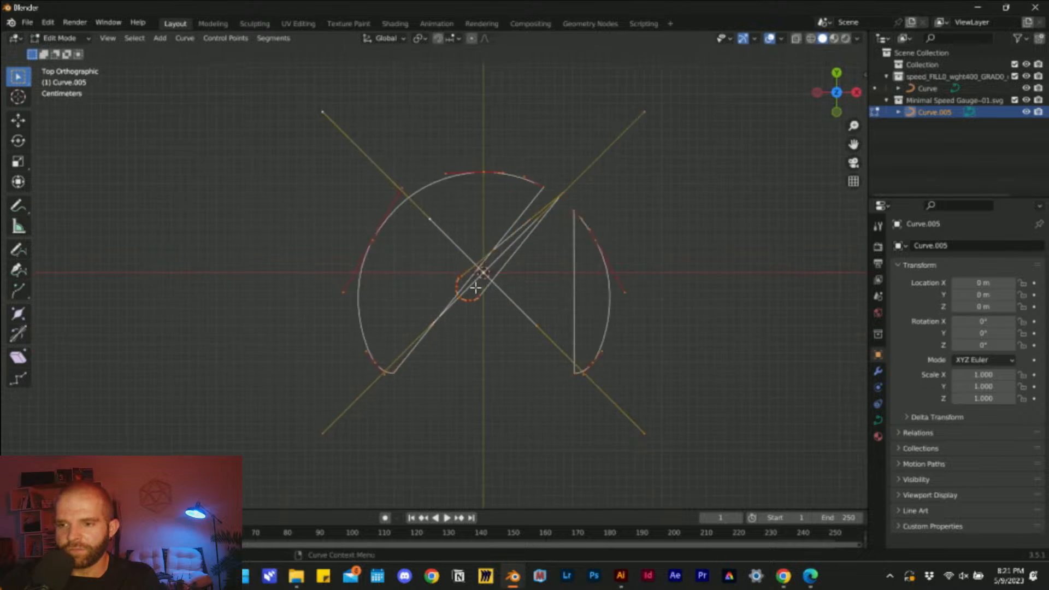
scroll(481, 284, up, 1)
right_click(515, 272)
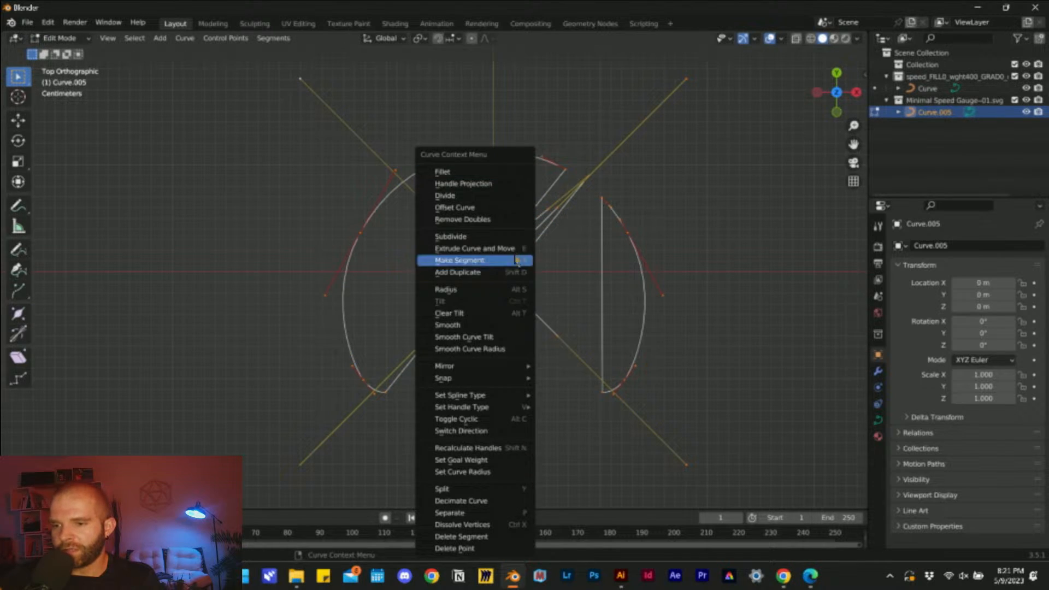
click(514, 515)
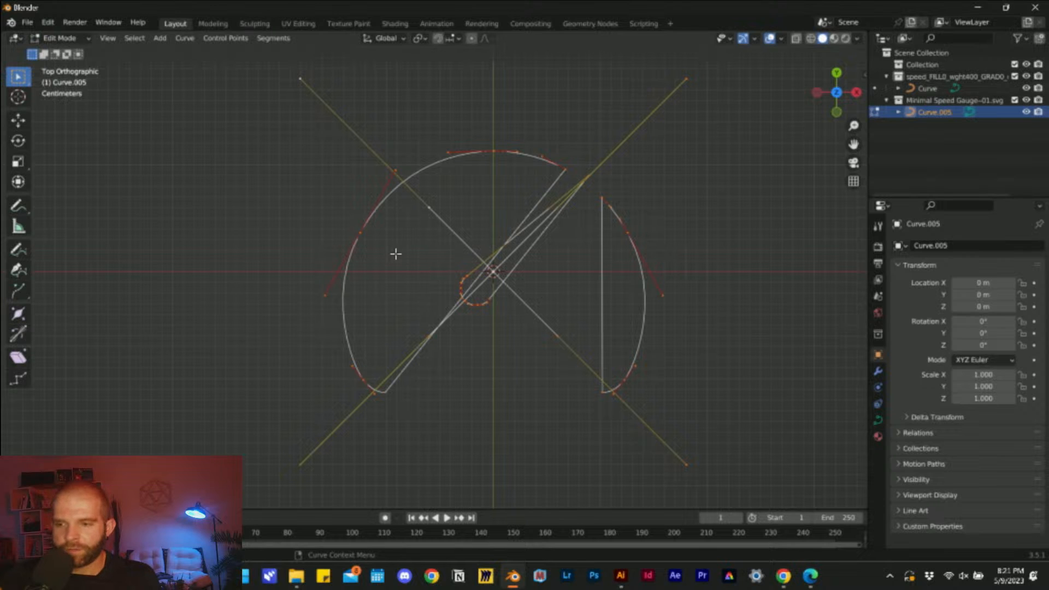
scroll(397, 254, down, 3)
scroll(443, 266, up, 2)
key(Tab)
click(492, 350)
- Undo the joined gauge curve's move to X and Y location 0
scroll(488, 307, up, 2)
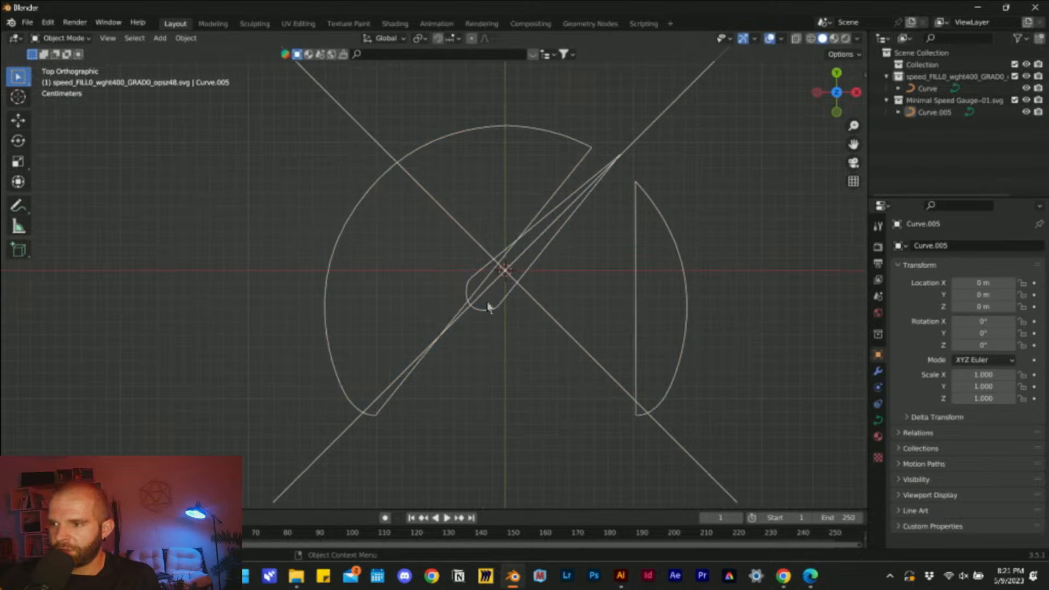
shift+middle_drag(545, 300, 392, 313)
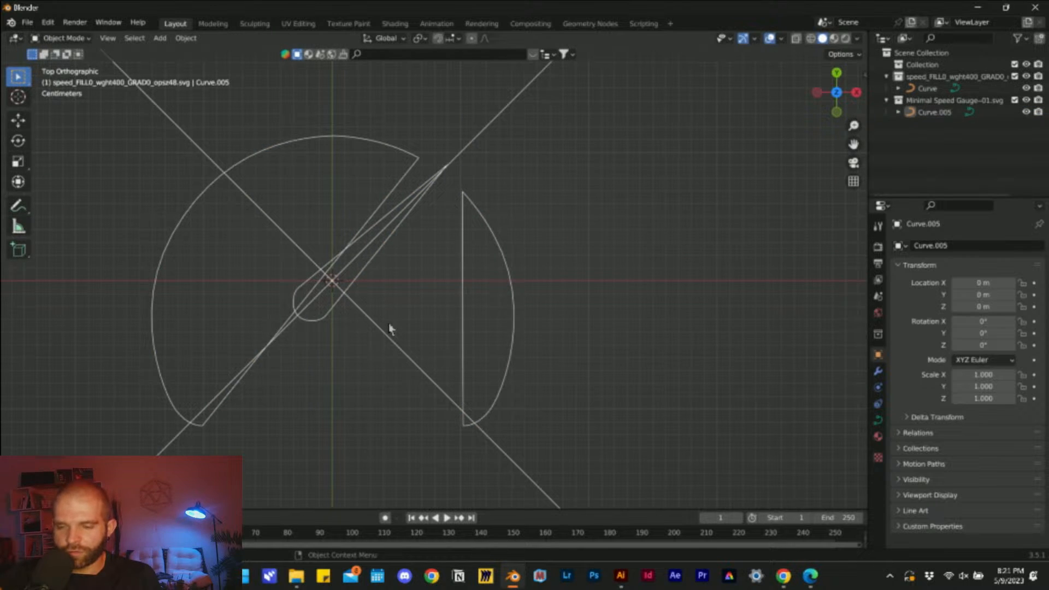
click(389, 330)
key(Tab)
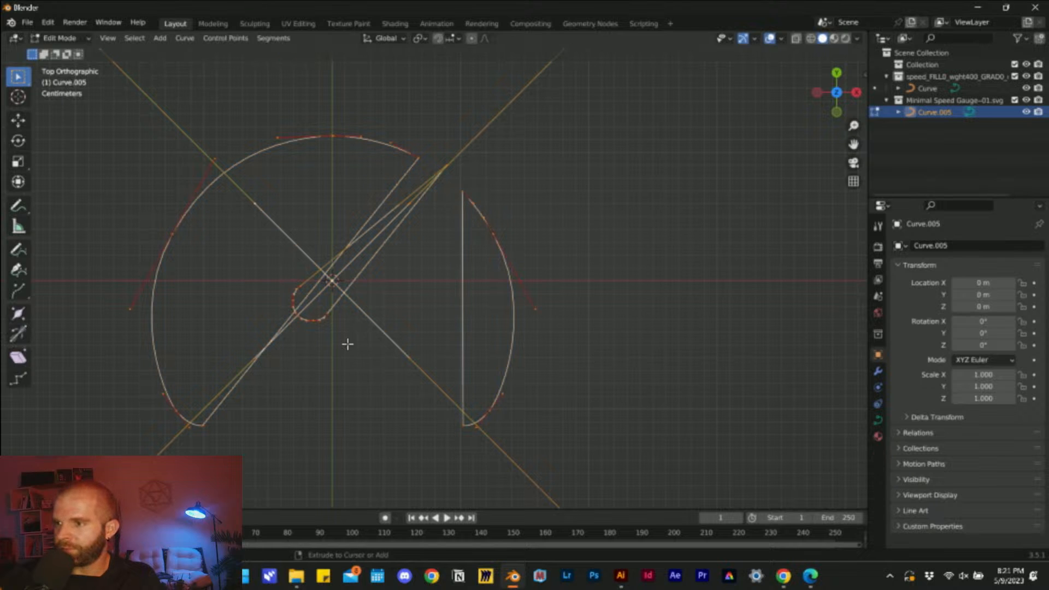
key(ctrl+z)
key(ctrl+z)
key(ctrl+z)
key(ctrl+z)
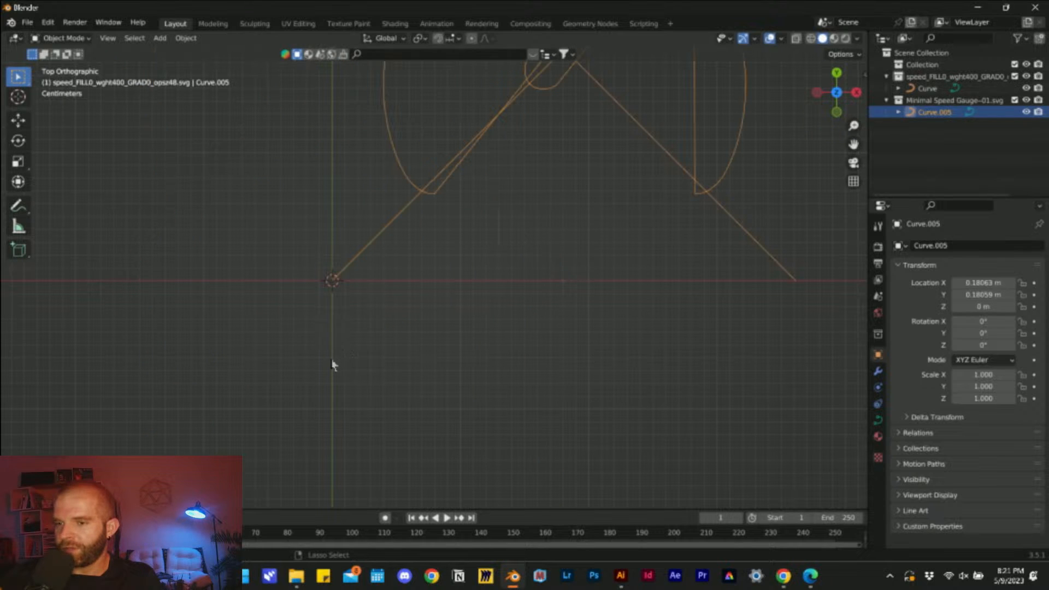
scroll(352, 373, down, 2)
scroll(464, 207, up, 2)
shift+middle_drag(464, 207, 312, 328)
shift+middle_drag(411, 210, 402, 267)
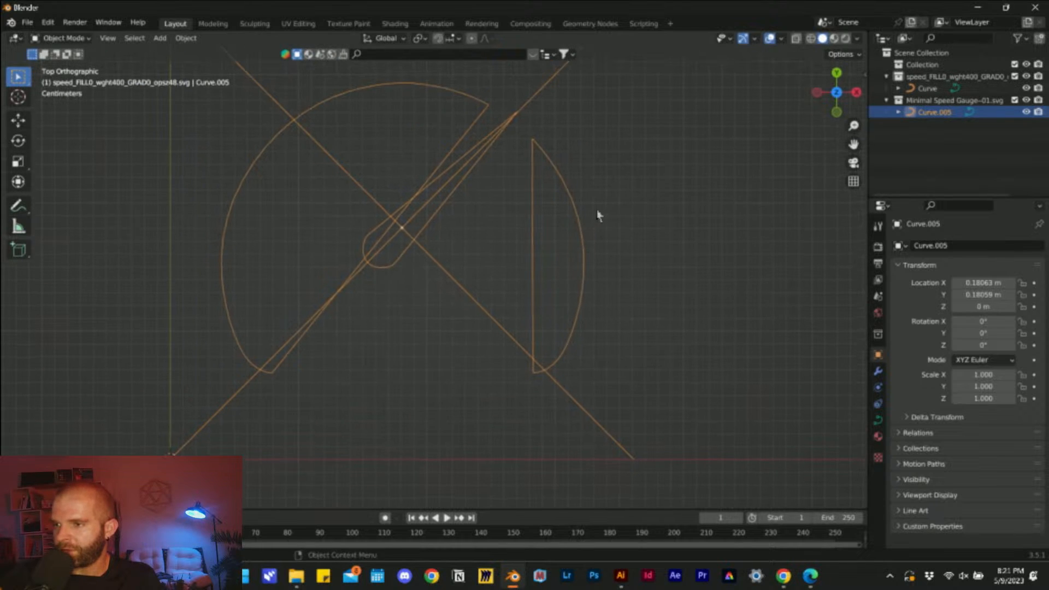
- Select the original filled speed icon curve and scale it up to about 28.75
click(598, 215)
scroll(637, 297, down, 2)
drag(694, 323, 191, 176)
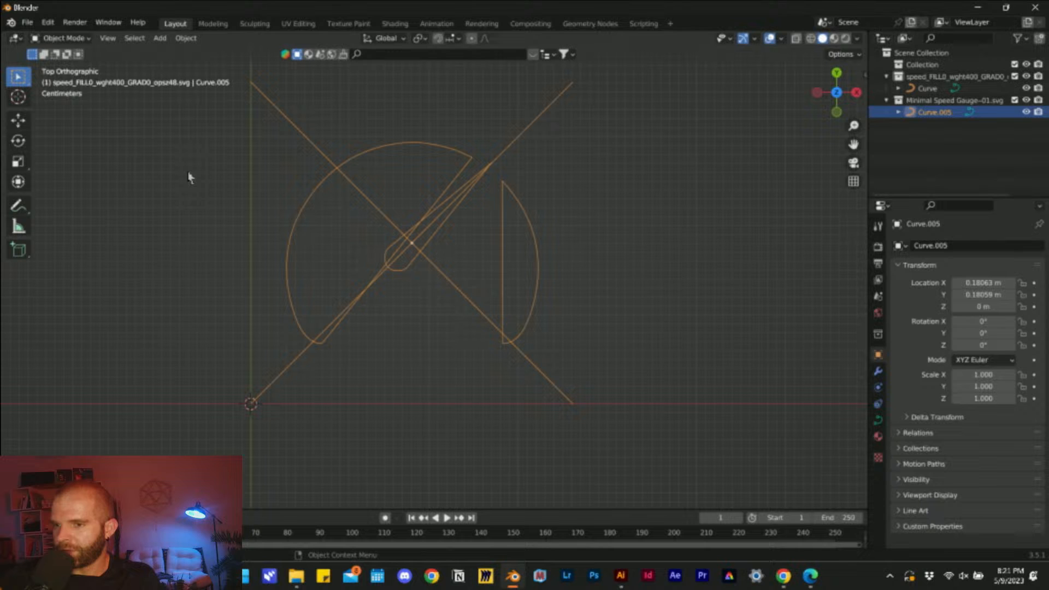
click(429, 358)
click(927, 88)
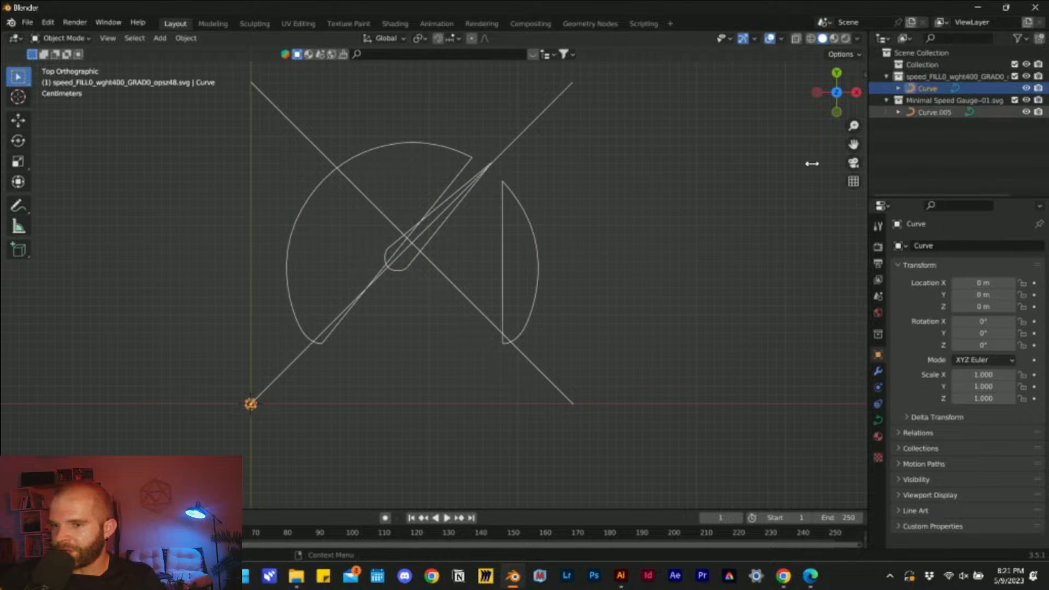
key(s)
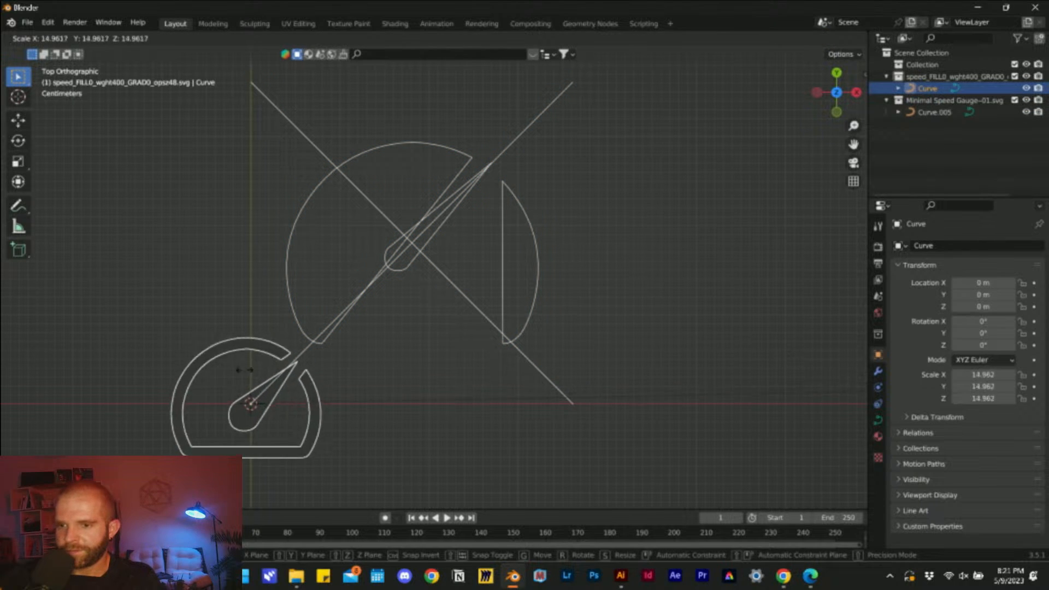
click(82, 403)
- Move the enlarged speed icon curve beside the gauge outlines, to about X -0.2 m and Y 0.166 m
key(g)
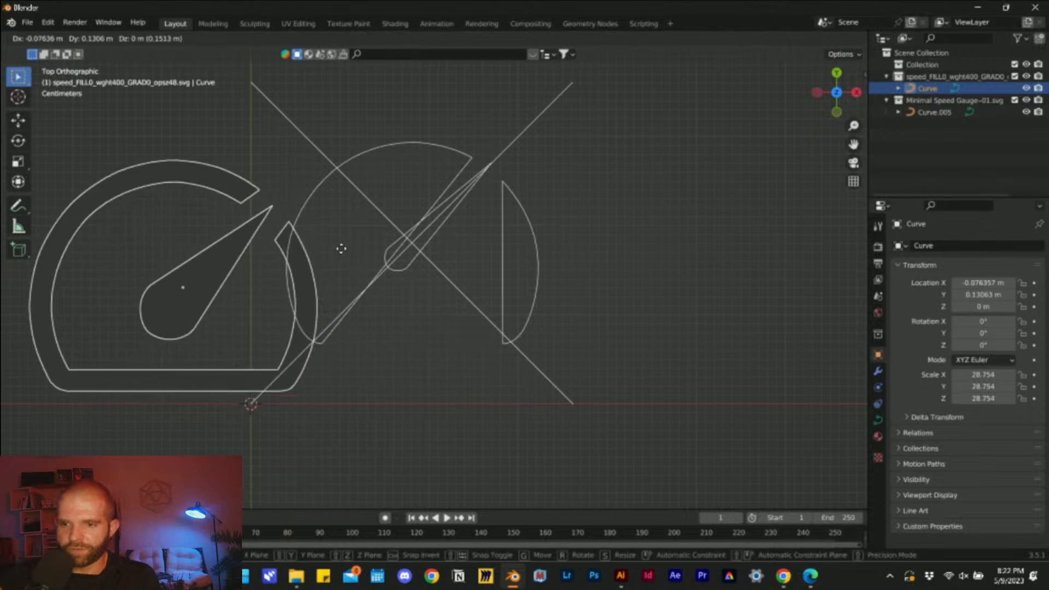
click(244, 225)
scroll(363, 279, up, 2)
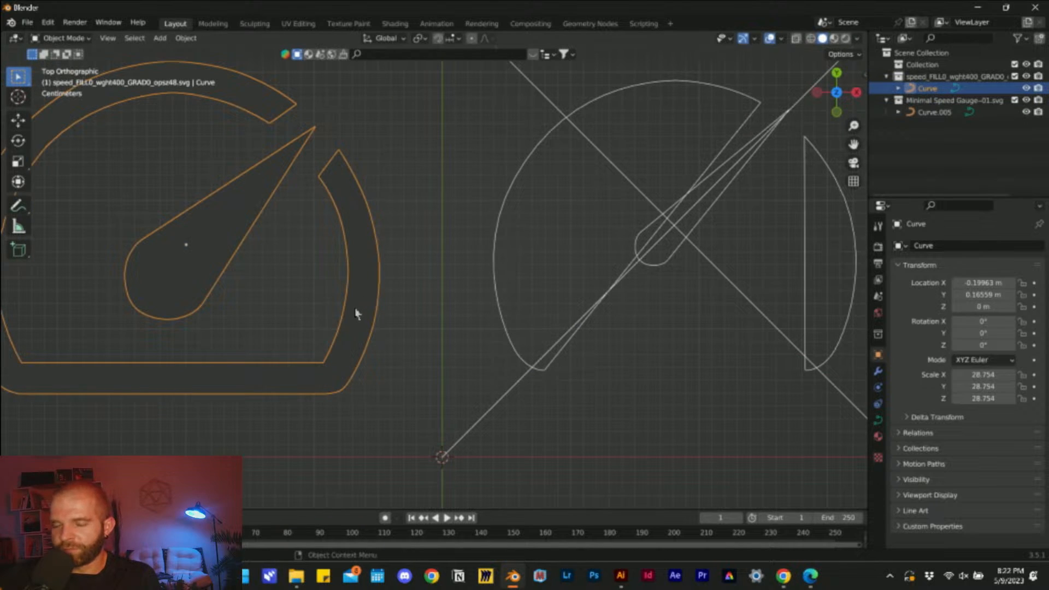
shift+middle_drag(291, 318, 402, 328)
middle_drag(479, 307, 305, 291)
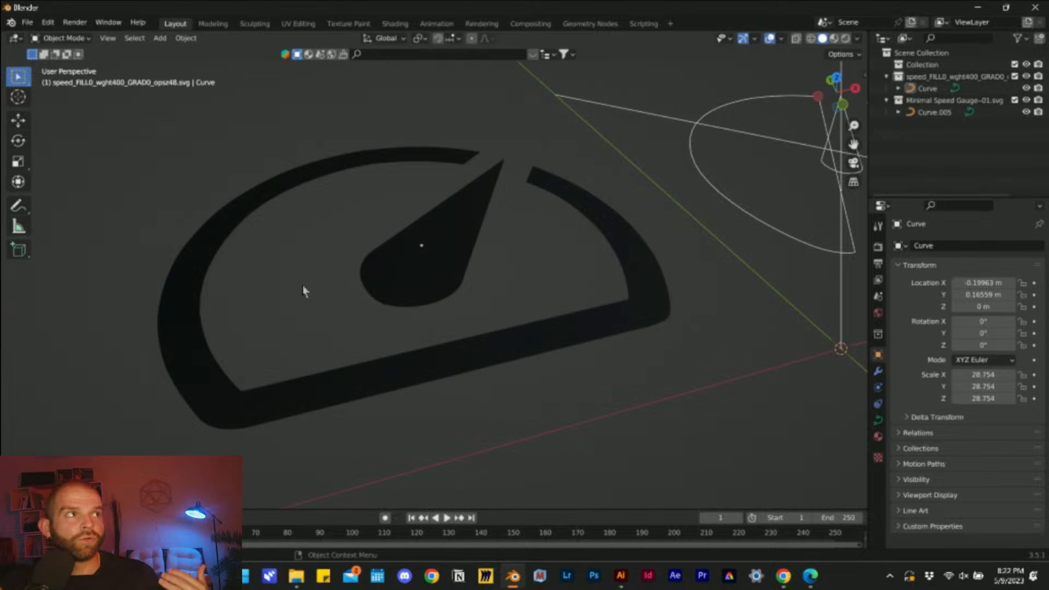
middle_drag(320, 263, 421, 308)
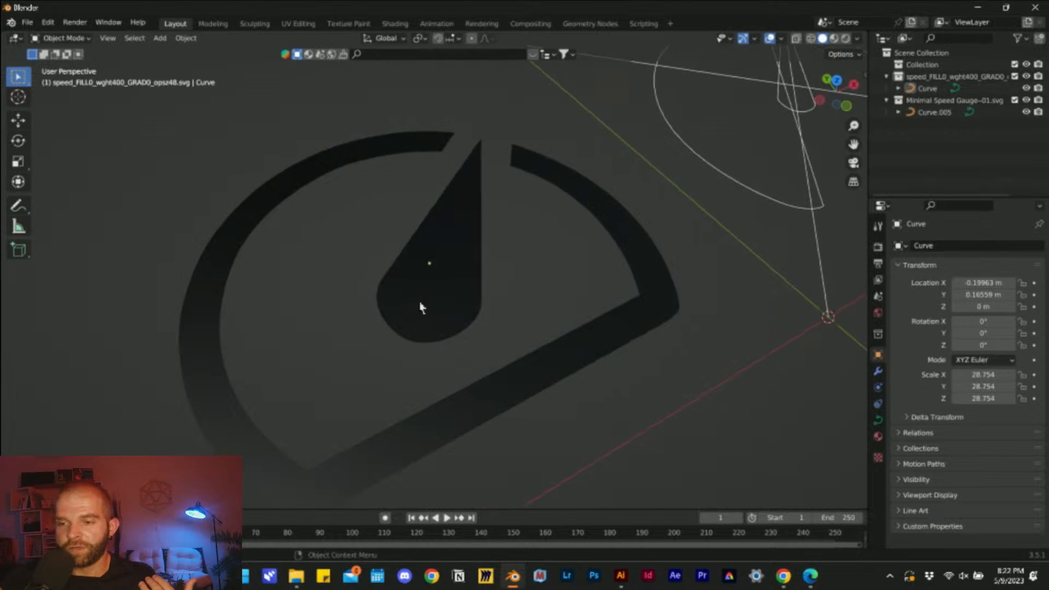
- Select the filled speed icon curve and examine which modifiers can be added to it
click(421, 308)
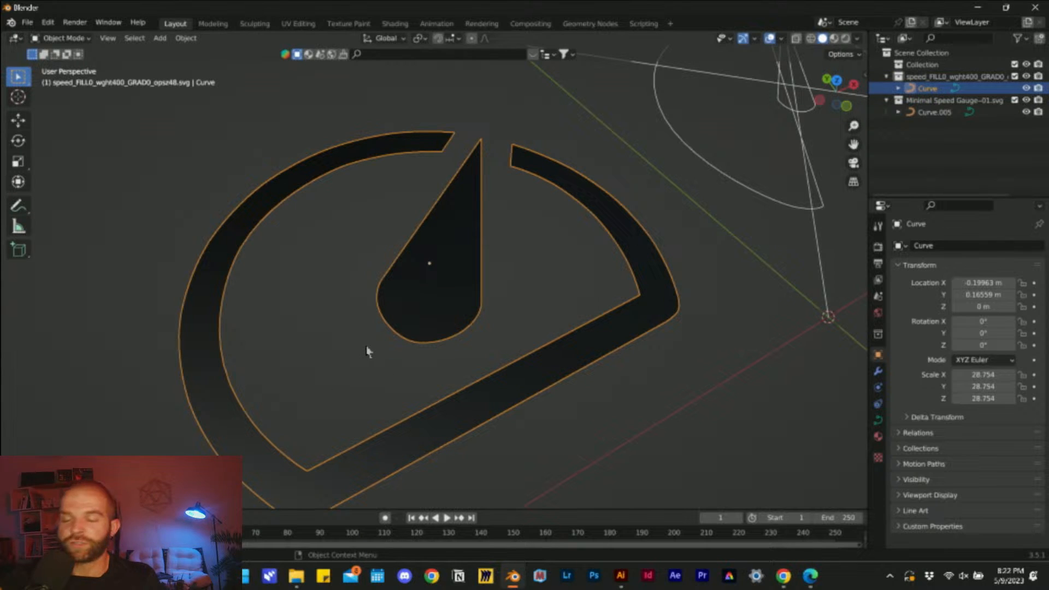
click(878, 372)
click(932, 246)
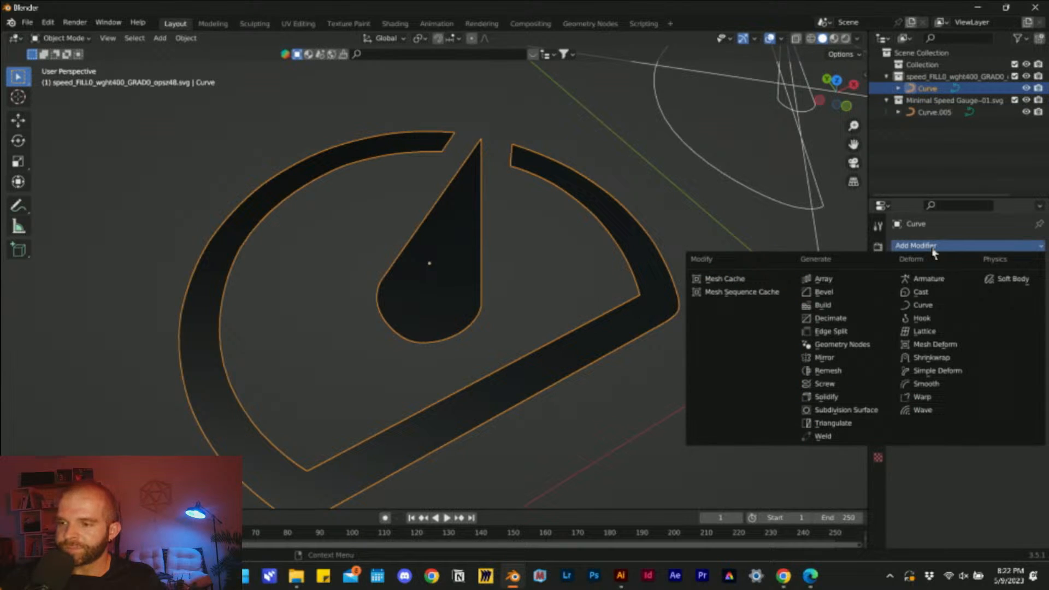
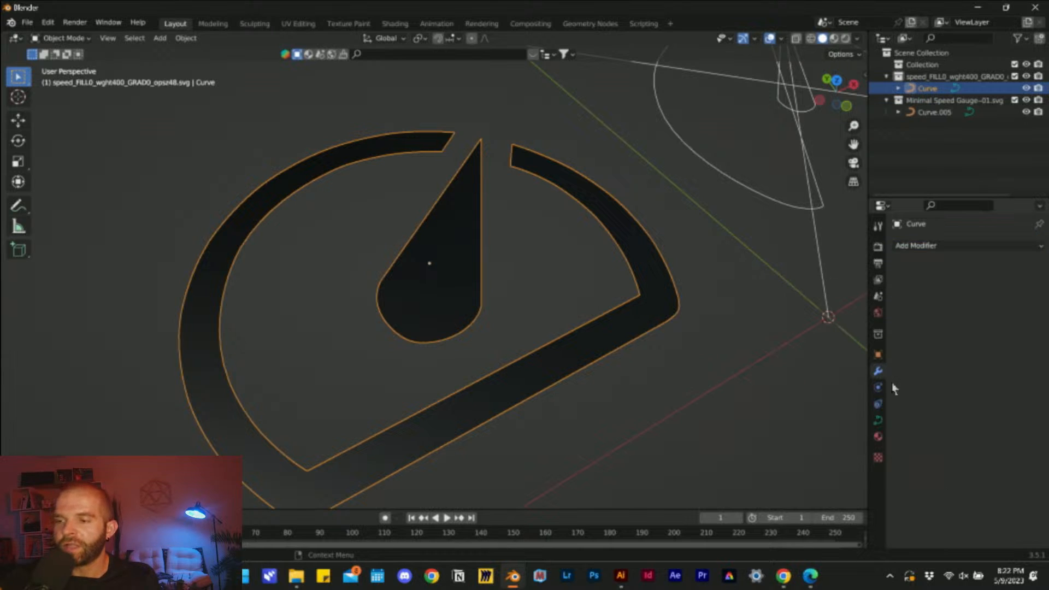
- Expand the speed icon curve's Geometry settings in its curve data properties and set Offset to 0.01 m
click(881, 427)
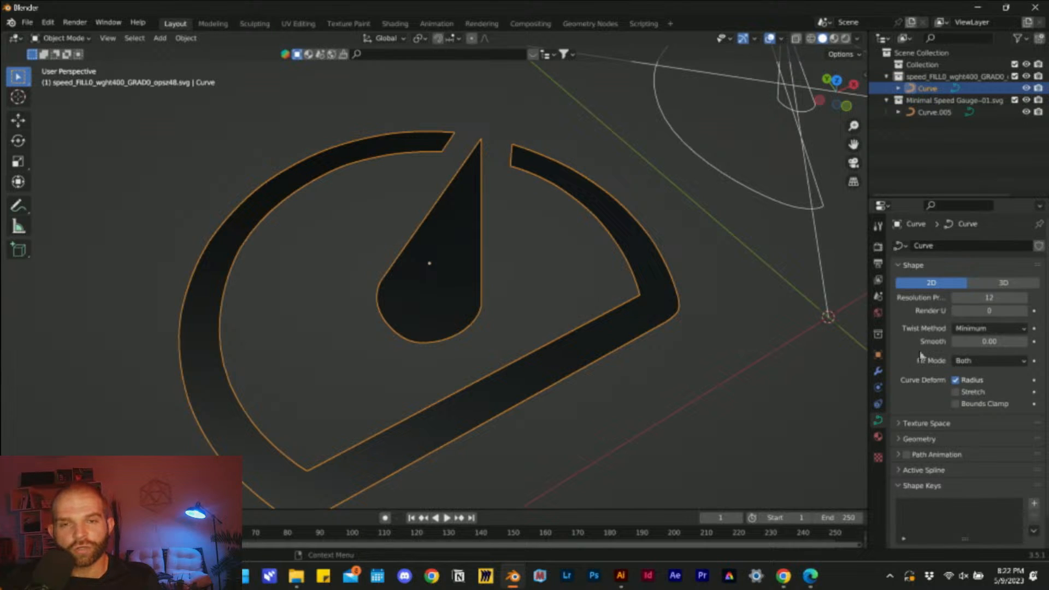
scroll(934, 383, down, 2)
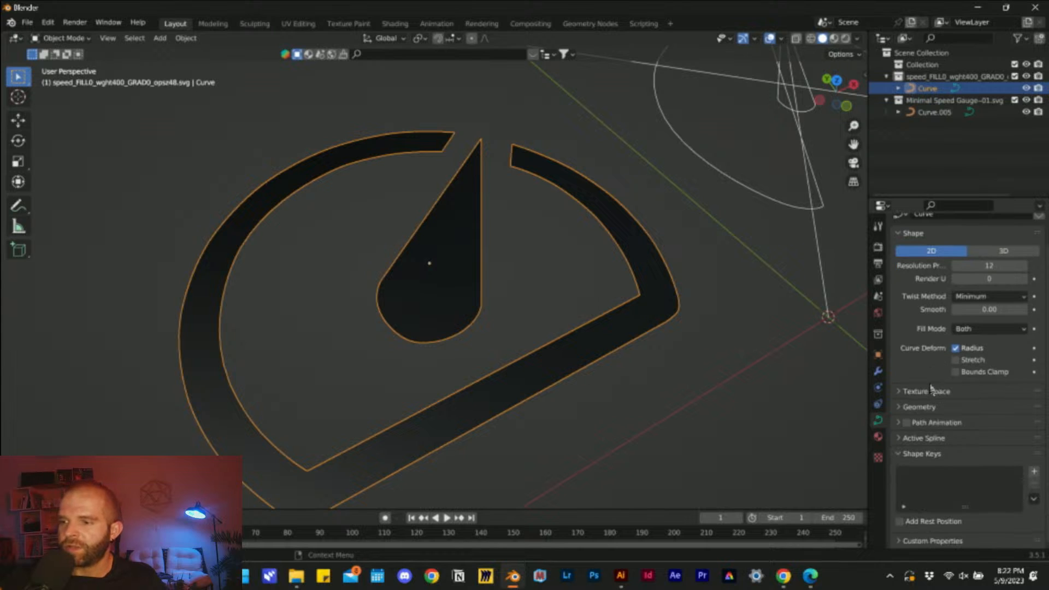
click(915, 411)
scroll(939, 383, down, 3)
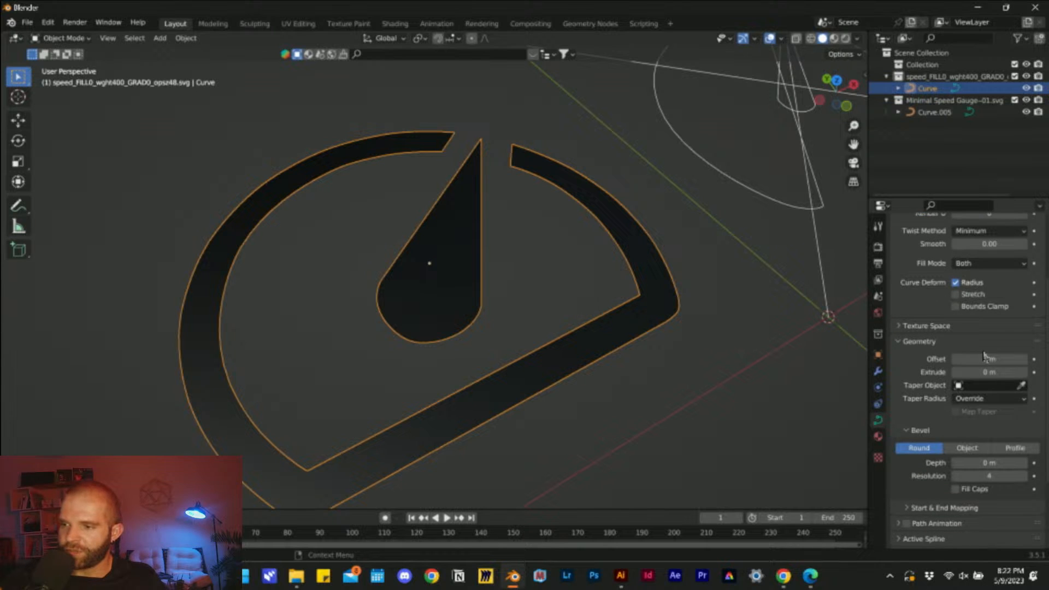
mouse_move(983, 358)
mouse_down()
mouse_move(997, 358)
mouse_move(984, 359)
mouse_up()
scroll(405, 296, down, 8)
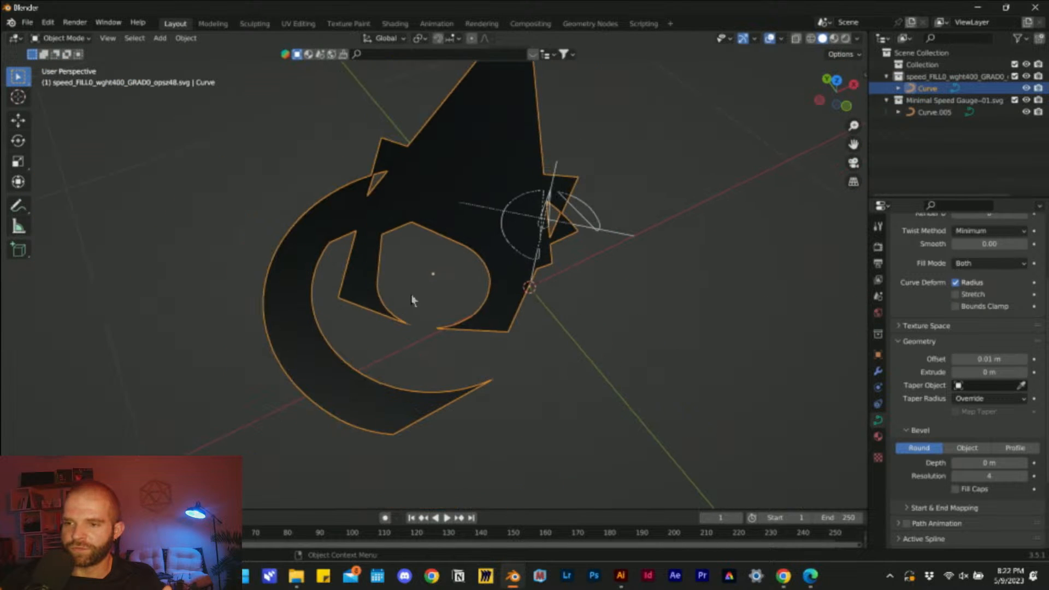
- Select both the filled speed icon and the joined gauge curve and scale them up together
scroll(413, 300, down, 3)
drag(662, 408, 162, 130)
scroll(386, 203, down, 5)
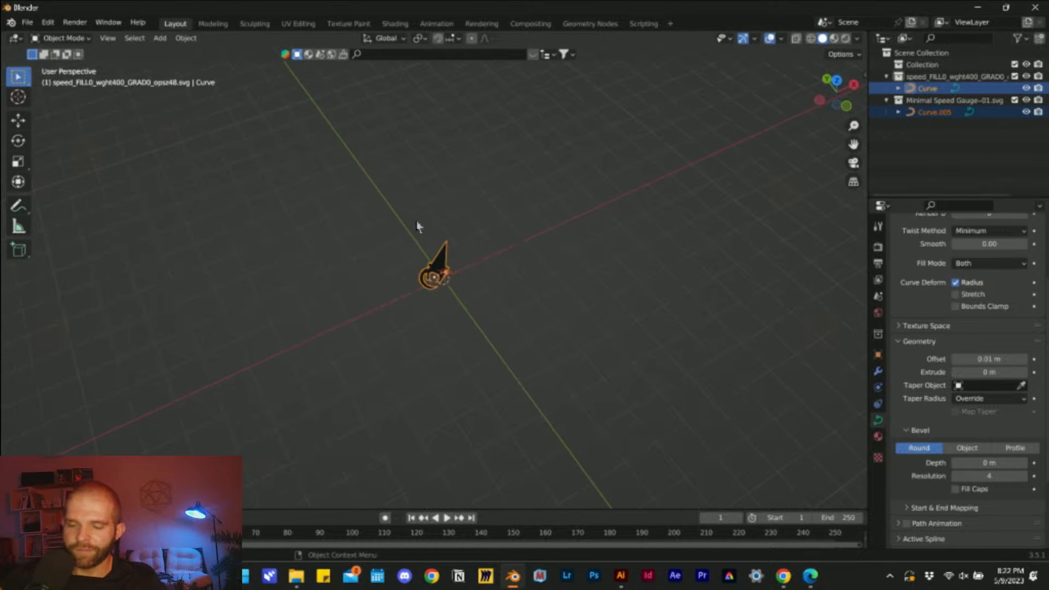
key(s)
click(354, 377)
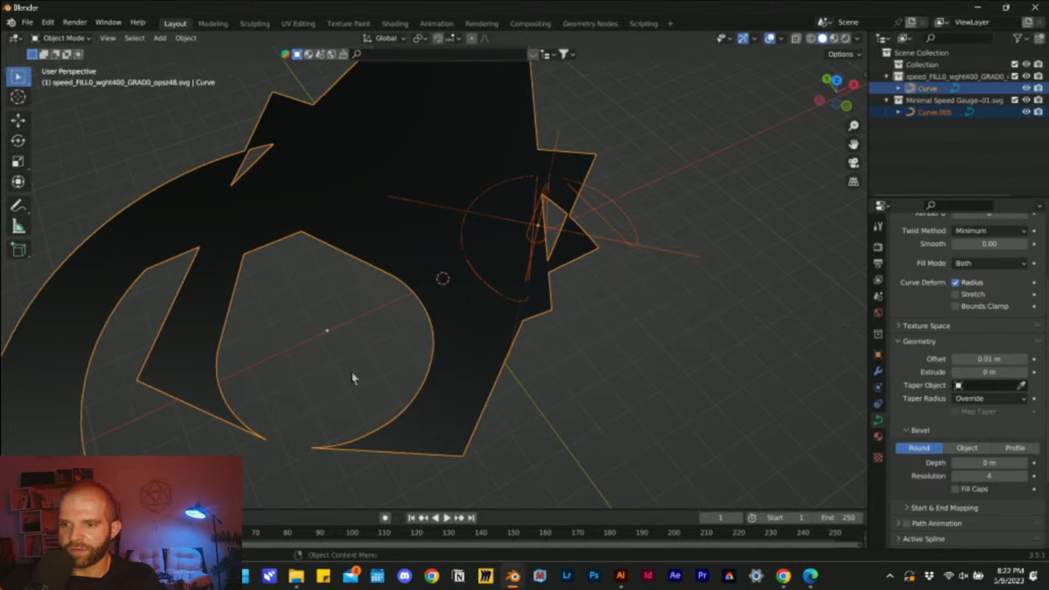
- Try to apply All Transforms to both curves, and repeat the attempt on the filled speed icon alone
key(ctrl+a)
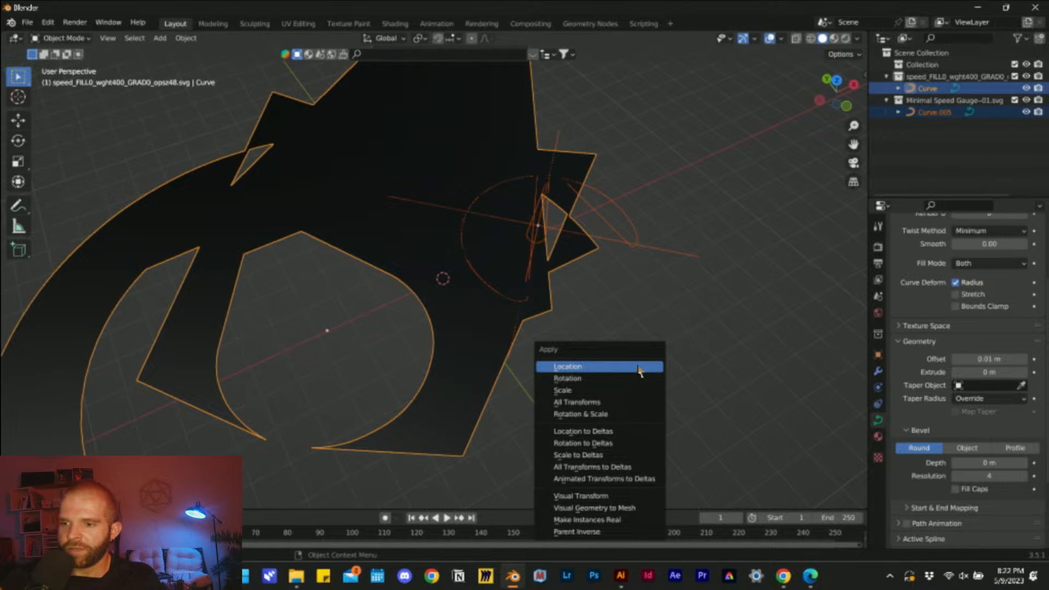
click(615, 404)
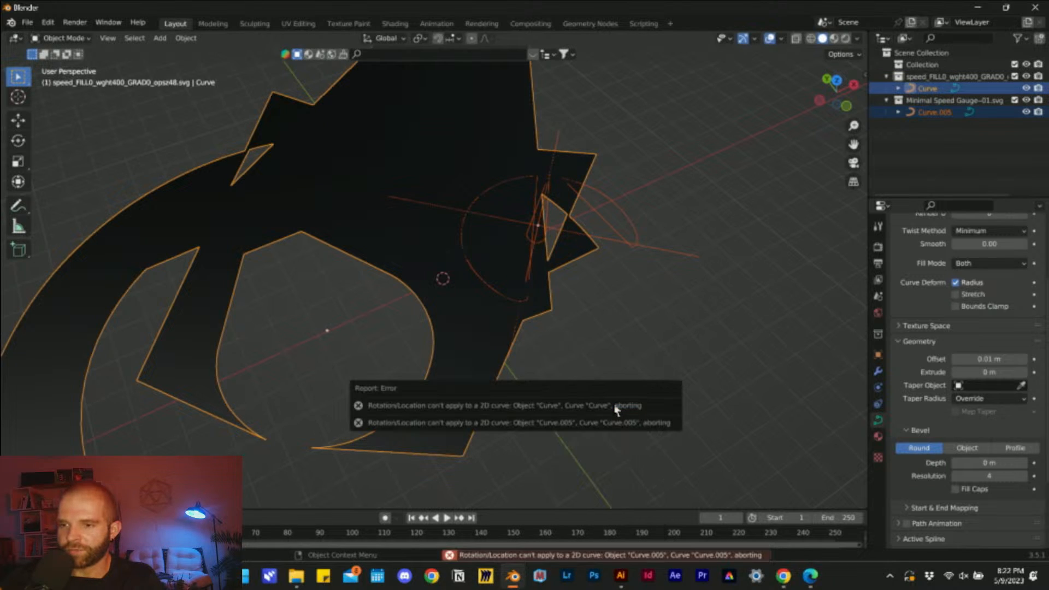
click(419, 399)
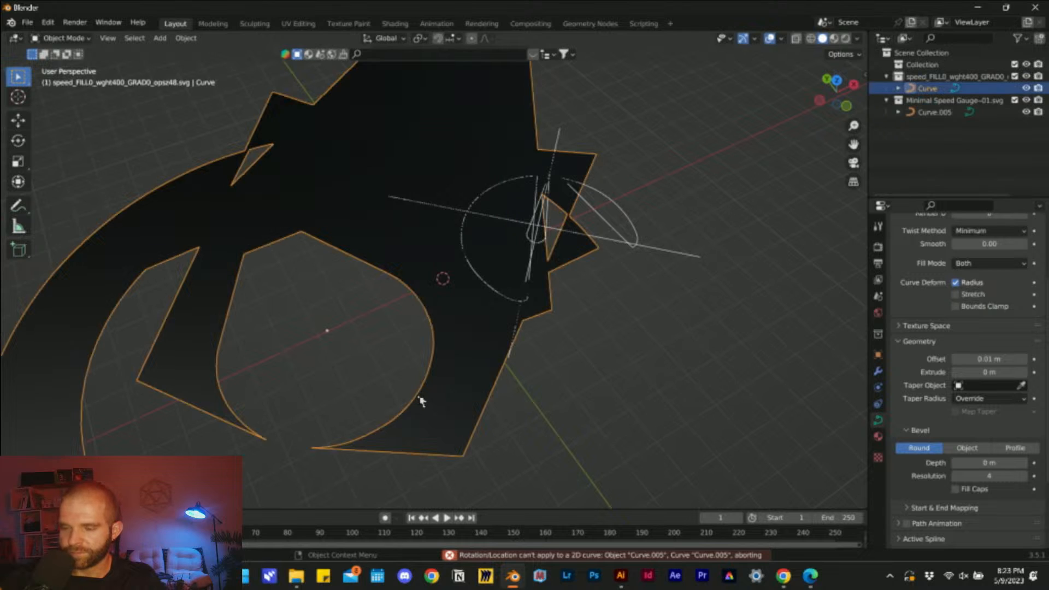
key(ctrl+a)
click(421, 395)
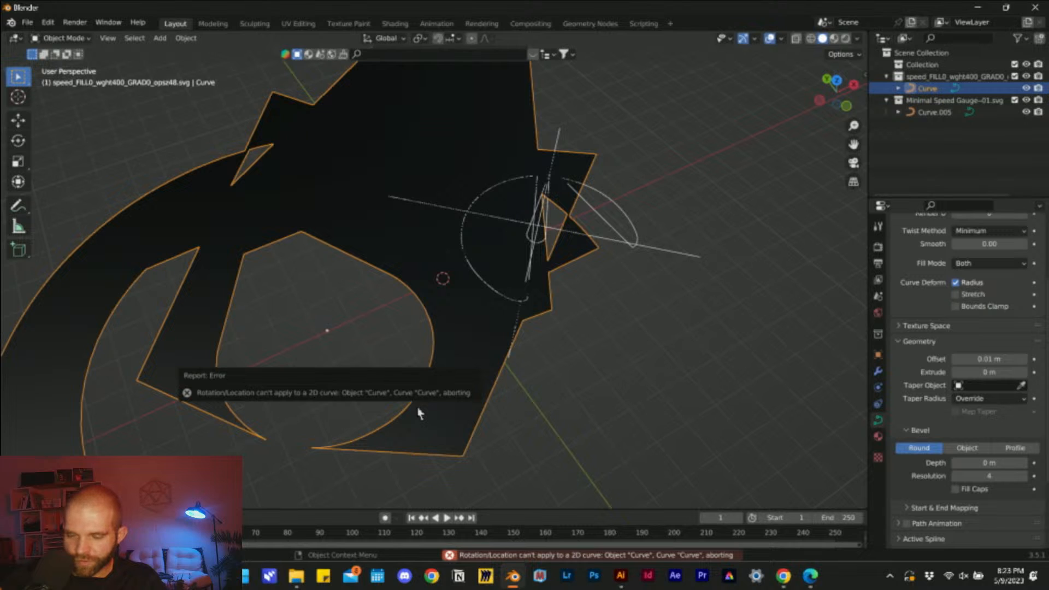
- Set the filled speed icon curve's geometry Offset to 0.0001 m
click(959, 358)
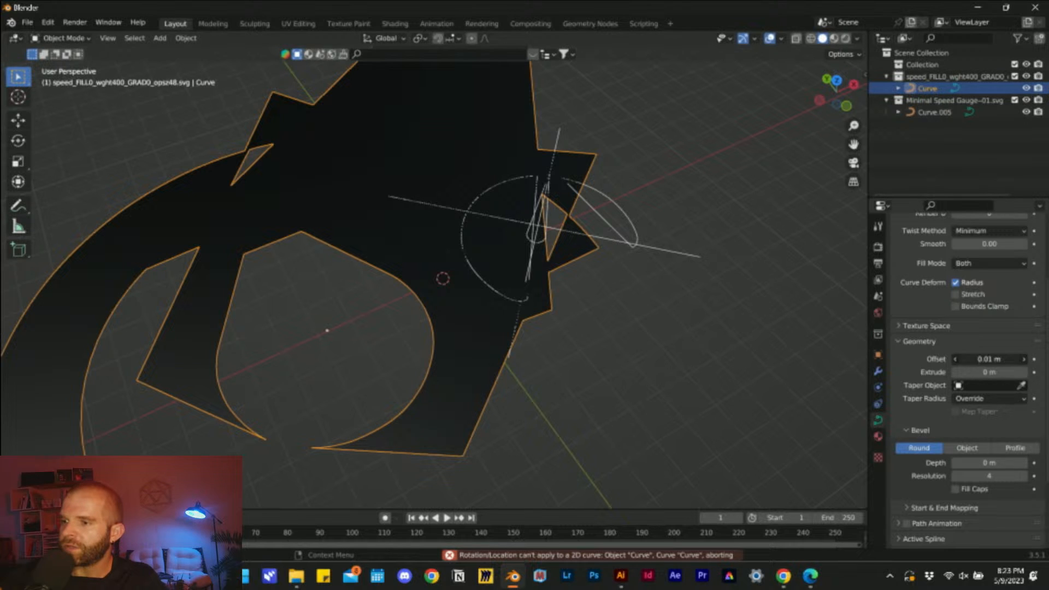
click(969, 359)
text(00)
key(Return)
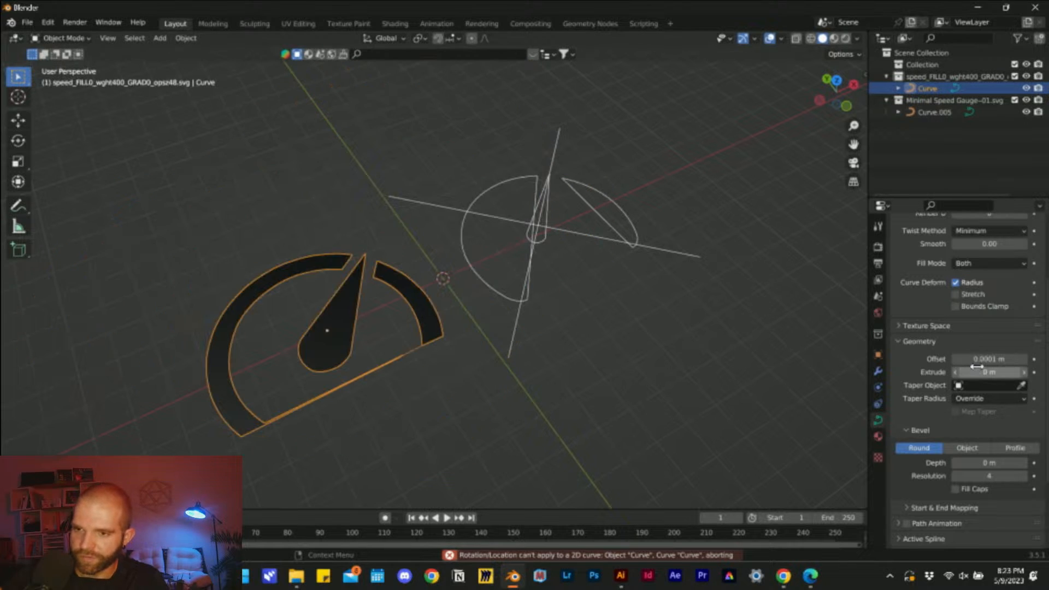
scroll(977, 366, up, 3)
scroll(978, 369, down, 2)
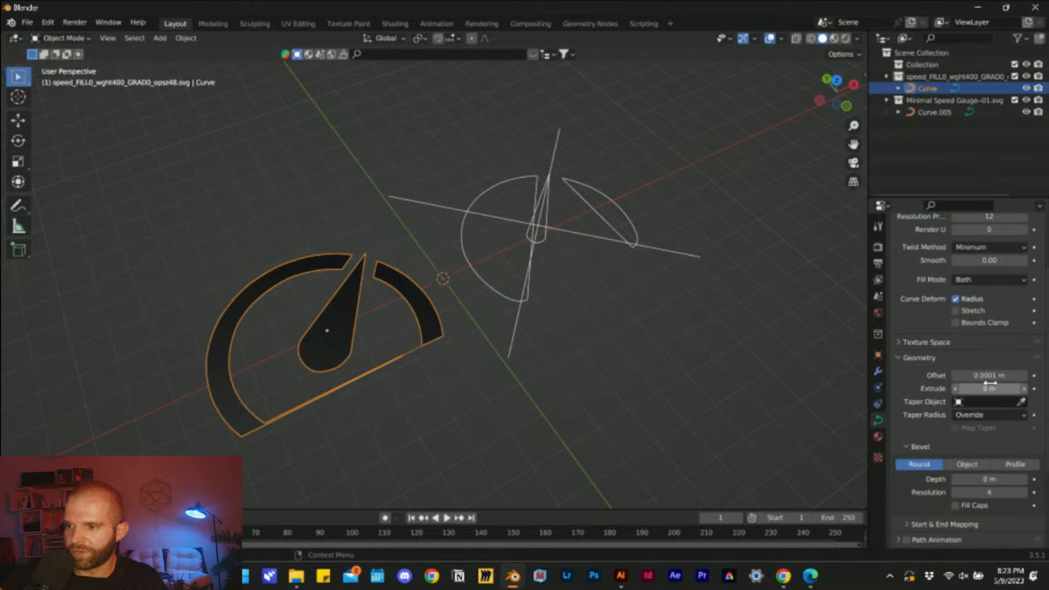
- Try a geometry Offset of 0.003 m on the filled speed icon curve, and reduce the value
click(984, 376)
click(983, 376)
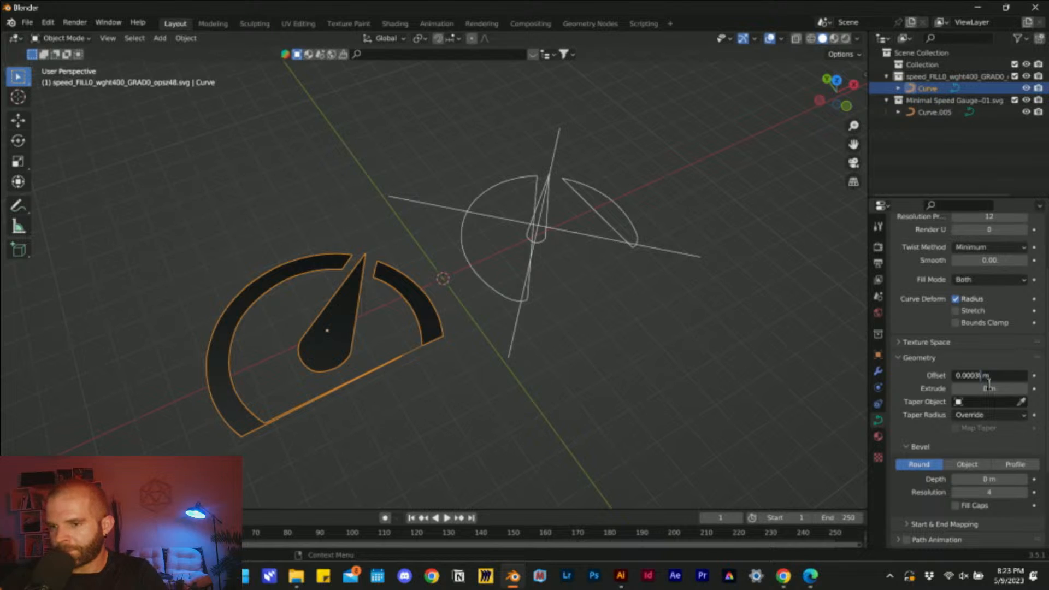
key(Return)
click(985, 376)
click(980, 374)
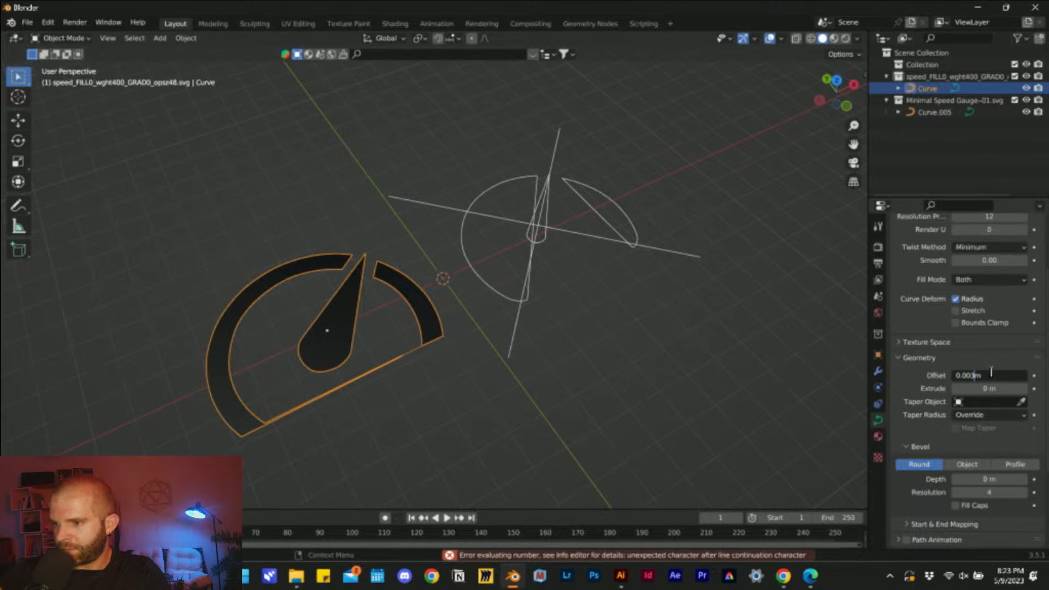
key(Return)
click(990, 374)
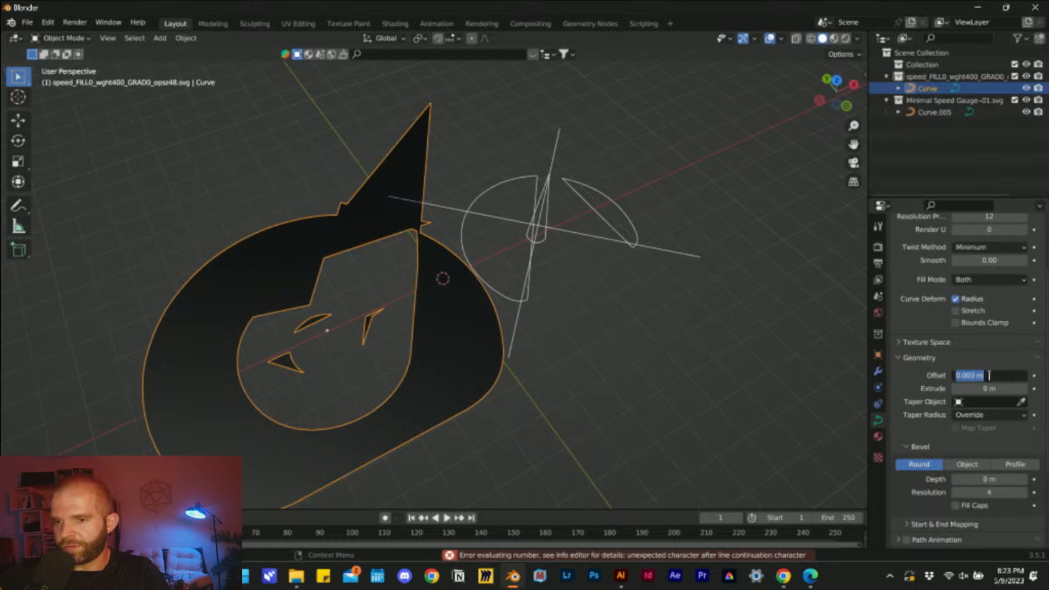
click(981, 377)
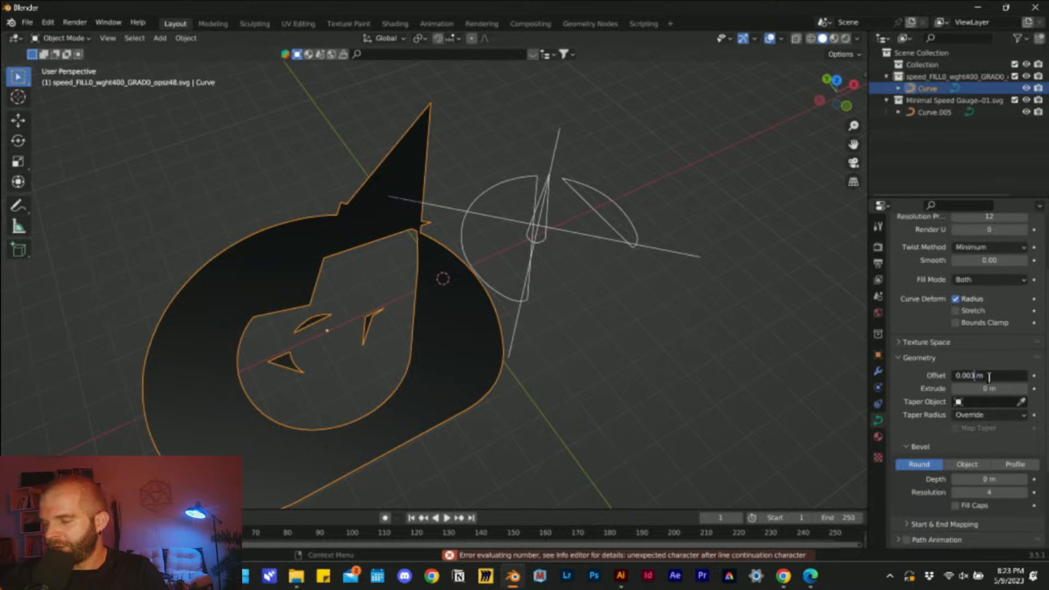
key(Return)
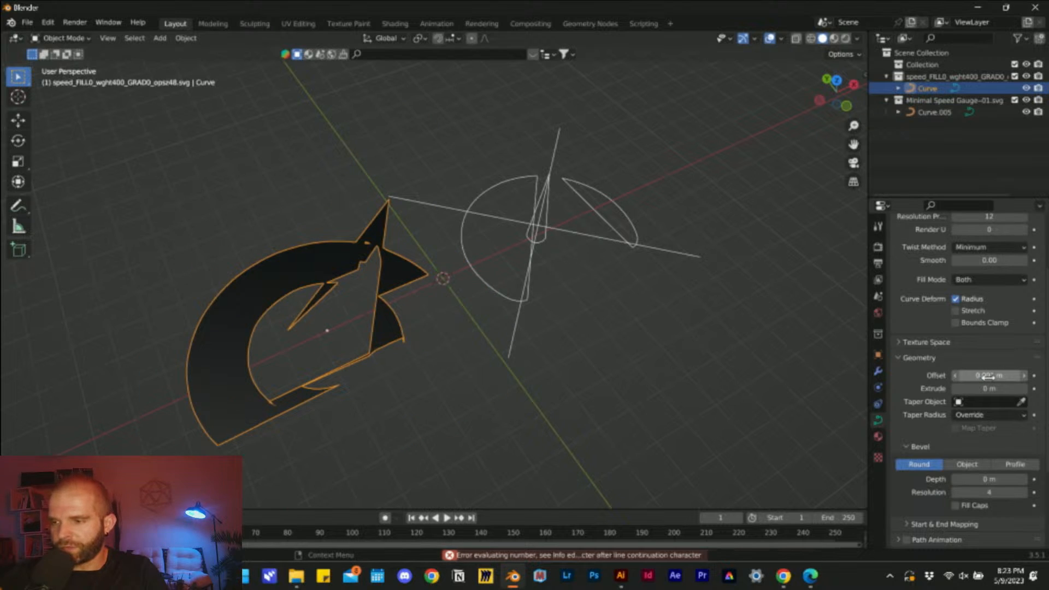
- Try a geometry Offset of -0.001 m on the filled speed icon curve
drag(964, 376, 966, 375)
click(967, 376)
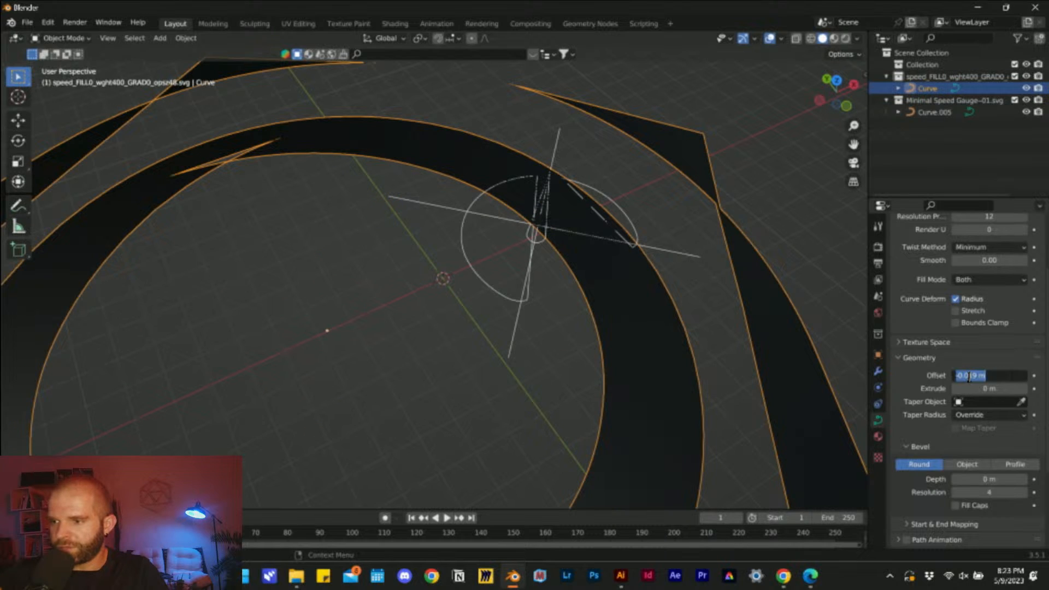
click(967, 376)
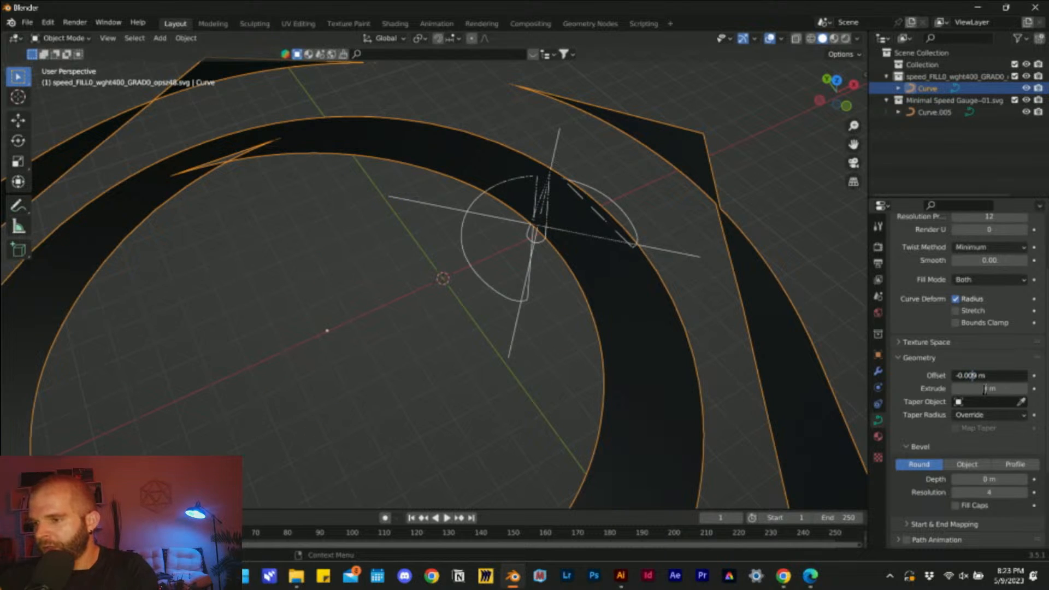
text(1)
key(Return)
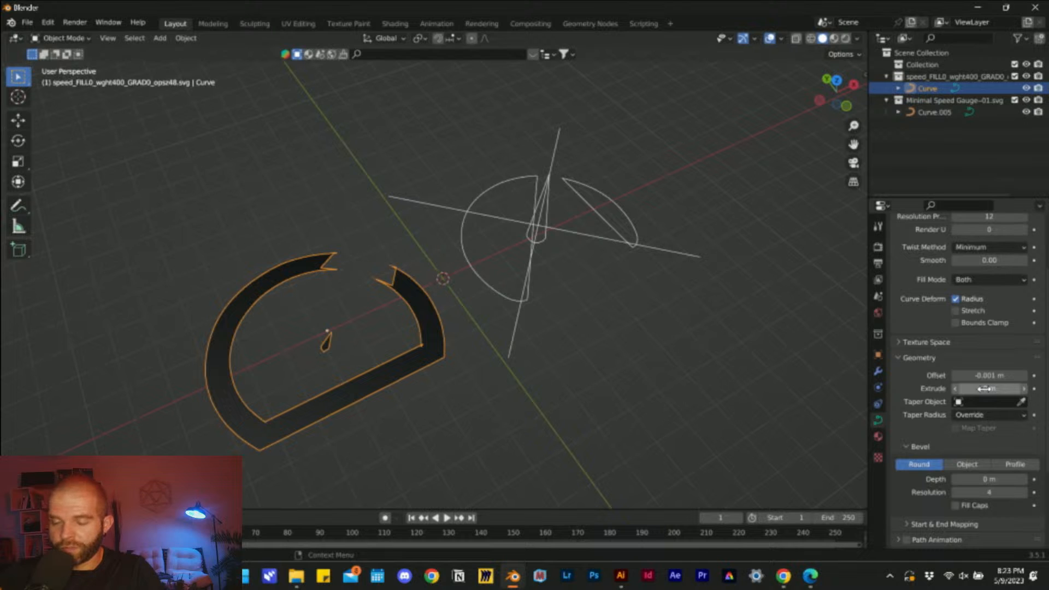
scroll(328, 317, up, 6)
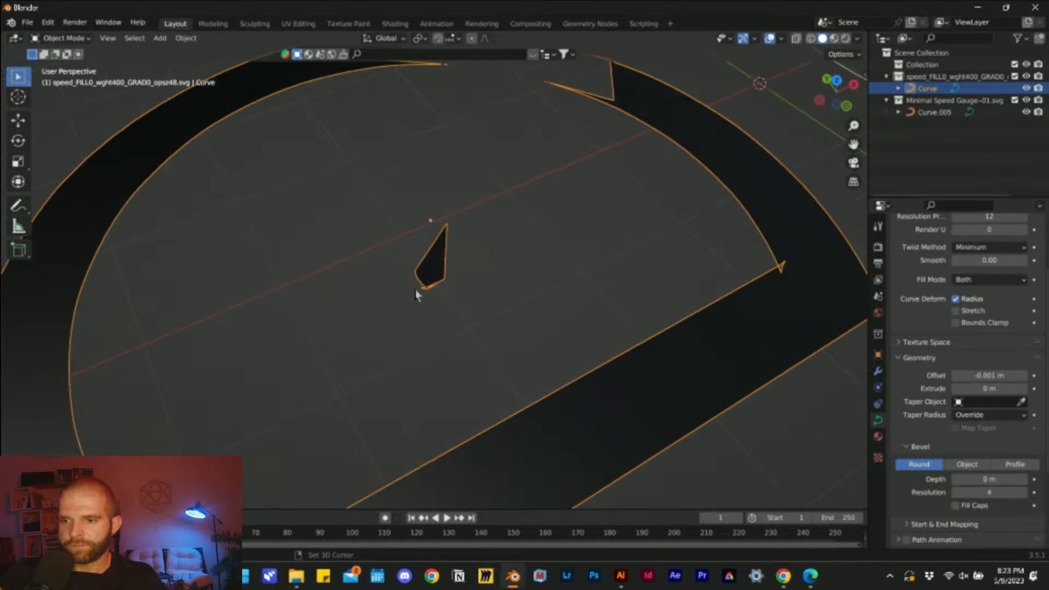
scroll(415, 295, down, 3)
- Try a finer geometry Offset of -0.0005 m on the filled speed icon curve
click(983, 376)
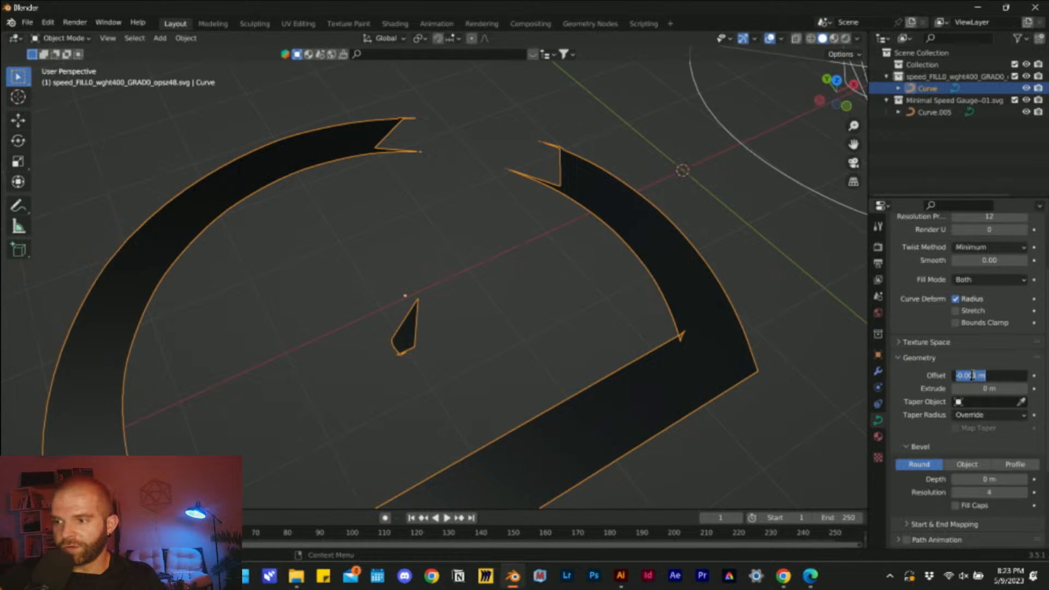
click(975, 376)
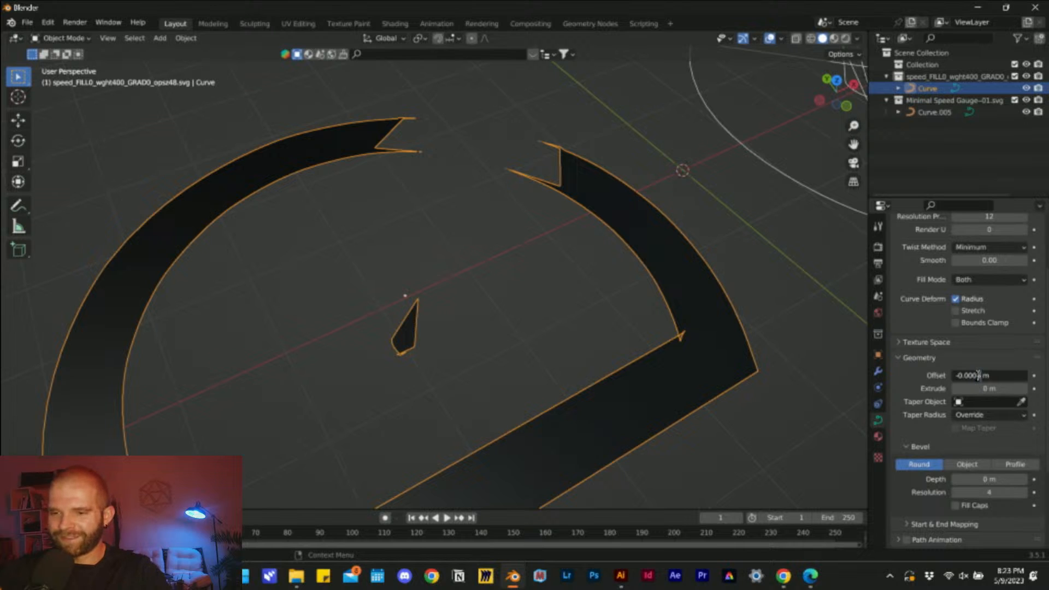
text(5)
key(Return)
scroll(480, 148, down, 3)
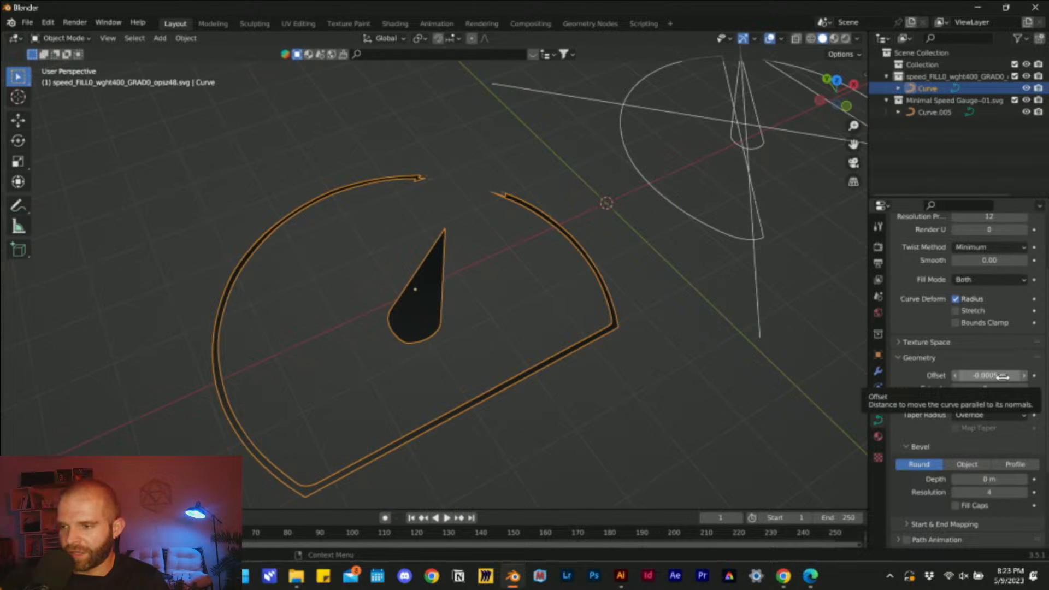
- Reset the filled speed icon curve's geometry Offset to 0 m
drag(1003, 376, 978, 377)
click(978, 378)
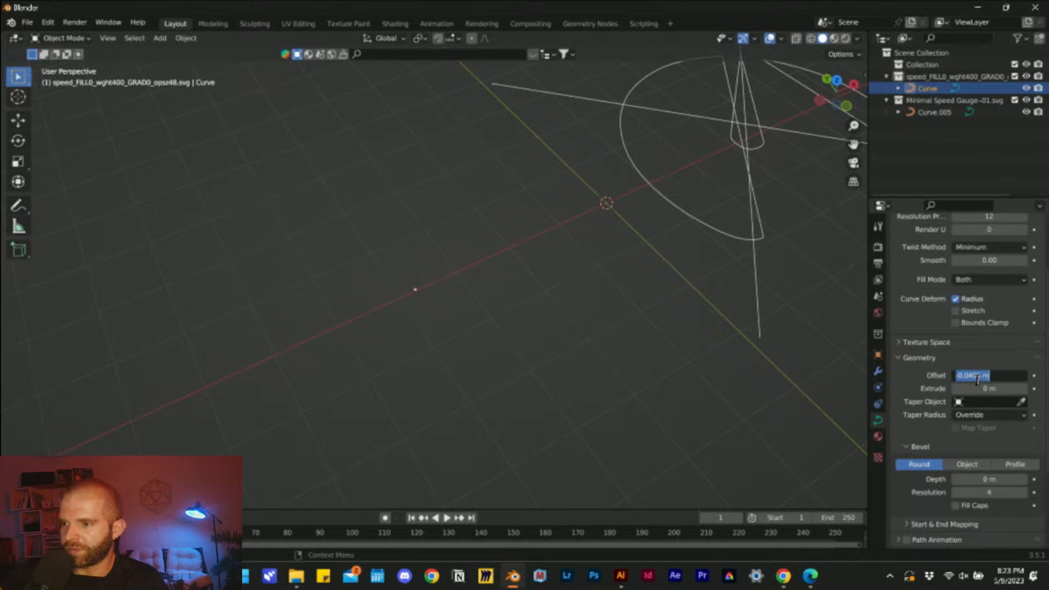
text(0)
key(Return)
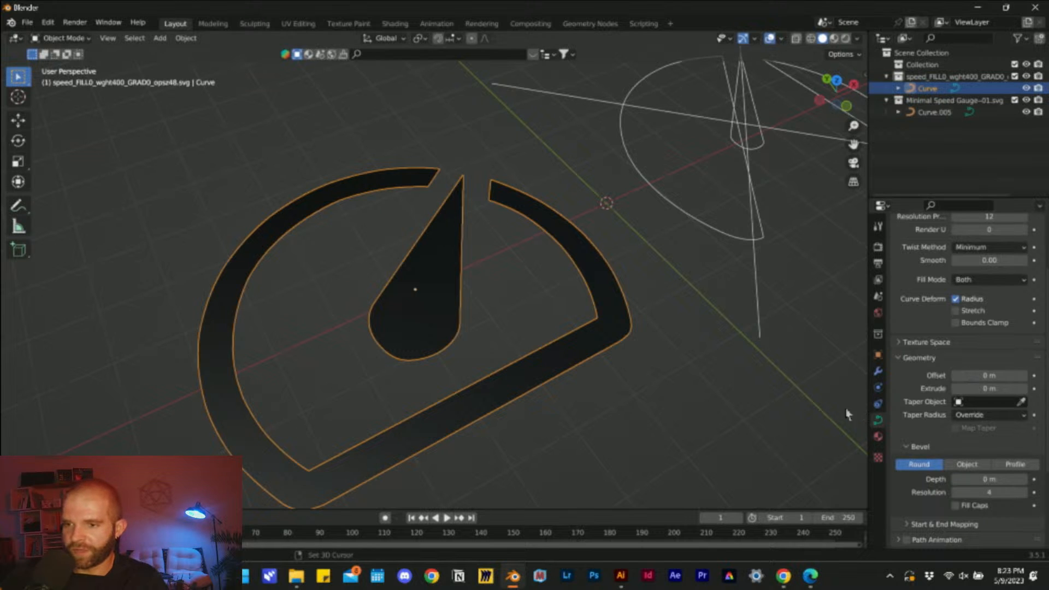
- Delete the joined, unfilled gauge curve beside the filled speed icon
middle_drag(667, 361, 622, 328)
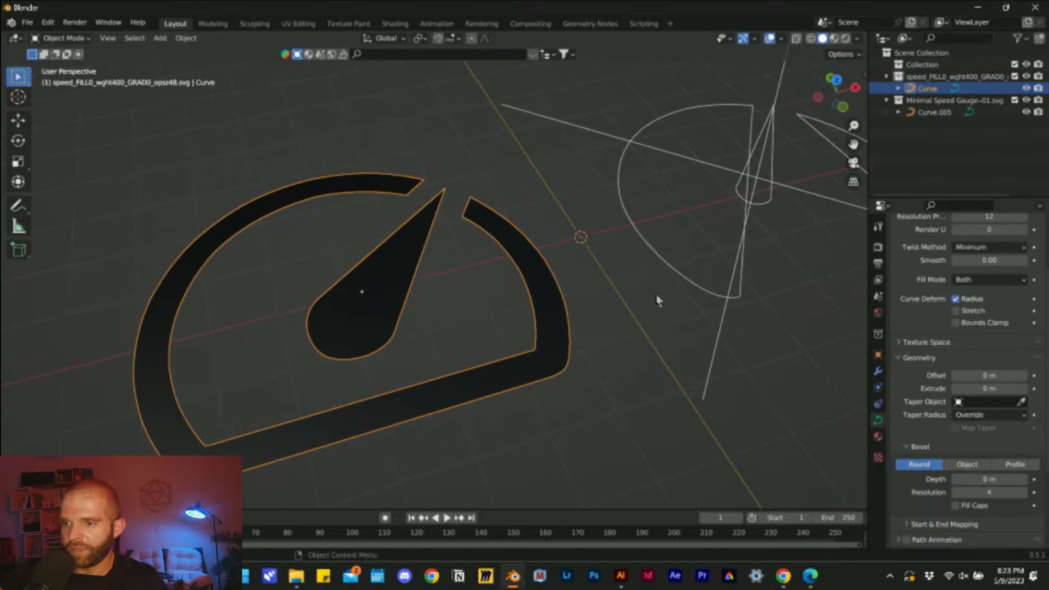
click(693, 286)
click(712, 276)
key(KP_Decimal)
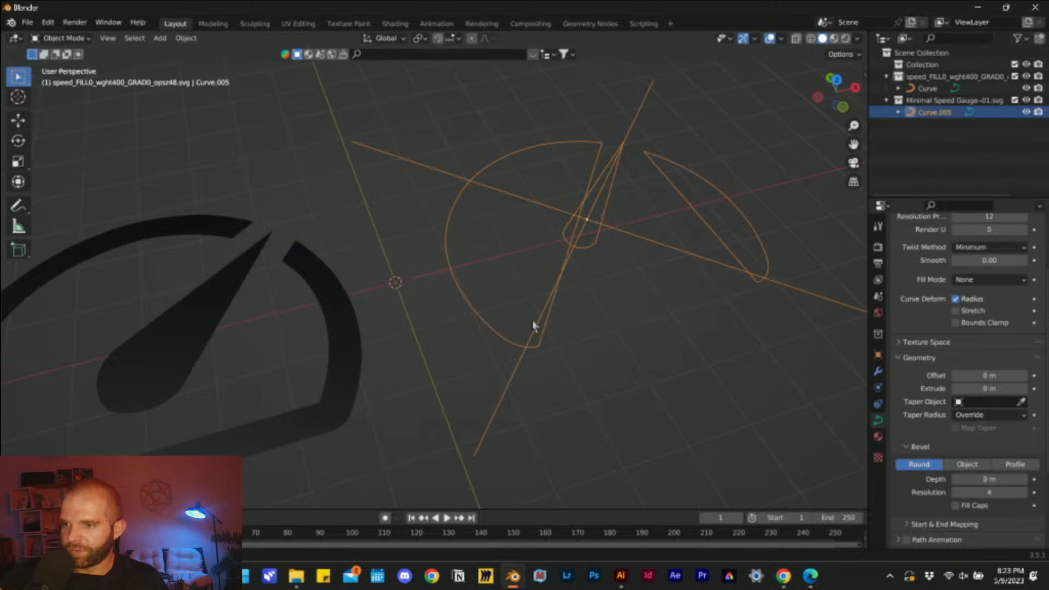
right_click(691, 194)
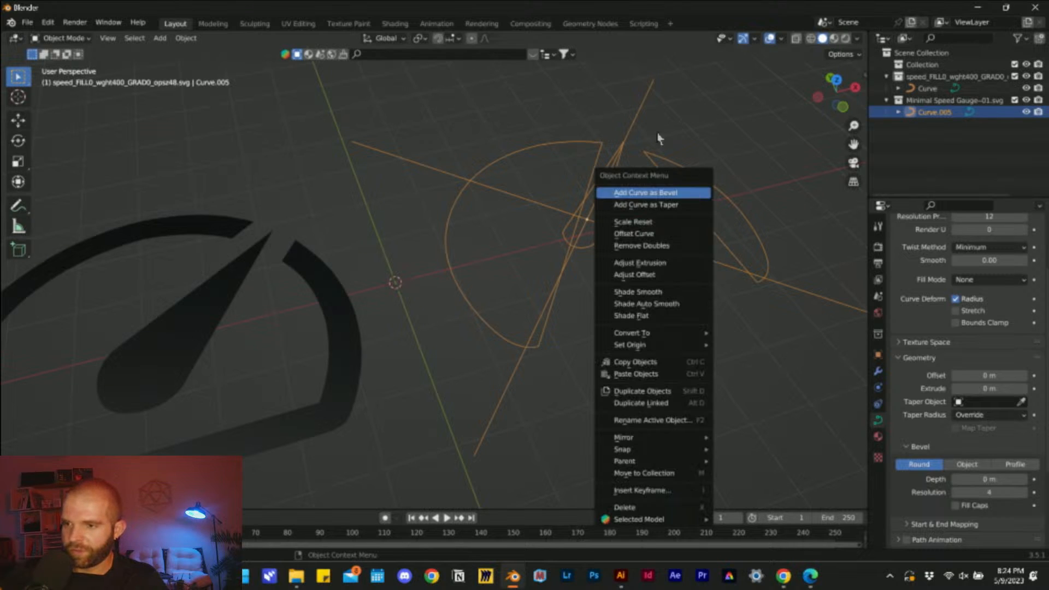
click(709, 364)
click(526, 133)
key(Delete)
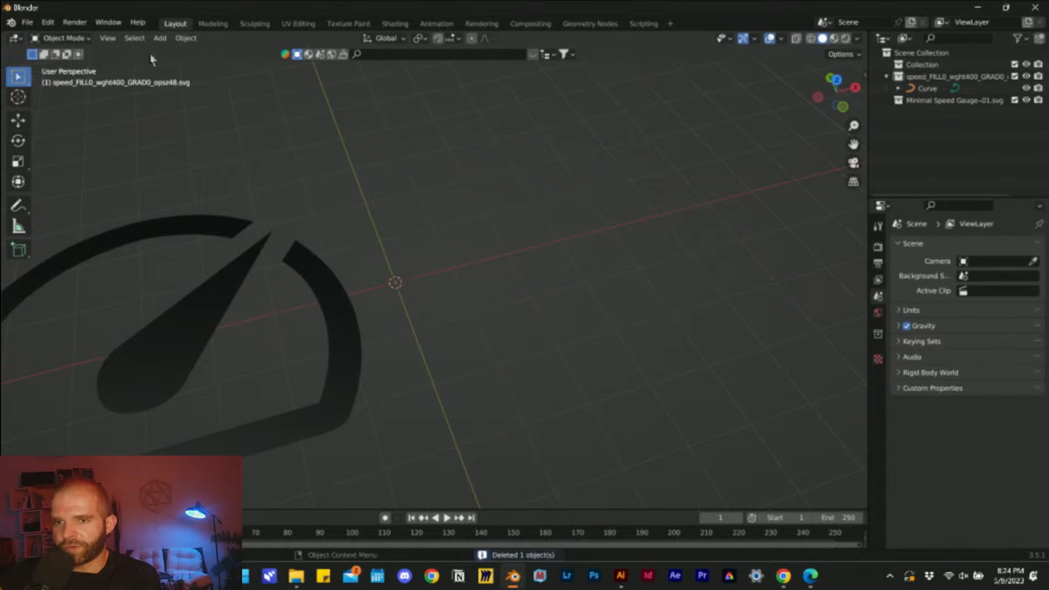
click(28, 23)
mouse_move(94, 184)
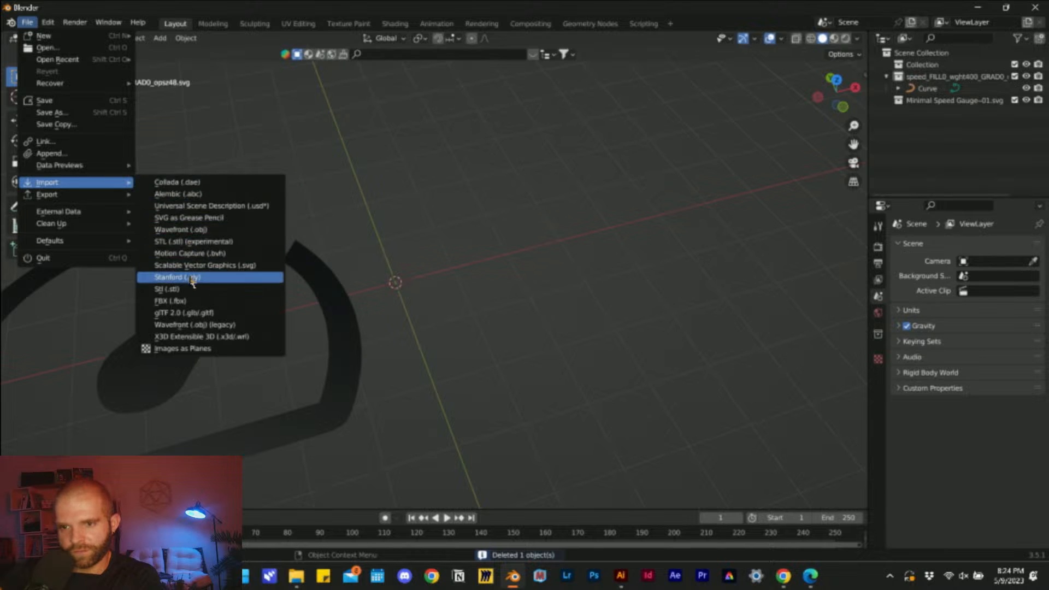
click(166, 288)
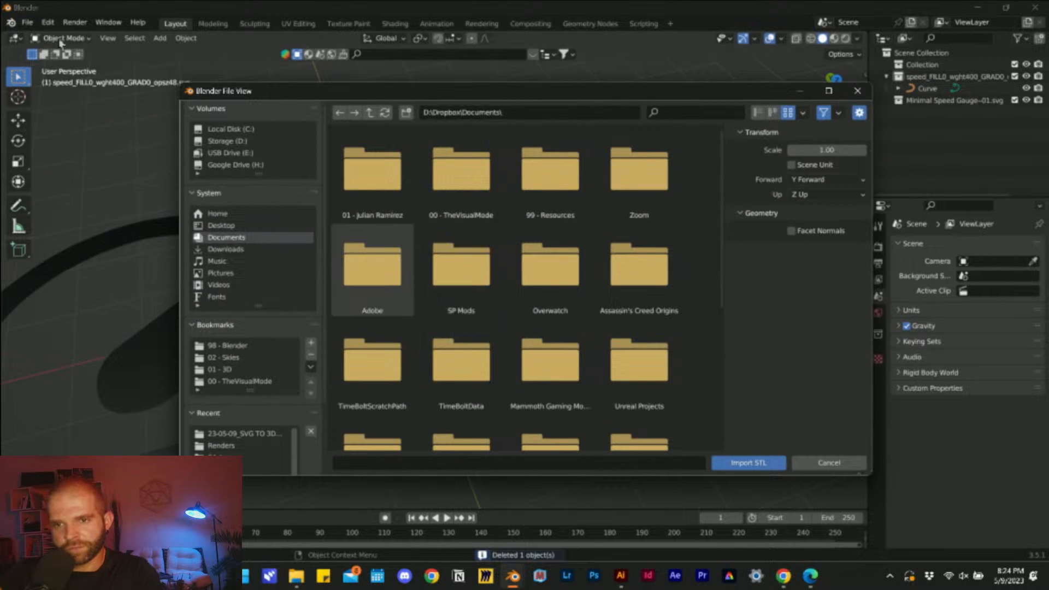
click(829, 462)
- Import Minimal Speed Gauge-01.svg as Scalable Vector Graphics curves
click(27, 23)
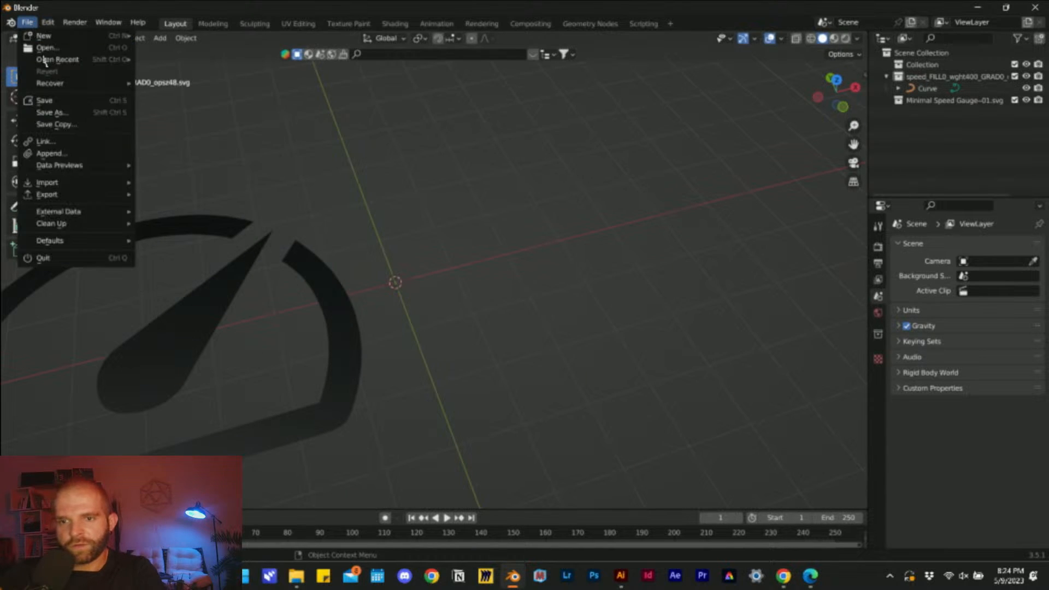
mouse_move(103, 185)
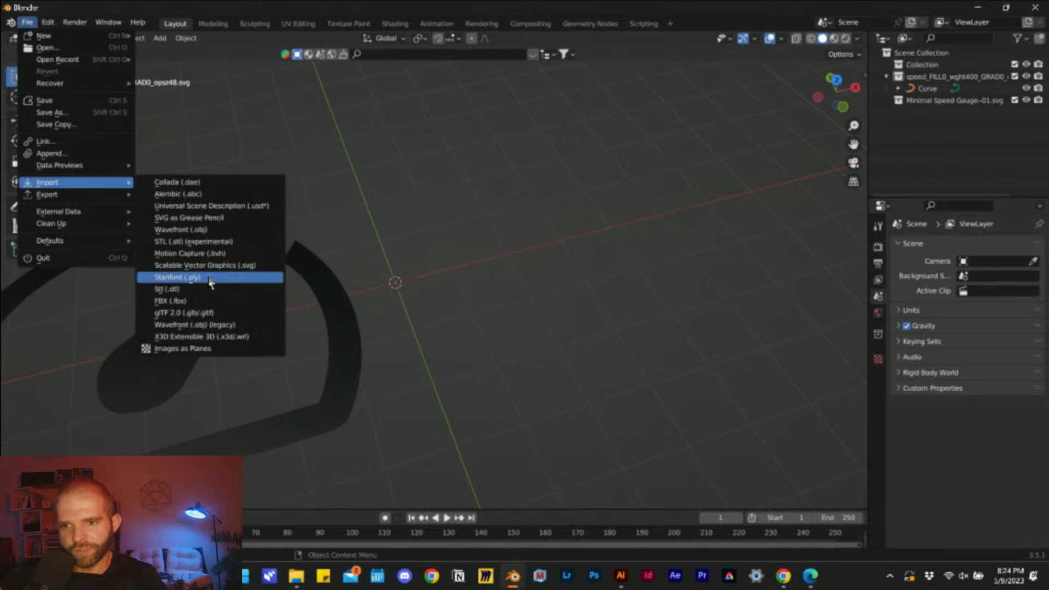
click(205, 265)
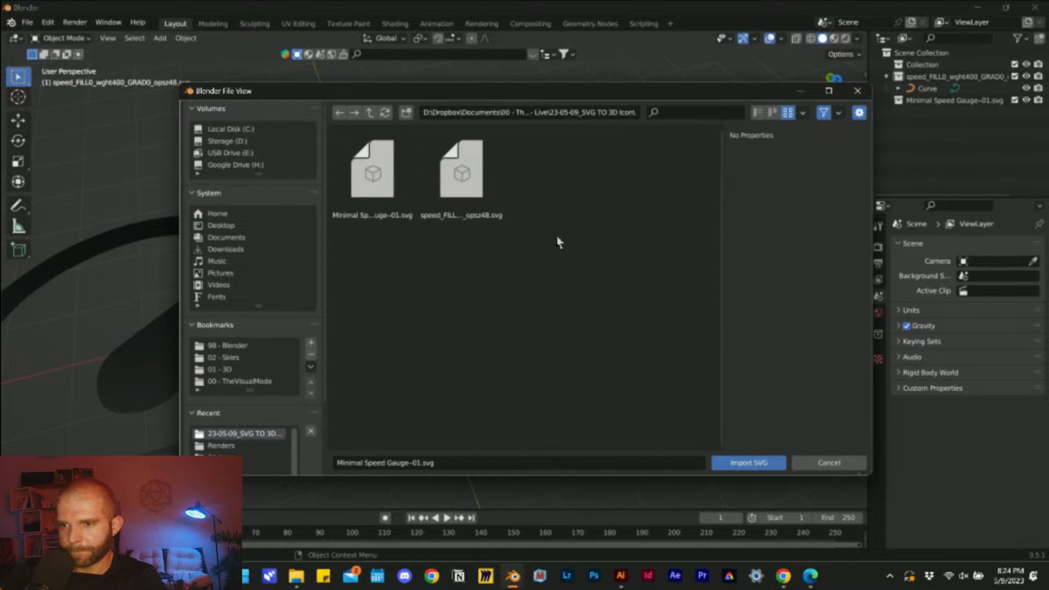
double_click(383, 183)
- Select all of the newly imported gauge curves and scale them up together
drag(485, 326, 388, 245)
key(s)
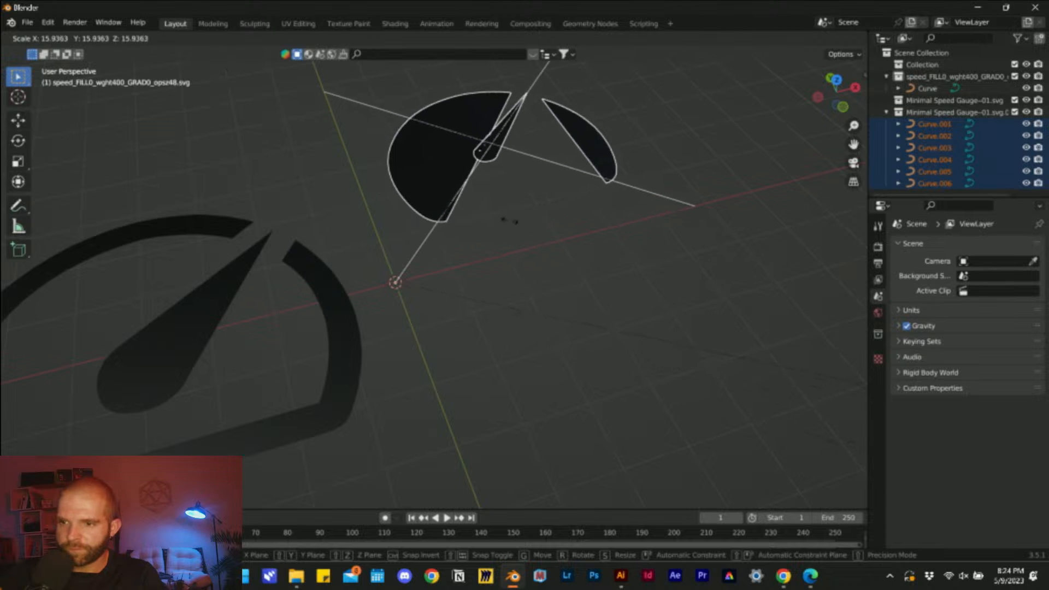
click(639, 251)
click(524, 205)
- Try a geometry Offset of -0.01 m on the filled half-disc curve of the imported gauge
click(415, 152)
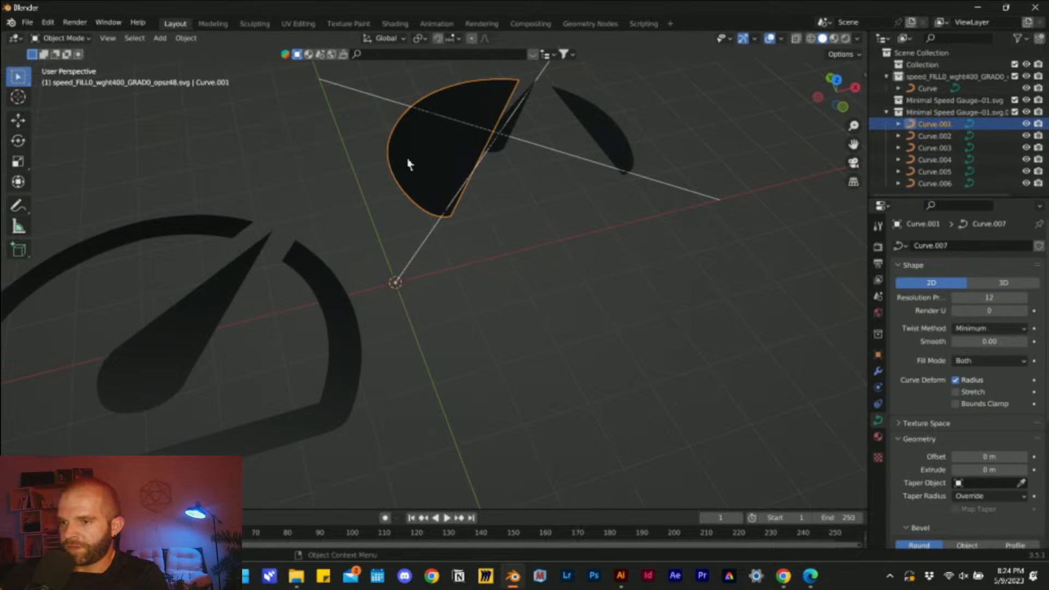
shift+middle_drag(426, 185, 461, 344)
middle_drag(467, 293, 417, 348)
scroll(475, 328, up, 1)
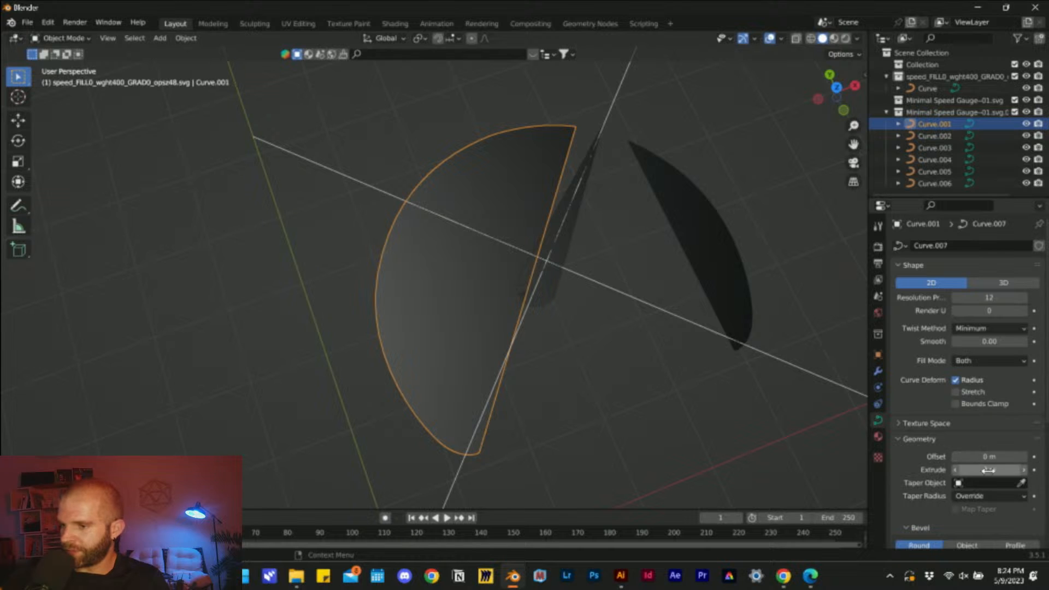
mouse_move(986, 470)
mouse_down()
mouse_move(1002, 470)
mouse_move(987, 470)
mouse_up()
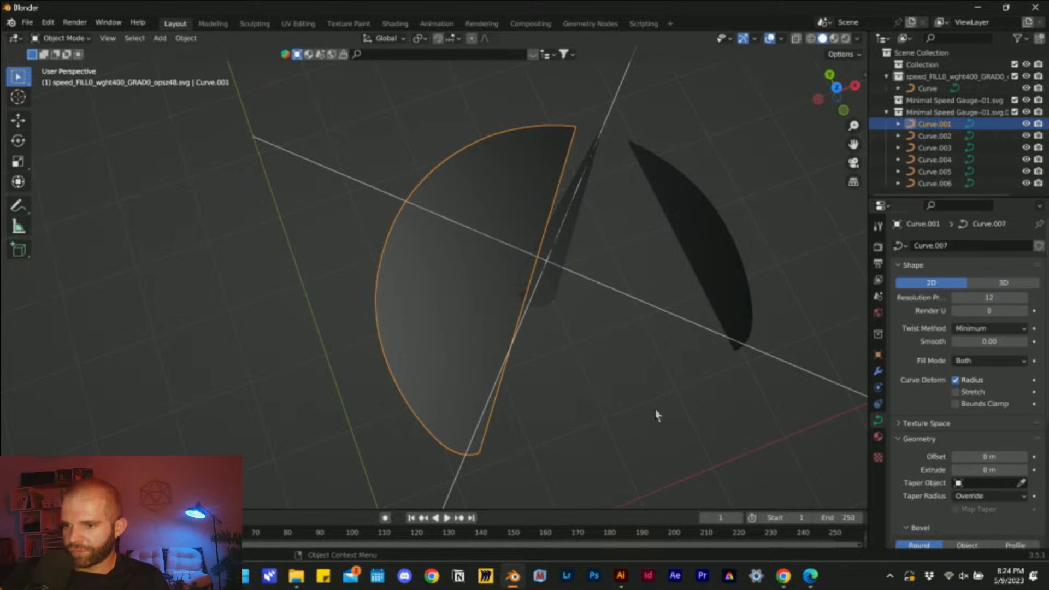
middle_drag(656, 417, 684, 365)
mouse_move(986, 456)
mouse_down()
mouse_move(1005, 456)
mouse_move(992, 456)
mouse_up()
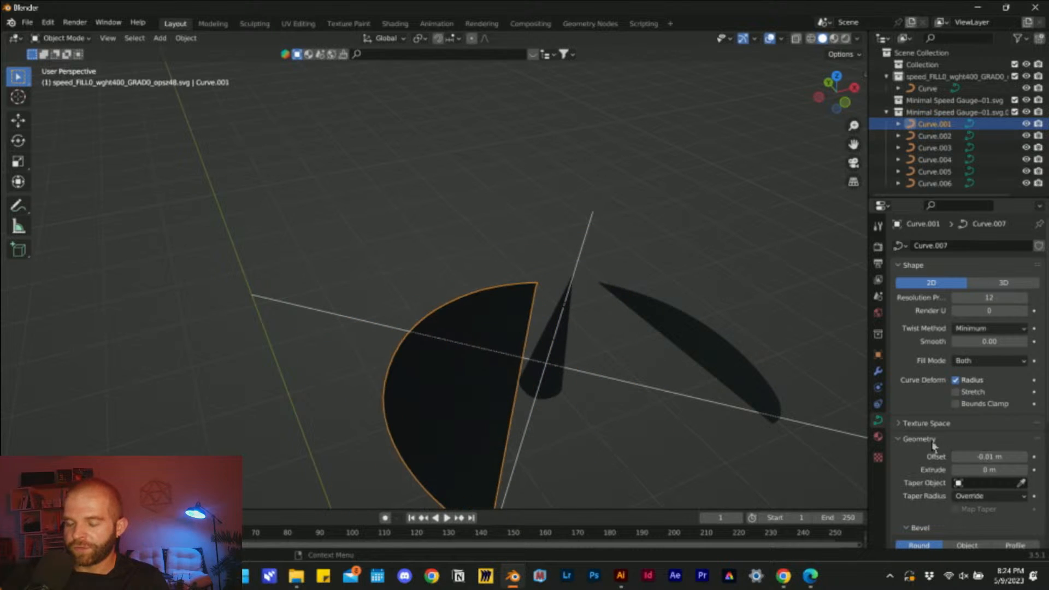
- Switch the viewport to the top orthographic view and enlarge the timeline area
shift+middle_drag(731, 392, 605, 309)
scroll(604, 309, down, 4)
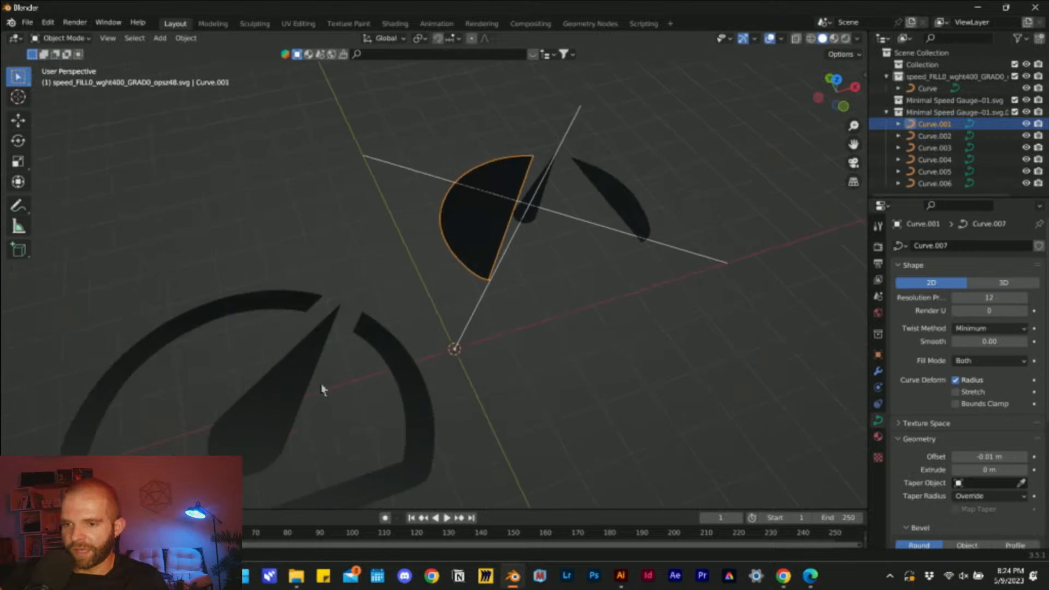
shift+middle_drag(323, 388, 506, 255)
scroll(506, 255, down, 1)
shift+middle_drag(650, 296, 536, 281)
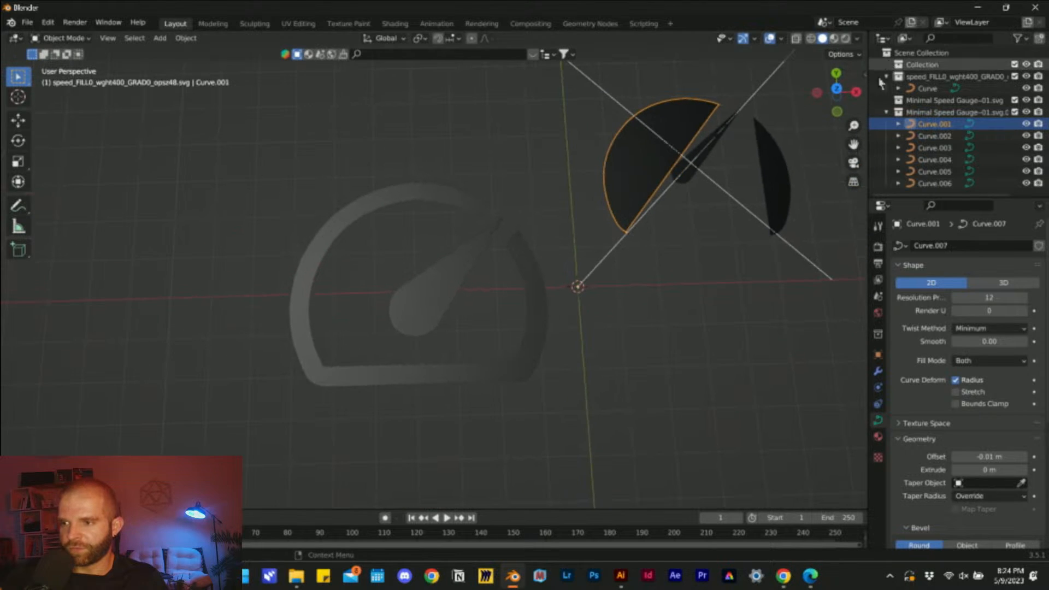
click(837, 89)
drag(185, 511, 184, 444)
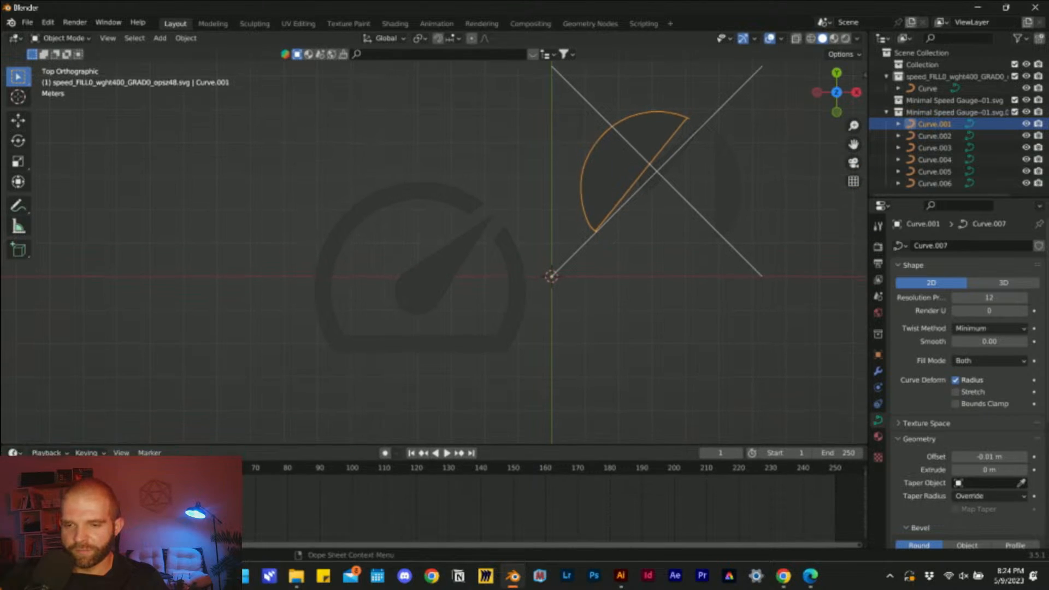
- Delete all of the imported gauge curves, keeping only the filled speed icon
click(425, 300)
scroll(573, 276, down, 2)
drag(764, 320, 568, 131)
key(Delete)
- Move the filled speed icon curve so it sits roughly centred over the world origin
drag(572, 311, 268, 185)
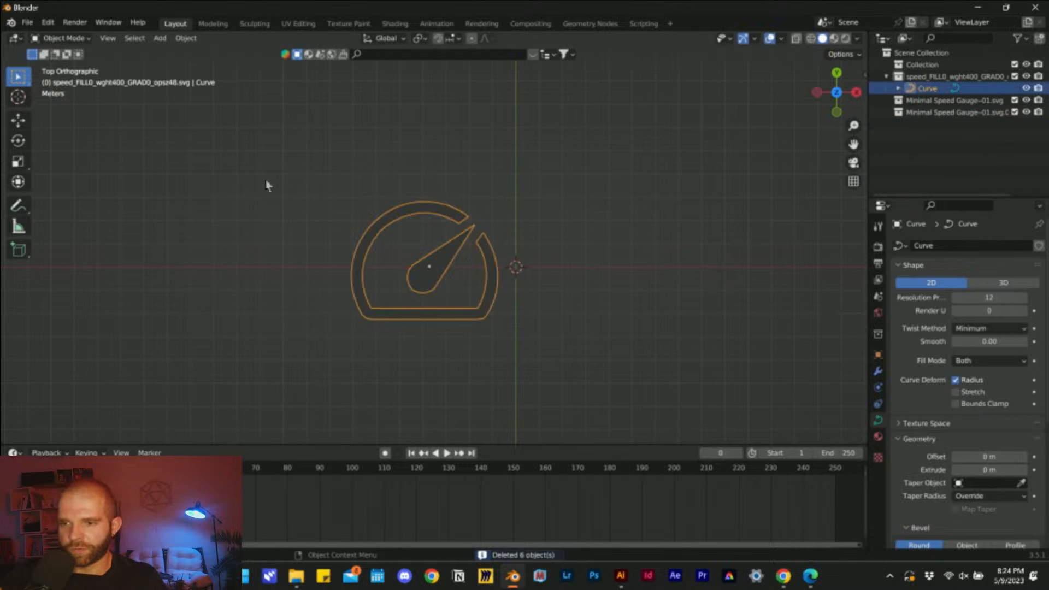
key(g)
click(370, 210)
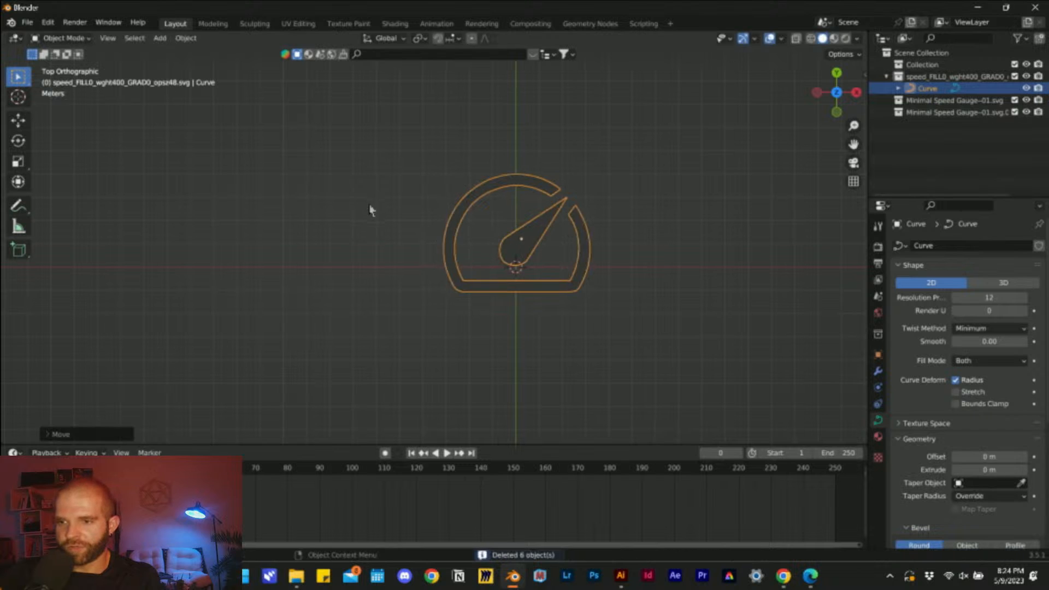
scroll(581, 170, up, 4)
shift+middle_drag(581, 170, 363, 223)
scroll(383, 227, down, 3)
scroll(437, 224, up, 3)
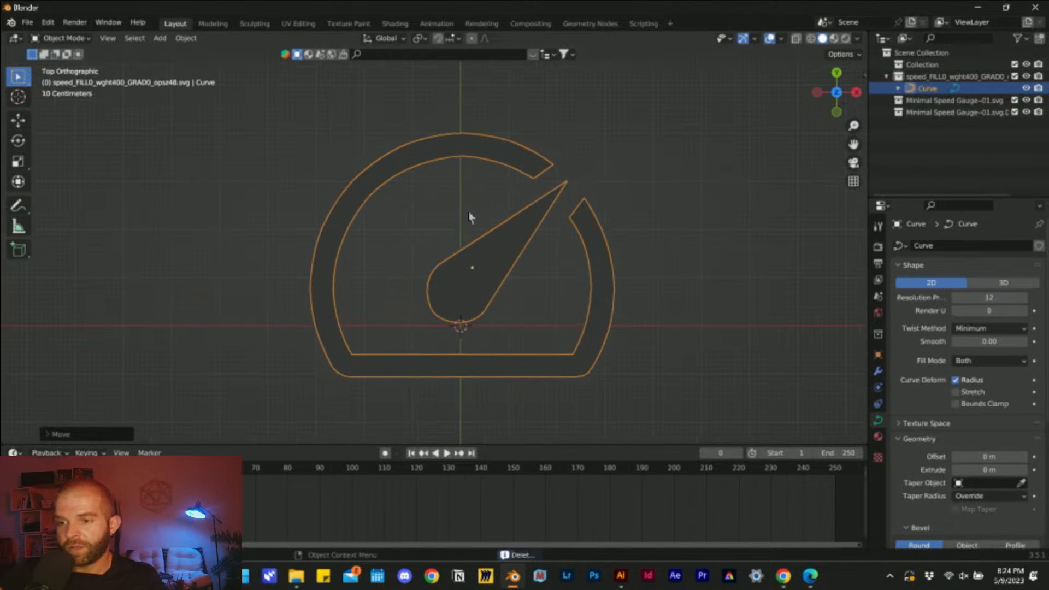
- Try geometry Offsets of -0.0007 m and -0.001 m on the filled speed icon curve
click(983, 457)
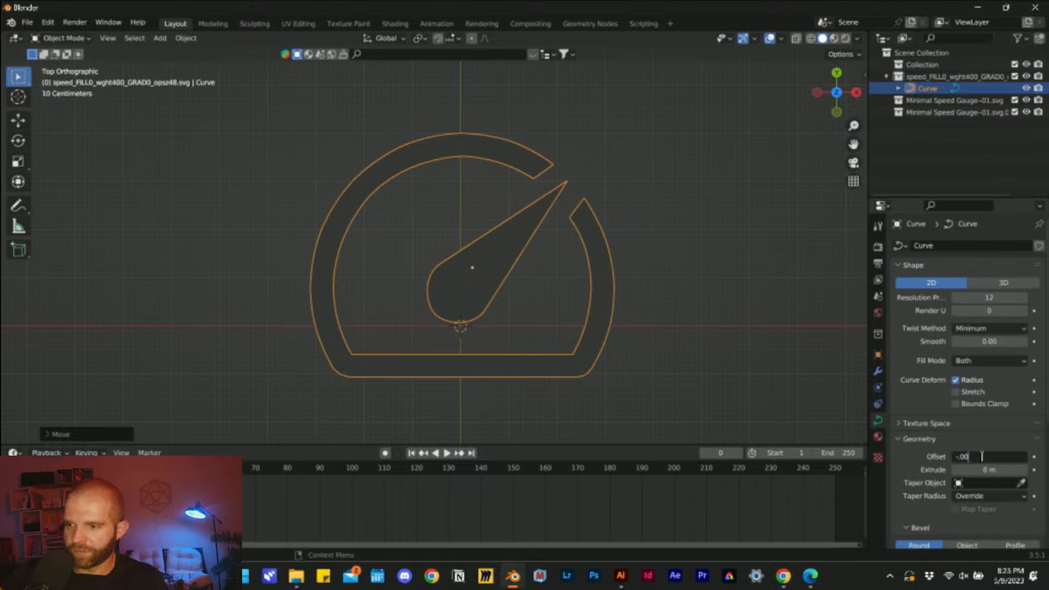
text(-0.0007)
key(Return)
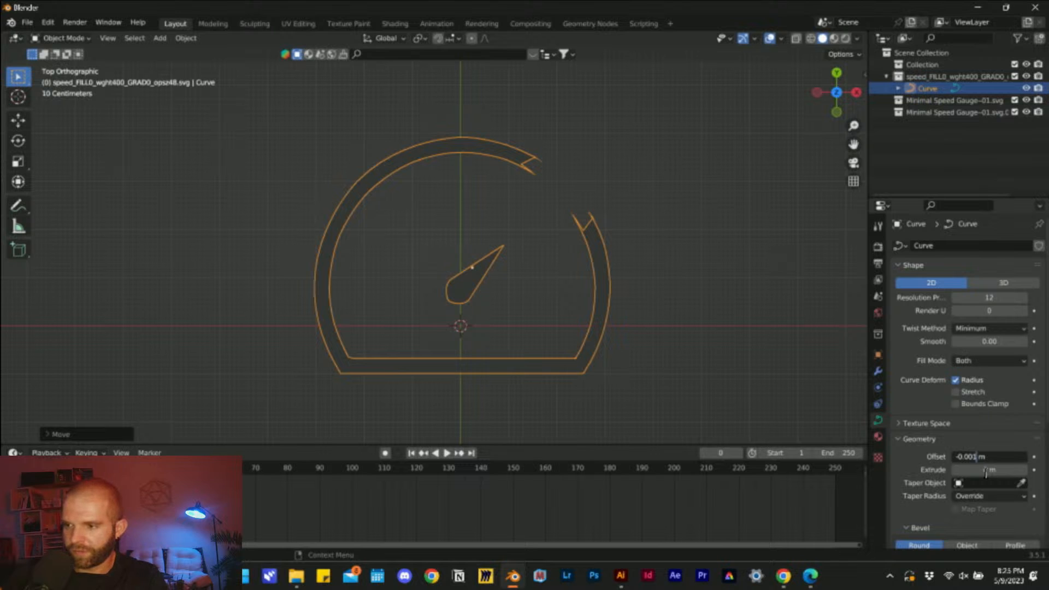
key(Return)
- Set the speed icon curve's geometry Offset to -0.1 m and keyframe it at frame 0
click(981, 458)
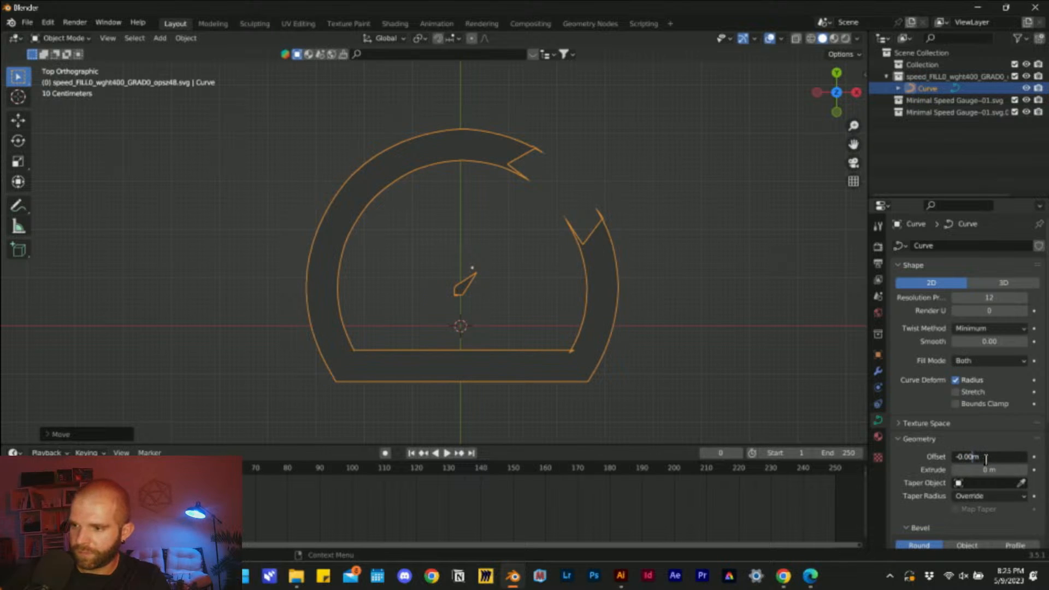
text(1)
key(Return)
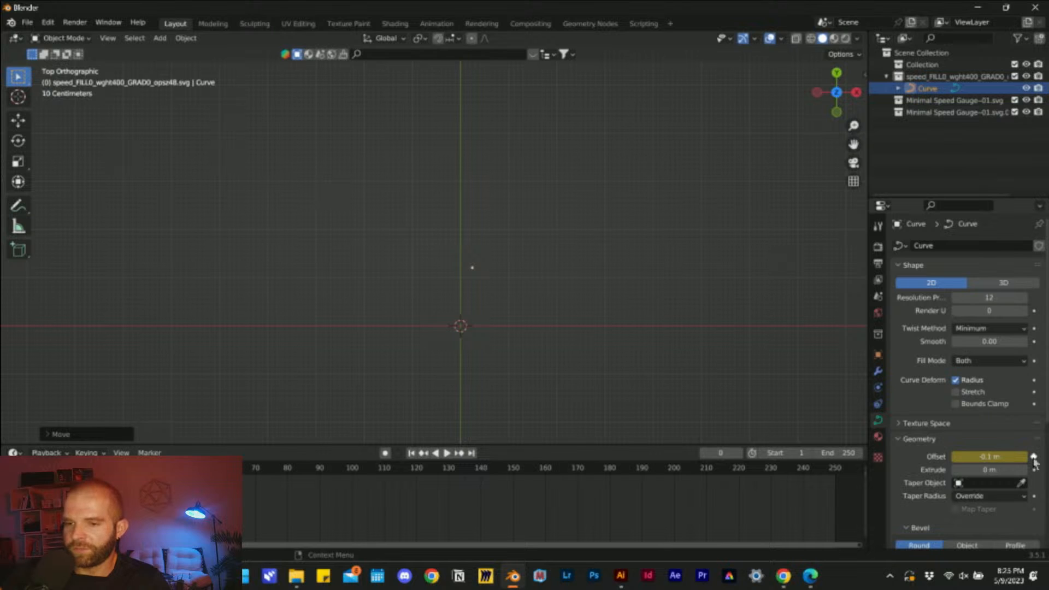
- Set the speed icon curve's geometry Offset to 0 m at frame 250 and keyframe it
drag(300, 483, 835, 498)
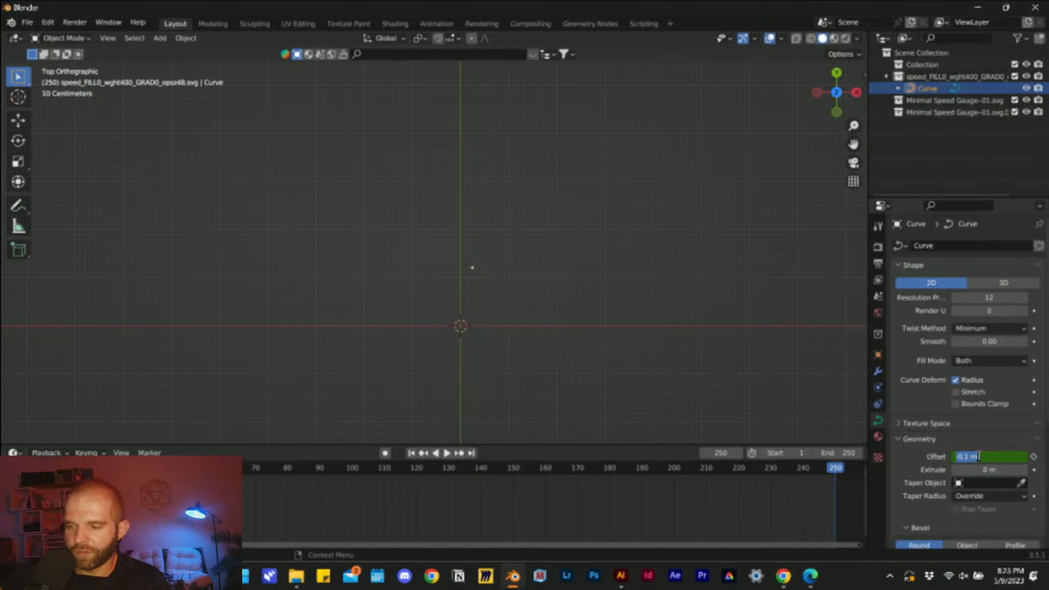
key(Return)
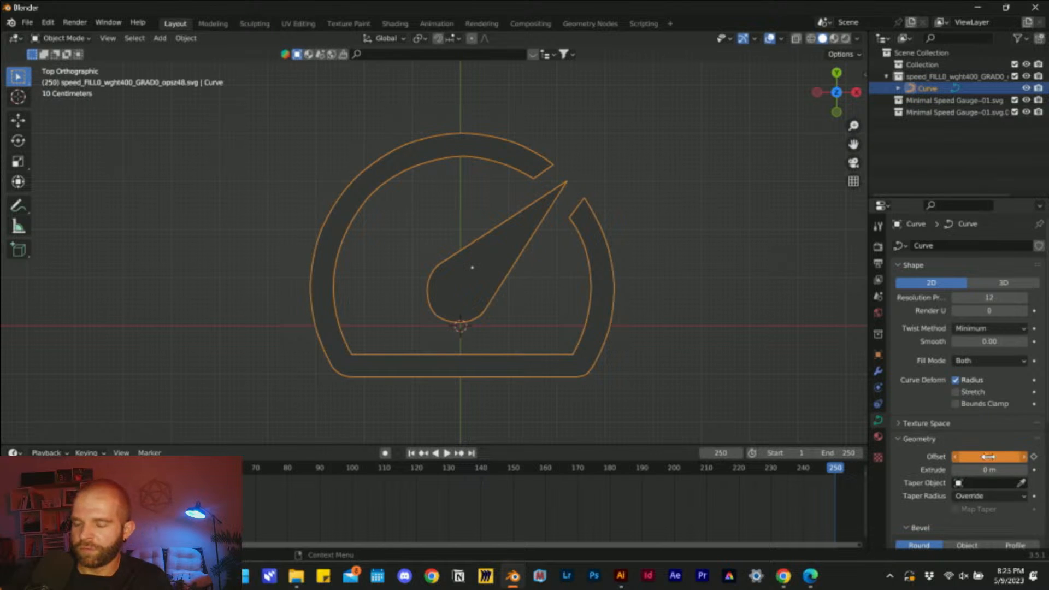
click(1034, 457)
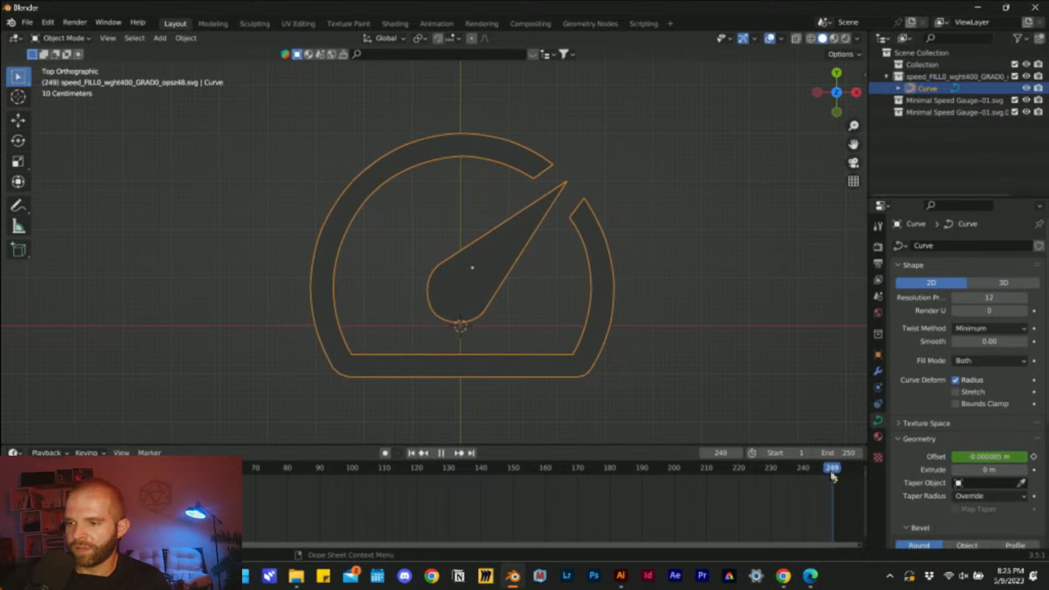
- Play the Offset animation from frame 0 and scrub back to frame 169 to examine when the speed icon starts appearing
drag(833, 477, 33, 497)
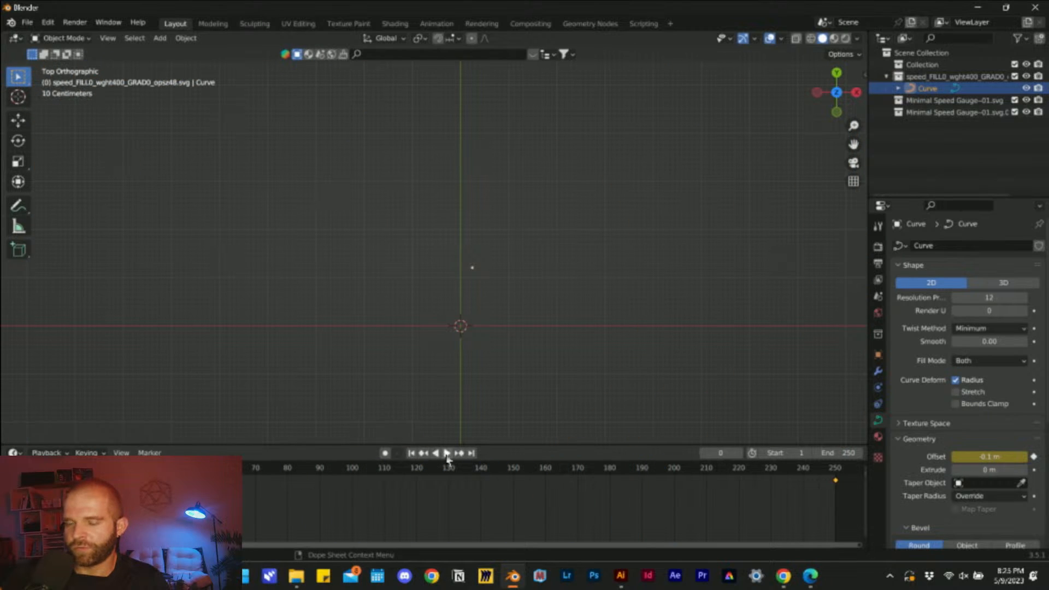
click(447, 454)
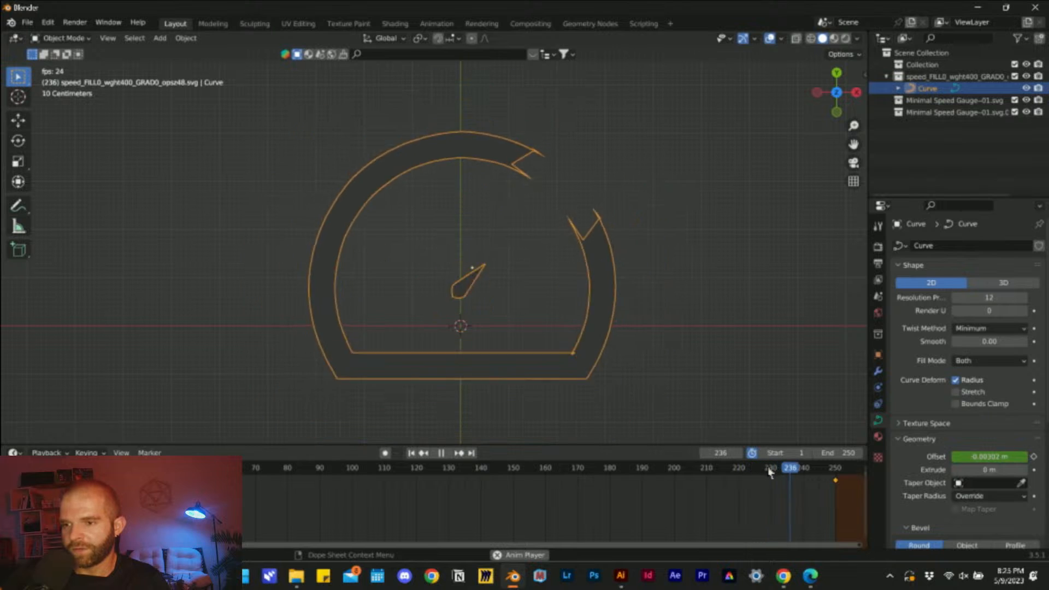
drag(765, 467, 577, 473)
click(445, 454)
key(space)
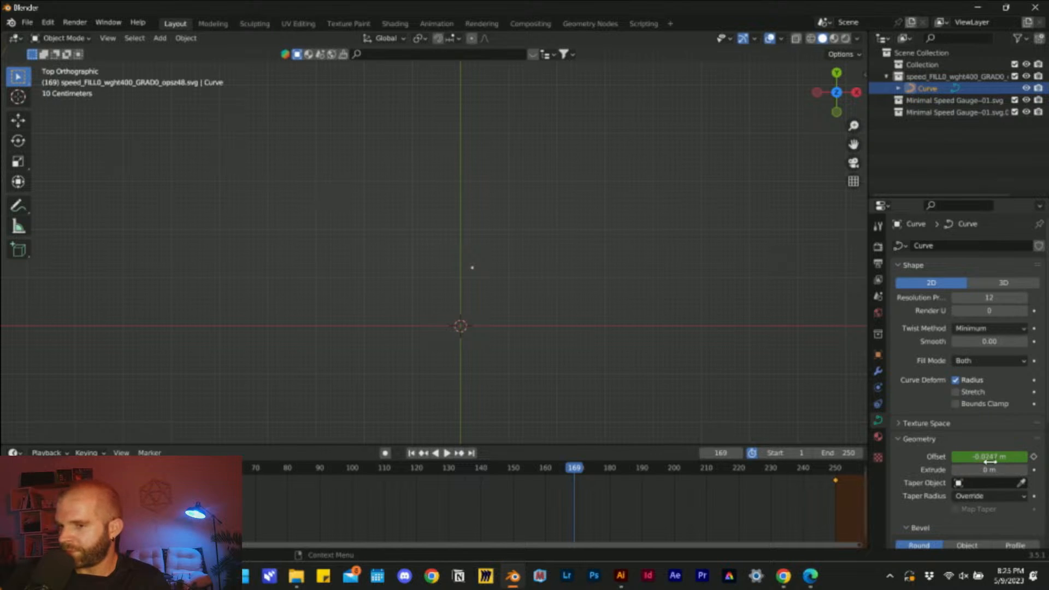
- Return the timeline to the starting Offset keyframe at frame 0
click(534, 470)
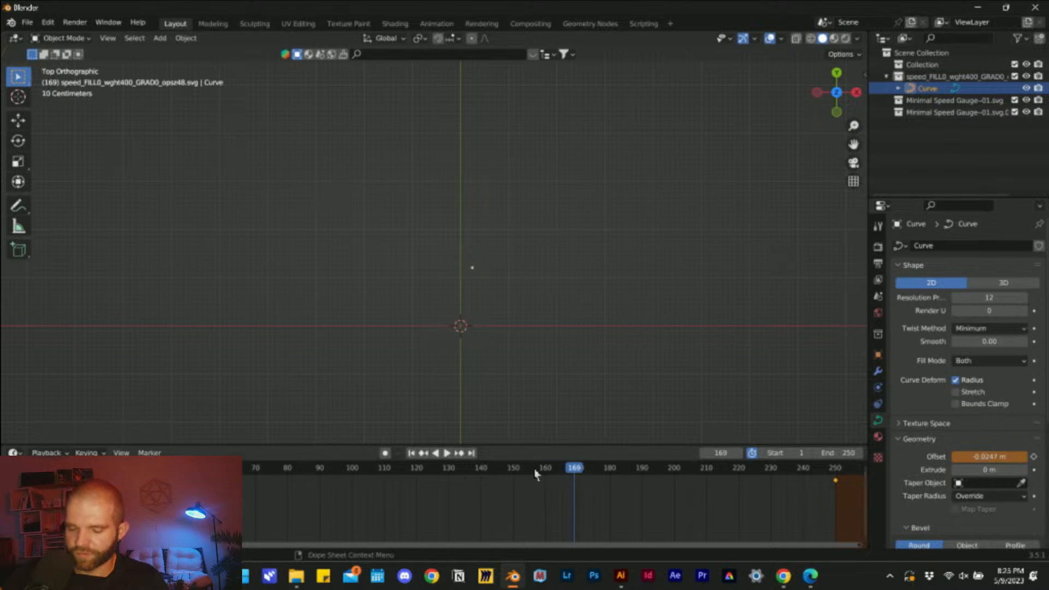
drag(543, 469, 34, 477)
key(space)
key(space)
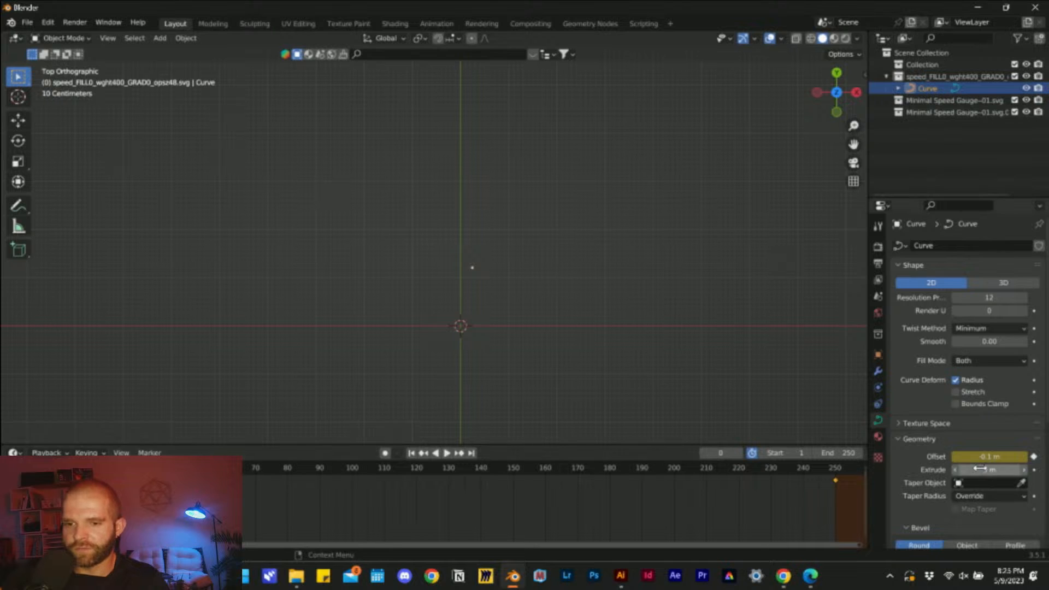
- Set the curve's geometry offset to -0.0247 m at frame 0 and keyframe it
click(989, 456)
key(Return)
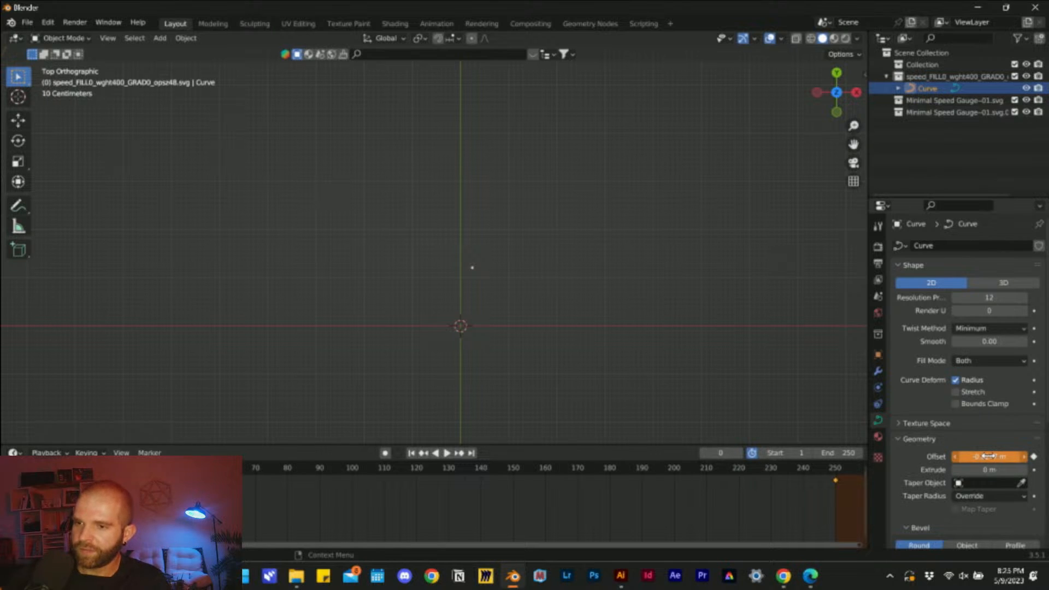
key(i)
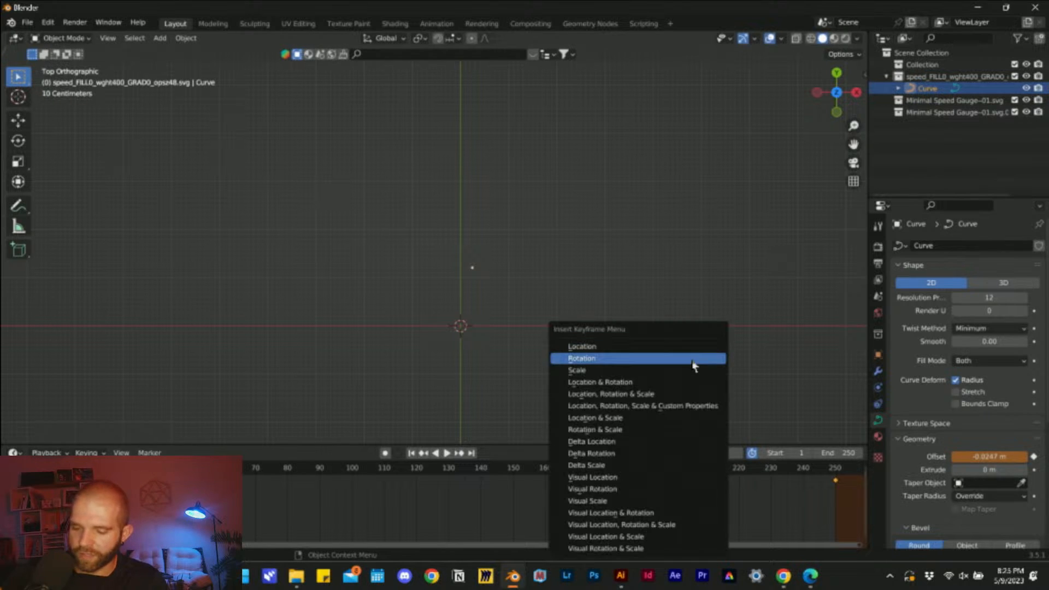
click(663, 347)
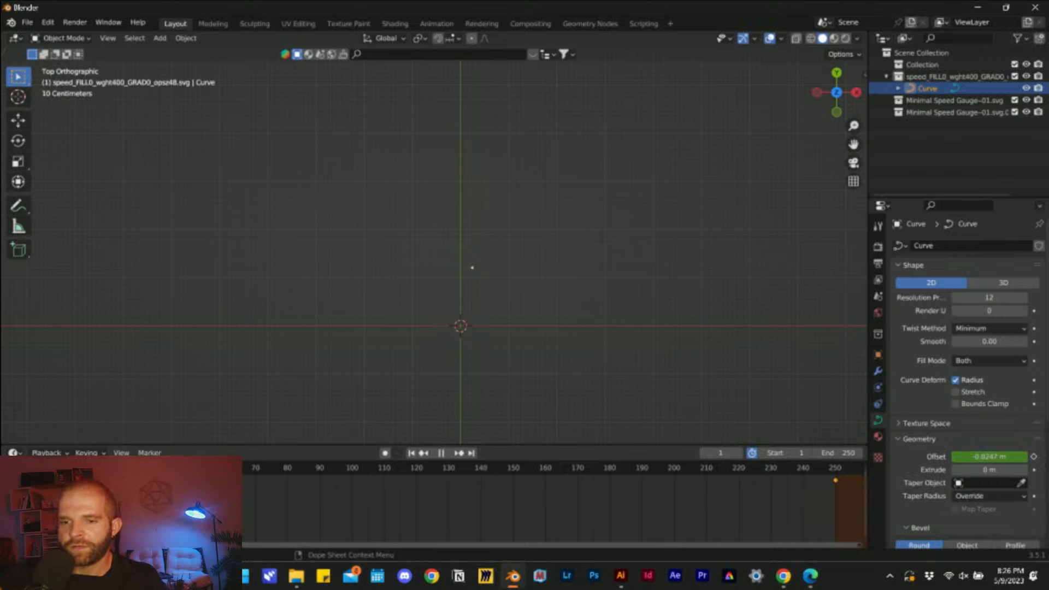
- Preview the offset animation and move the offset keyframe at frame 250 to frame 120
key(Escape)
click(446, 453)
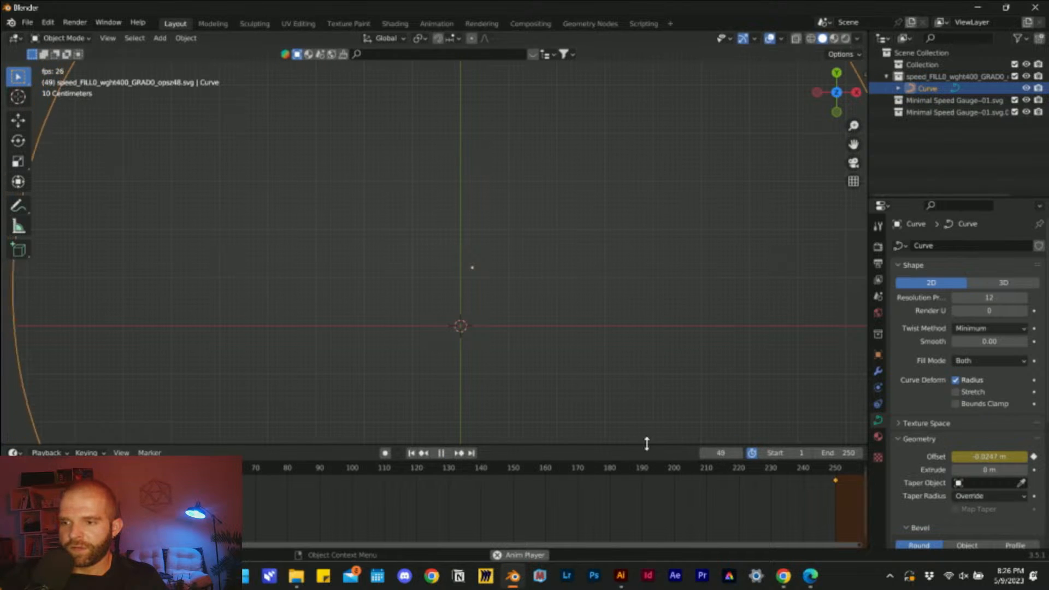
click(442, 453)
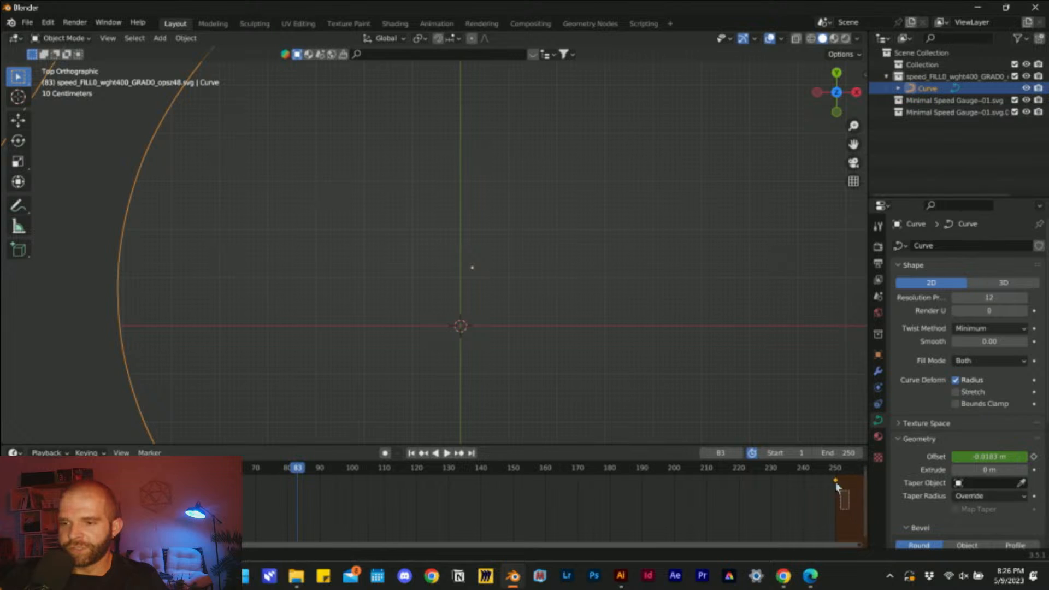
key(g)
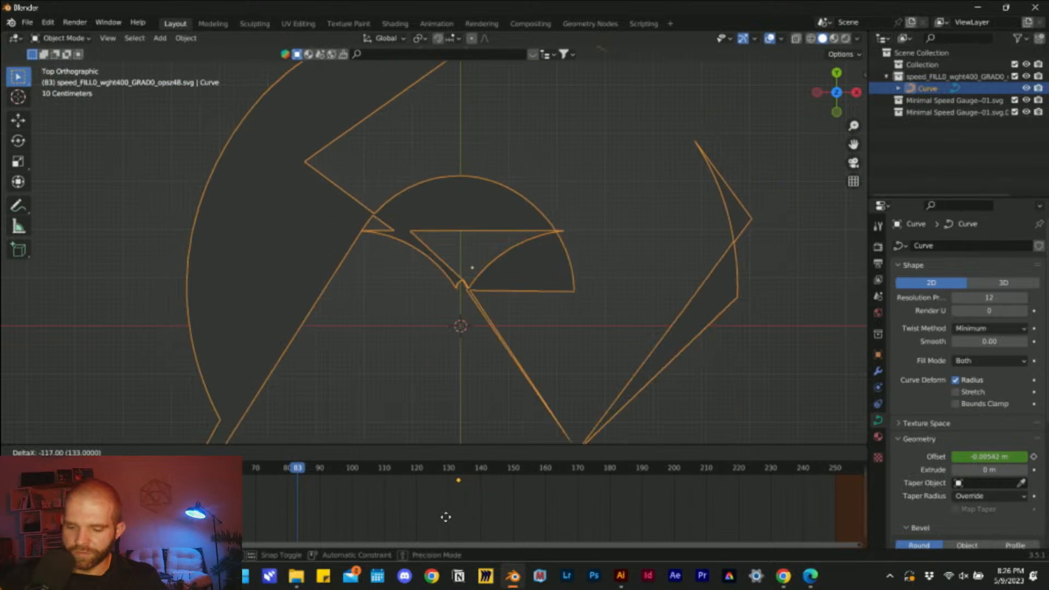
click(412, 516)
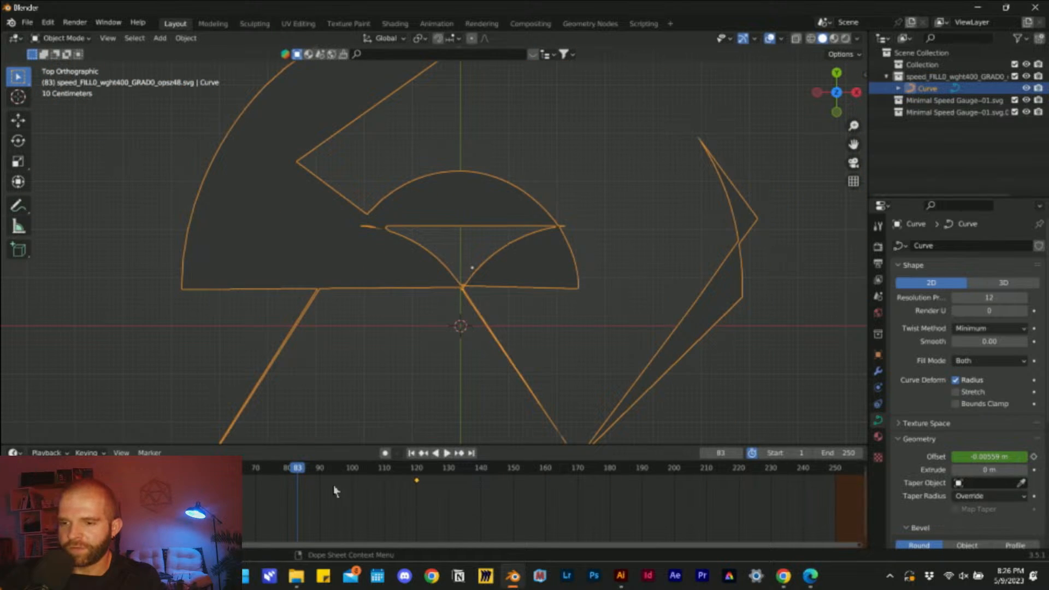
- Play the retimed offset animation from frame 0 and scrub the timeline to frame 109
key(shift+Left)
key(space)
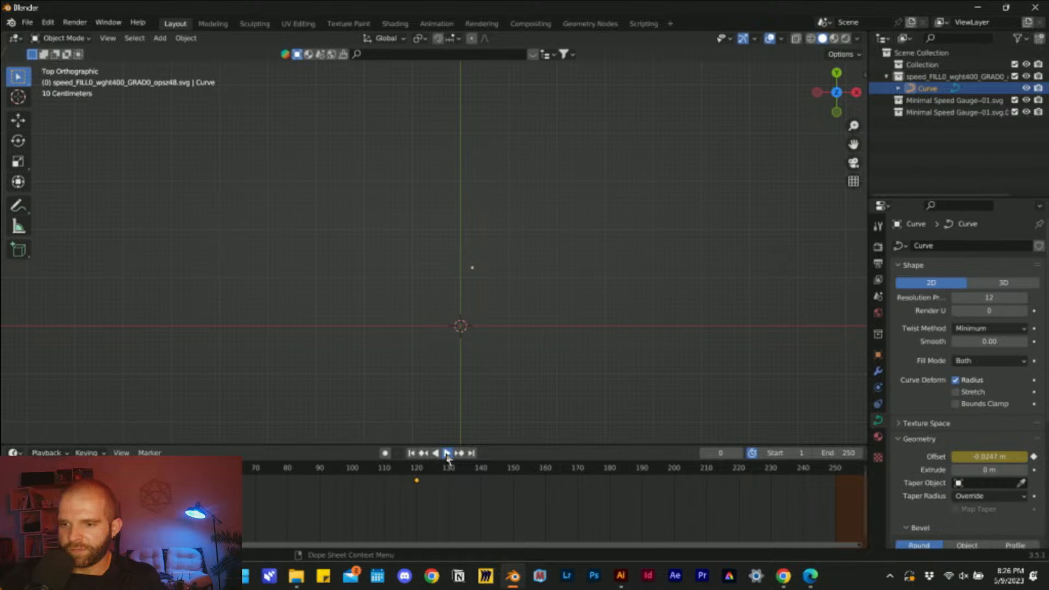
click(446, 453)
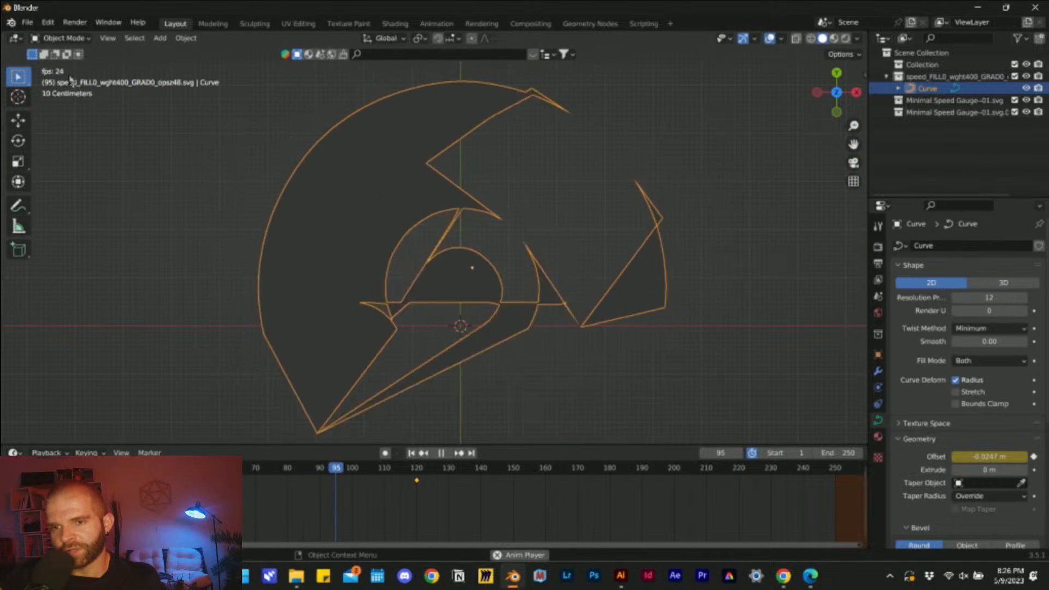
click(326, 473)
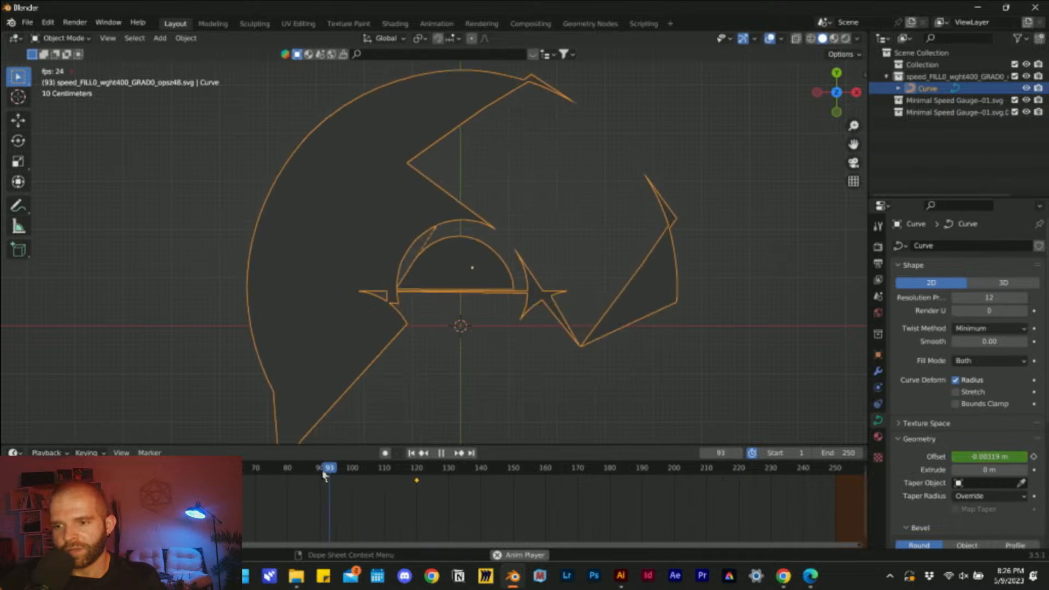
drag(324, 475, 29, 490)
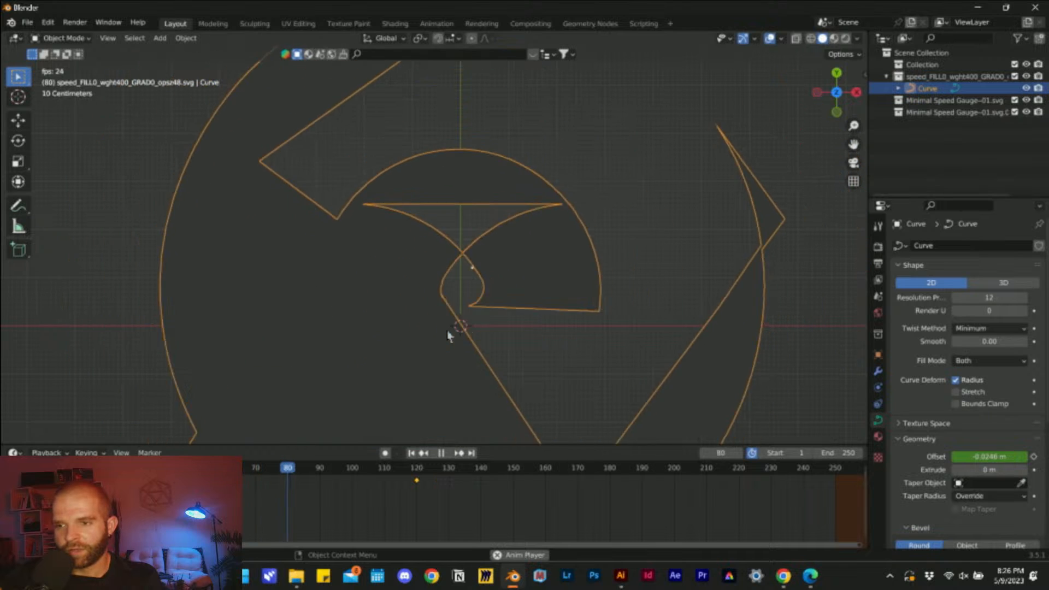
click(440, 454)
drag(388, 470, 382, 504)
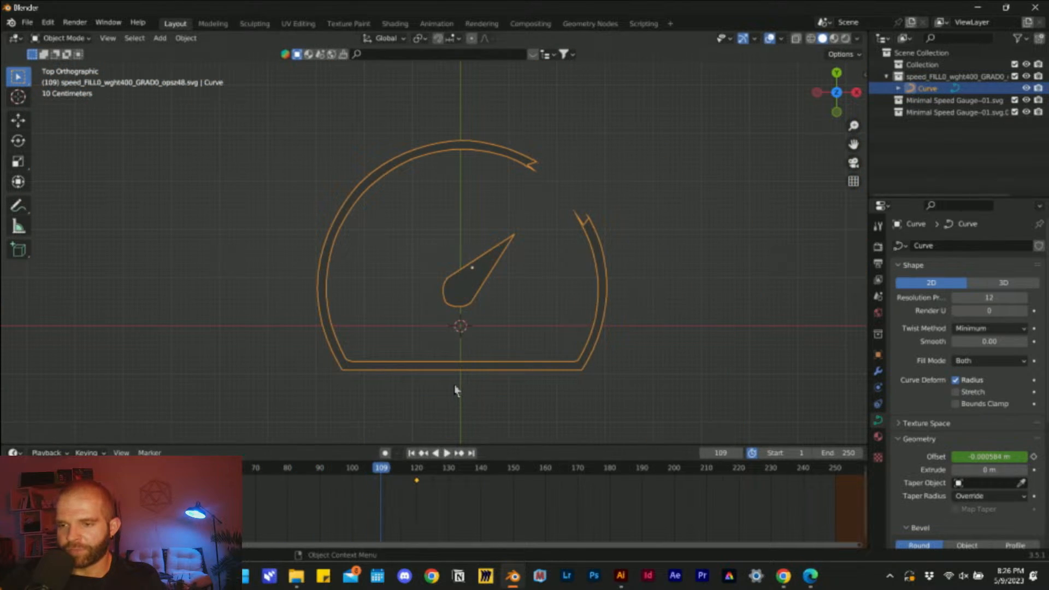
- View the curve in perspective and set its extrude depth to 0.001 m
middle_drag(579, 385, 513, 281)
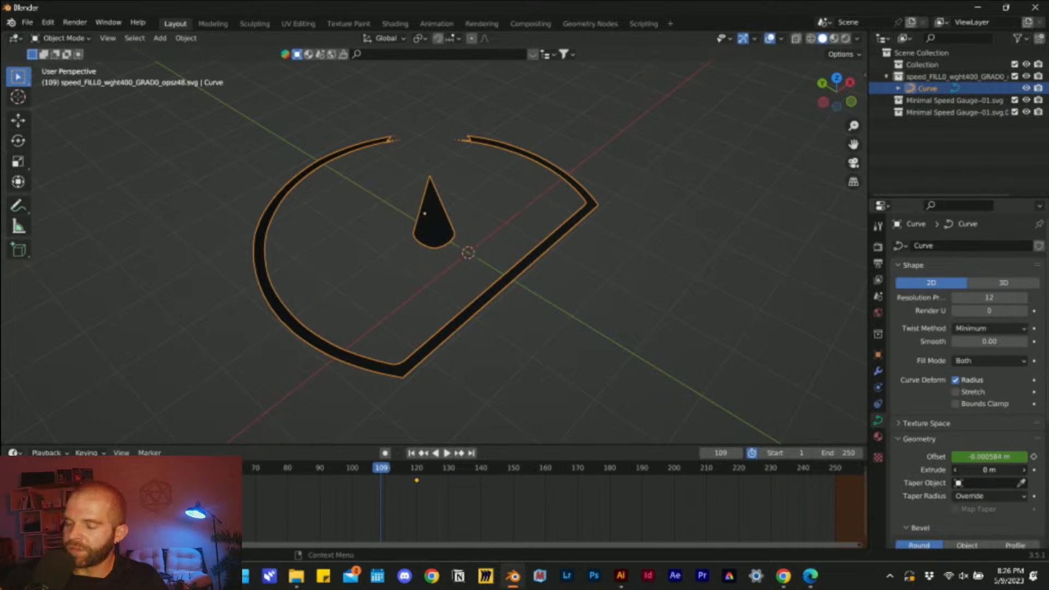
drag(989, 470, 997, 470)
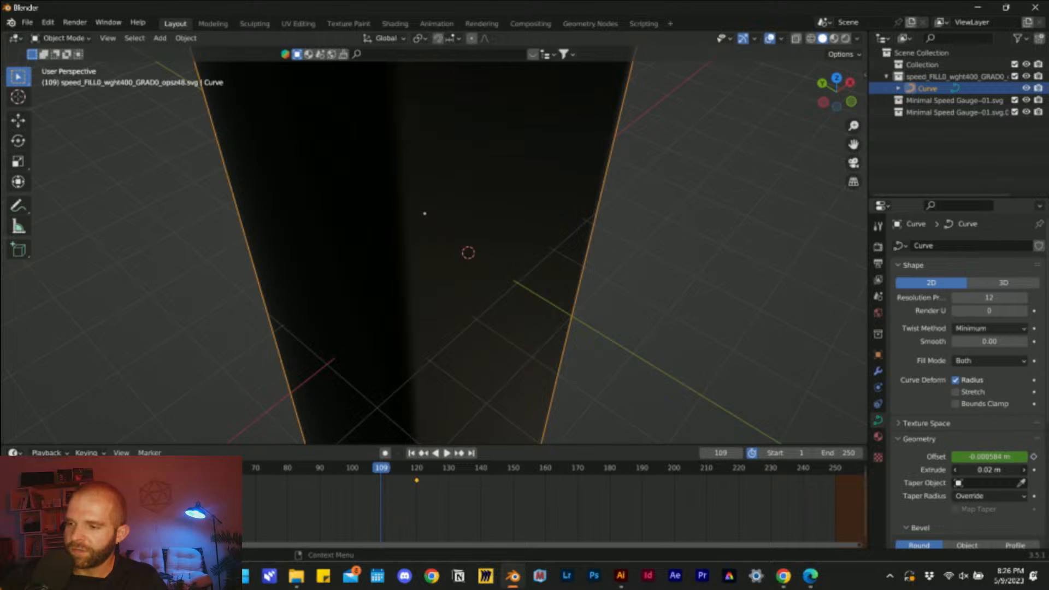
click(991, 470)
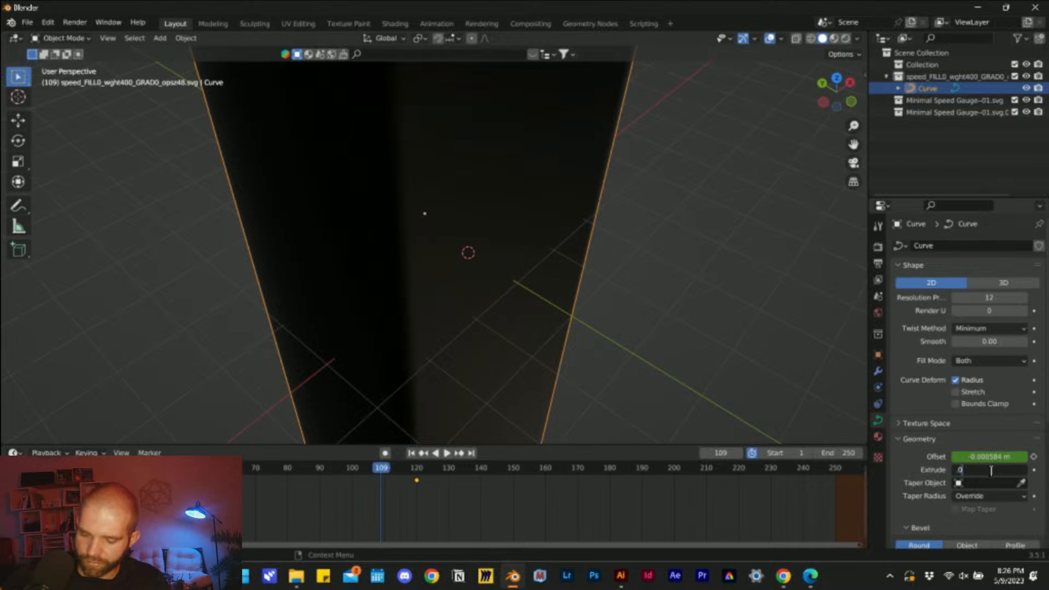
key(Return)
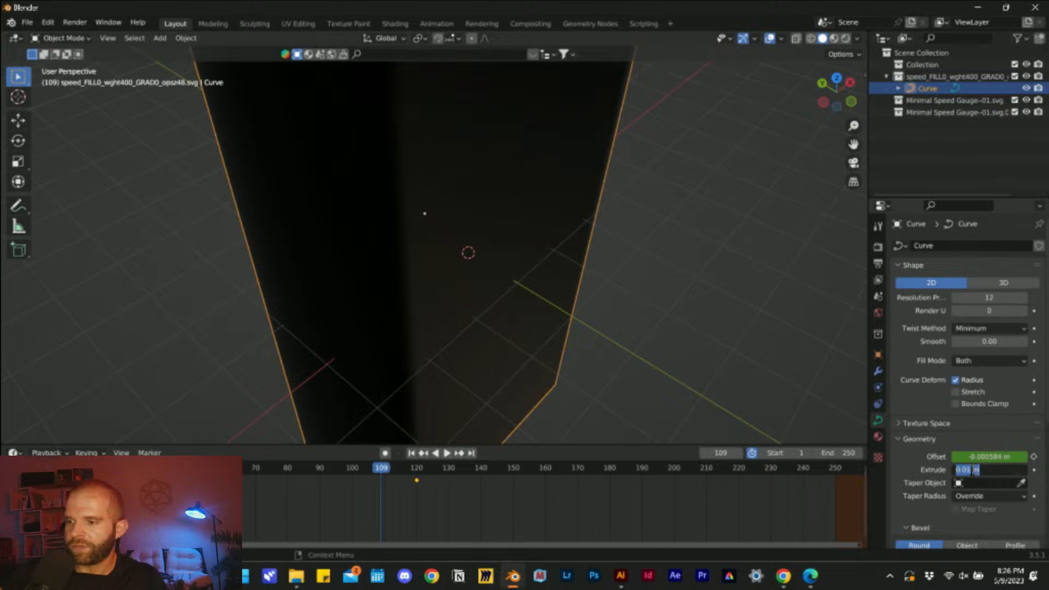
text(0)
key(Return)
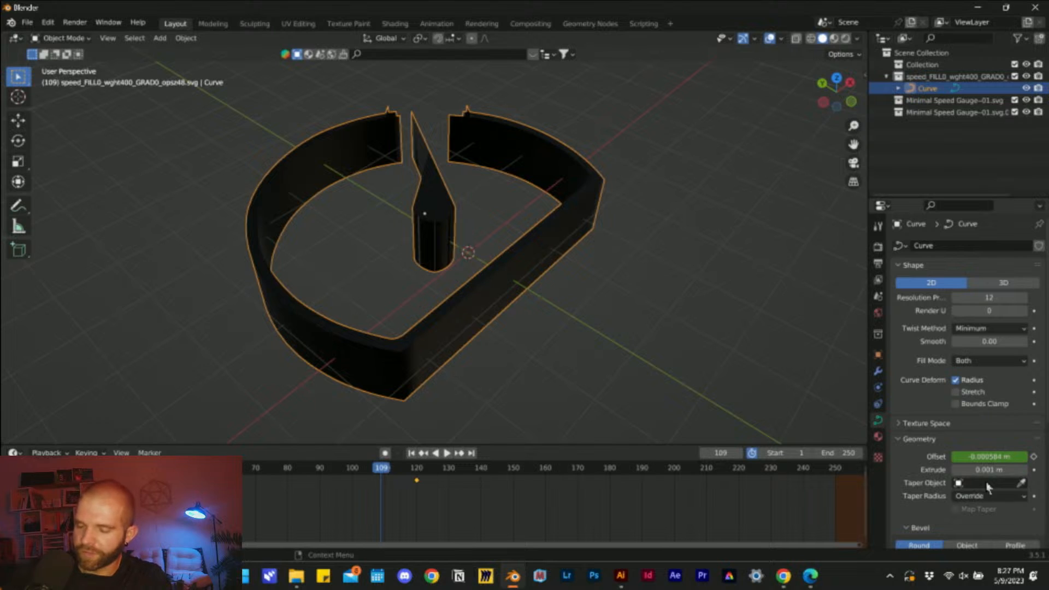
click(987, 483)
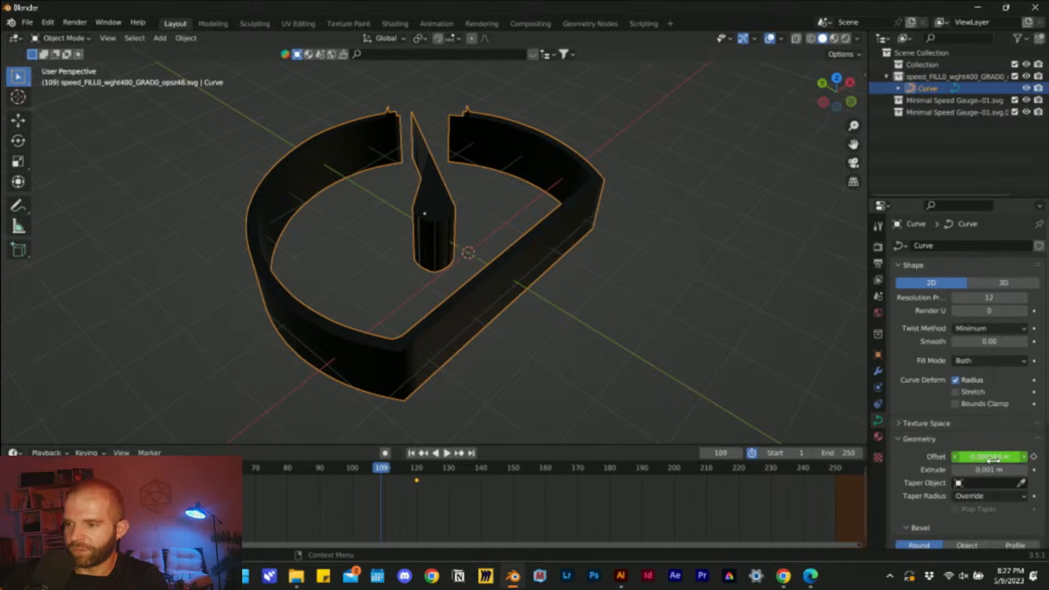
click(981, 471)
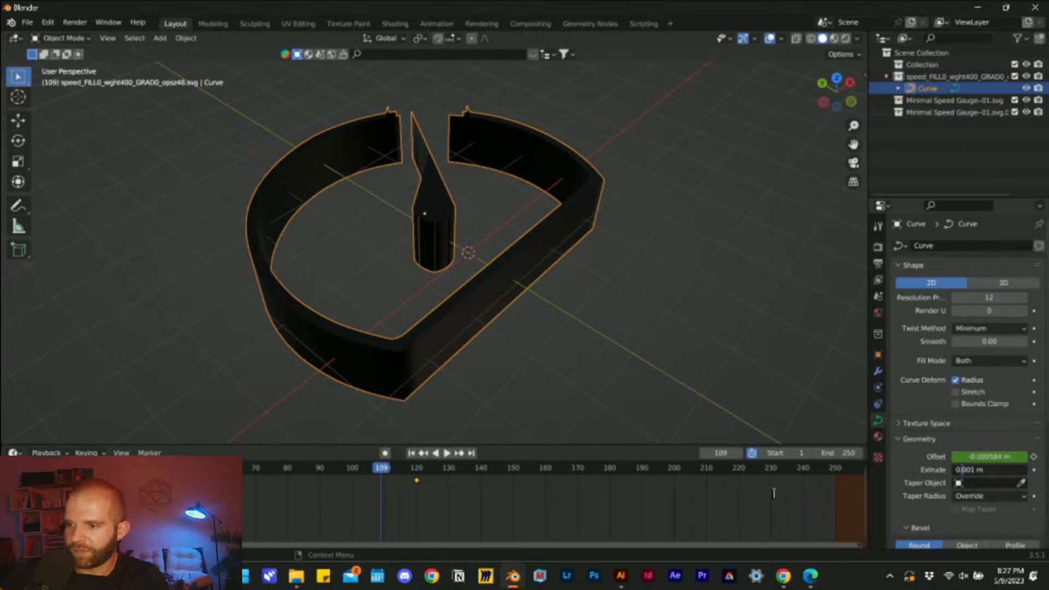
- Go to frame 120, set the curve's extrude to 0 m and keyframe it
click(776, 504)
key(space)
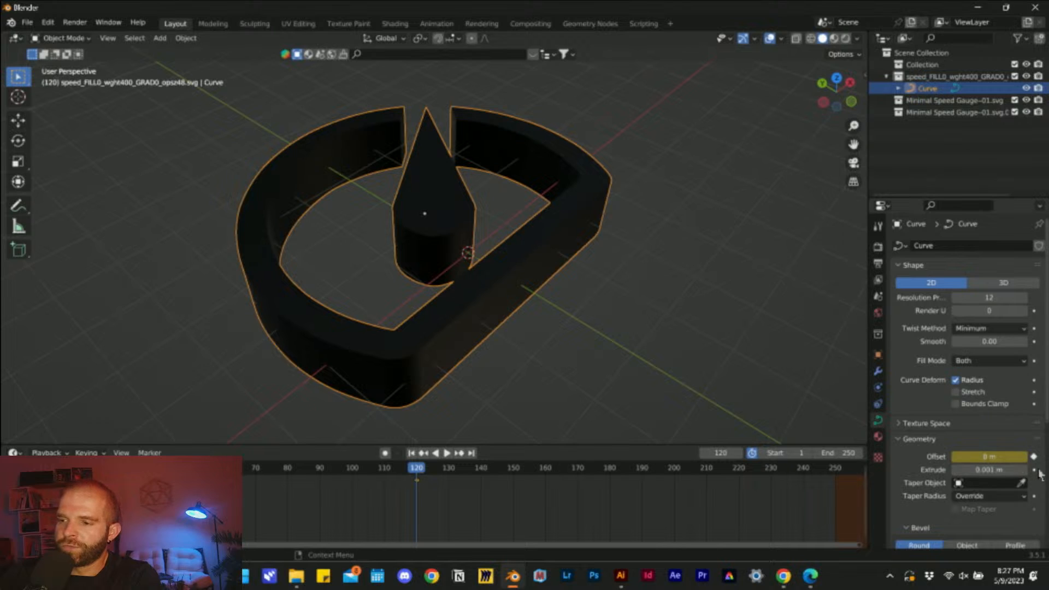
click(983, 470)
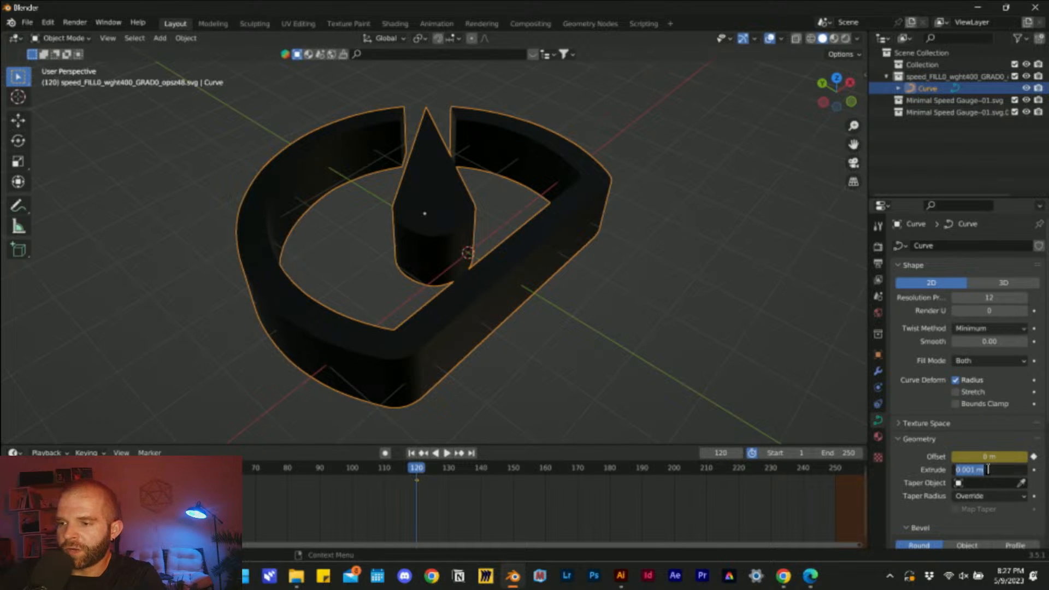
text(0)
key(Return)
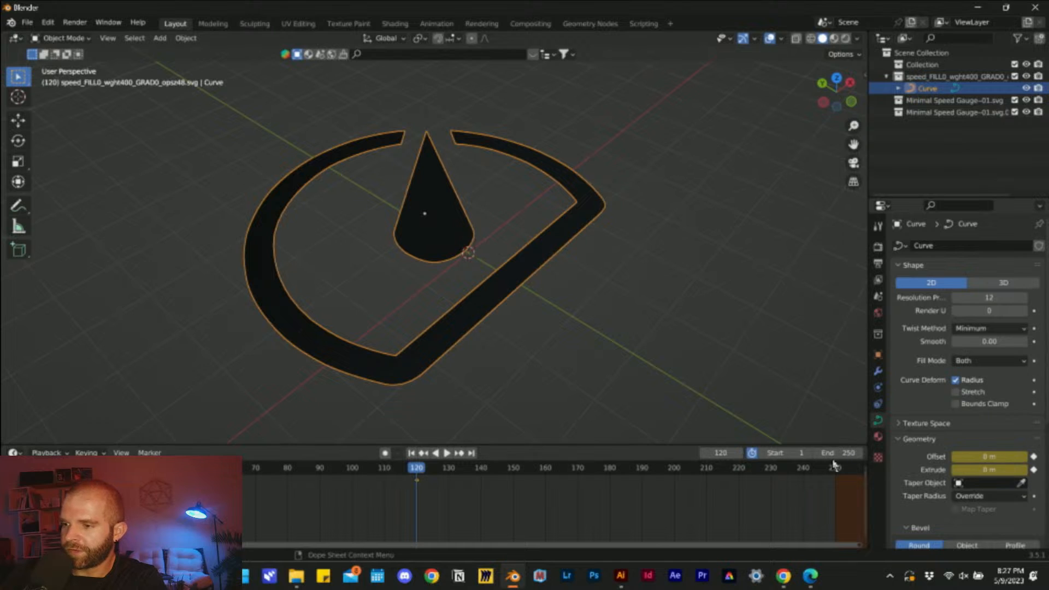
- Go to frame 240, set the curve's extrude to 0.001 m and keyframe it
drag(610, 470, 744, 509)
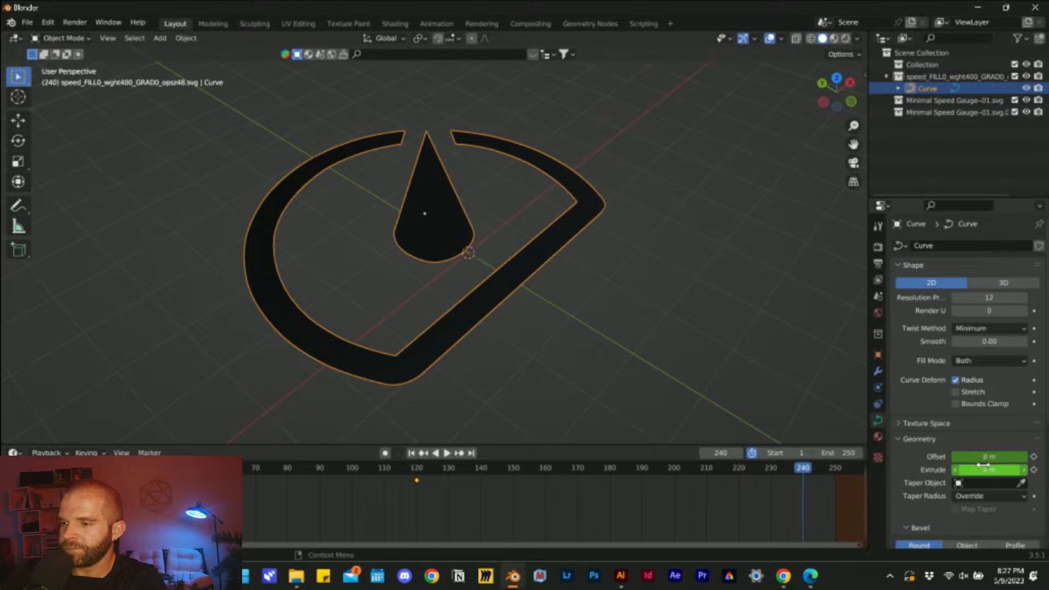
click(966, 470)
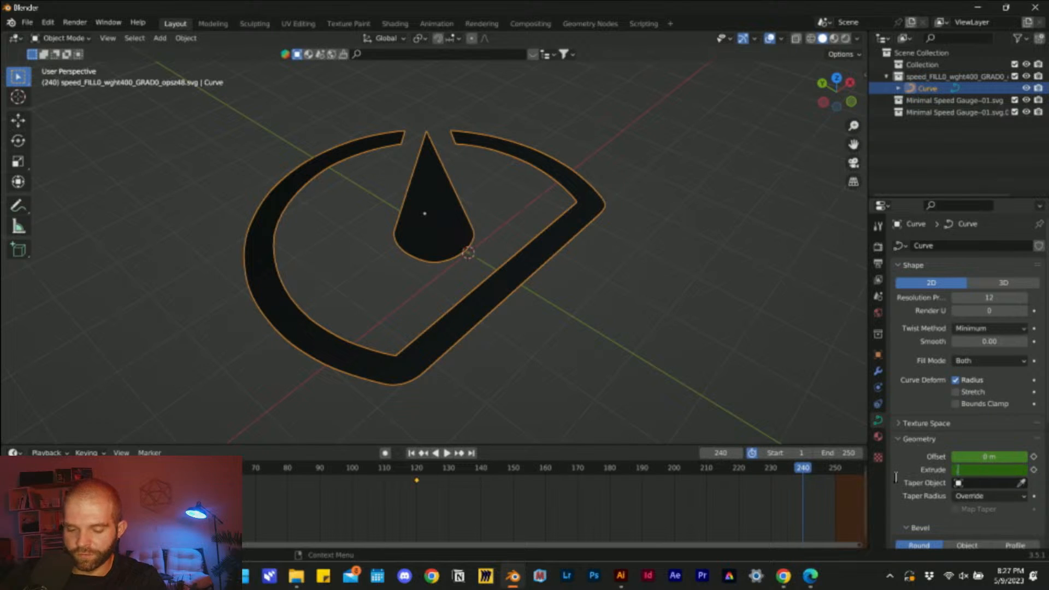
text(.001)
key(Return)
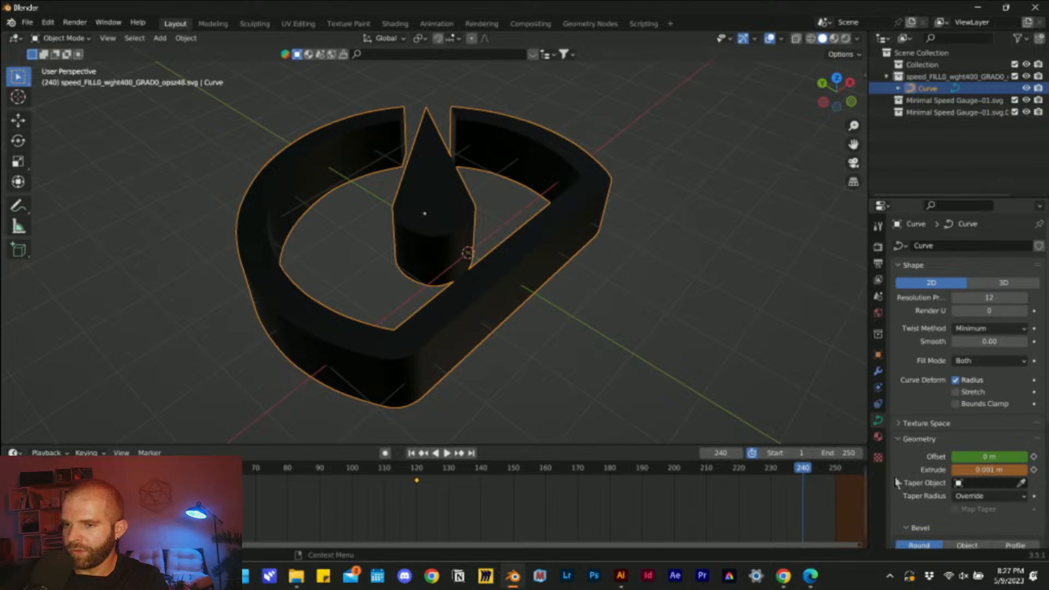
click(1034, 470)
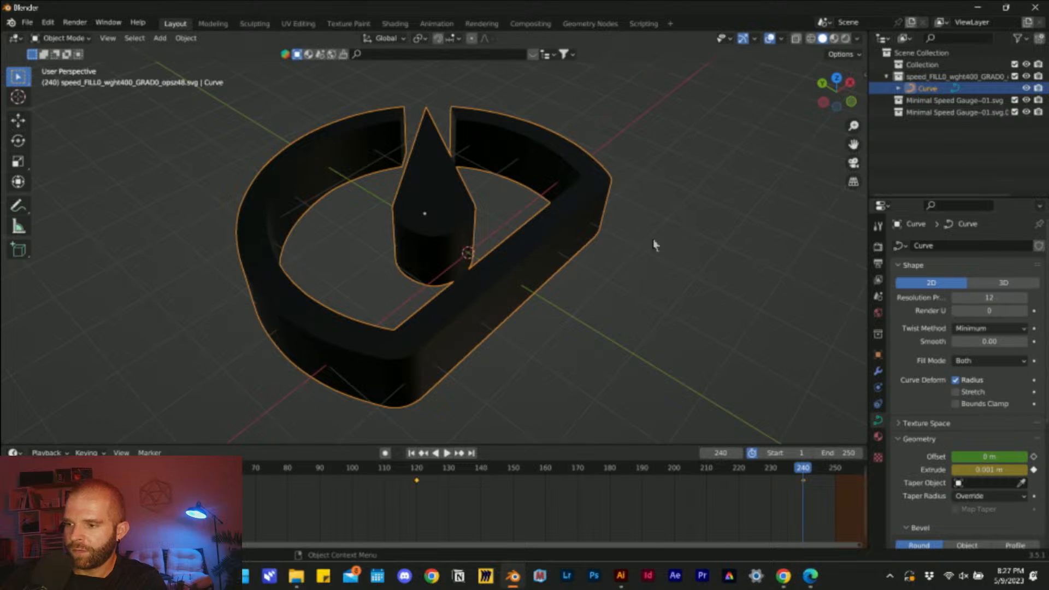
- Play the offset and extrude animation from frame 0 and park the timeline at frame 181
drag(802, 474, 30, 480)
key(space)
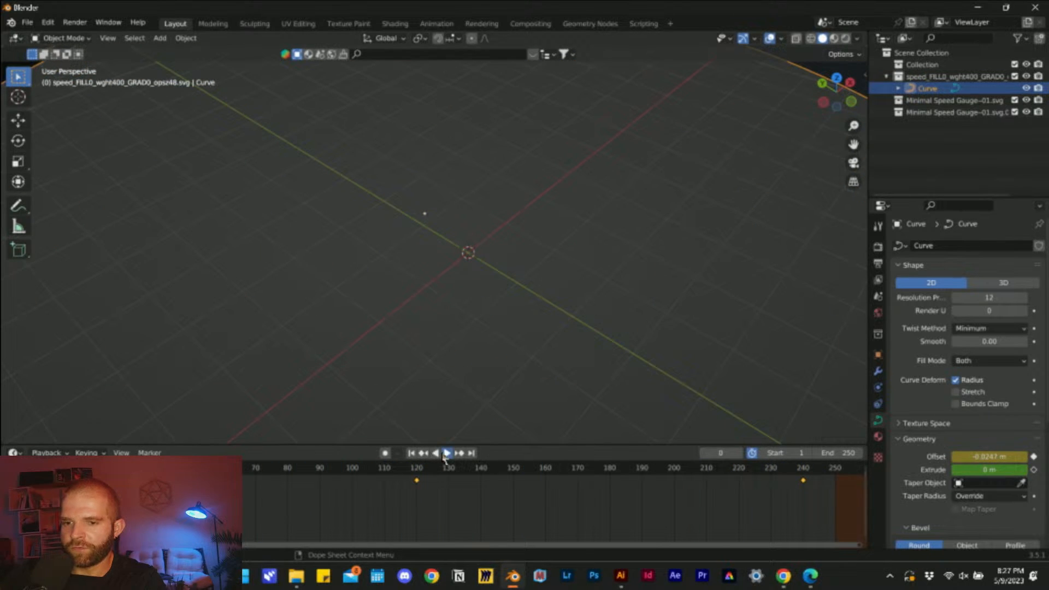
click(446, 453)
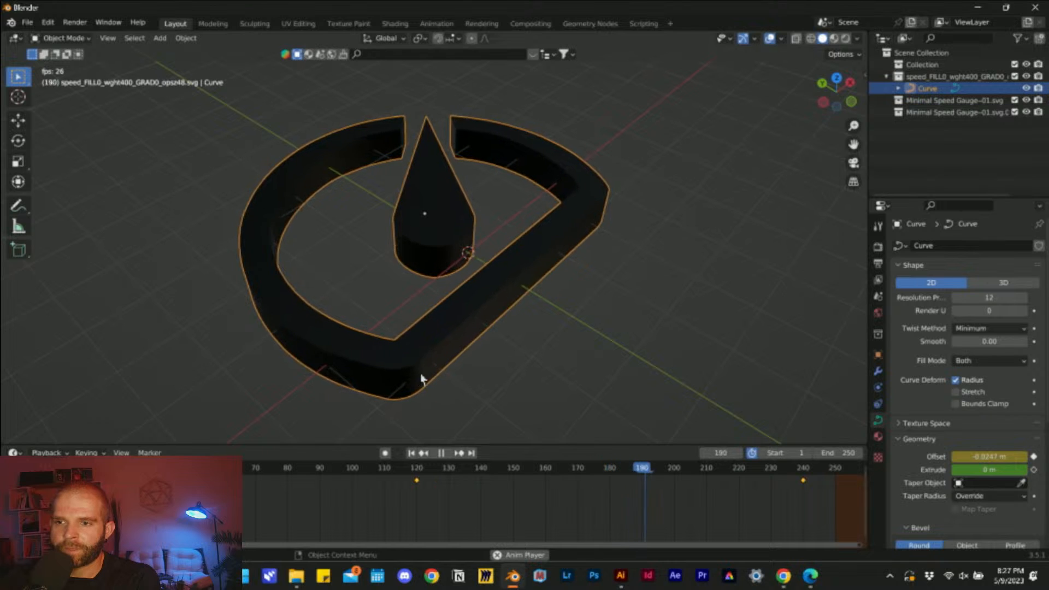
click(442, 453)
alt+scroll(527, 278, up, 20)
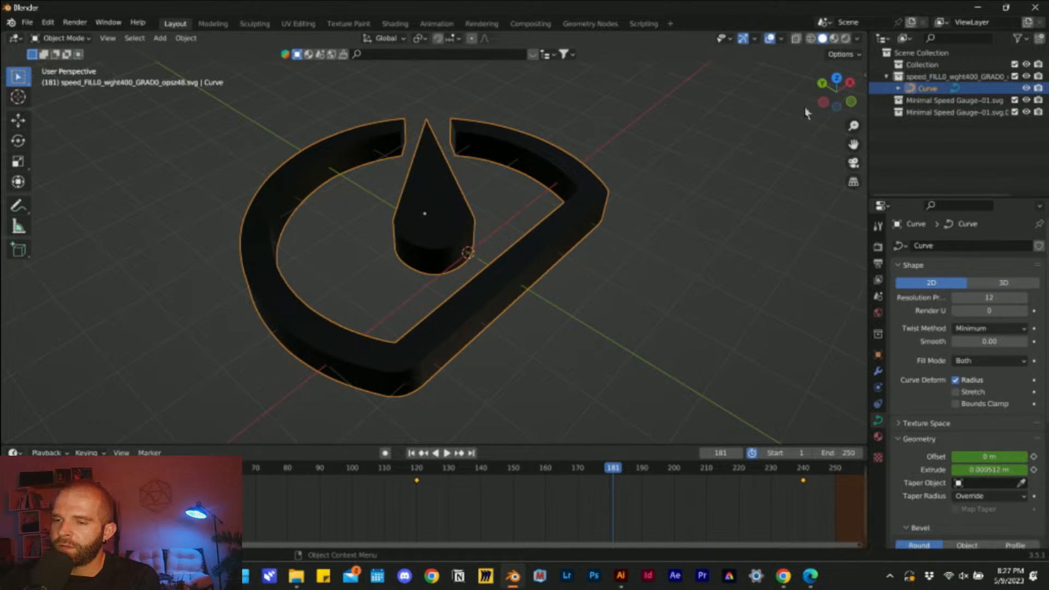
- Move the gauge curve in the top view so the base of its needle sits over the world origin
click(837, 78)
scroll(339, 284, down, 3)
scroll(379, 276, up, 2)
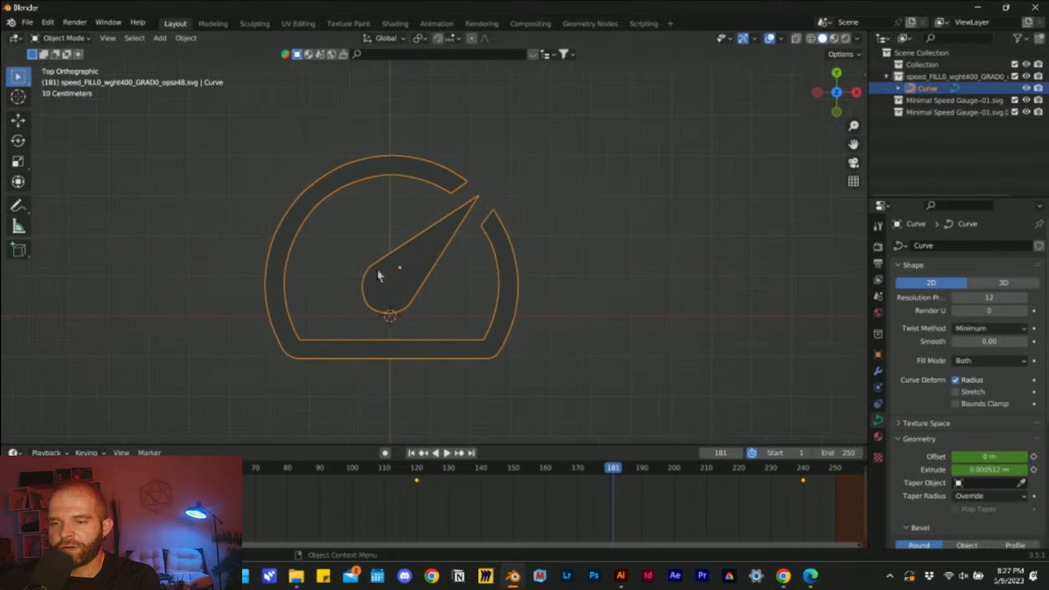
shift+middle_drag(363, 278, 456, 242)
key(g)
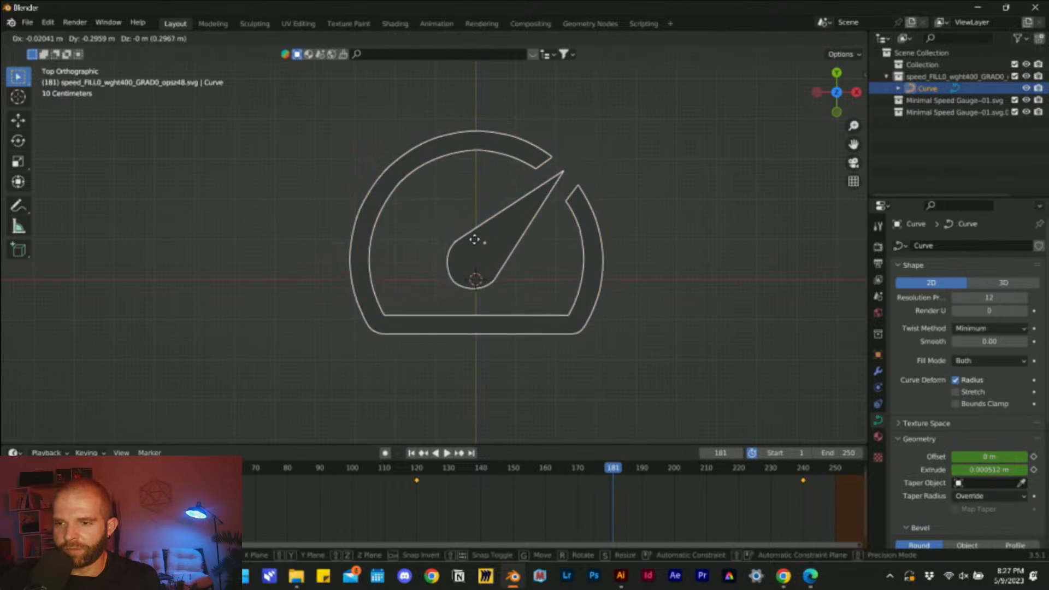
click(461, 251)
- Add a camera, raise it along Z above the gauge and look through it
key(shift+a)
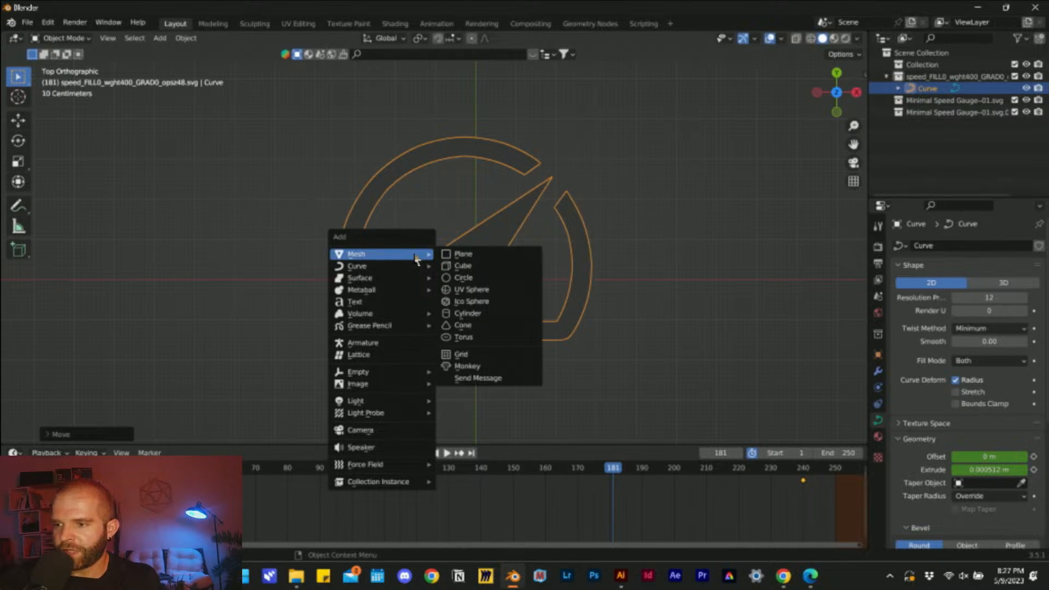
click(375, 431)
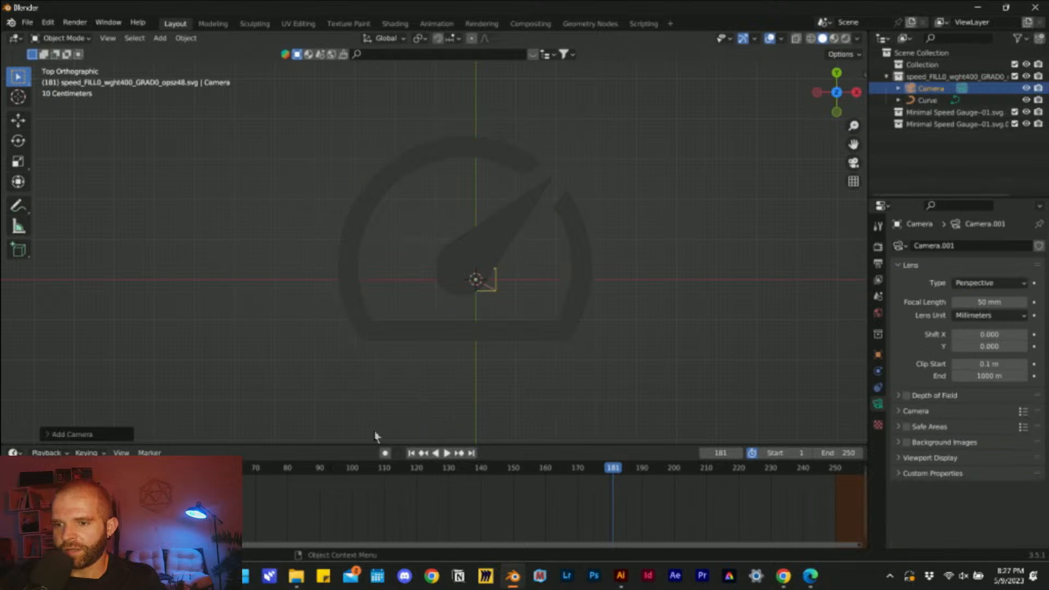
middle_drag(475, 355, 543, 265)
scroll(546, 268, down, 4)
key(g)
key(z)
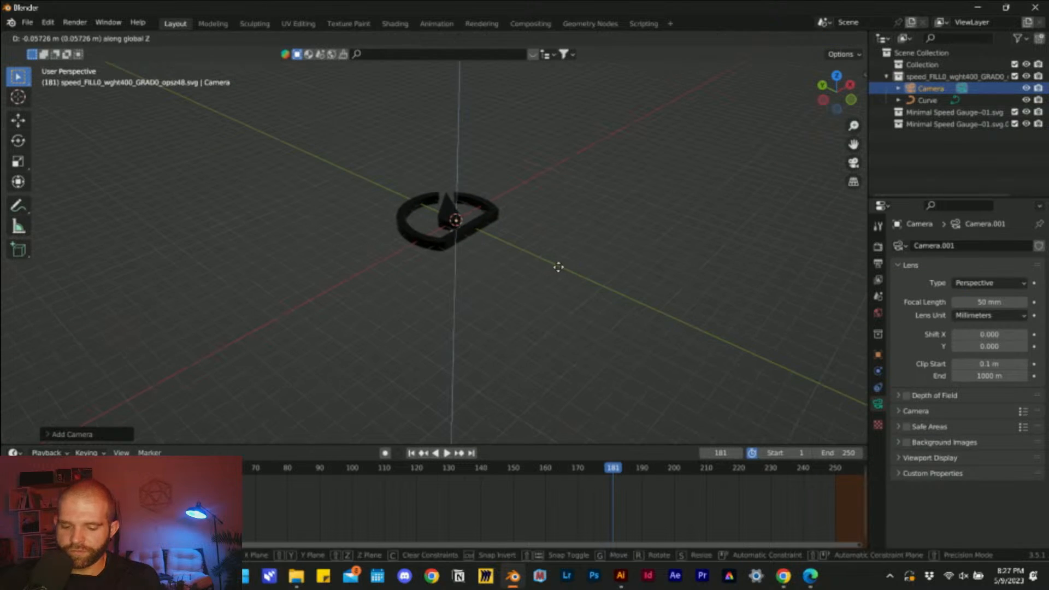
click(663, 126)
key(KP_0)
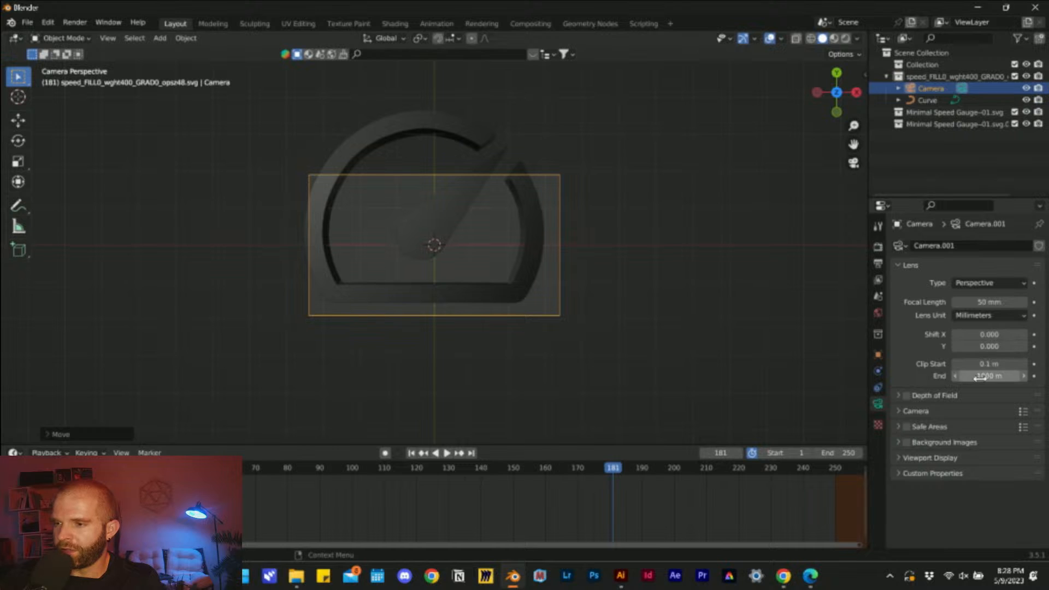
- Set the camera's focal length to 35 mm and shift its location to about X -0.08, Y 0.91, Z 10.611 m to frame the gauge
drag(985, 302, 935, 302)
scroll(471, 224, up, 4)
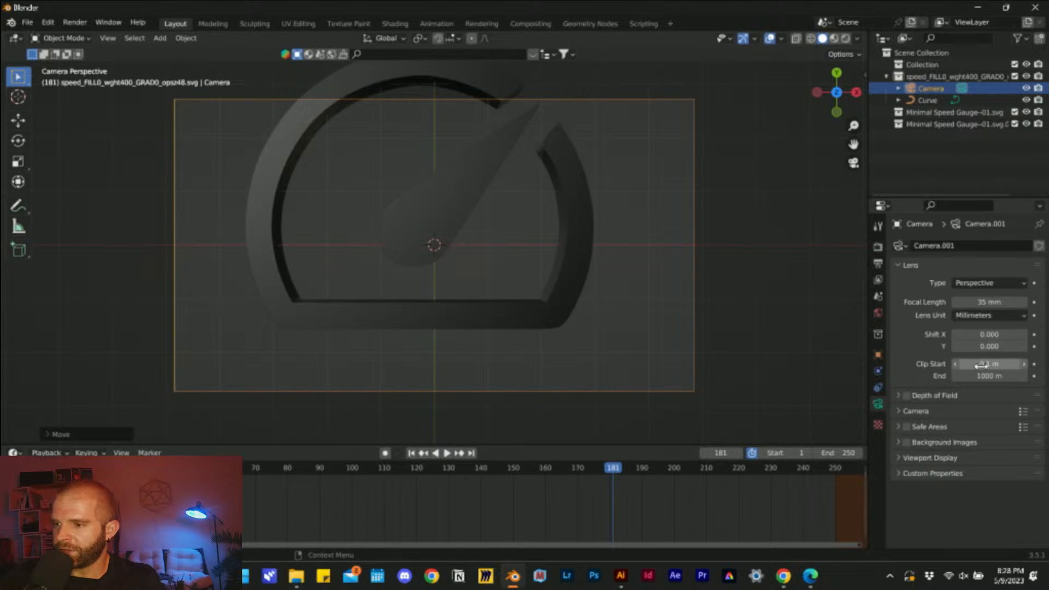
click(878, 355)
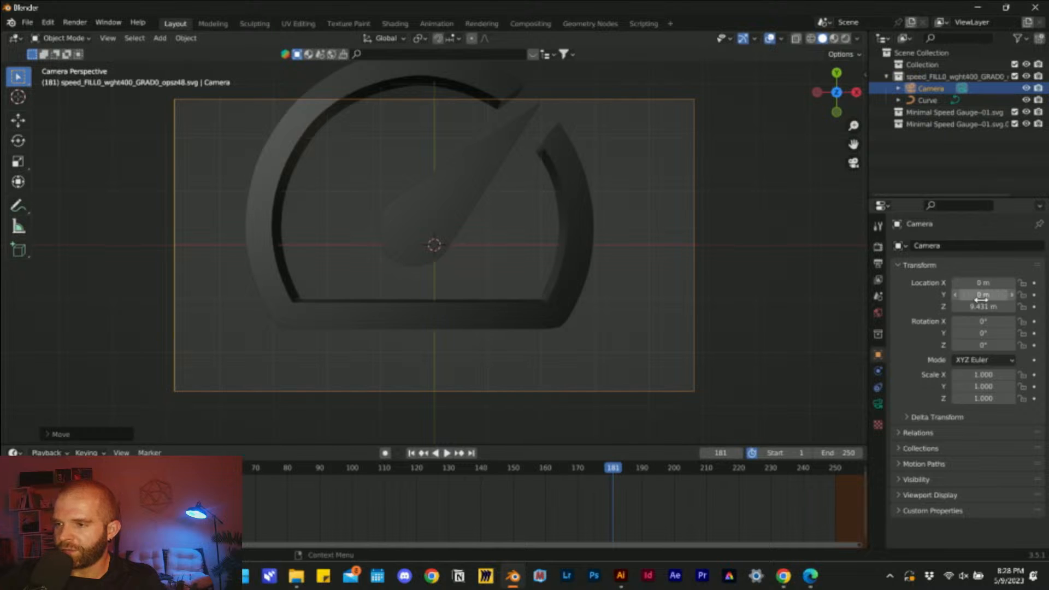
mouse_move(981, 296)
mouse_down()
mouse_move(994, 283)
mouse_move(980, 283)
mouse_move(990, 307)
mouse_move(1003, 307)
mouse_move(990, 295)
mouse_move(1000, 295)
mouse_up()
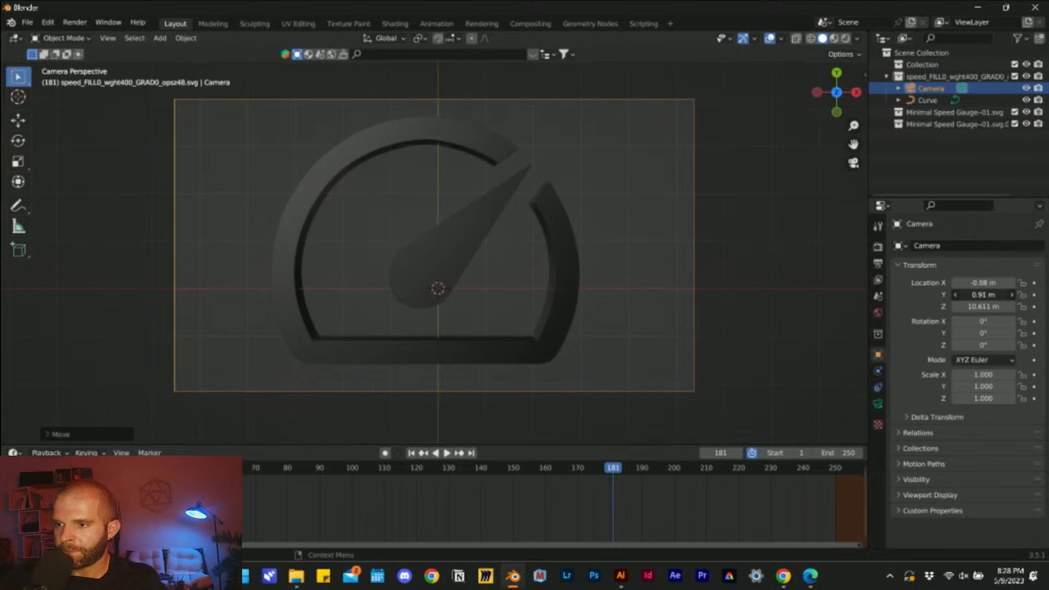
- Set the output resolution's X value to 1080 px for a square render frame
click(878, 265)
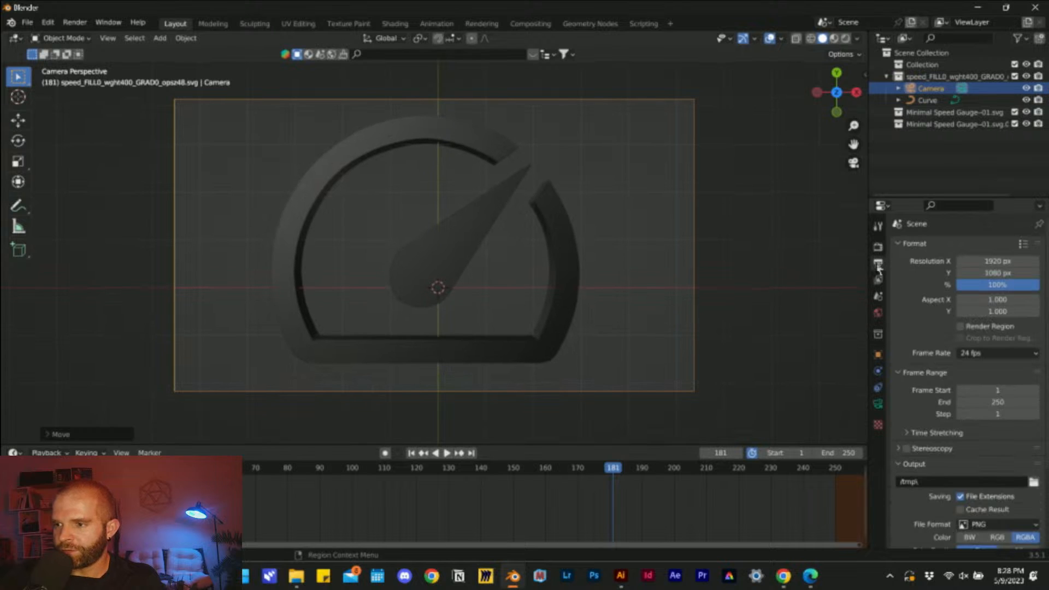
double_click(992, 261)
text(108)
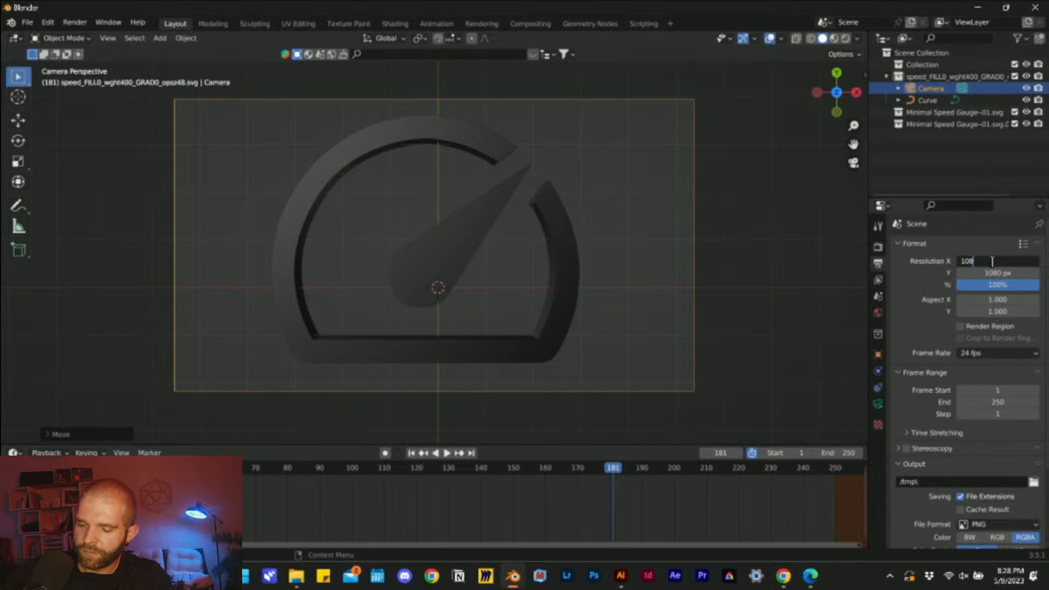
text(0)
key(Return)
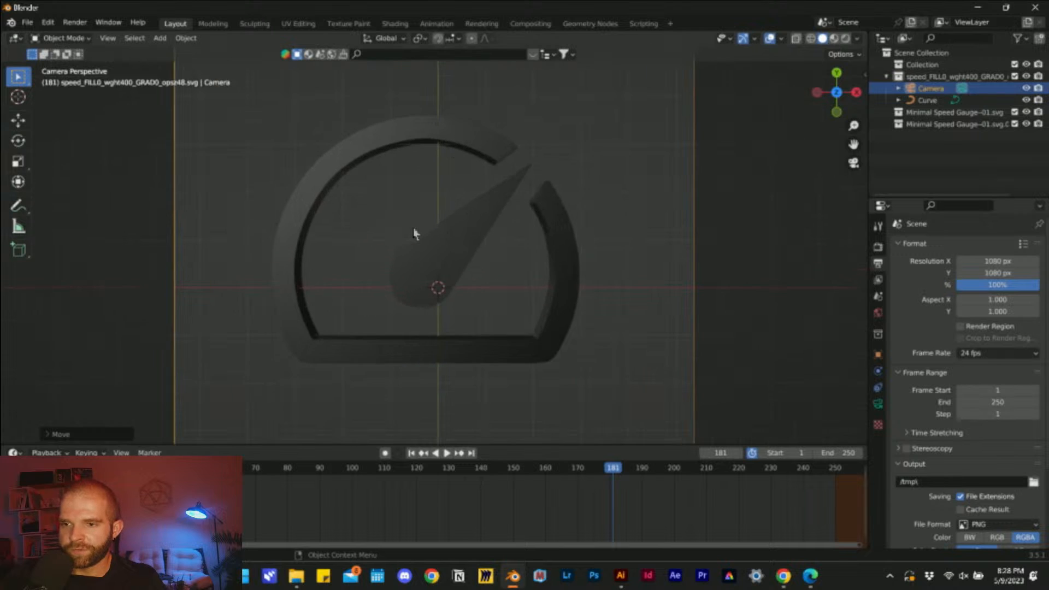
- Play the gauge animation through the camera from frame 0, then scrub back to frame 64
drag(610, 470, 31, 470)
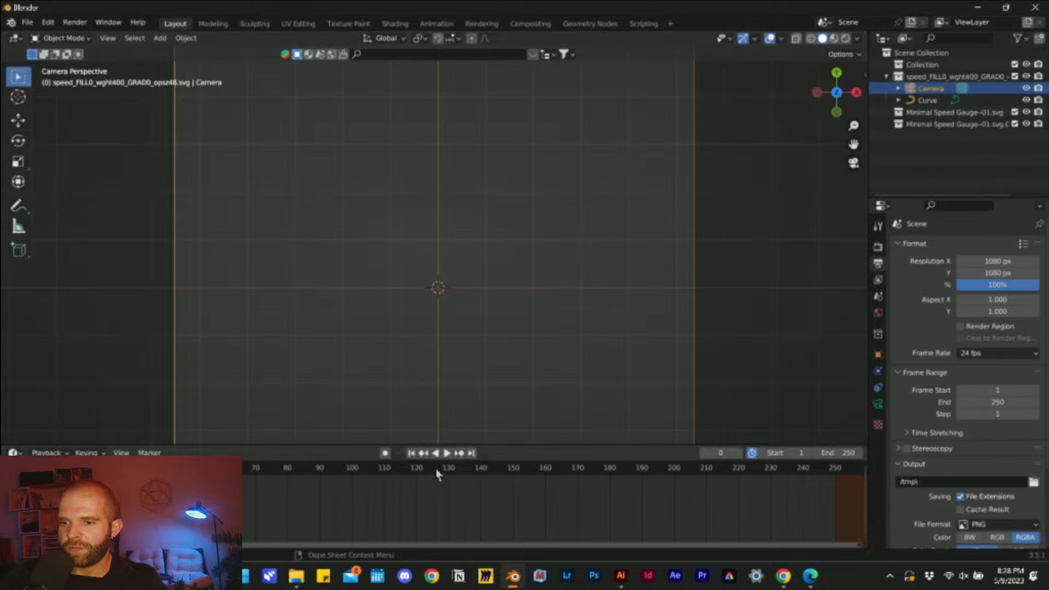
click(445, 452)
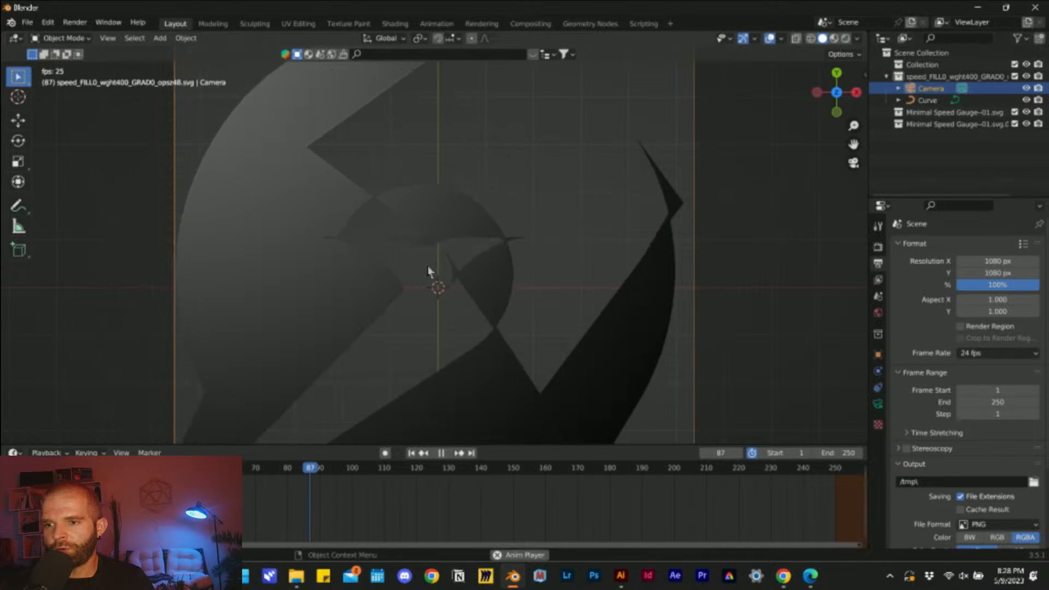
click(443, 454)
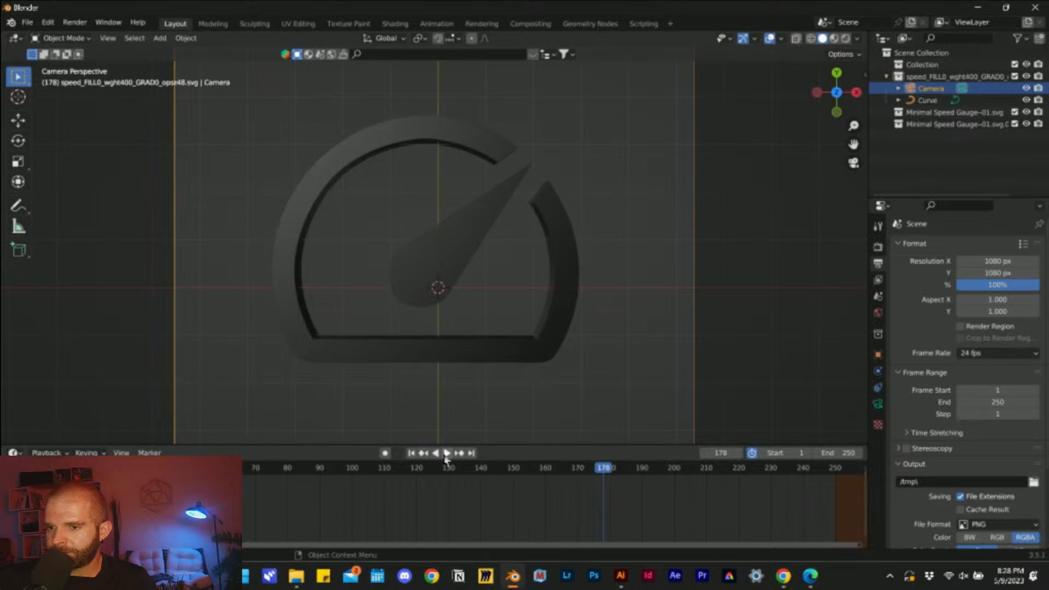
drag(612, 473, 236, 489)
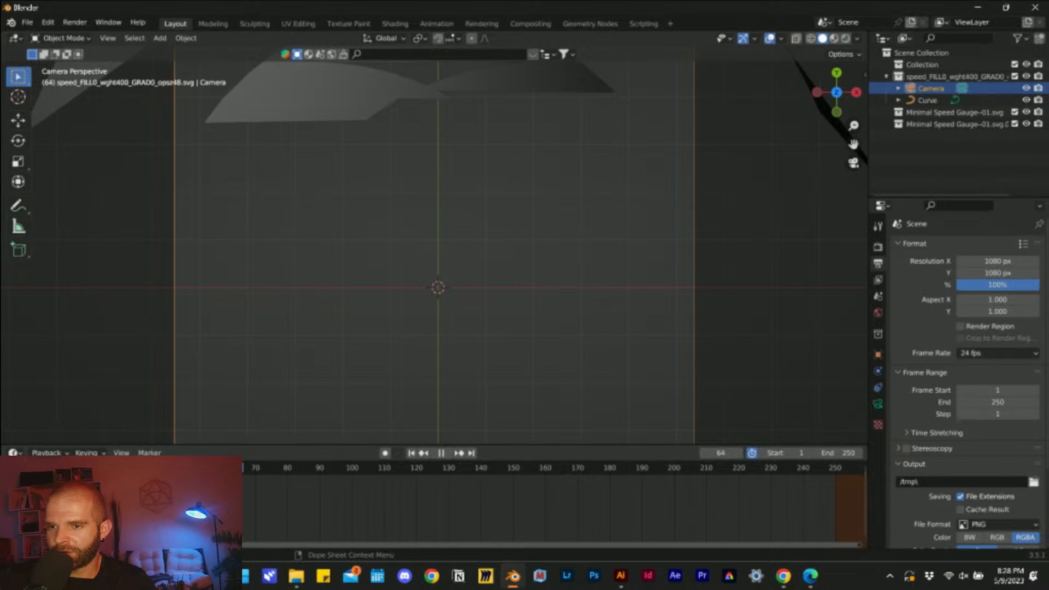
key(Escape)
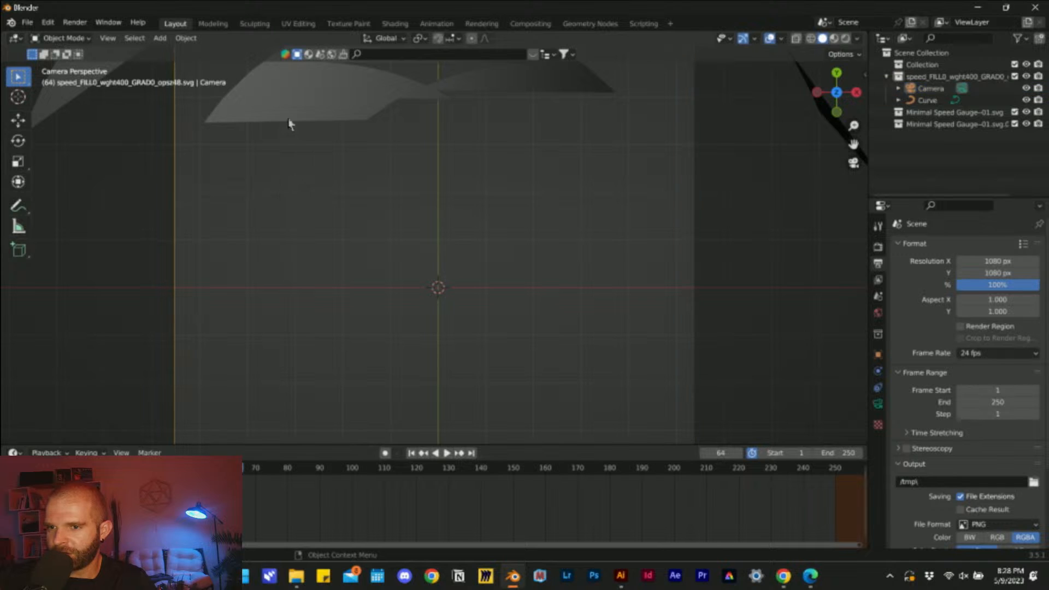
click(291, 118)
scroll(346, 180, down, 4)
scroll(359, 180, up, 2)
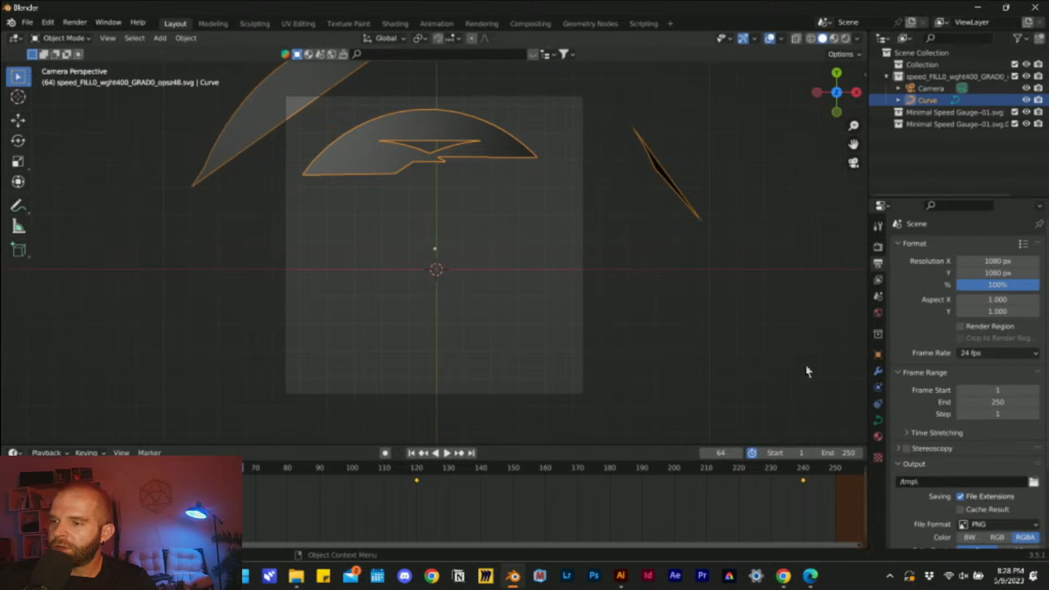
click(879, 373)
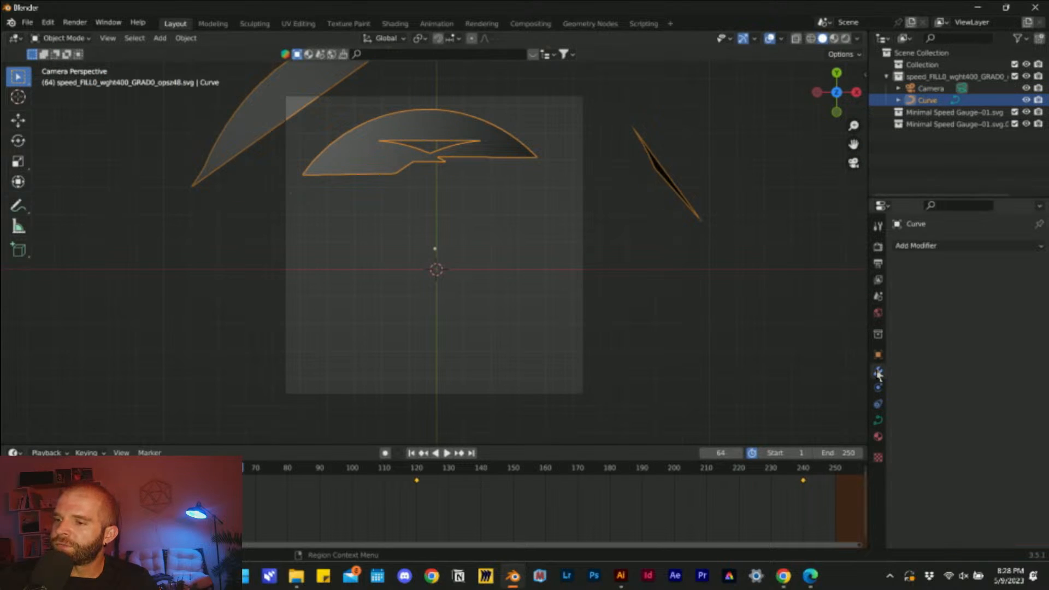
click(933, 247)
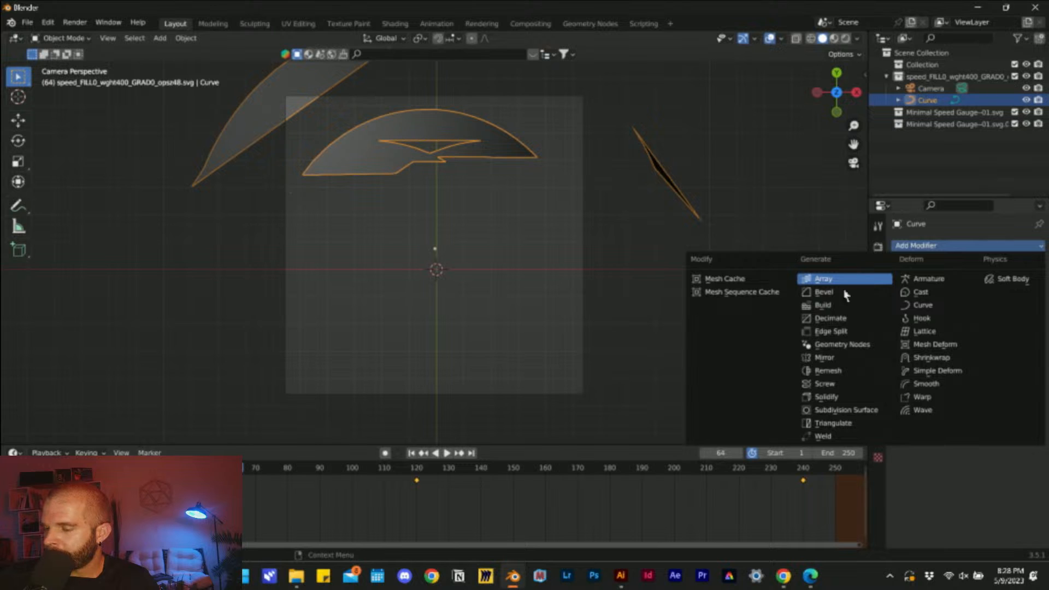
click(593, 424)
- Go to frame 0 and keyframe the gauge curve's Y rotation at 0°
drag(235, 468, 37, 468)
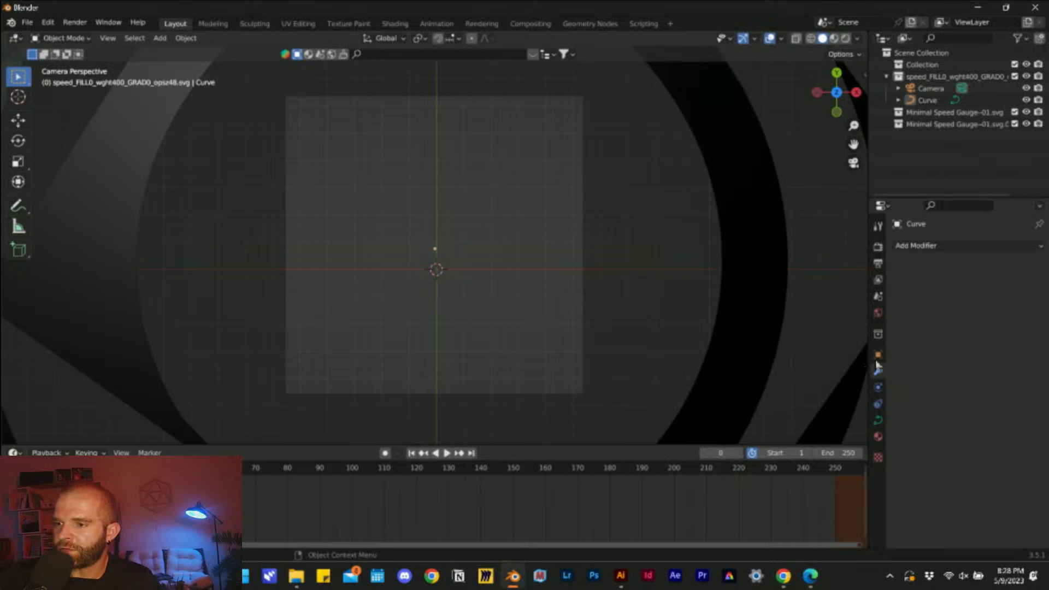
click(95, 313)
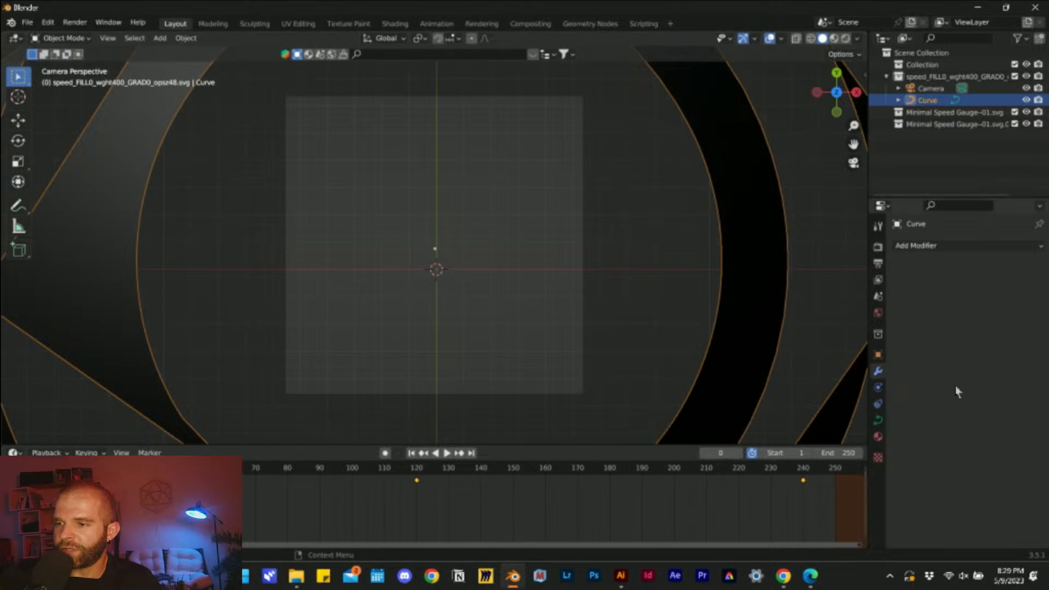
click(878, 354)
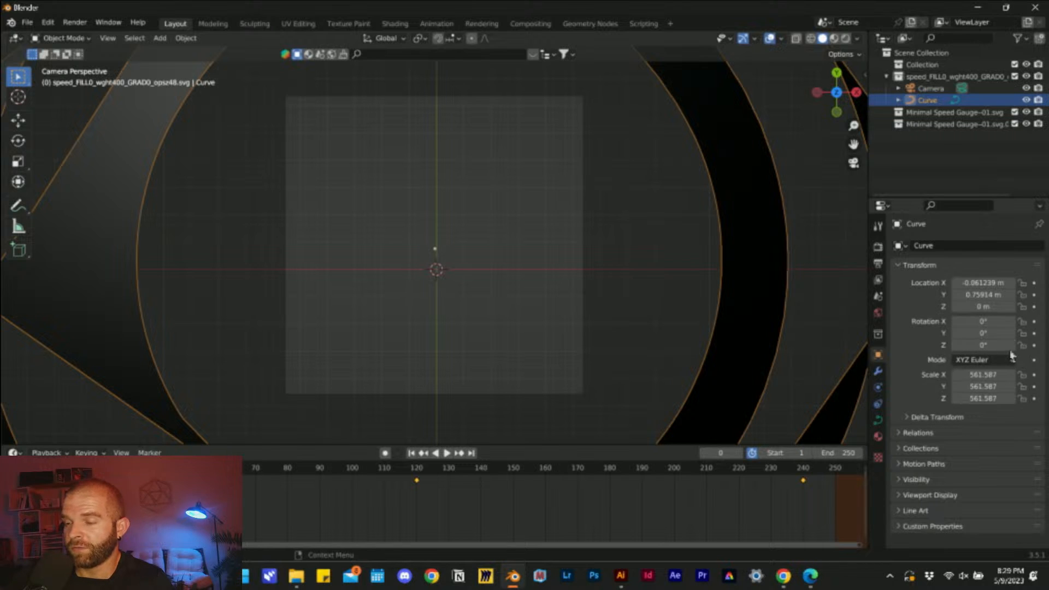
mouse_move(963, 333)
mouse_down()
mouse_move(917, 333)
mouse_move(982, 333)
mouse_up()
key(ctrl+z)
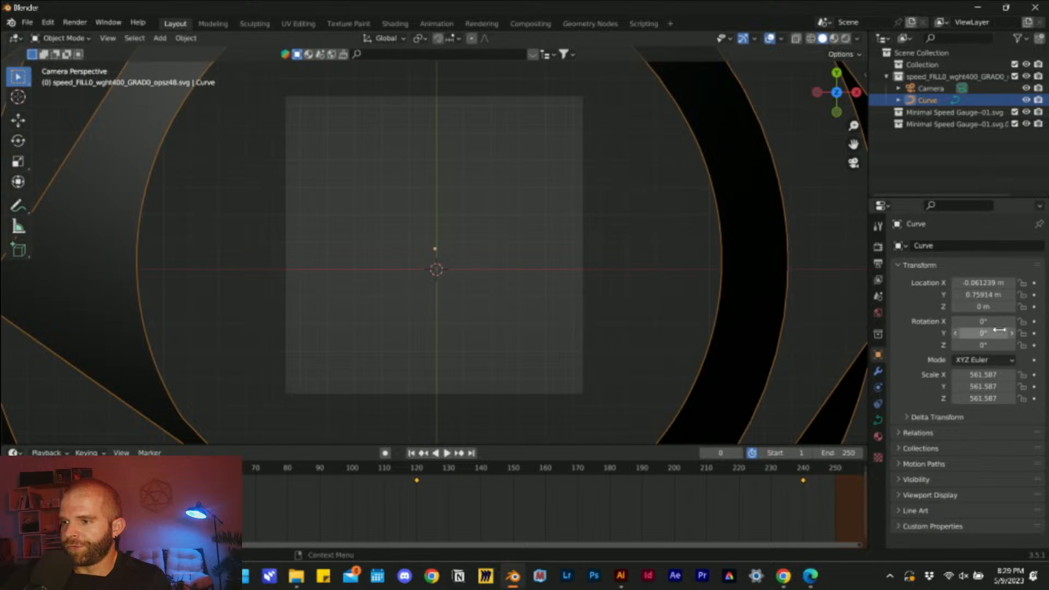
click(1034, 333)
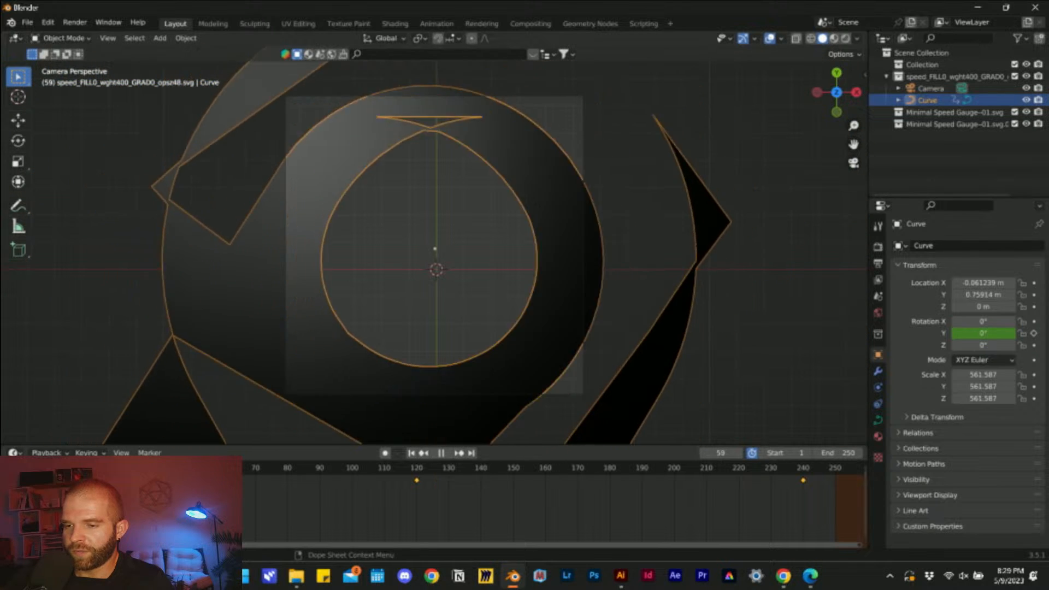
- Go to frame 120, set the gauge curve's Y rotation to 360° and keyframe it
drag(220, 484, 418, 498)
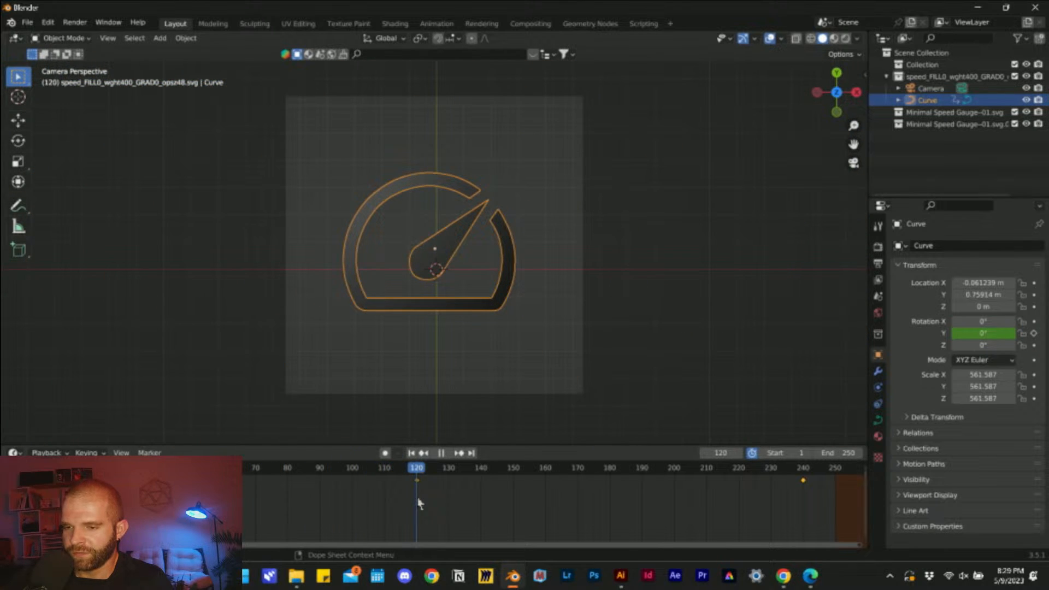
click(990, 335)
text(360)
key(Return)
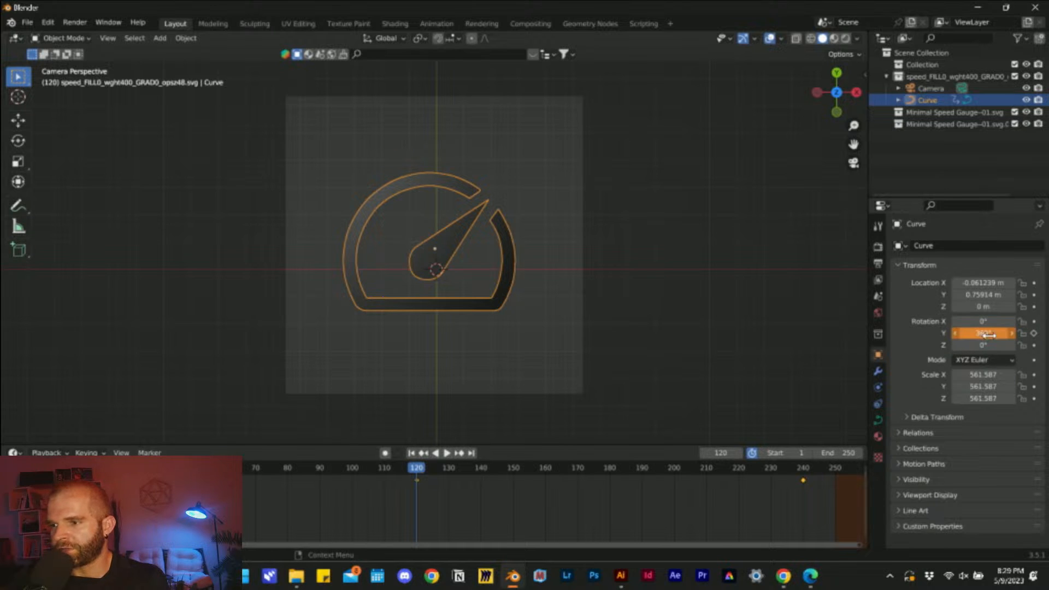
click(1034, 334)
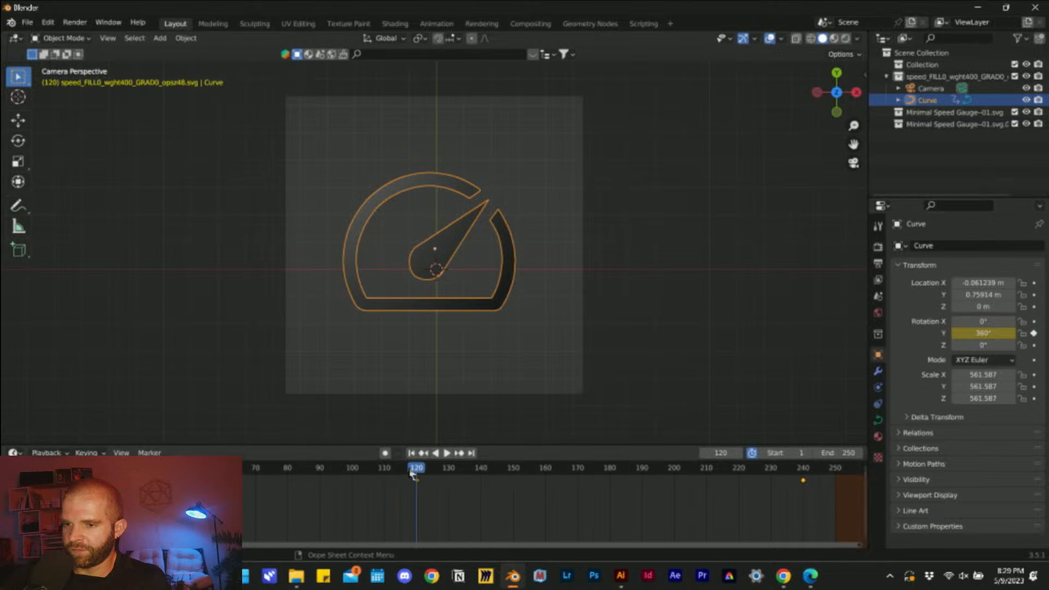
- Play and scrub the spinning gauge animation from frame 0, park the timeline at frame 119 and deselect the curve
drag(411, 473, 31, 475)
click(446, 455)
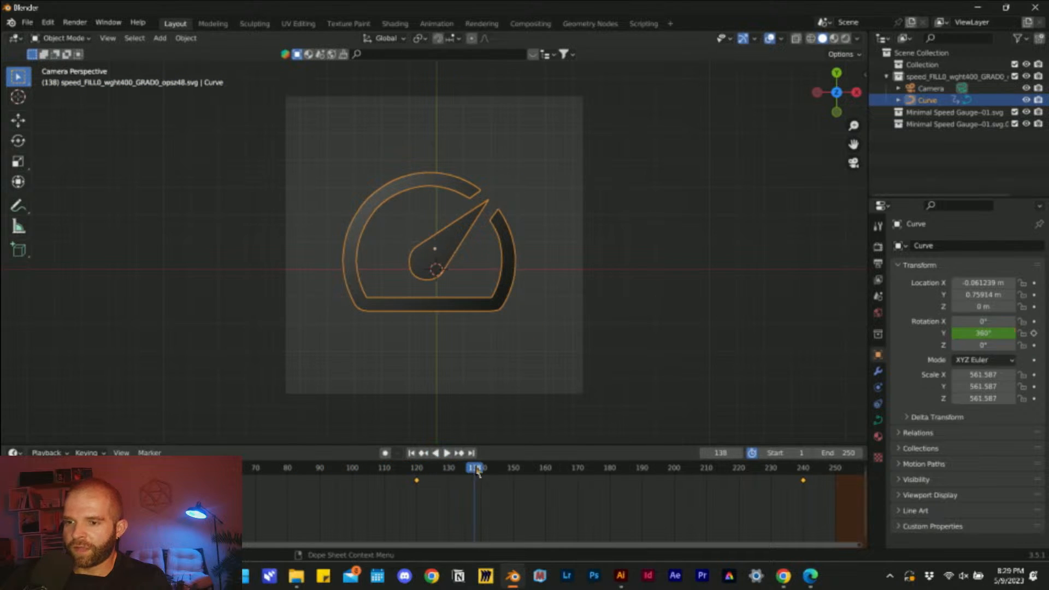
drag(440, 470, 213, 489)
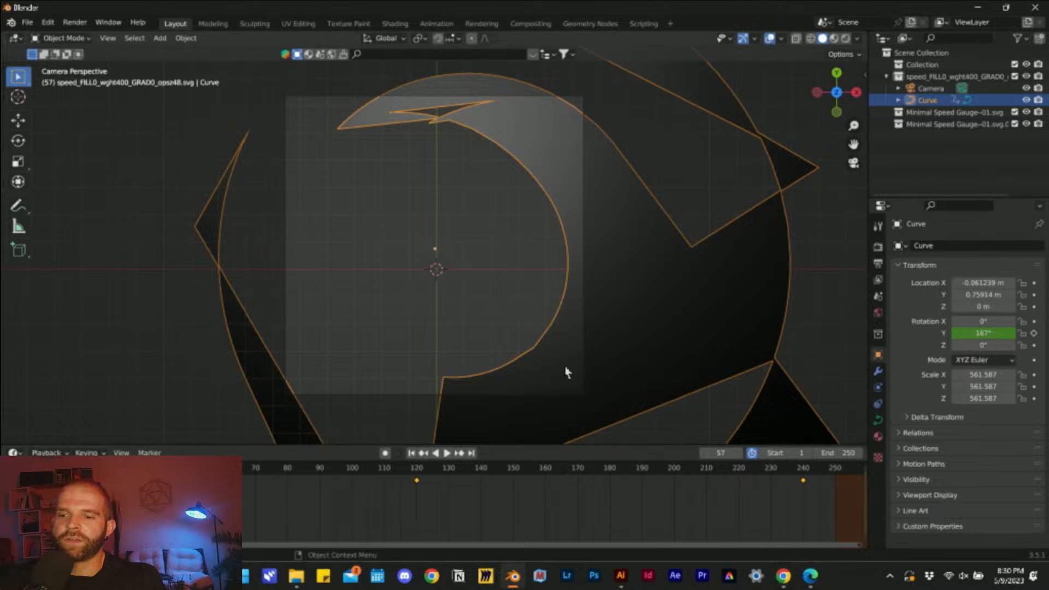
key(space)
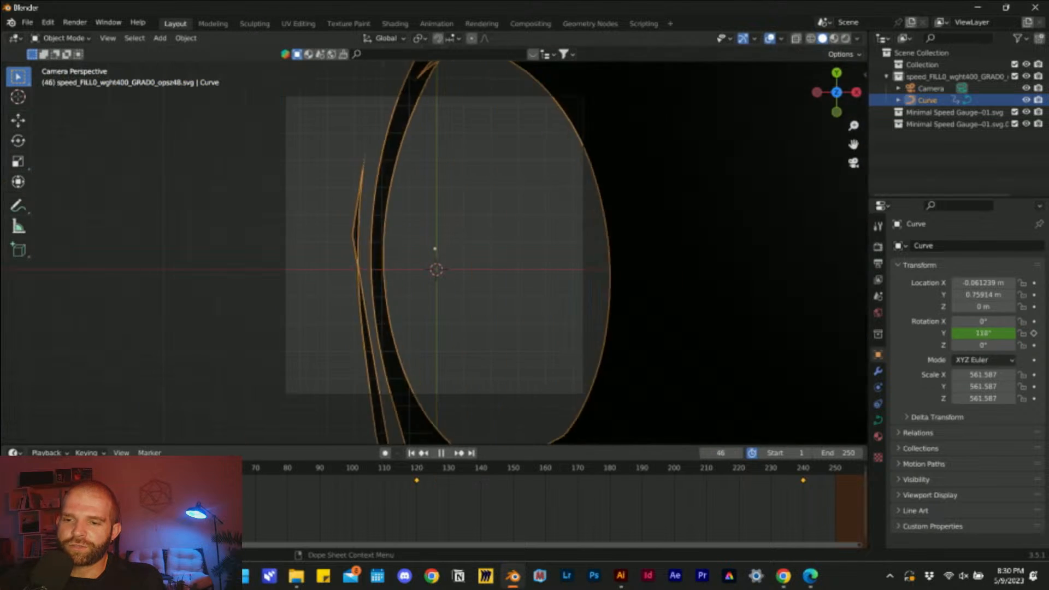
drag(258, 481, 30, 478)
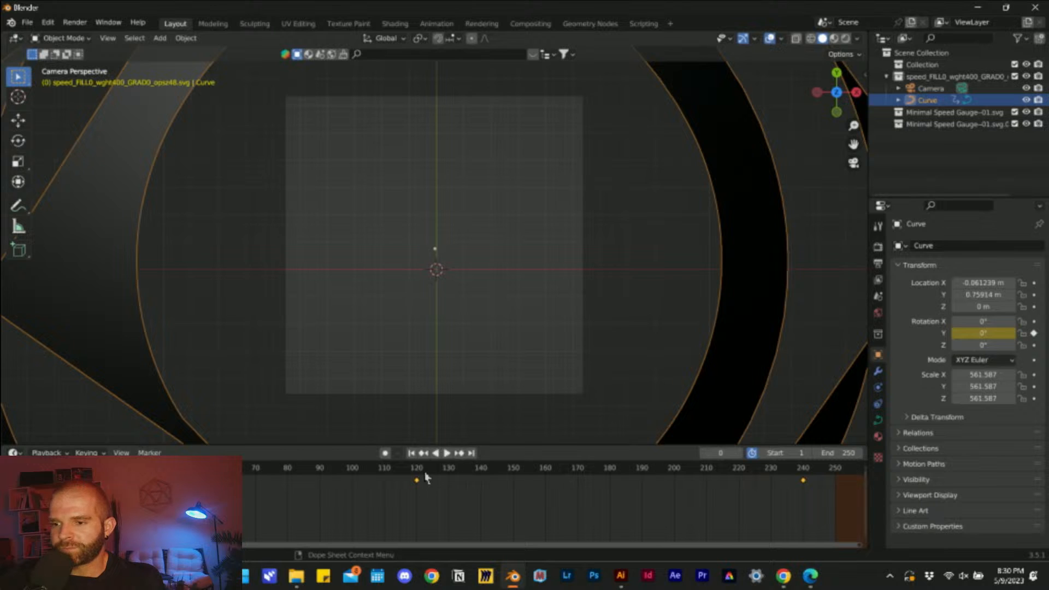
drag(426, 477, 414, 478)
click(453, 353)
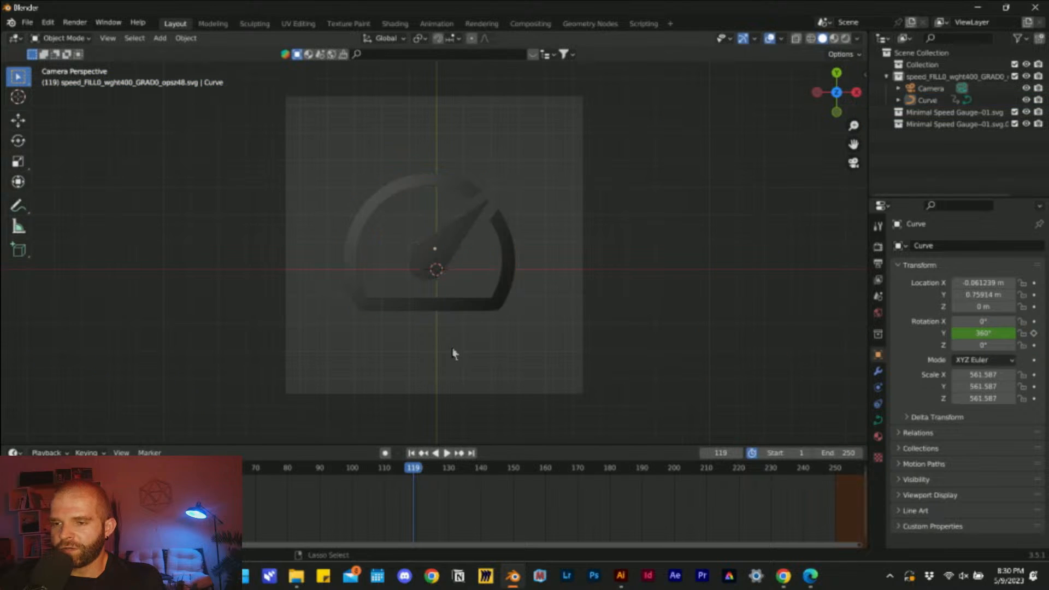
- Save the project as "SVG ICON.blend" in the recent folder "23-05-09_SVG TO 3D Icon"
key(ctrl+s)
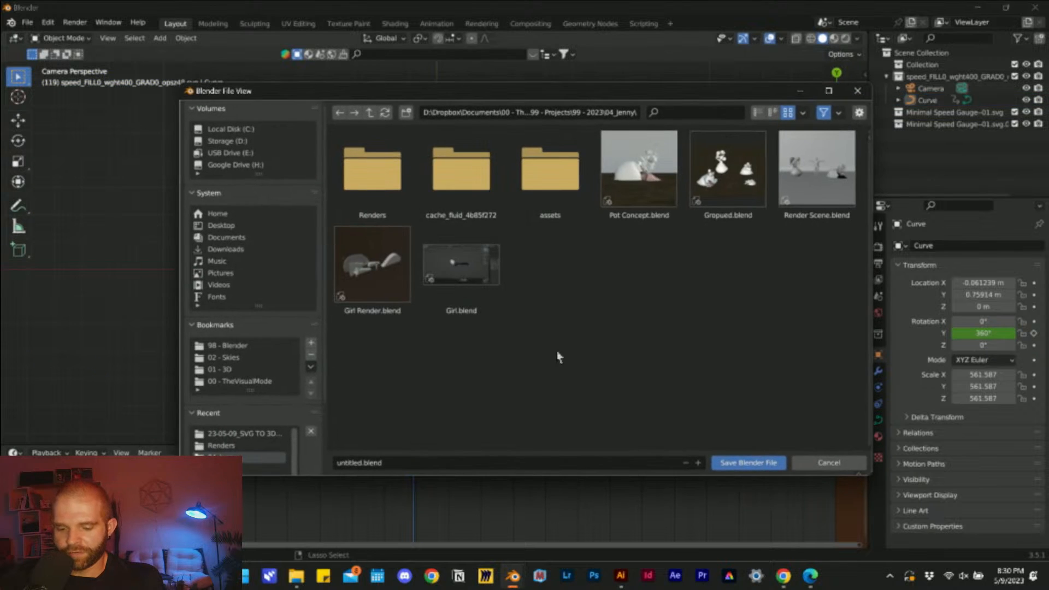
click(253, 434)
click(426, 466)
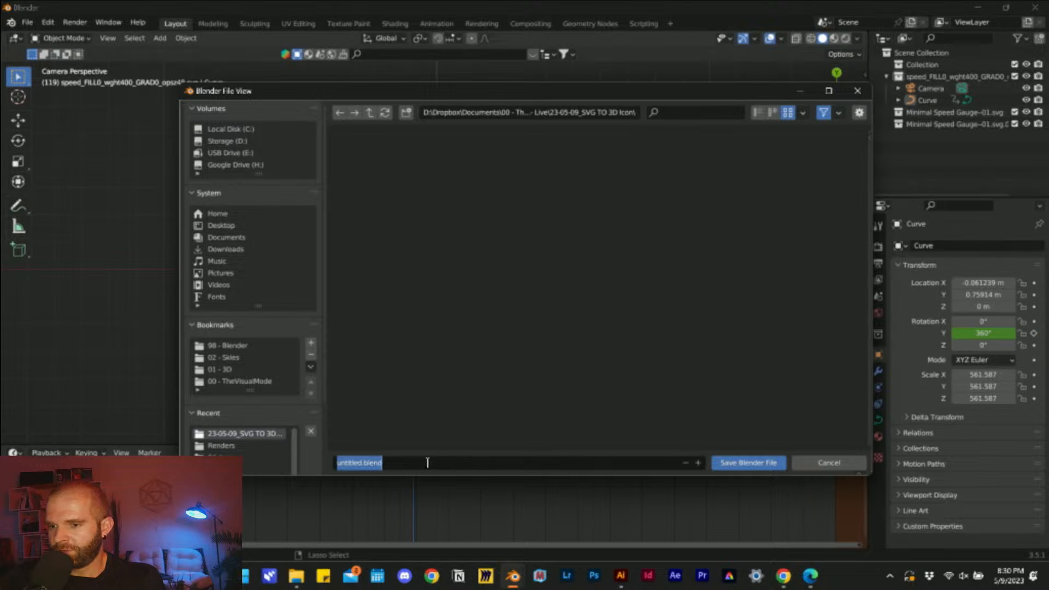
key(Caps_Lock)
text(svg)
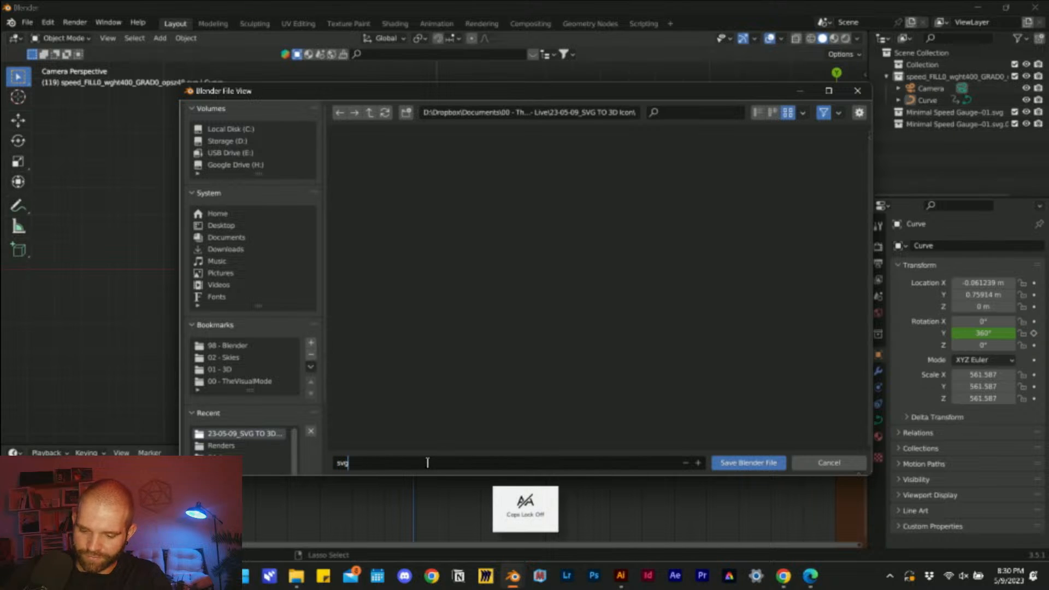
key(BackSpace)
key(BackSpace)
key(BackSpace)
key(Caps_Lock)
text(SVG)
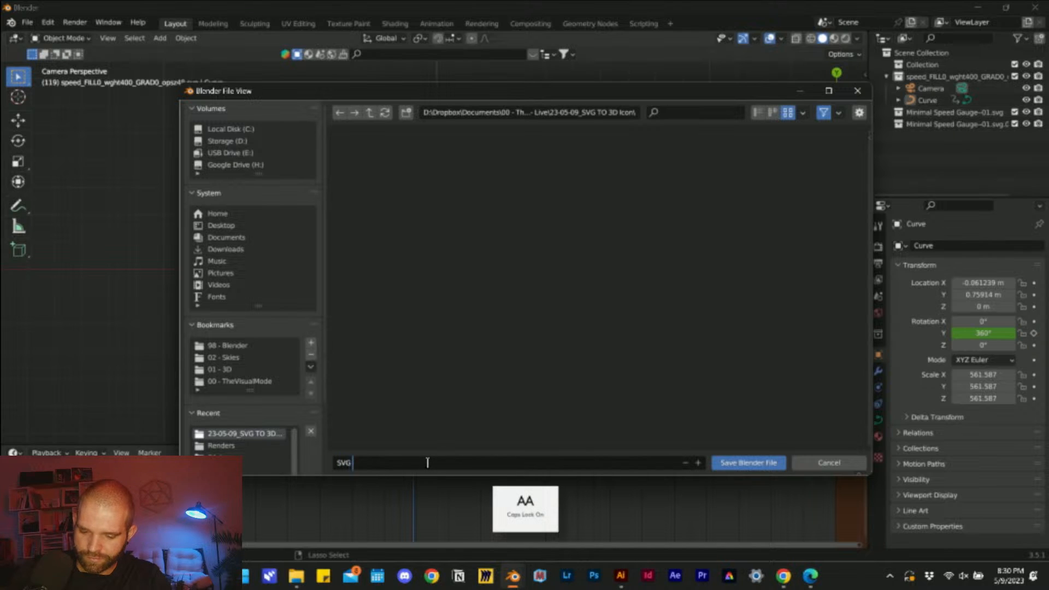
text( ICONE)
key(BackSpace)
key(Return)
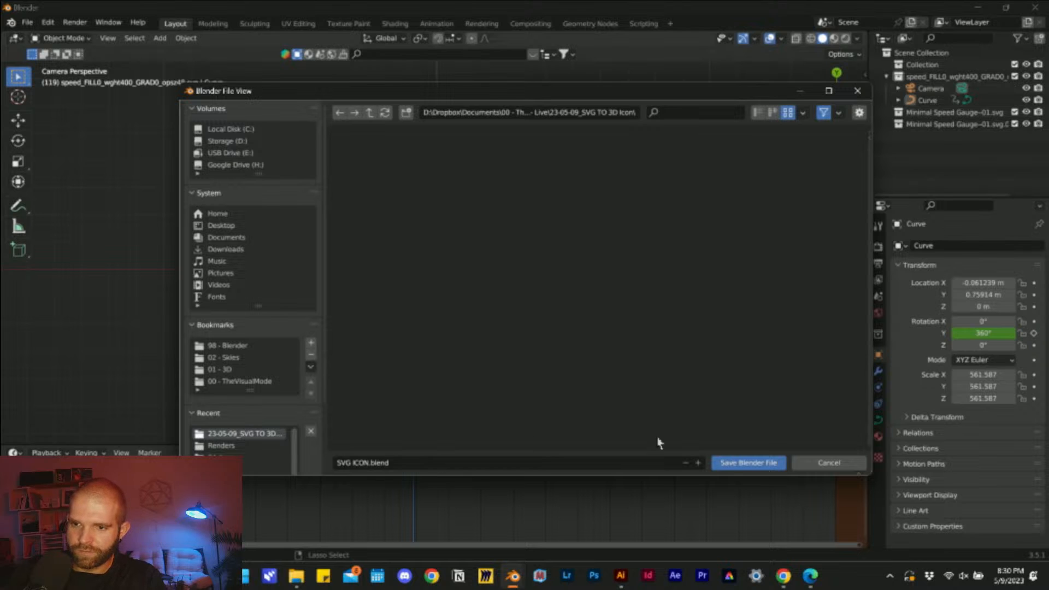
click(734, 462)
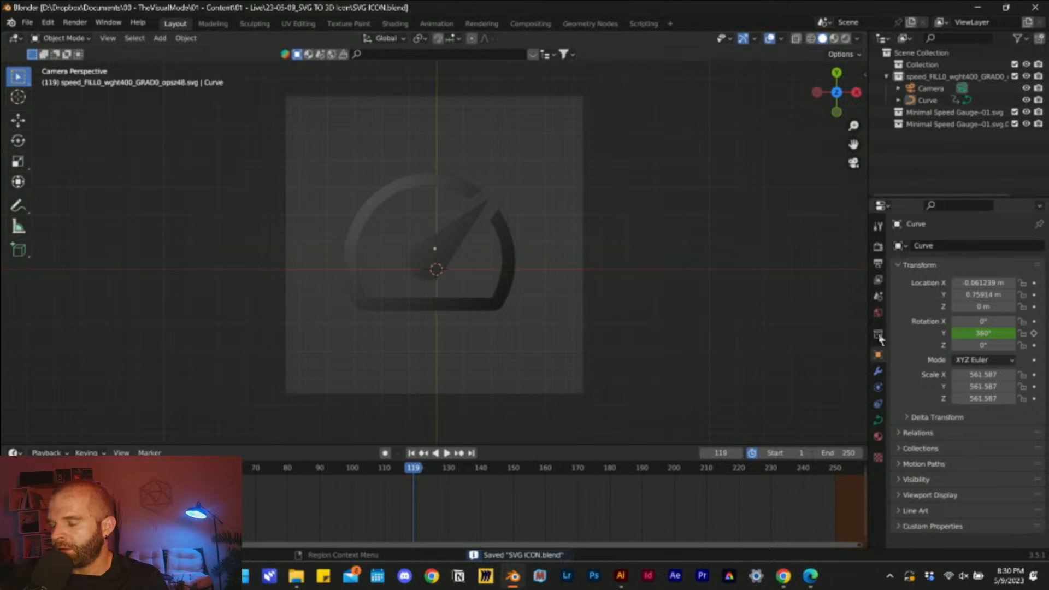
- Choose Eevee as the render engine and enable Ambient Occlusion
click(878, 247)
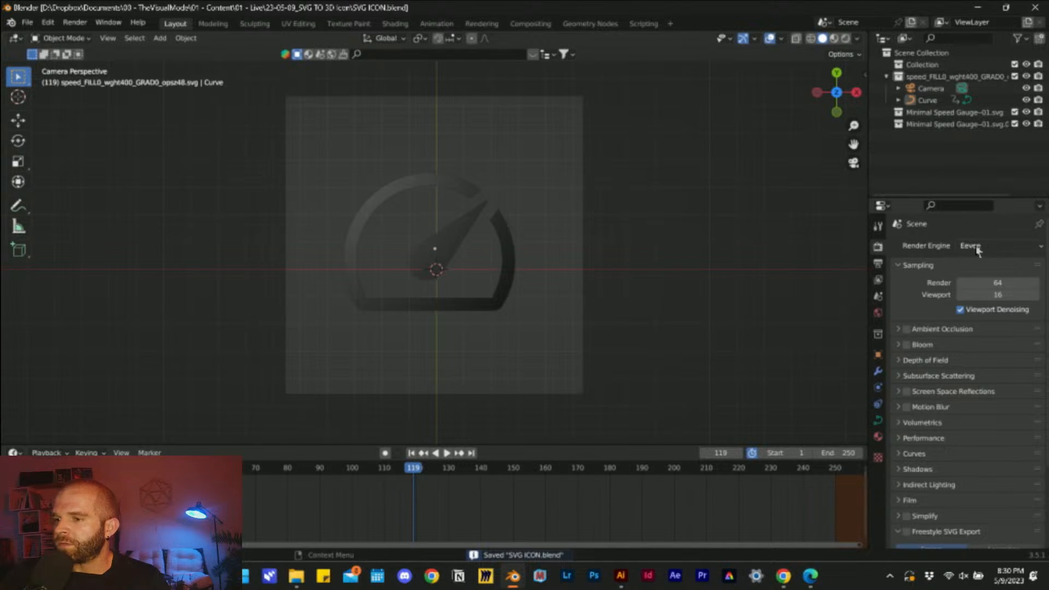
click(978, 247)
click(982, 259)
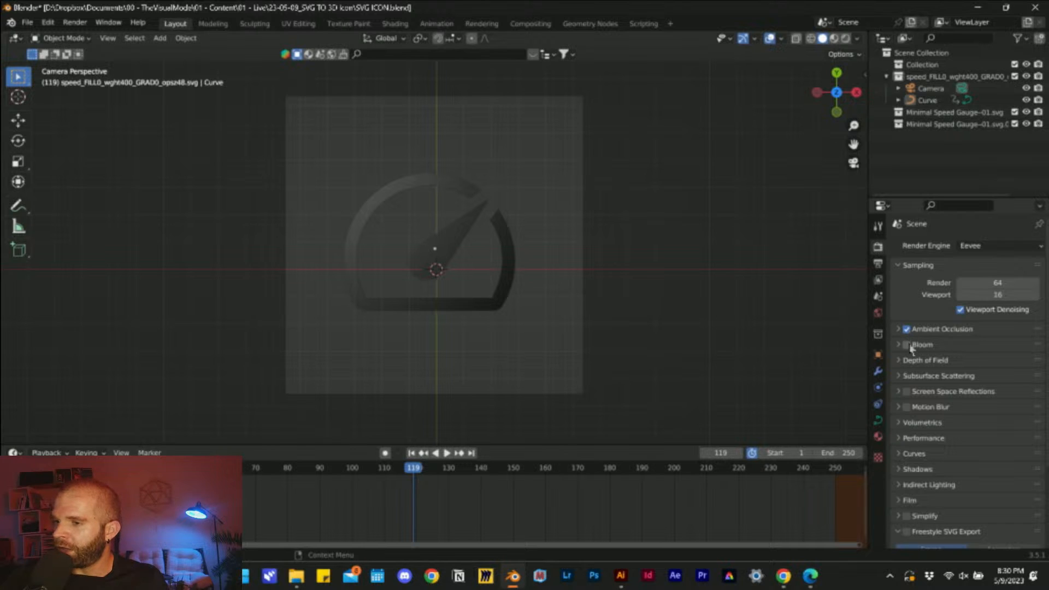
- Set the world background color to white with a strength of 5.9
click(877, 313)
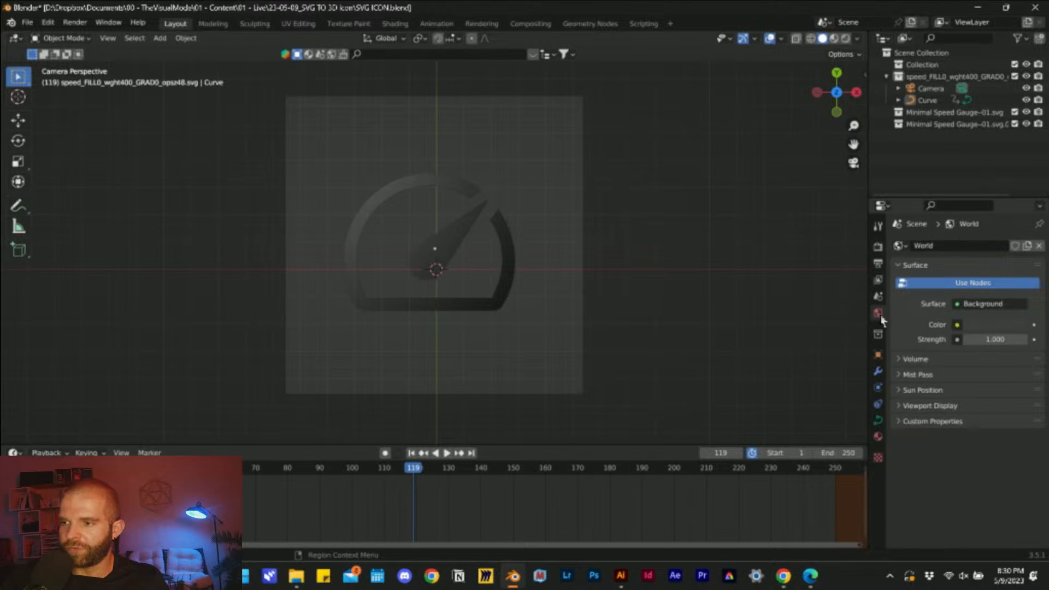
click(983, 325)
drag(961, 295, 1011, 295)
click(978, 340)
text(5.9)
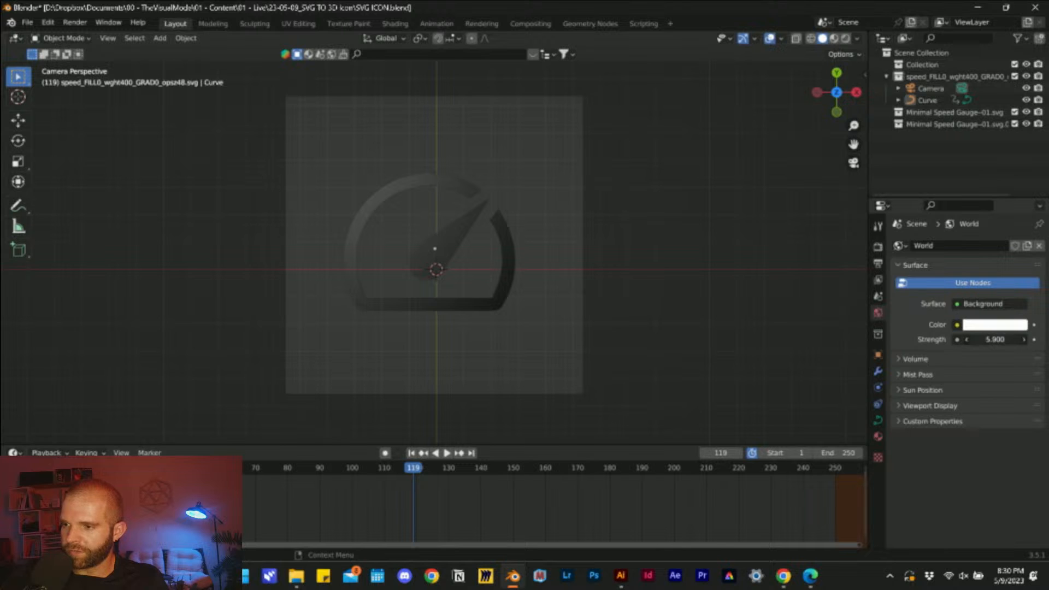
key(Return)
- Switch the viewport to rendered shading and set the world background to black with strength 0
key(z)
click(644, 93)
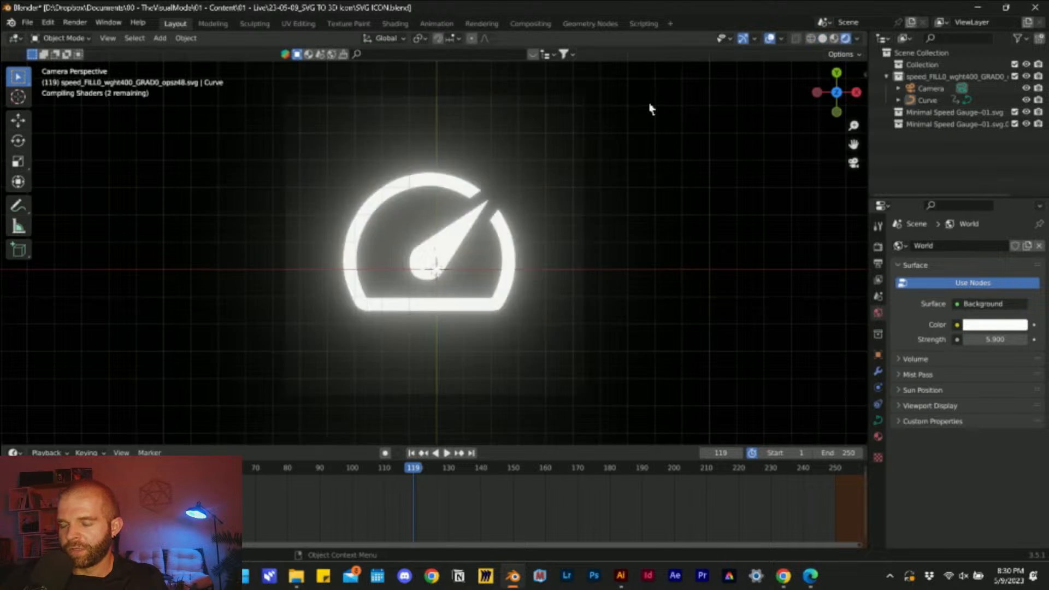
scroll(510, 278, up, 1)
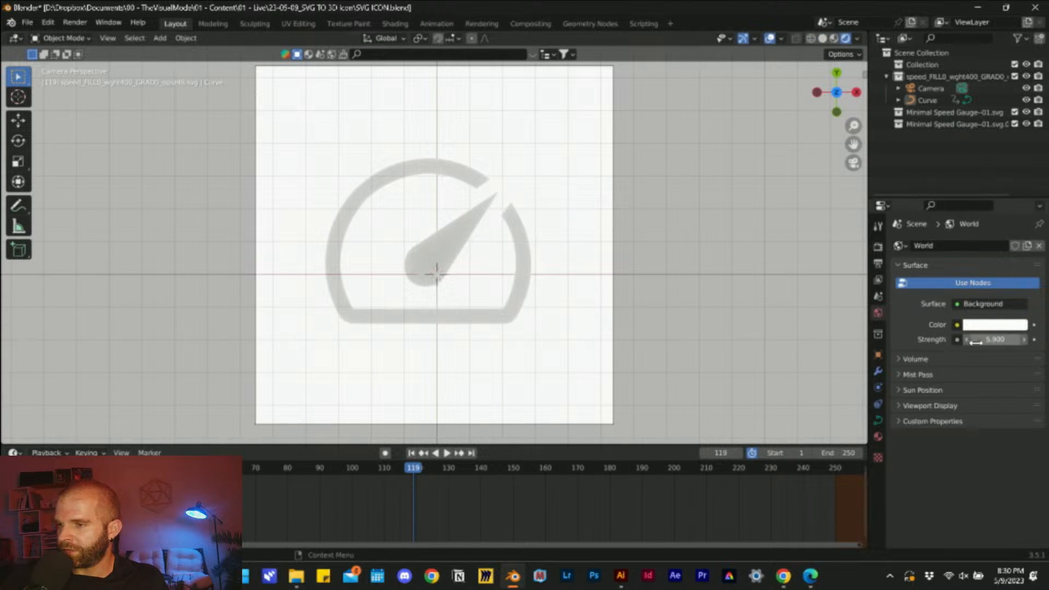
click(986, 326)
drag(1013, 222, 1018, 244)
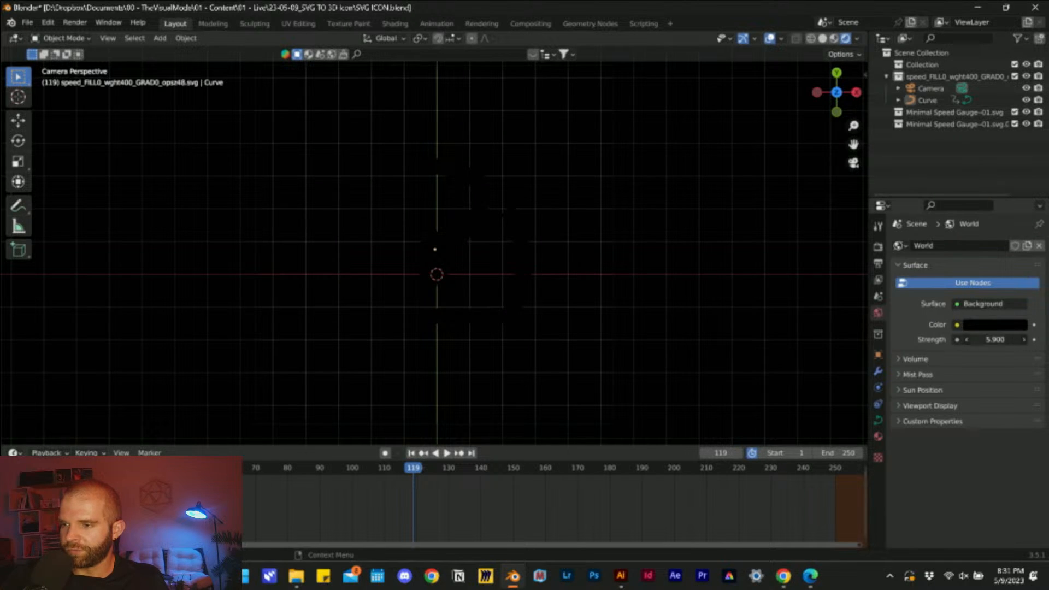
click(995, 339)
text(0)
key(Return)
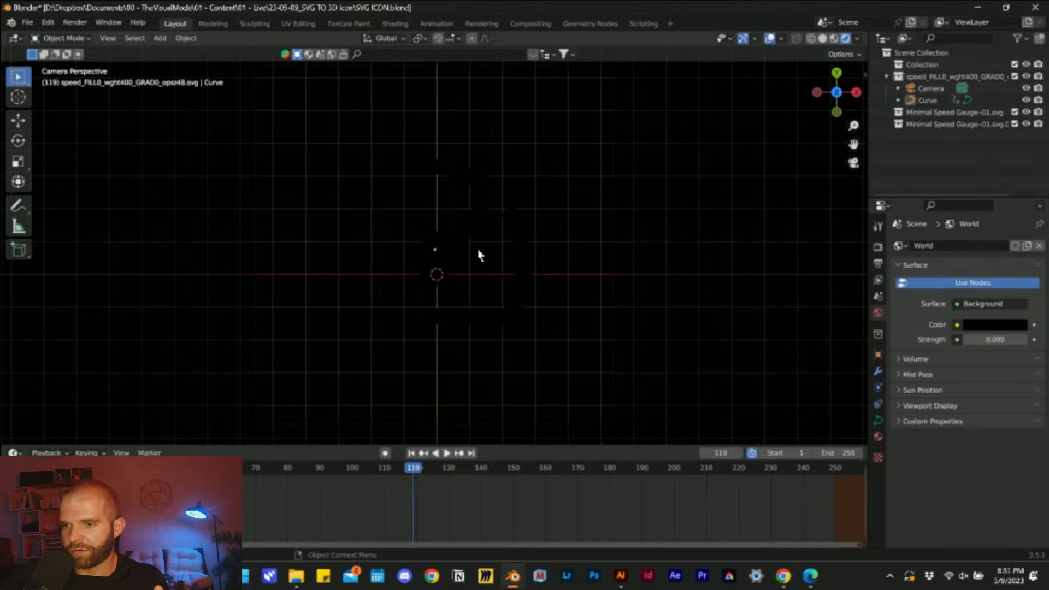
- Select the gauge curve and replace its SVGMat material with a new material in a fresh slot
click(463, 245)
click(878, 436)
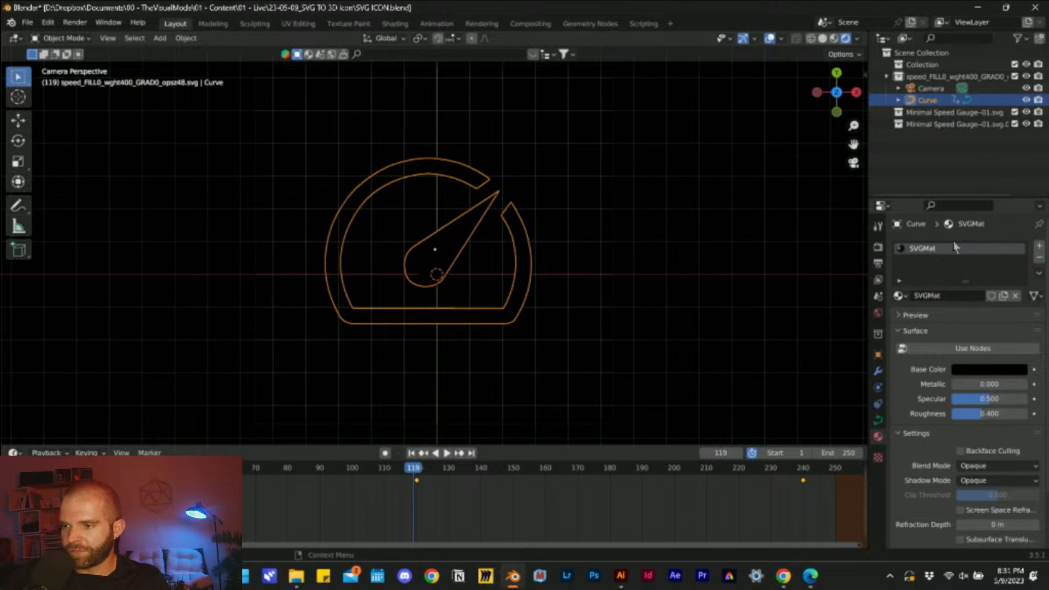
click(1040, 245)
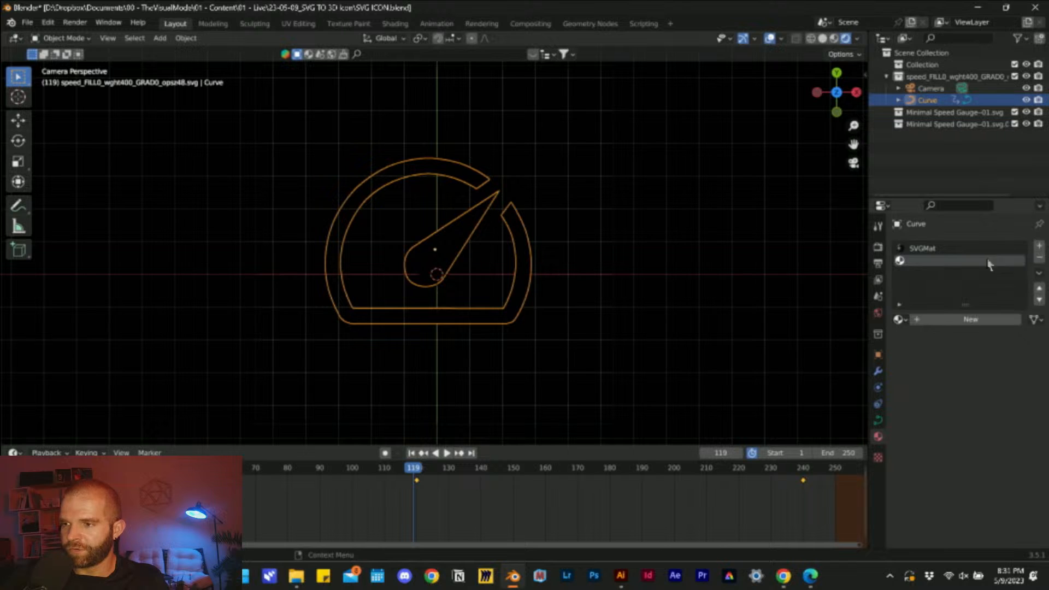
click(941, 249)
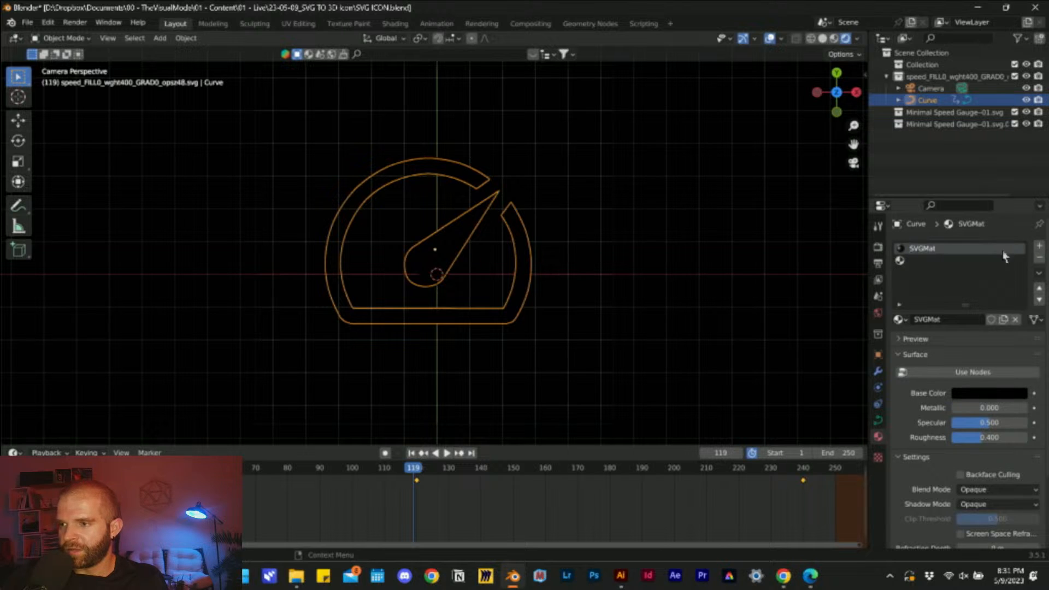
click(1039, 257)
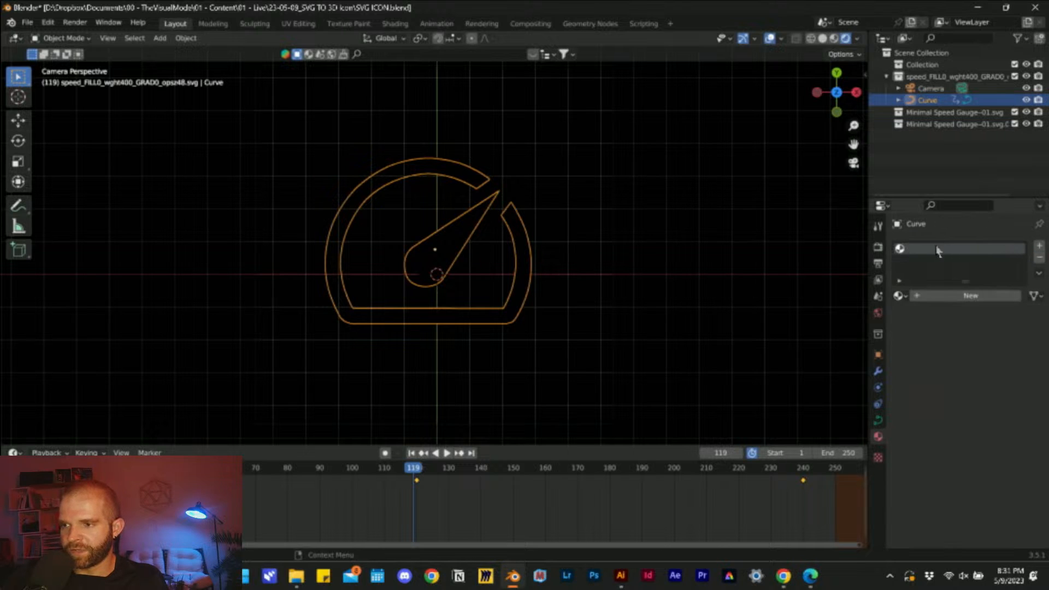
click(971, 296)
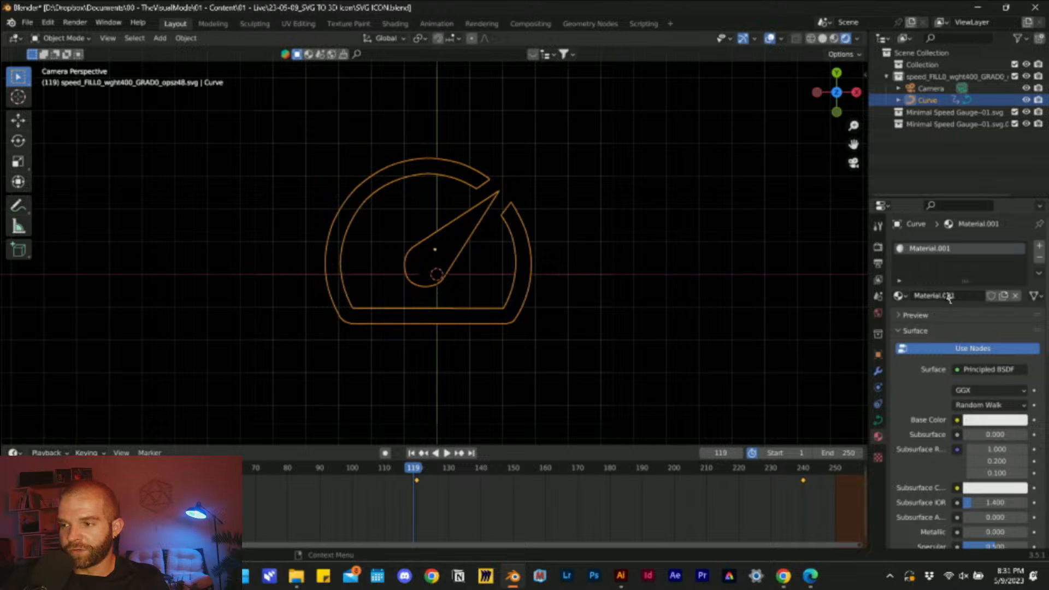
- Unlink the curve's new material and reassign Material.001 from the existing materials
click(1016, 296)
click(898, 296)
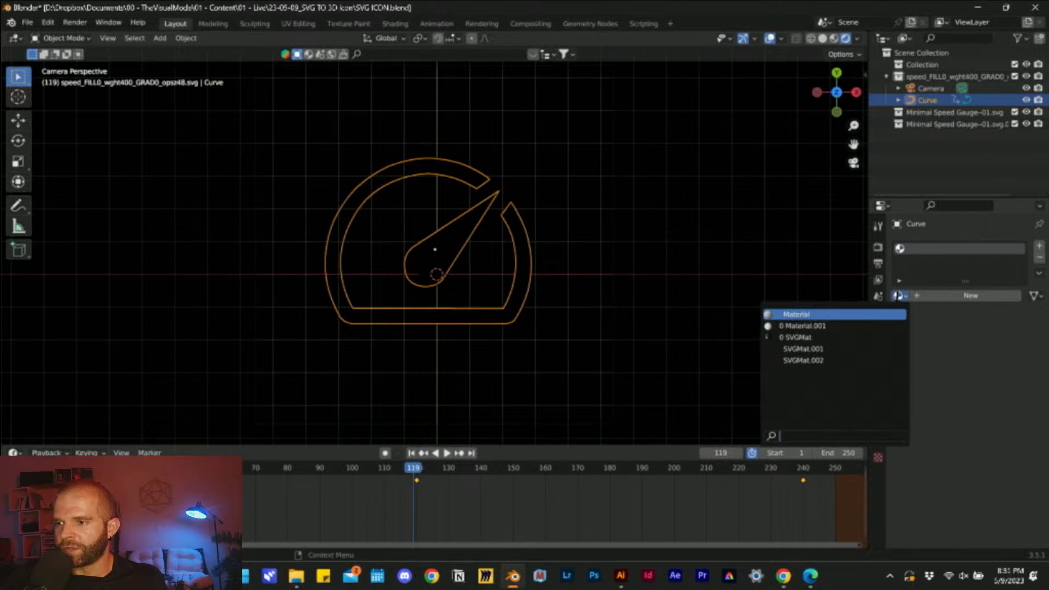
click(877, 324)
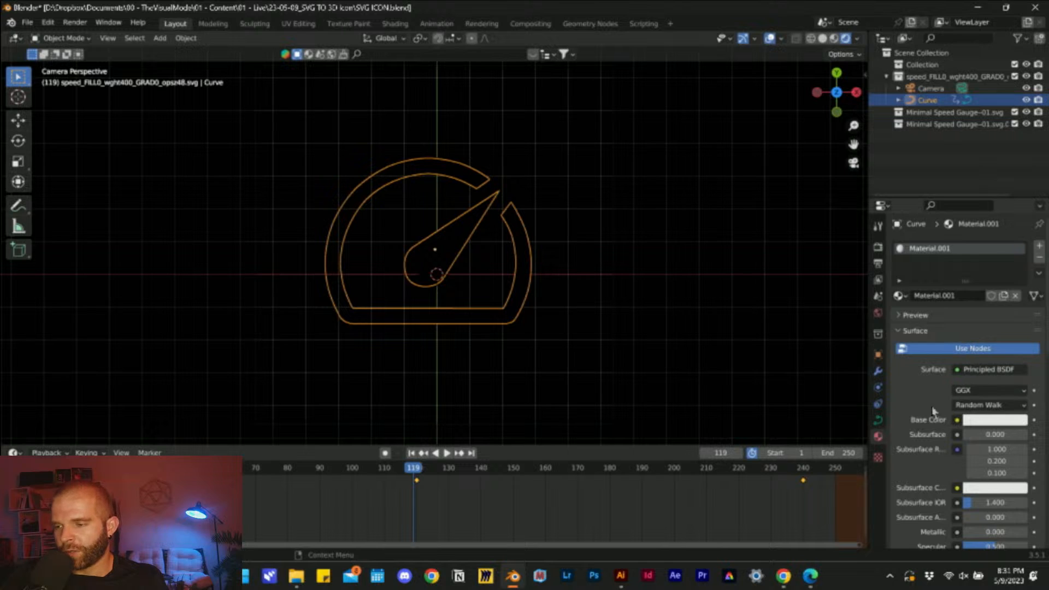
- Rename the curve's material to "Emissive"
double_click(938, 296)
text(e)
key(Caps_Lock)
text(M)
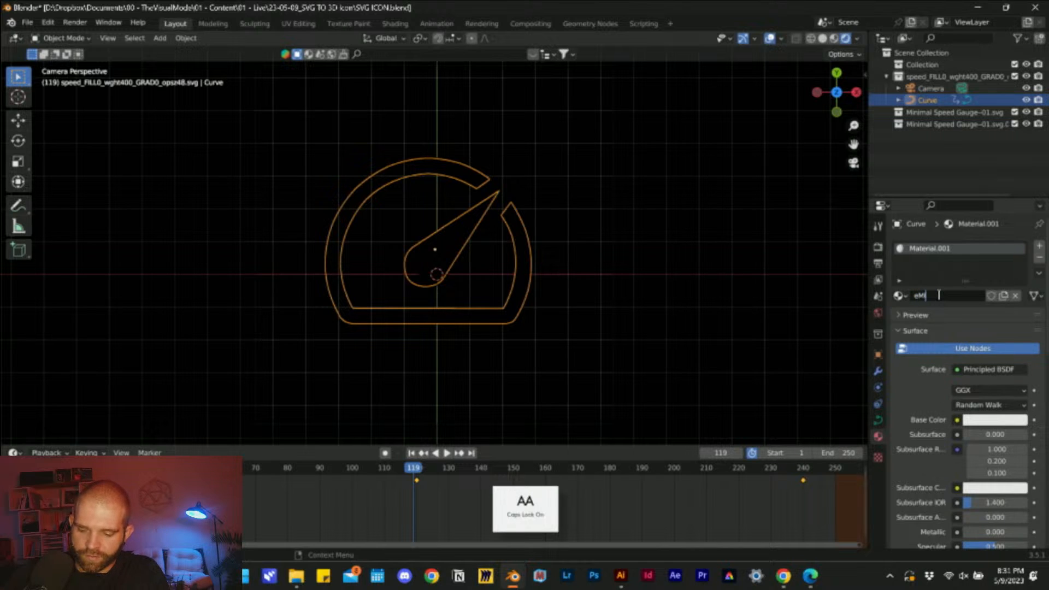
text(ISSN)
key(BackSpace)
key(BackSpace)
key(BackSpace)
key(BackSpace)
key(BackSpace)
key(BackSpace)
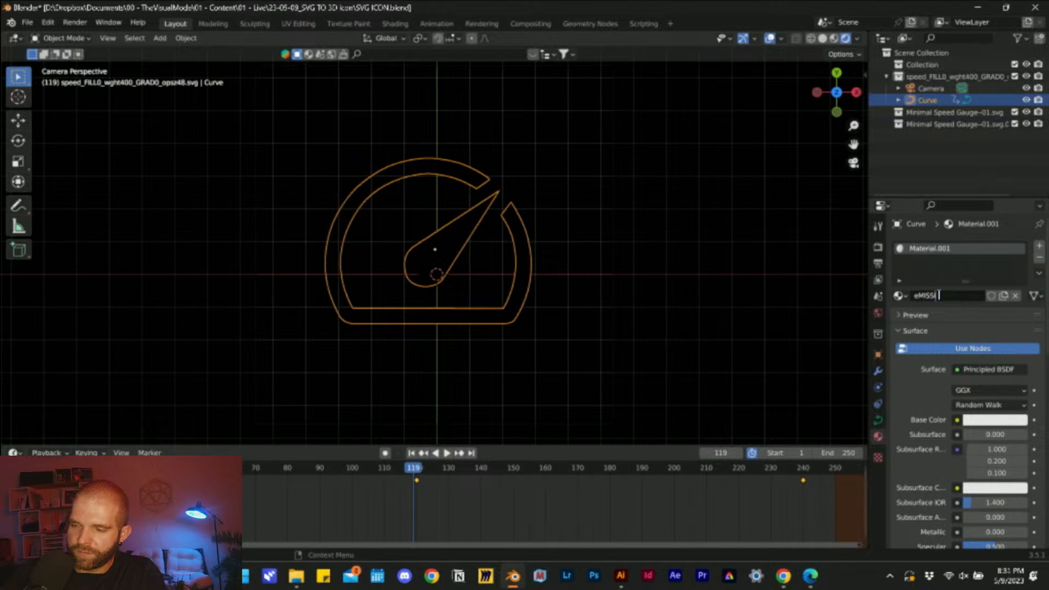
text(E)
key(Caps_Lock)
text(missive)
key(Return)
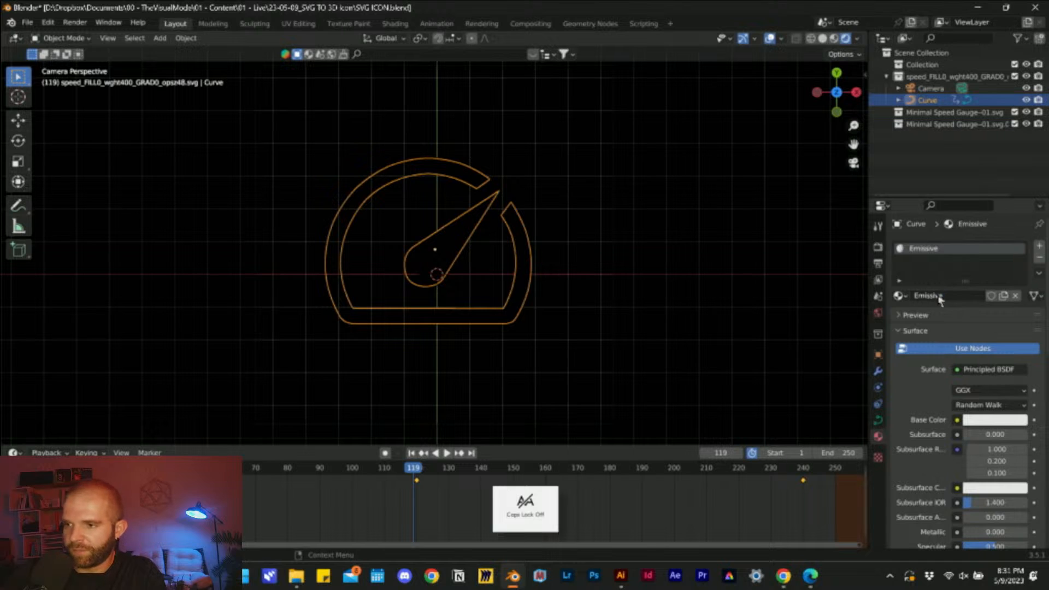
- Give the Emissive material an orange-red emission color with hue 0.015, saturation 0.964 and value 1, at emission strength 11
scroll(954, 391, down, 10)
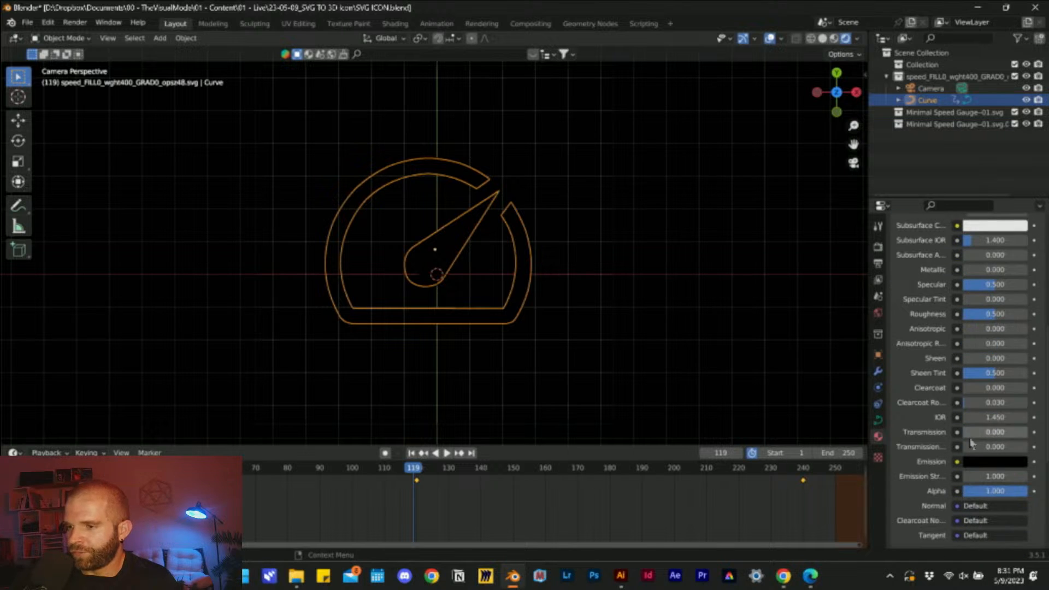
click(990, 463)
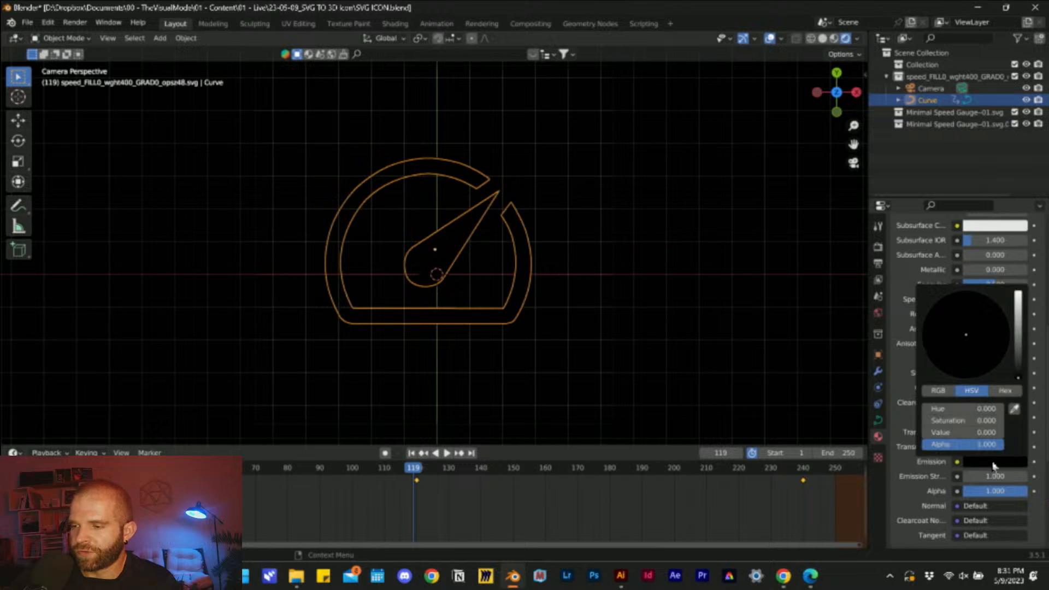
drag(1020, 376, 1018, 295)
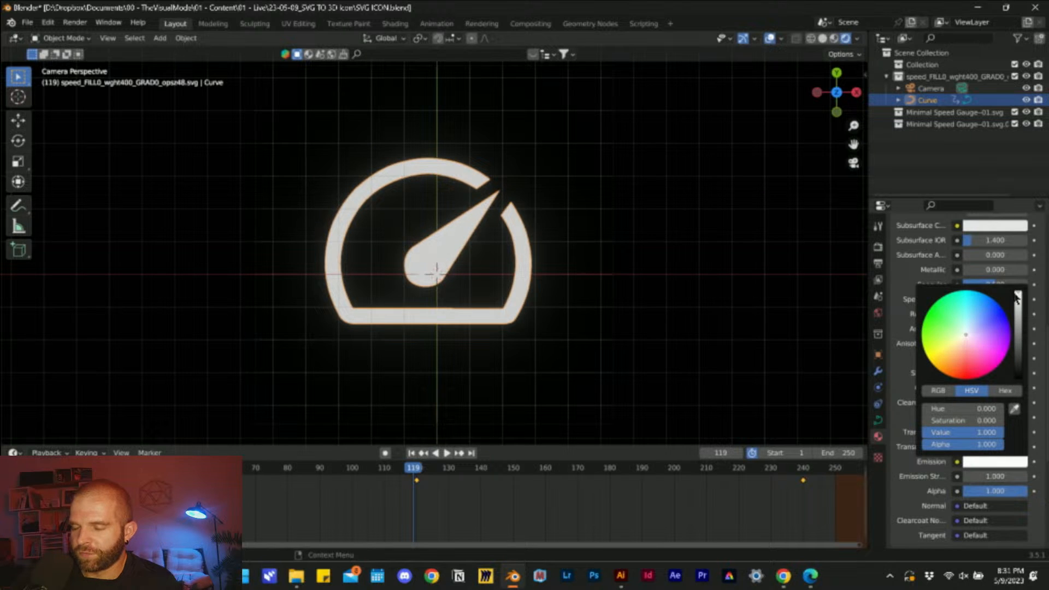
drag(966, 343, 955, 368)
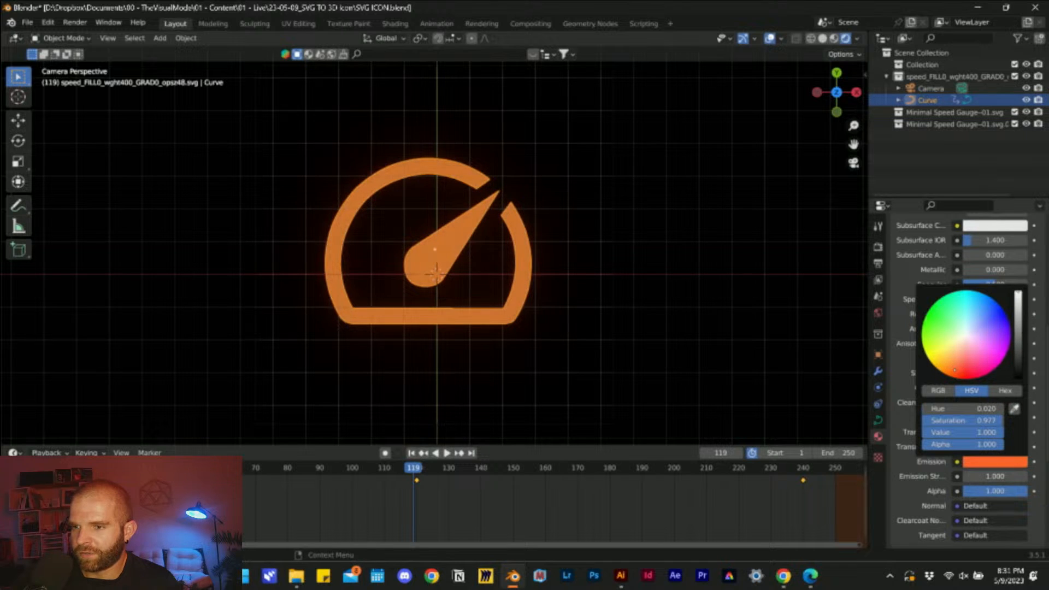
drag(1017, 302, 1017, 292)
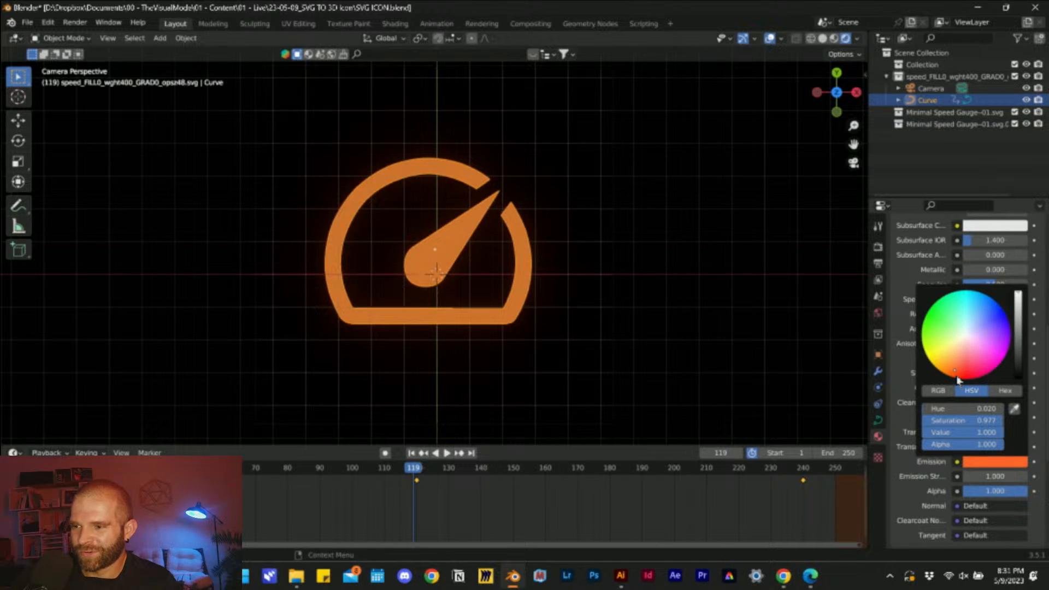
drag(954, 370, 956, 372)
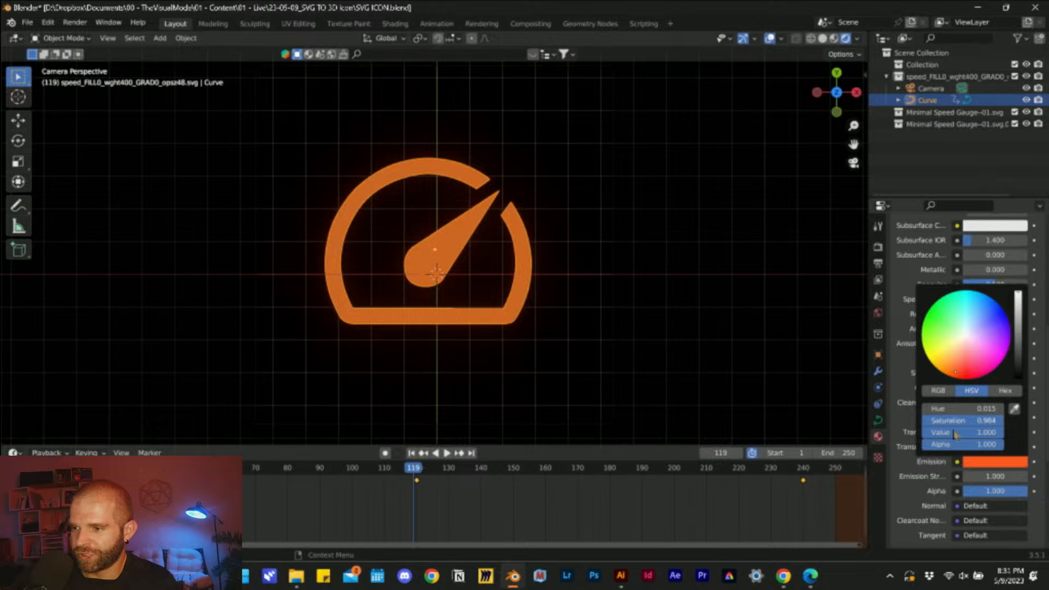
drag(984, 477, 1012, 477)
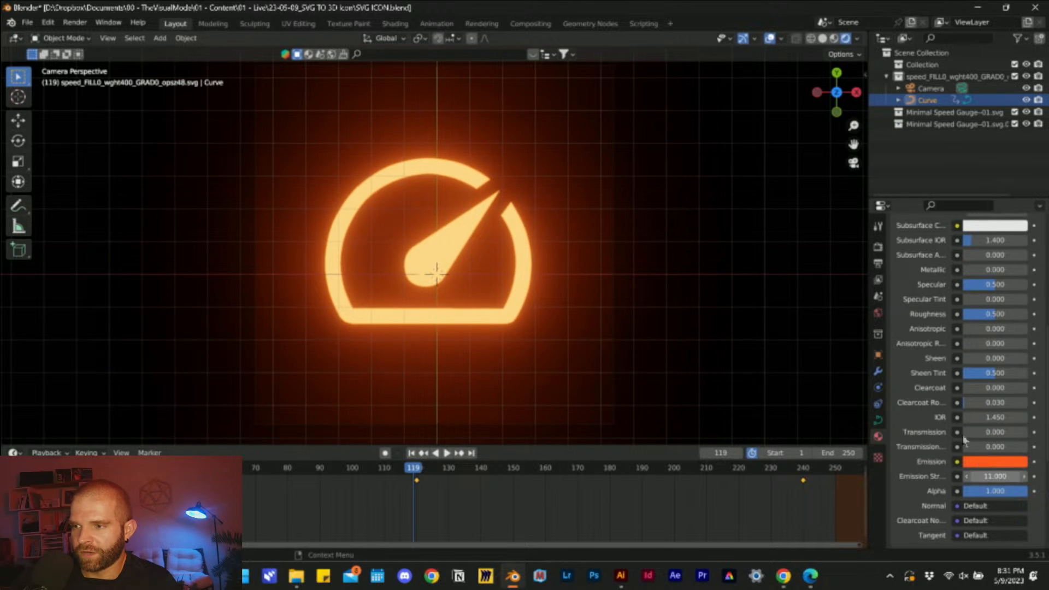
- Toggle Bloom off and on in the render settings to compare the gauge's glow
click(878, 264)
click(878, 247)
scroll(911, 311, up, 3)
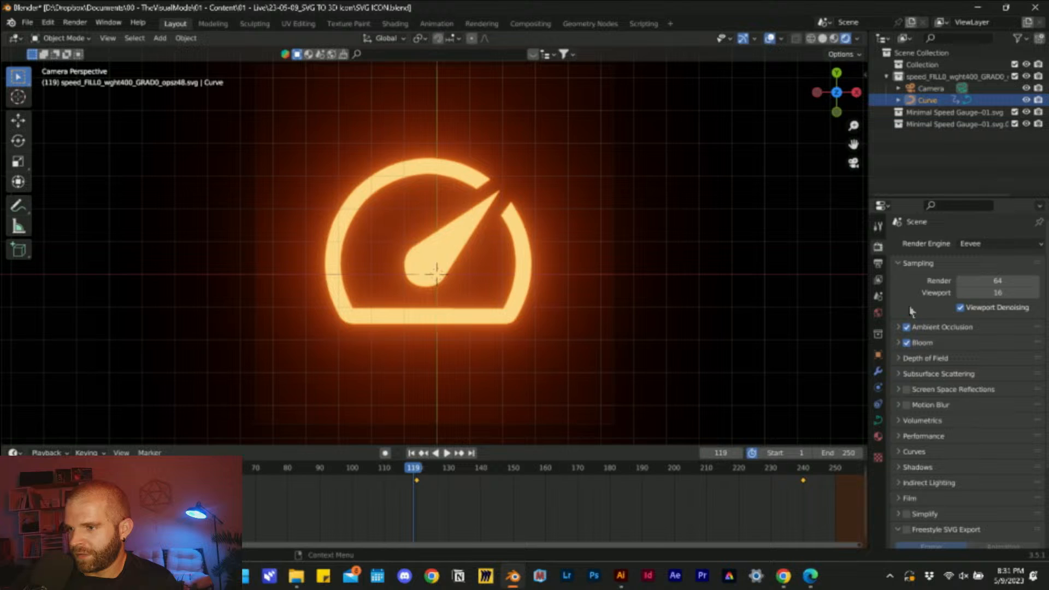
click(907, 343)
click(907, 343)
click(907, 343)
click(907, 344)
- Set Bloom threshold to 3.566, knee to 0.324, radius to 4.532 and intensity to 0.065, and deselect the curve
click(897, 343)
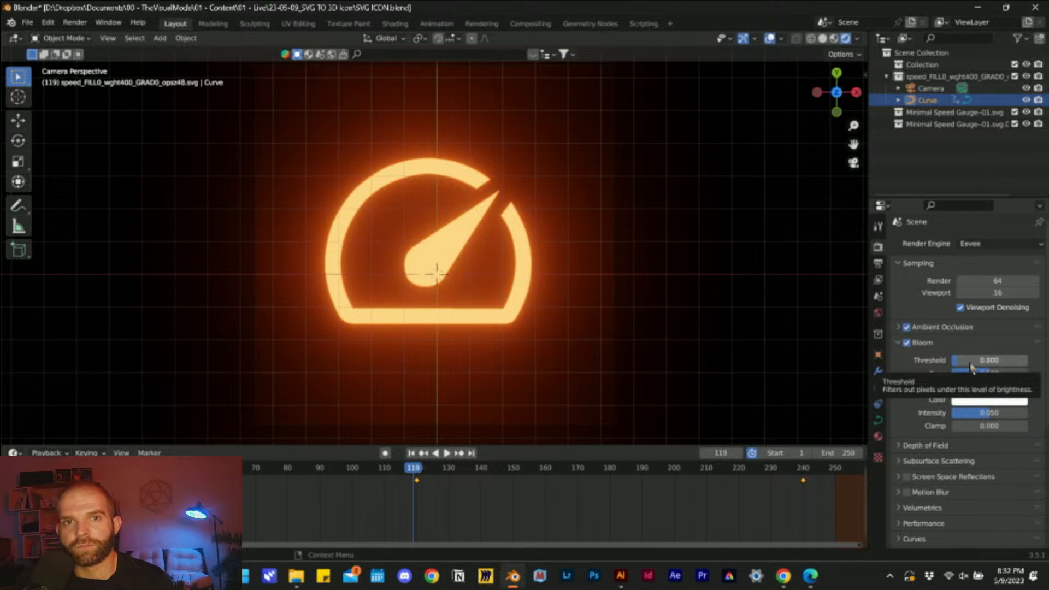
mouse_move(971, 362)
mouse_down()
mouse_move(1011, 362)
mouse_move(968, 362)
mouse_move(984, 361)
mouse_move(980, 387)
mouse_move(997, 386)
mouse_move(960, 386)
mouse_move(999, 360)
mouse_move(962, 360)
mouse_move(998, 361)
mouse_move(974, 361)
mouse_up()
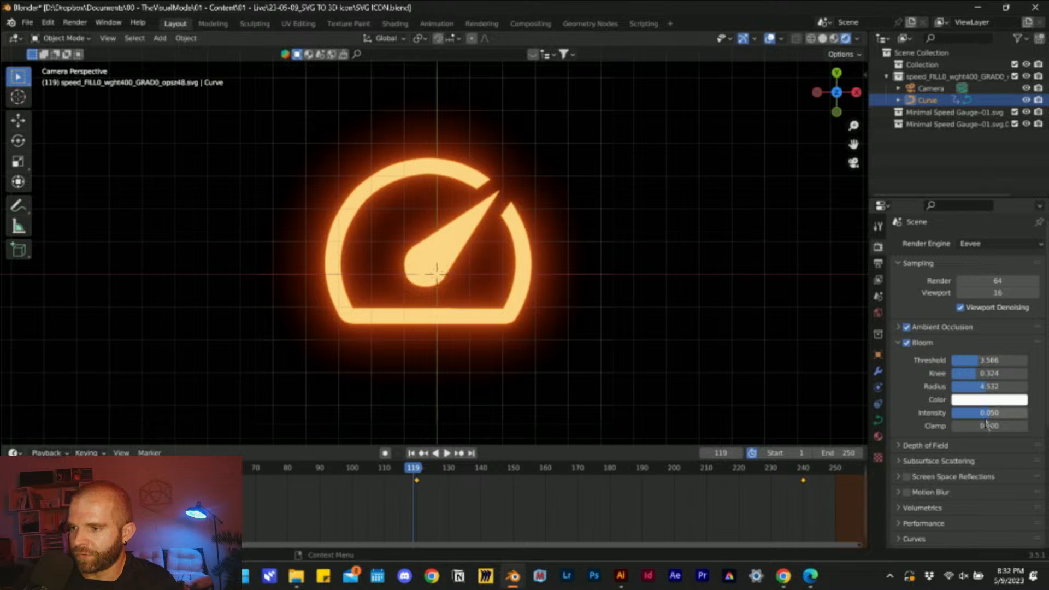
mouse_move(986, 414)
mouse_down()
mouse_move(995, 414)
mouse_move(985, 414)
mouse_up()
click(627, 323)
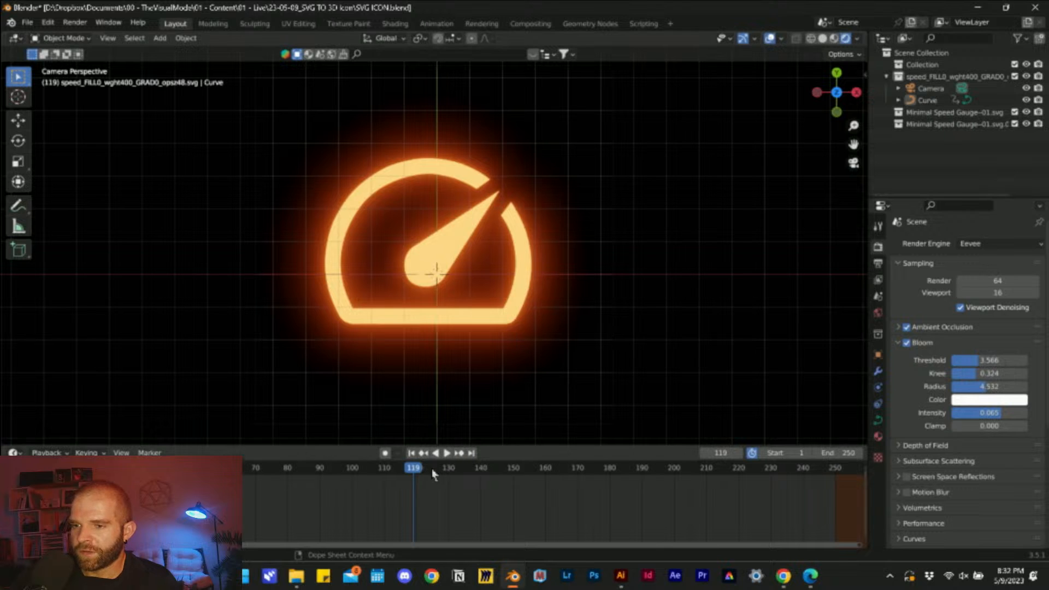
- Play the glowing gauge animation from near its start, stop it and scrub back to frame 198
drag(435, 475, 39, 482)
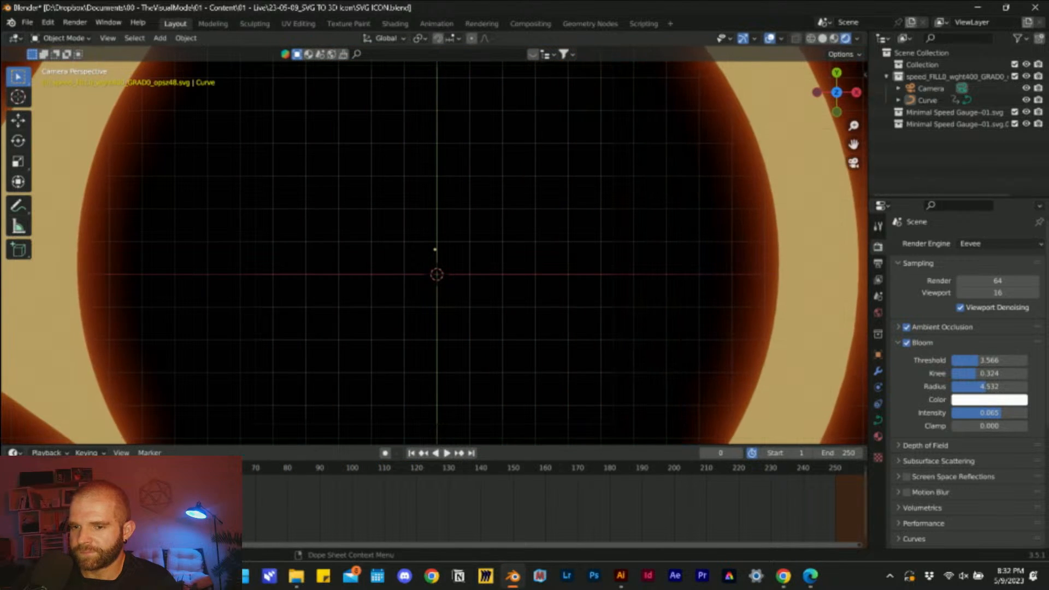
click(441, 453)
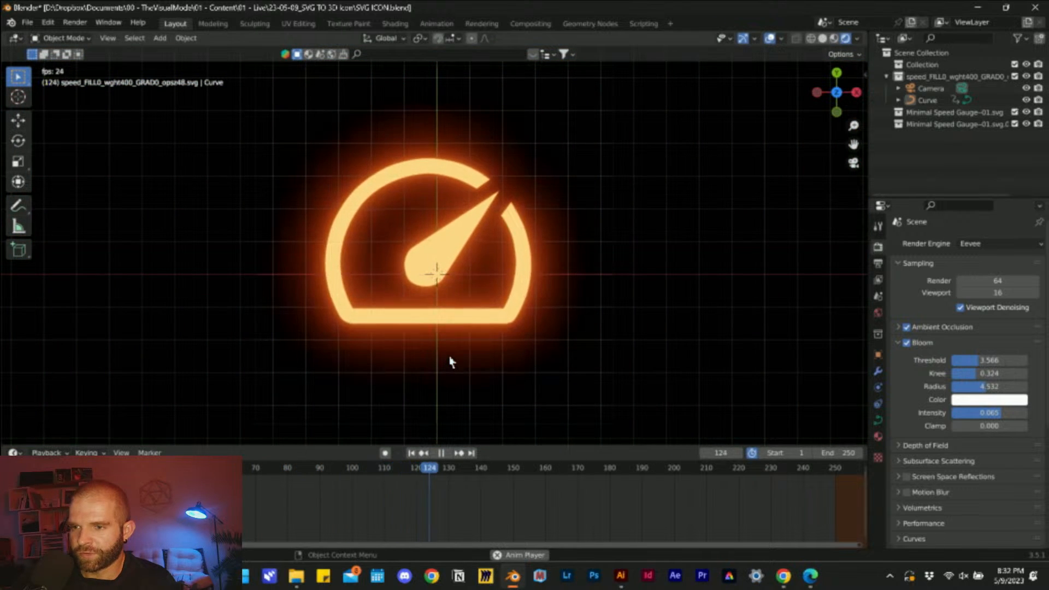
click(443, 453)
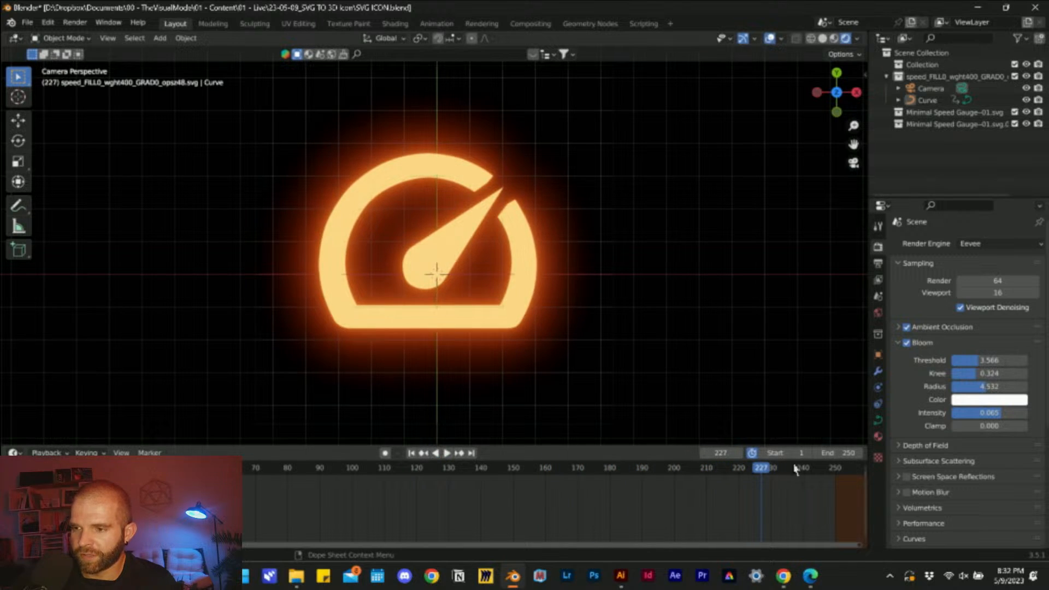
drag(764, 468, 667, 469)
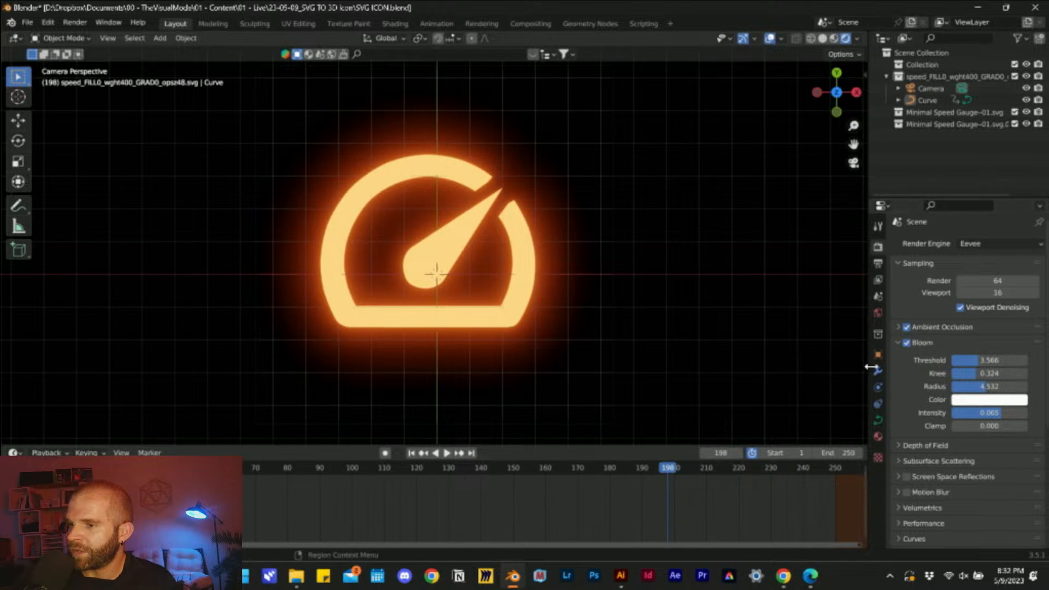
- Add a Solidify modifier to the gauge curve and set its thickness to 0.0001 m
click(878, 371)
click(927, 246)
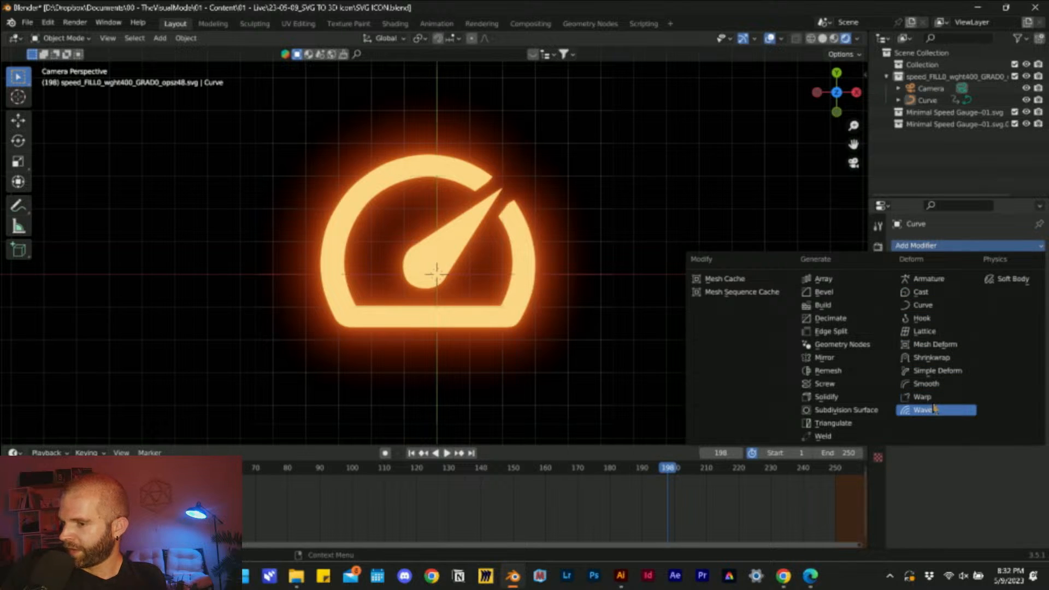
click(826, 397)
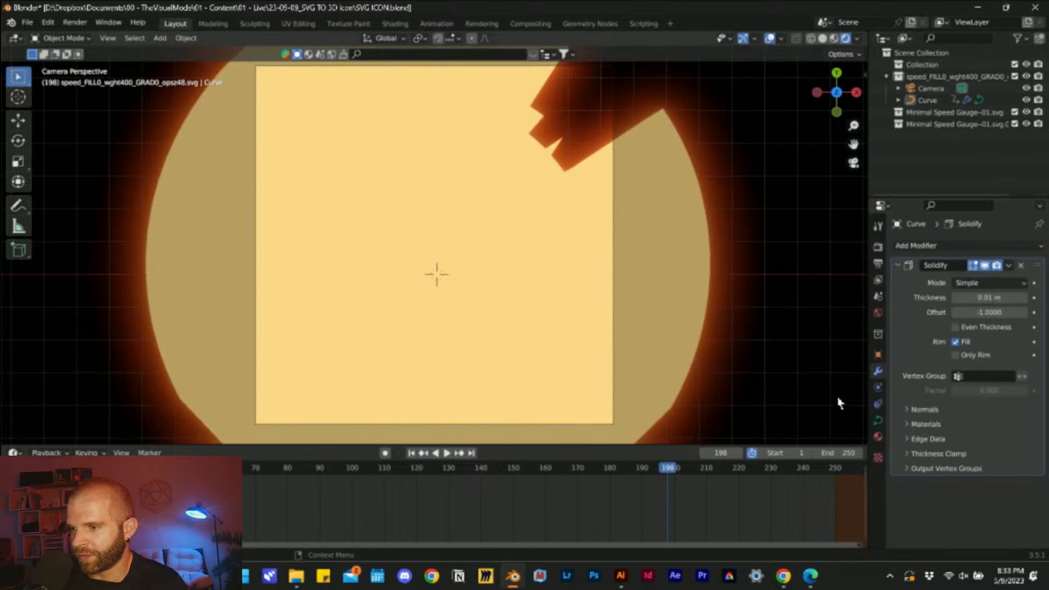
drag(671, 470, 652, 492)
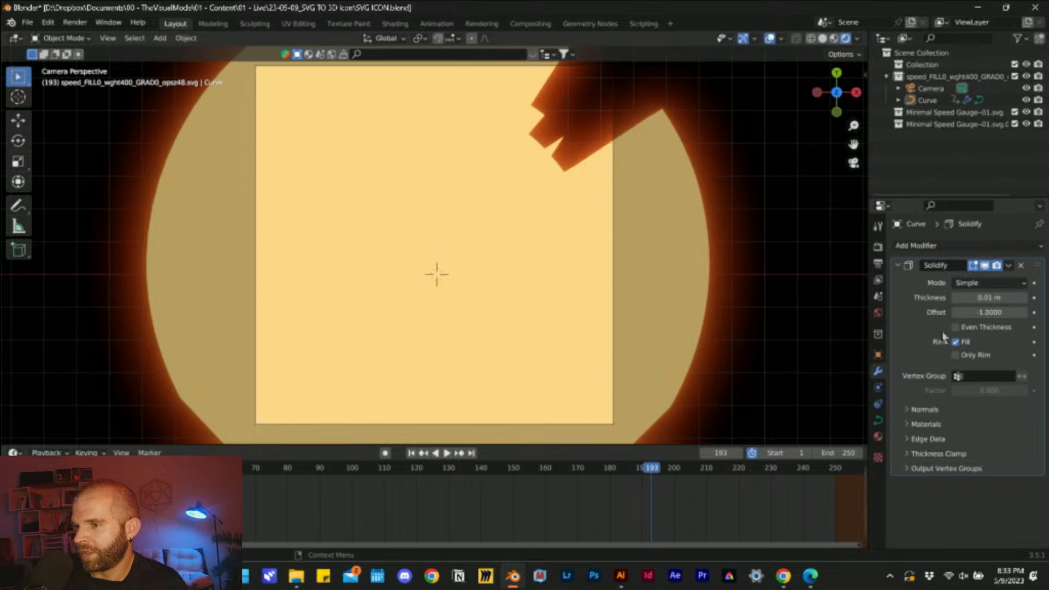
click(995, 299)
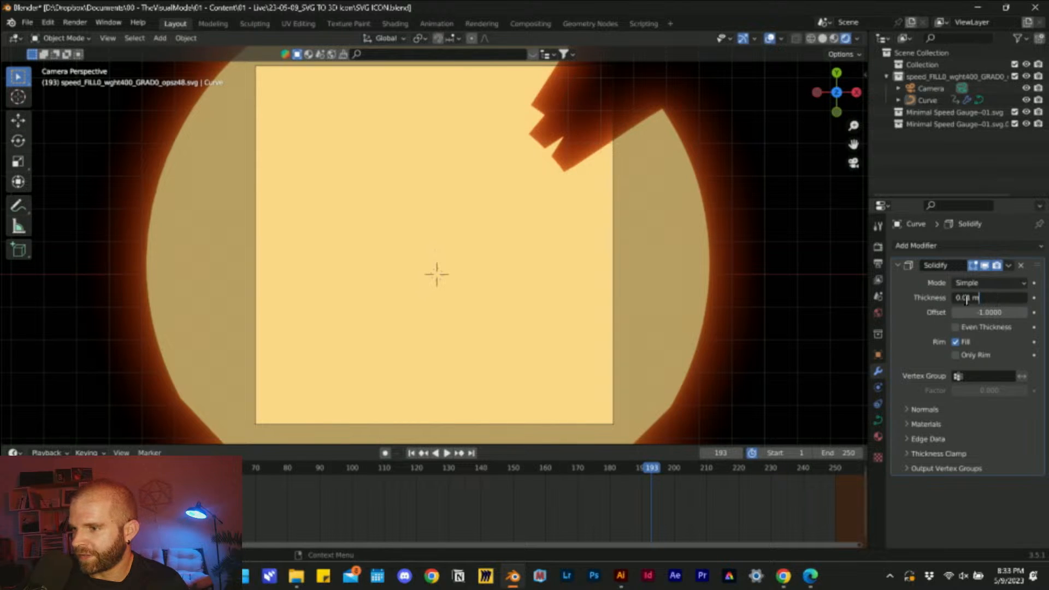
text(00)
key(Return)
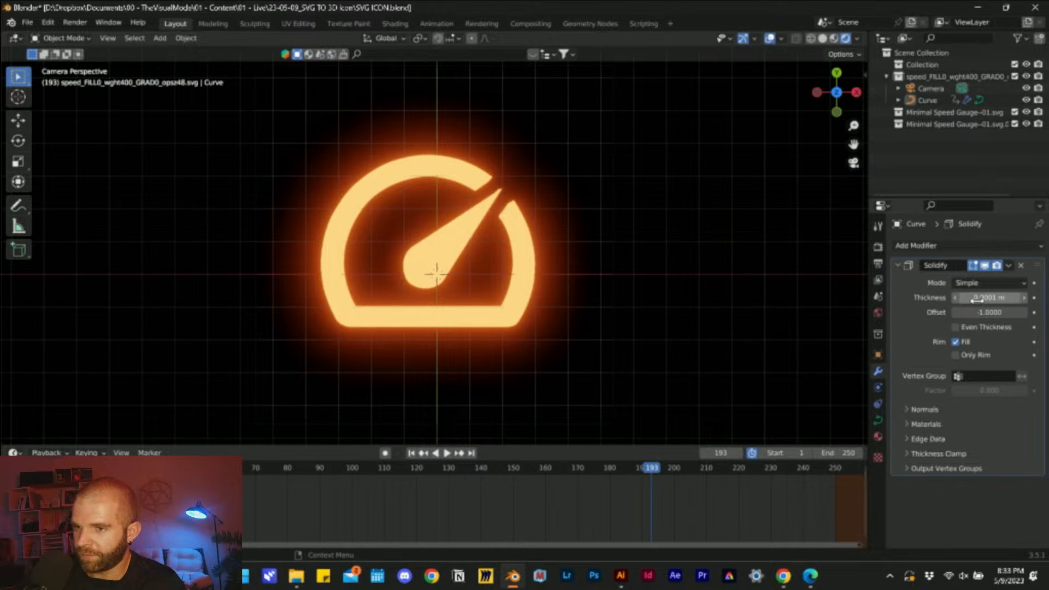
- Switch the viewport to Solid shading and inspect the solidified edges at the needle tip and arc end
scroll(489, 279, up, 3)
key(z)
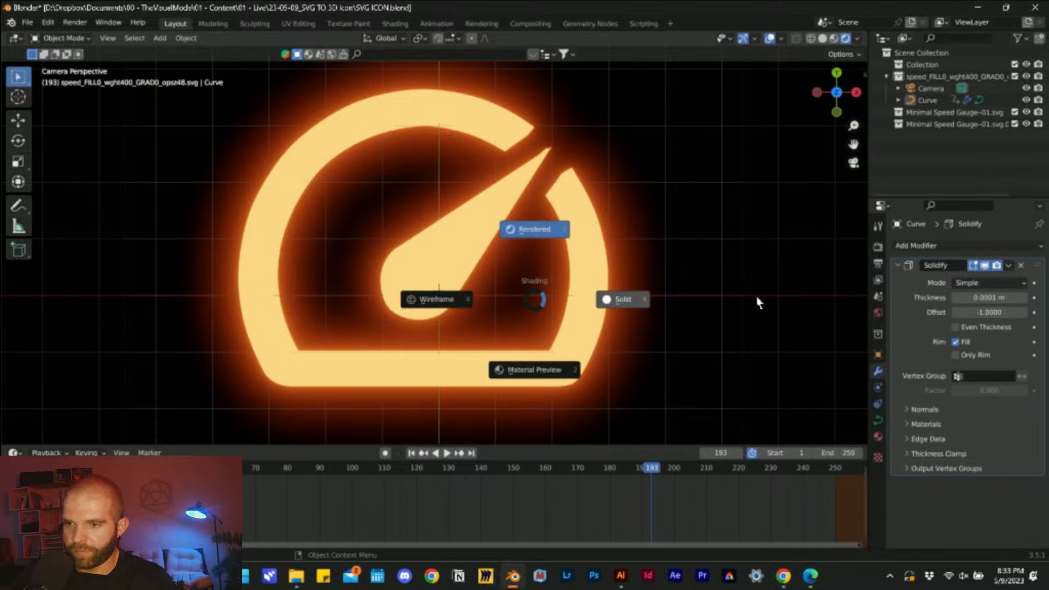
click(756, 300)
scroll(629, 190, up, 6)
scroll(465, 218, down, 4)
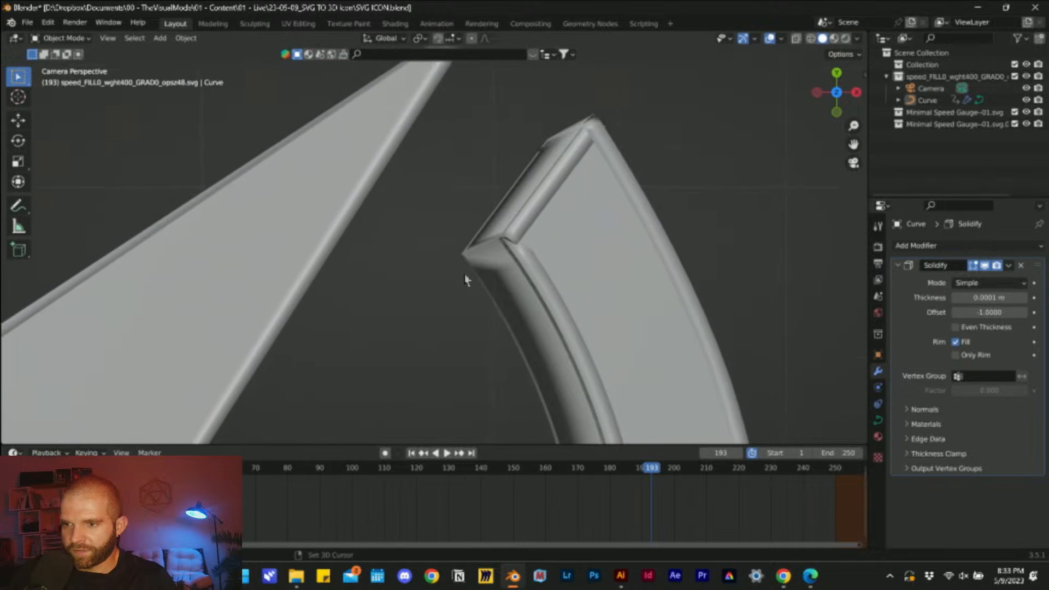
- Try a Solidify thickness of 0.0005 m, and restore it to 0.0001 m
drag(977, 300, 976, 300)
drag(976, 299, 977, 300)
click(978, 300)
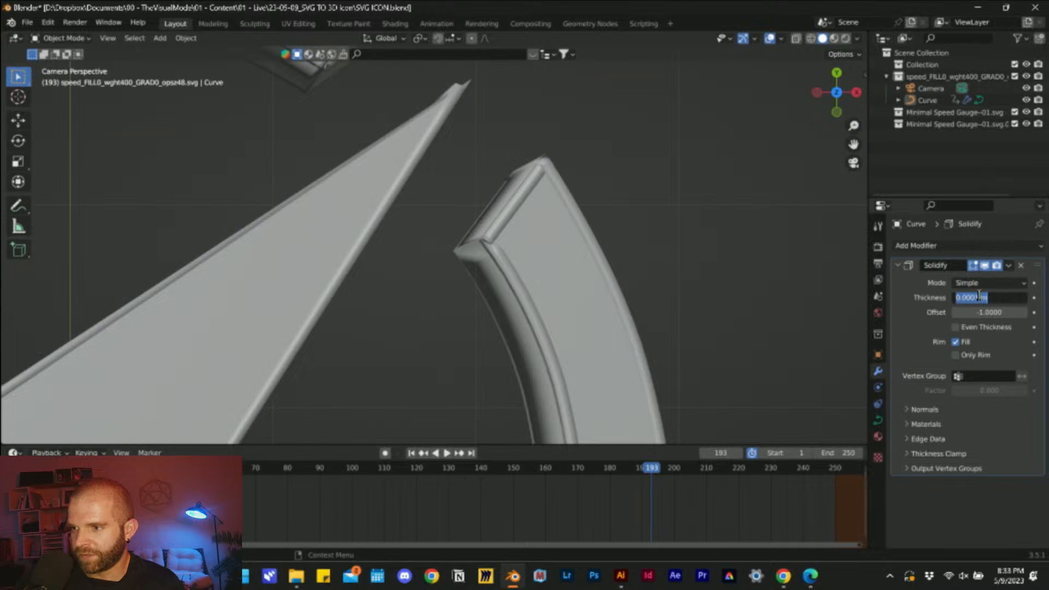
click(980, 298)
key(BackSpace)
text(5)
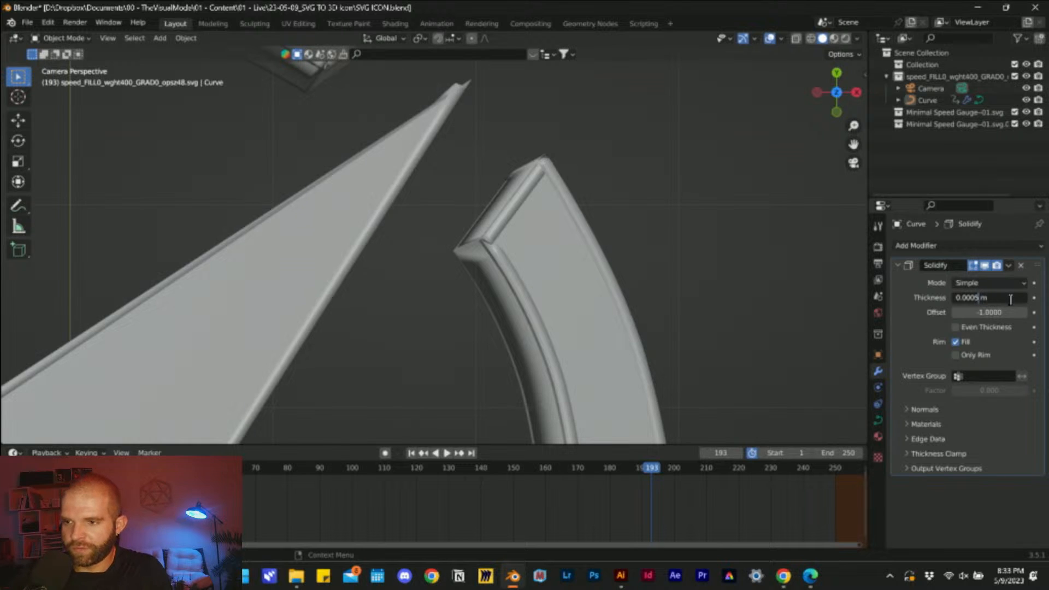
key(Return)
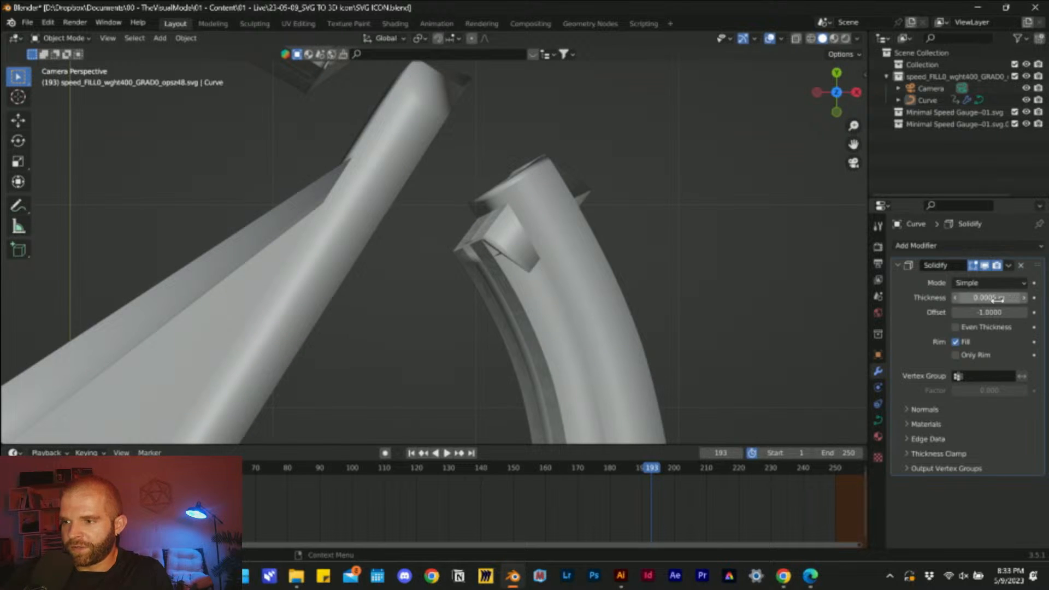
click(995, 299)
click(979, 299)
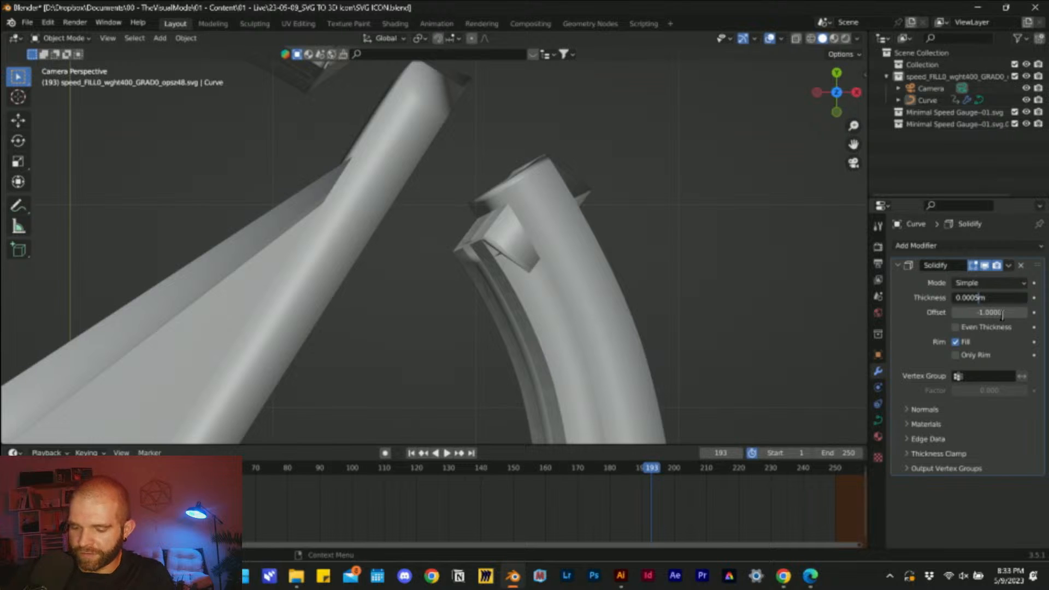
key(Return)
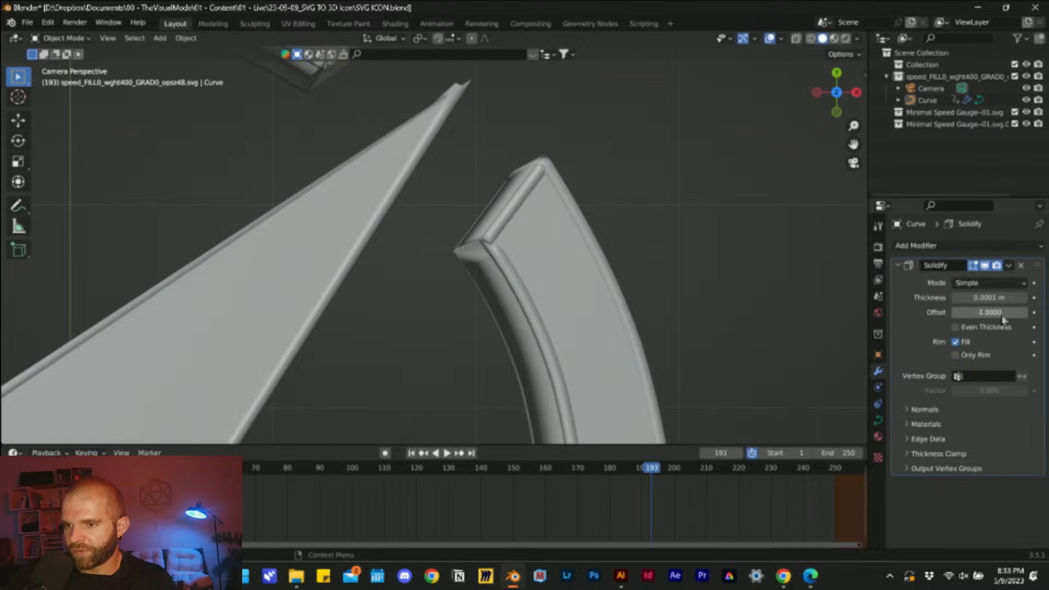
- Set the Solidify material offset to 1 and check the gauge in Rendered shading
click(929, 425)
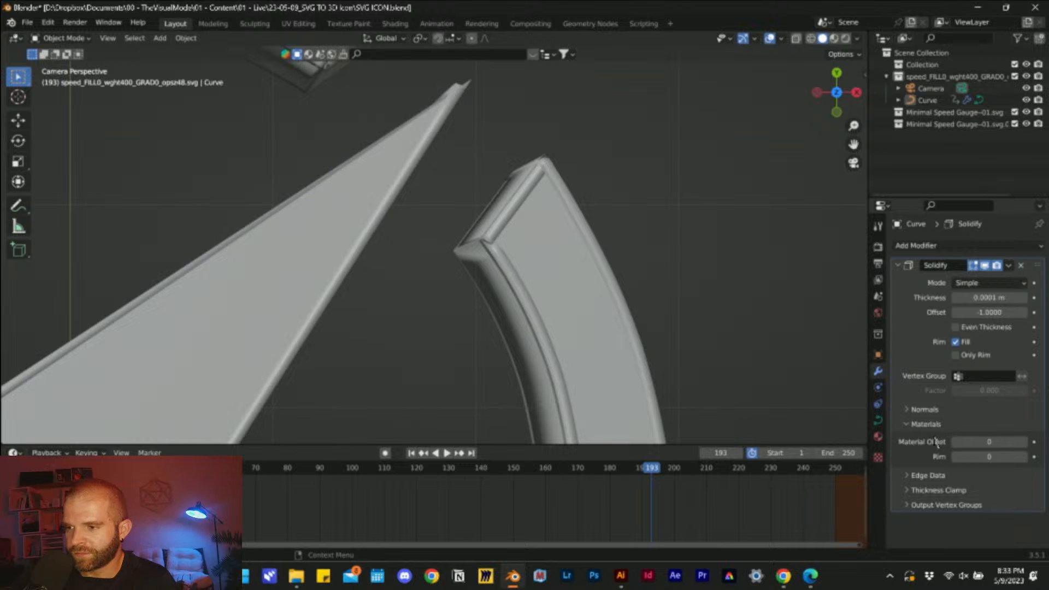
click(1024, 442)
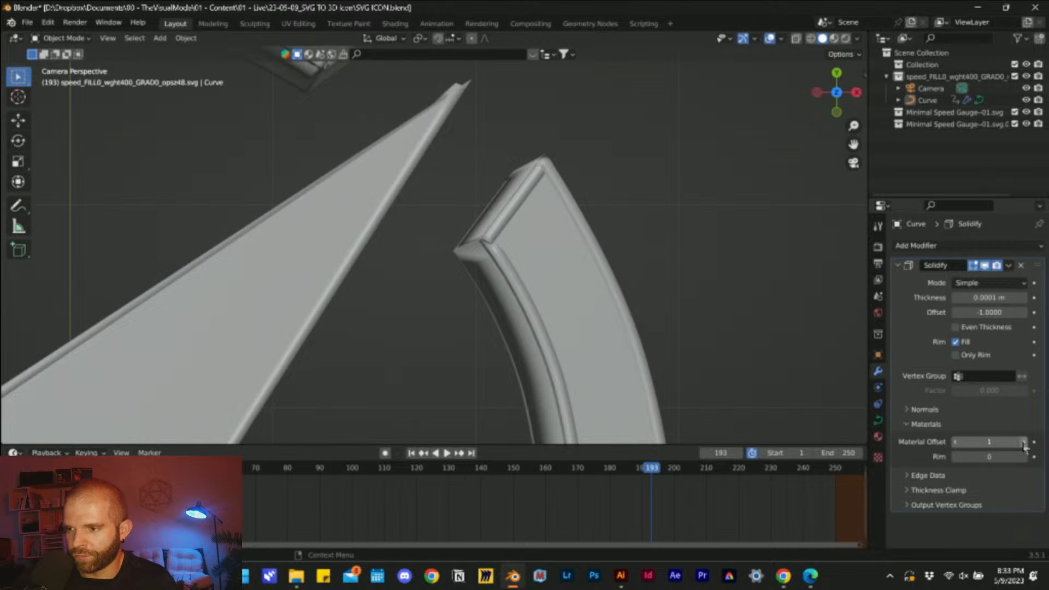
key(z)
click(680, 251)
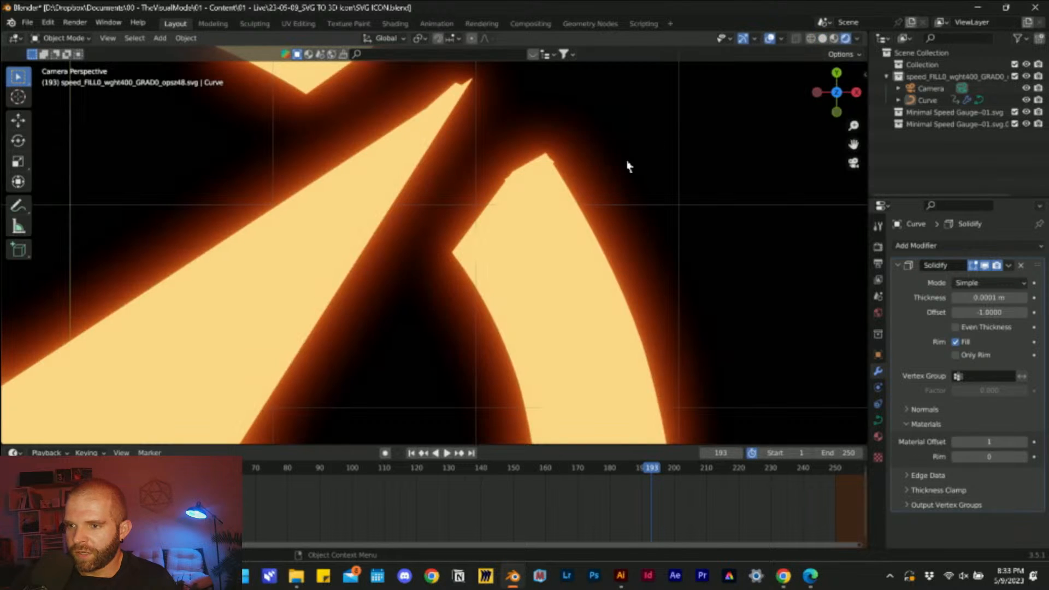
scroll(551, 184, up, 3)
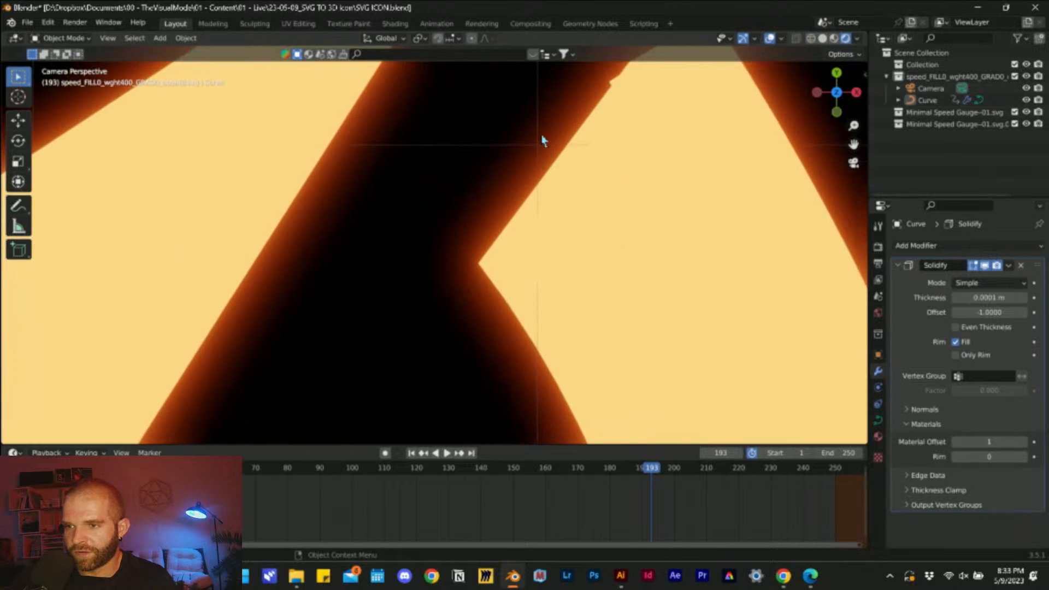
shift+middle_drag(542, 141, 463, 253)
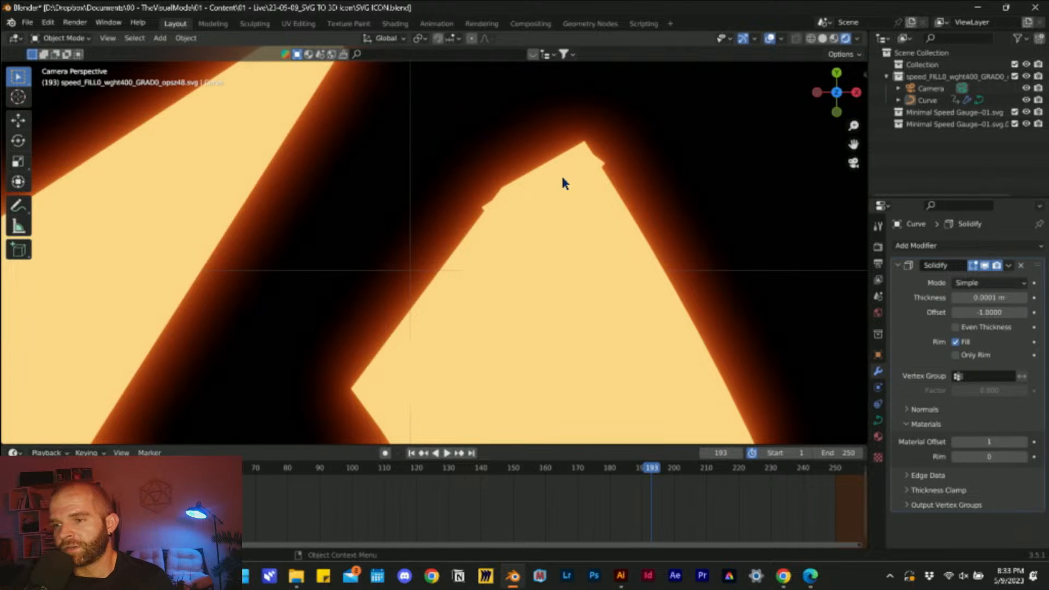
scroll(564, 183, down, 7)
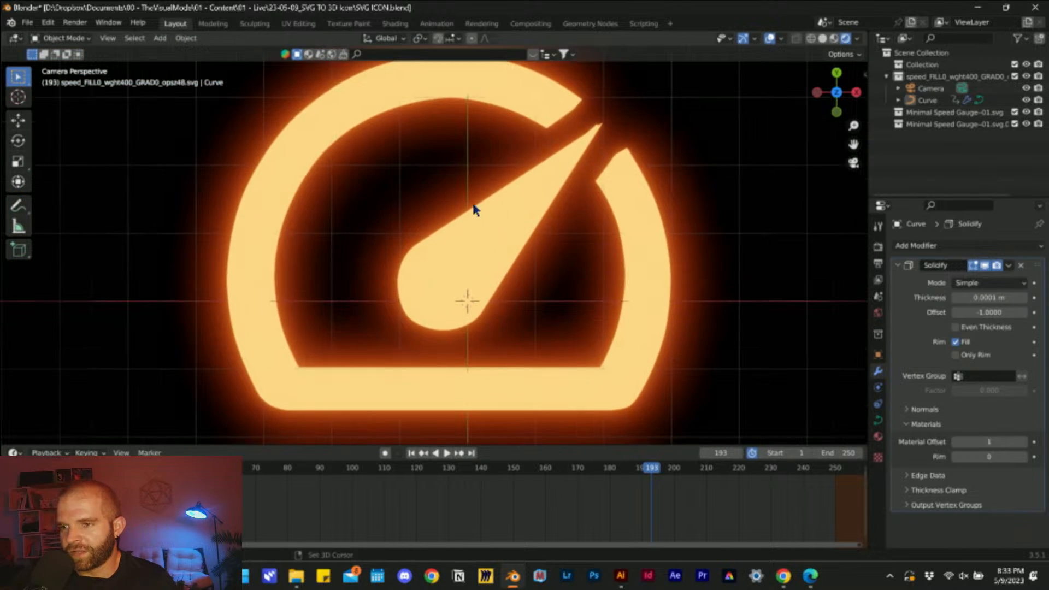
shift+middle_drag(475, 209, 493, 230)
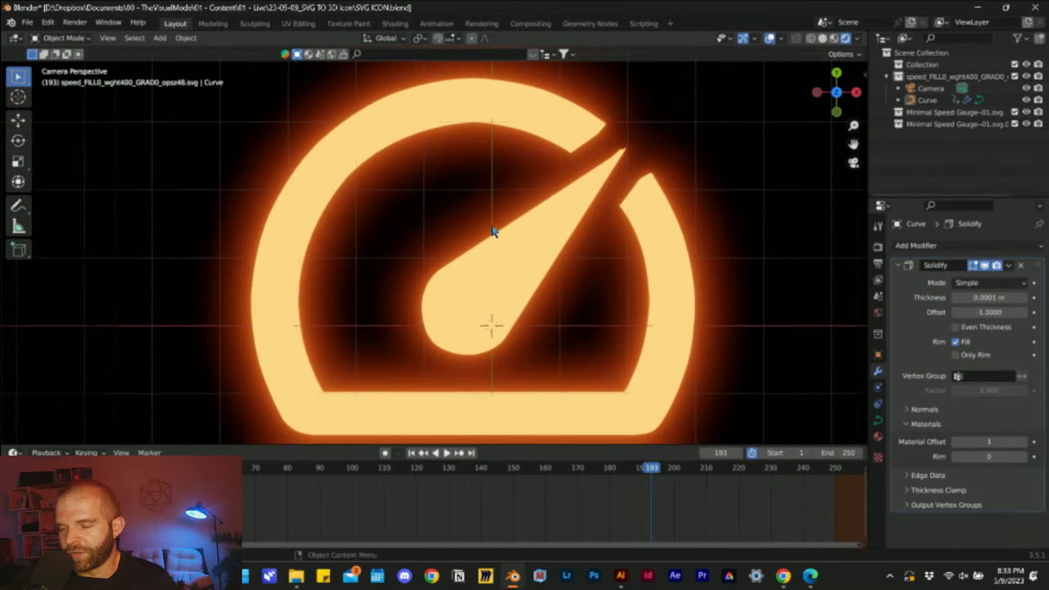
- Add a second material slot with a new material to the curve and make its base color black
click(878, 438)
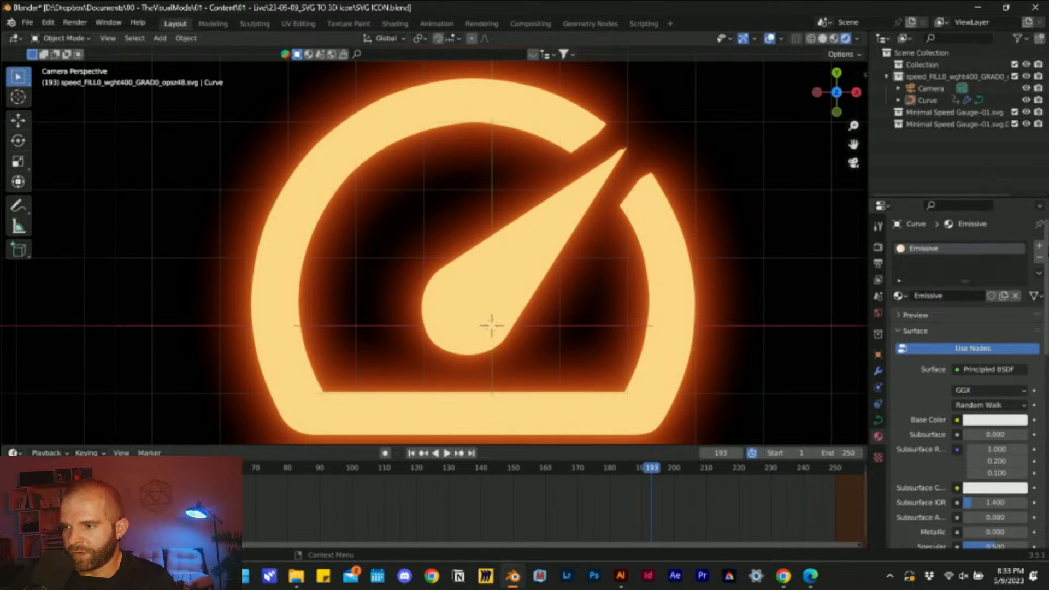
click(1039, 247)
click(934, 320)
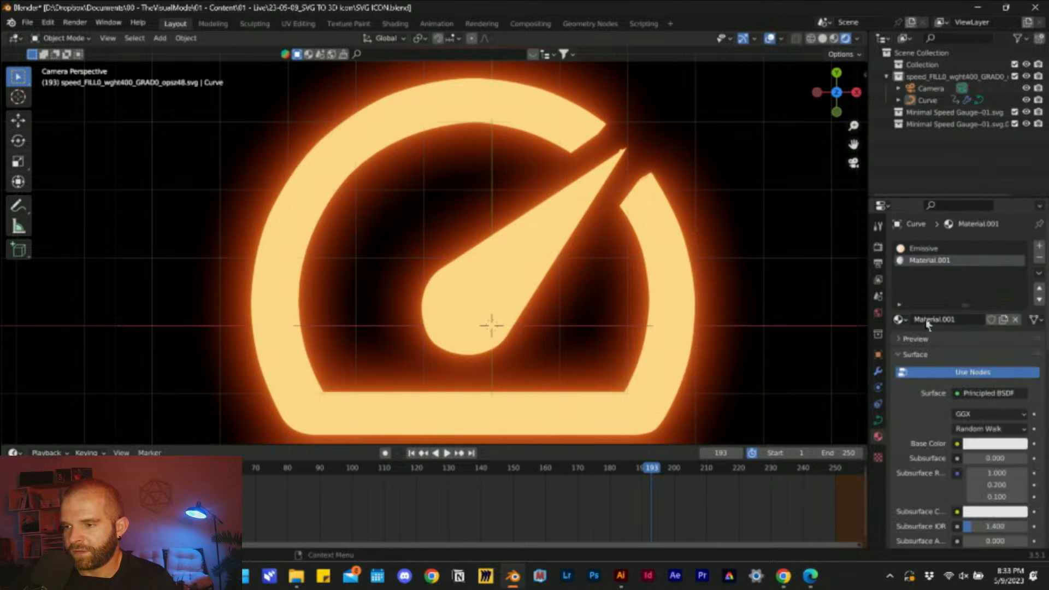
click(984, 443)
text(0.800)
key(Return)
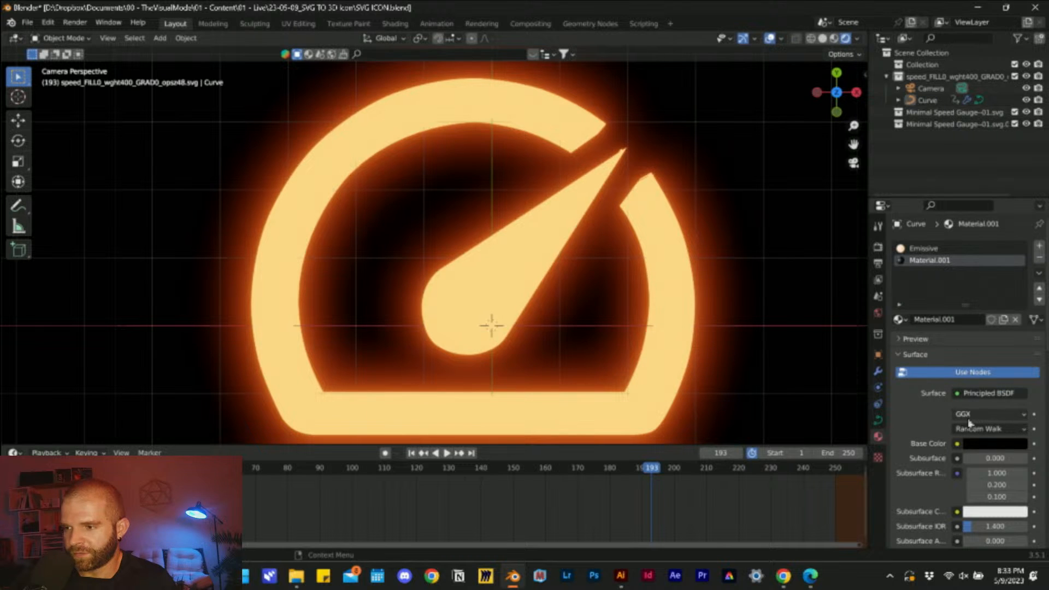
- Select the gauge curve and compare Solidify material offsets 0 and 1 at the short arc's tip
scroll(653, 288, up, 6)
scroll(685, 235, up, 2)
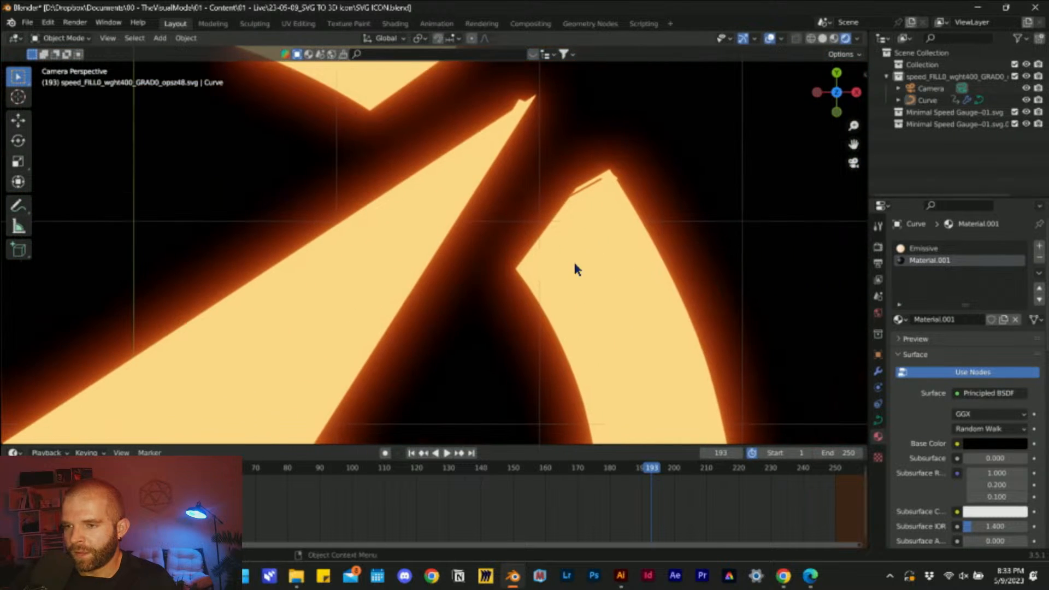
click(573, 260)
click(878, 372)
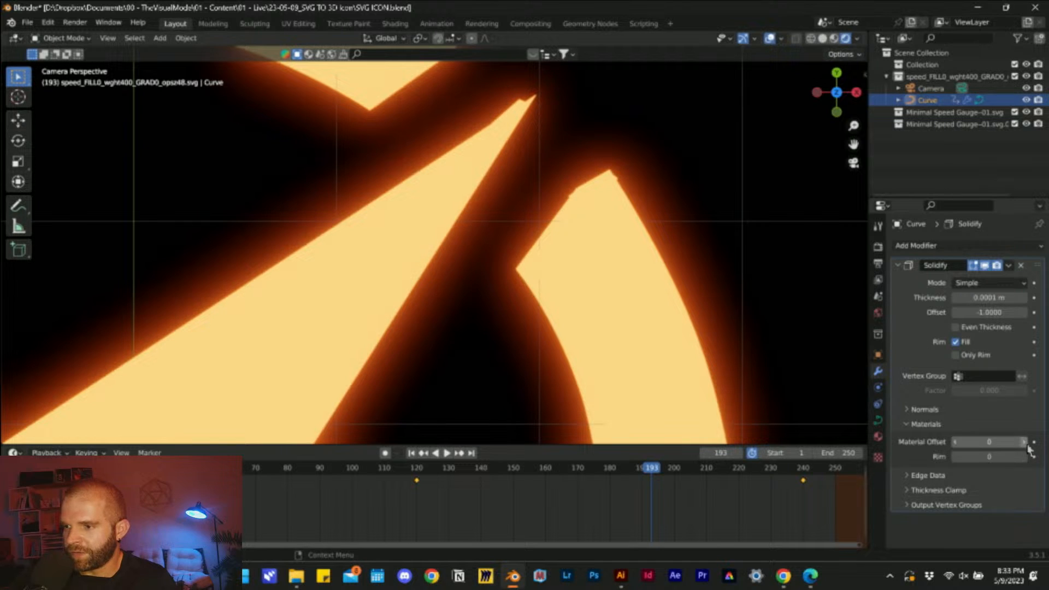
scroll(601, 198, up, 3)
shift+middle_drag(732, 131, 588, 205)
scroll(588, 205, up, 5)
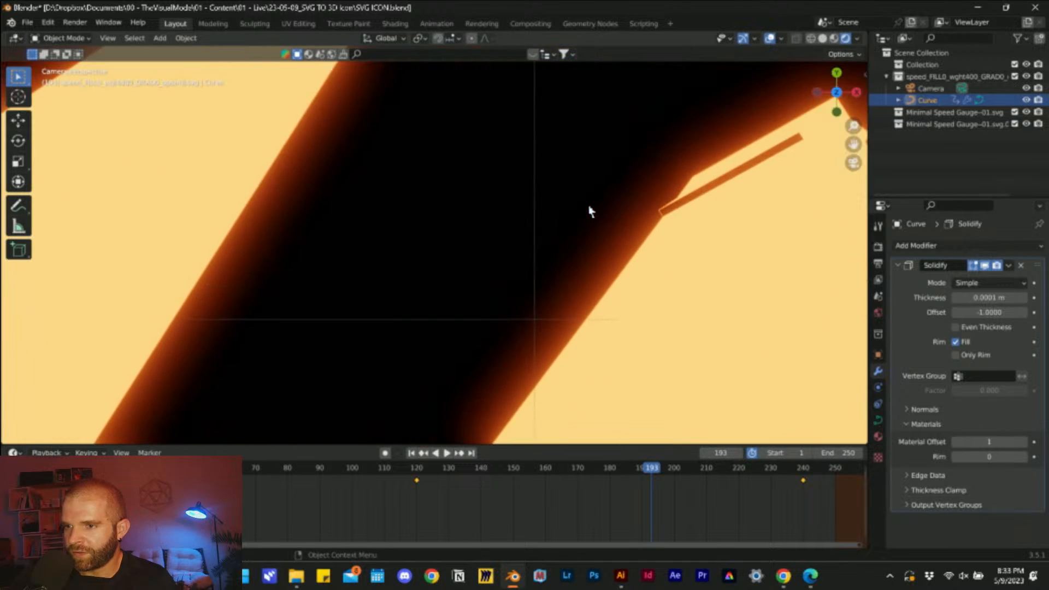
shift+middle_drag(738, 171, 609, 194)
scroll(609, 194, down, 2)
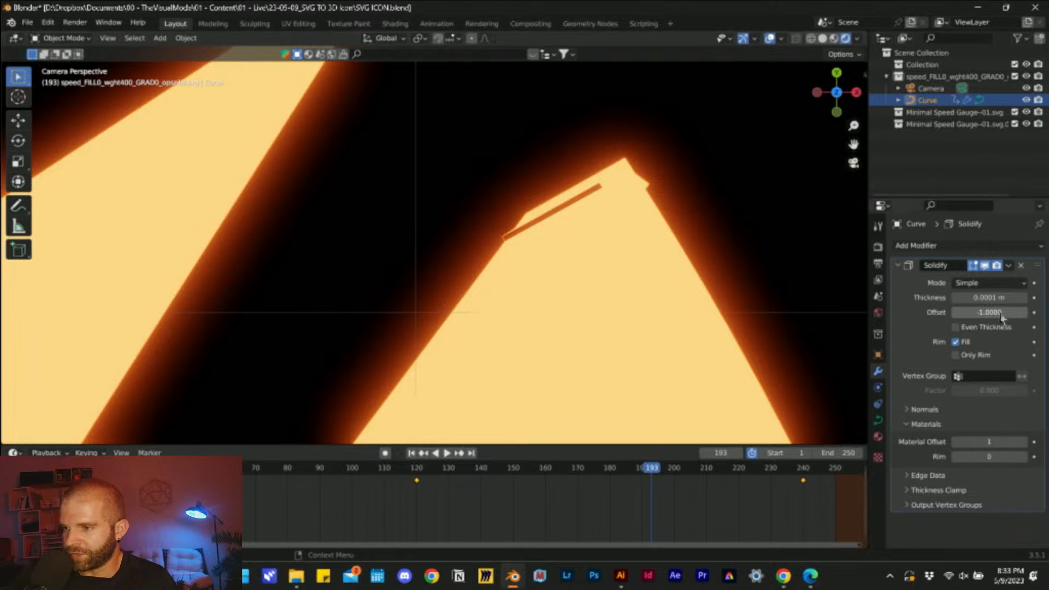
- Try other thickness and offset values in the Solidify modifier
double_click(994, 300)
drag(986, 311, 1001, 312)
mouse_move(975, 313)
mouse_down()
mouse_move(988, 312)
mouse_move(952, 313)
mouse_move(1025, 313)
mouse_move(951, 312)
mouse_move(999, 297)
mouse_move(987, 297)
mouse_up()
- Enable Even Thickness and set the Solidify inner crease to 0.101, leaving the material offset at 1
click(920, 475)
scroll(907, 484, down, 1)
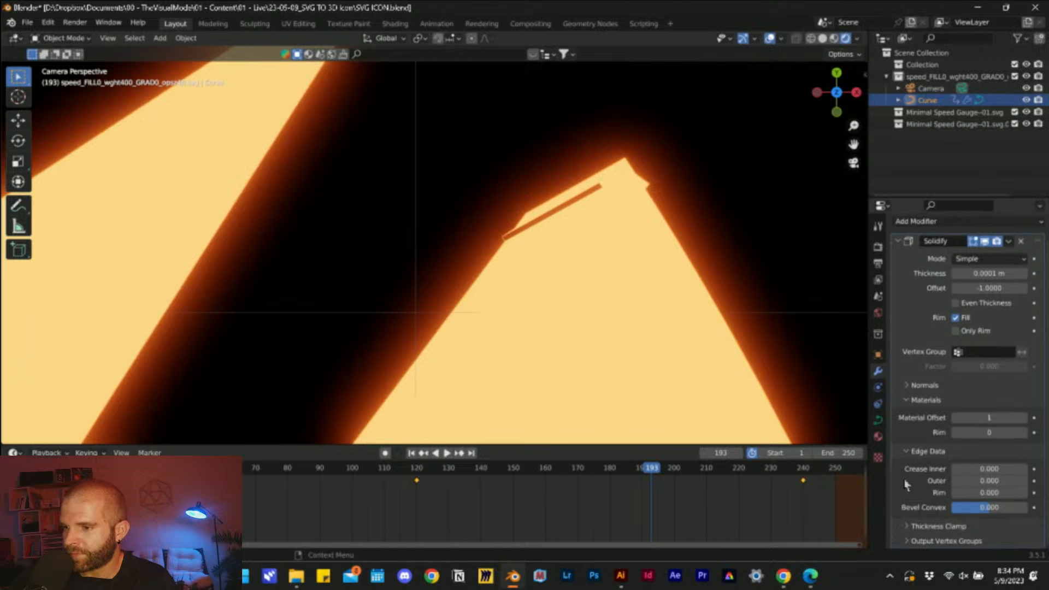
mouse_move(956, 469)
mouse_down()
mouse_move(966, 469)
mouse_move(958, 468)
mouse_up()
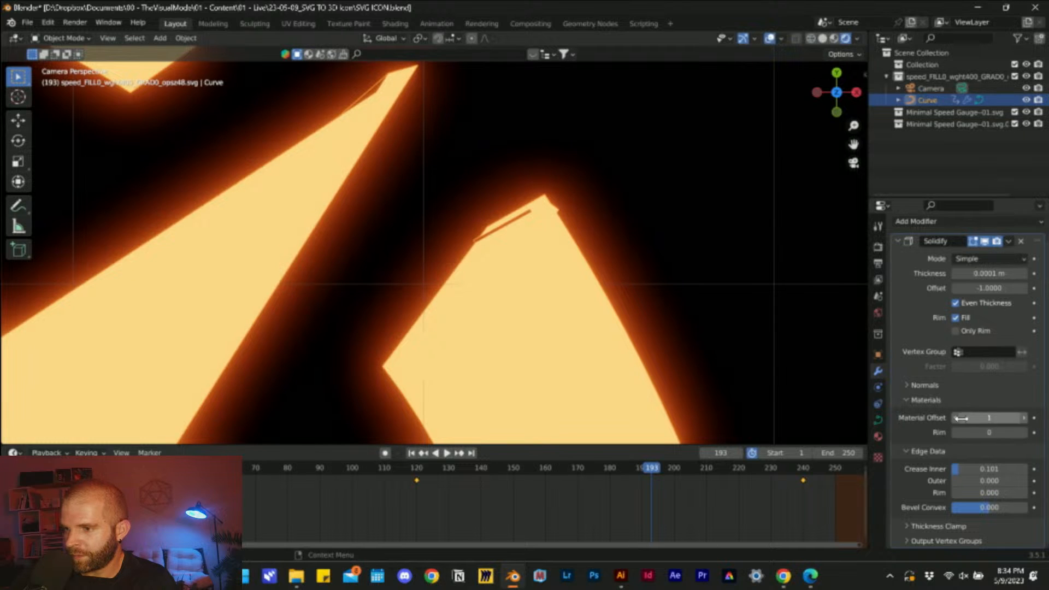
drag(961, 418, 956, 421)
click(1024, 418)
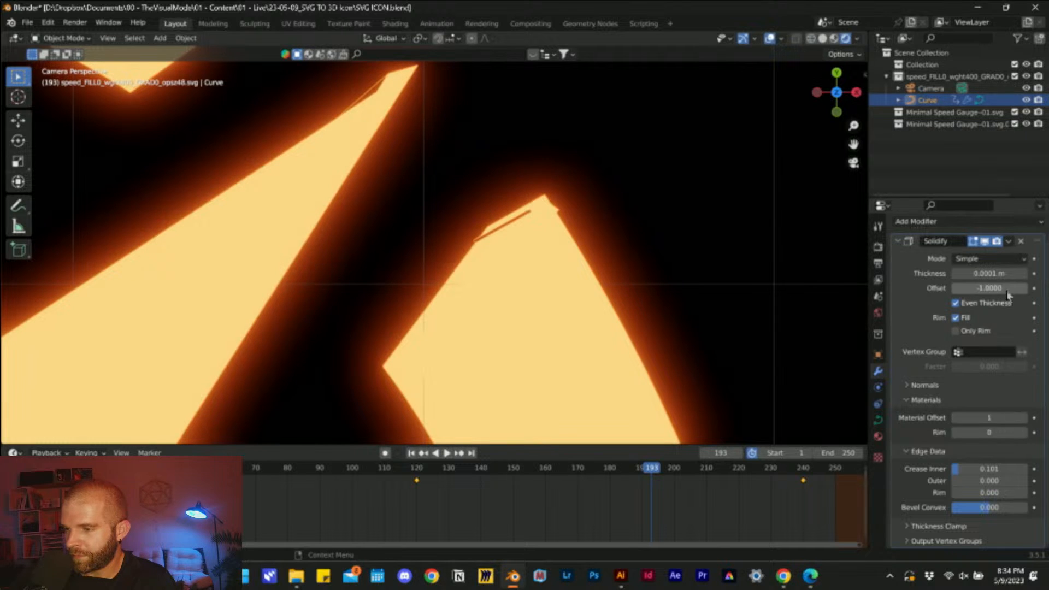
- Change the render engine from Eevee to Cycles and check the end of the short arc
scroll(533, 306, down, 5)
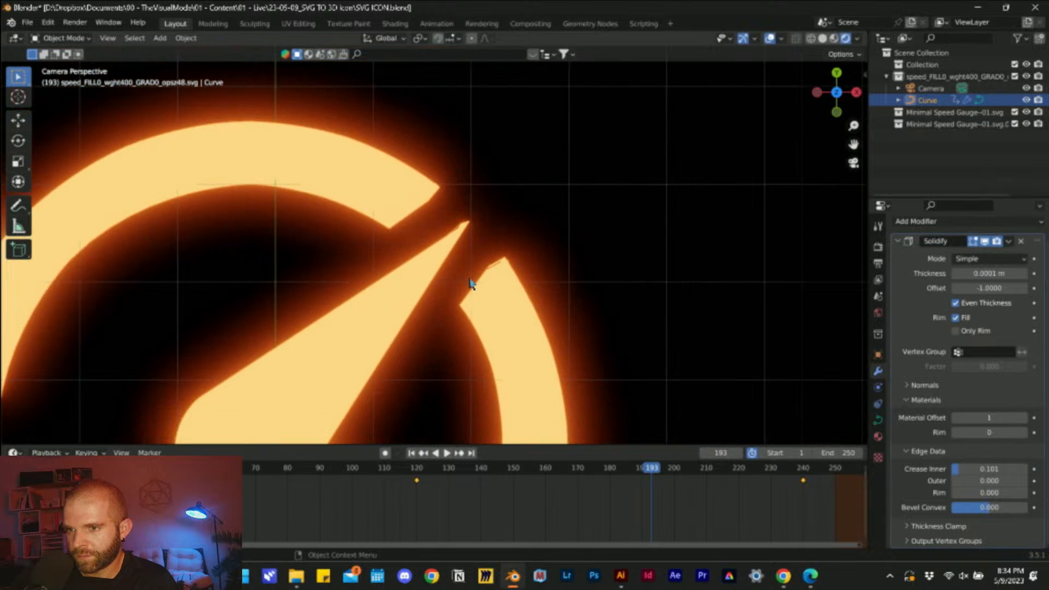
click(878, 247)
scroll(965, 252, up, 1)
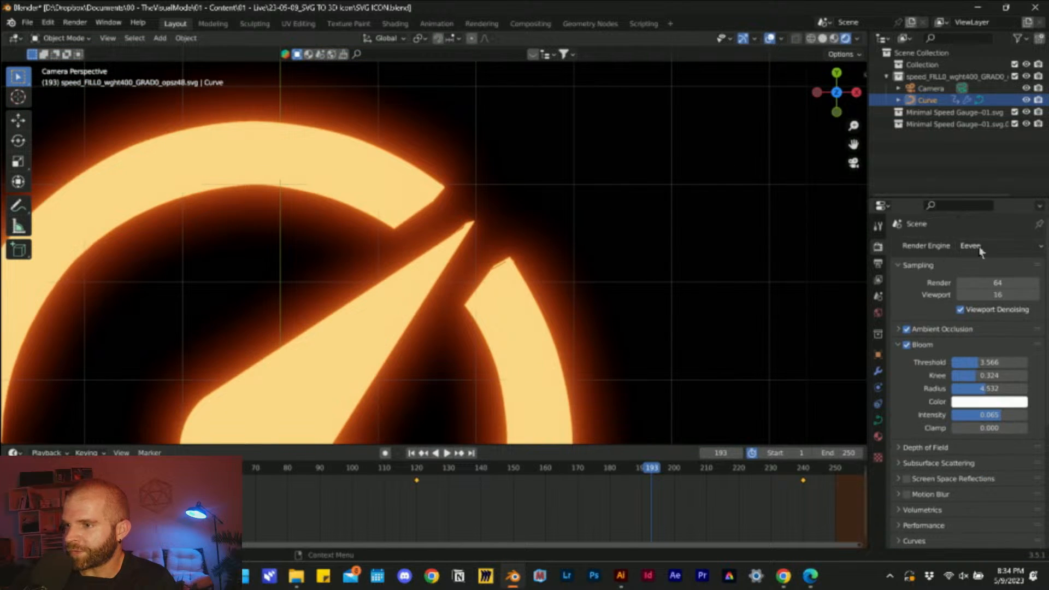
click(978, 246)
click(978, 286)
scroll(480, 295, up, 6)
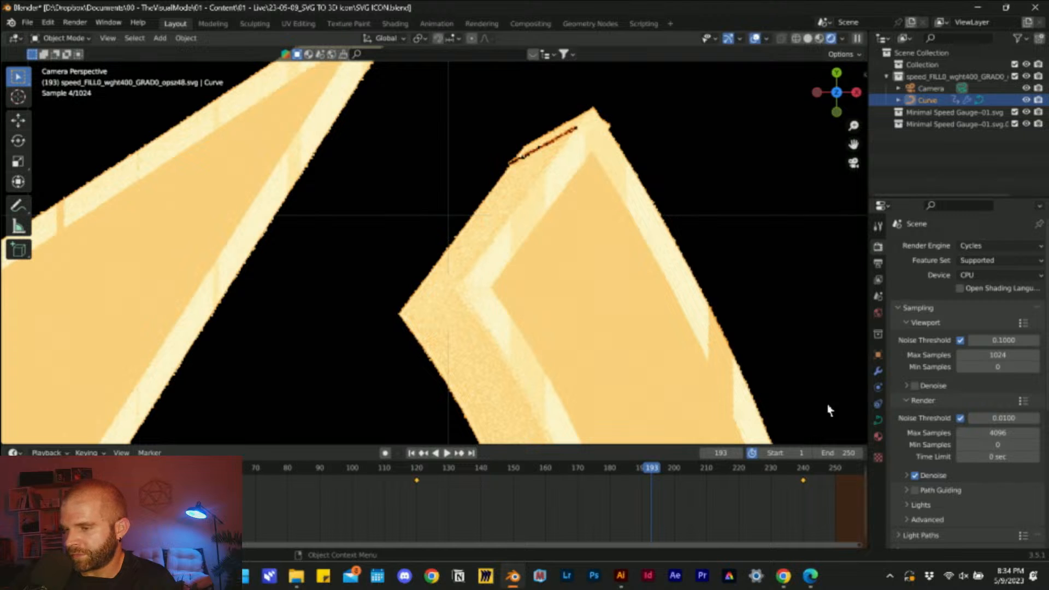
- Compare the Solidify material offset with the curve's material slots while viewing the short arc's tip
click(878, 372)
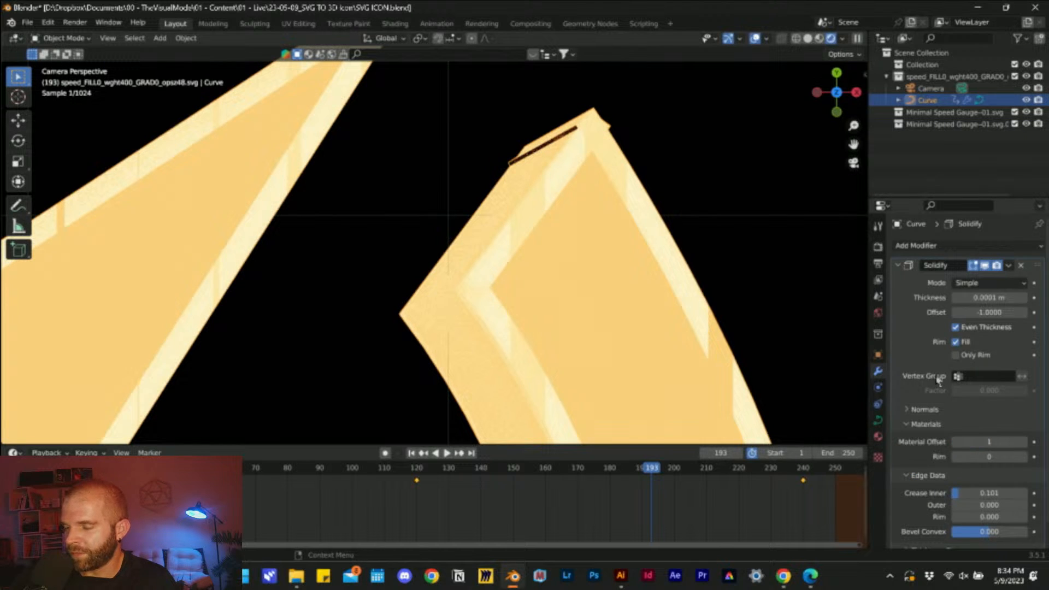
scroll(587, 296, up, 1)
shift+middle_drag(588, 297, 469, 284)
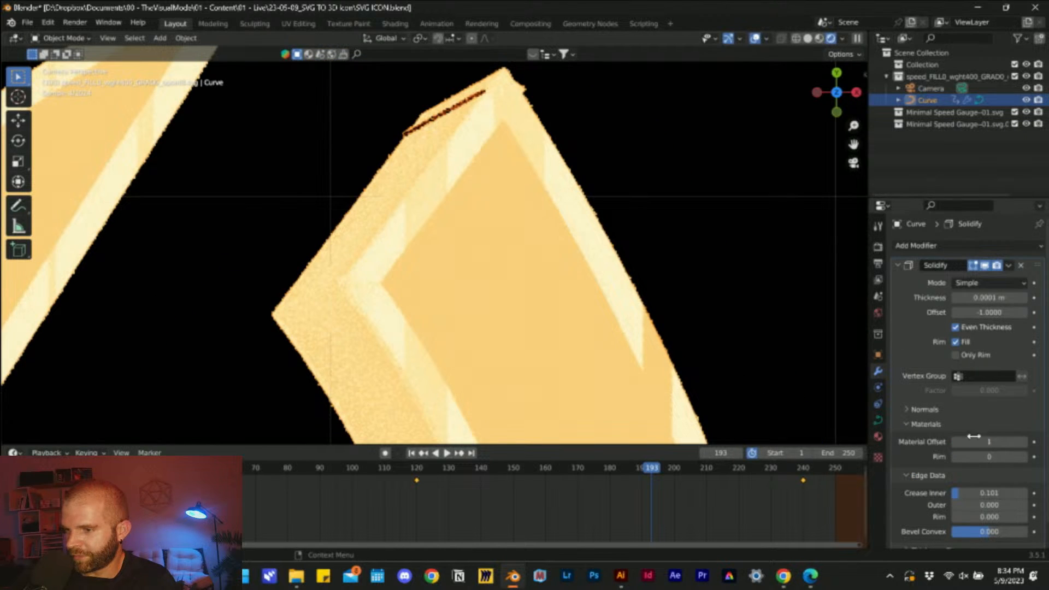
click(879, 437)
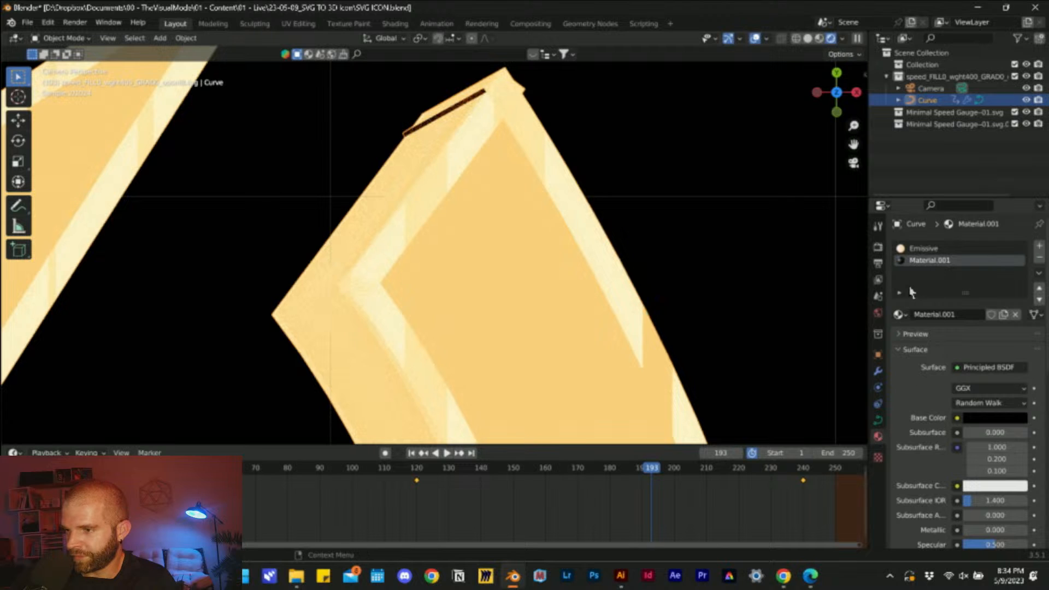
click(884, 370)
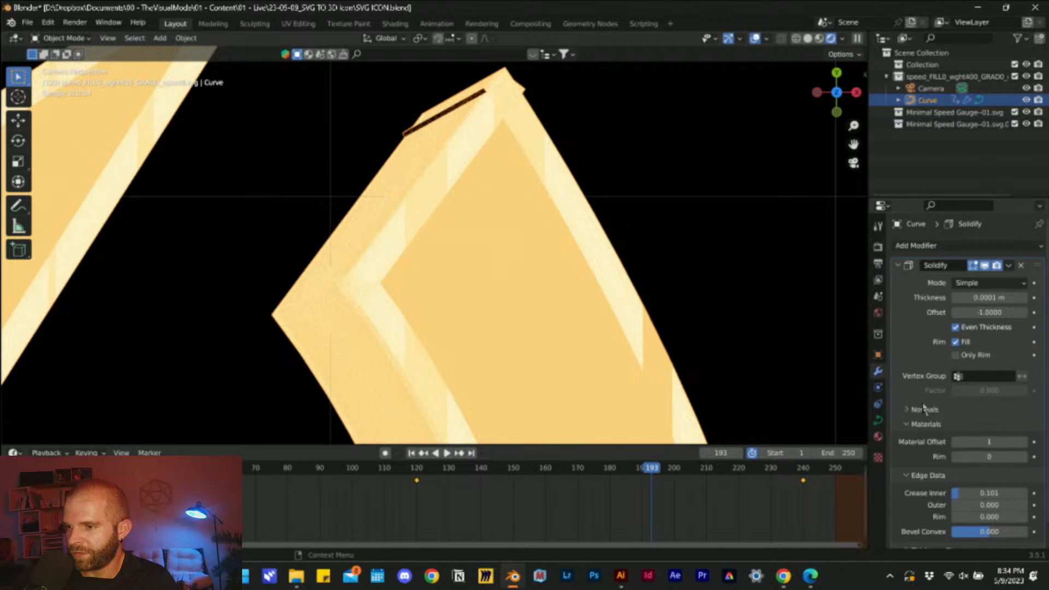
click(995, 442)
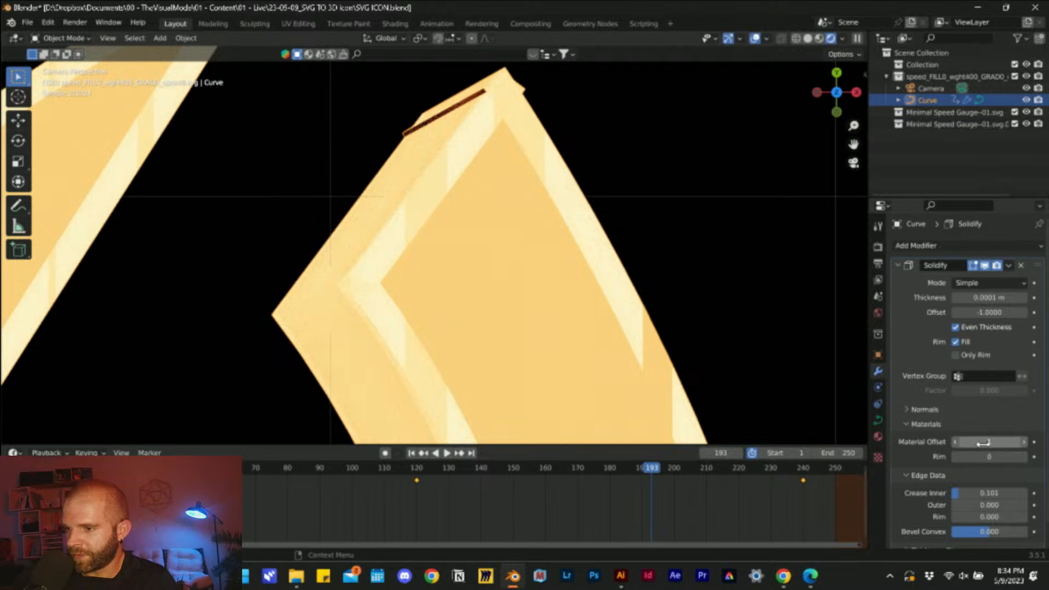
- Replace the curve's Solidify modifier with a fresh one and set its material offset to 1
click(1021, 266)
click(929, 245)
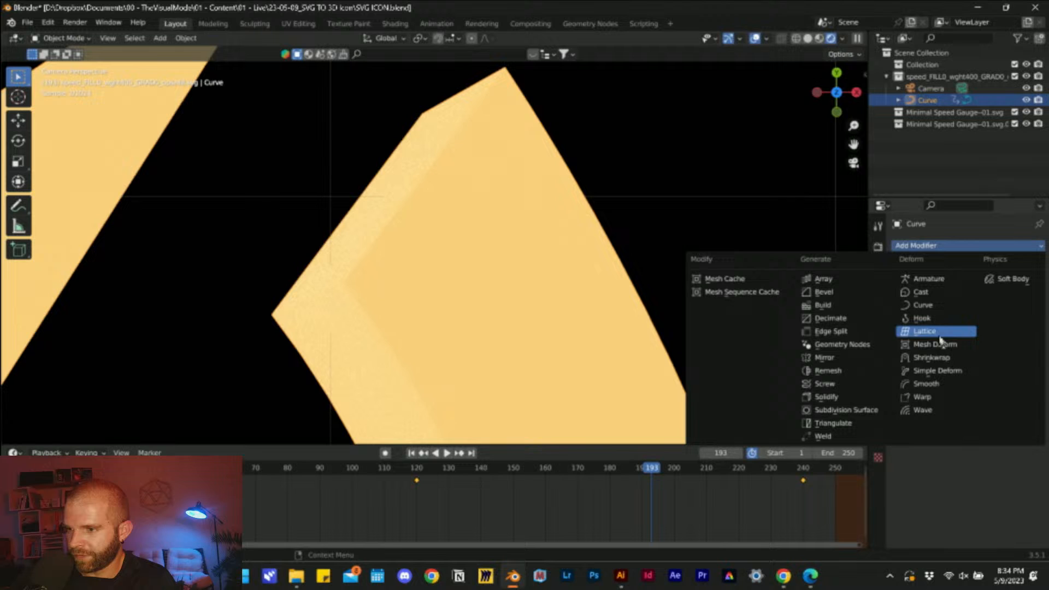
click(851, 398)
click(918, 425)
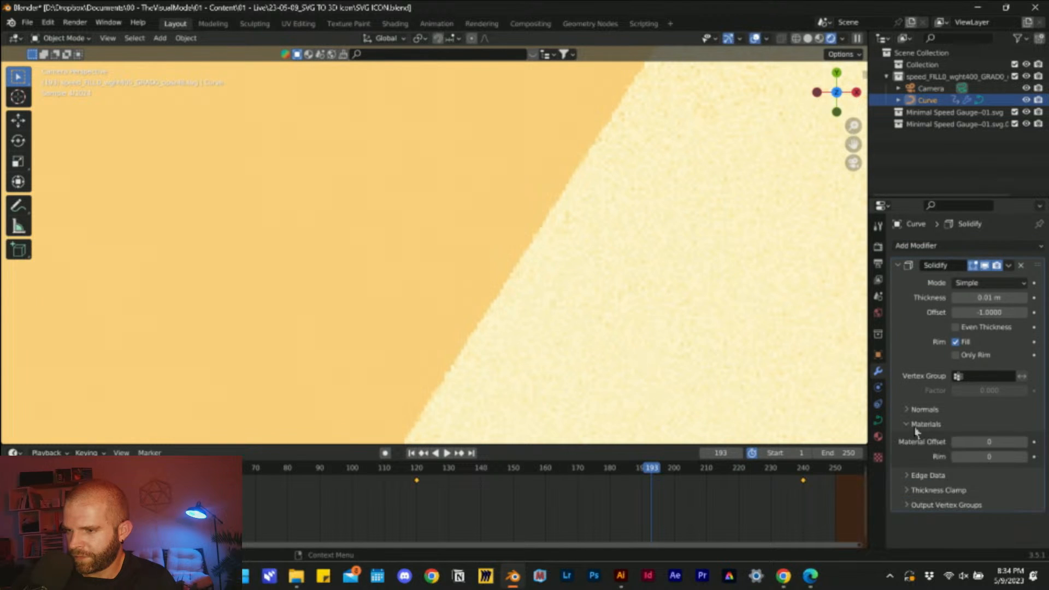
click(1023, 442)
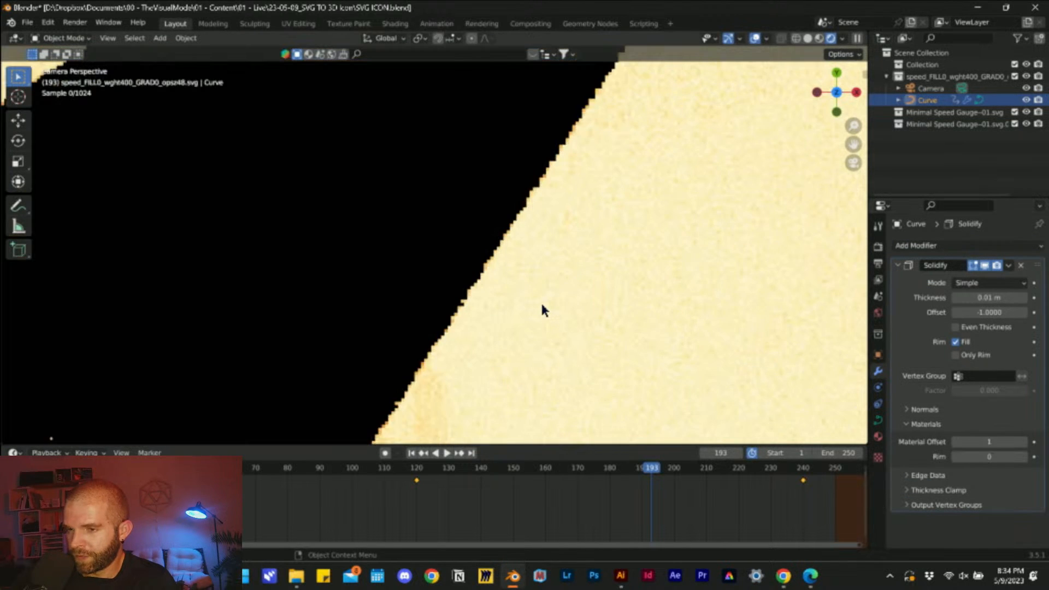
- Check the thickened gauge as a whole and change the render engine from Cycles to Eevee
scroll(526, 274, down, 3)
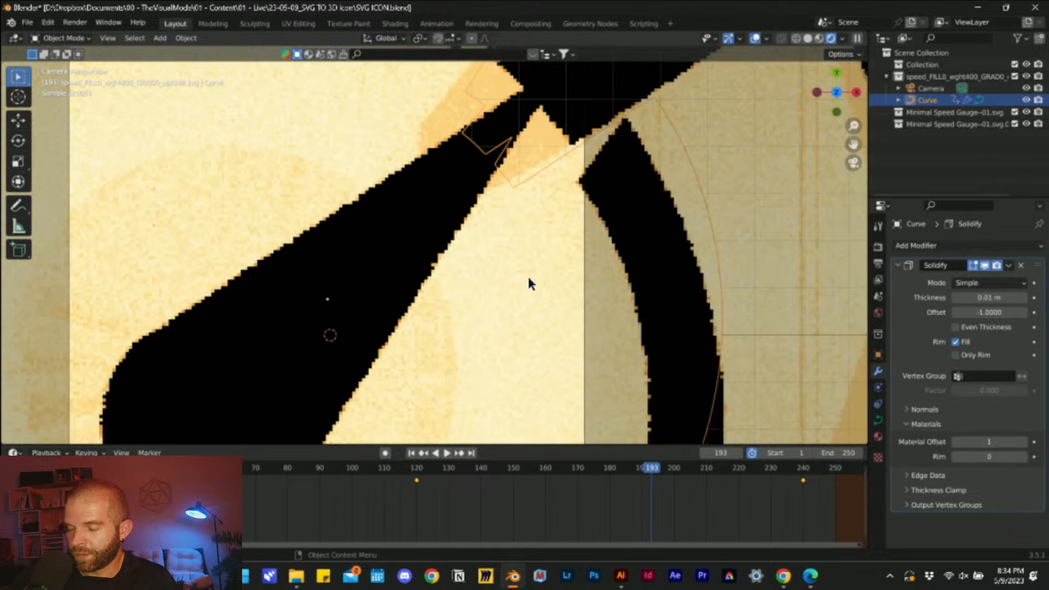
scroll(526, 274, down, 4)
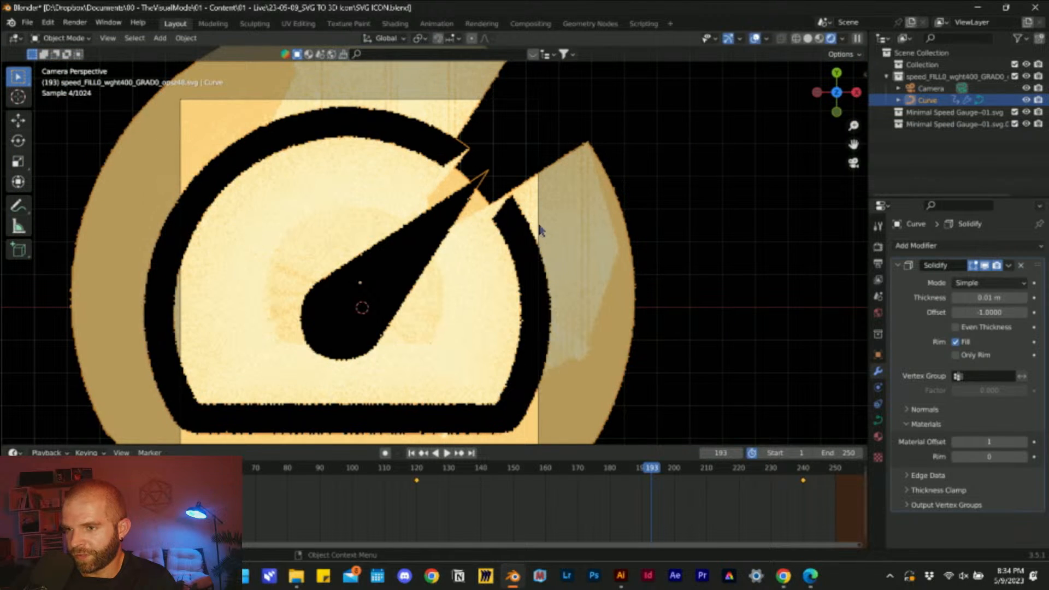
scroll(516, 234, up, 4)
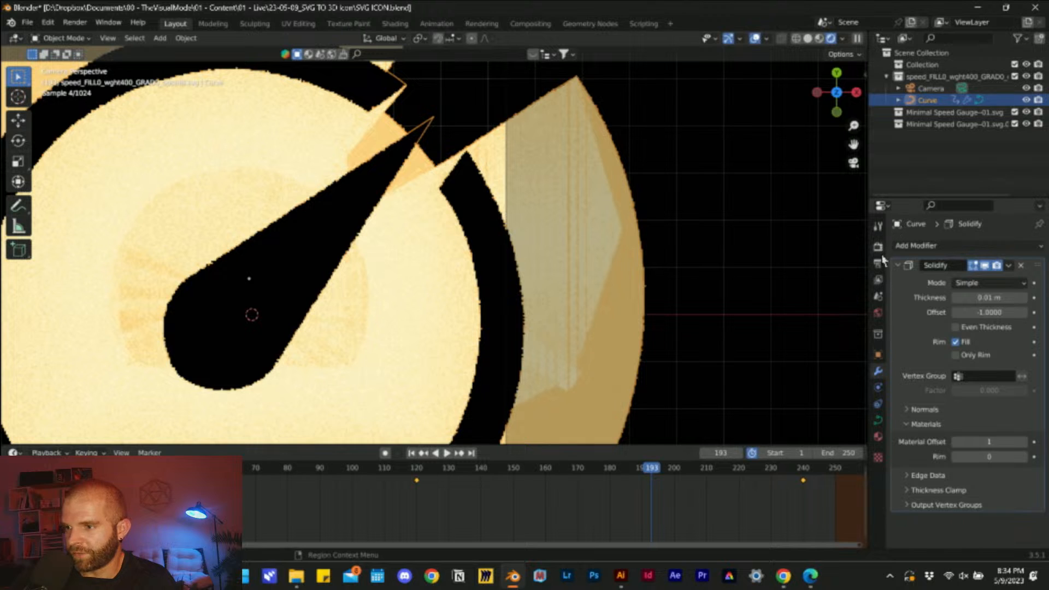
click(879, 247)
click(978, 245)
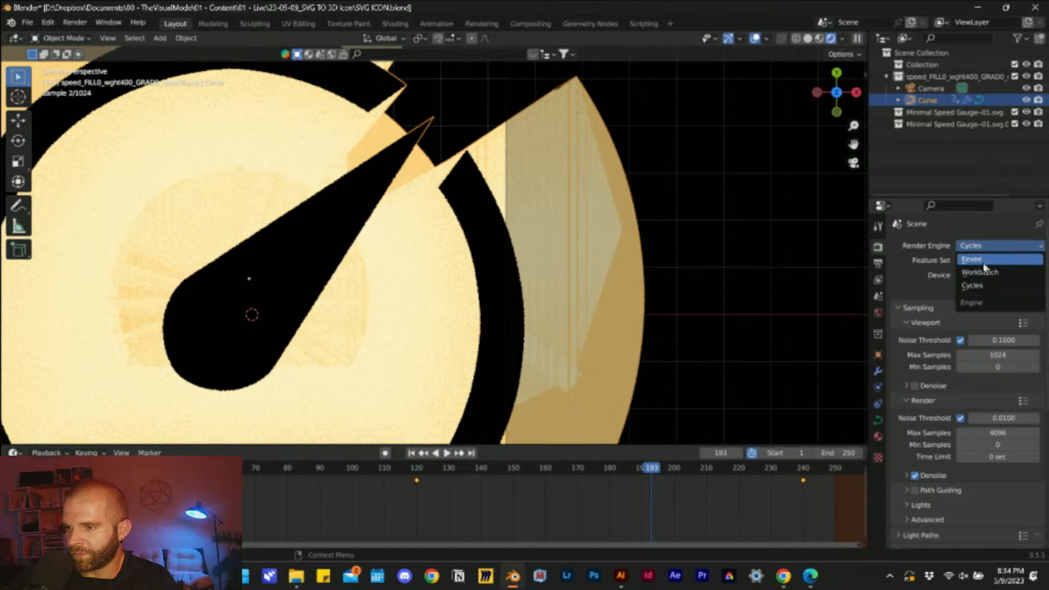
click(984, 261)
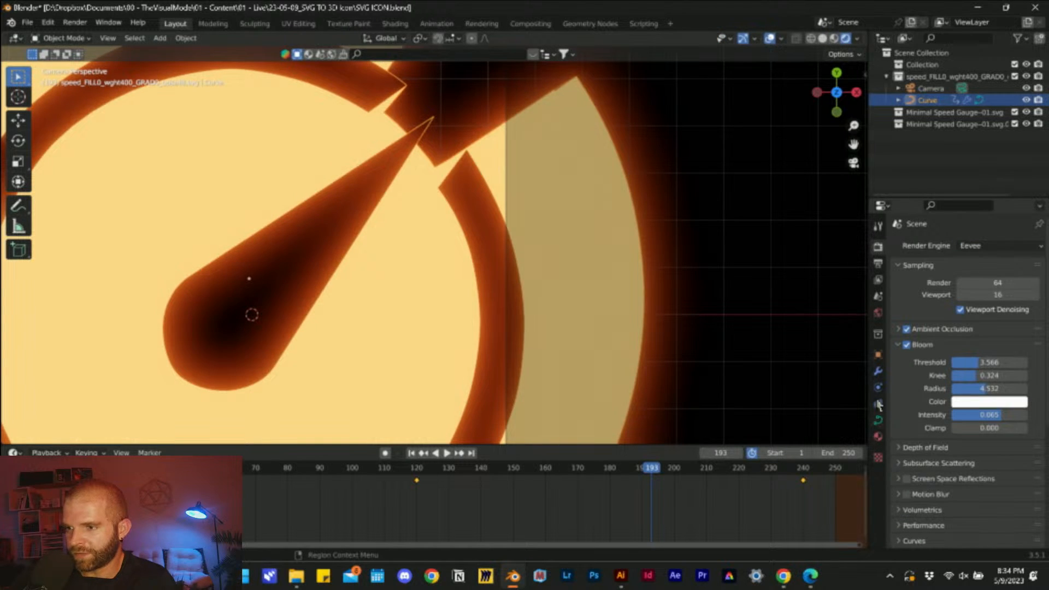
- Set the Solidify thickness to 0.0001 m and its offset to 0, checking the short arc's tip
click(878, 371)
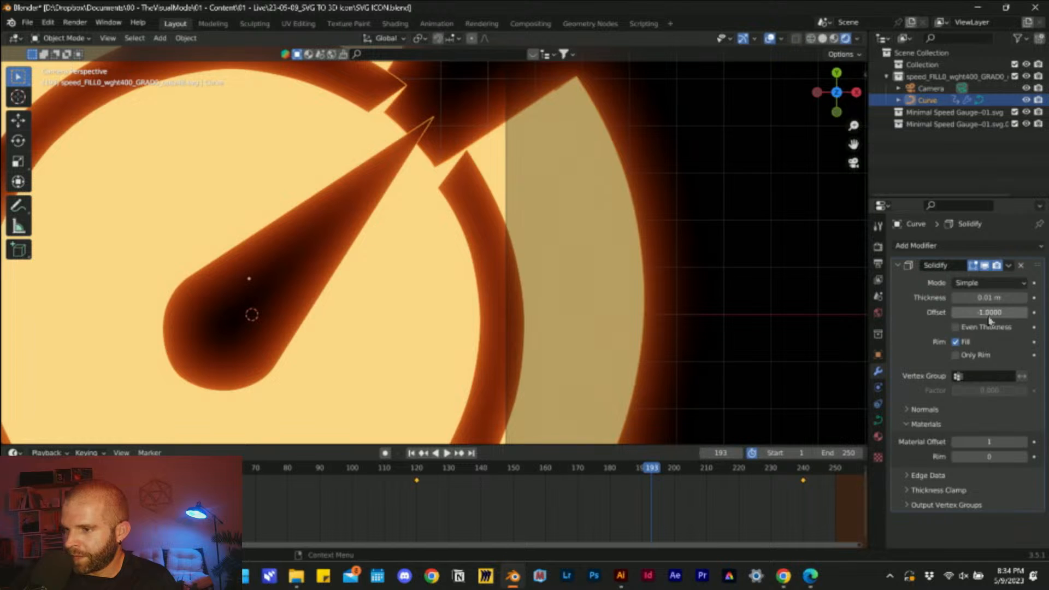
click(989, 297)
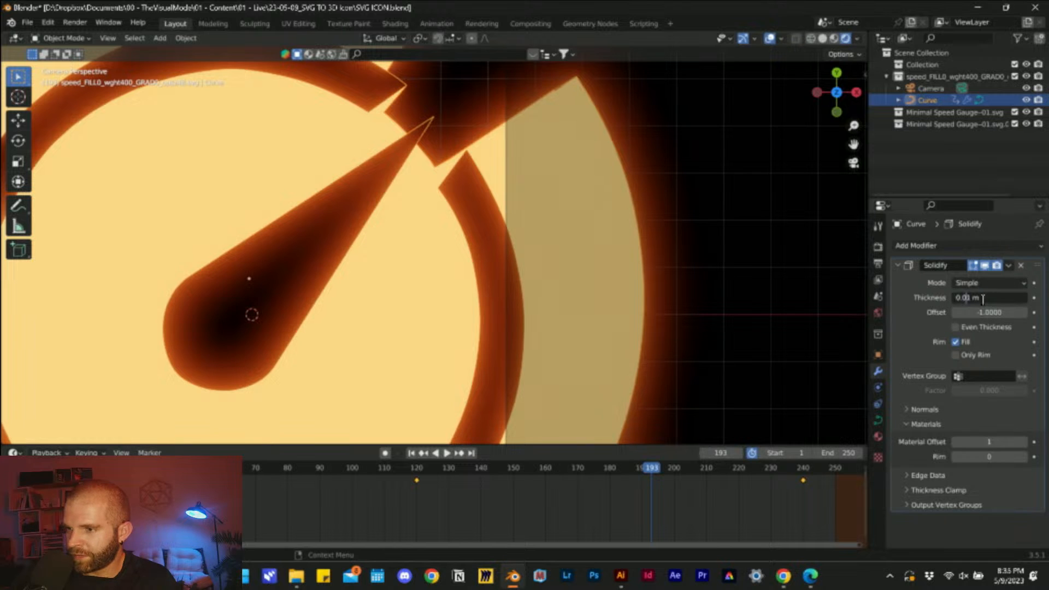
key(Return)
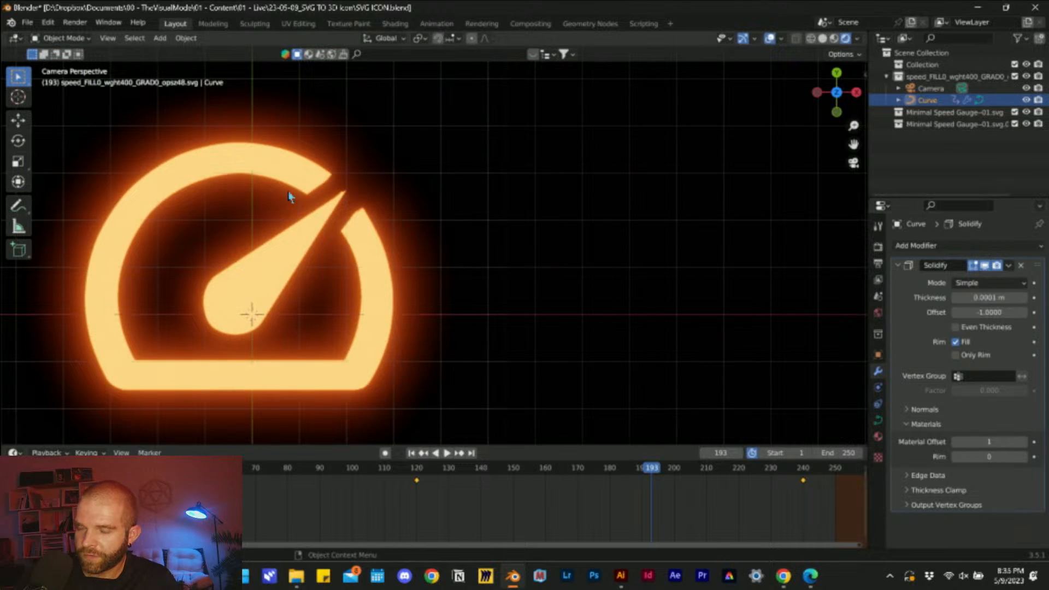
scroll(306, 200, up, 5)
scroll(488, 228, up, 3)
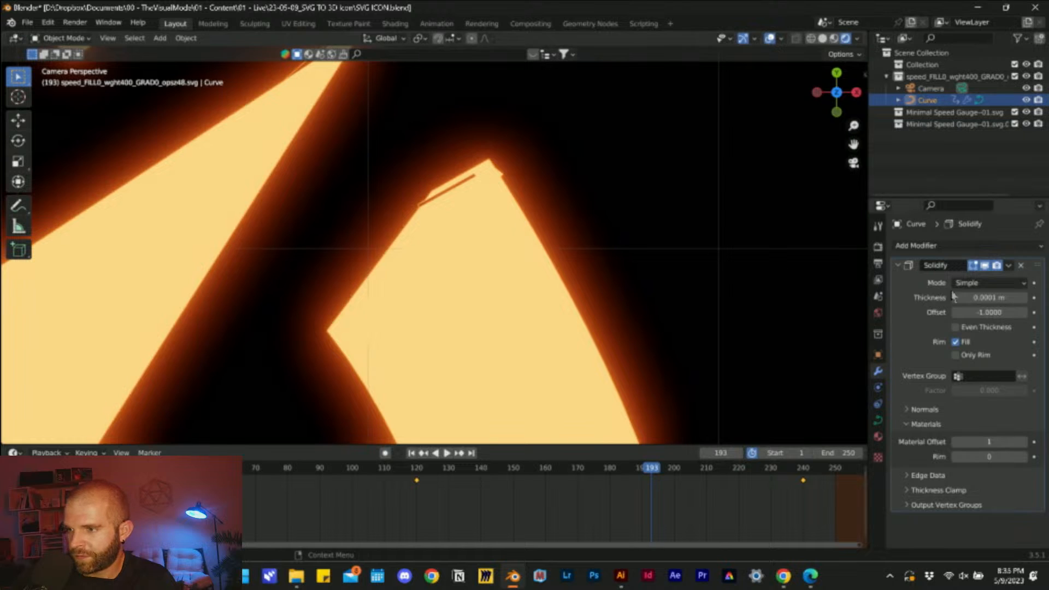
click(980, 312)
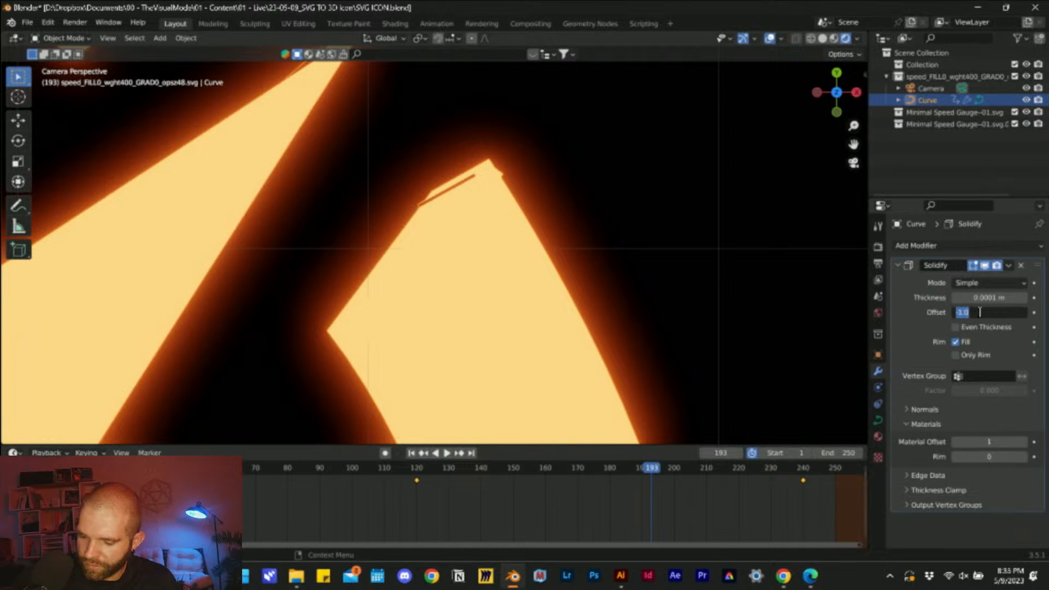
text(0)
key(Return)
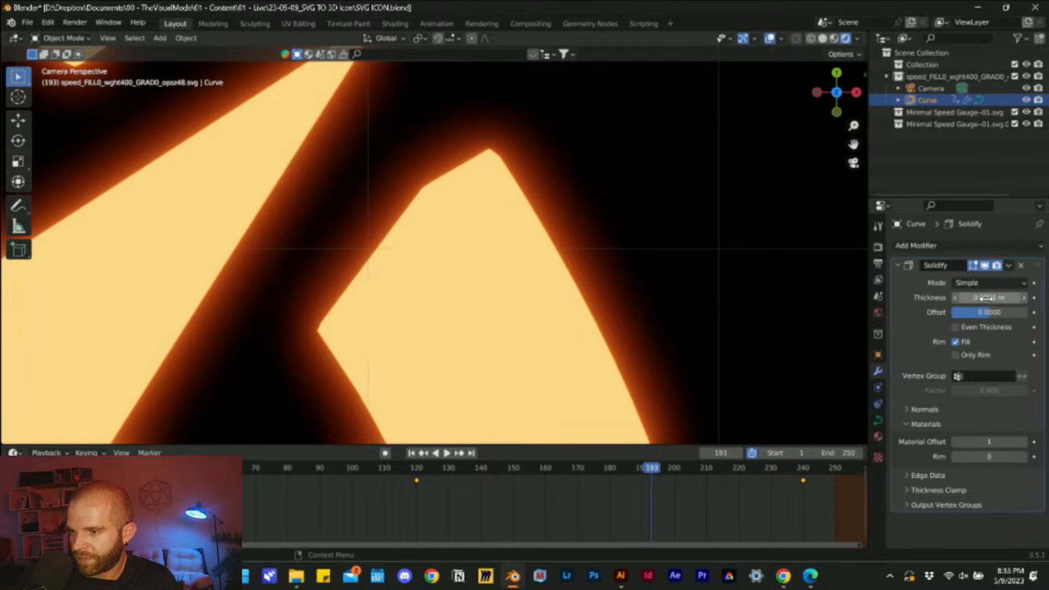
- Try a Solidify thickness of 0.5001 m with the mode set to Complex
mouse_move(985, 298)
mouse_down()
mouse_move(975, 298)
mouse_move(989, 299)
mouse_up()
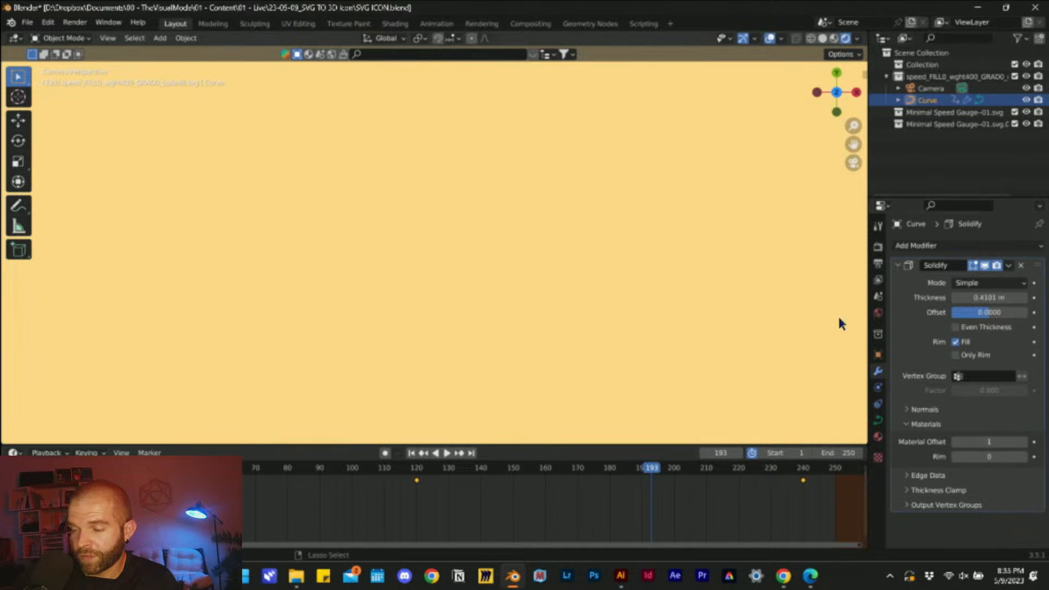
click(989, 283)
click(980, 312)
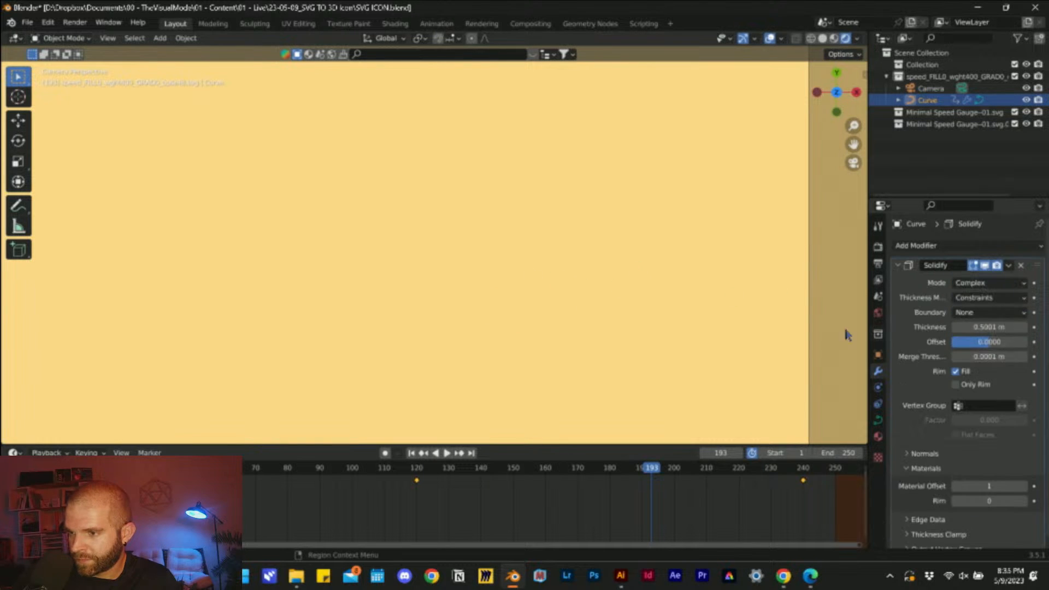
scroll(398, 274, down, 5)
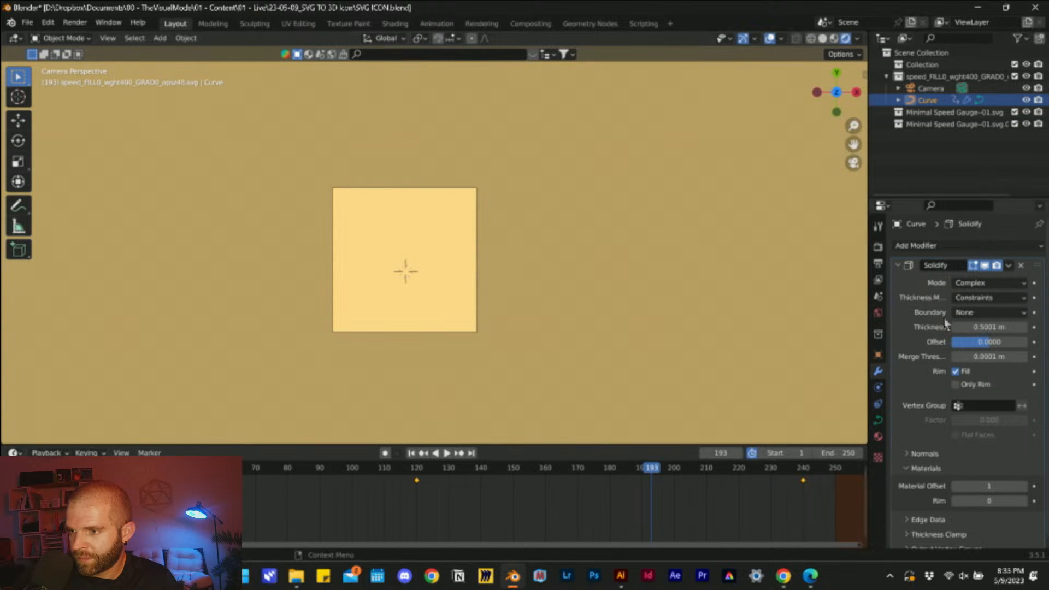
- Set the Solidify thickness to 0.001 m and return its mode to Simple
click(971, 326)
text(0.1 m)
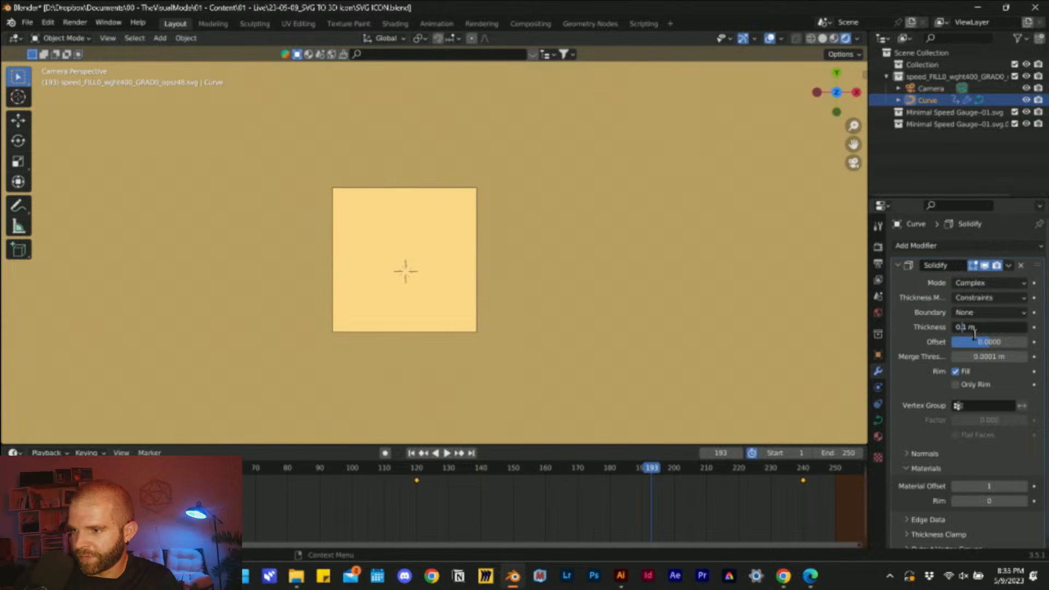
text(00)
key(Return)
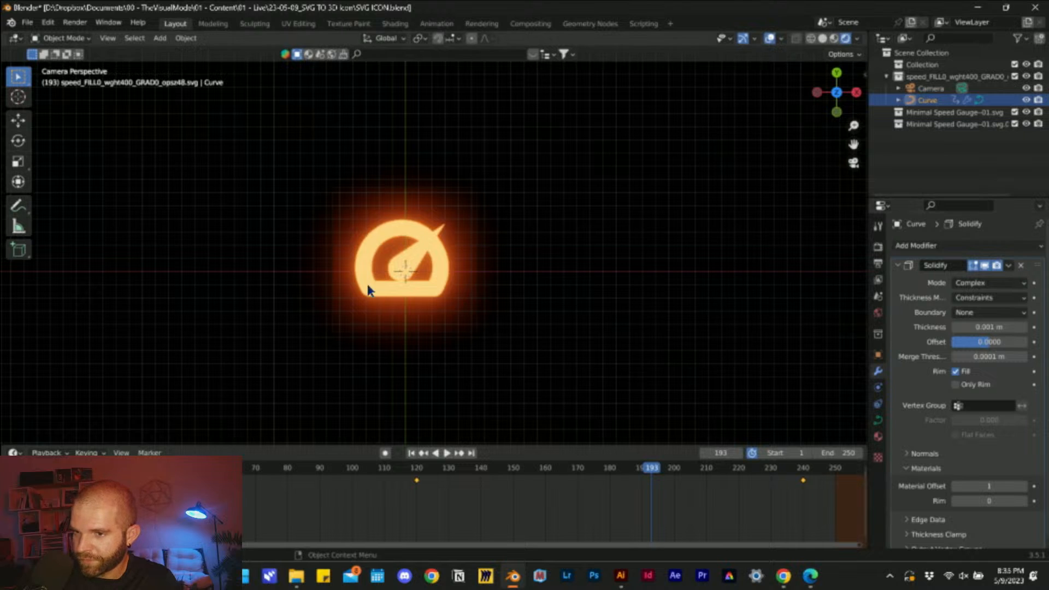
scroll(367, 290, up, 7)
click(992, 283)
click(978, 298)
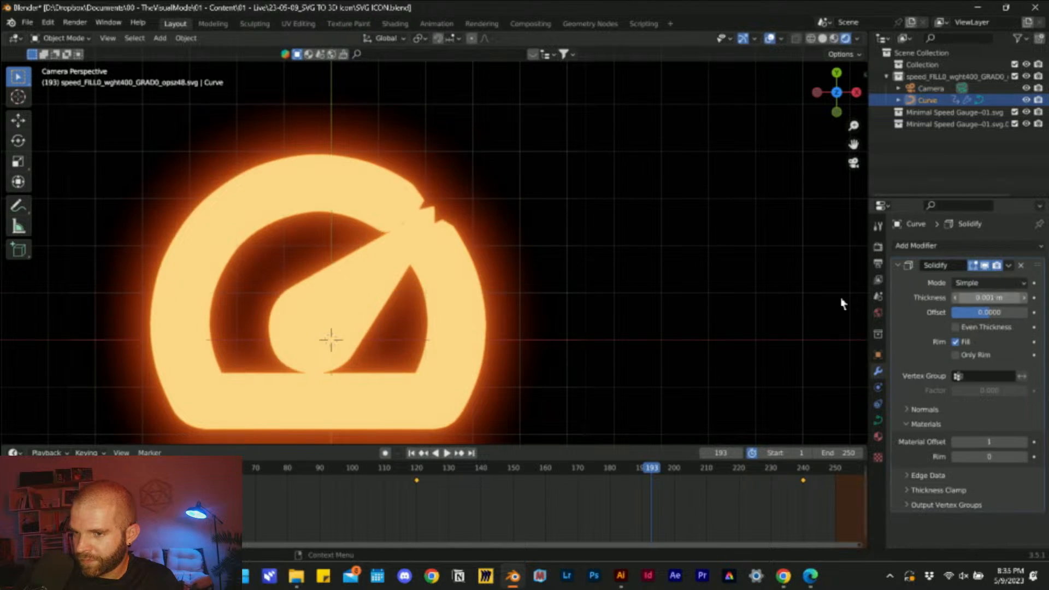
- Examine the needle tip, the Solidify edge data and the curve's material slots
scroll(457, 232, up, 6)
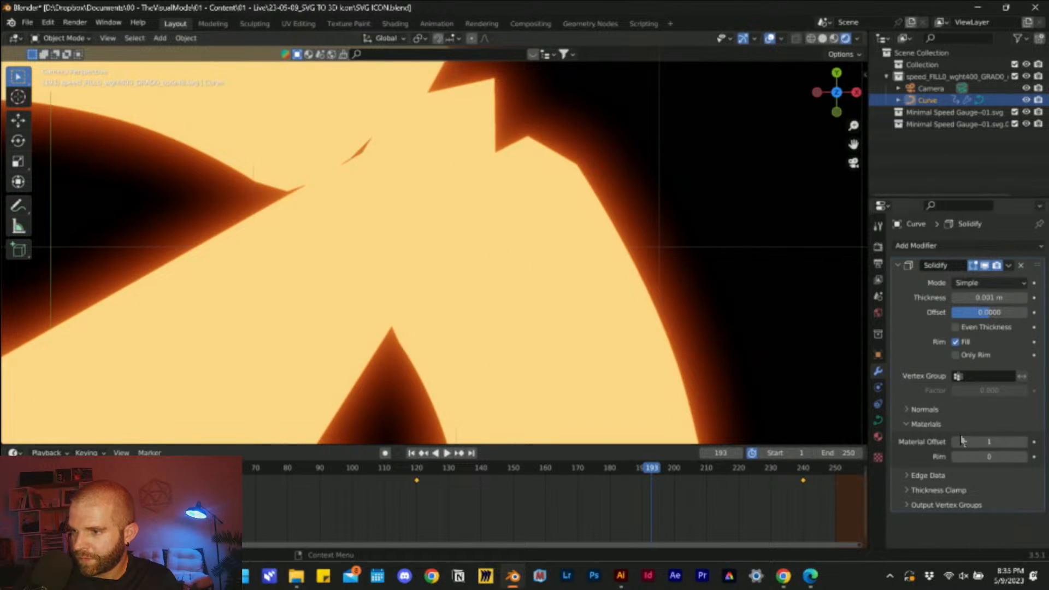
click(937, 476)
click(938, 475)
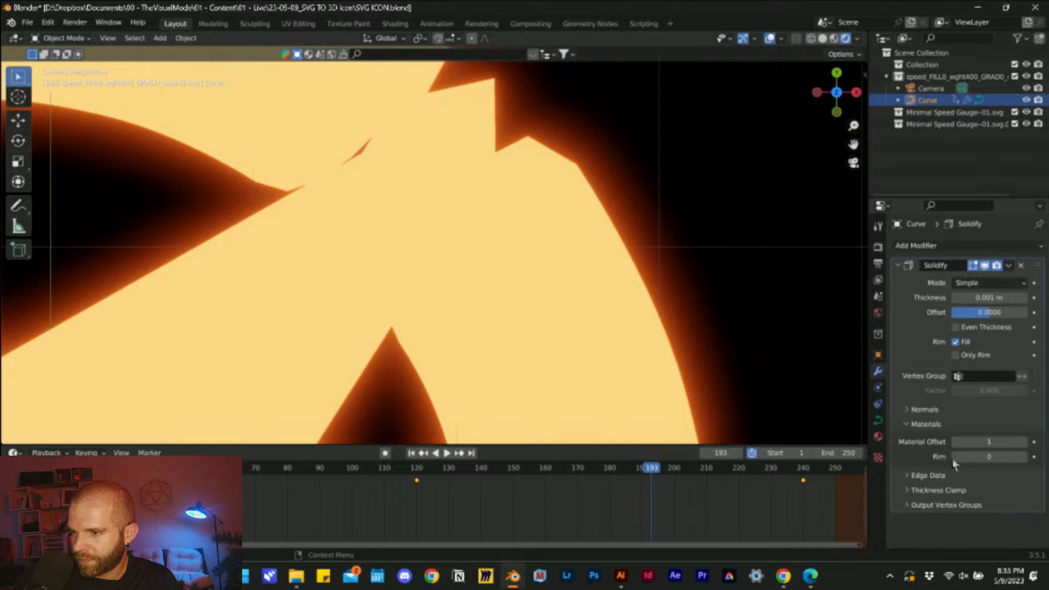
click(878, 437)
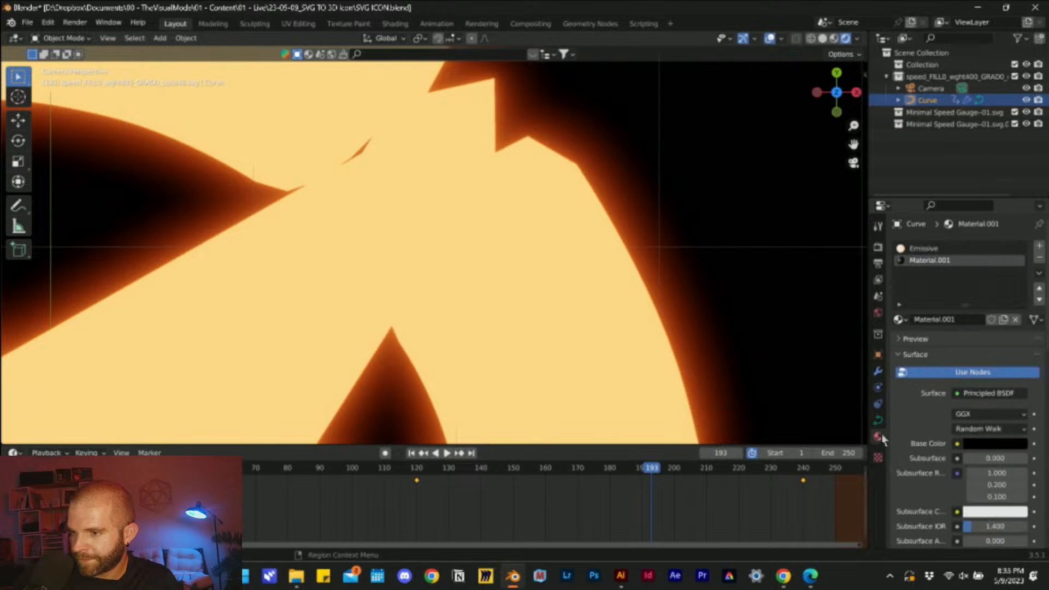
- Change the render engine from Eevee to Cycles and review the surface settings of Material.001
click(878, 253)
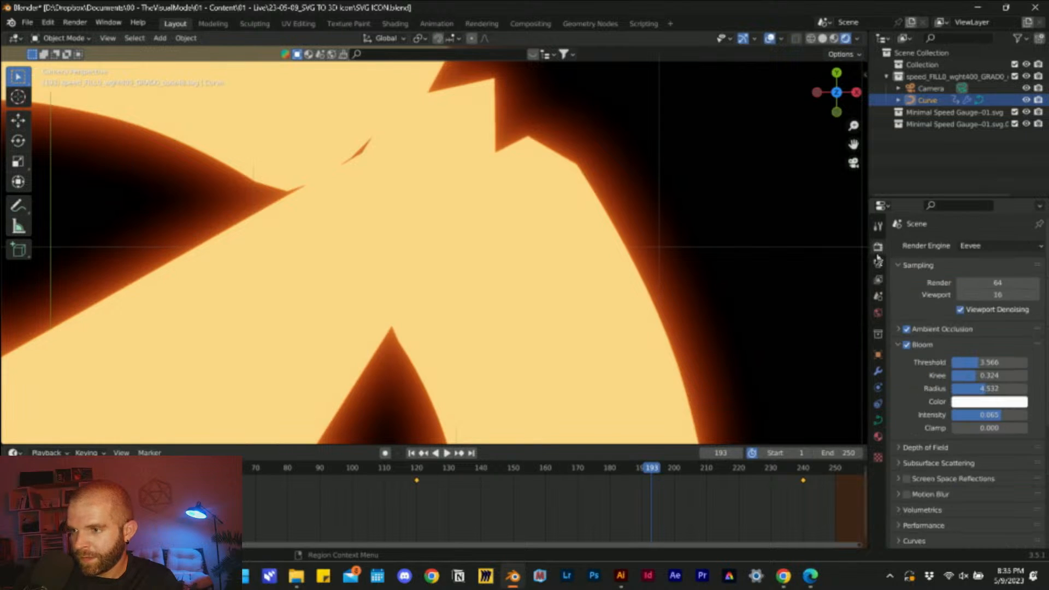
click(967, 245)
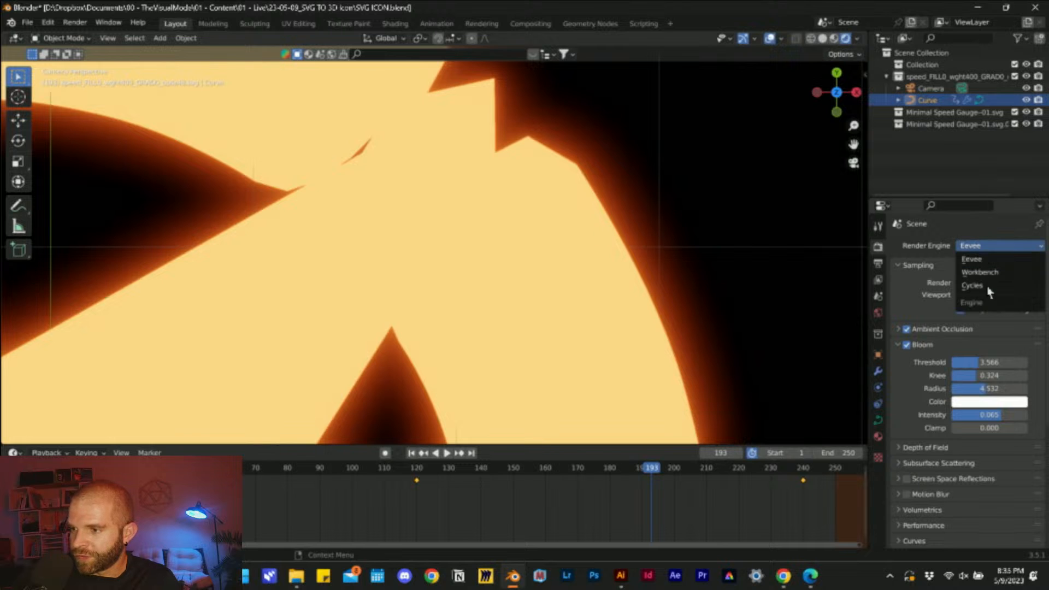
click(927, 289)
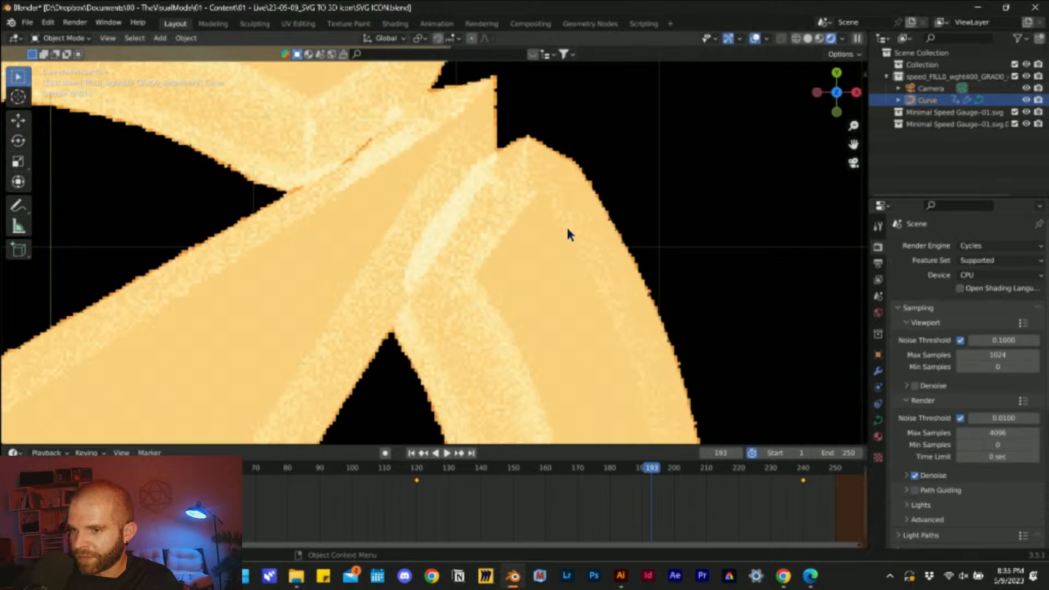
click(878, 437)
scroll(949, 282, down, 8)
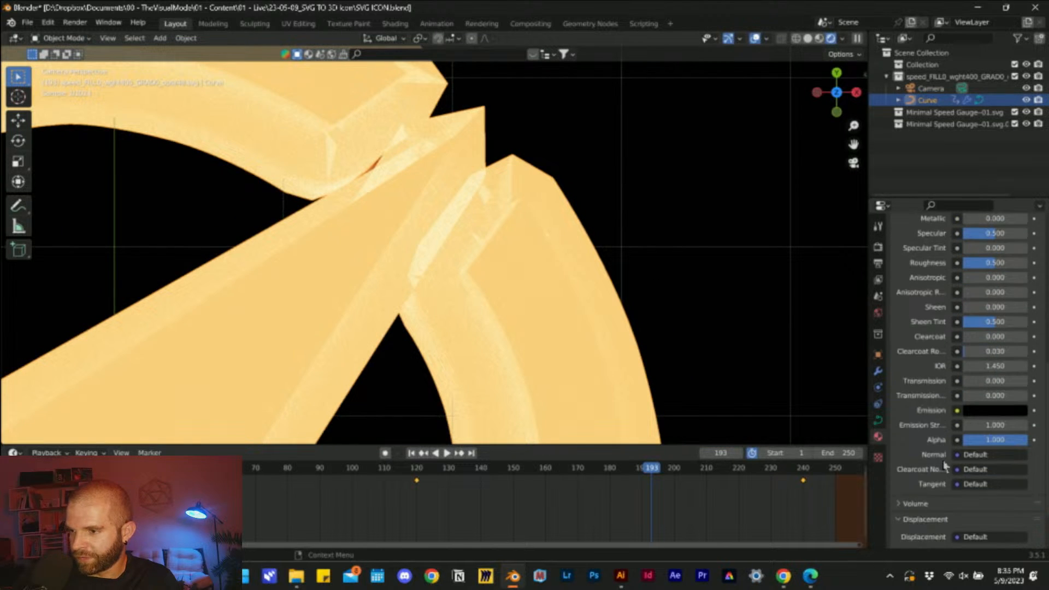
scroll(939, 342, up, 8)
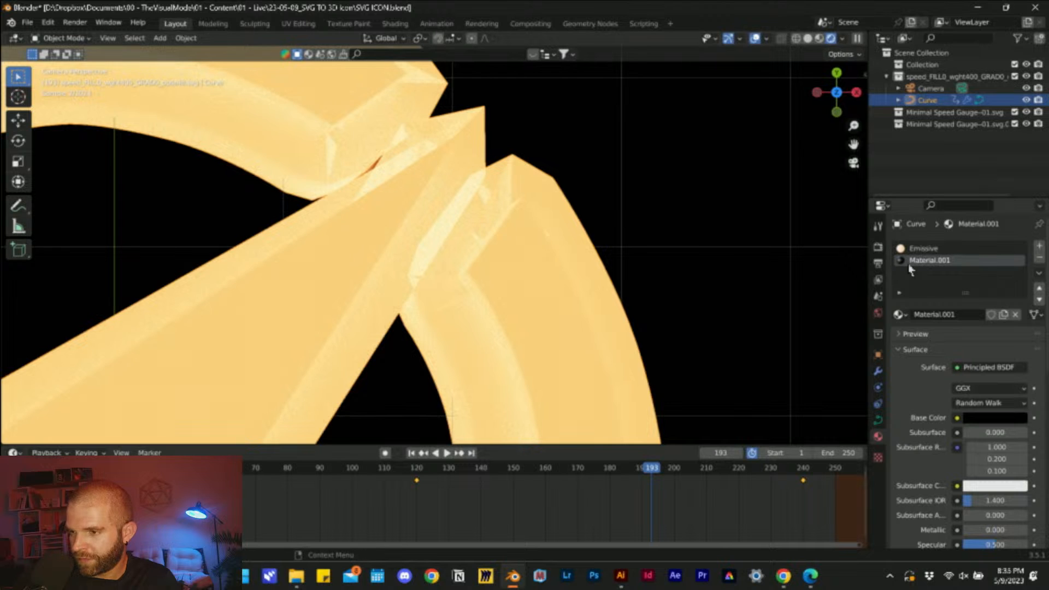
- Try a Solidify thickness of 0.1 m and inspect the modifier's normals options
click(878, 371)
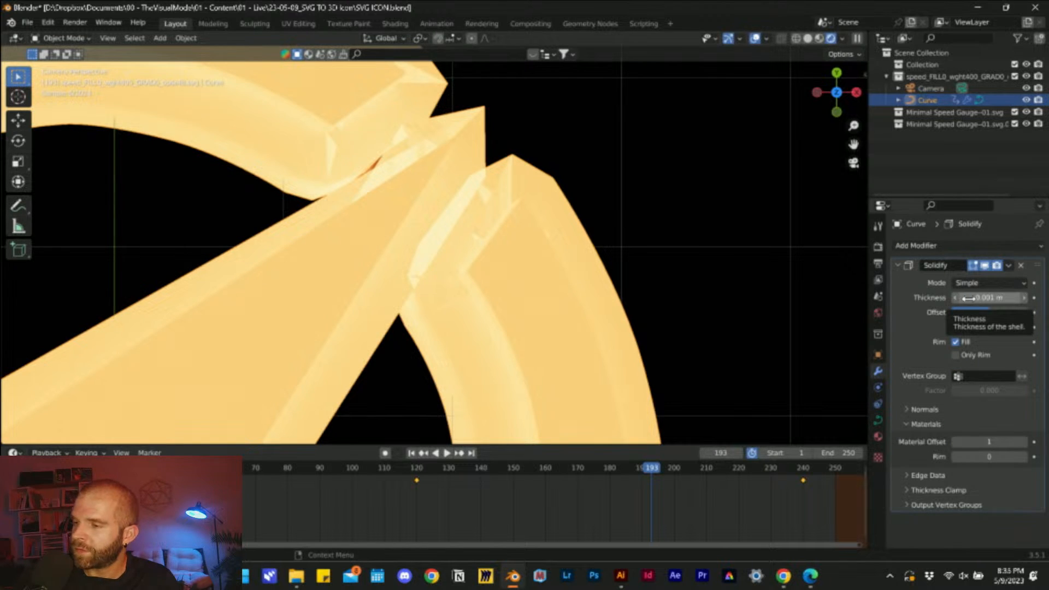
drag(987, 298, 957, 298)
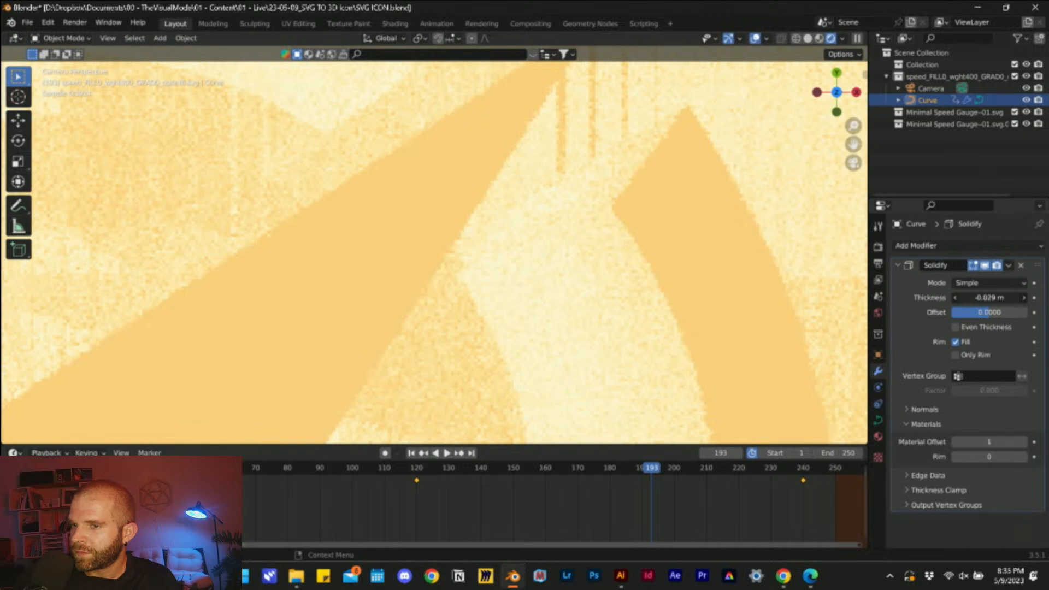
click(987, 298)
text(0.1)
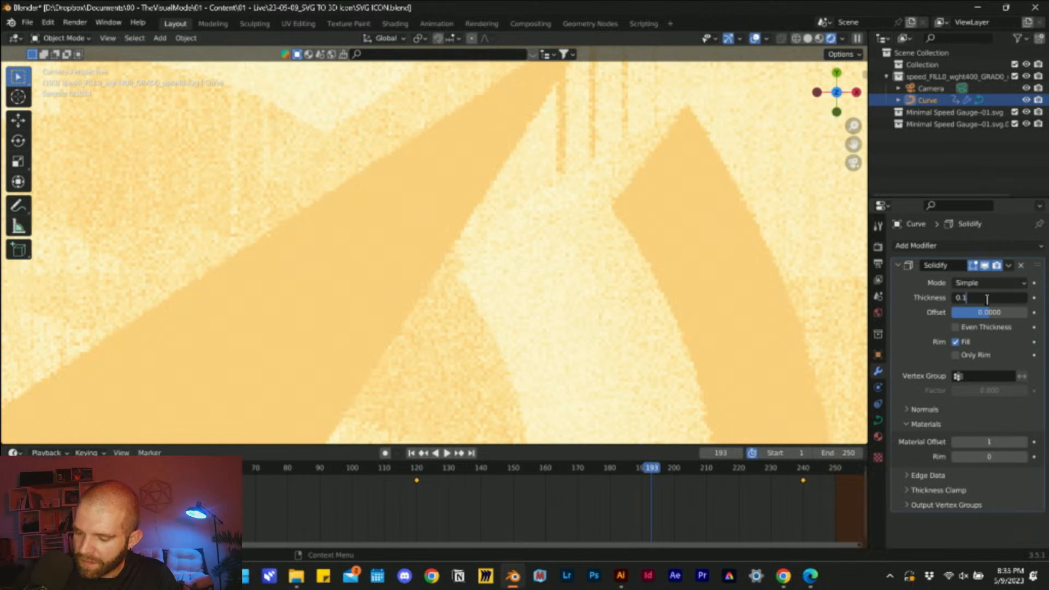
key(Return)
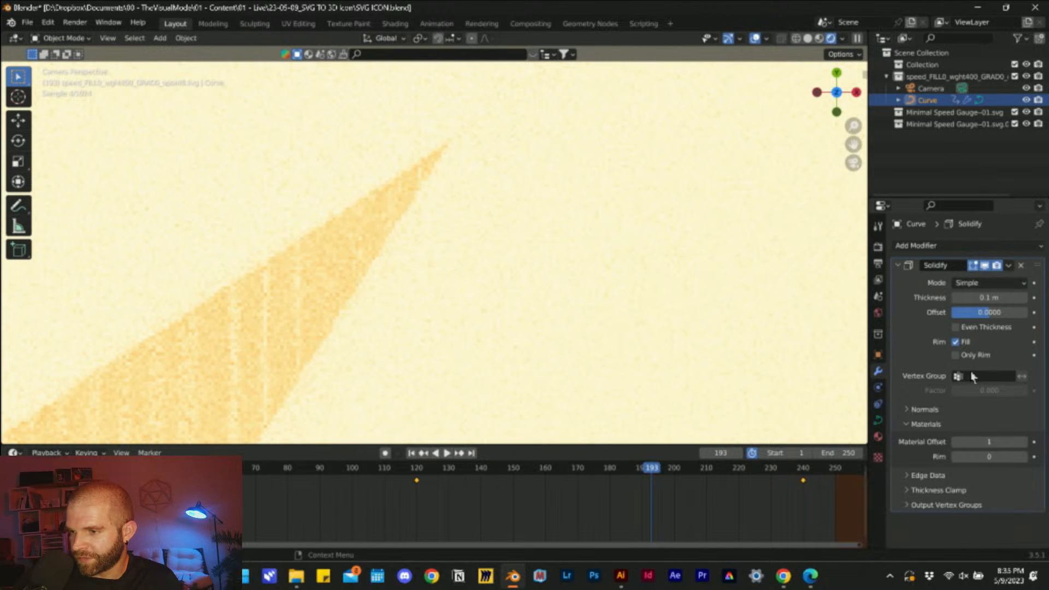
click(908, 410)
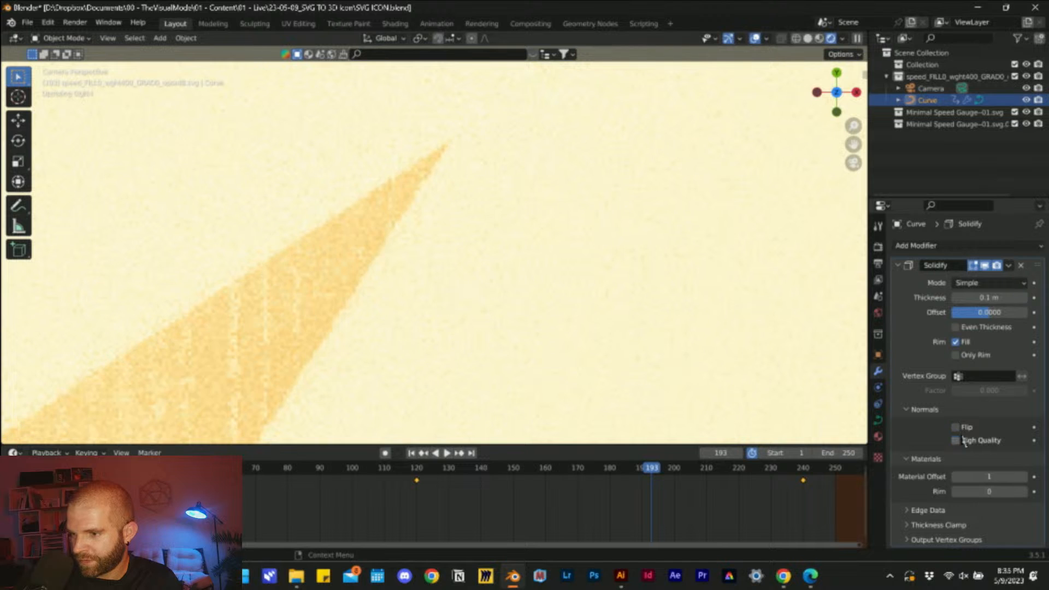
click(925, 411)
- Remove the Solidify modifier from the gauge curve and save the file
click(1021, 266)
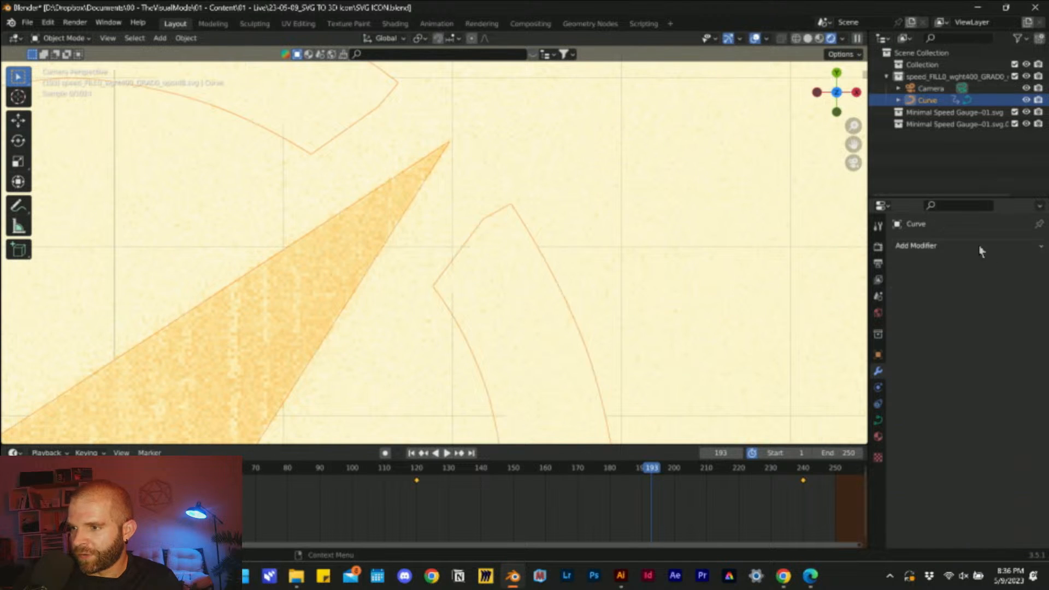
click(979, 247)
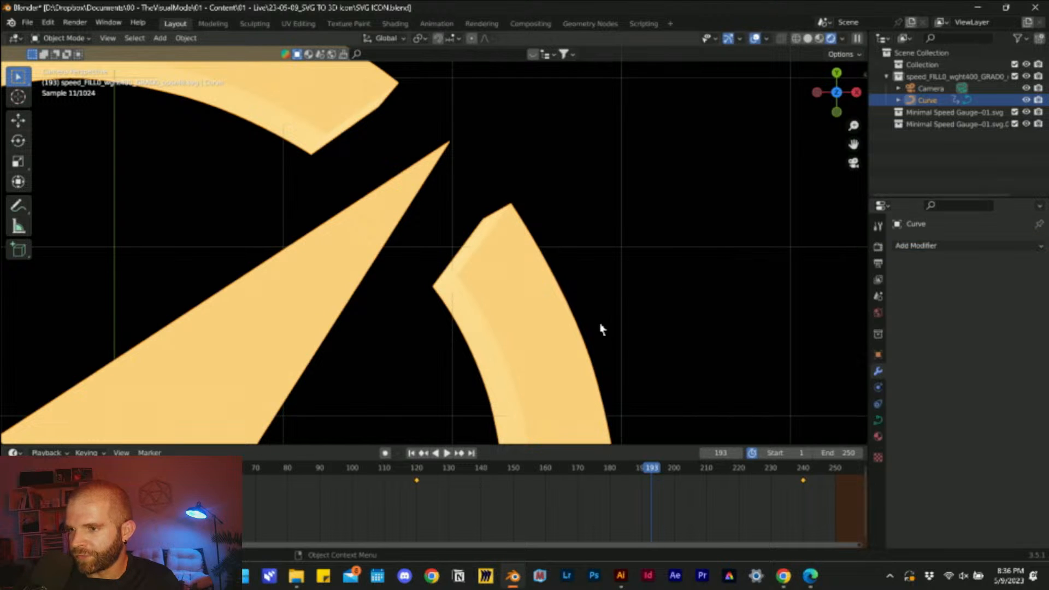
scroll(532, 243, down, 3)
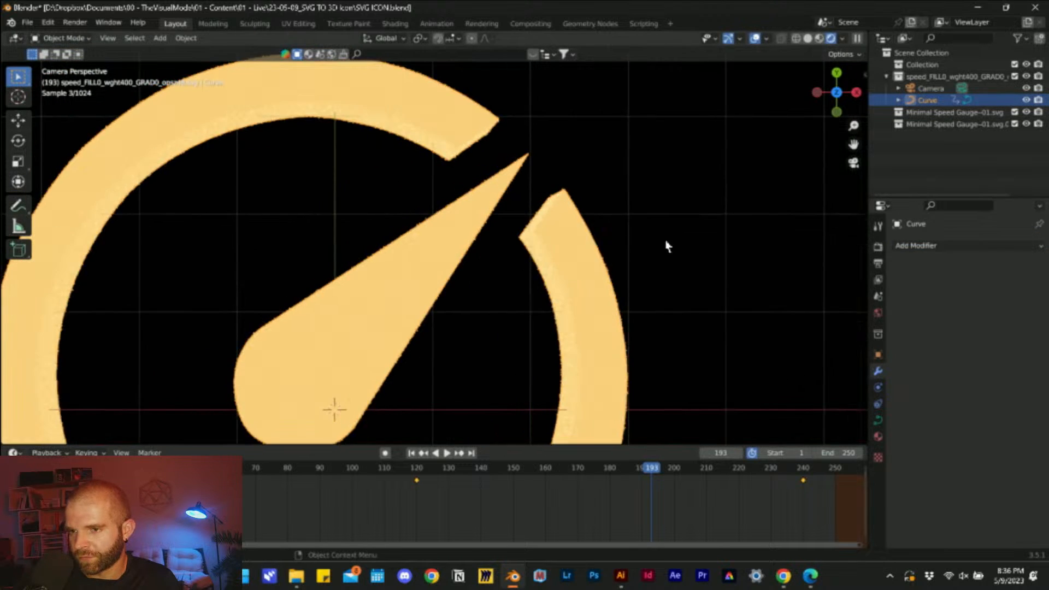
scroll(534, 258, up, 2)
scroll(554, 268, down, 3)
scroll(566, 232, up, 2)
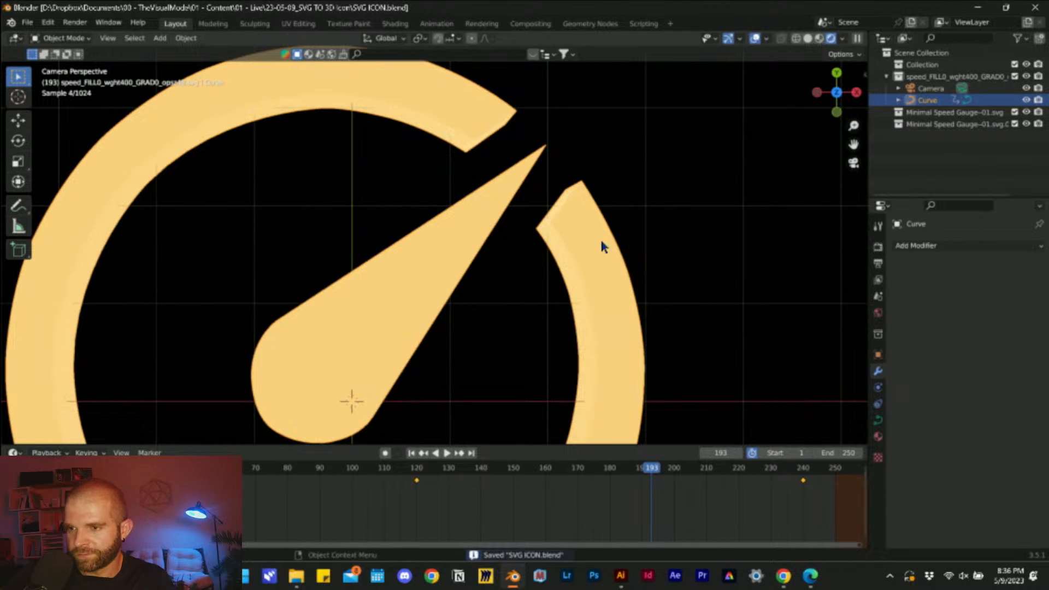
scroll(601, 243, down, 5)
scroll(452, 335, up, 3)
- Go to frame 128 and switch the render engine to Eevee
click(646, 474)
drag(647, 474, 443, 485)
click(495, 393)
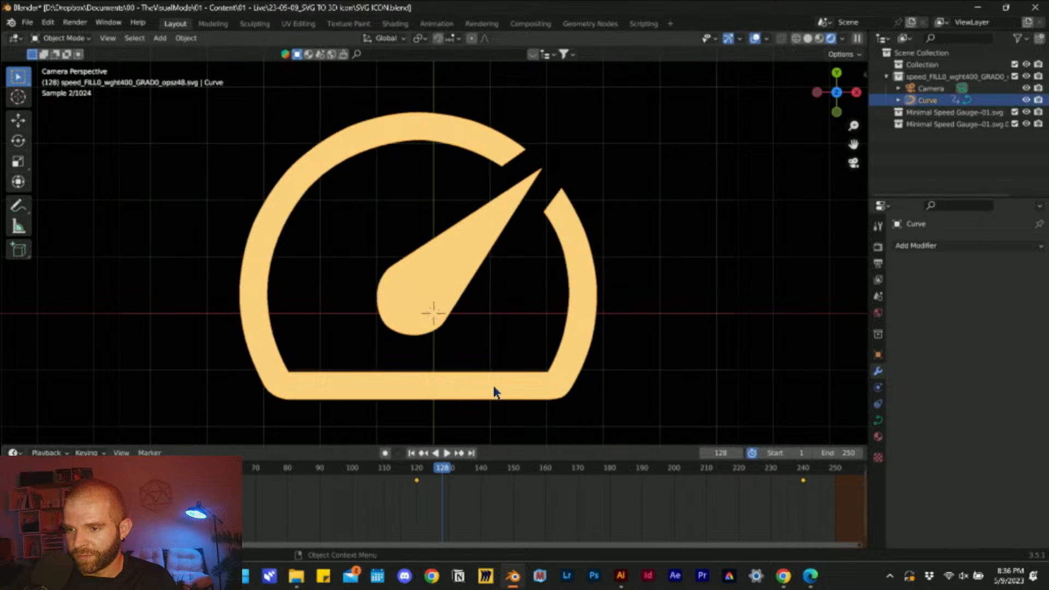
click(878, 245)
click(978, 245)
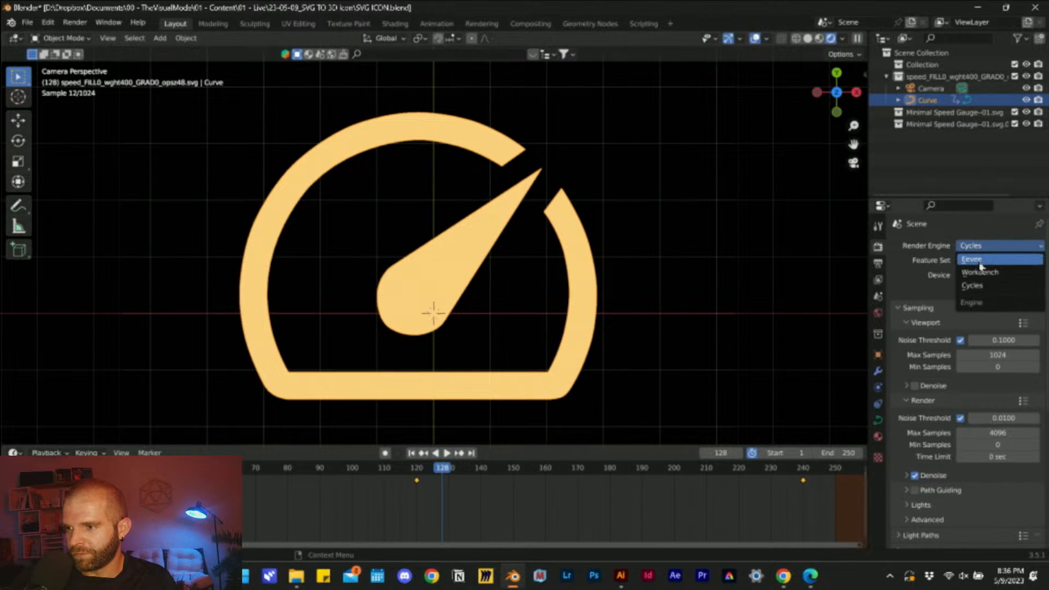
click(981, 261)
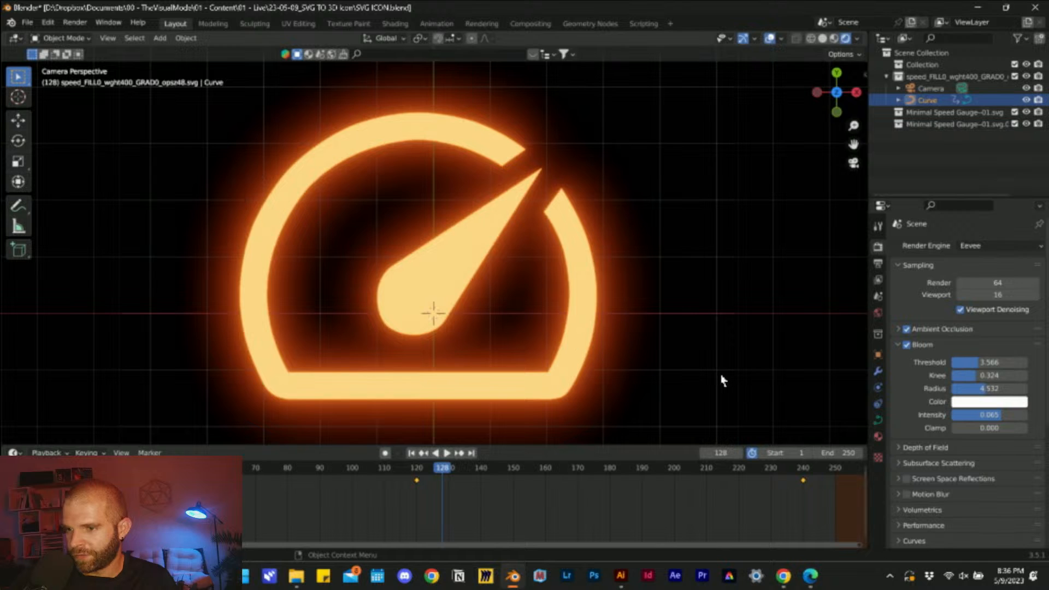
- Review the curve's extrude animation around its starting keyframe and move its final keyframe to frame 180
click(883, 420)
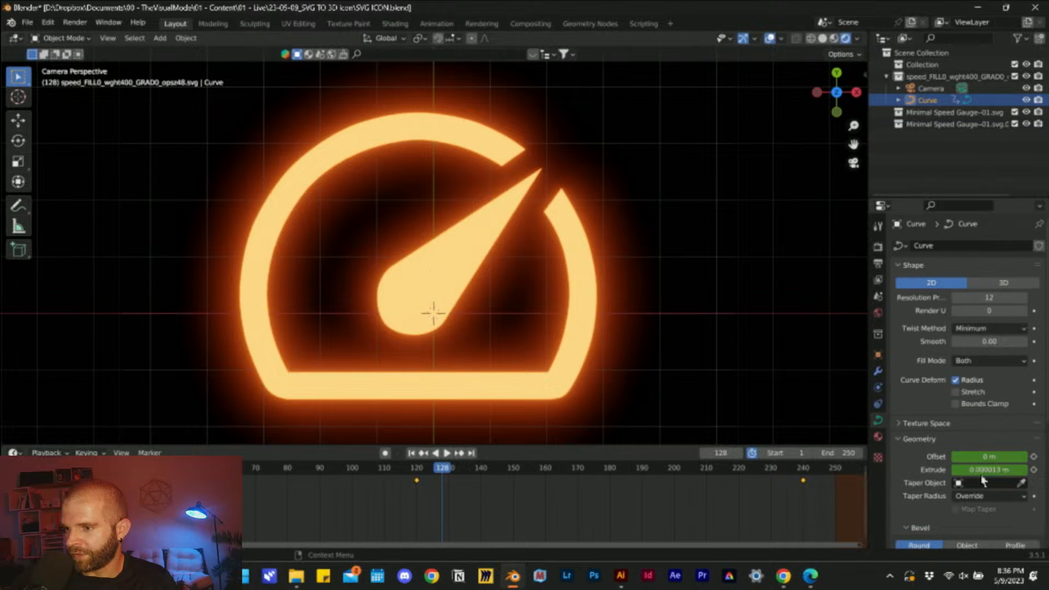
drag(443, 471, 420, 500)
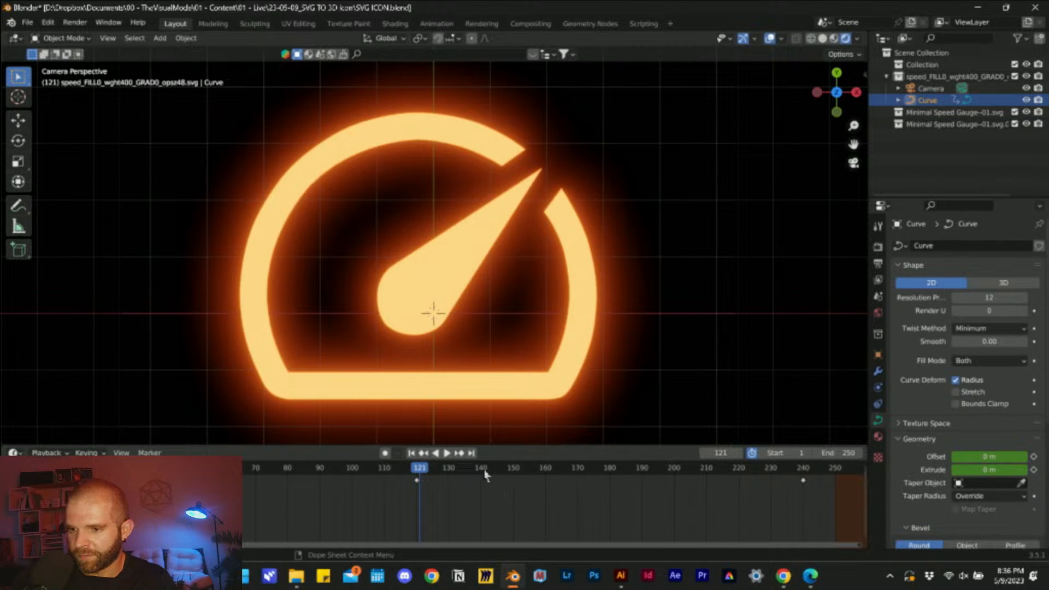
drag(484, 474, 519, 475)
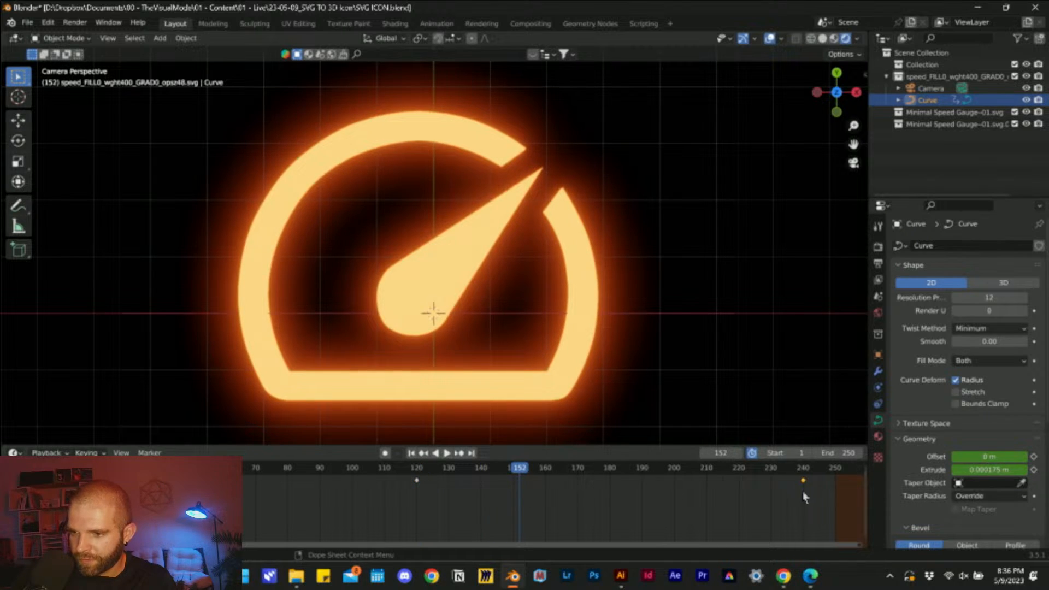
key(g)
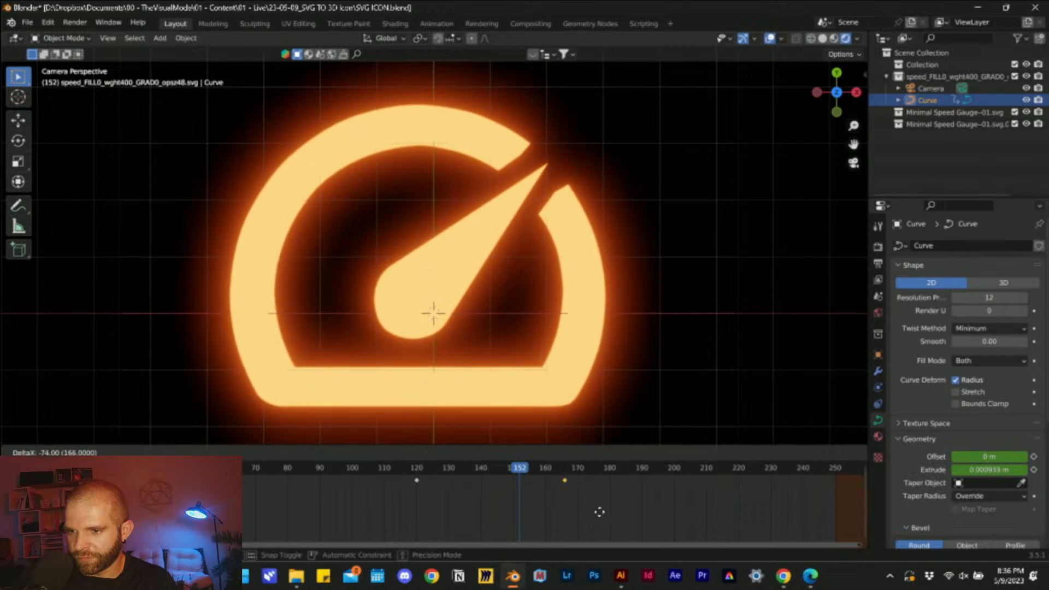
click(627, 511)
- Play back the gauge animation to review the retimed extrusion
key(space)
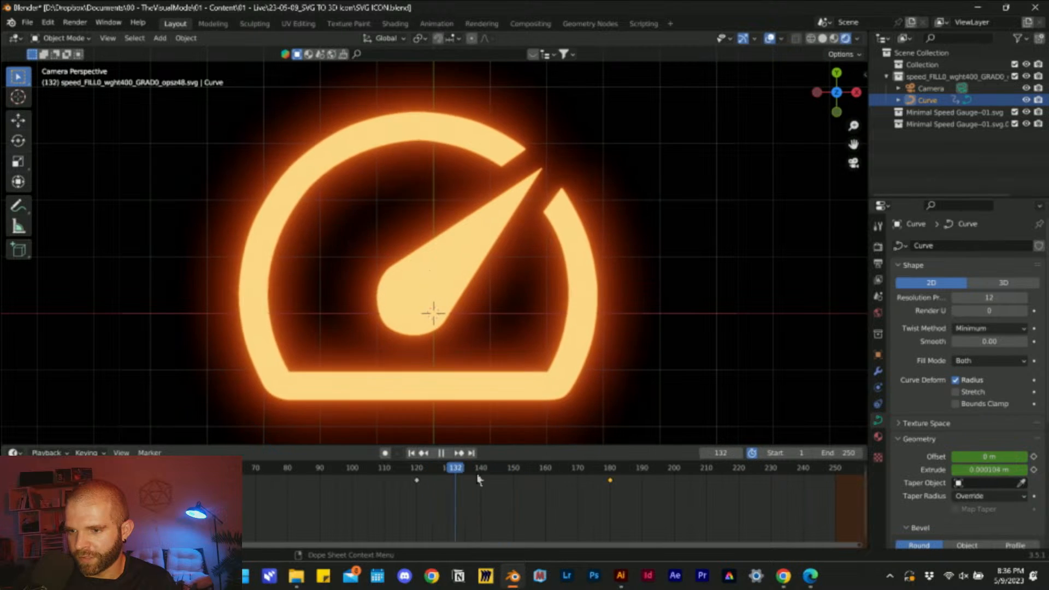
drag(597, 482, 859, 480)
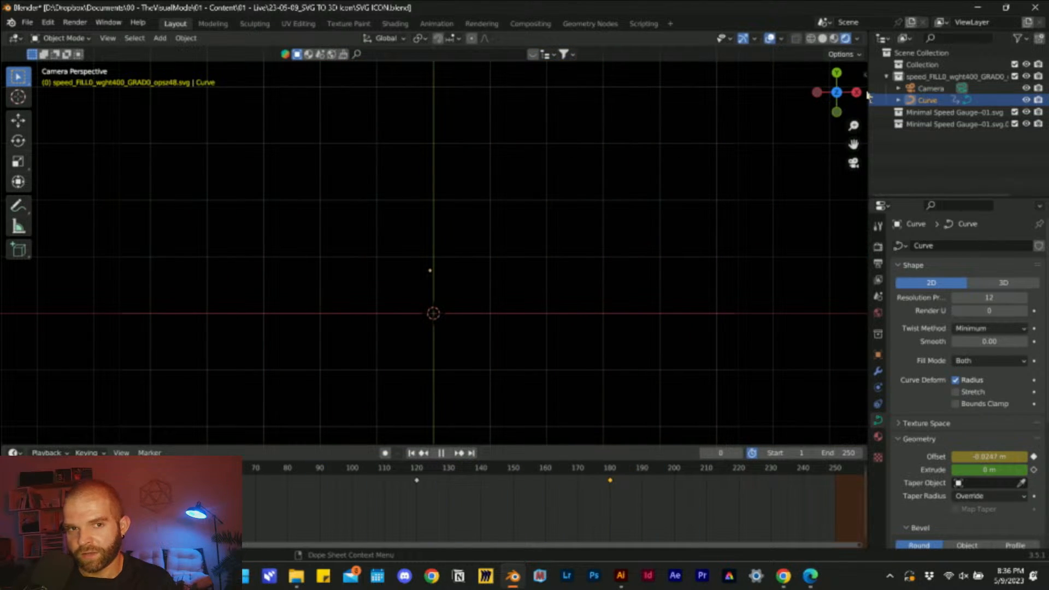
click(453, 454)
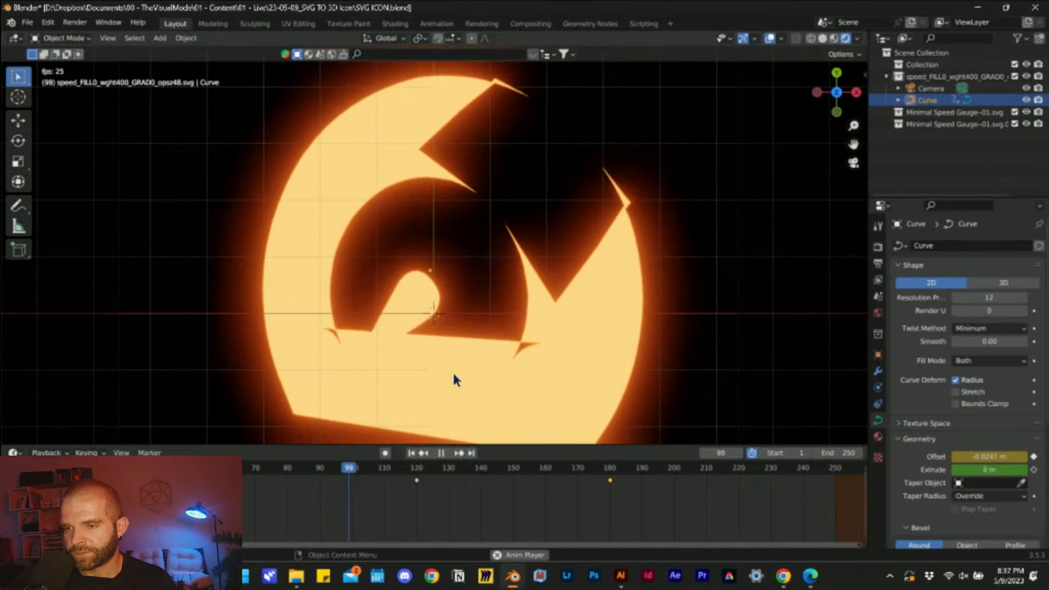
click(444, 453)
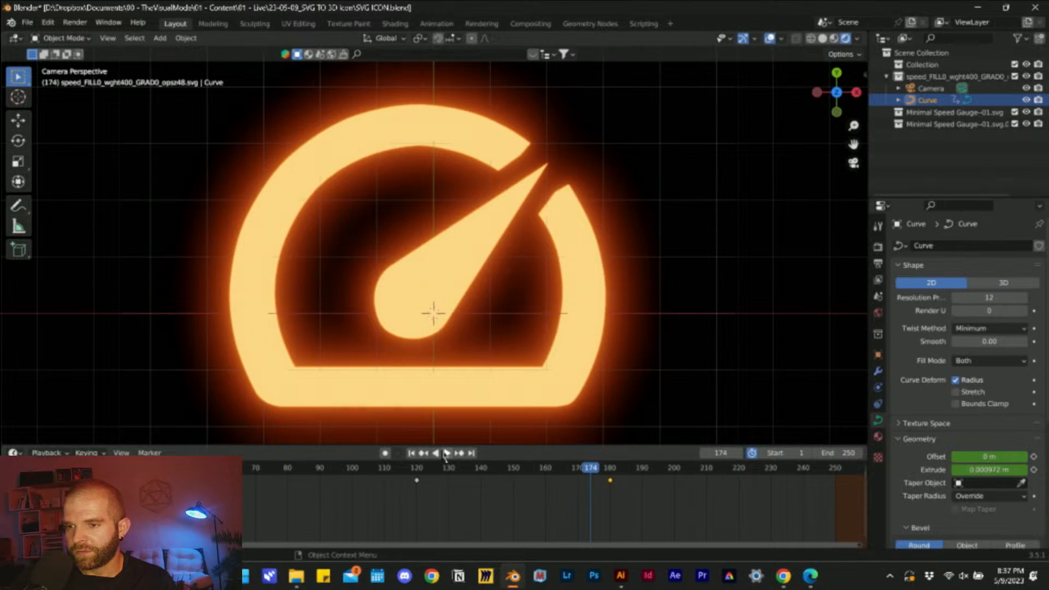
click(444, 453)
click(443, 453)
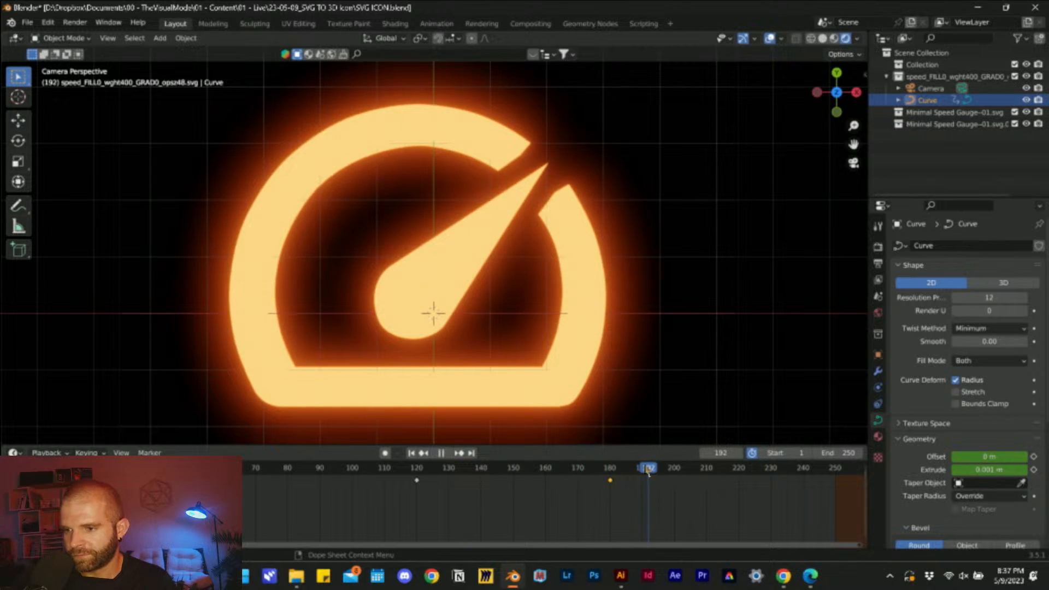
- Set the animation's end frame to 180 and return to frame 0
drag(649, 470, 612, 480)
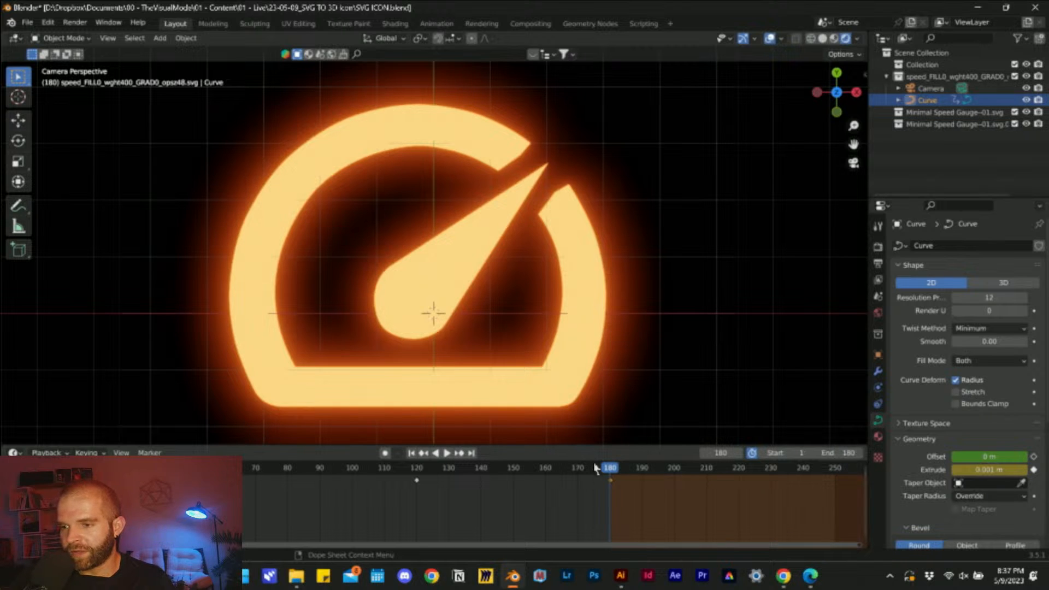
drag(596, 469, 253, 488)
drag(252, 485, 31, 485)
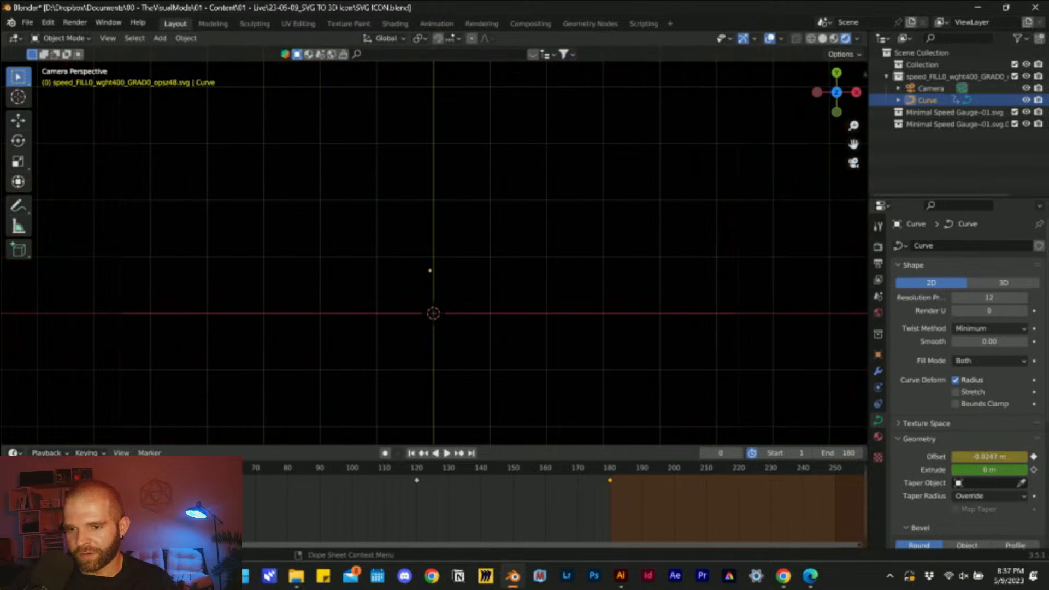
- Insert an Emission Strength keyframe of 11 on the curve's Emissive material at frame 0
click(879, 437)
scroll(923, 459, down, 12)
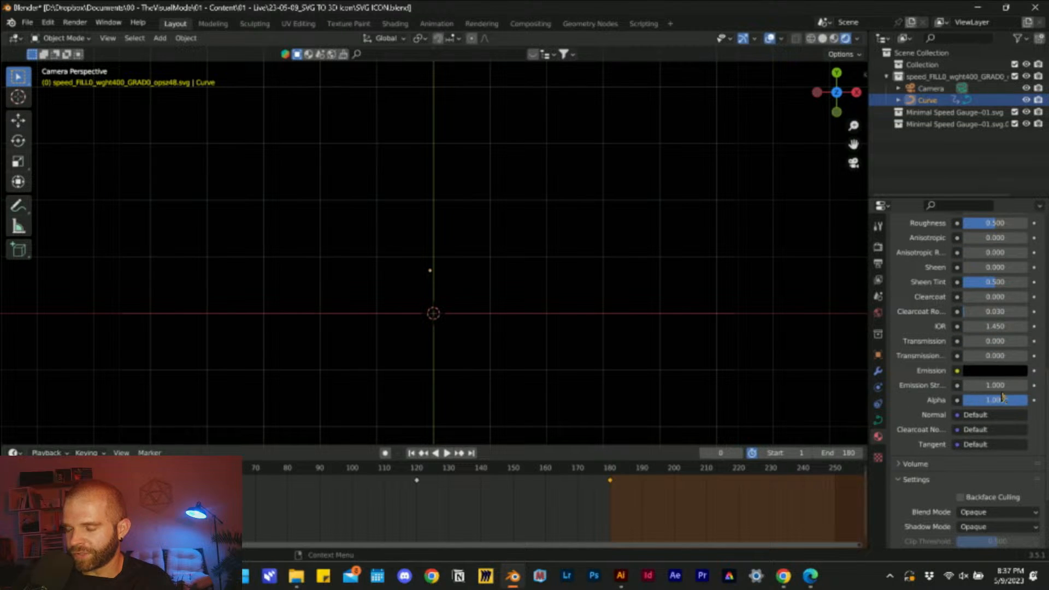
click(477, 329)
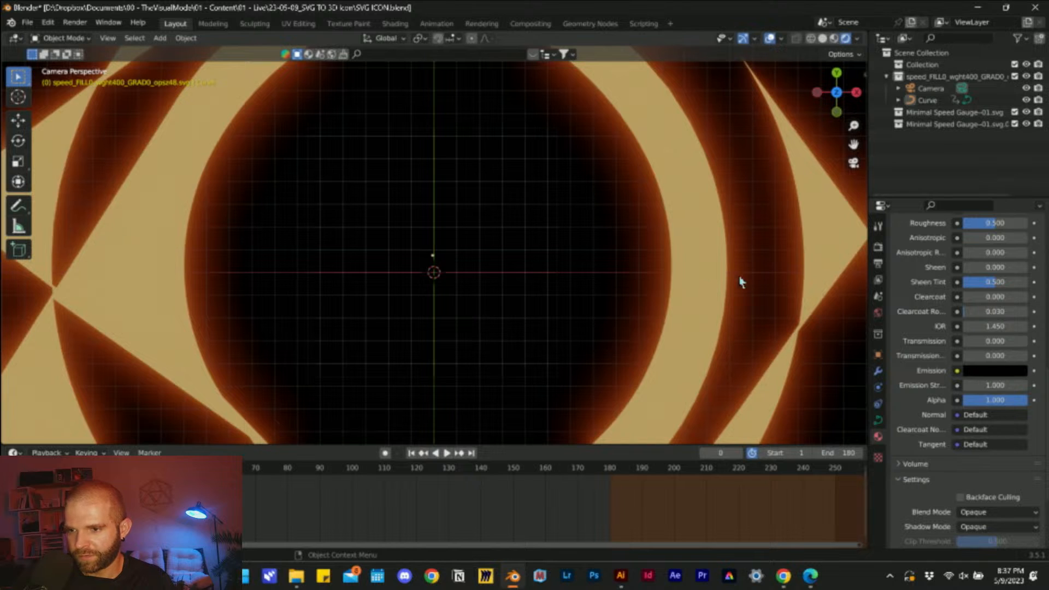
click(700, 288)
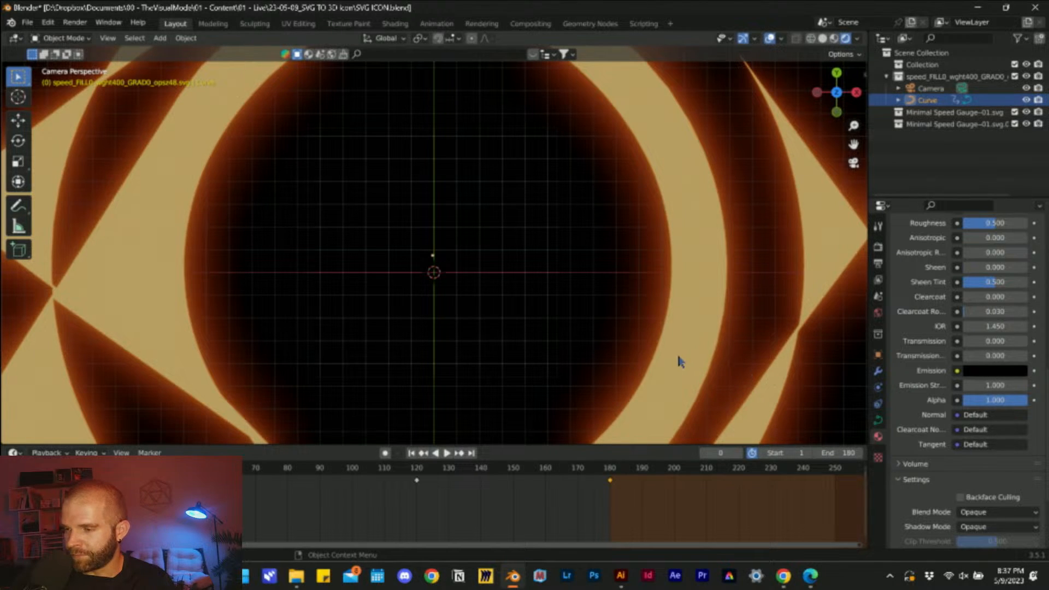
scroll(677, 352, down, 3)
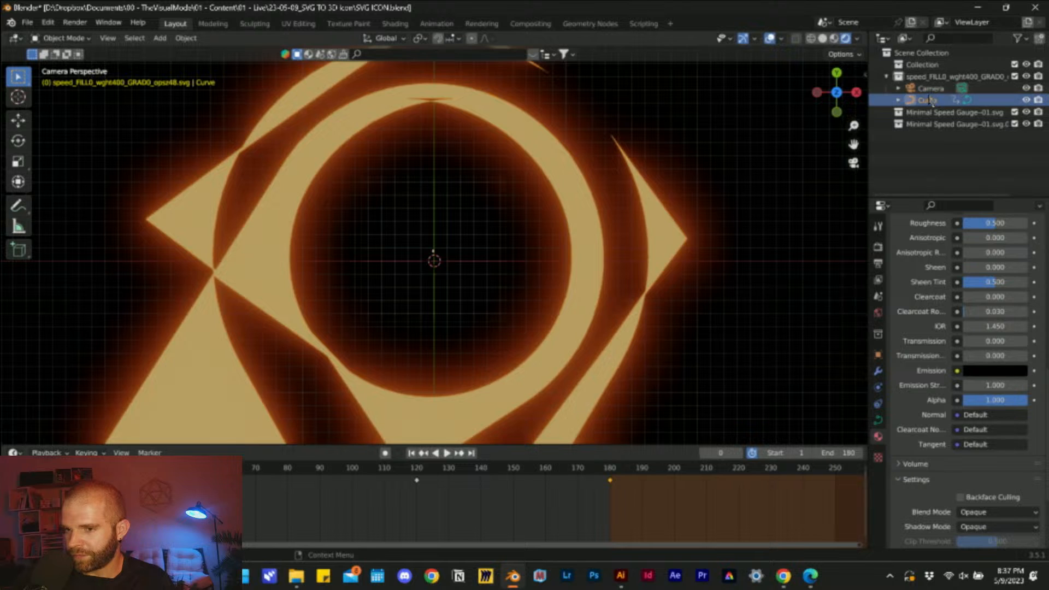
scroll(911, 322, up, 10)
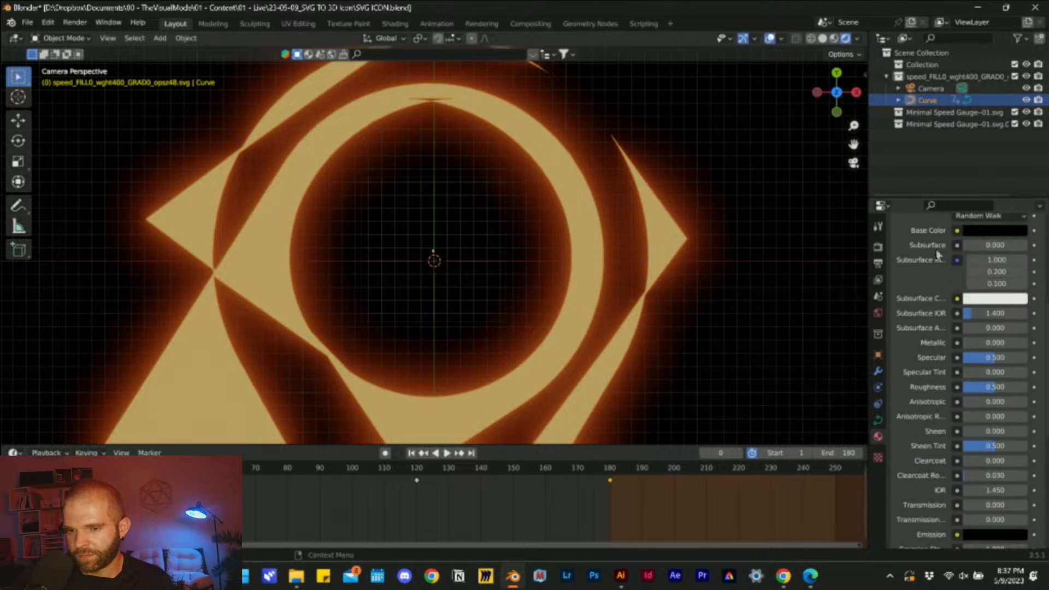
click(936, 237)
scroll(935, 415, down, 15)
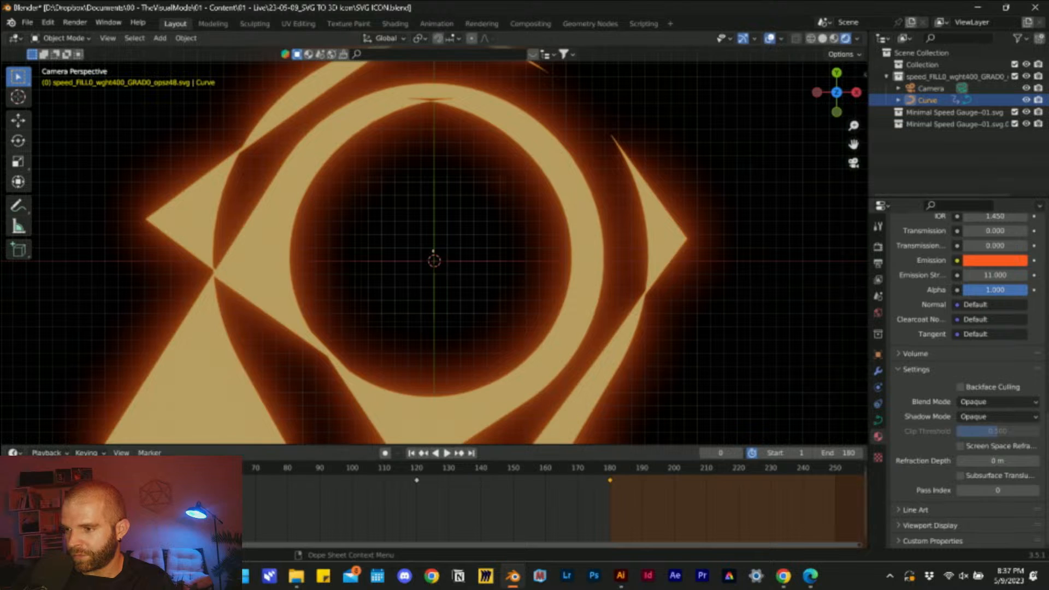
key(i)
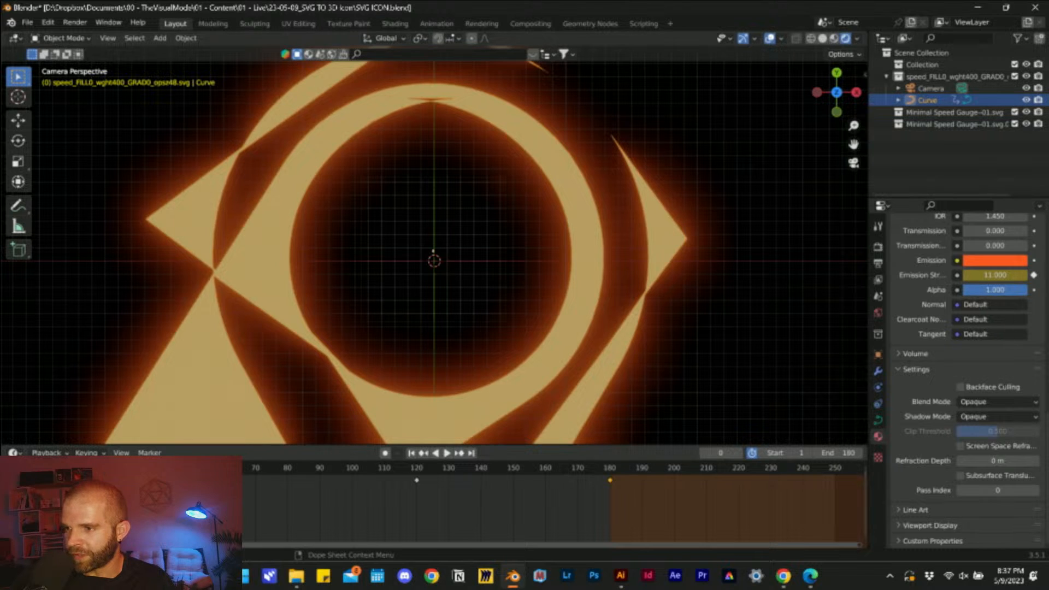
- Keyframe the Emissive material's Emission Strength at 11 on frame 49 and at 0 on frame 50
key(space)
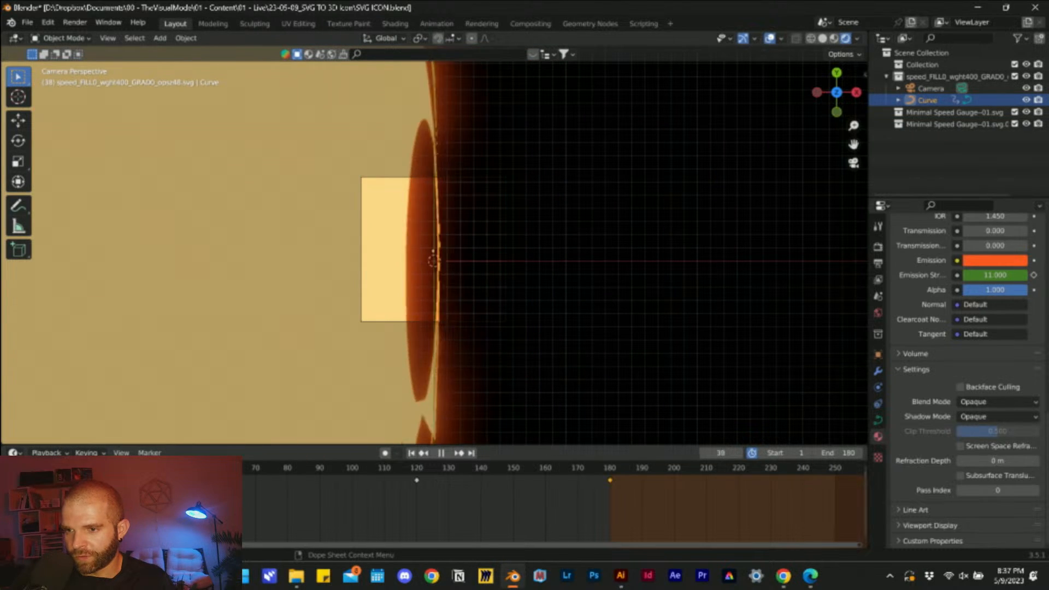
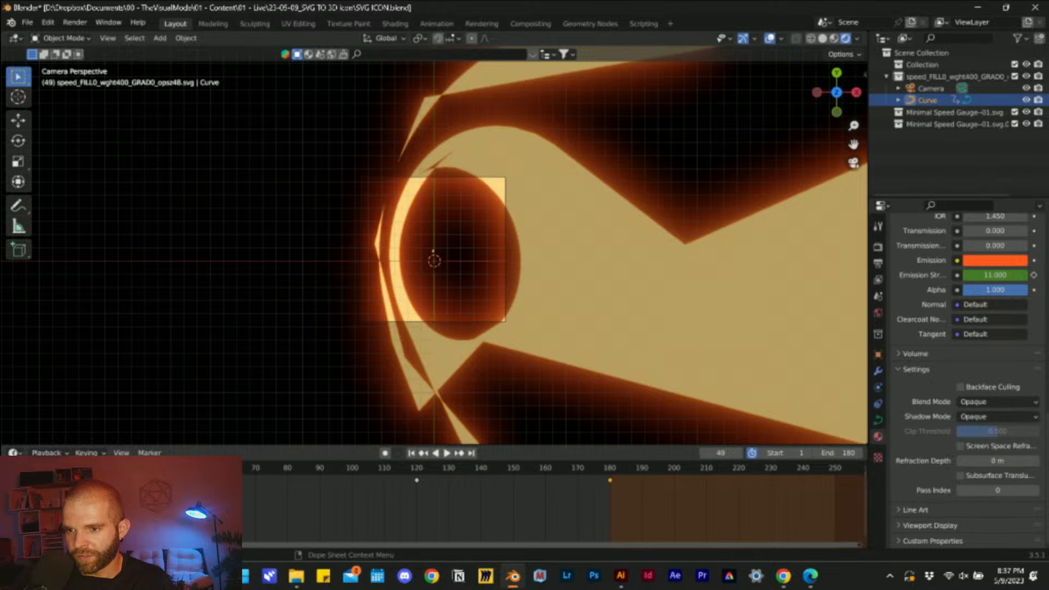
key(i)
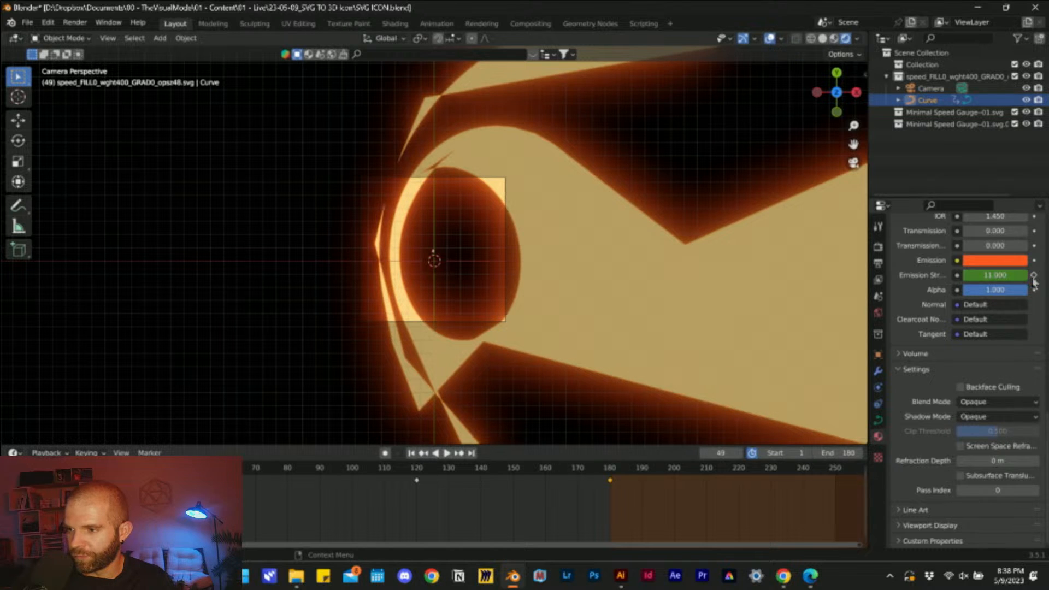
key(Right)
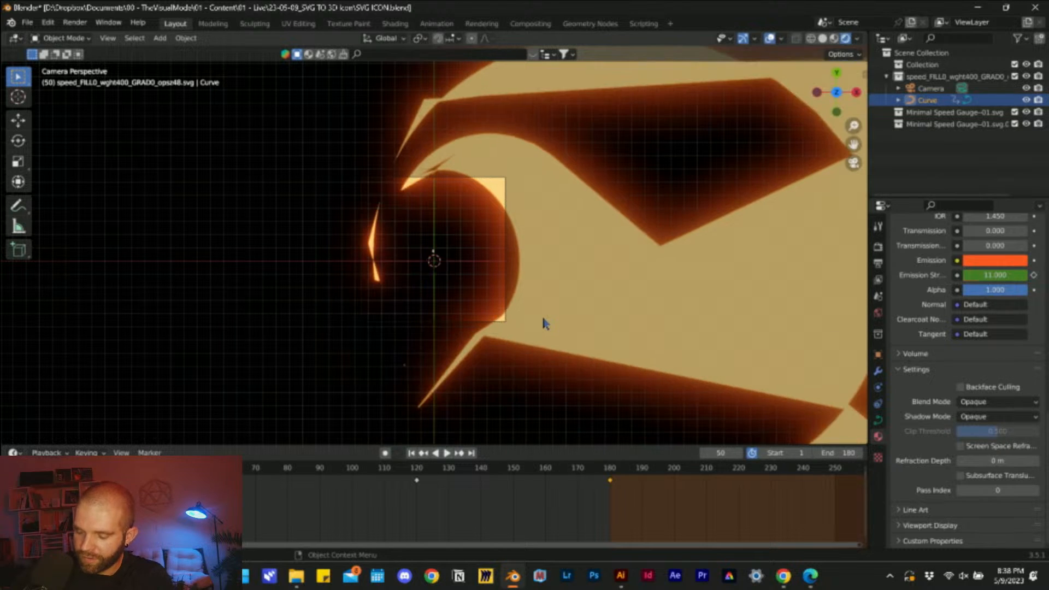
click(991, 276)
text(0)
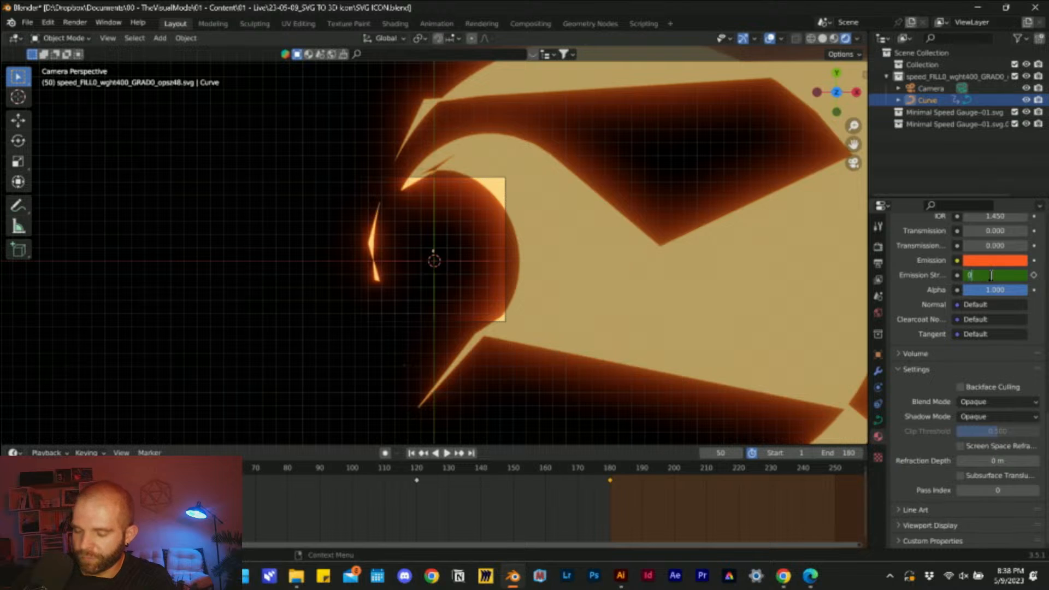
key(Return)
key(i)
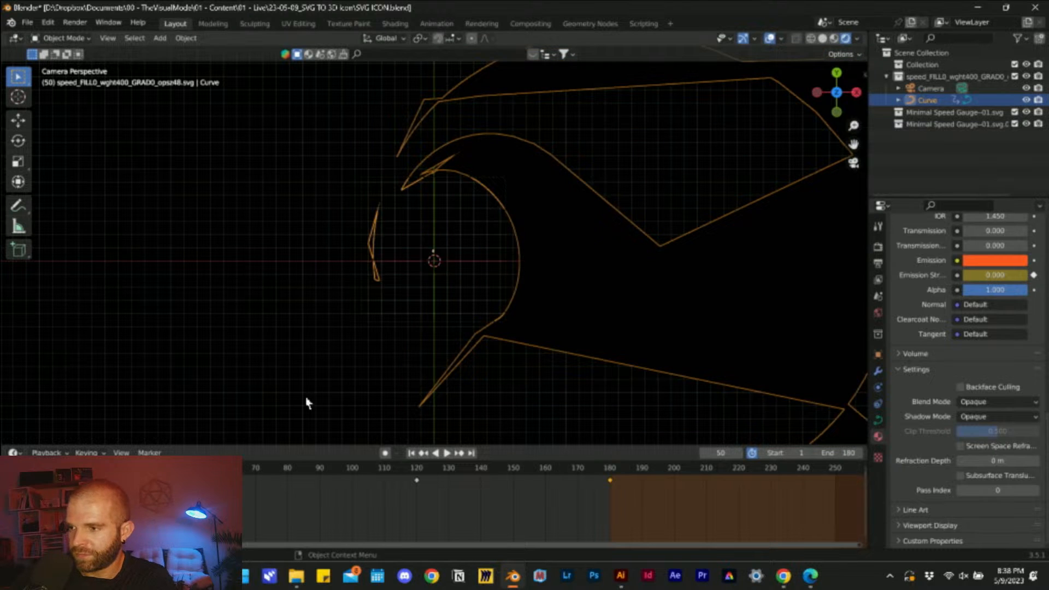
- Set the Emission Strength back to 11 at frame 52 and keyframe it
key(Right)
key(Right)
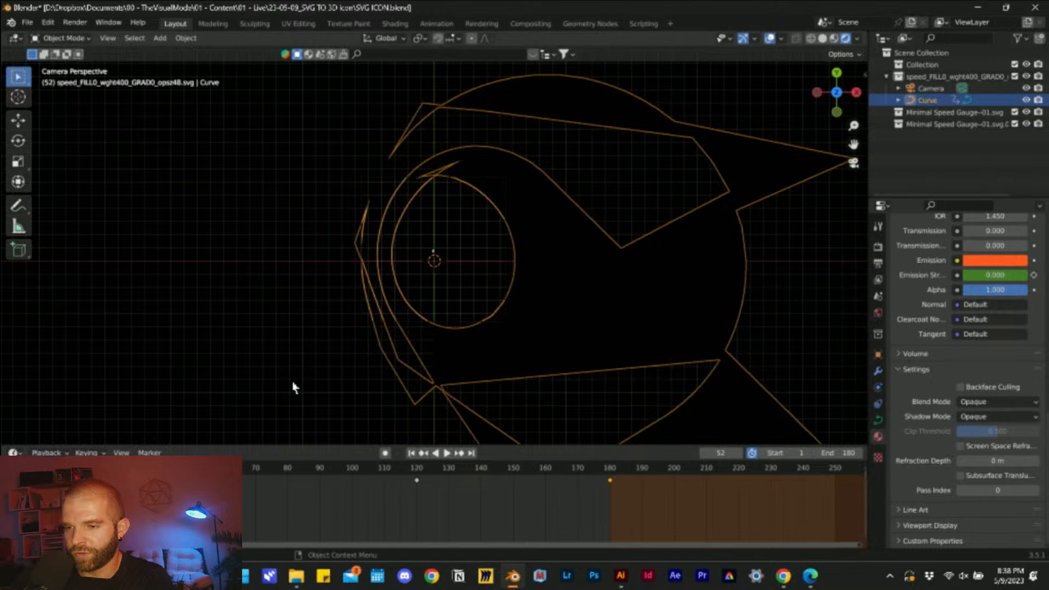
key(Right)
key(Left)
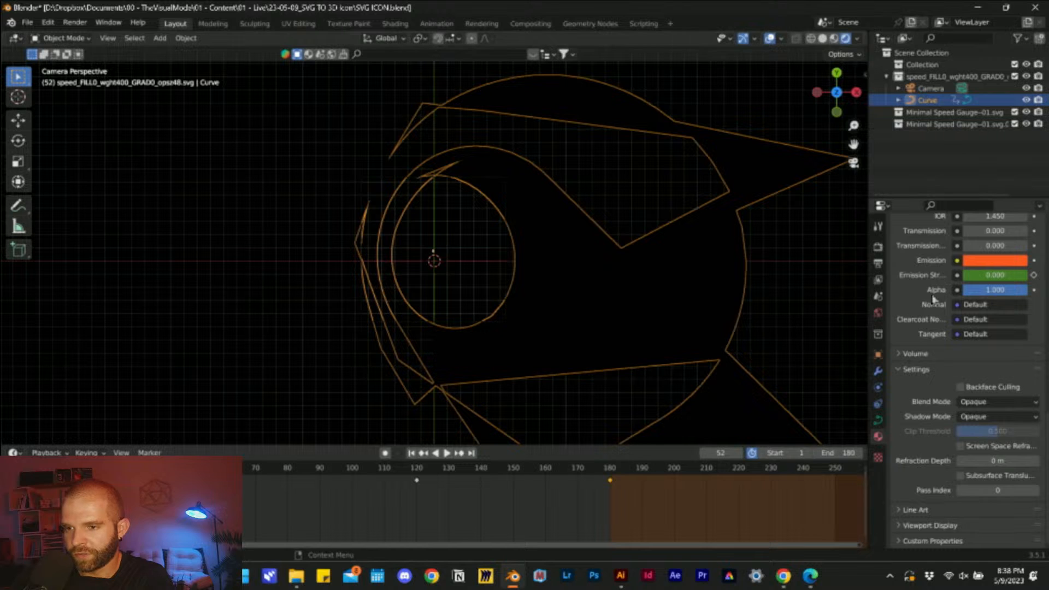
click(994, 275)
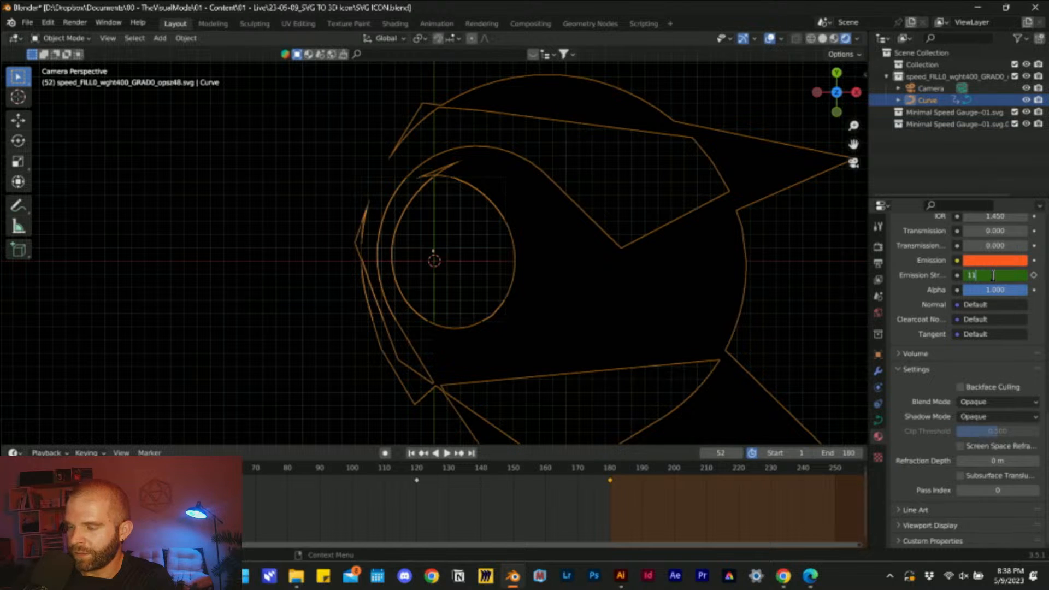
text(11)
key(Return)
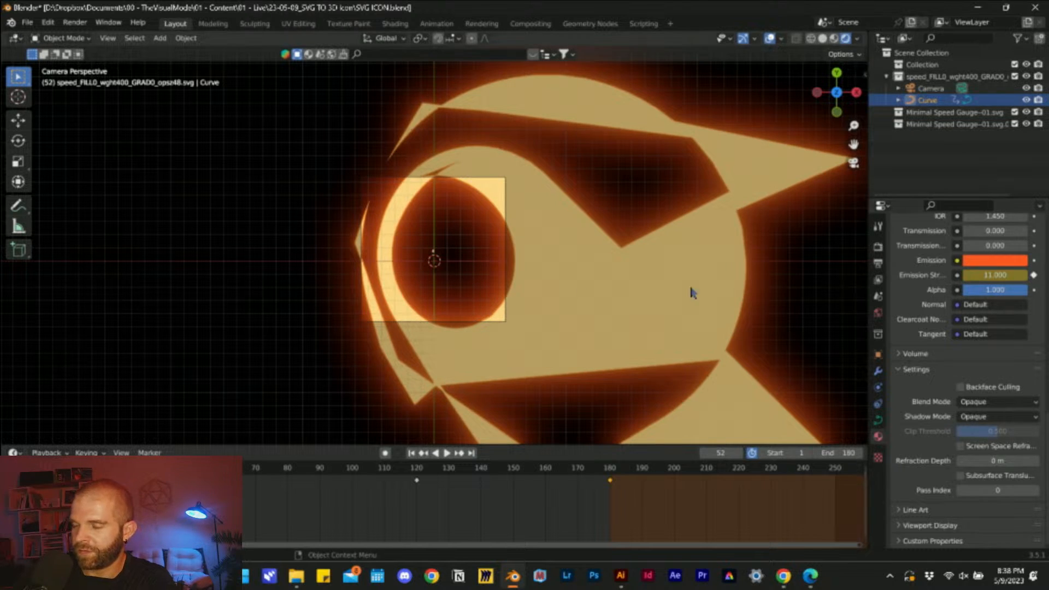
- Insert an Emission Strength keyframe holding 11 at frame 55
key(Right)
key(Right)
key(Right)
key(Right)
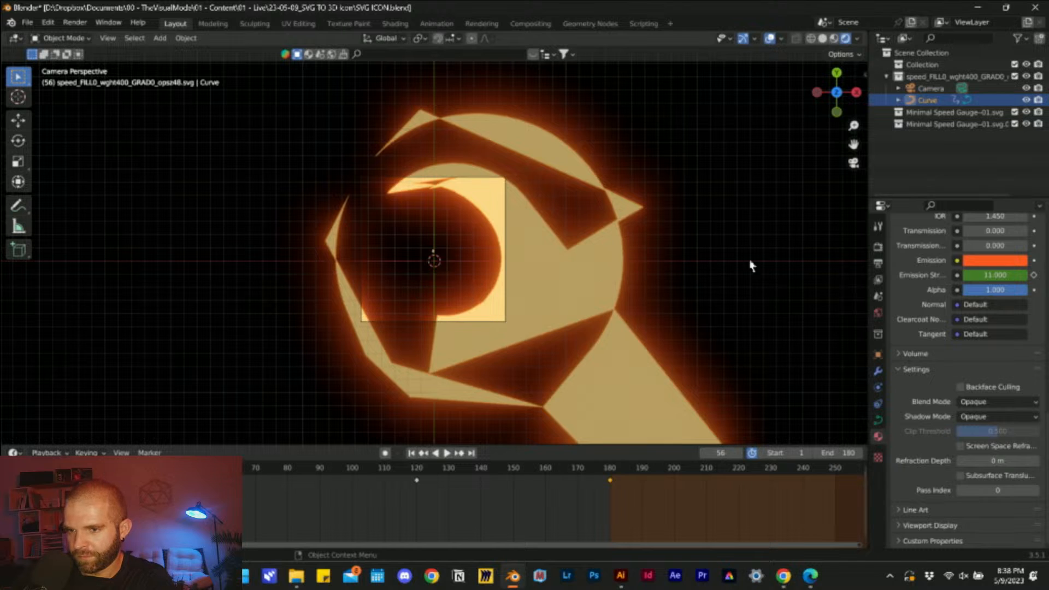
key(Left)
click(1033, 274)
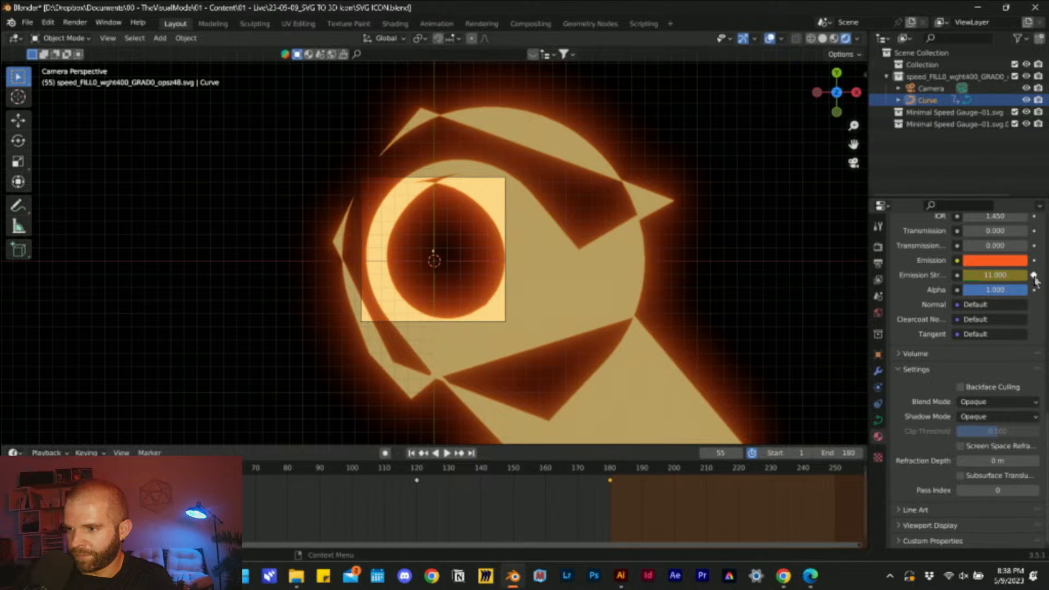
- Set the Emission Strength to 0 at frame 56 and keyframe it
key(Right)
click(975, 277)
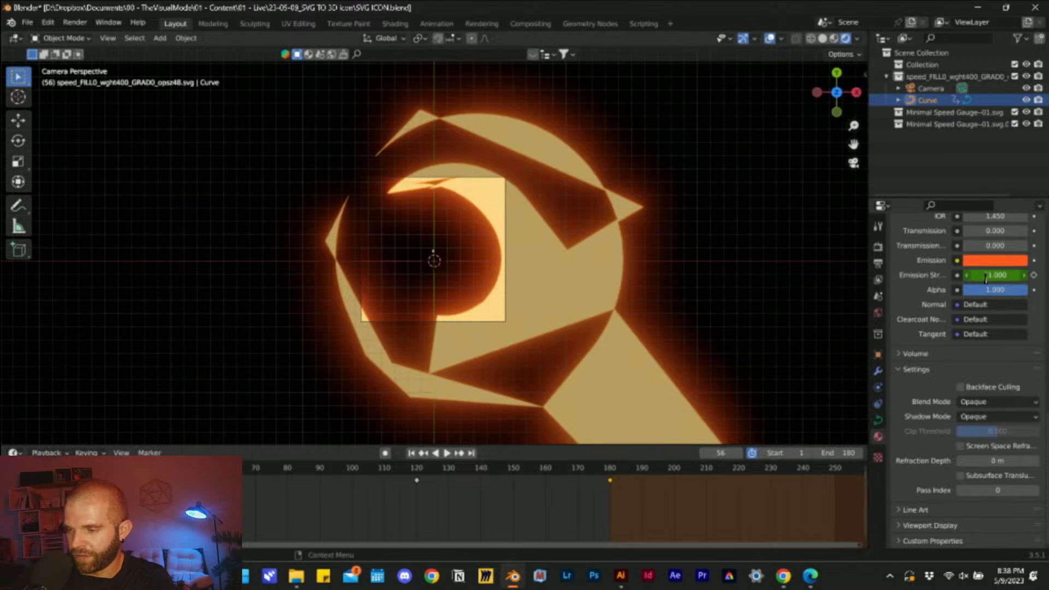
text(0)
key(Return)
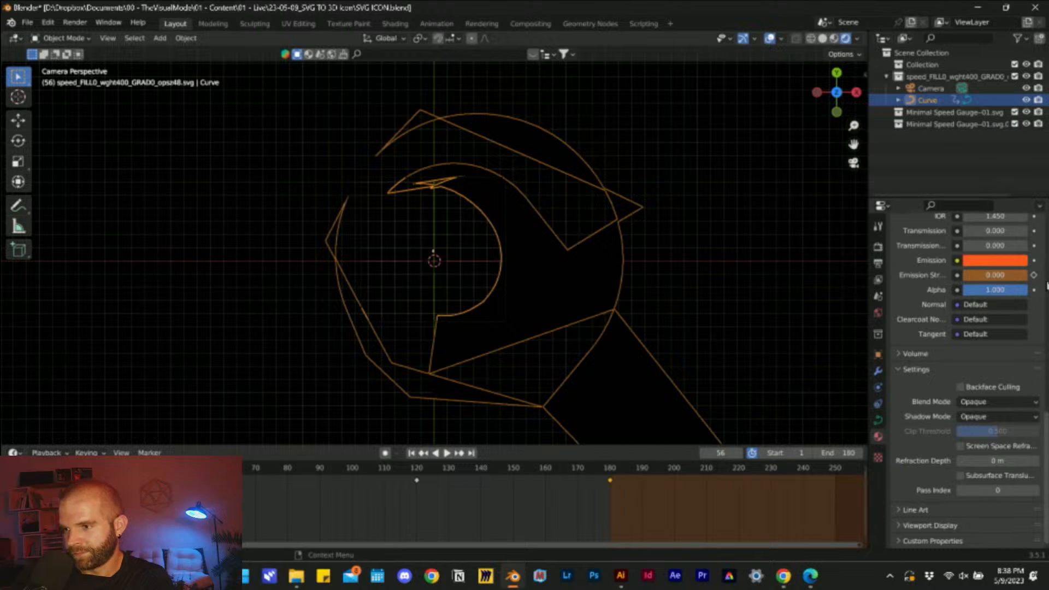
- Keyframe the Emission Strength at frame 59 with a value of 11
key(Right)
key(Right)
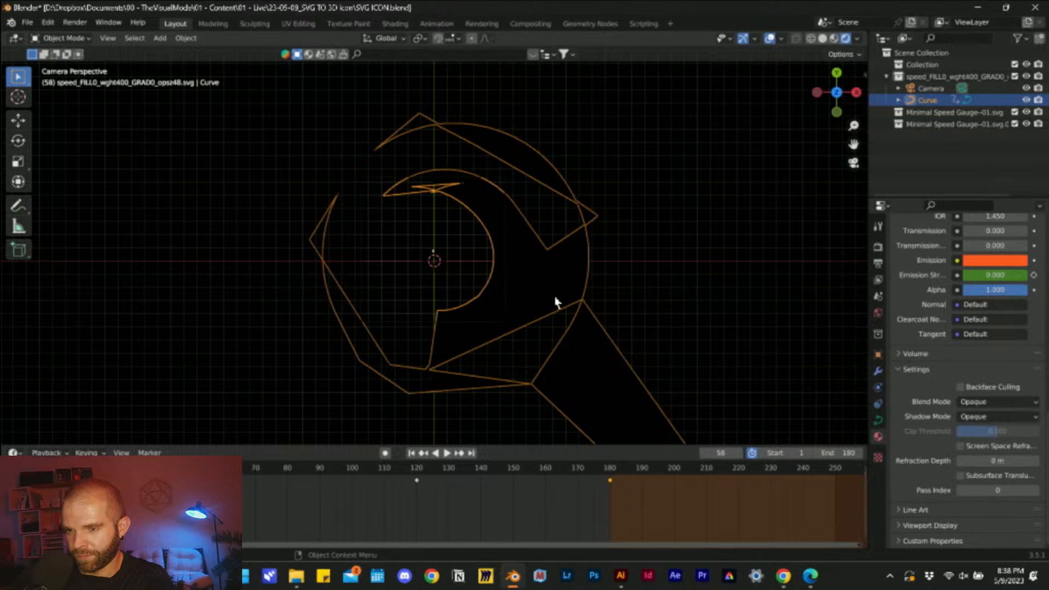
key(Right)
click(1033, 276)
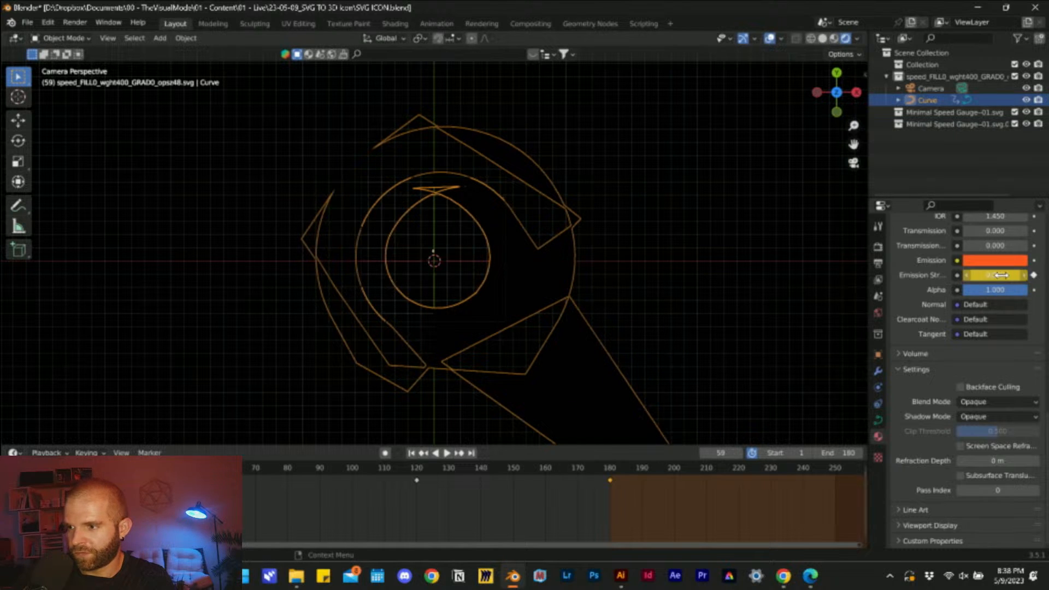
click(1002, 275)
text(11)
key(Return)
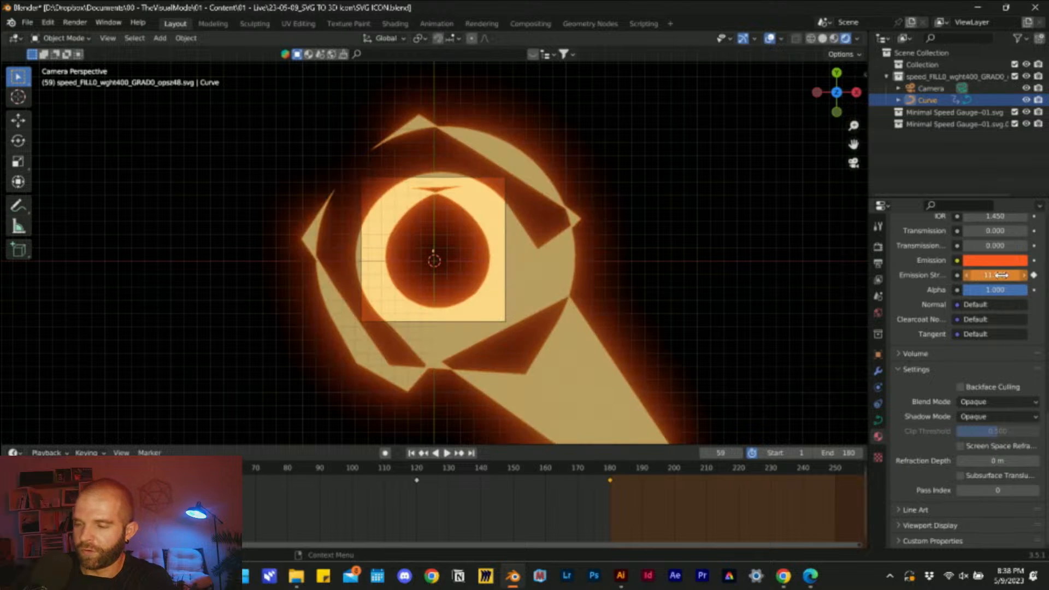
click(1033, 277)
click(1033, 277)
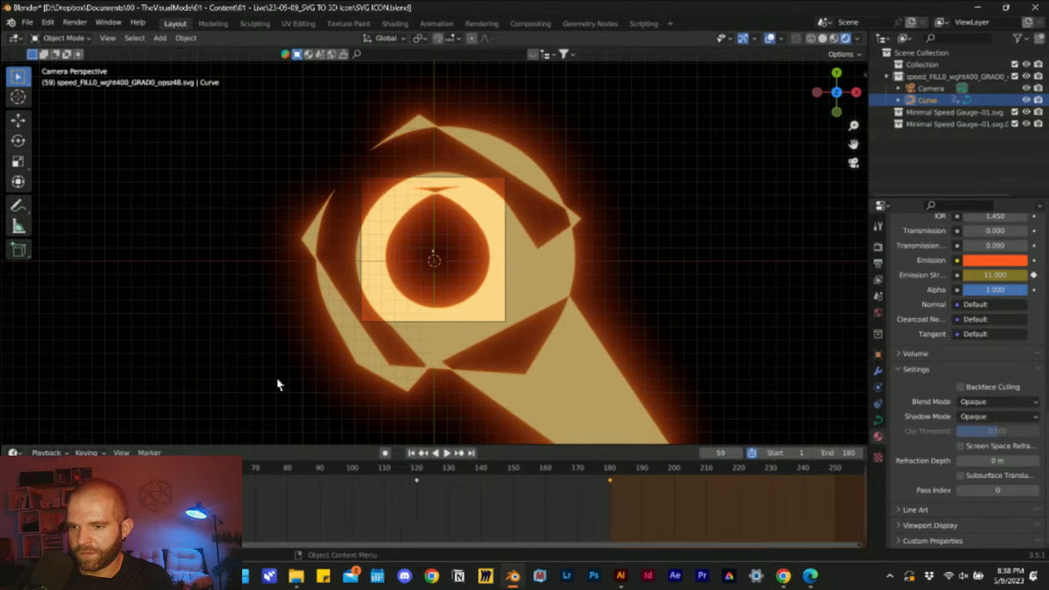
- Insert an Emission Strength keyframe holding 11 at frame 62
key(Right)
key(Right)
key(Right)
key(Right)
key(Left)
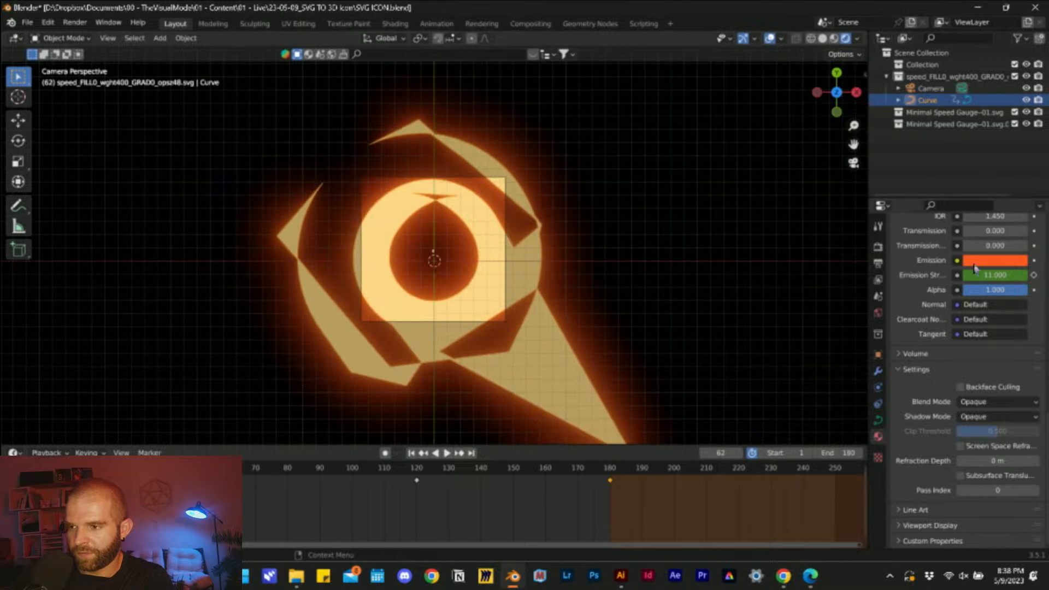
click(1034, 277)
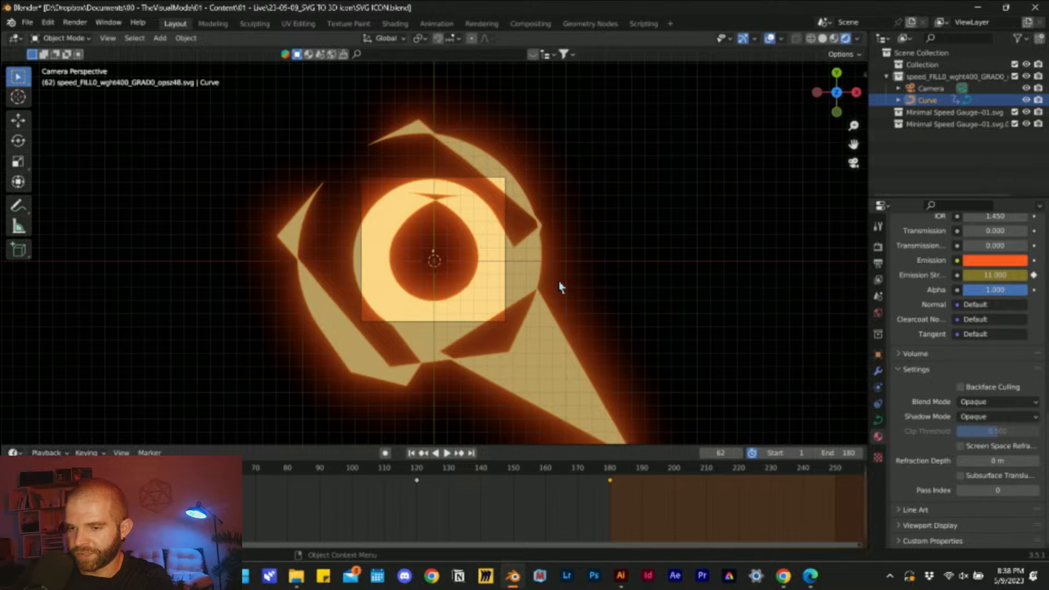
- Set the Emission Strength to 0 at frame 63 and keyframe it
key(Right)
click(984, 275)
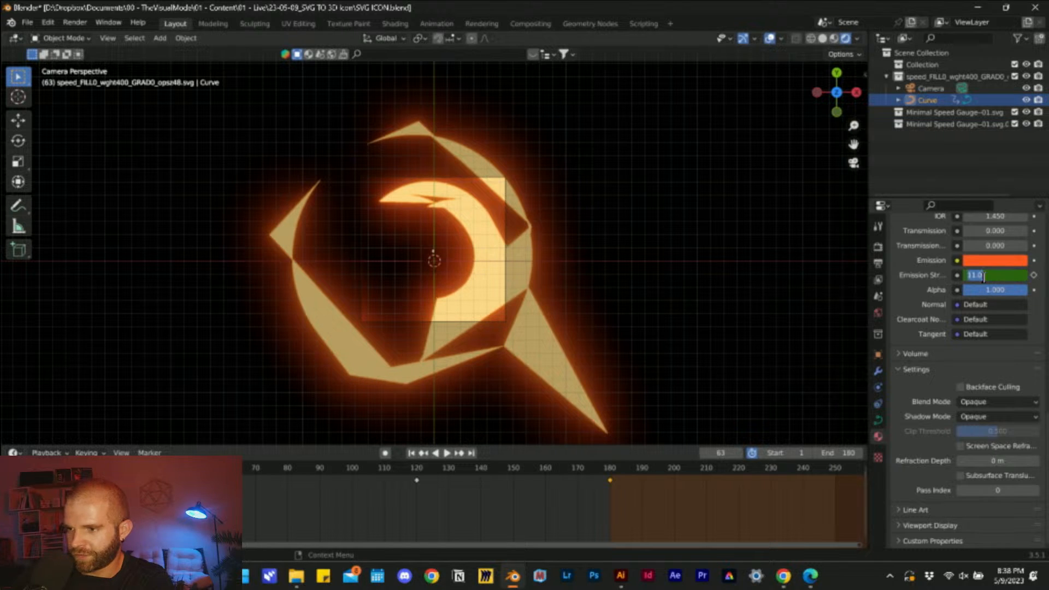
text(0)
key(Return)
click(1034, 275)
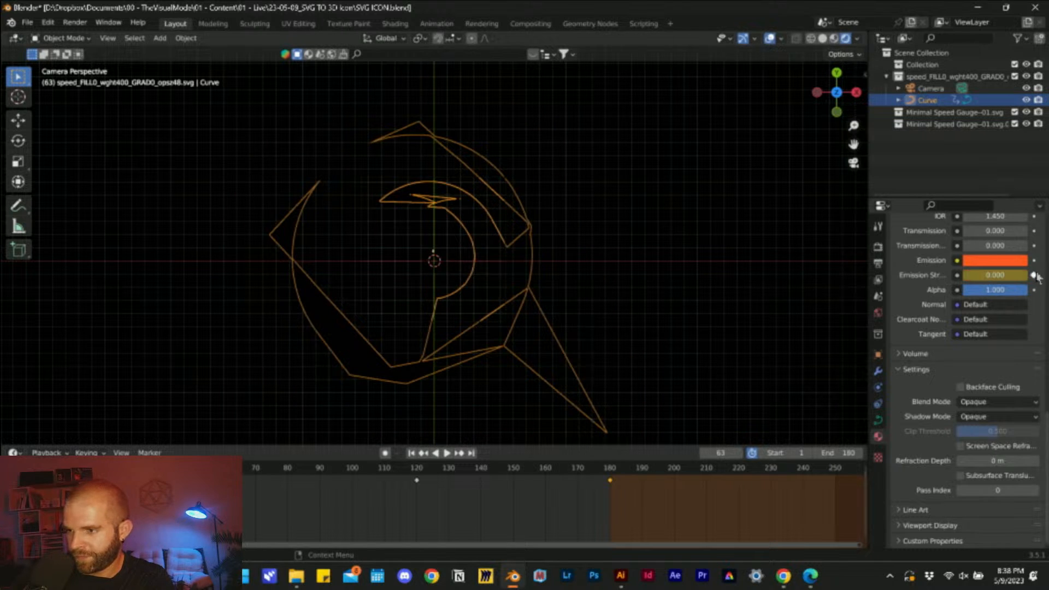
- Set the Emission Strength to 11 at frame 65 and keyframe it
key(Right)
key(Right)
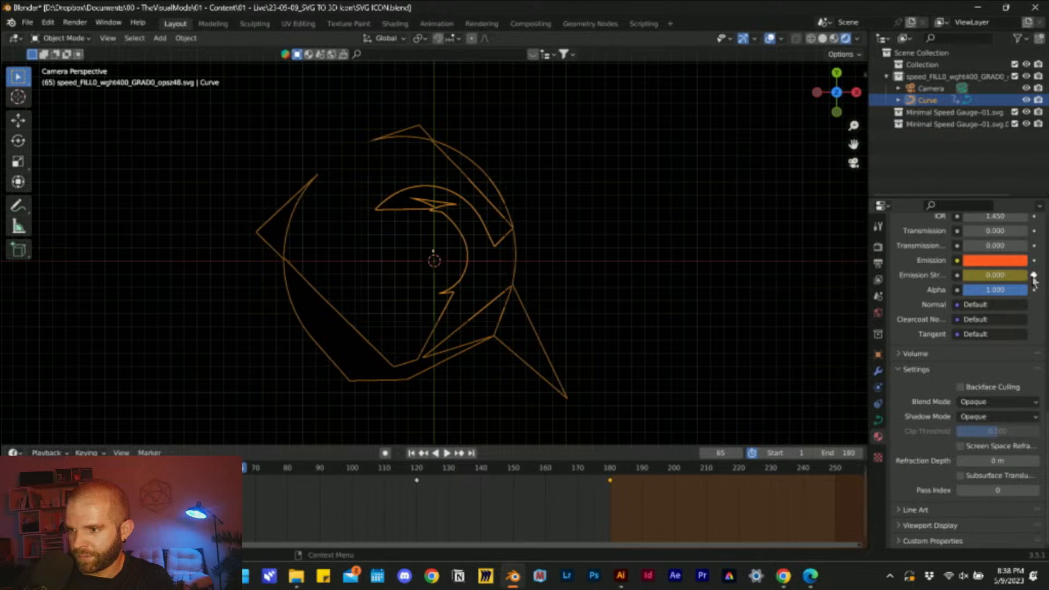
click(998, 273)
key(Return)
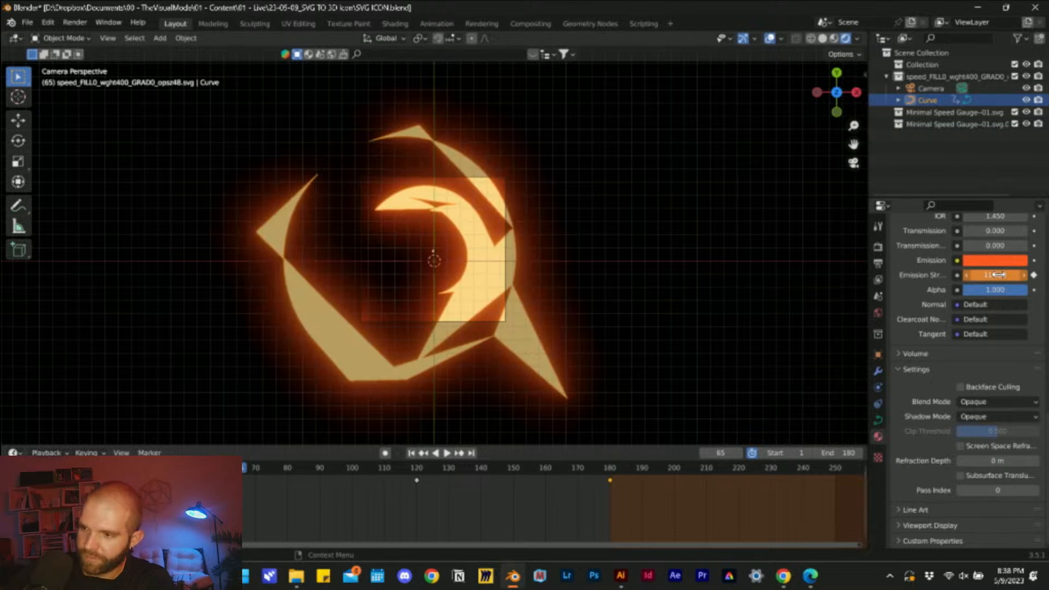
click(1034, 276)
- Keyframe the Emission Strength at 11 on frame 68 and at 0 on frame 69
key(space)
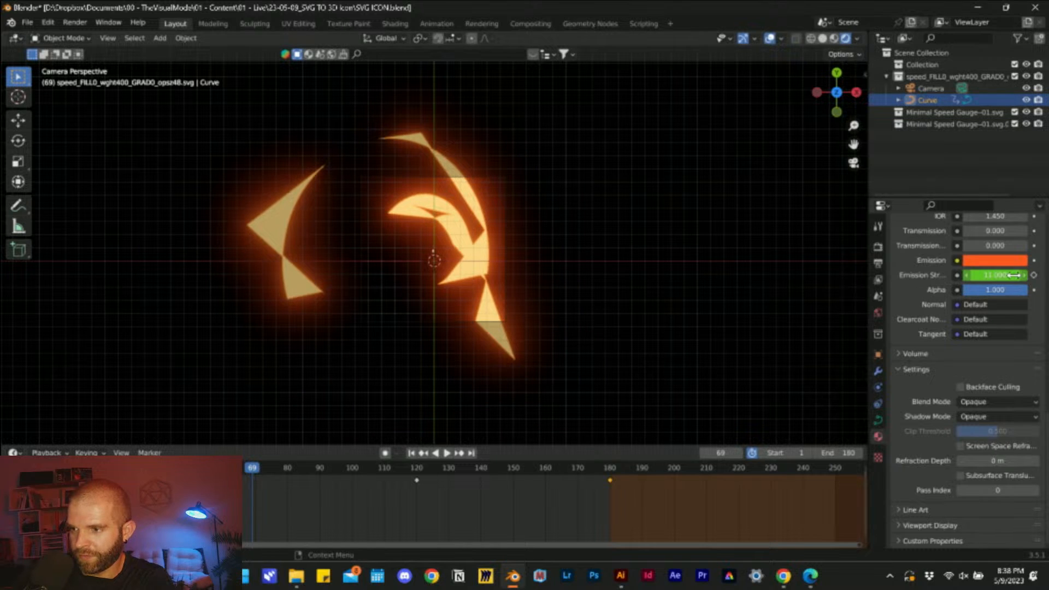
key(Left)
click(1033, 276)
key(Right)
click(1008, 276)
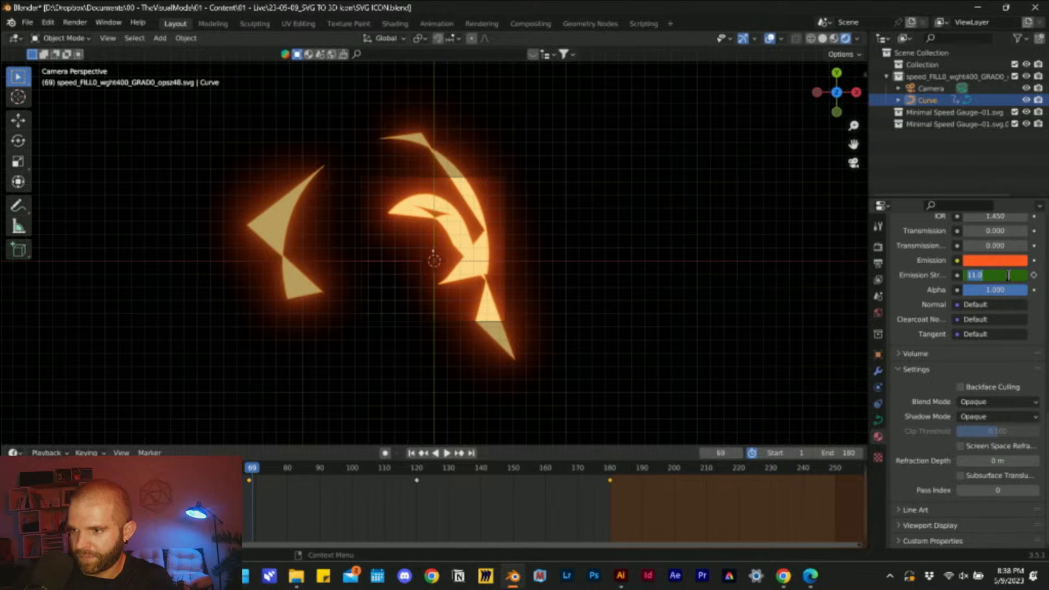
key(Return)
click(1033, 275)
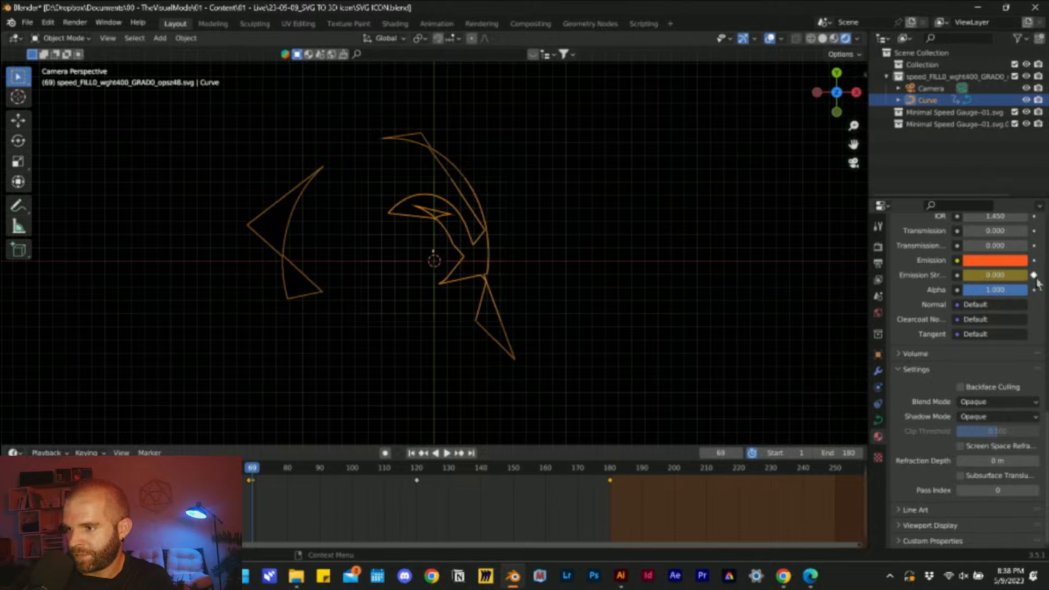
- Set the Emission Strength to 11 at frame 70 and keyframe it
key(Right)
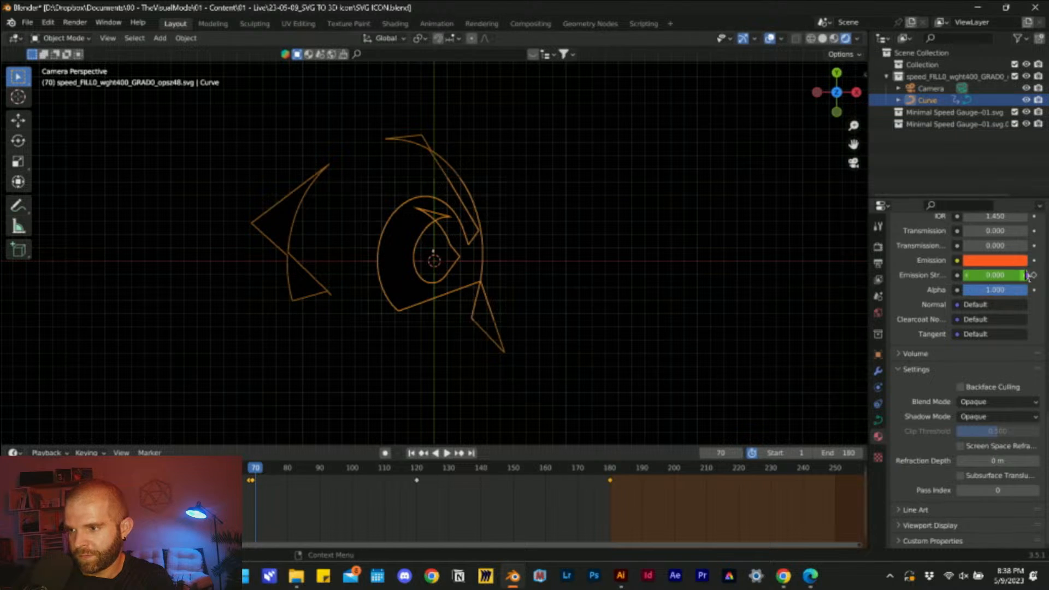
click(992, 275)
key(Return)
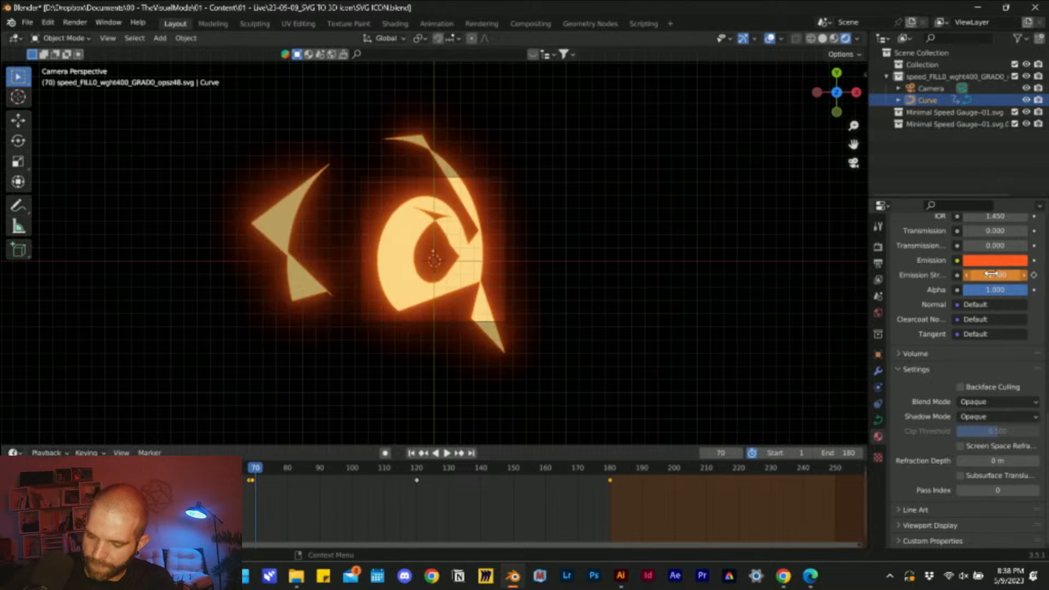
click(1033, 275)
- Set the Emission Strength to 0 at frame 71 and keyframe it
key(Right)
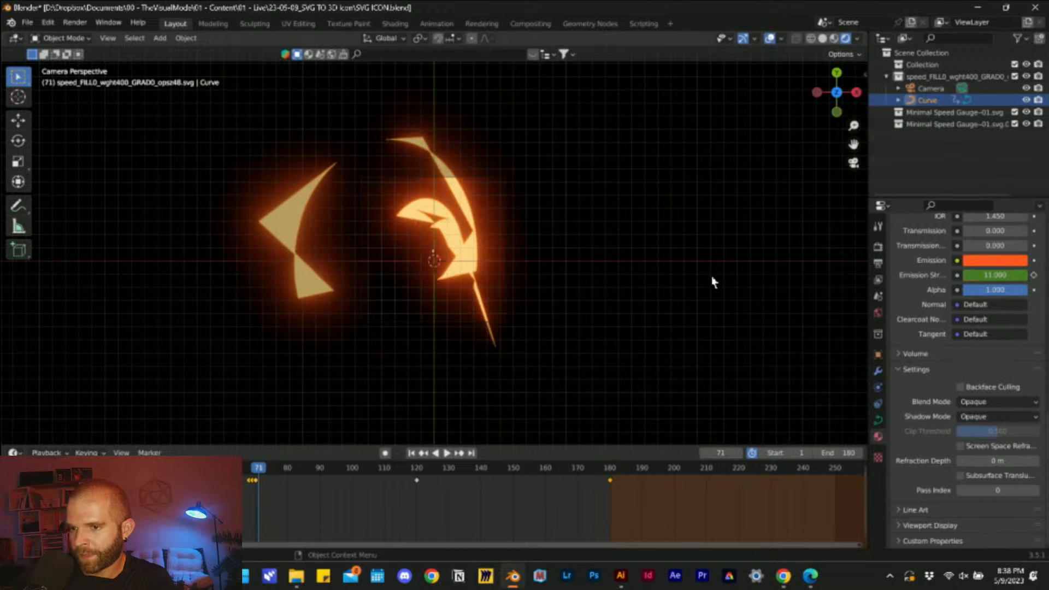
click(1007, 275)
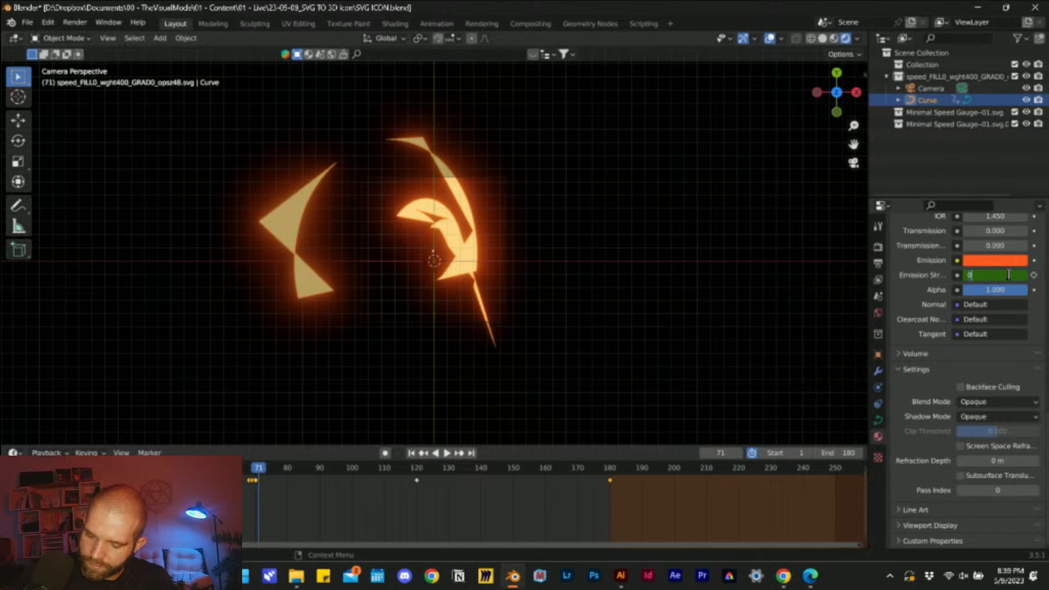
key(Return)
key(i)
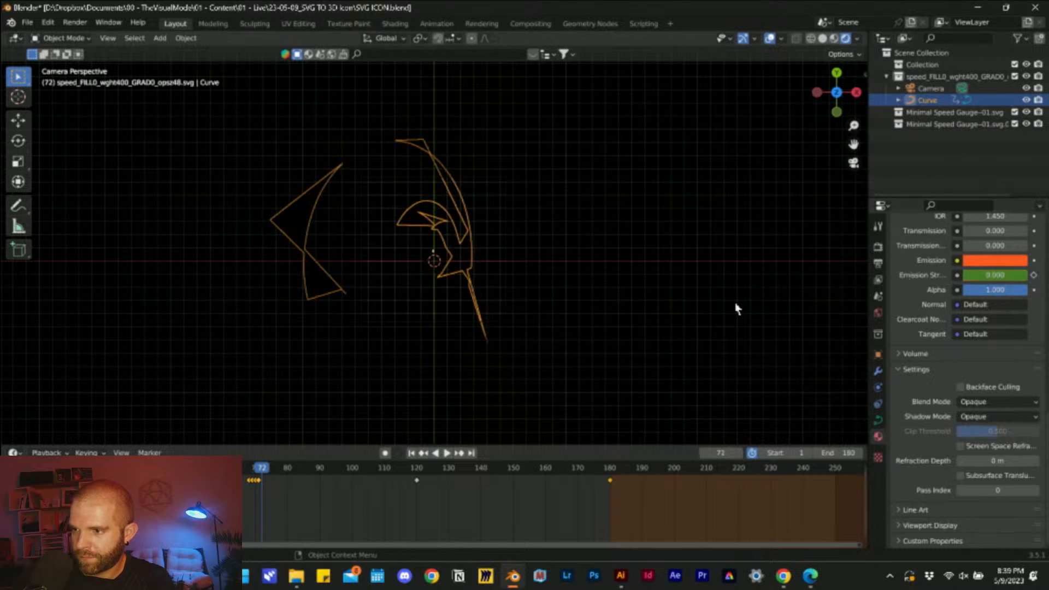
- Set the Emission Strength to 11 at frame 73 and keyframe it
key(Right)
key(Right)
click(999, 275)
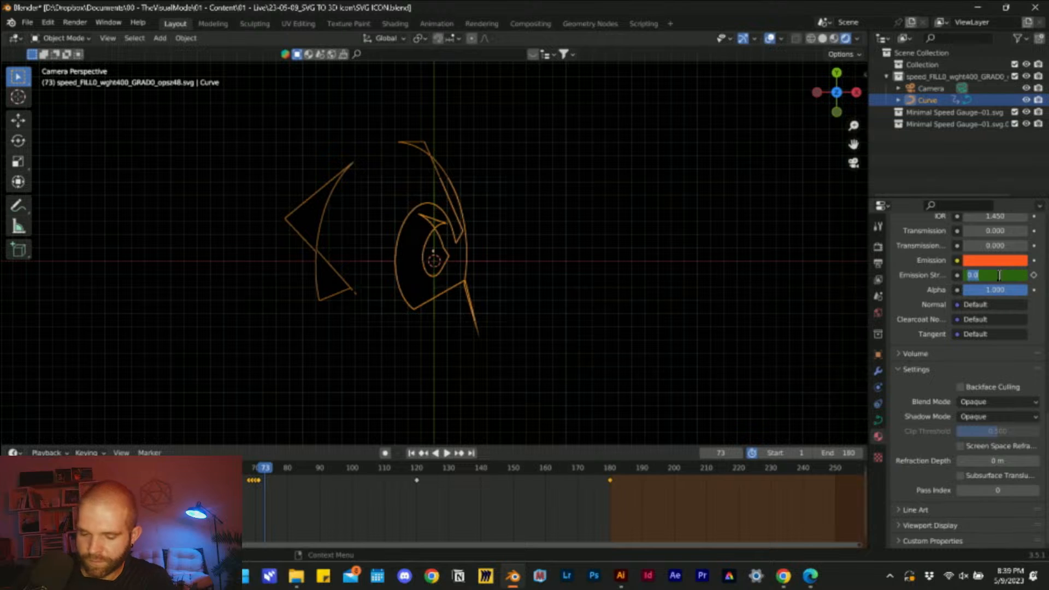
text(11)
key(Return)
key(i)
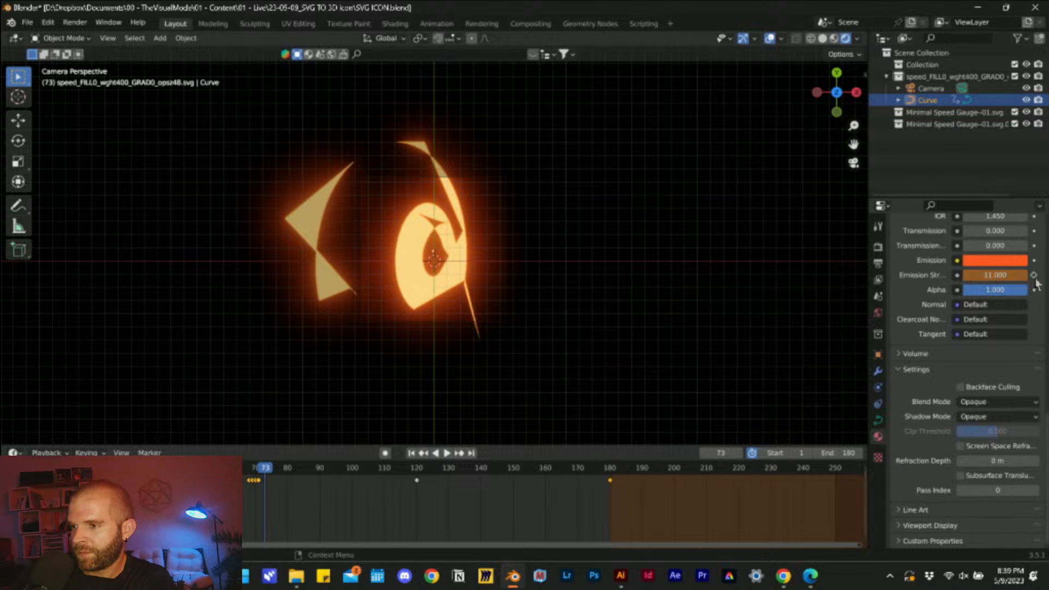
- Keyframe the Emission Strength at 11 on frame 81
key(Right)
key(Right)
key(Right)
key(Right)
key(Right)
key(Right)
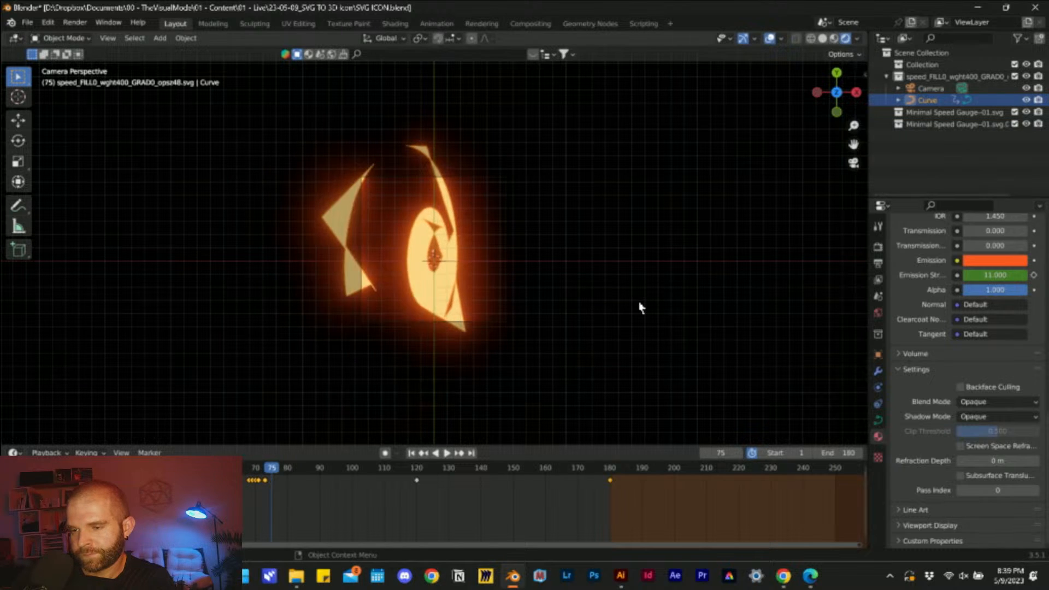
key(Right)
key(Right)
key(Right)
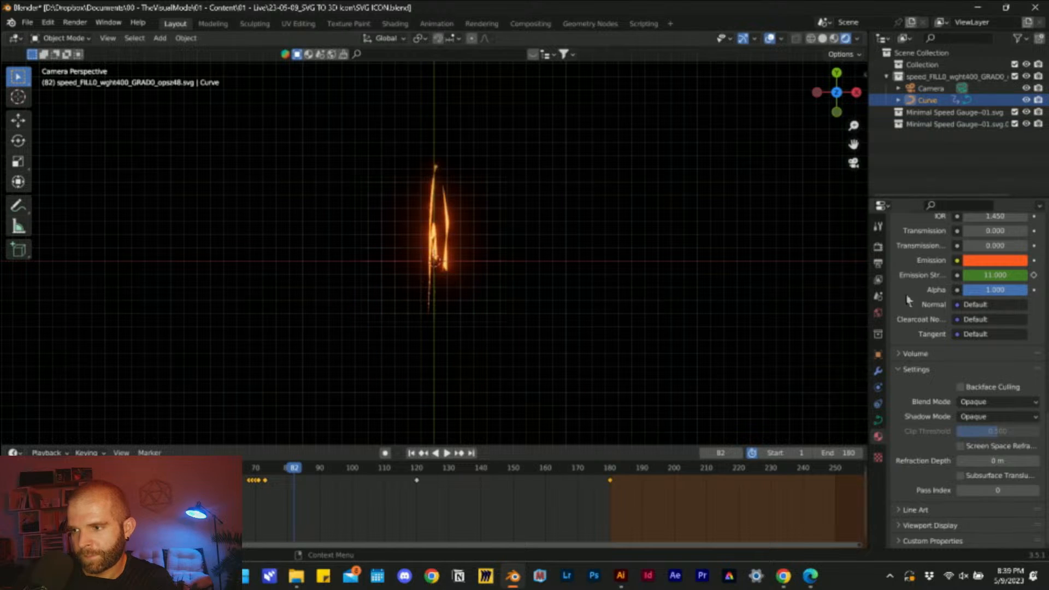
key(Left)
key(i)
- Set the Emission Strength to 0 at frame 82 and keyframe it
key(Right)
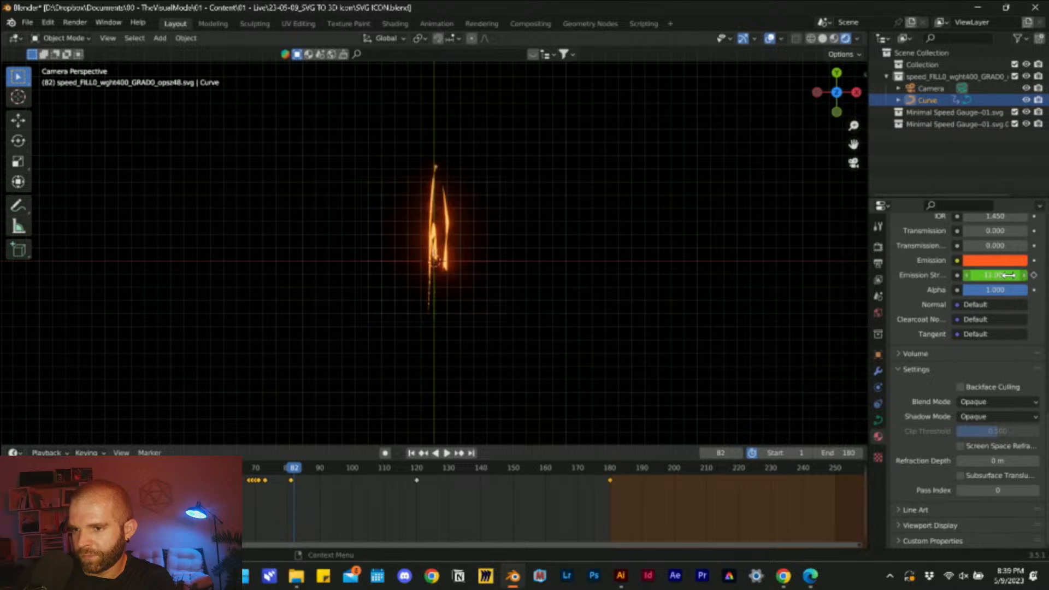
double_click(1026, 276)
text(0)
key(Return)
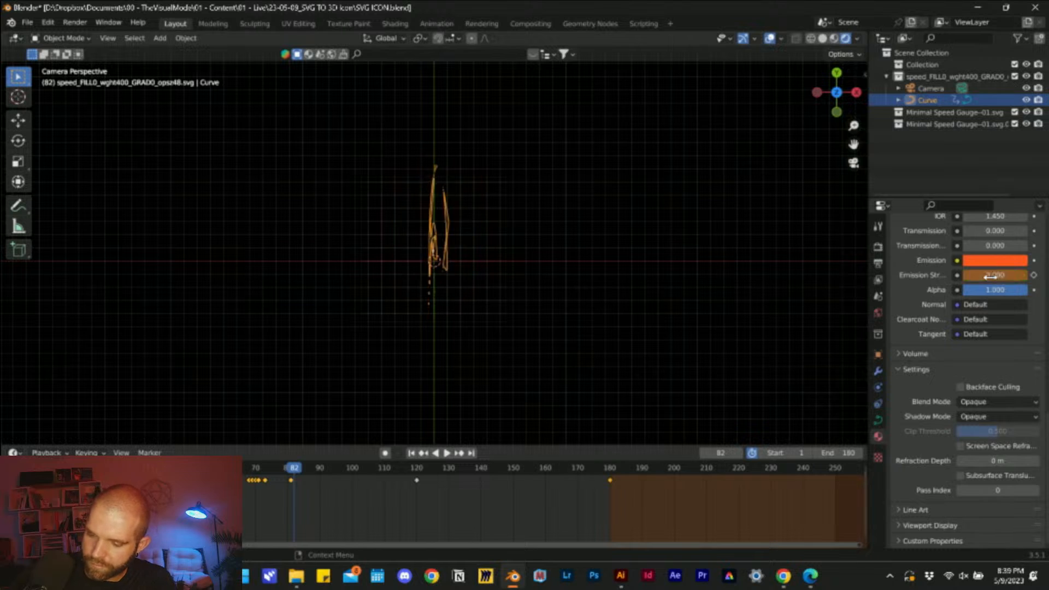
key(i)
- Set the Emission Strength to 11 at frame 85 and keyframe it
key(Right)
key(Right)
key(Right)
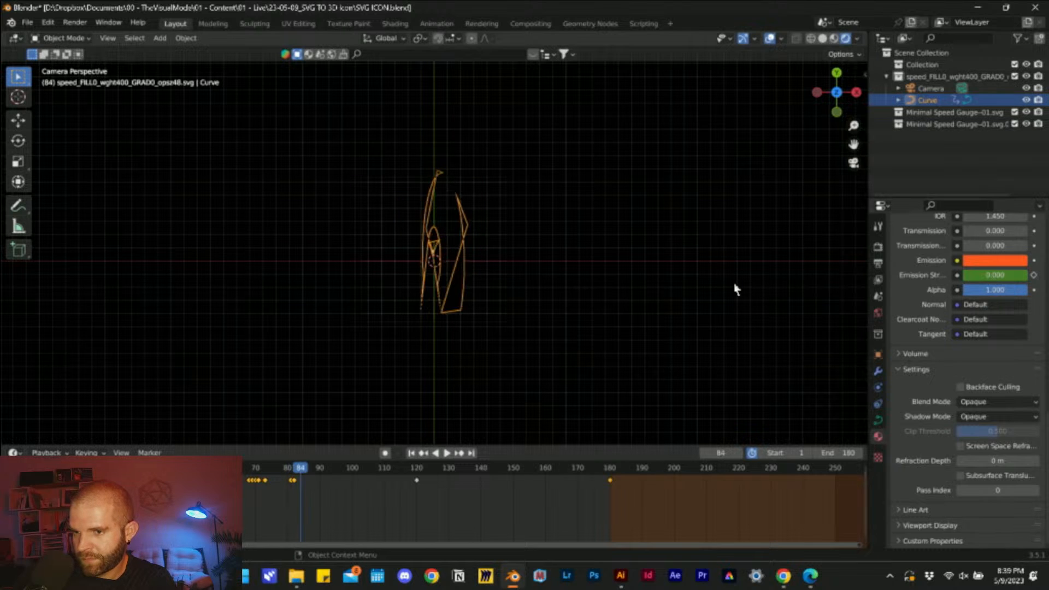
double_click(994, 276)
text(1)
key(Return)
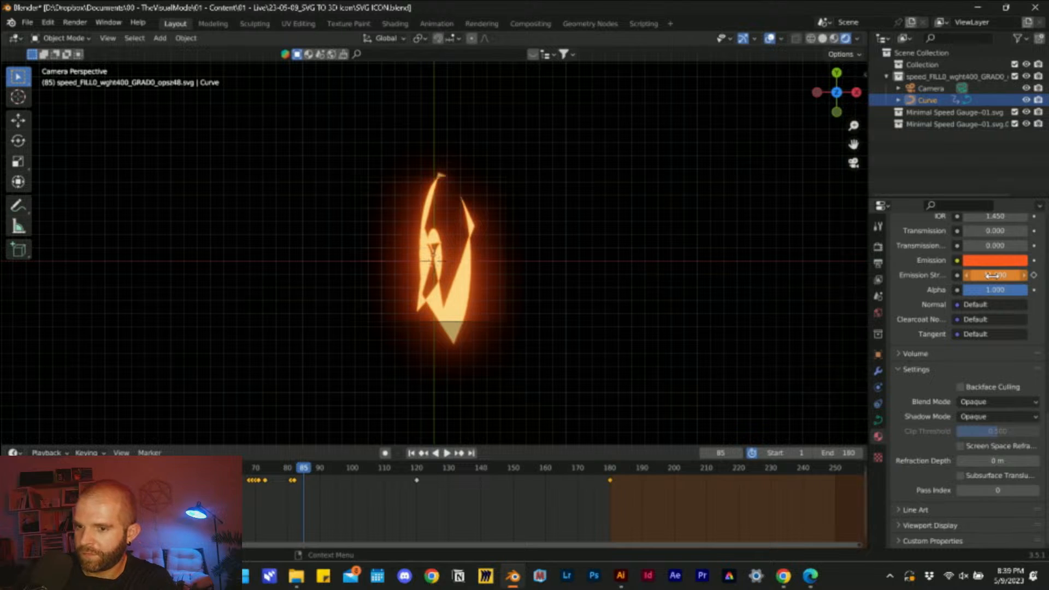
key(i)
- Keyframe the Emission Strength at 11 on frame 90
key(Right)
key(Right)
key(Right)
key(Right)
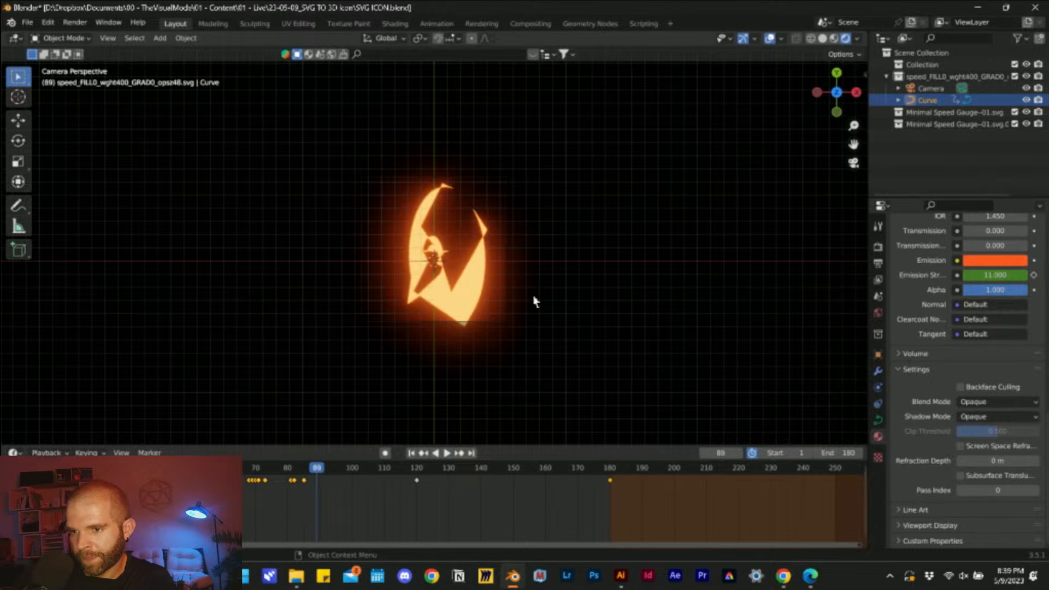
key(Right)
key(Right)
key(Right)
key(Left)
key(Left)
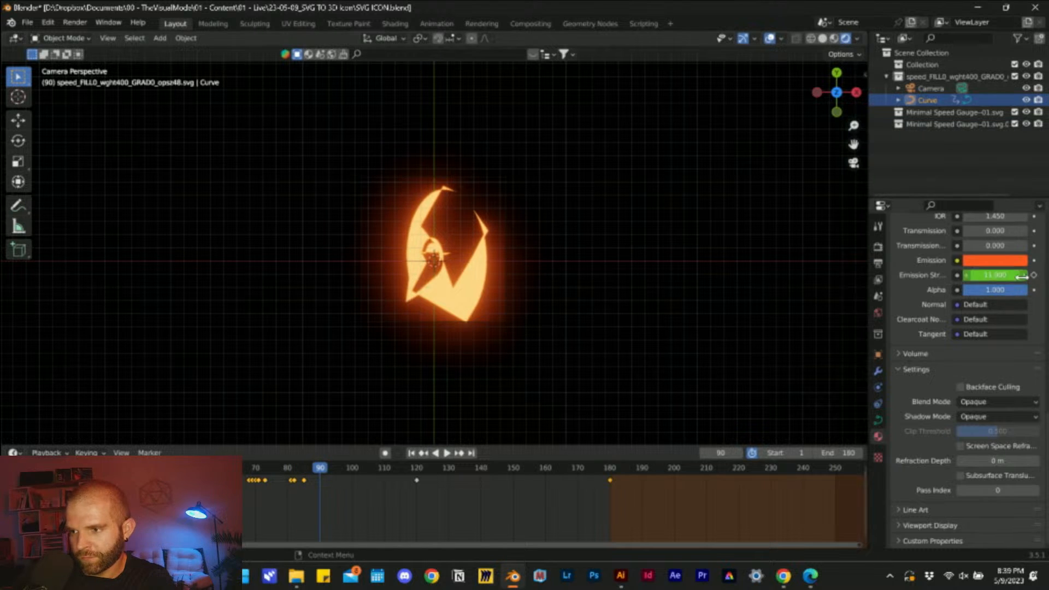
key(i)
- Set the Emission Strength to 0 at frame 91 and keyframe it
key(Right)
click(979, 275)
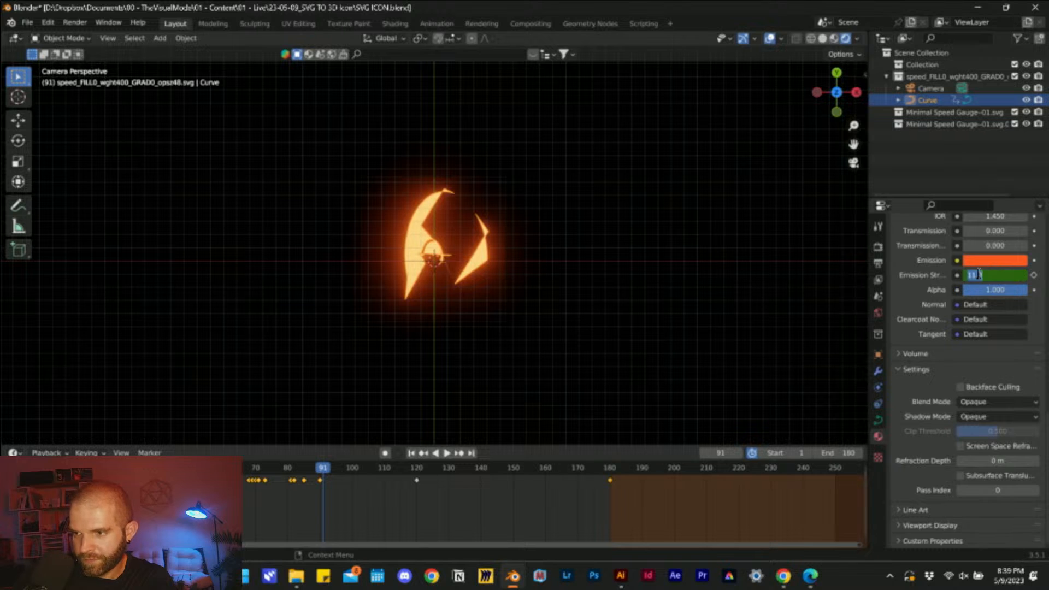
text(0)
key(Return)
key(i)
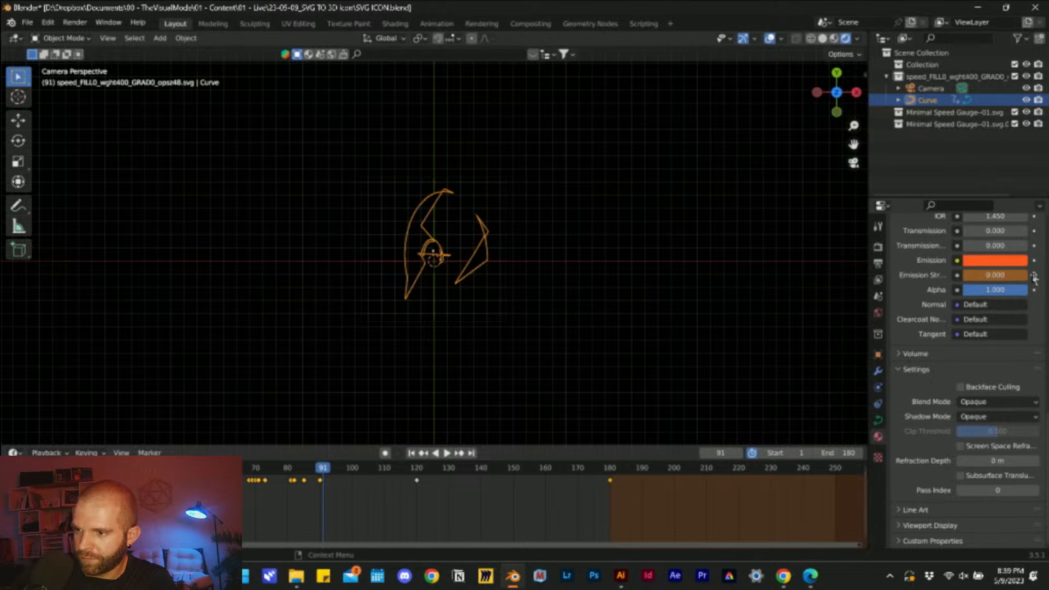
- Set the Emission Strength to 11 at frame 94 and keyframe it
key(Right)
key(Right)
key(Right)
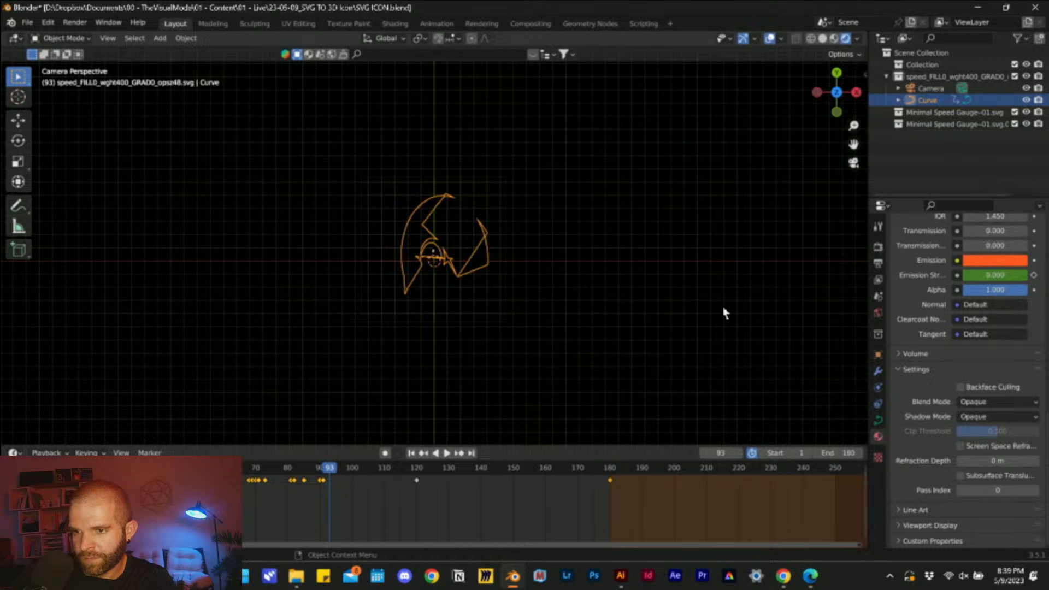
click(990, 276)
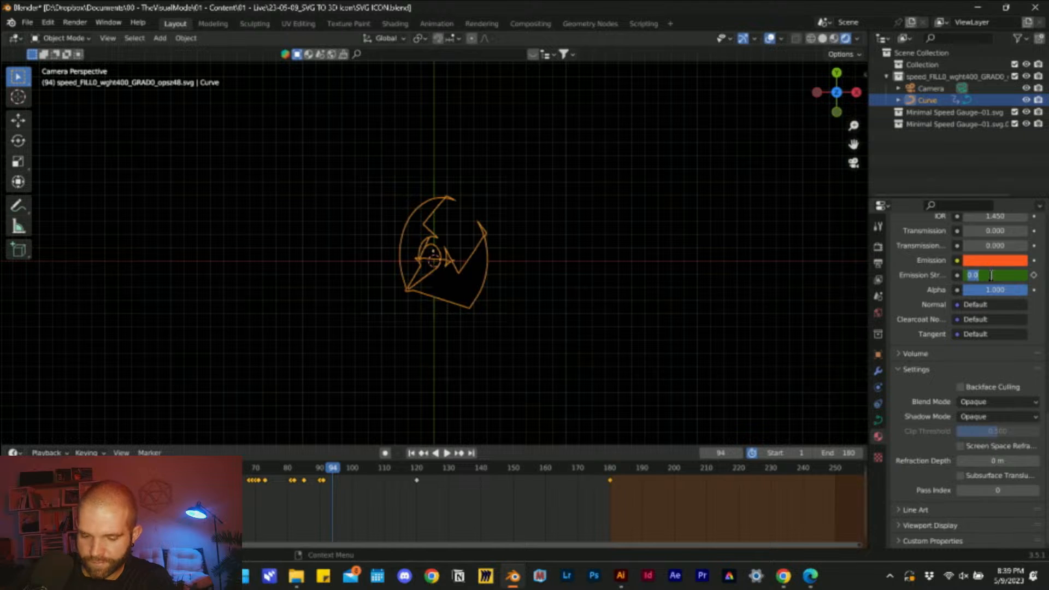
text(11)
key(Return)
key(i)
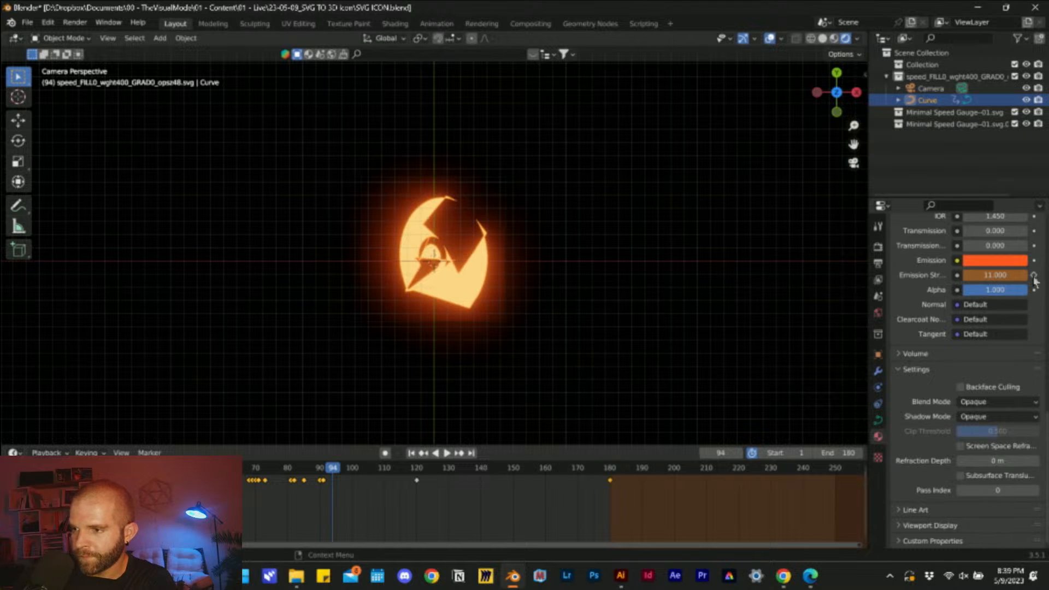
- Set the Emission Strength to 0 at frame 95 and keyframe it
key(Right)
key(Right)
key(Right)
key(Right)
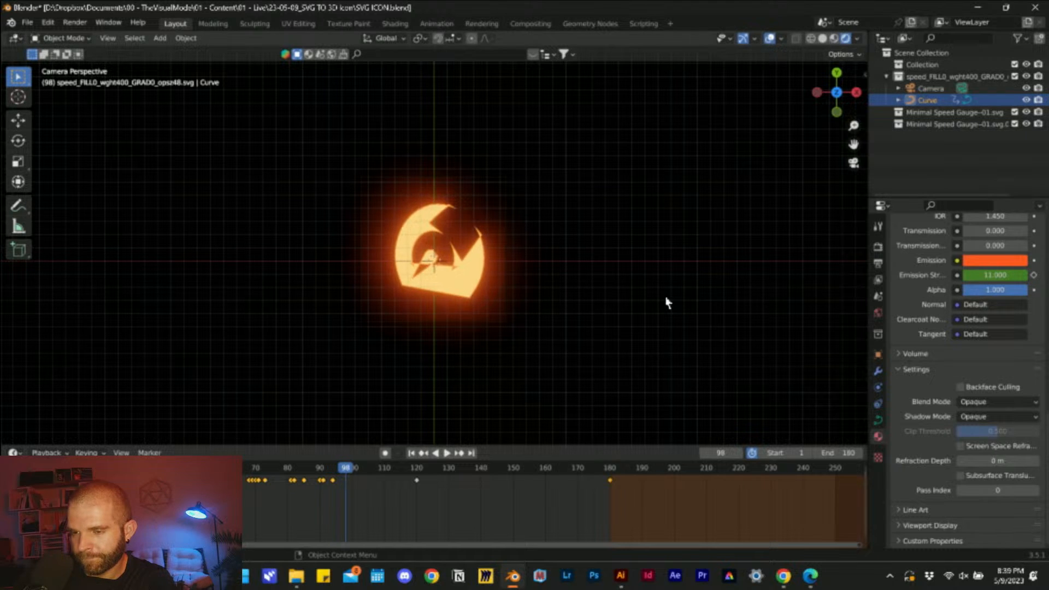
key(Left)
key(Left)
key(Left)
click(1004, 273)
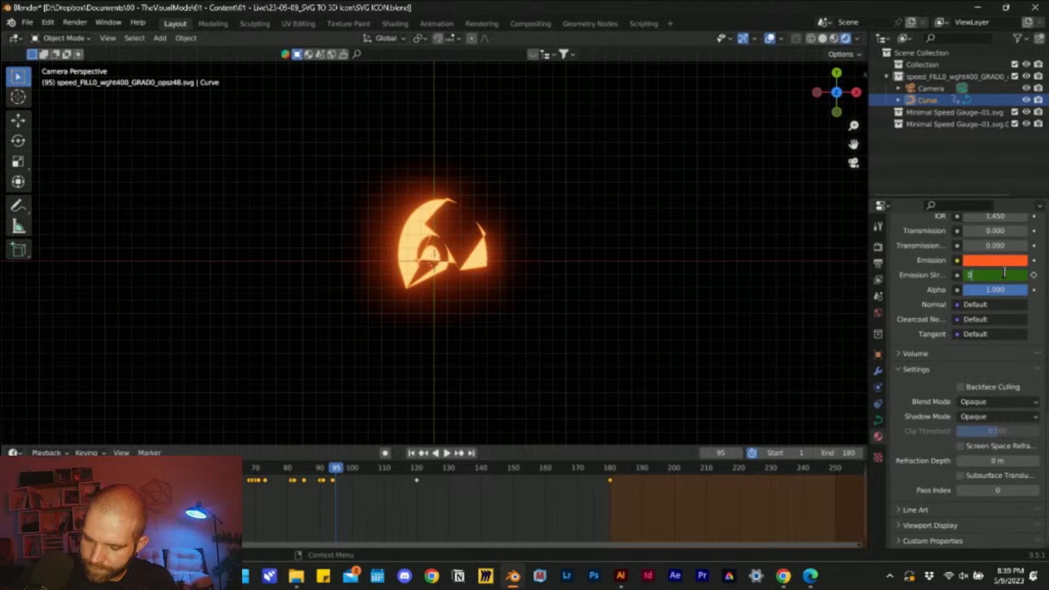
text(0)
key(Return)
key(i)
- Set the Emission Strength to 11 at frame 97 and keyframe it
key(Right)
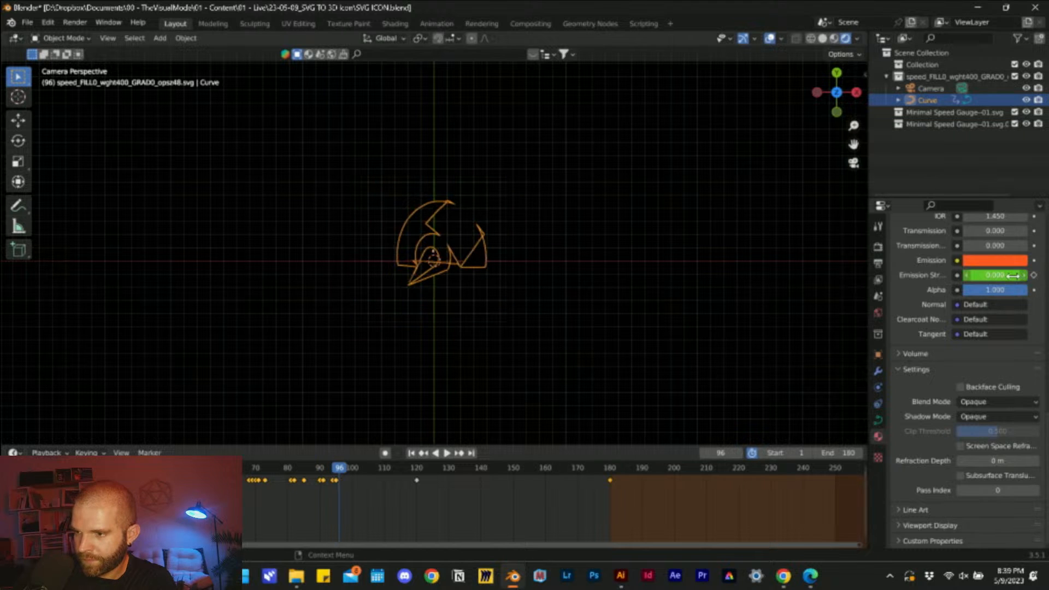
key(Right)
click(1011, 276)
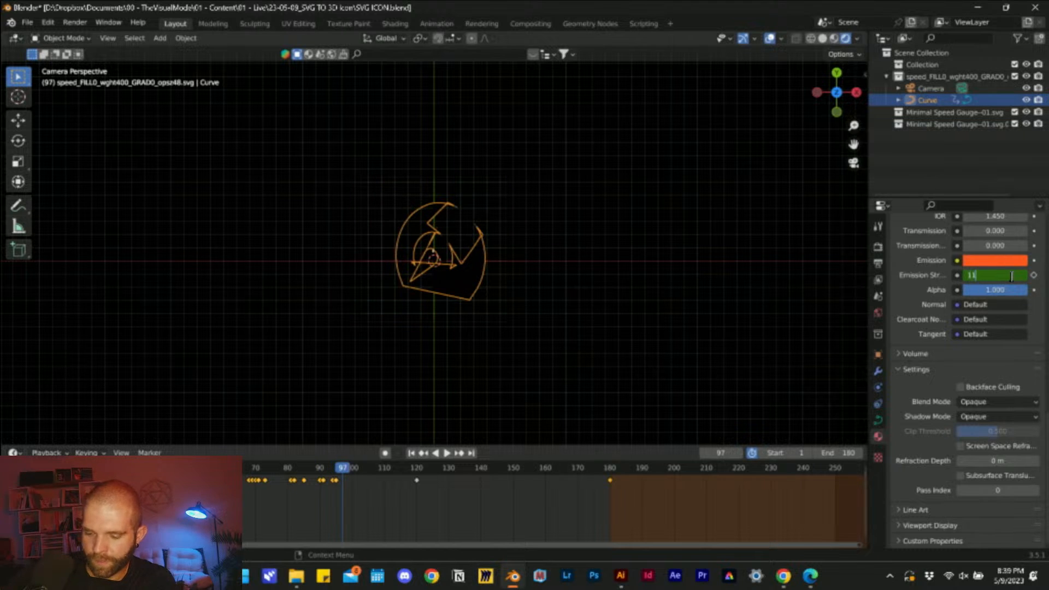
text(11)
key(Return)
key(i)
- Step through the frames up to 119 to check how the gauge icon assembles after the last flicker
key(Right)
key(Right)
key(Right)
key(Right)
key(Right)
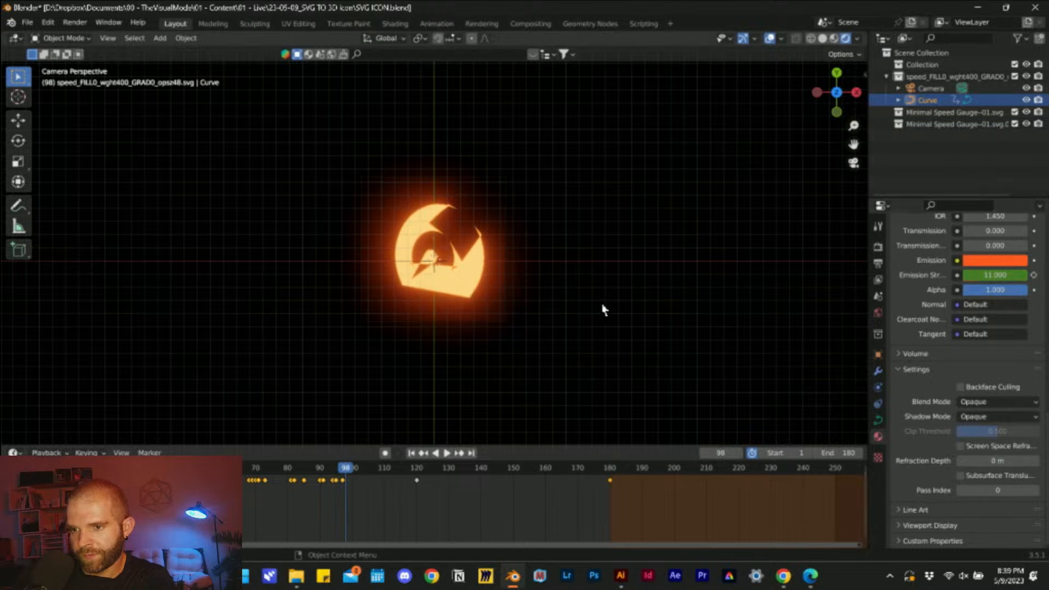
key(Right)
key(Right)
key(Right)
key(Right)
key(Right)
key(Right)
key(Right)
key(Right)
key(Right)
key(Right)
key(Right)
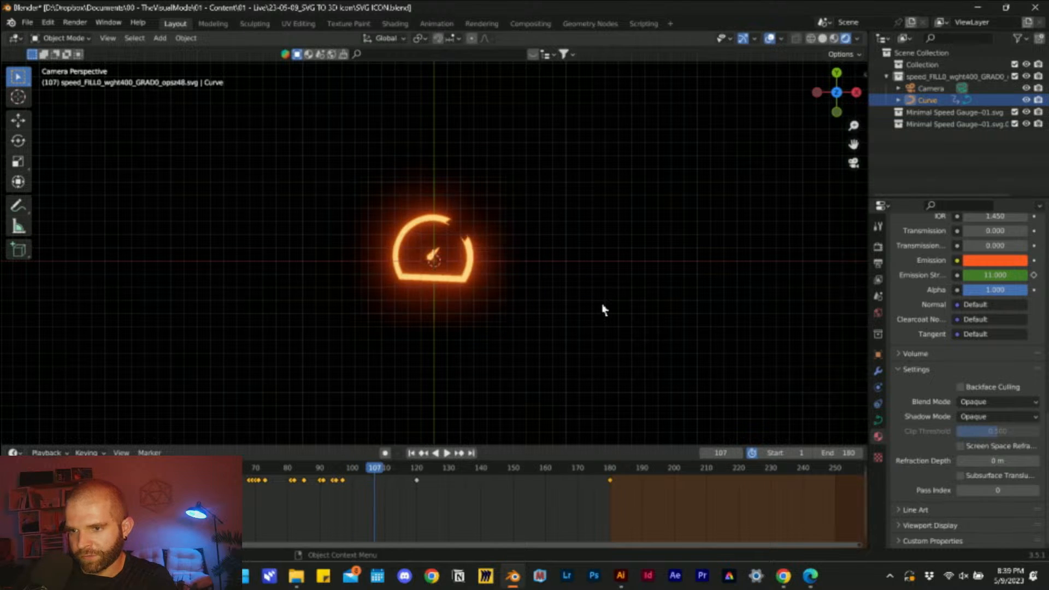
key(Right)
key(Right)
key(Right)
key(Right)
key(Right)
key(Right)
key(Right)
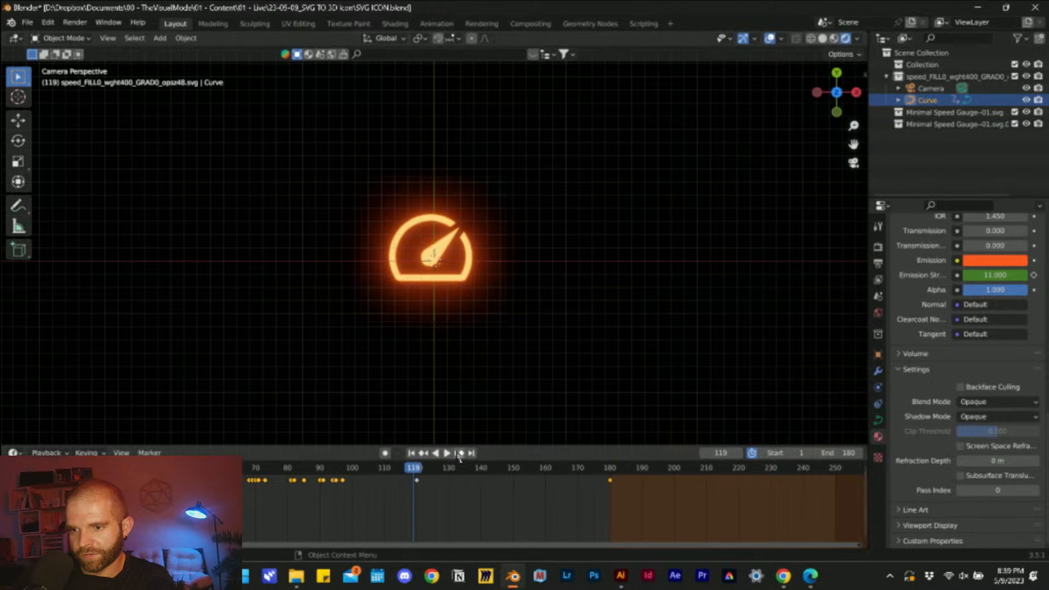
- Play the animation from the beginning to review the flicker timing, and stop the playback
drag(431, 470, 27, 479)
click(447, 453)
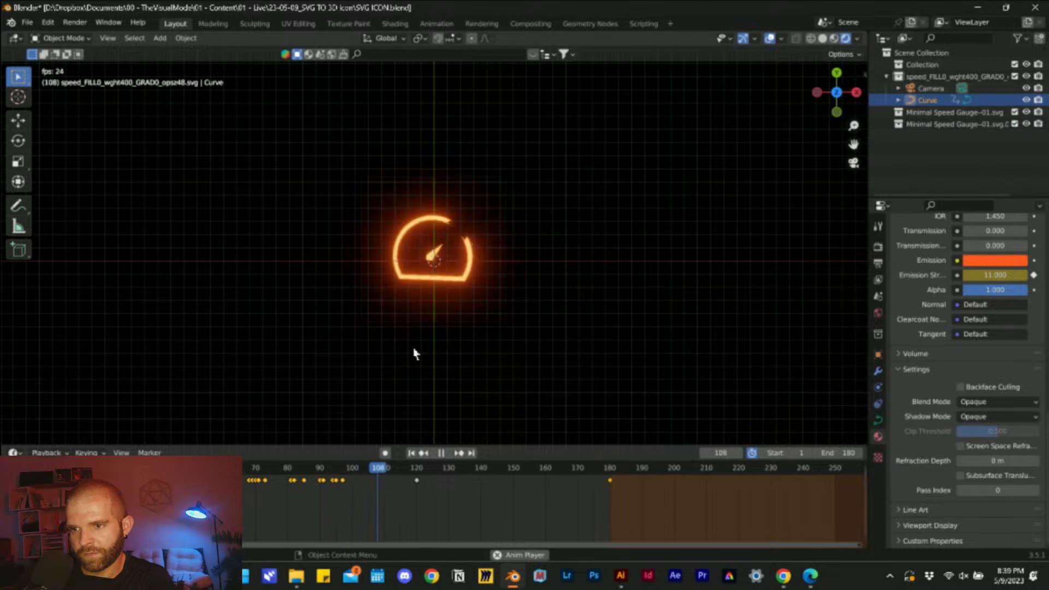
click(523, 479)
drag(523, 479, 169, 491)
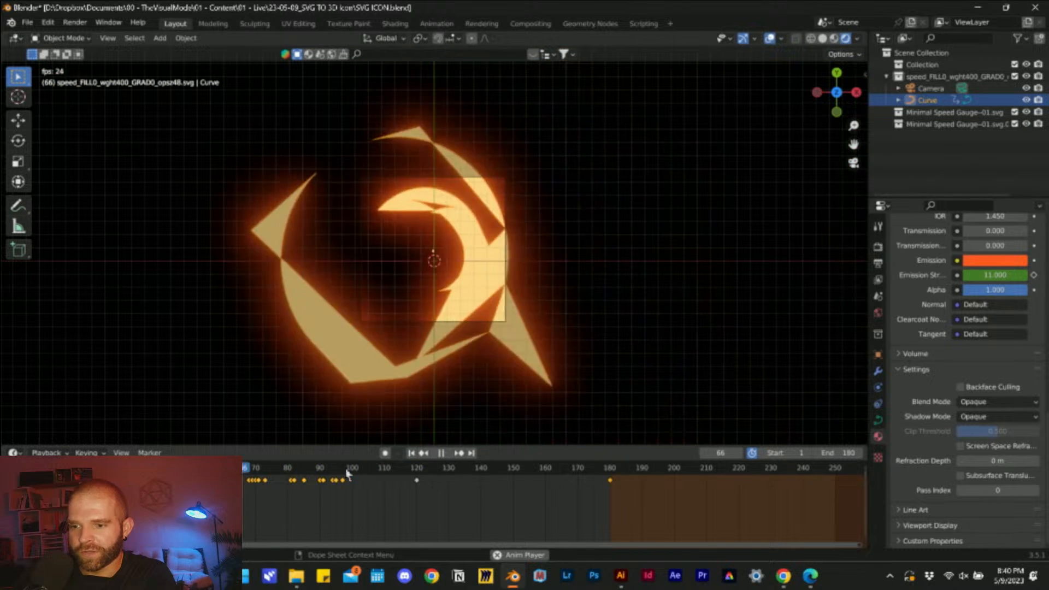
key(space)
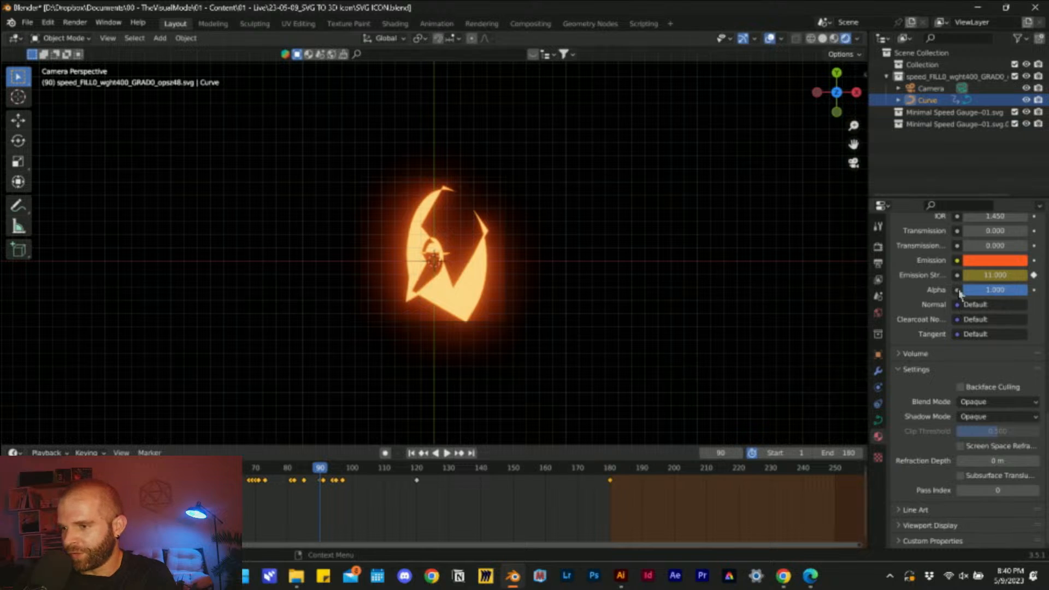
- Set the render output path to the recent 23-05-09 SVG TO 3D project folder
scroll(960, 294, up, 2)
click(878, 247)
click(878, 263)
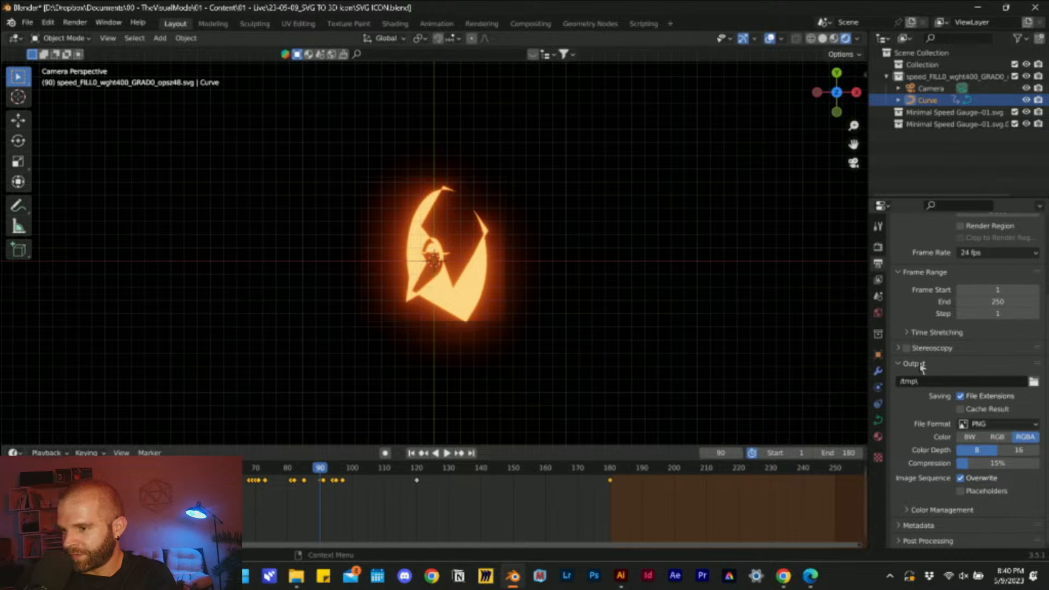
click(1033, 381)
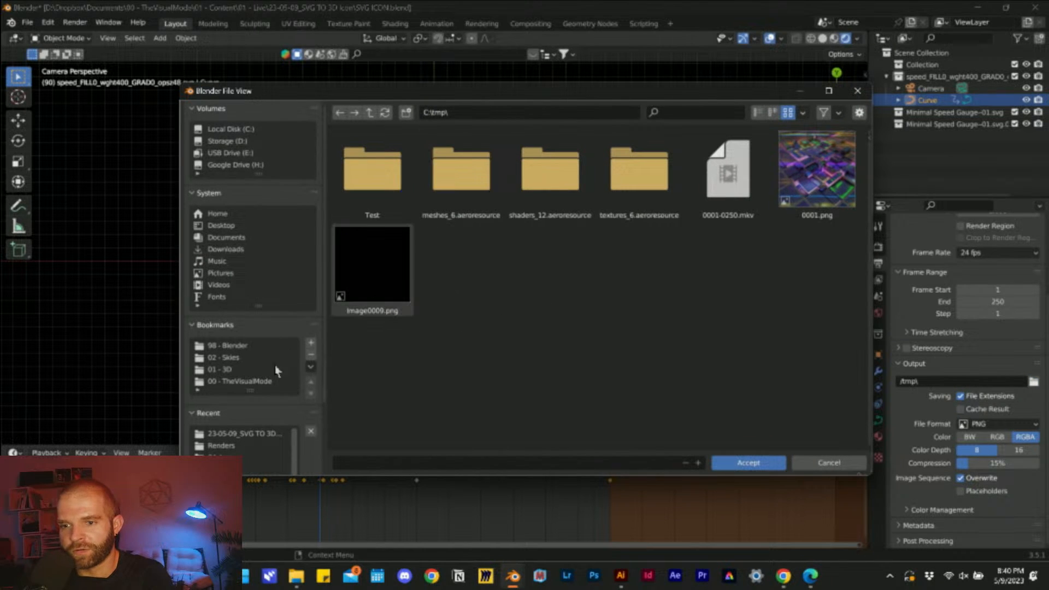
click(254, 437)
click(747, 463)
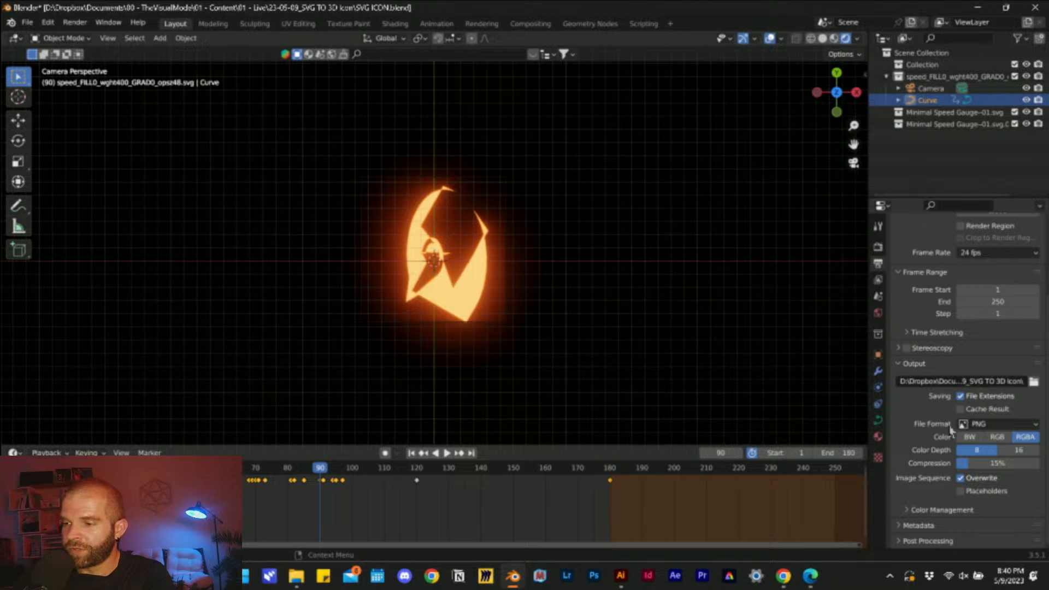
- Set the output file format to AVI Raw and check its Color Management options
click(1001, 425)
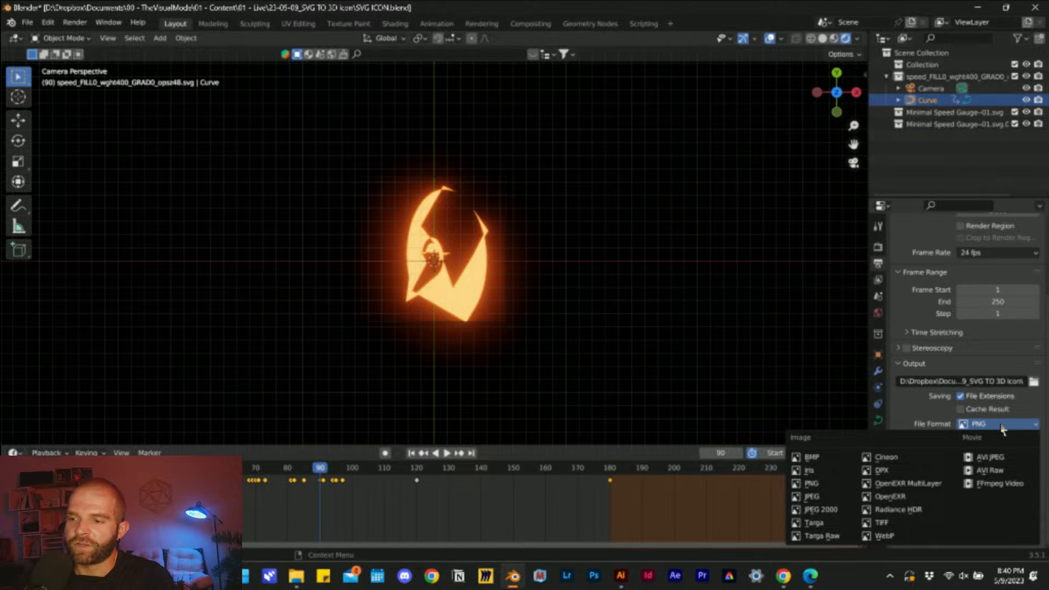
click(1002, 426)
click(992, 426)
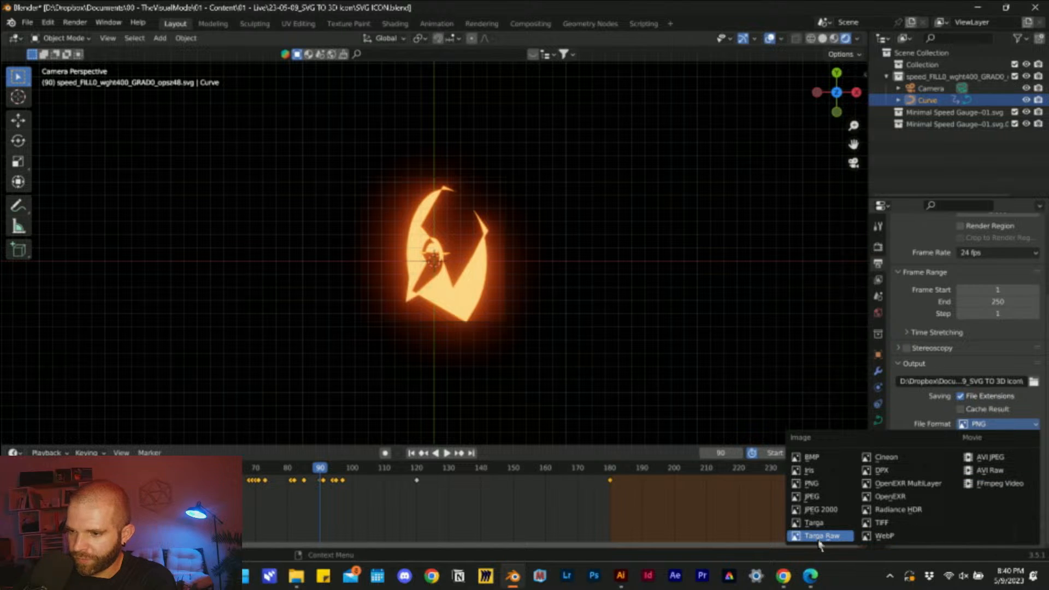
click(1007, 472)
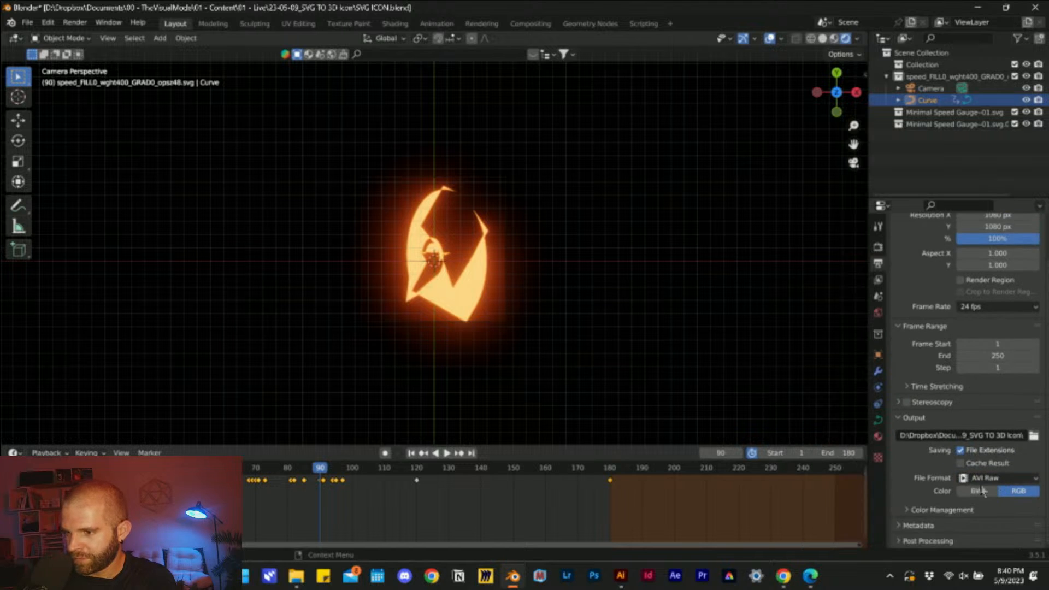
click(944, 510)
scroll(945, 508, down, 4)
click(971, 410)
- Set the output file format to PNG
click(999, 479)
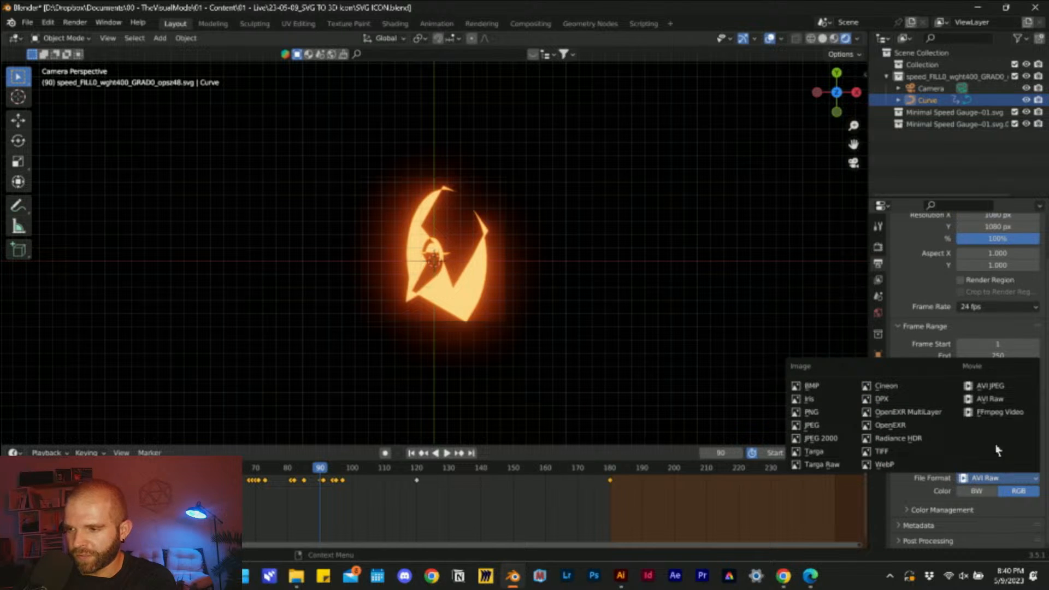
click(831, 414)
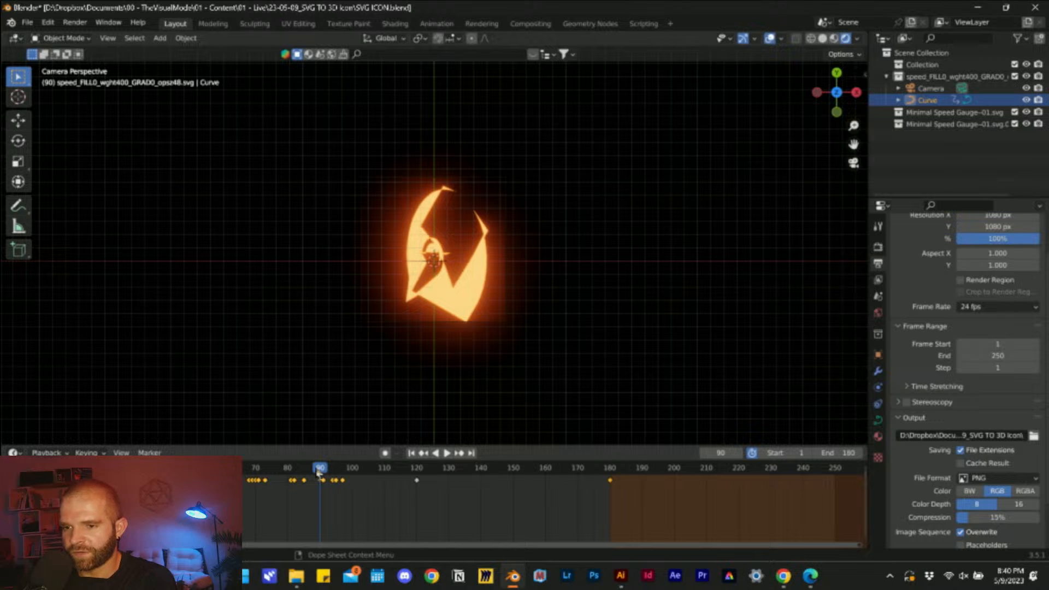
- Rewind the timeline to frame 0 and enable Transparent in the render Film settings
drag(319, 474, 30, 473)
key(space)
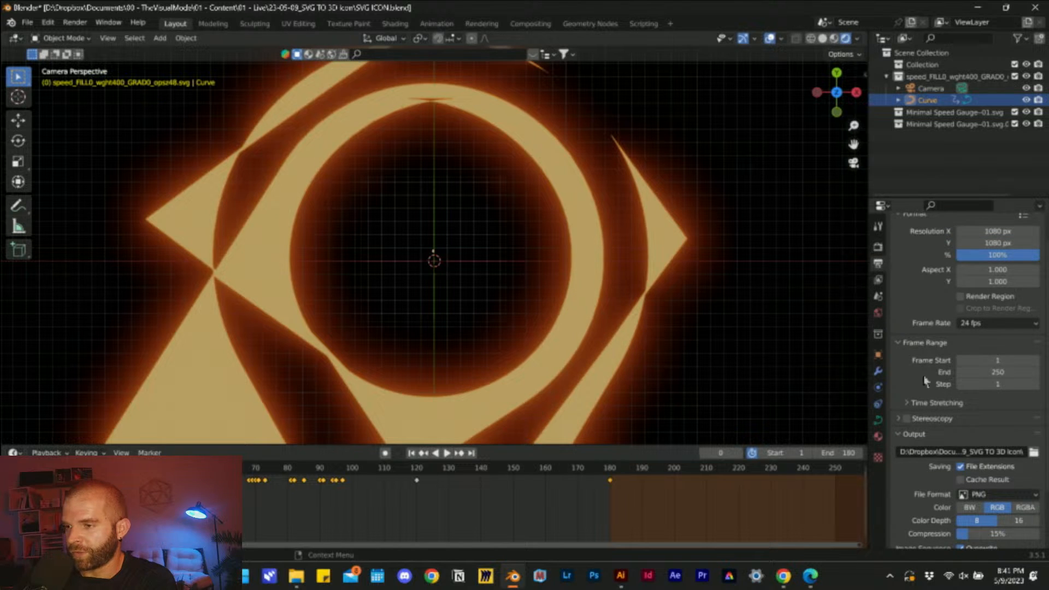
scroll(924, 343, down, 2)
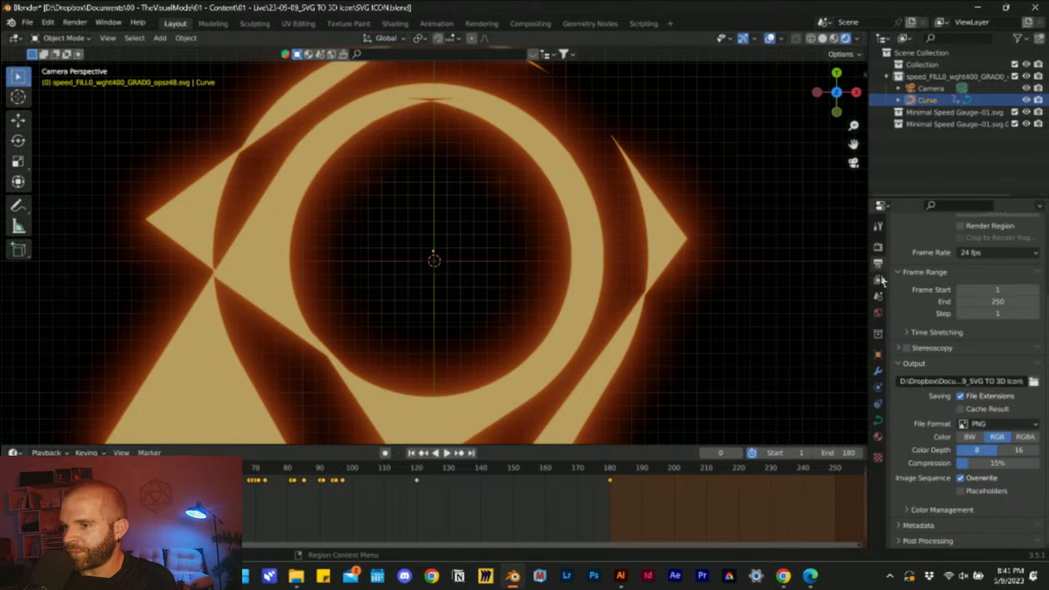
click(878, 246)
scroll(940, 373, down, 4)
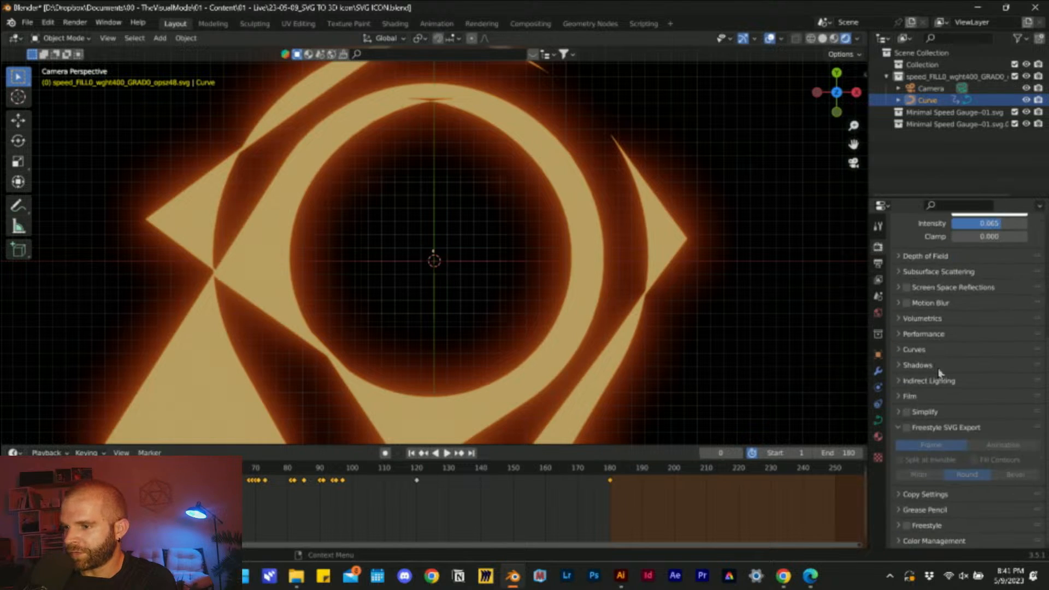
click(911, 396)
click(957, 427)
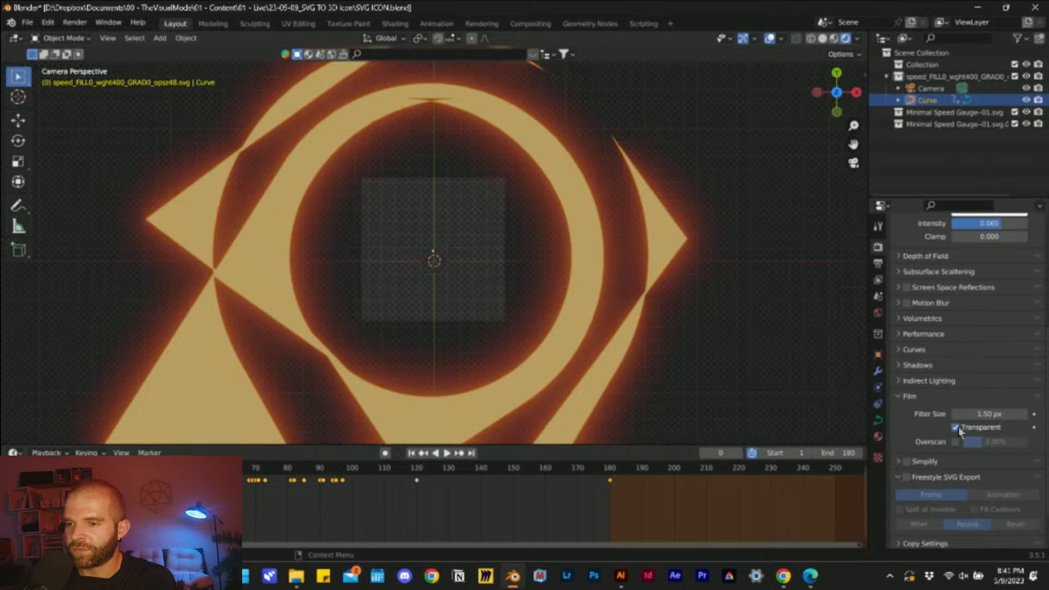
- Save the Blender file, render the full animation, and enlarge the render window
scroll(378, 267, up, 2)
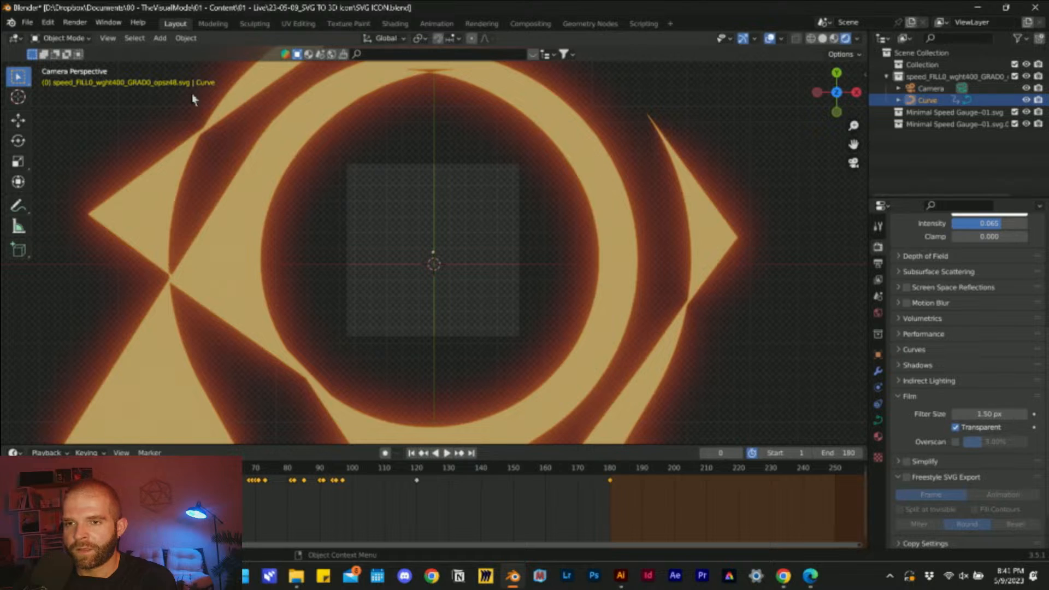
click(287, 220)
key(ctrl+s)
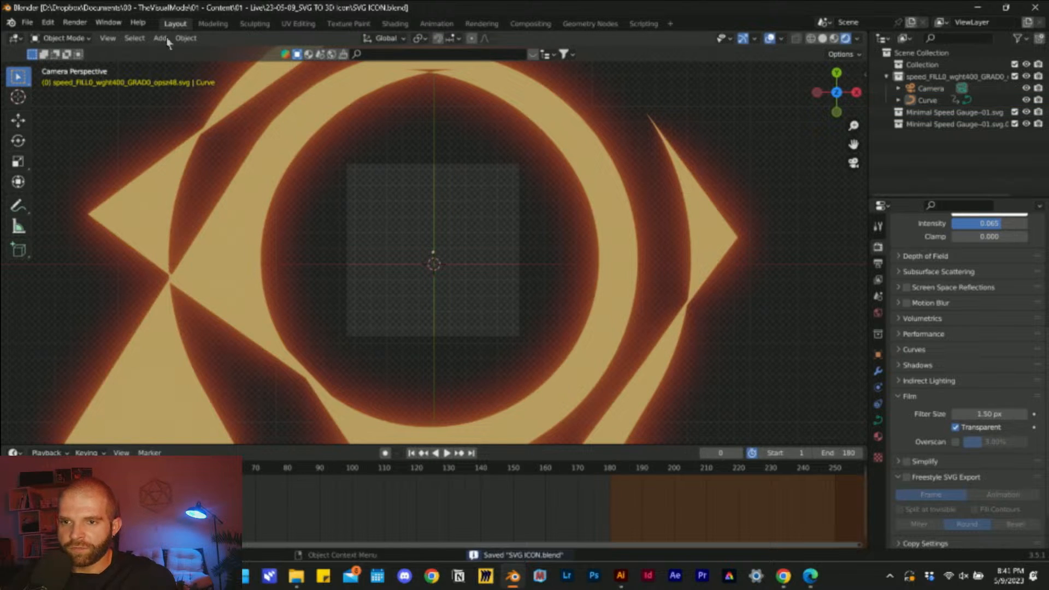
click(75, 23)
click(107, 50)
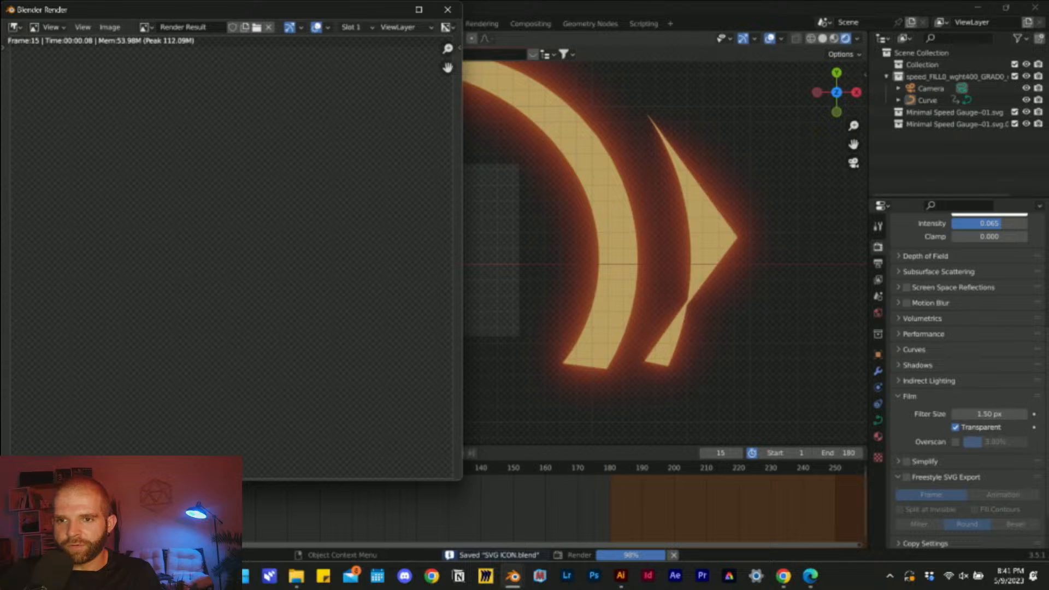
drag(461, 485, 631, 490)
scroll(390, 356, down, 1)
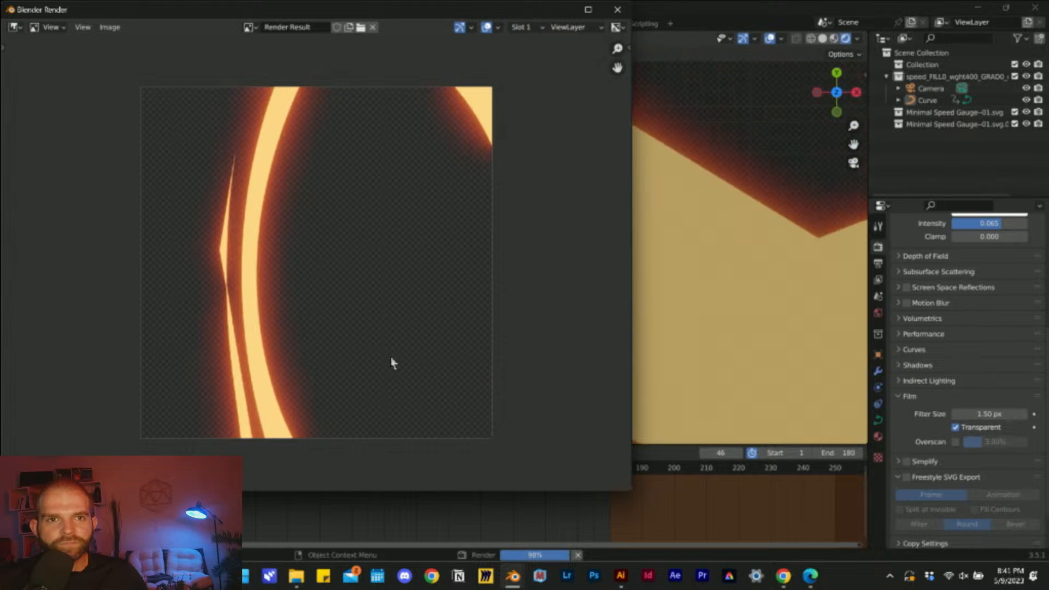
- Switch to File Explorer, open the rendered 0001.png in the image viewer, and step through the first frames
click(296, 577)
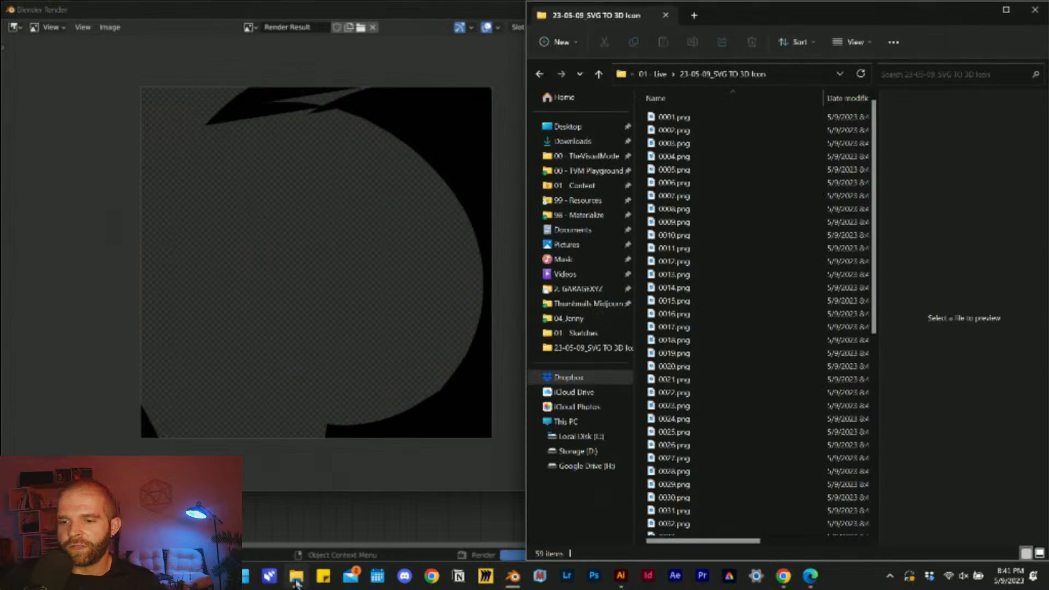
click(699, 118)
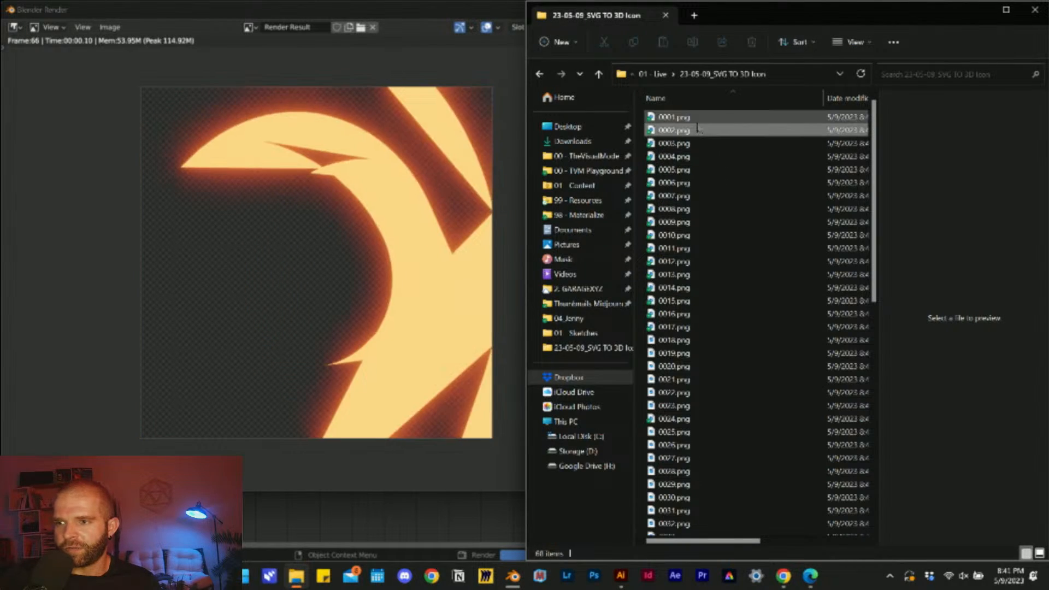
double_click(701, 120)
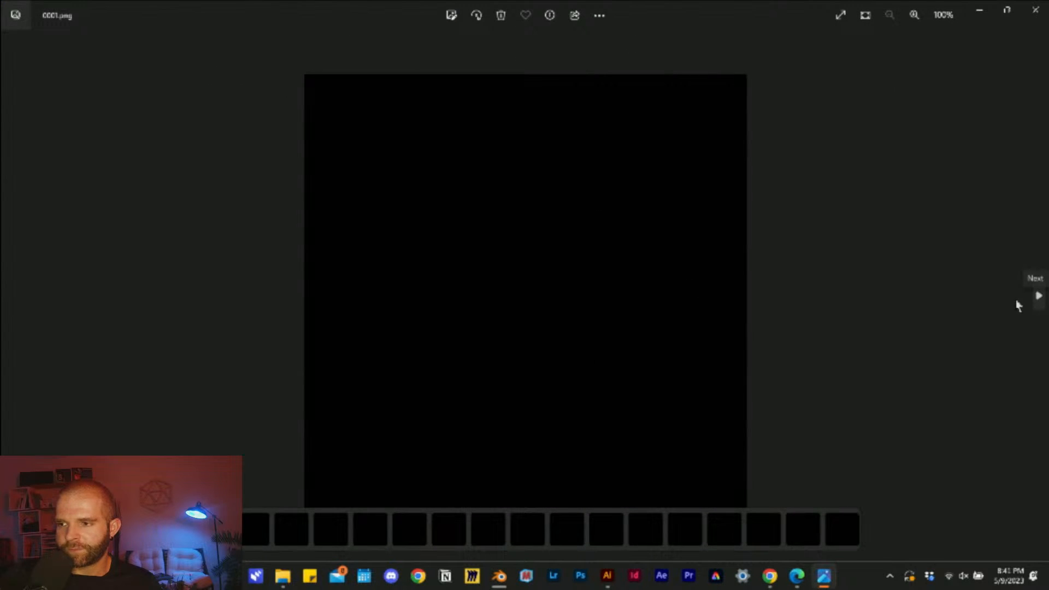
click(1039, 295)
click(1039, 295)
click(1038, 296)
- Review selected later frames in the image viewer, close it, and check the end of the rendered file list
scroll(623, 517, down, 5)
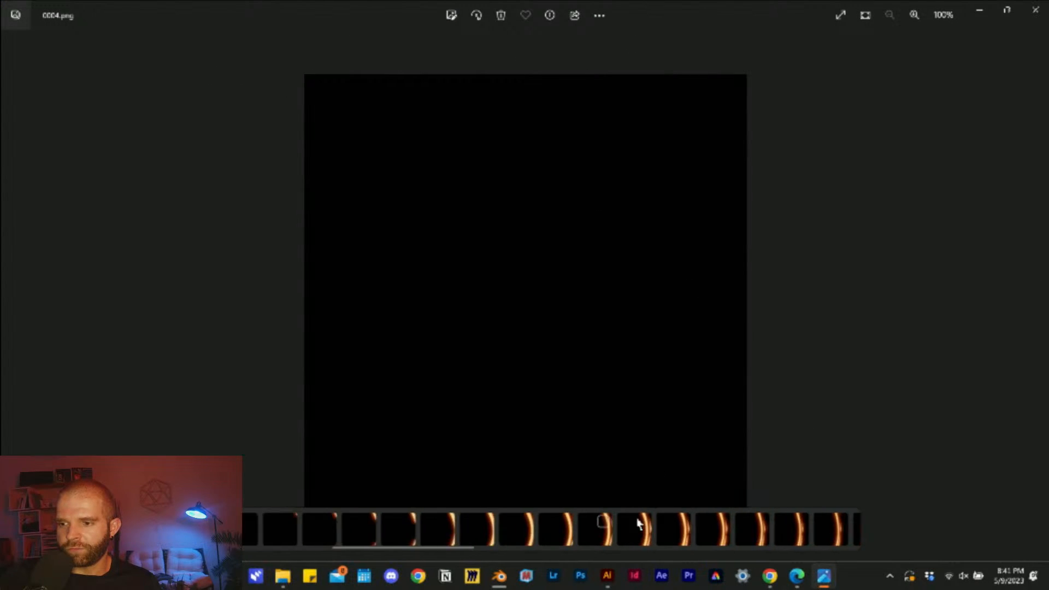
click(641, 531)
scroll(642, 536, down, 3)
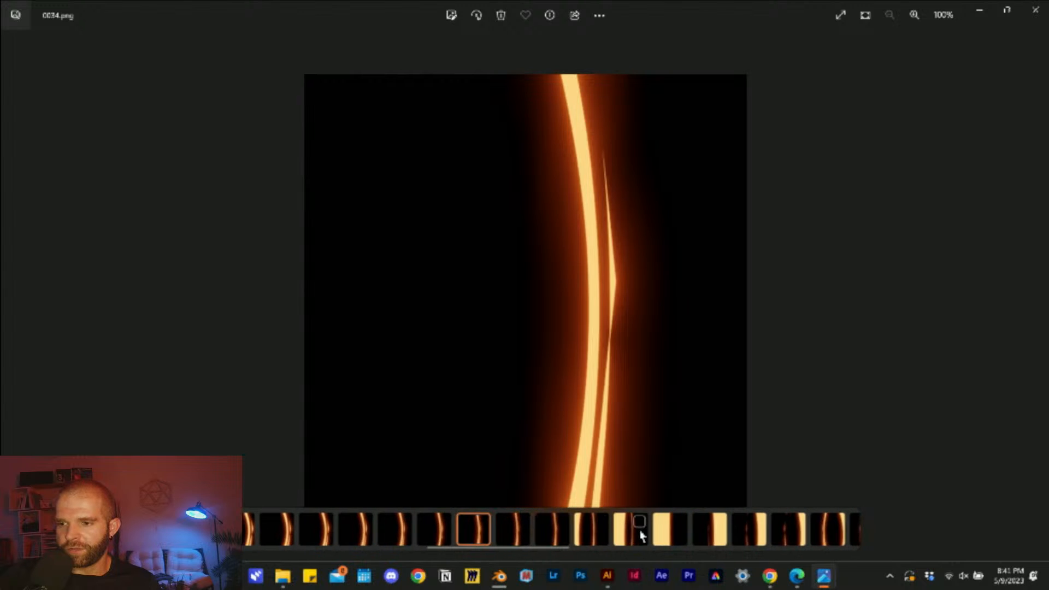
click(641, 536)
click(664, 540)
scroll(695, 540, down, 1)
click(714, 532)
scroll(754, 532, down, 3)
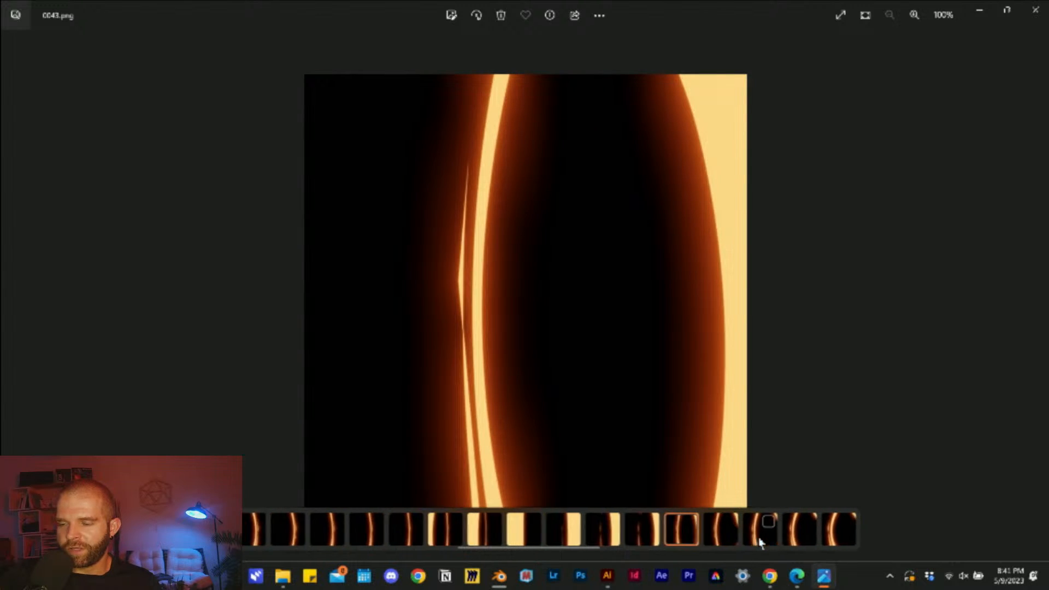
click(799, 535)
click(830, 529)
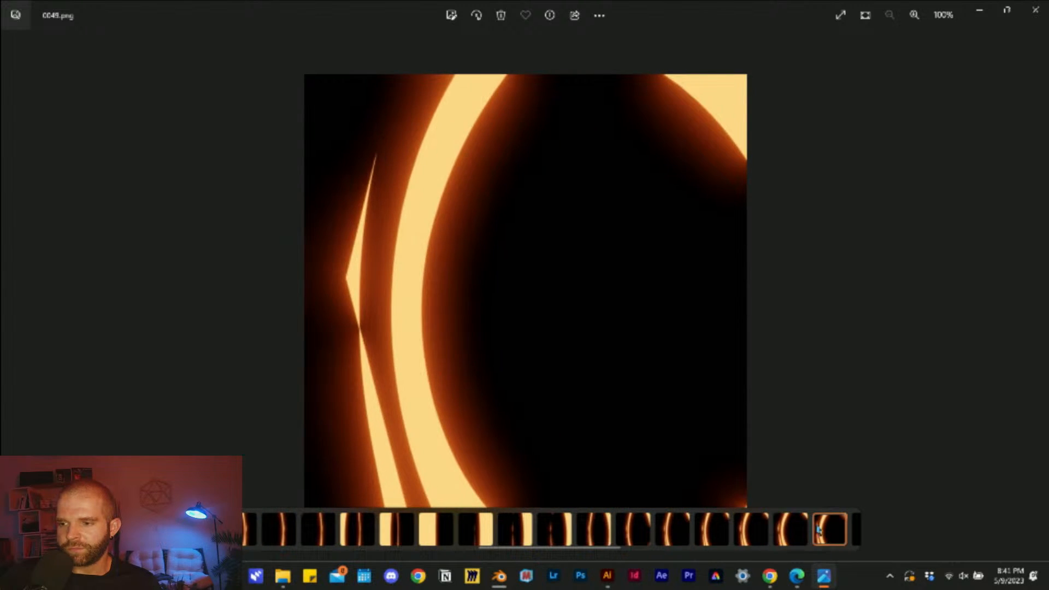
scroll(724, 527, down, 3)
click(724, 527)
scroll(724, 528, down, 3)
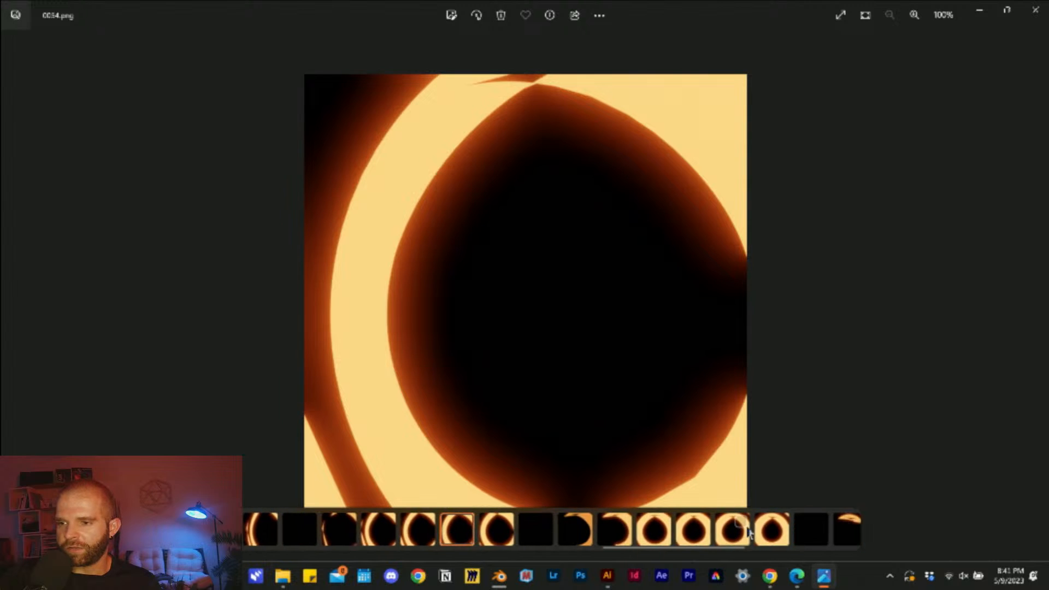
click(772, 529)
click(1033, 11)
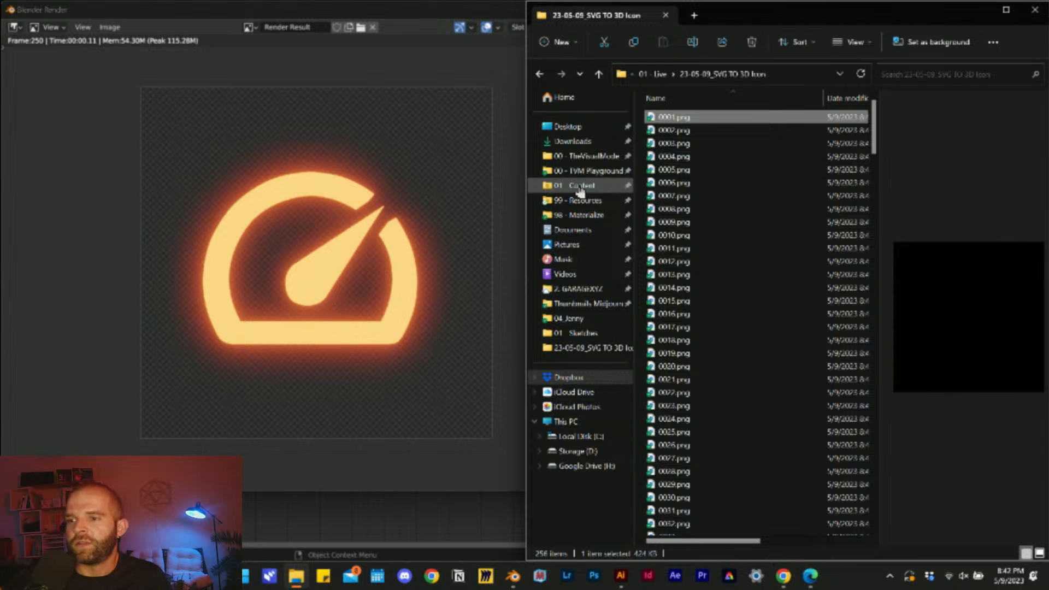
scroll(710, 235, down, 20)
scroll(732, 253, down, 20)
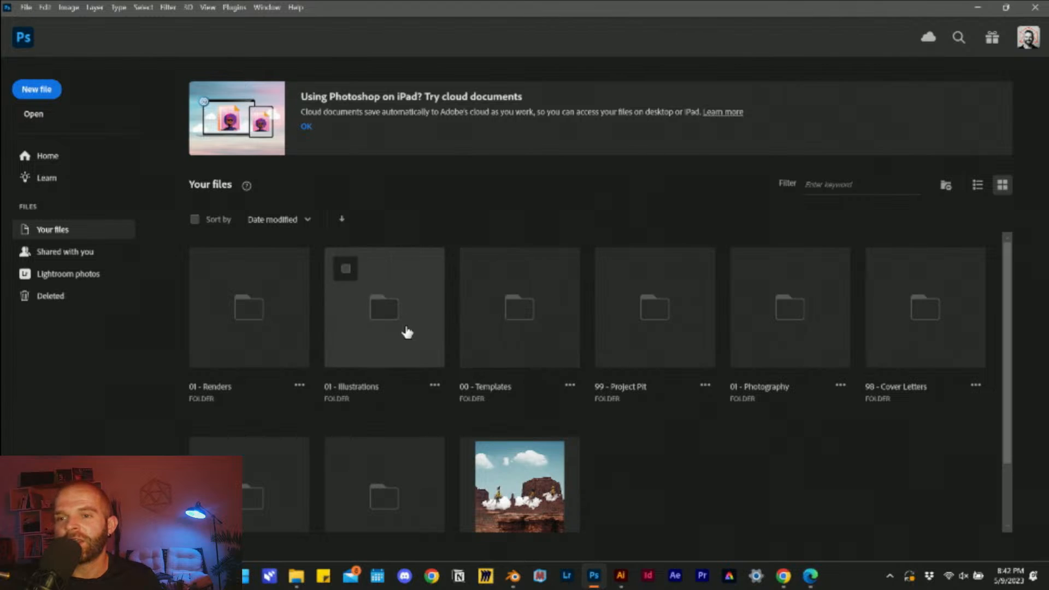
- In Photoshop, start the Load Files into Stack script and browse for its source files
click(57, 157)
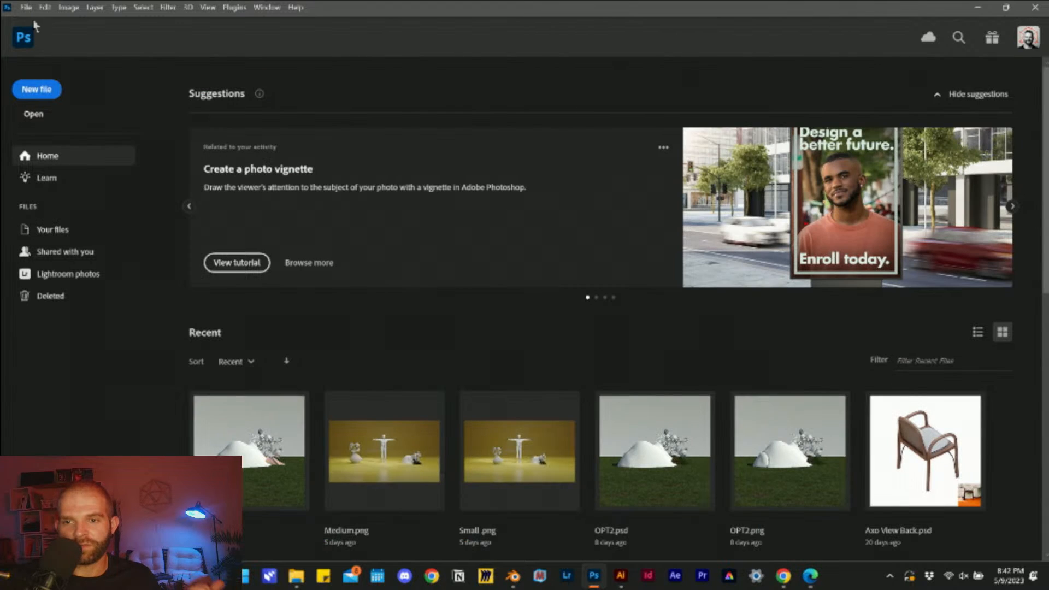
click(25, 8)
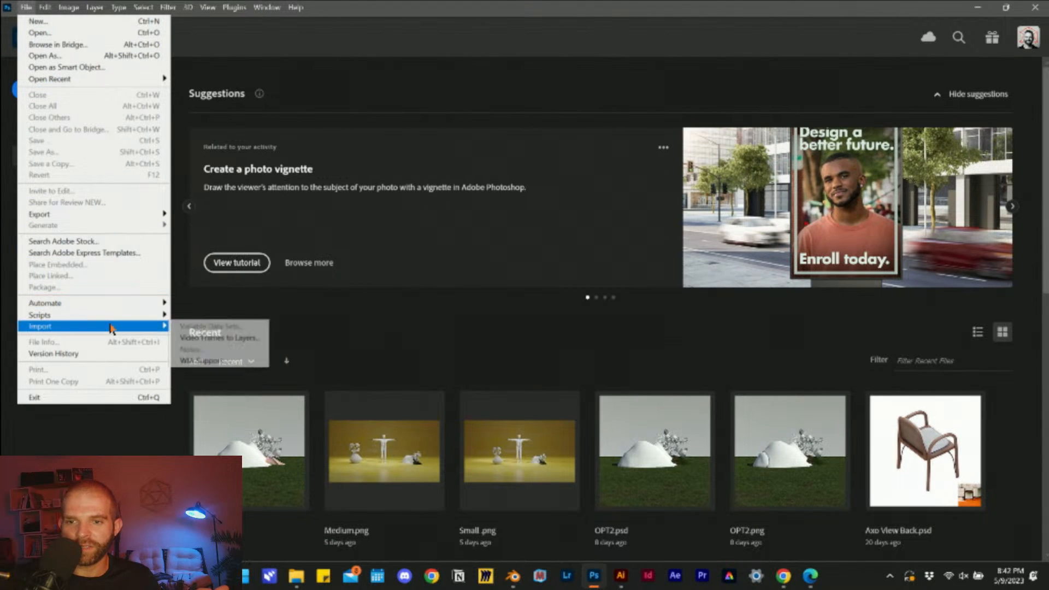
mouse_move(112, 318)
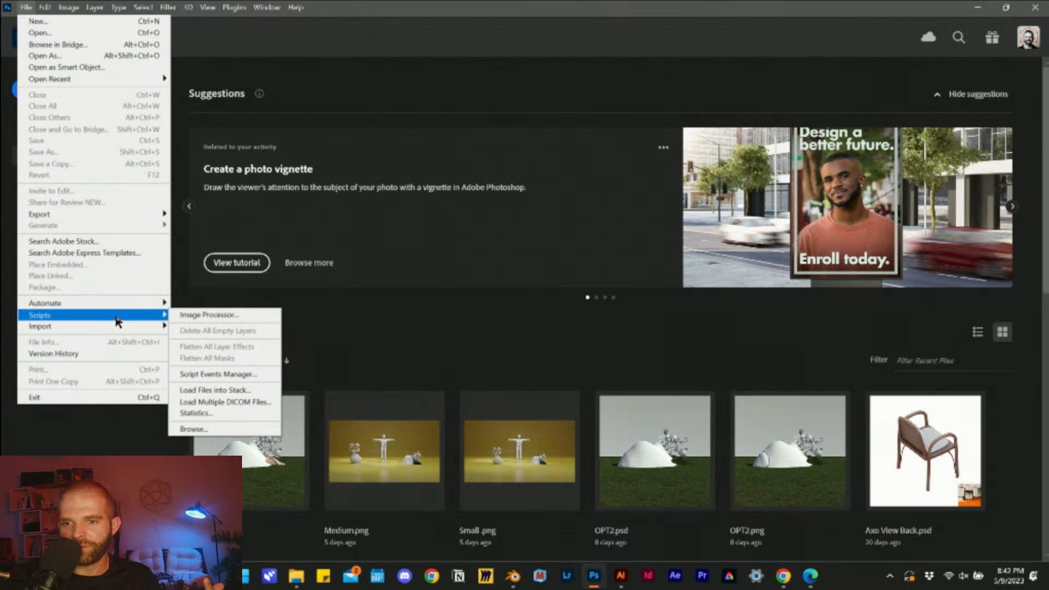
click(243, 390)
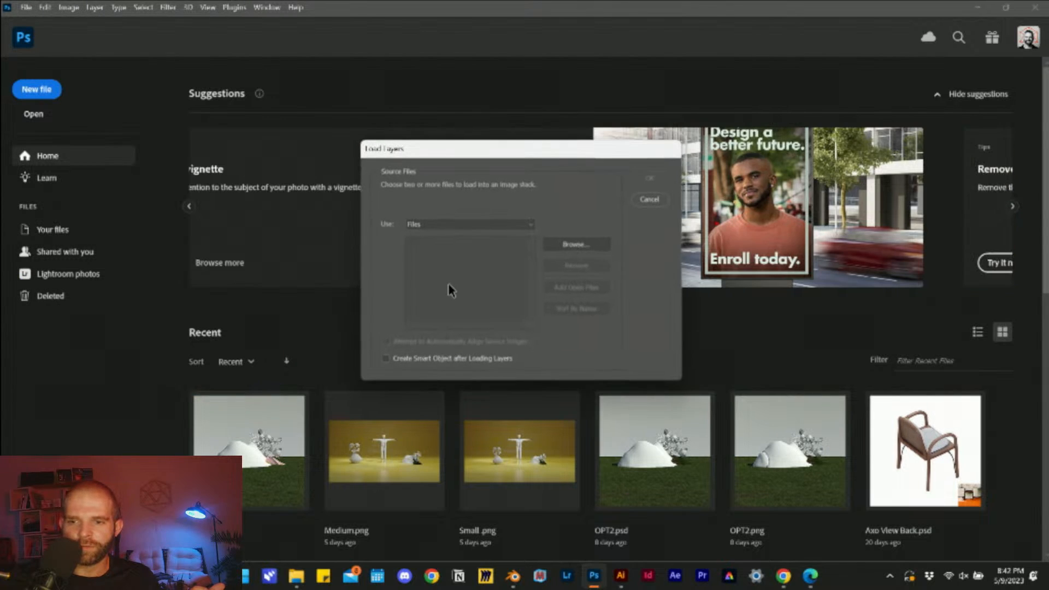
click(582, 244)
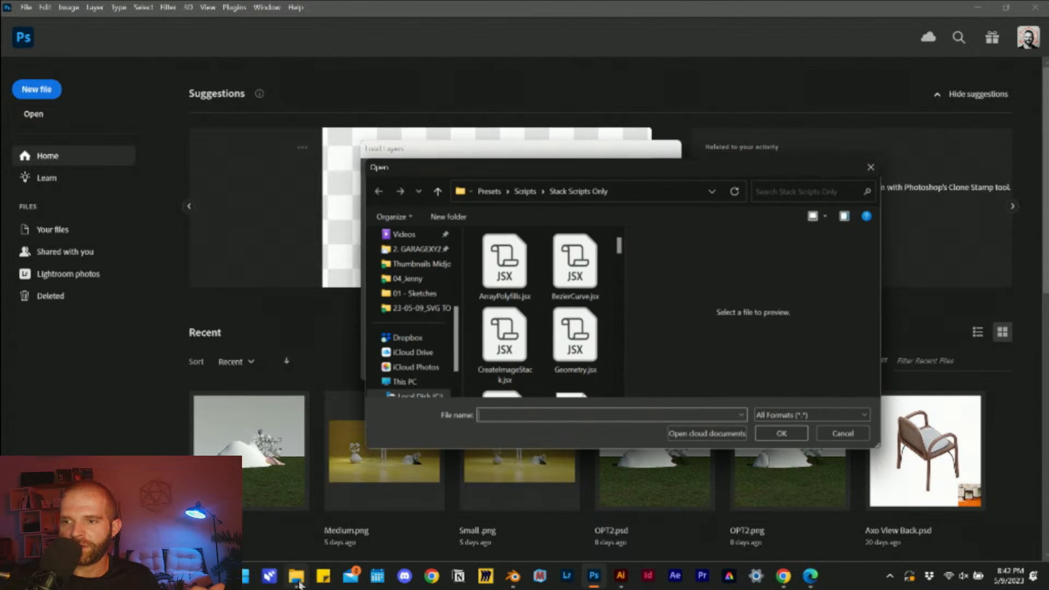
- Copy the 23-05-09_SVG TO 3D Icon folder path from File Explorer and open that folder in Photoshop's Open dialog
click(297, 580)
click(787, 75)
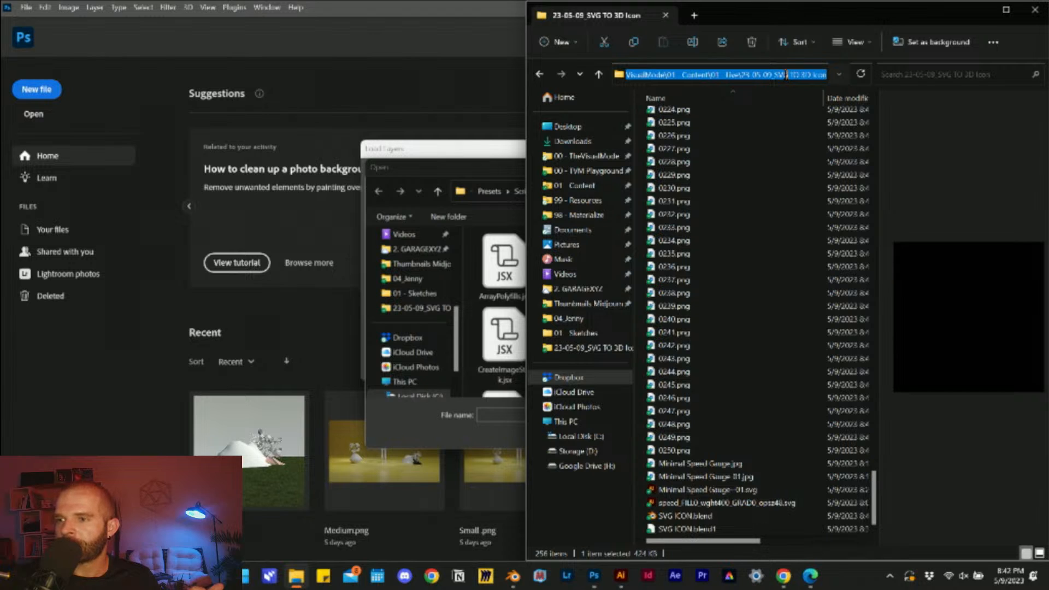
key(alt+Tab)
click(655, 190)
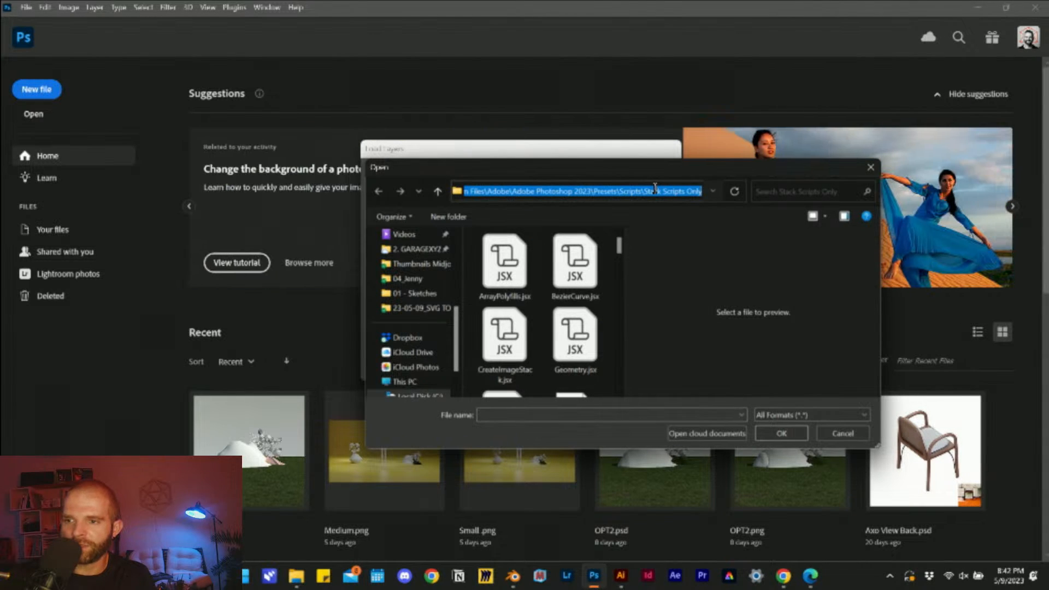
key(ctrl+v)
key(Return)
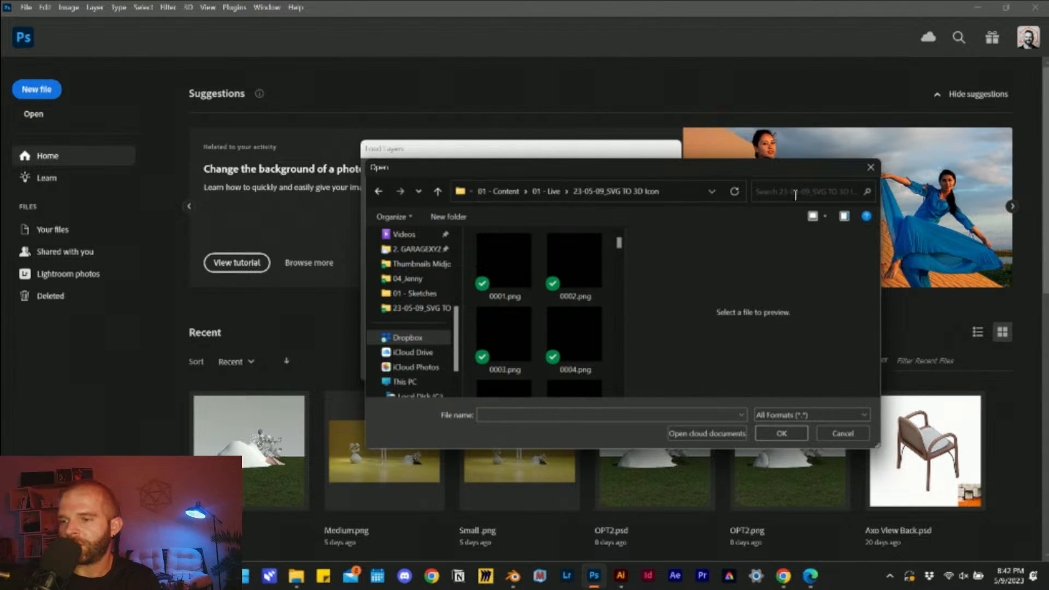
- Show the Open dialog's files in Details view, enlarge the dialog, and sort the files by type
click(824, 218)
click(853, 302)
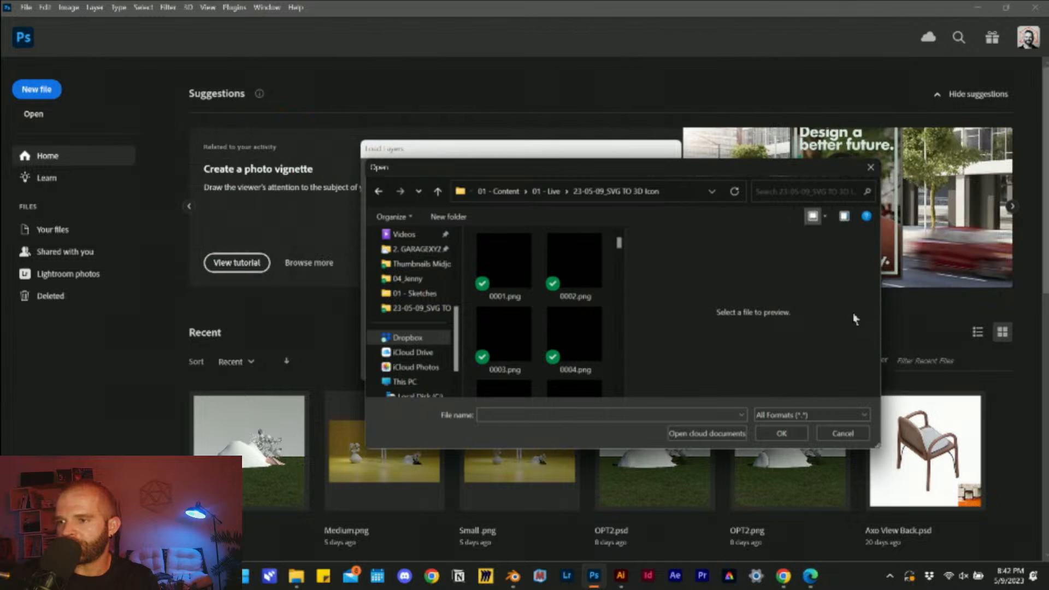
click(824, 219)
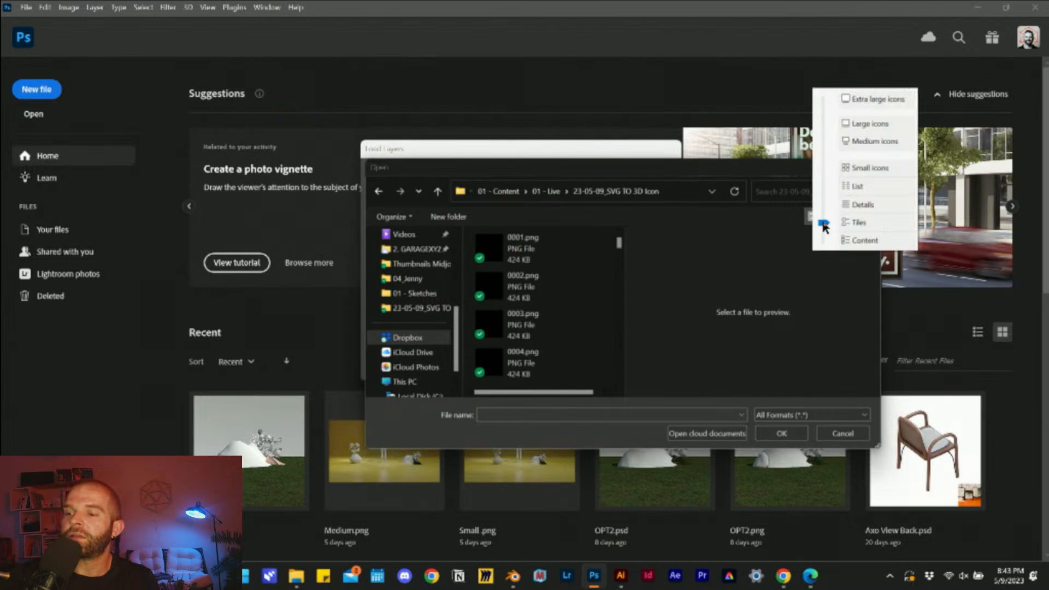
click(858, 205)
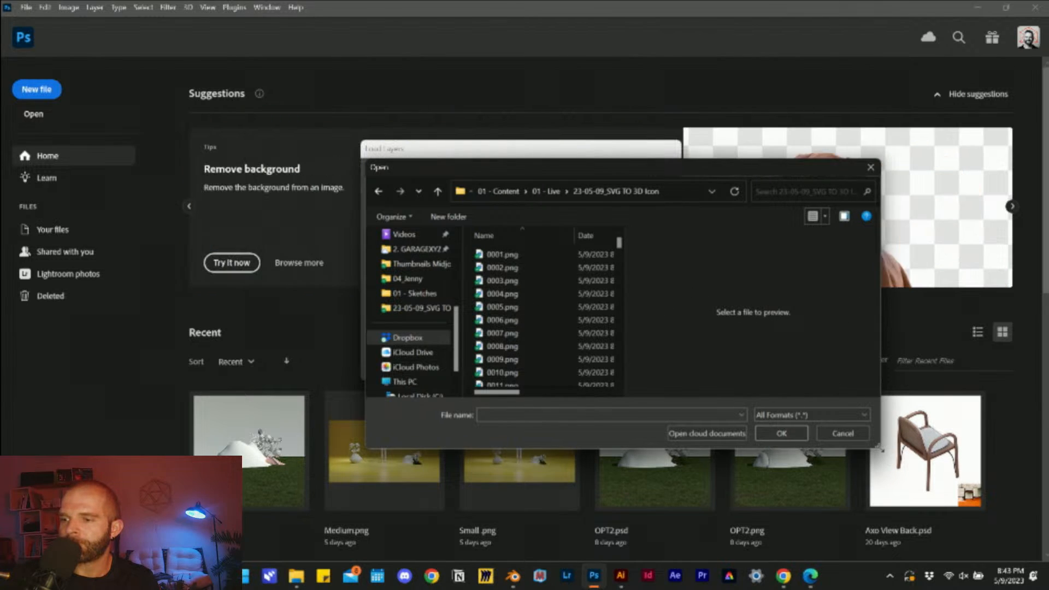
drag(889, 457, 1013, 519)
click(715, 236)
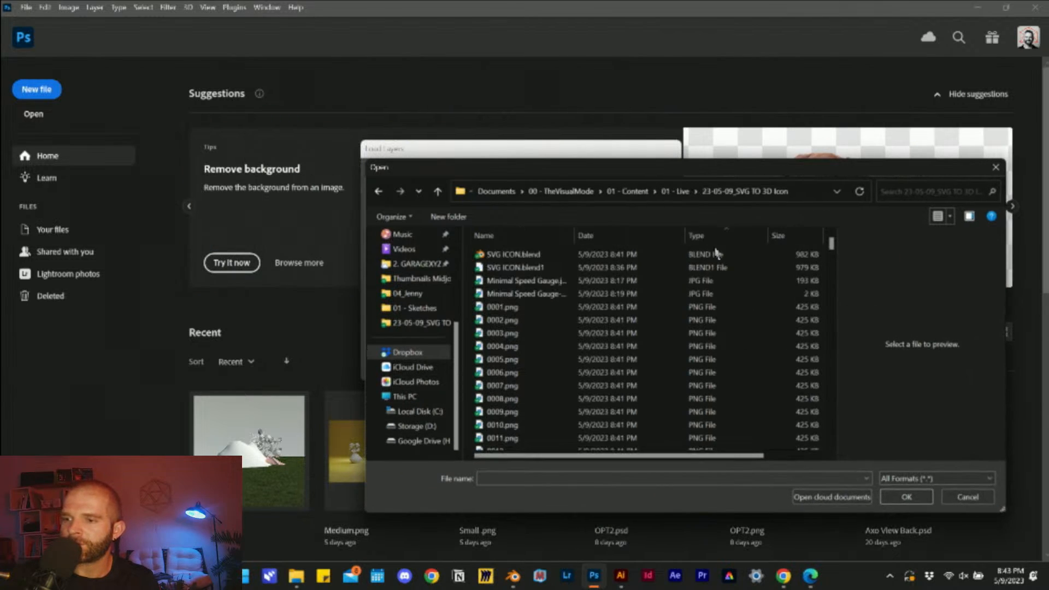
- Select the rendered frames 0001.png through 0250.png and add them to the Load Layers source files
click(700, 306)
scroll(742, 314, down, 20)
scroll(741, 313, down, 20)
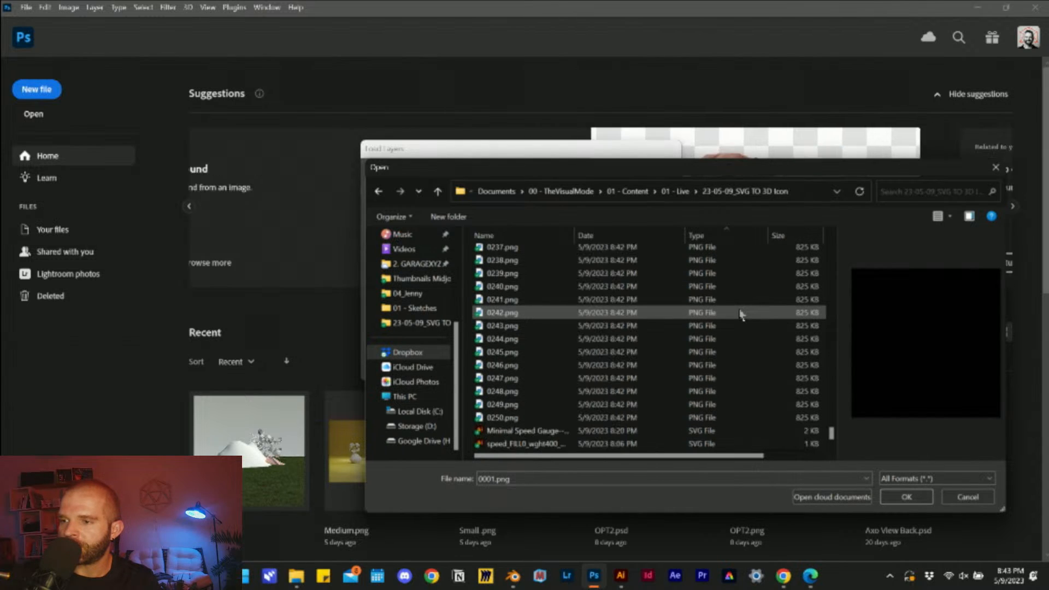
shift+click(596, 423)
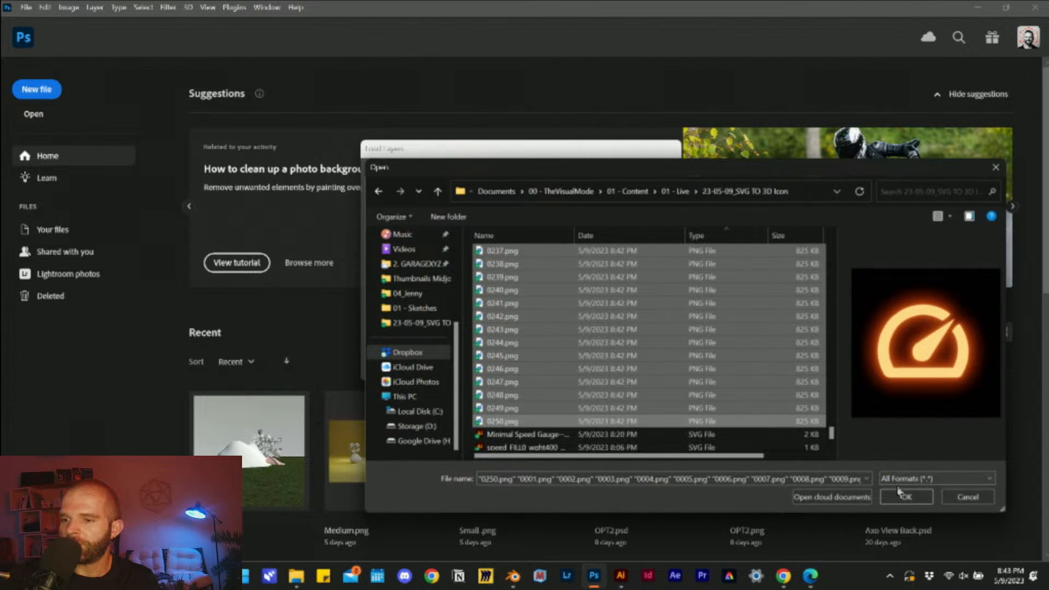
click(906, 497)
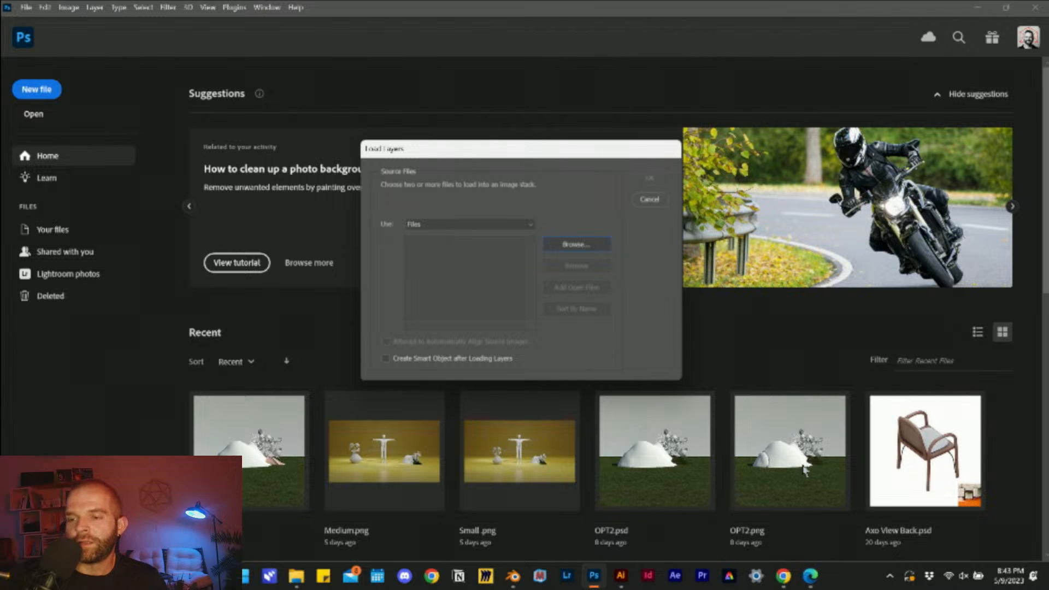
- Switch to Illustrator and close it, discarding the unsaved document changes
click(621, 575)
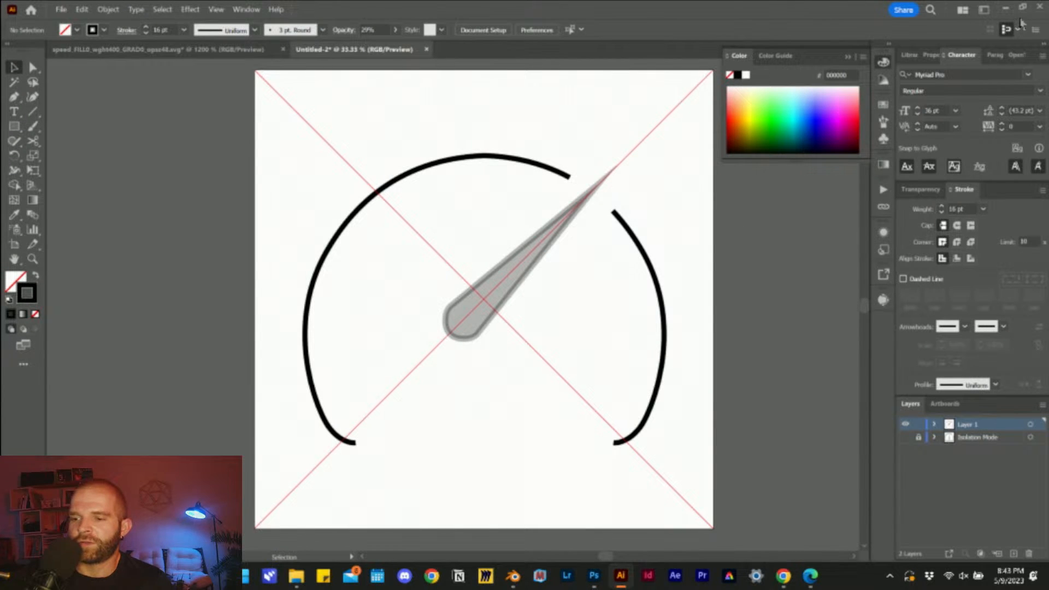
click(1039, 6)
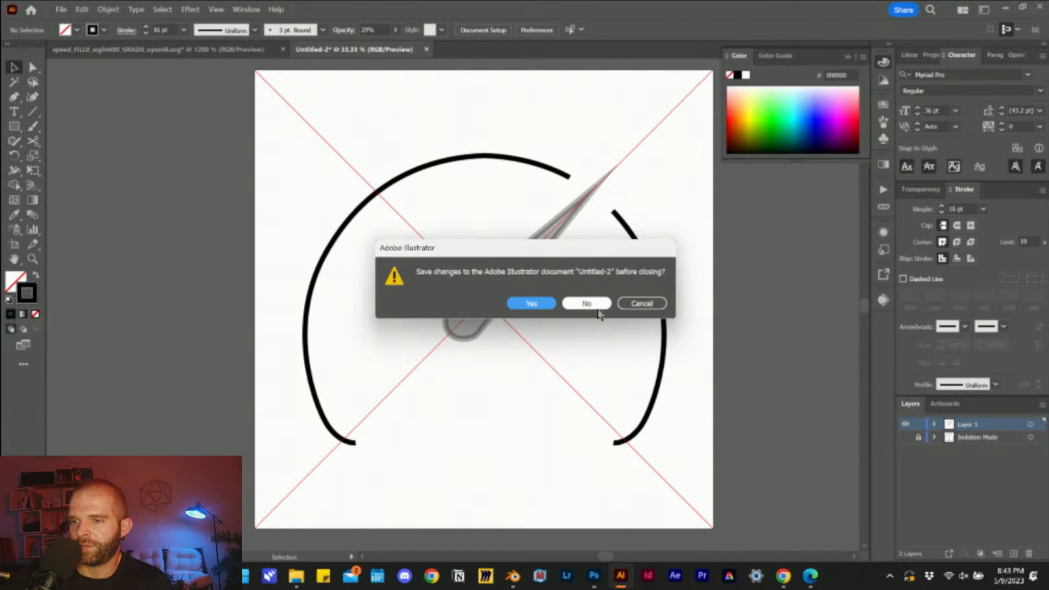
click(597, 310)
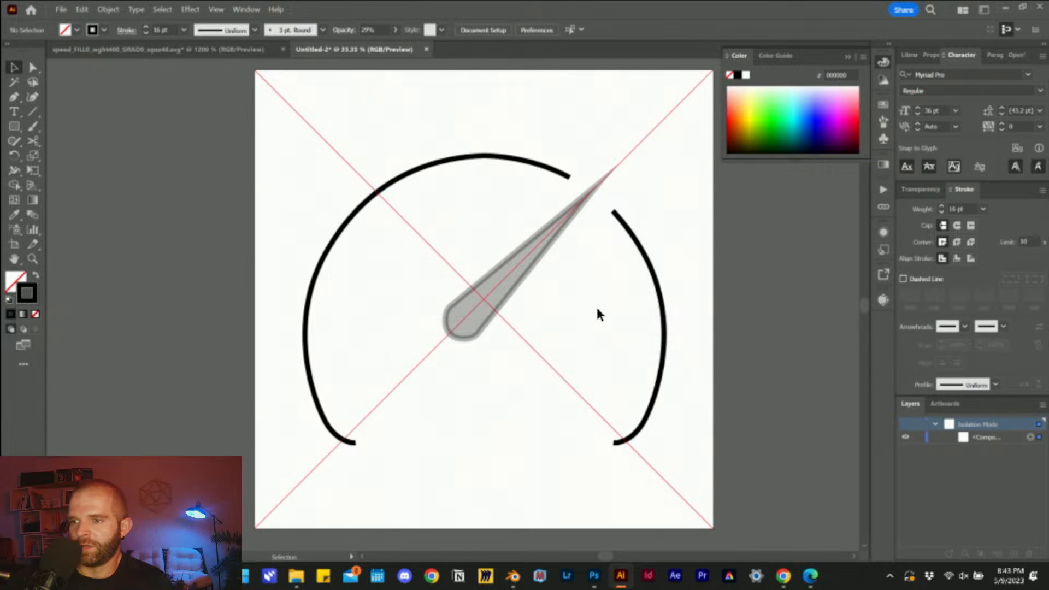
click(584, 304)
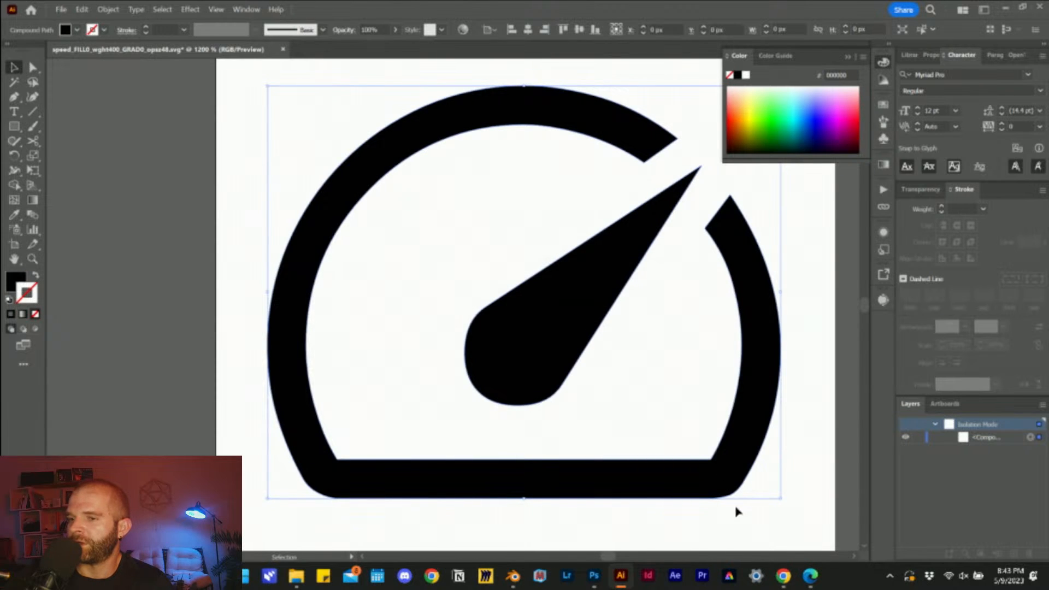
- Switch to Blender's main window and close the application
click(513, 576)
click(454, 511)
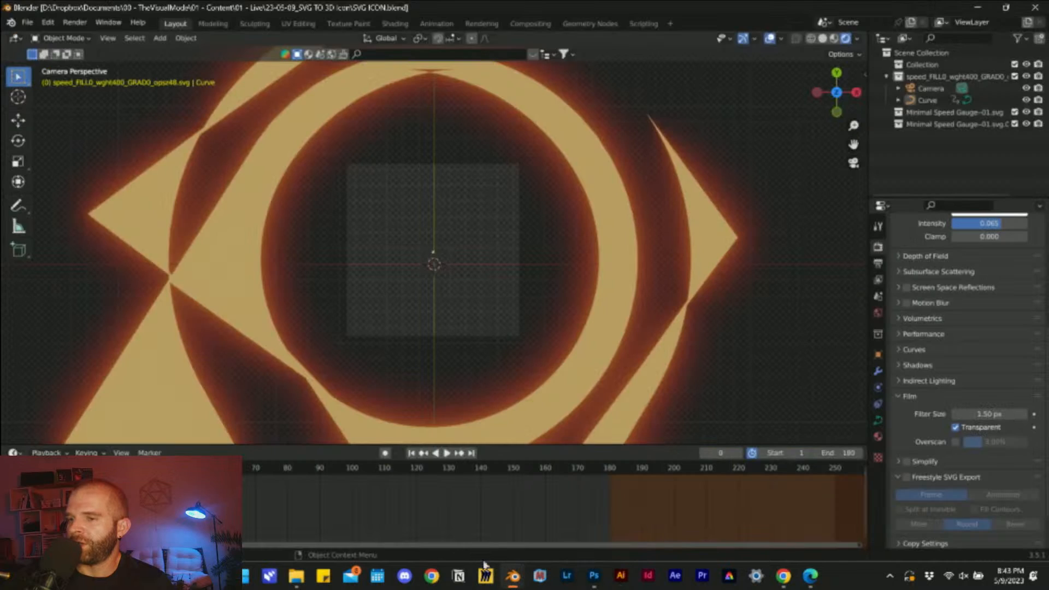
click(1035, 8)
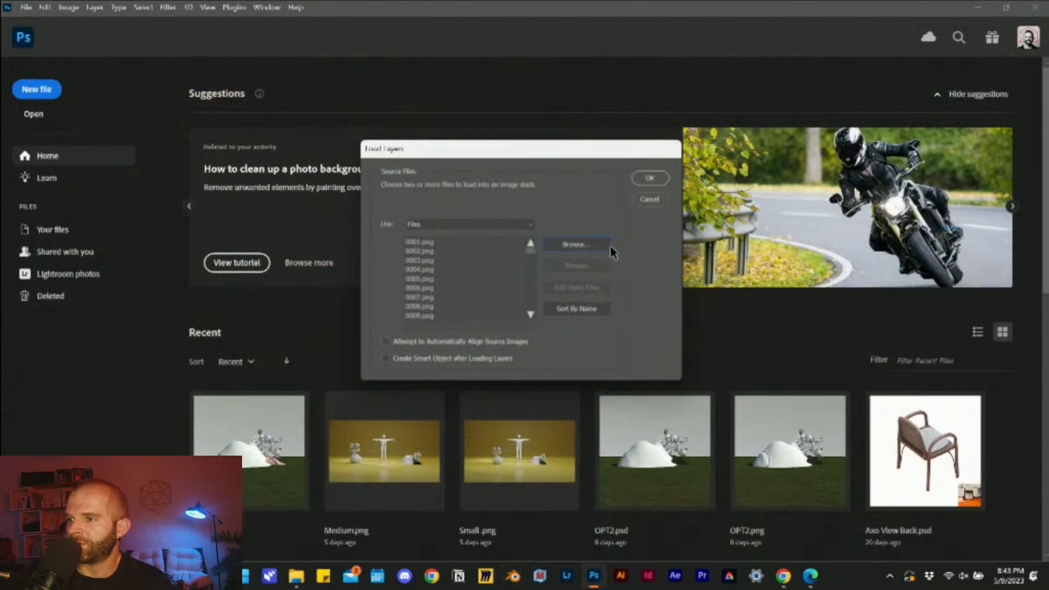
- Load the listed PNG files as a layer stack, and create a frame animation with frames made from the layers
click(650, 178)
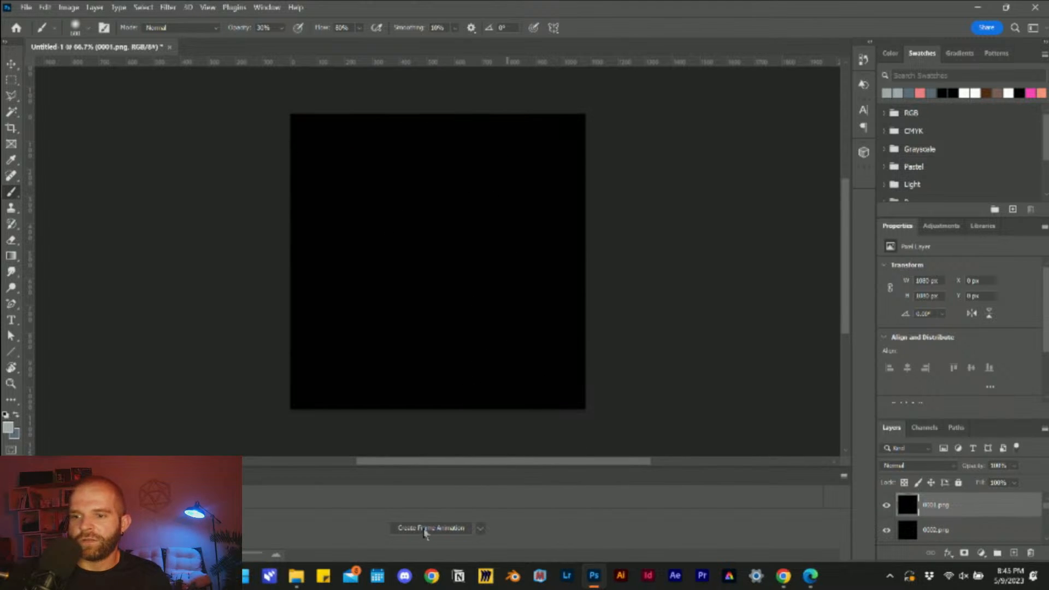
click(459, 528)
click(844, 492)
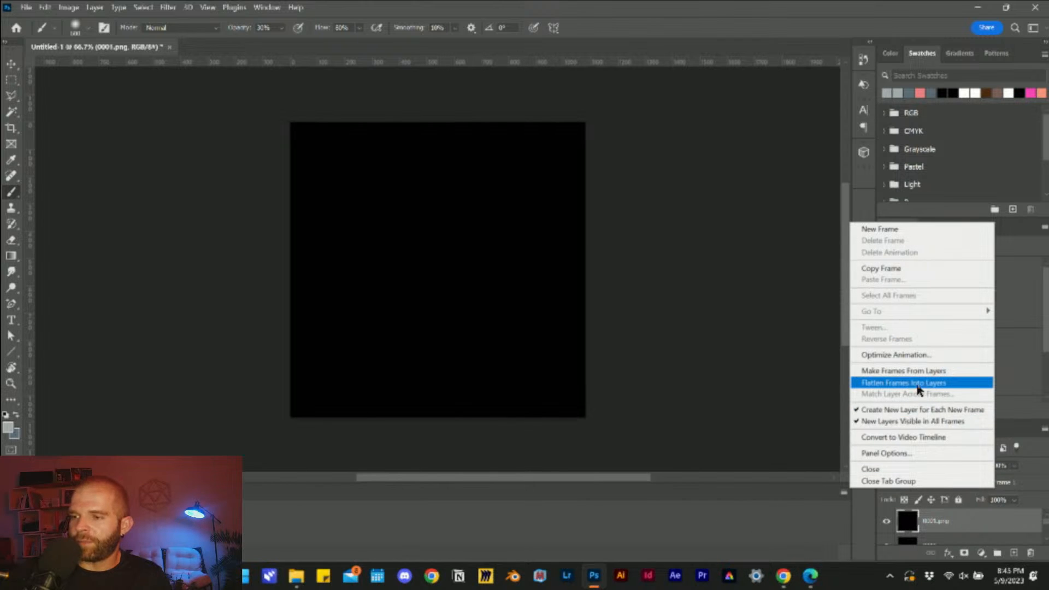
click(923, 371)
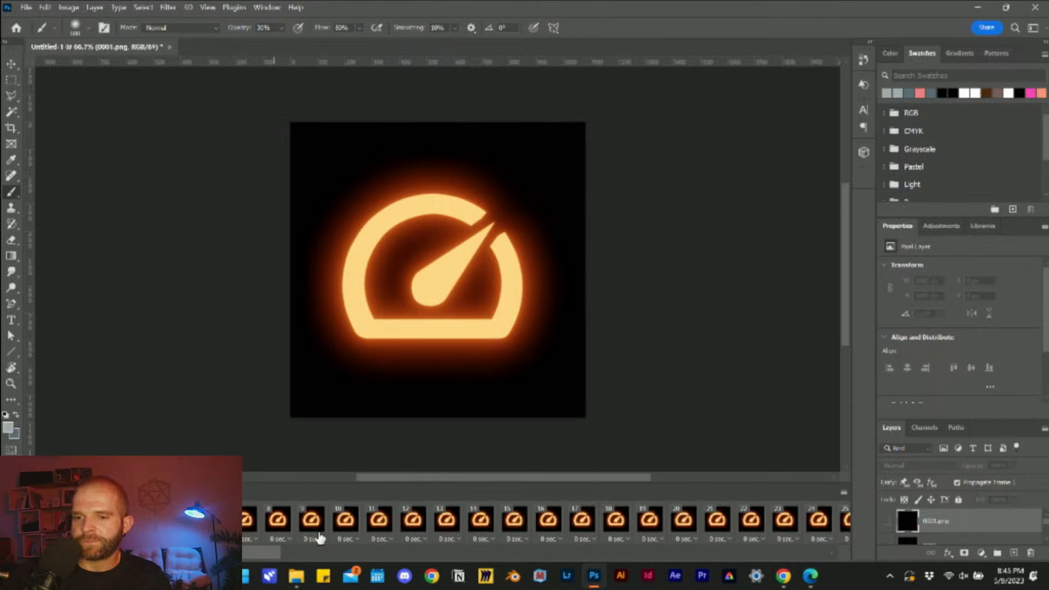
- Reverse the order of the animation frames and play the animation to check it
click(844, 493)
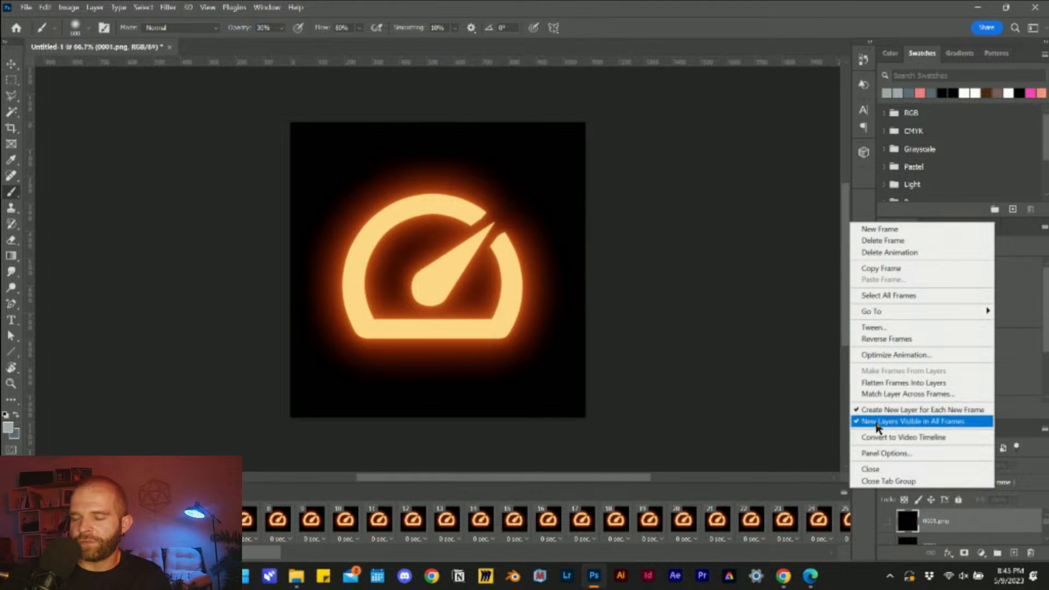
click(899, 339)
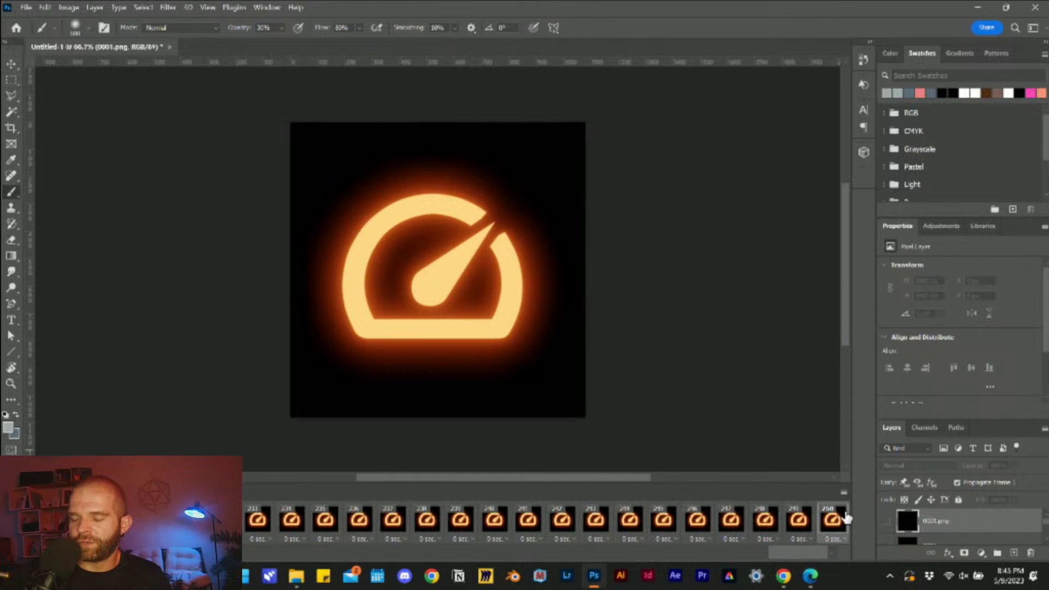
key(space)
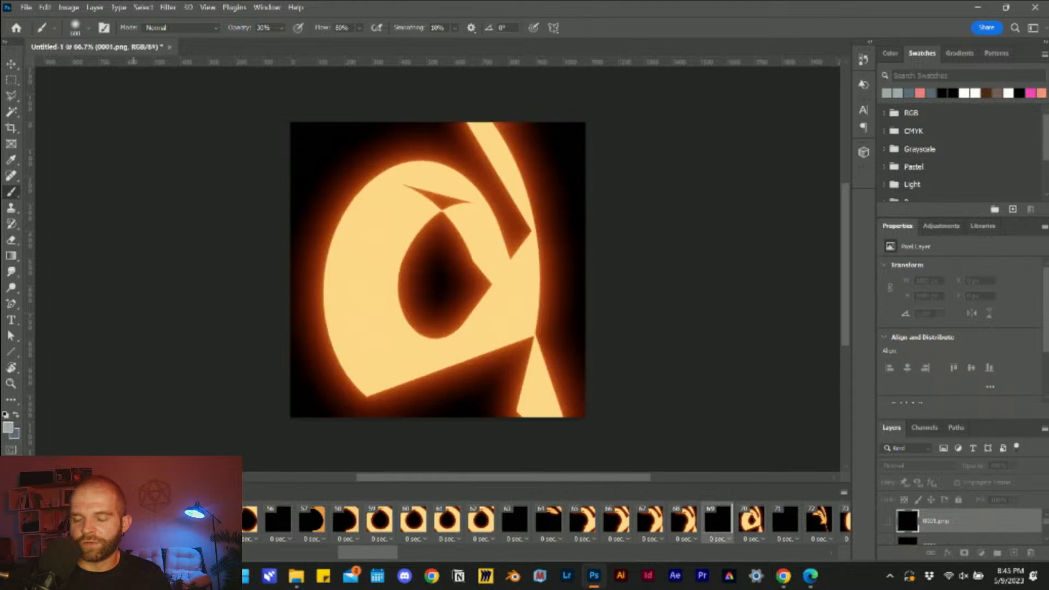
- Minimize Photoshop to return to the folder containing the rendered PNG frames
click(978, 7)
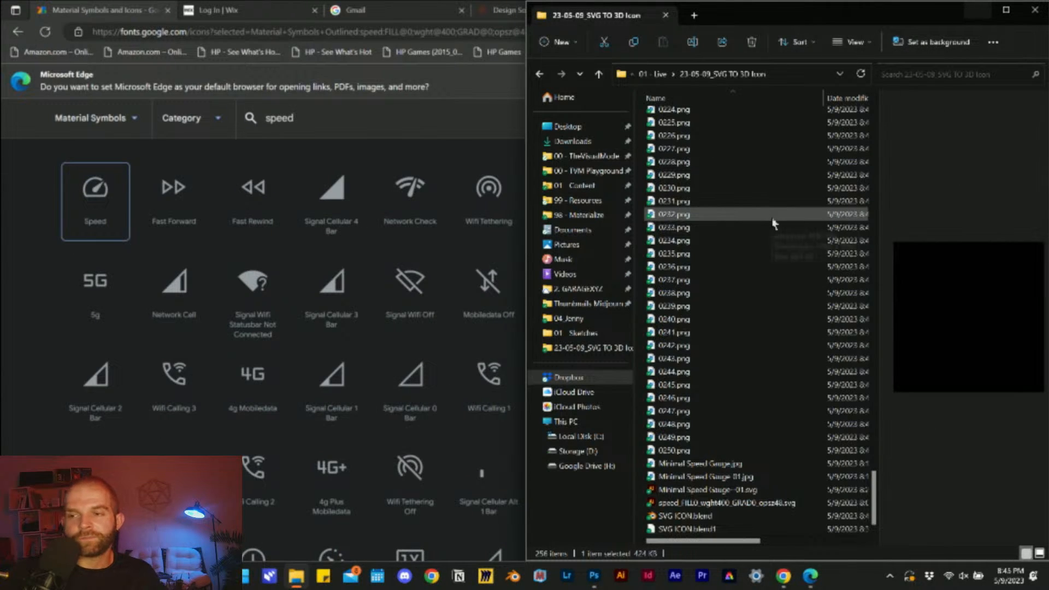